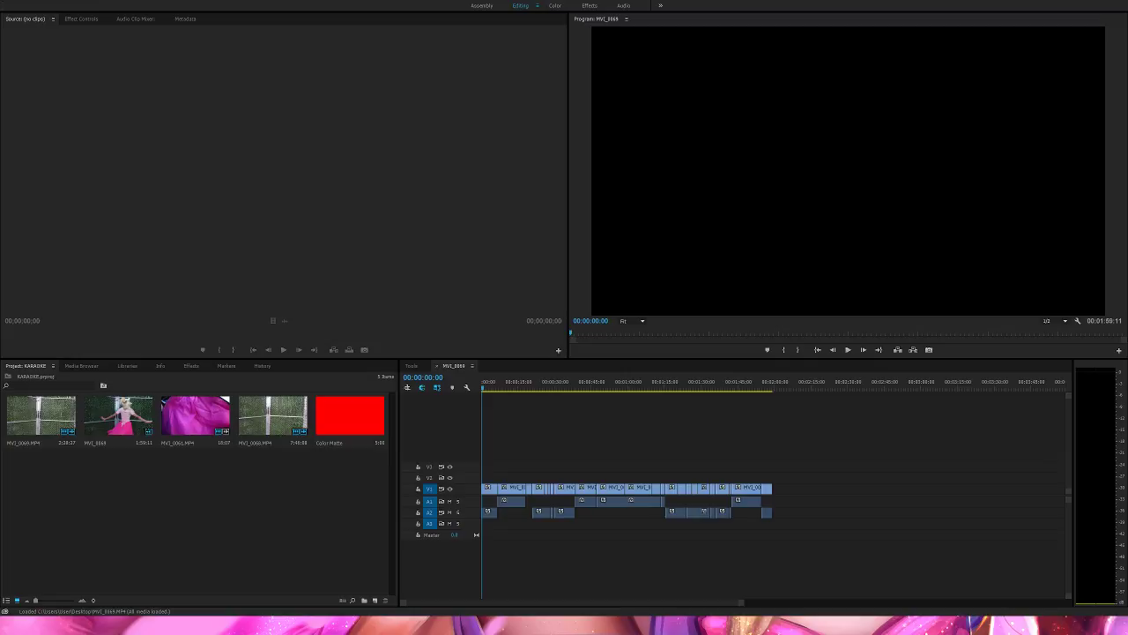
- Play a short portion of the MVI_0069 sequence from around 00:01:02
left_click(642, 374)
key("space")
left_click(631, 381)
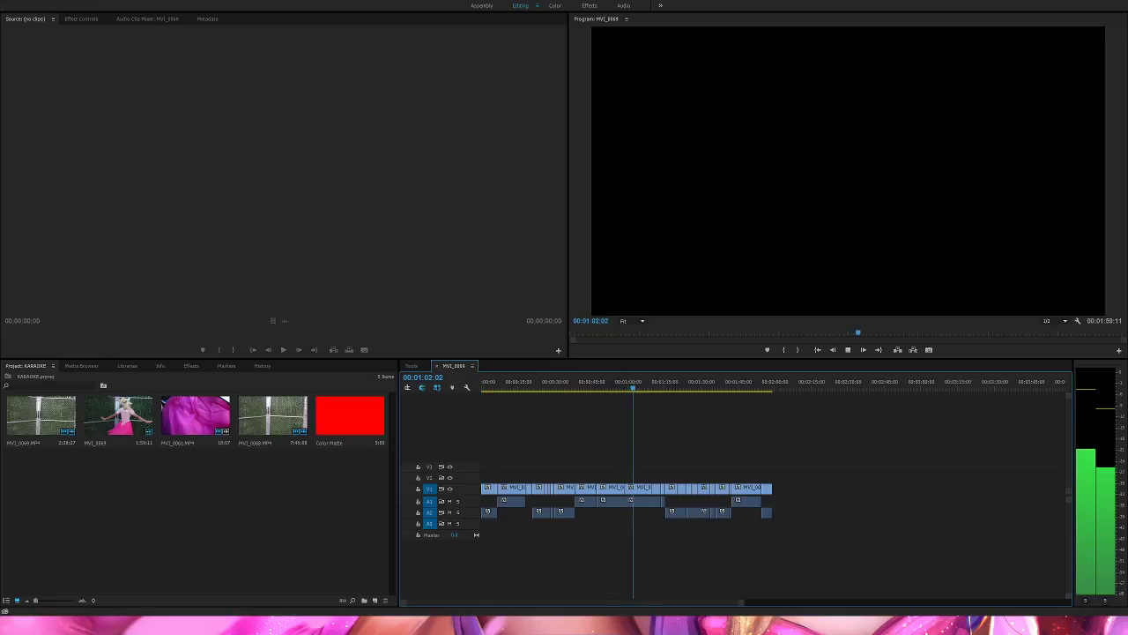
key("space")
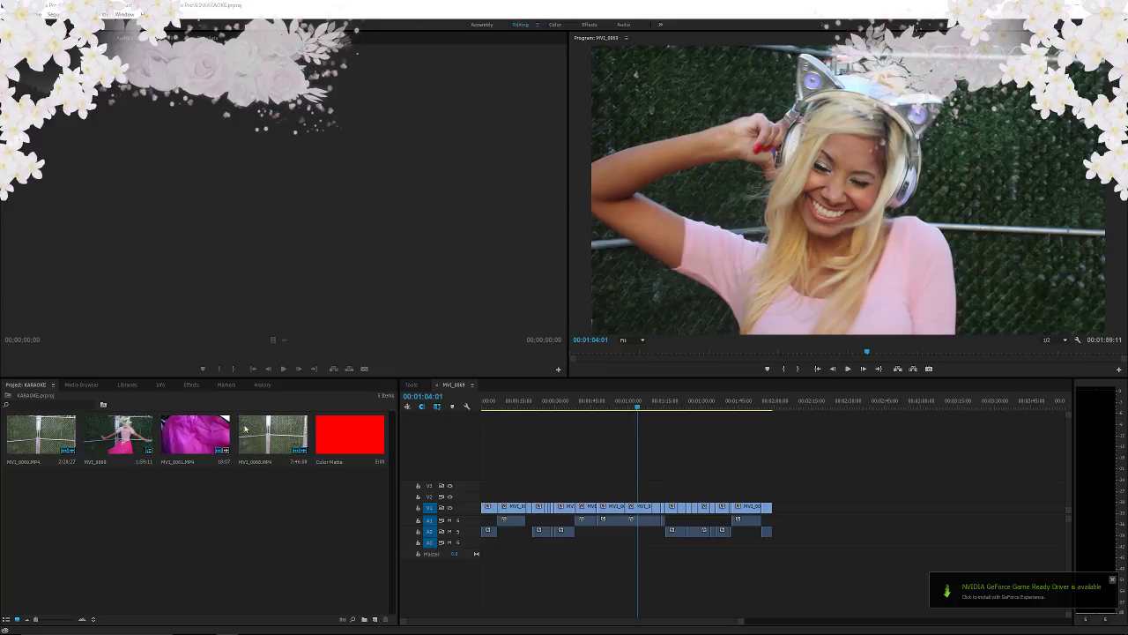
- Enlarge the Program monitor area and return the playhead to the start of the sequence
left_click_drag(568, 367, 416, 432)
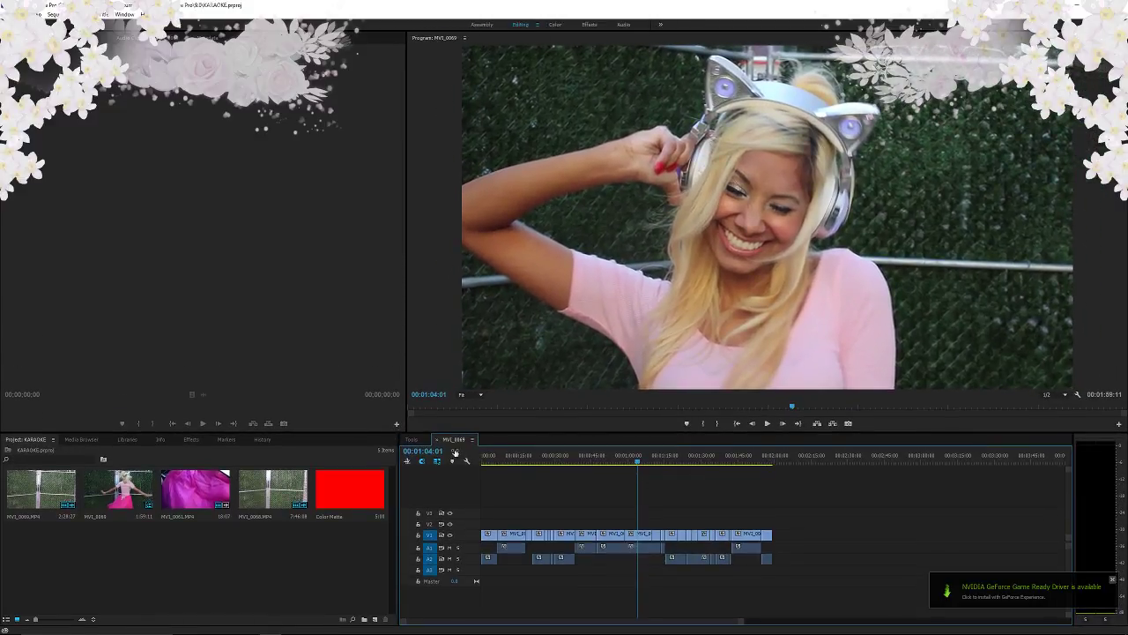
left_click(564, 455)
left_click_drag(565, 456, 436, 449)
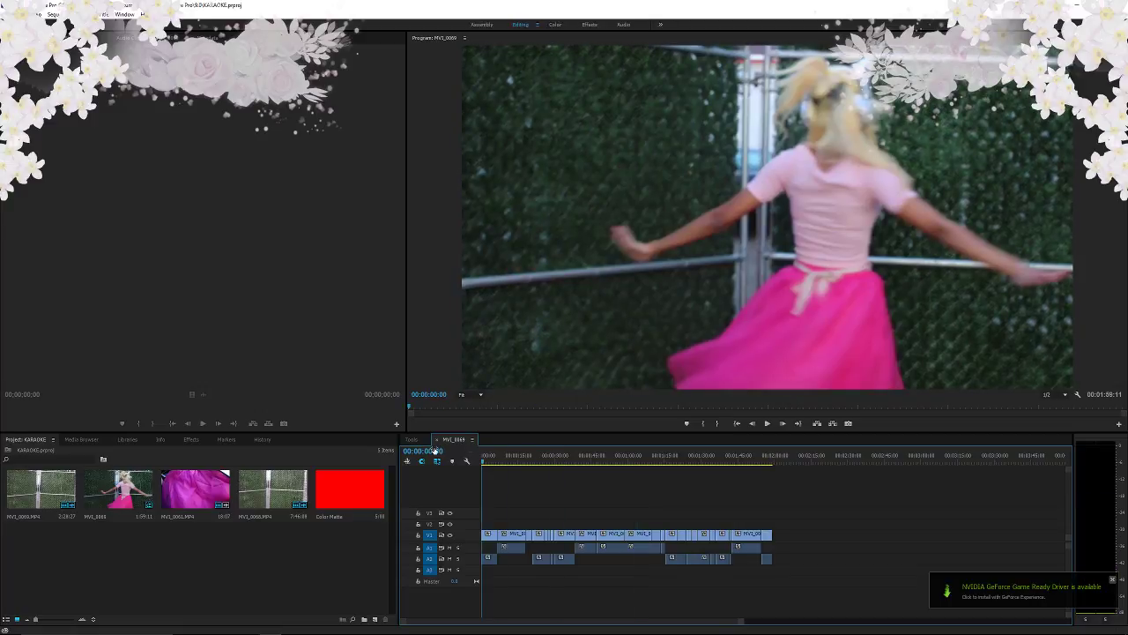
- Open the other saved project and copy all the clips in its MVI_0075 sequence
key("ctrl+o")
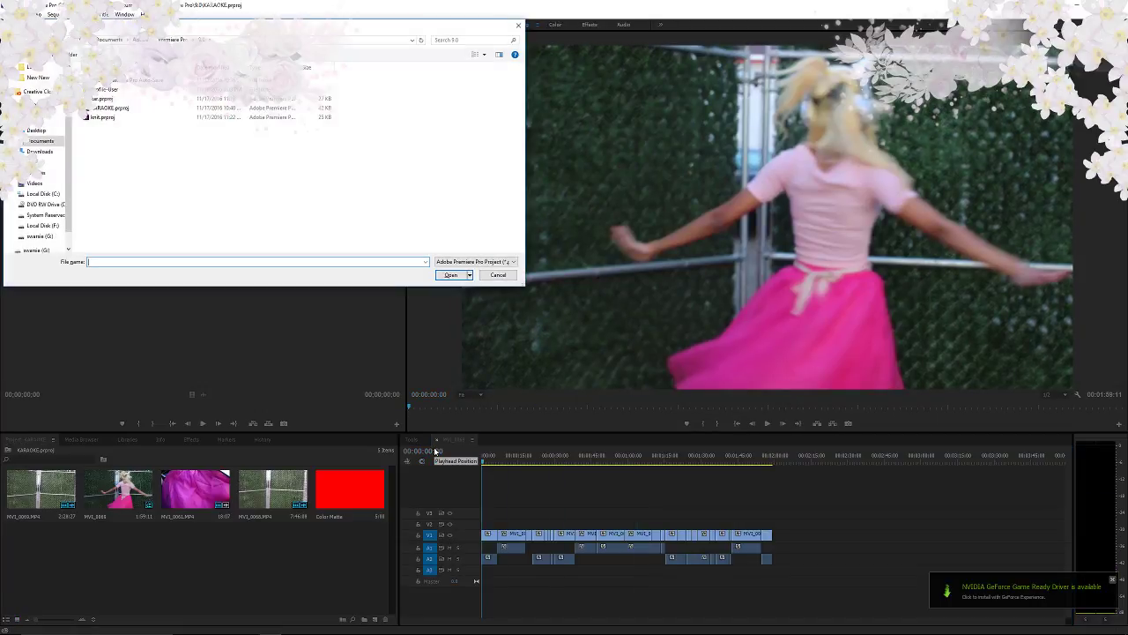
double_click(142, 95)
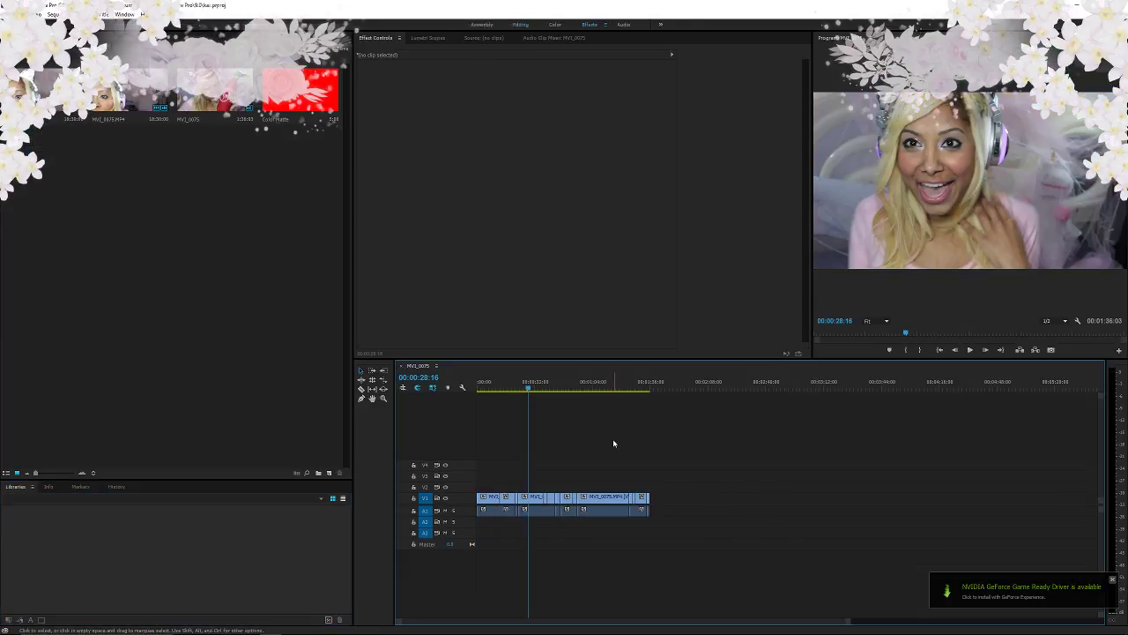
key("ctrl+a")
- Reopen KARAOKE.prproj and paste the copied clips a short gap after the last clip of the MVI_0069 sequence
key("ctrl+o")
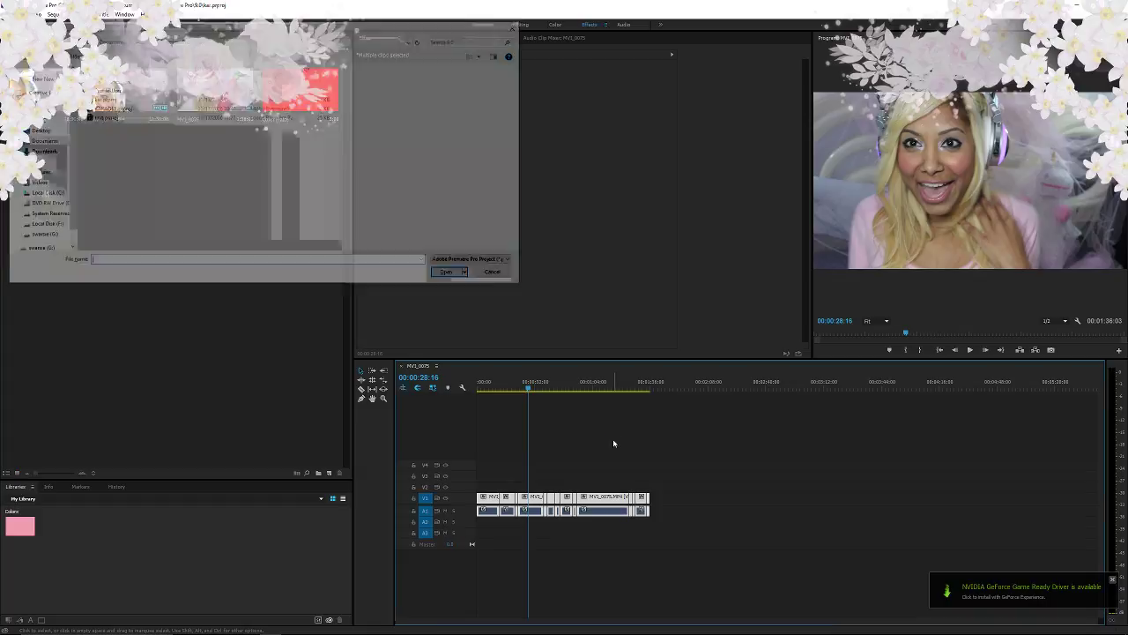
double_click(140, 108)
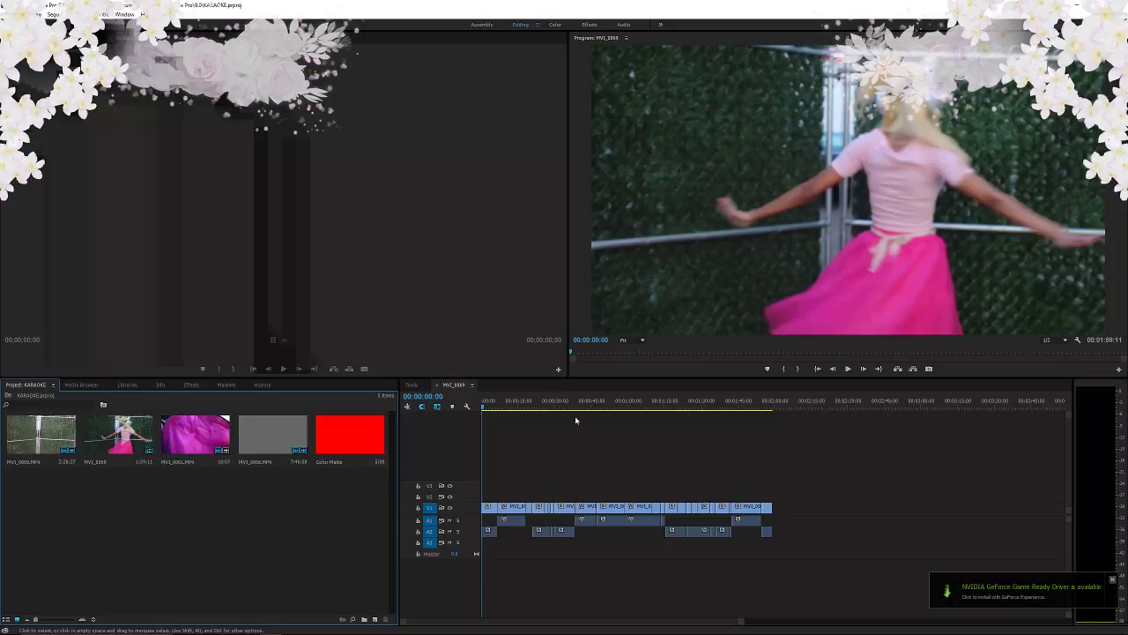
left_click(798, 404)
key("ctrl+v")
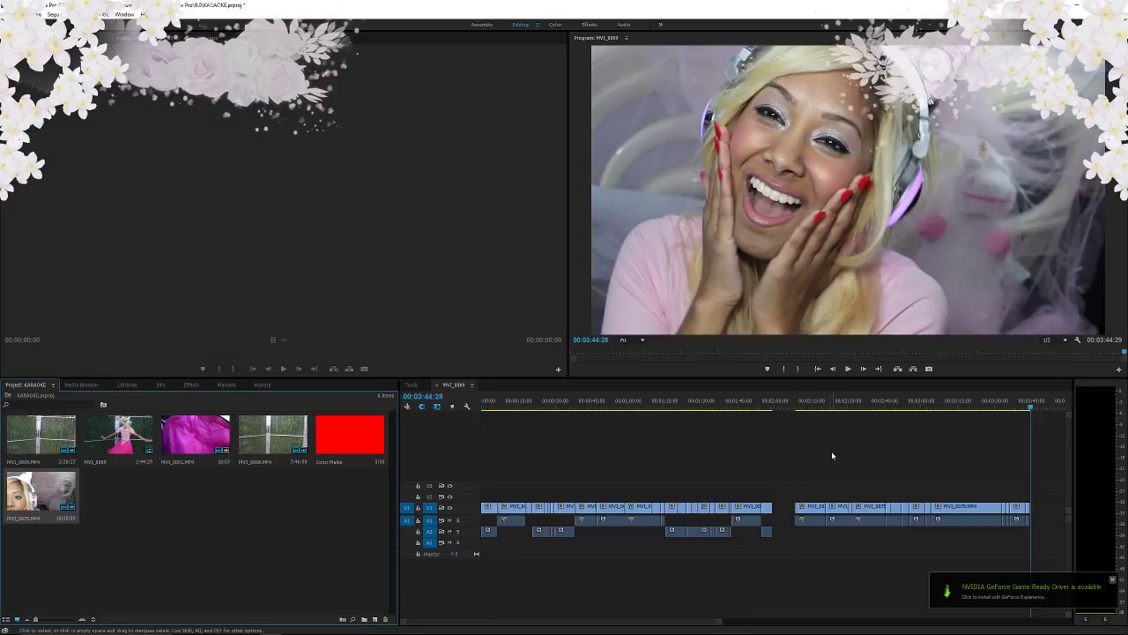
- Select all the pasted MVI_0075 clips and move them further along the timeline, widening the gap after the original clips
left_click(809, 518)
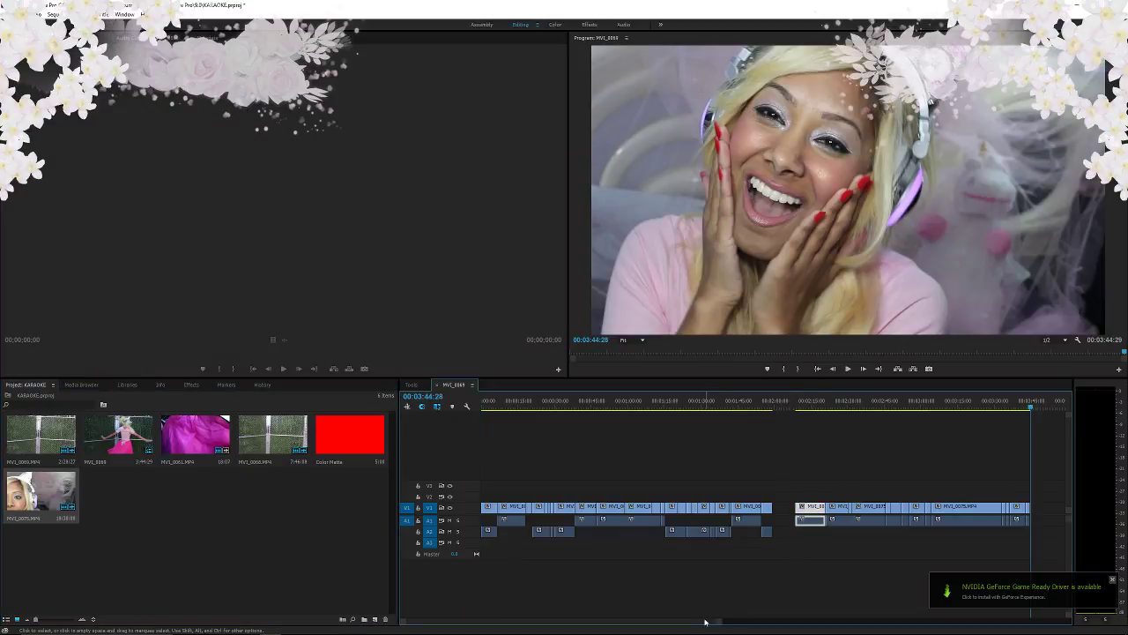
left_click_drag(721, 622, 796, 623)
left_click(920, 580)
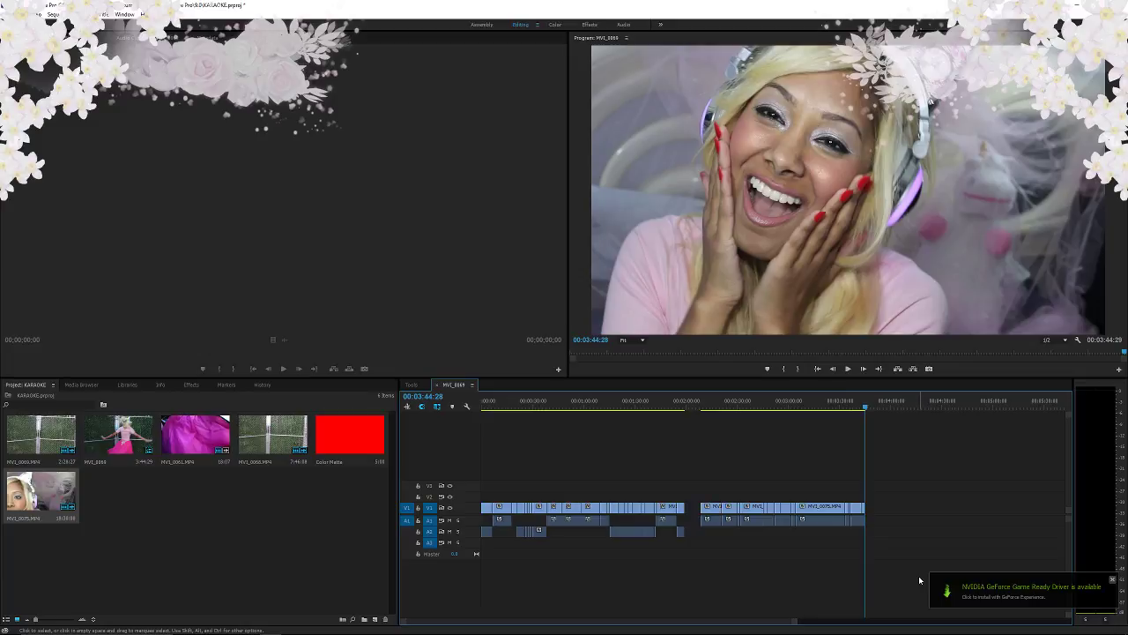
left_click_drag(919, 580, 701, 475)
left_click_drag(713, 518, 821, 521)
- Shift all the original MVI_0069 clips later on the timeline to leave empty room at the sequence's start
left_click_drag(735, 570, 483, 455)
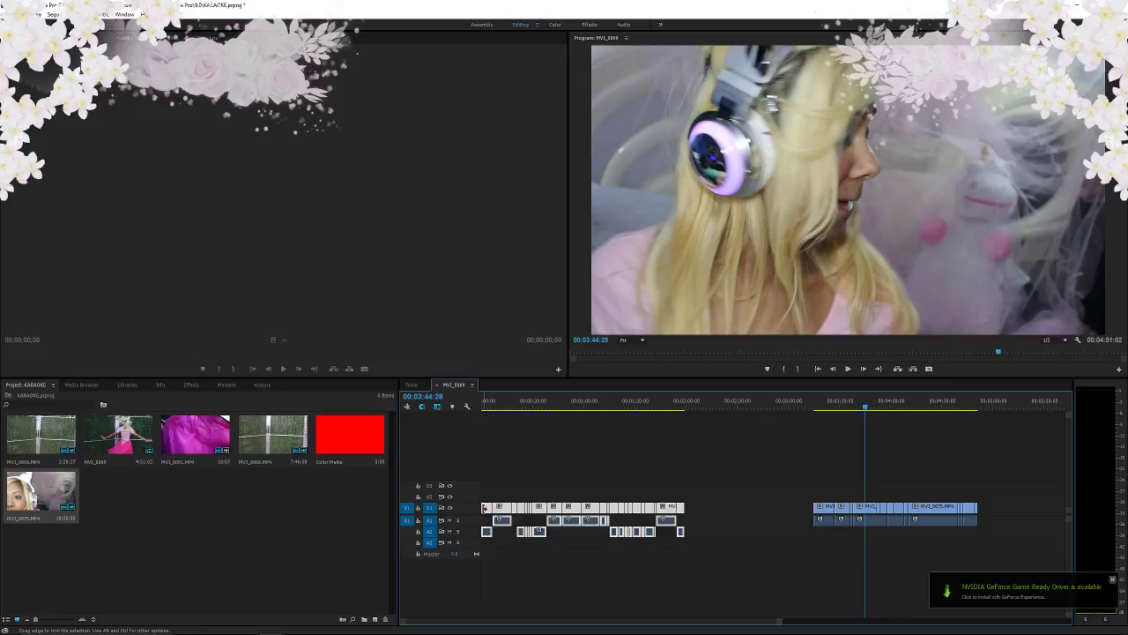
left_click_drag(490, 509, 600, 516)
left_click(787, 557)
- Move the first two pasted MVI_0075 clips to the start of the sequence, placed back to back
left_click_drag(825, 509, 489, 513)
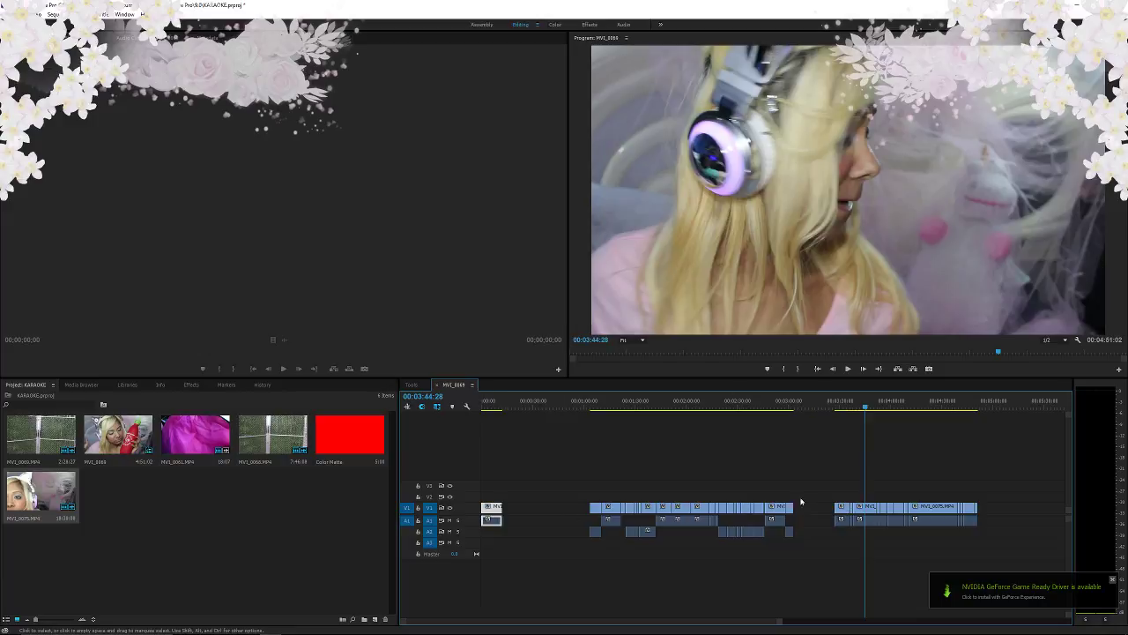
left_click(842, 509)
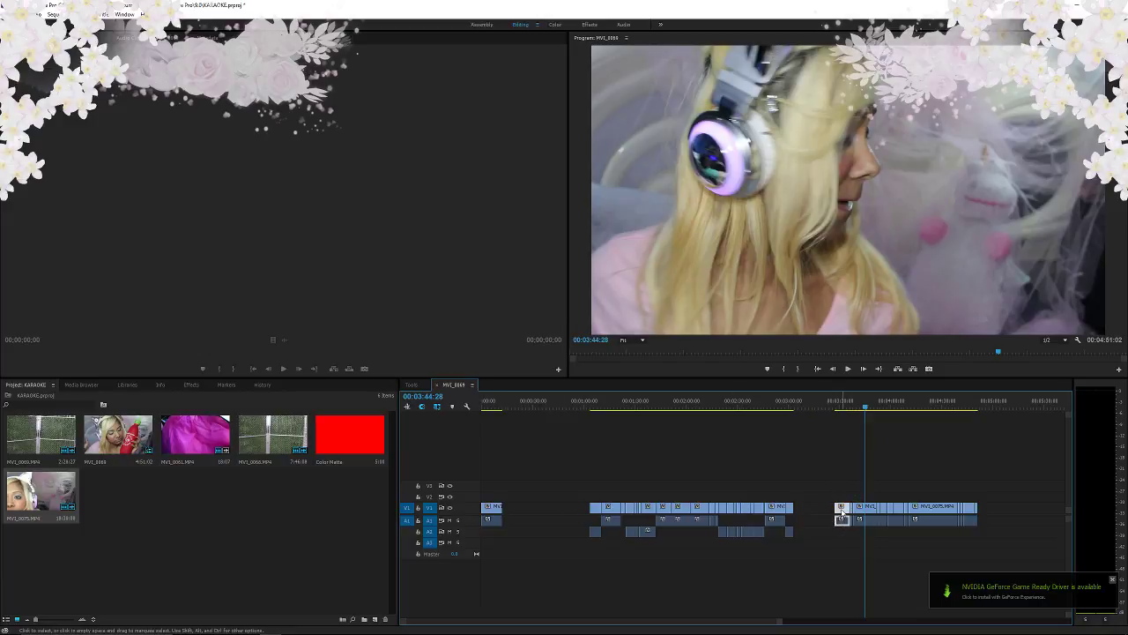
left_click_drag(842, 512, 509, 520)
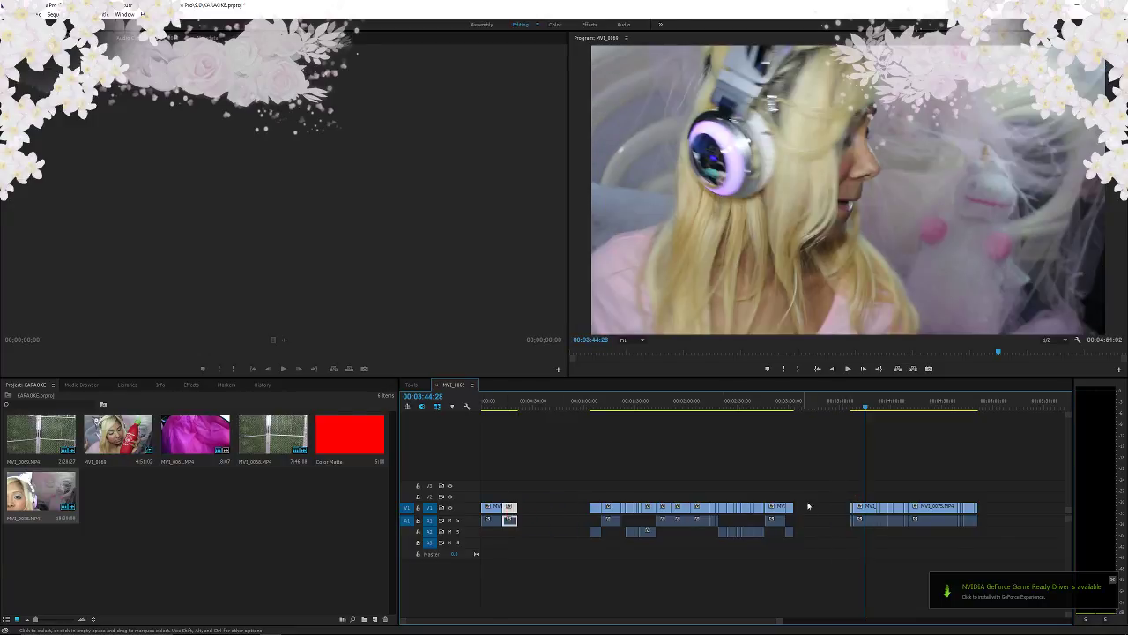
- Switch to YouTube in Chrome, pause the playing song, and return to Premiere Pro
key("alt+Tab")
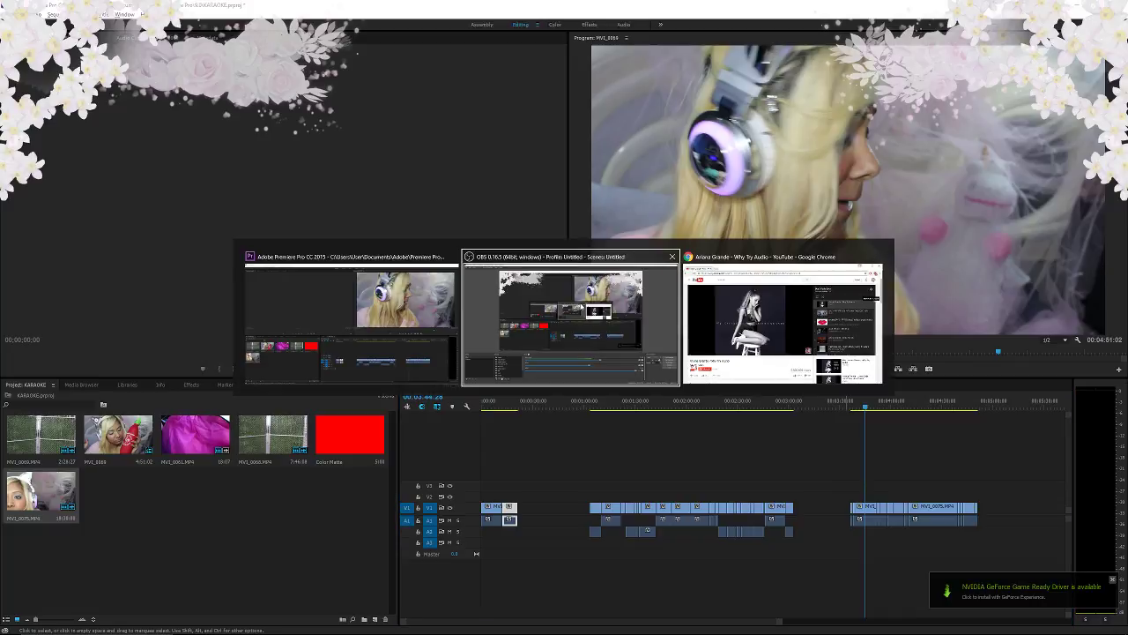
key("alt+Tab")
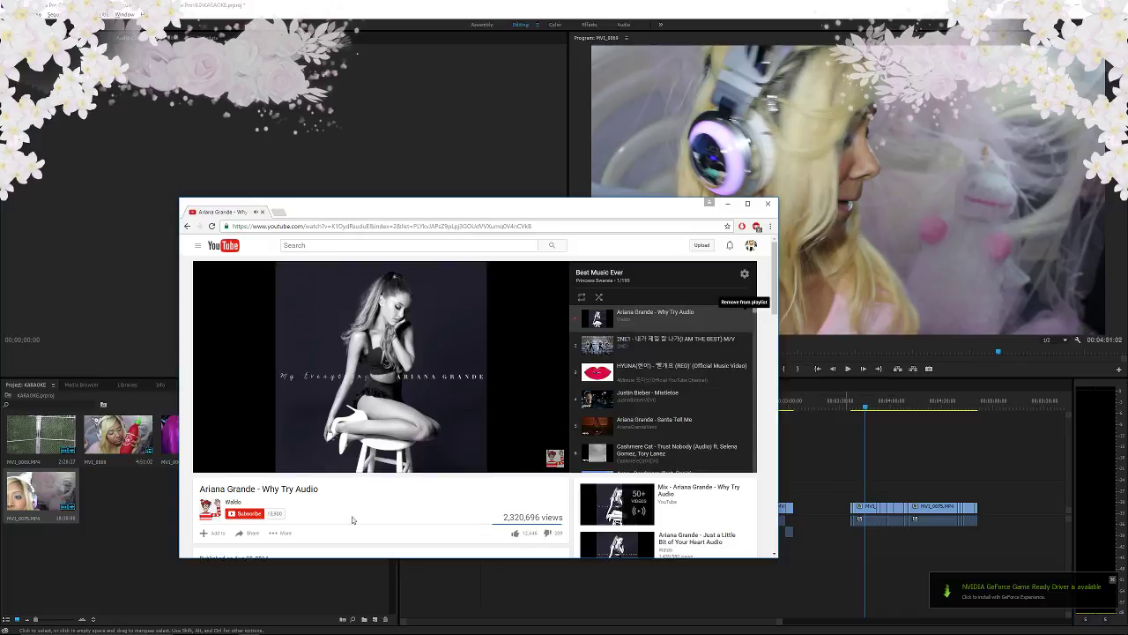
key("alt+Tab")
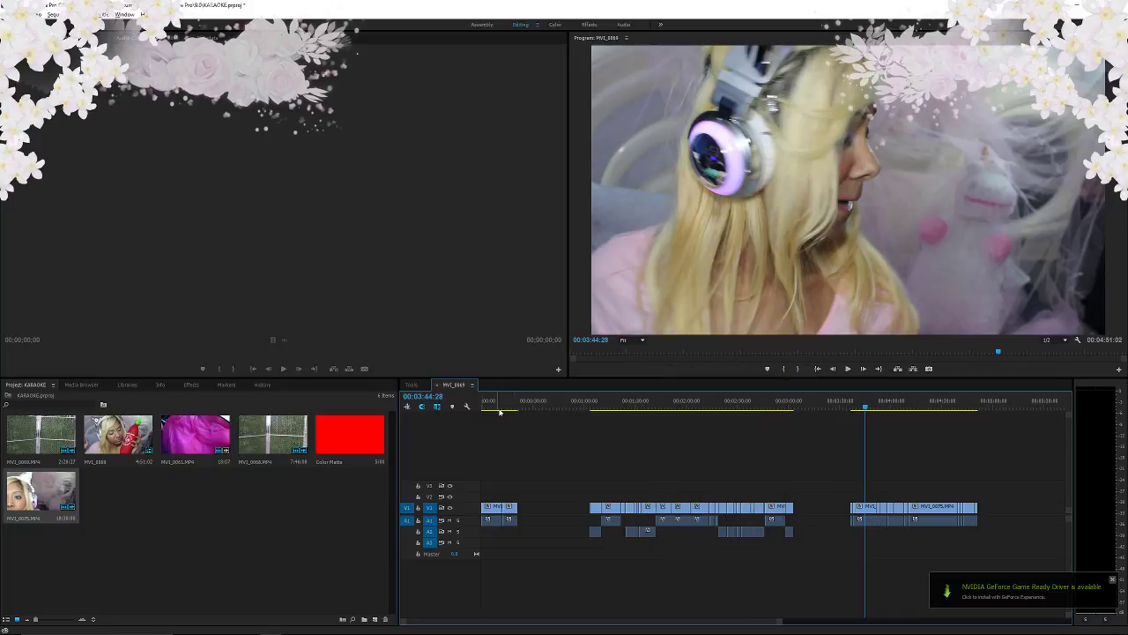
- Play back the two opening clips, and show the first frame of the remaining MVI_0075 clips
key("space")
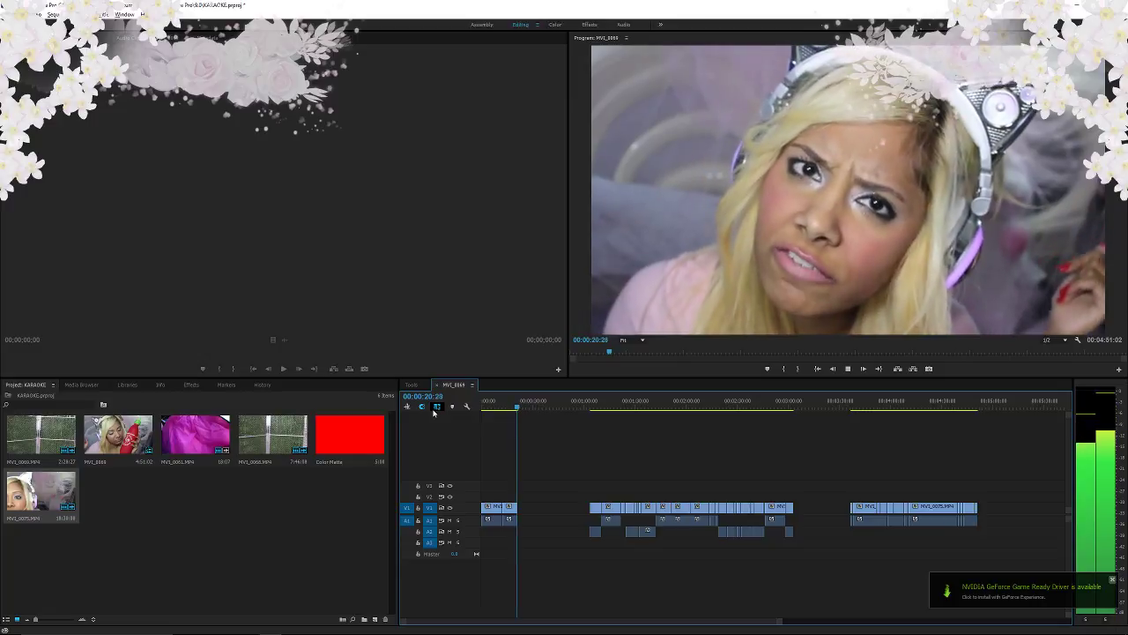
key("space")
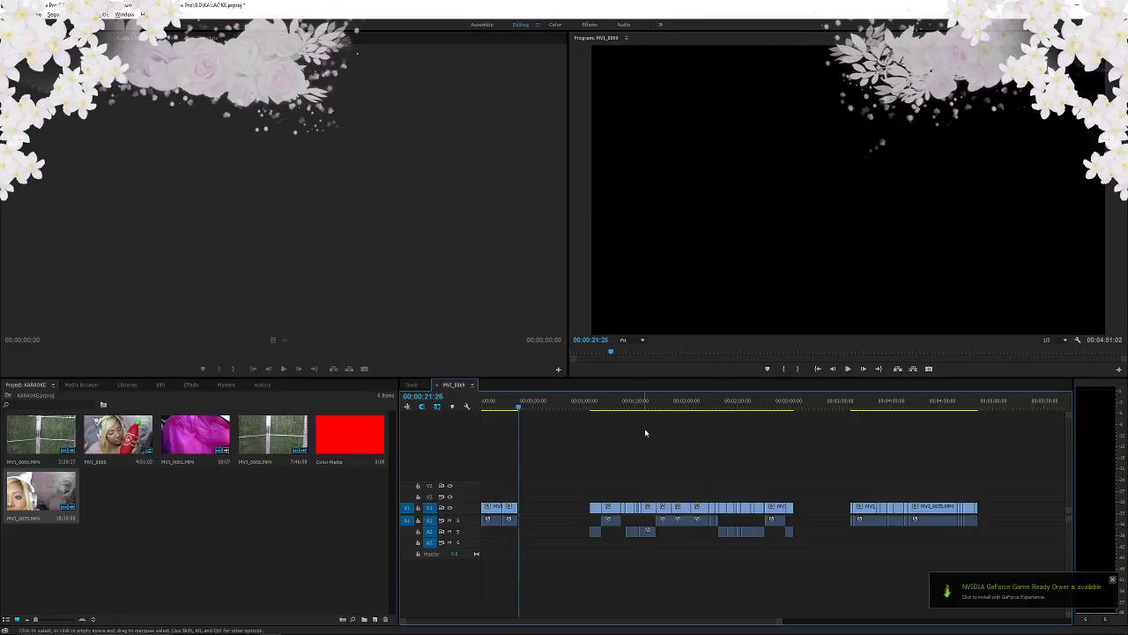
left_click(851, 403)
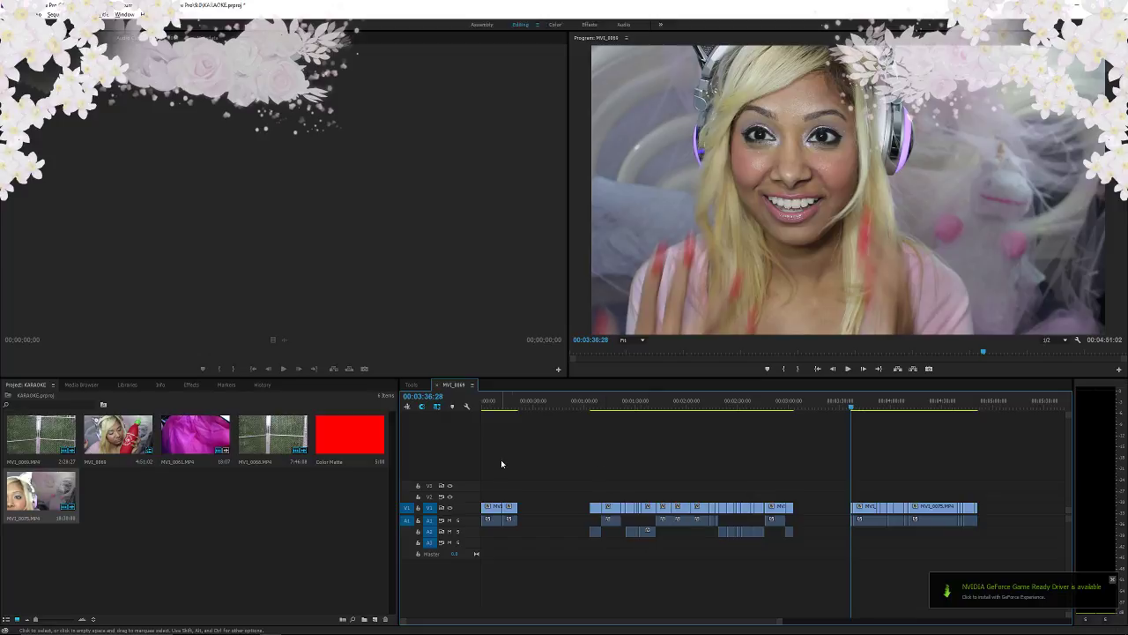
- Save the project and place the playhead at 00:00:10:25 in the first opening clip
key("ctrl+s")
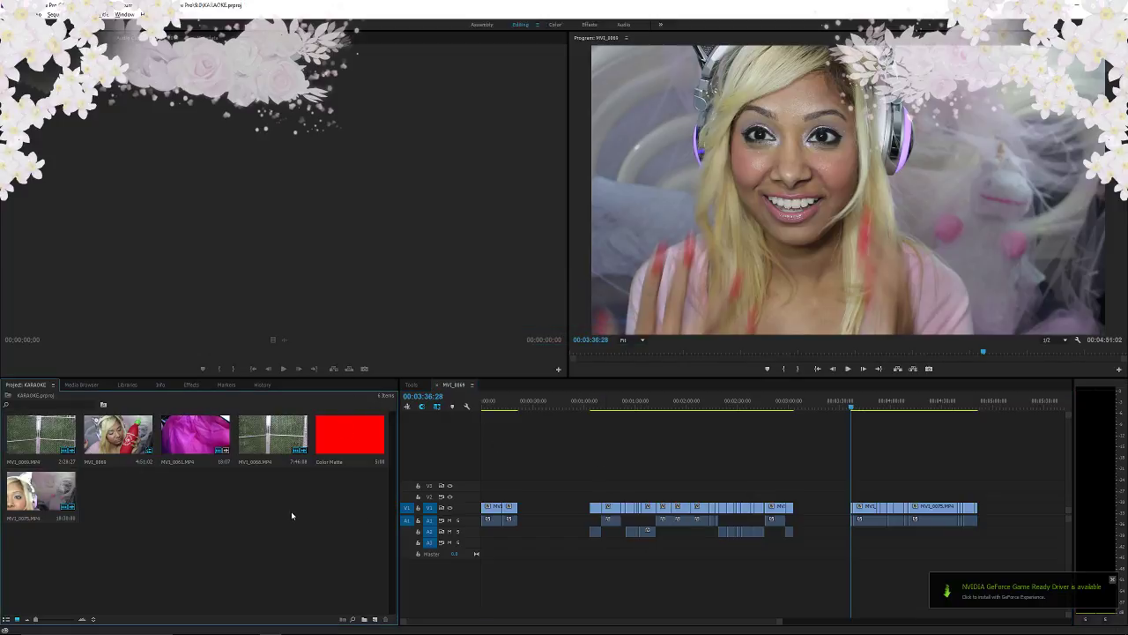
left_click(501, 408)
mouse_move(501, 407)
left_mouse_down()
mouse_move(466, 404)
mouse_move(497, 402)
left_mouse_up()
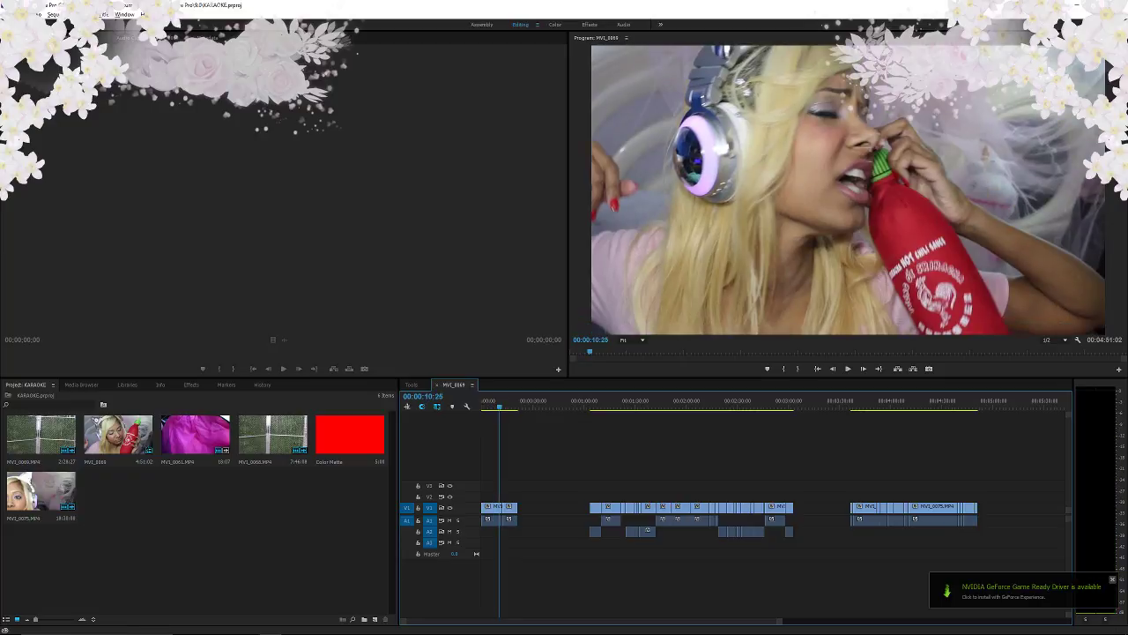
- Switch to YouTube in Chrome, play HYUNA's RED music video from the Best Music Ever playlist, and return to Premiere Pro
mouse_move(453, 627)
left_click(558, 335)
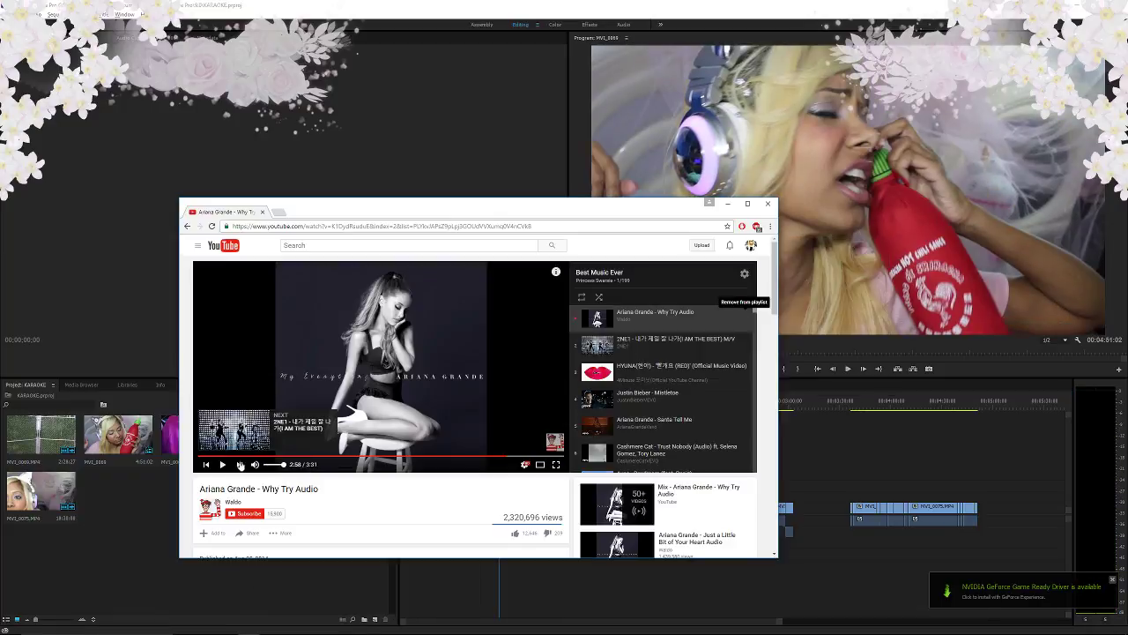
left_click(222, 464)
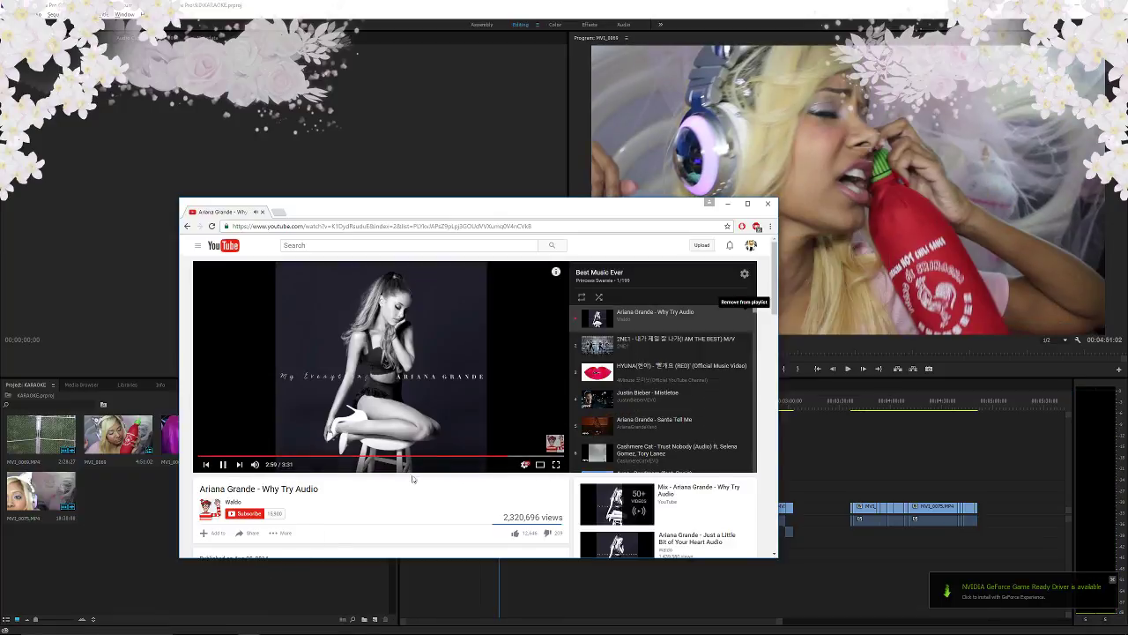
left_click(670, 367)
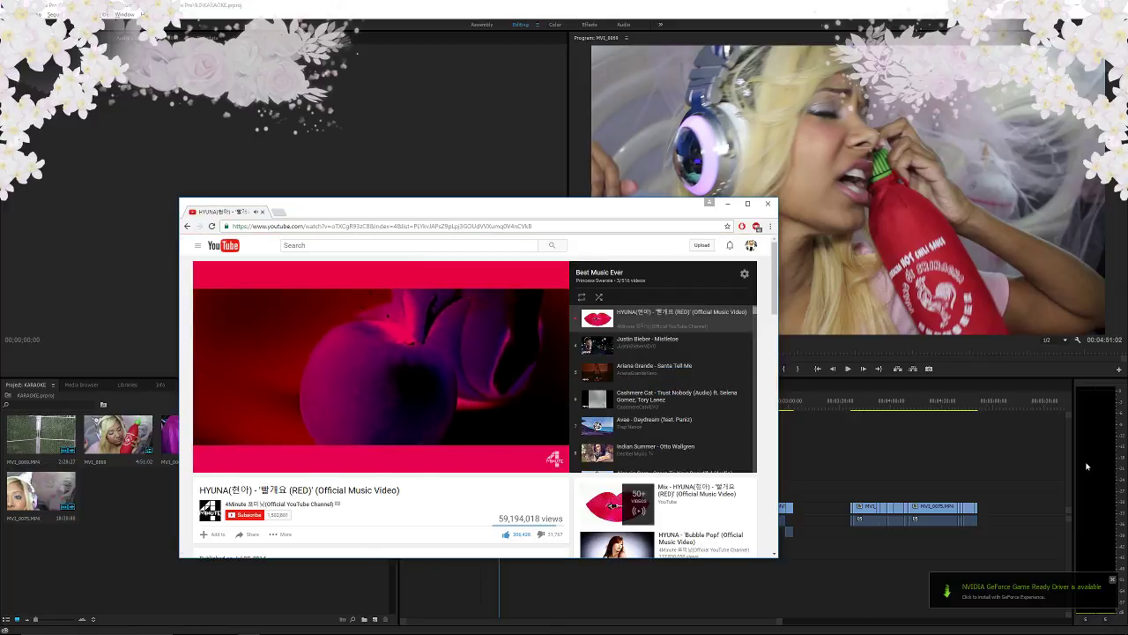
left_click(332, 131)
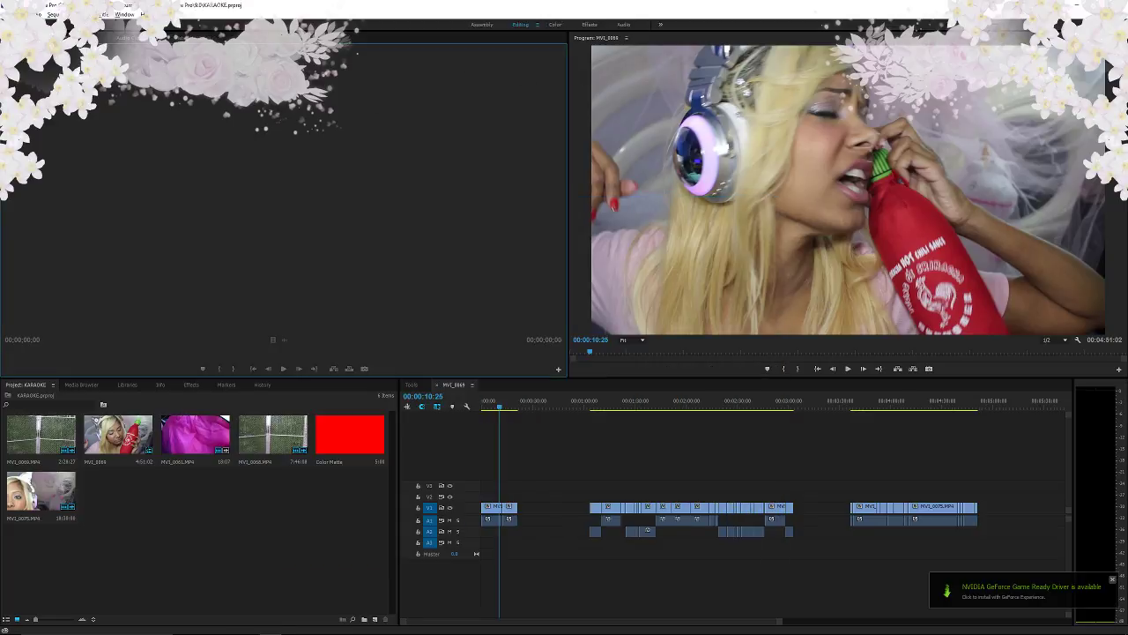
- Create a new title named "Karaoke Night with Arian" with a 60.00fps timebase
left_click(36, 15)
mouse_move(130, 17)
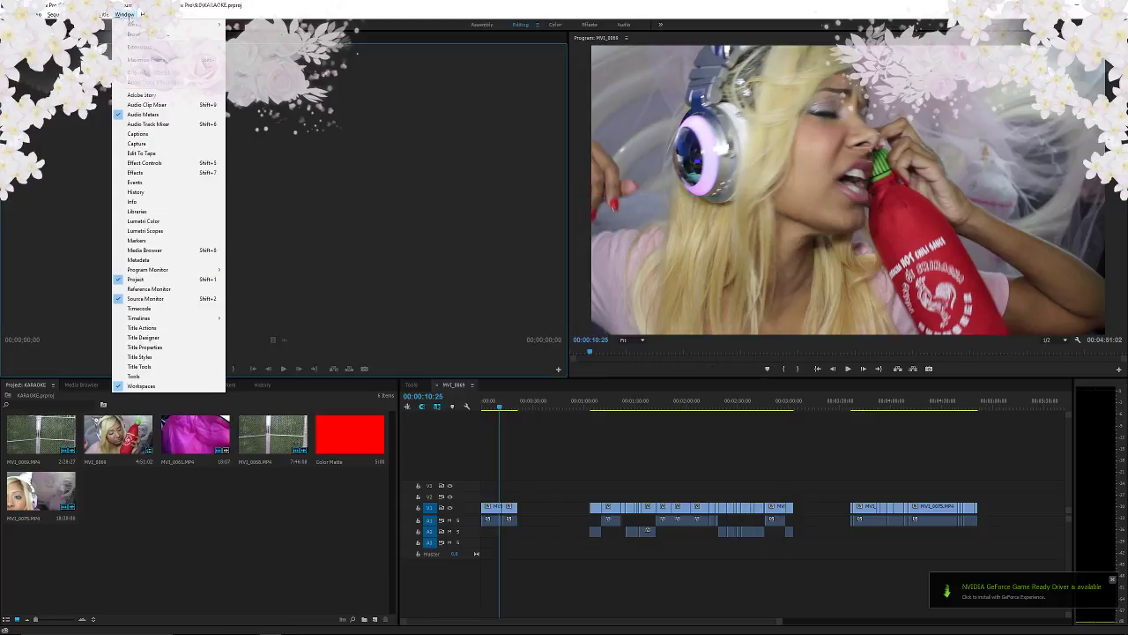
mouse_move(8, 15)
mouse_move(69, 25)
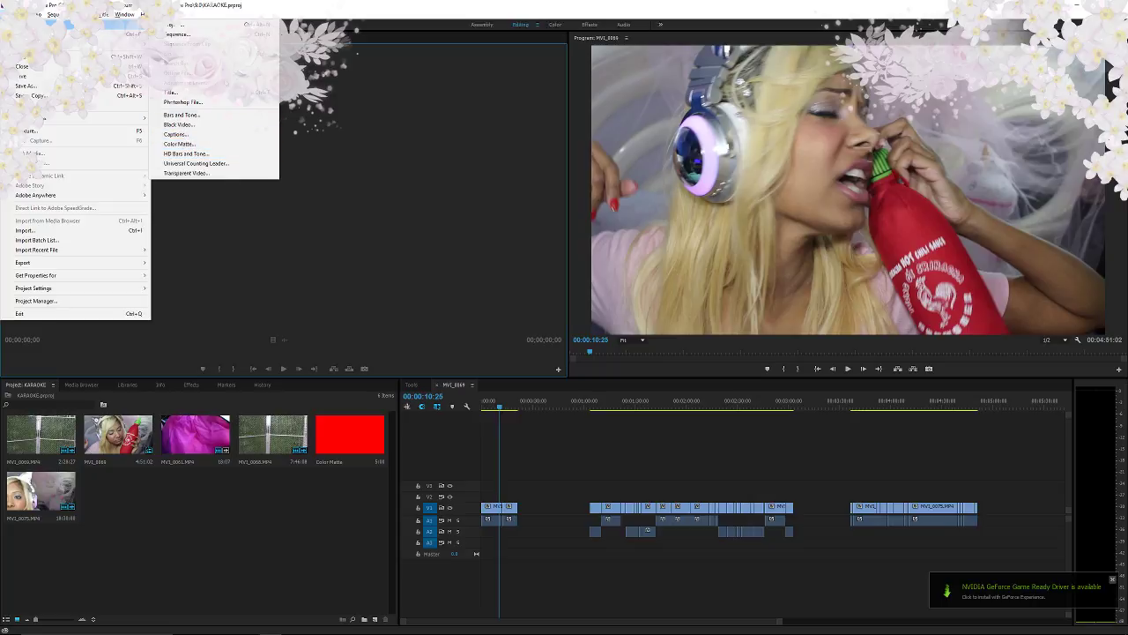
left_click(172, 91)
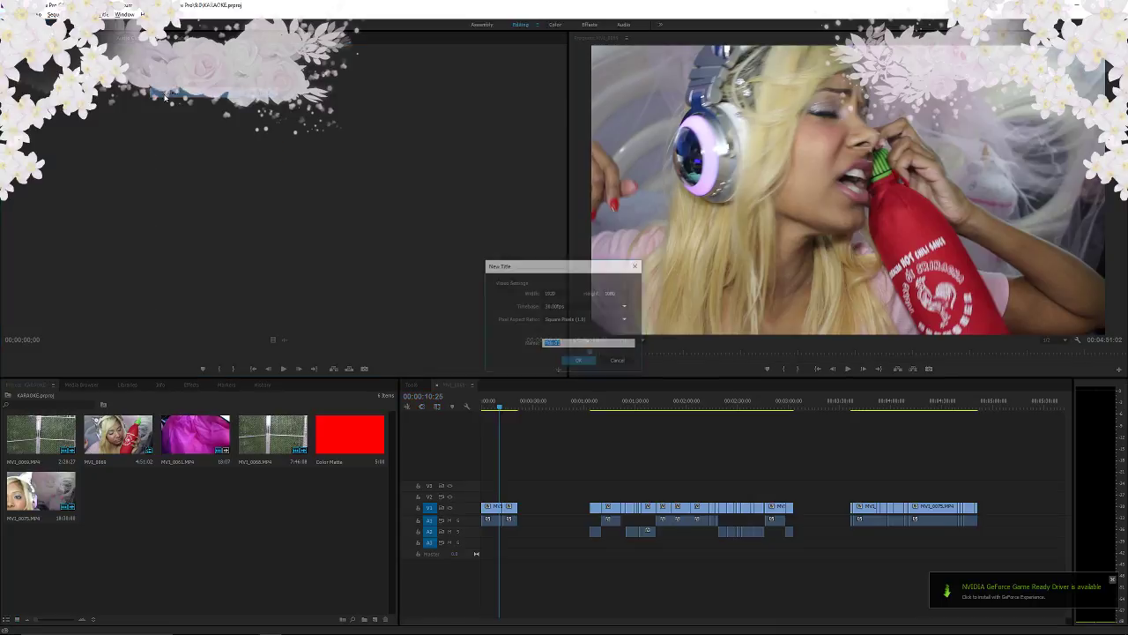
left_click(586, 306)
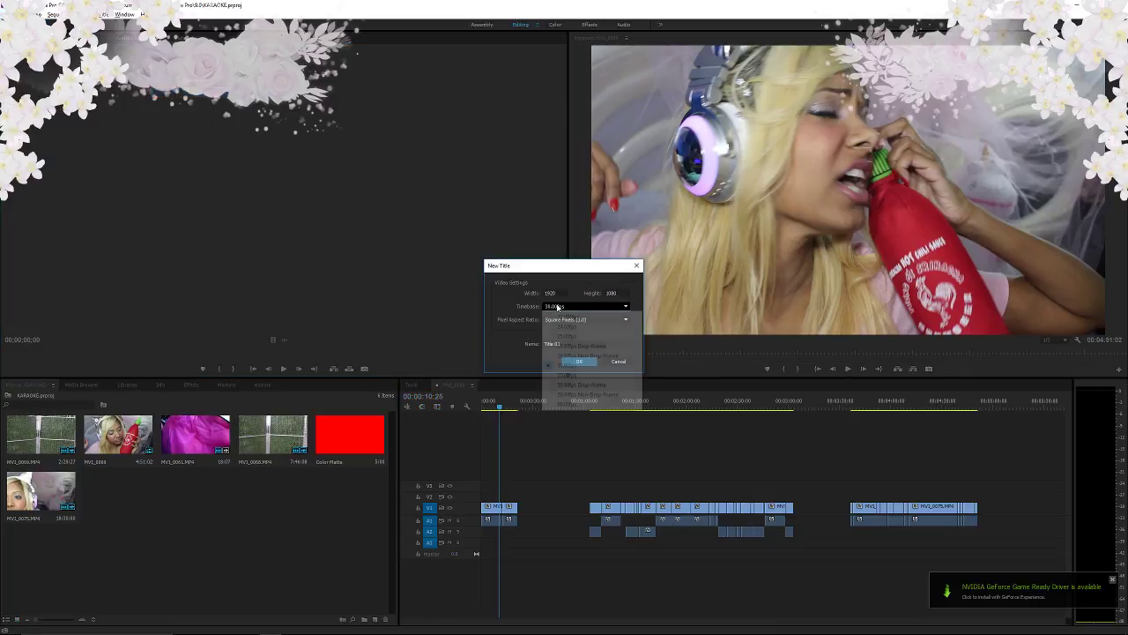
left_click(574, 402)
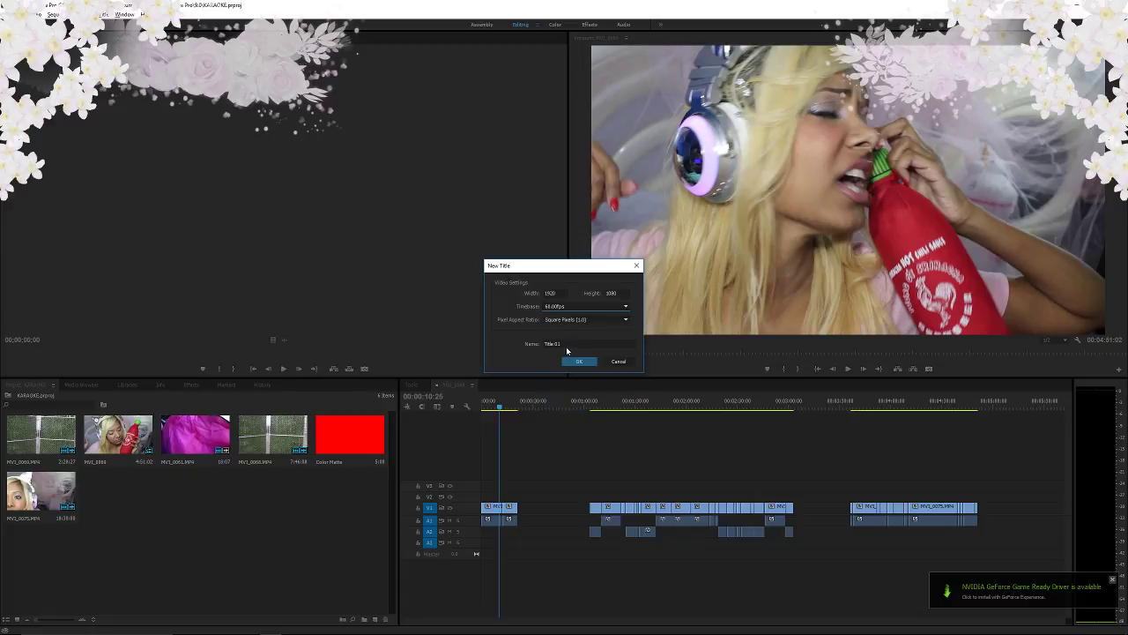
left_click(564, 344)
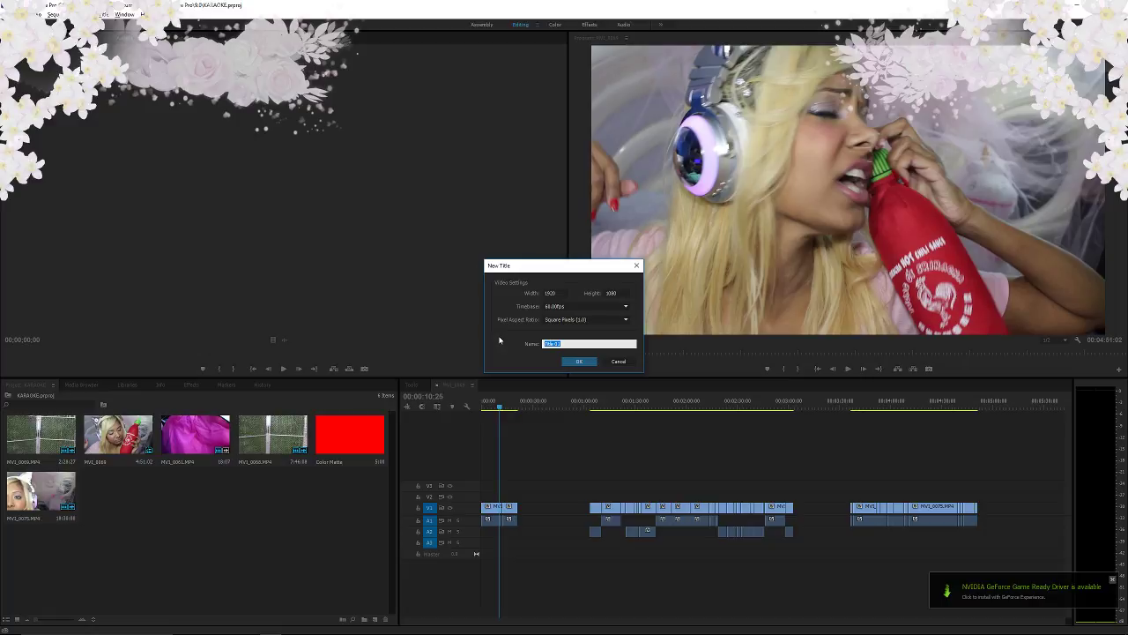
type("Karaoke Night with Arian")
key("Return")
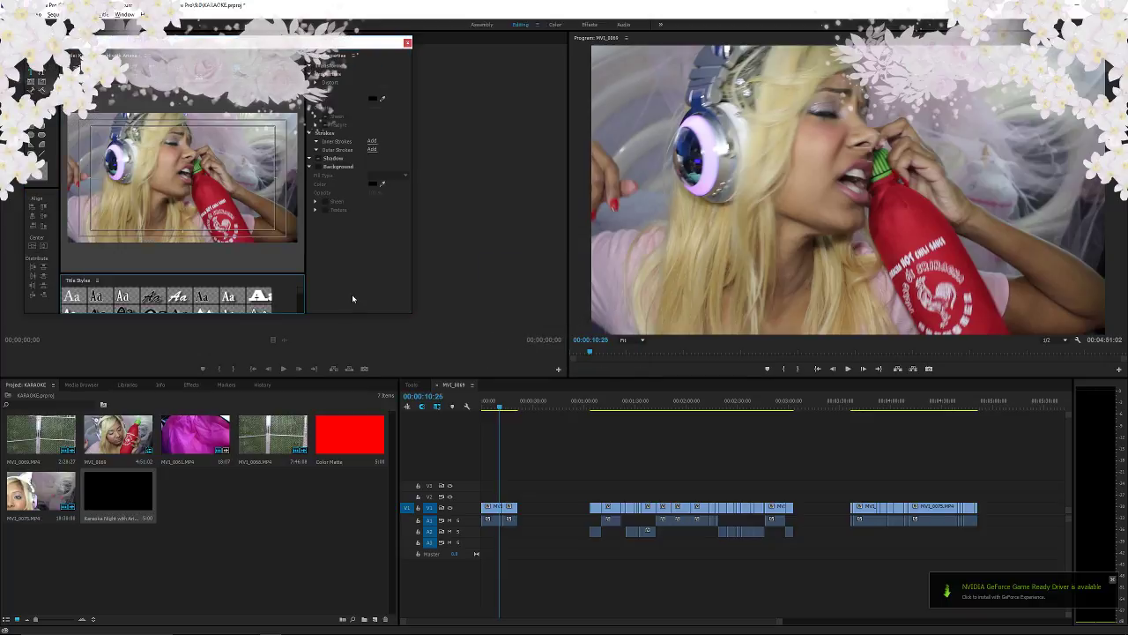
- Place the playhead at 00:00:12:27 in the opening clips and move the title window so its tools are reachable
left_click(504, 407)
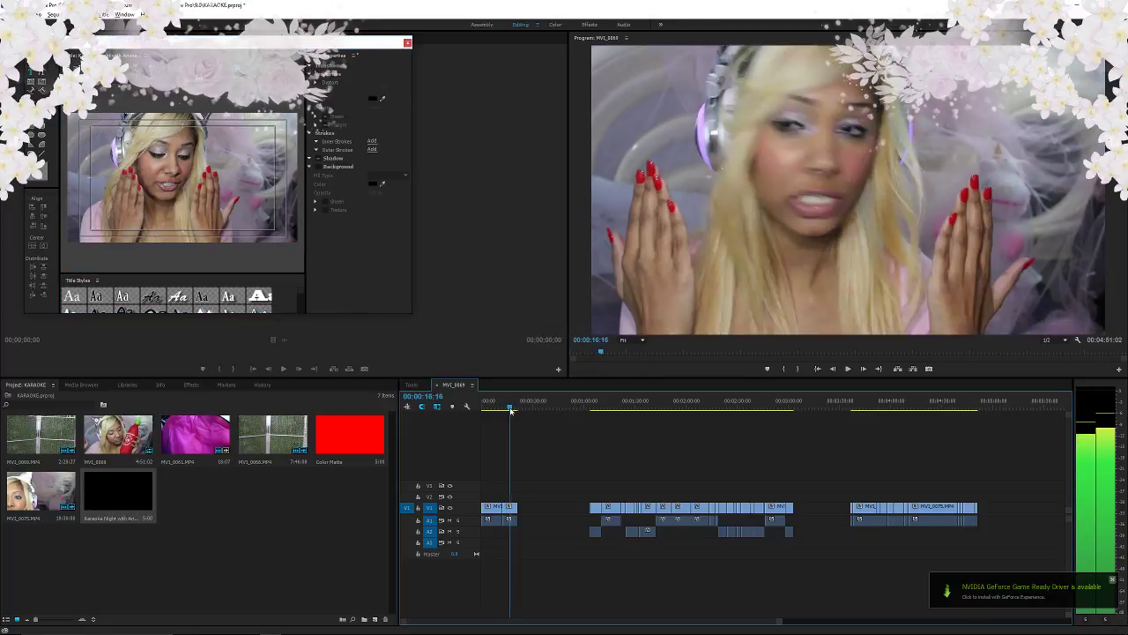
left_click(506, 411)
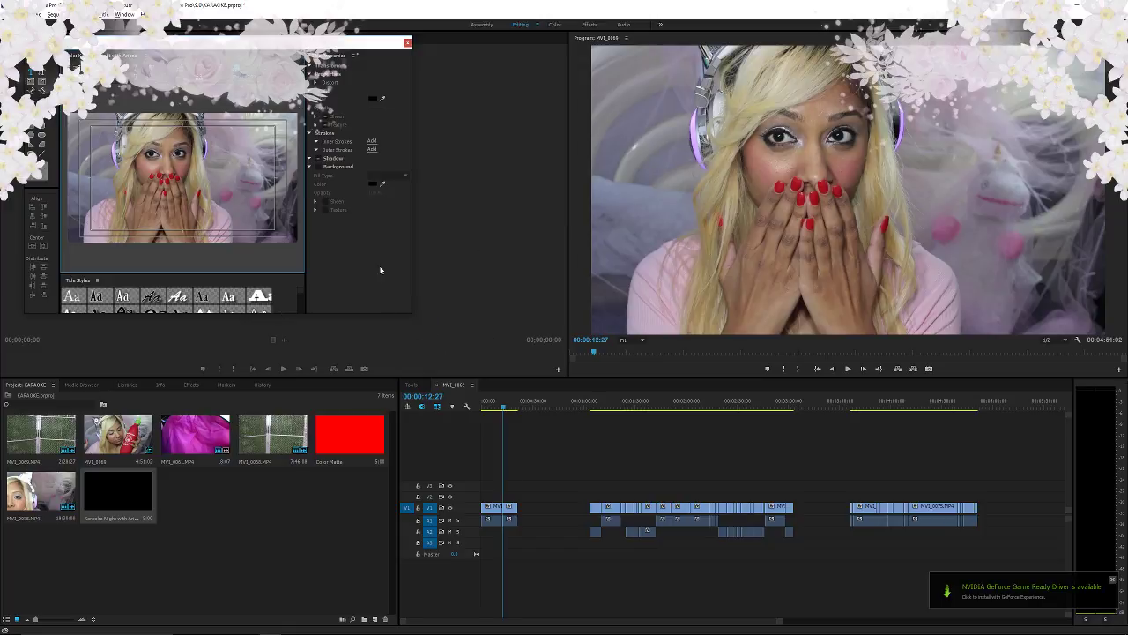
left_click_drag(76, 55, 231, 69)
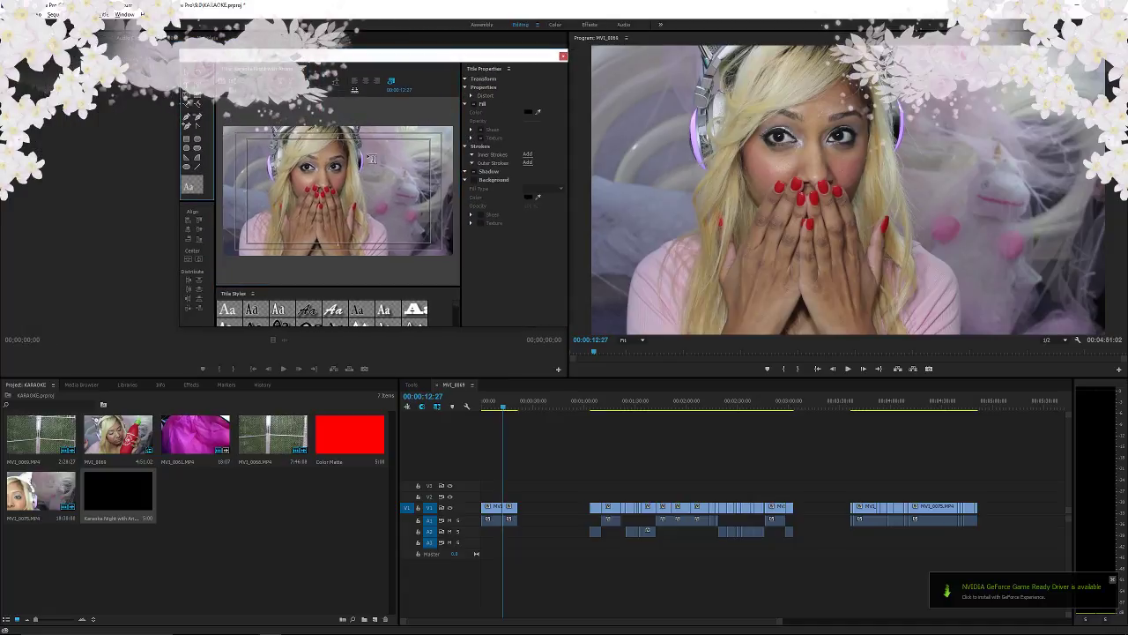
- Add the title text "Karaoke Night With Ariana Grande" over four lines beside the woman's face and enlarge it
left_click(403, 162)
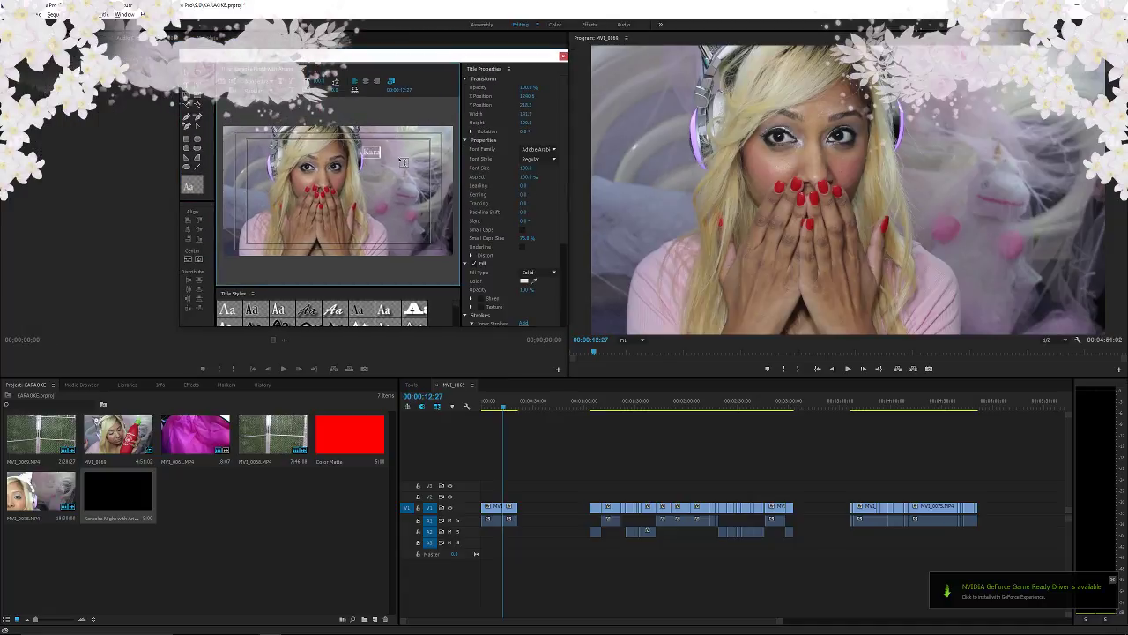
type("Karaoke Night")
key("Return")
type("With ")
type("Ariana")
key("Return")
type("Grande")
key("Escape")
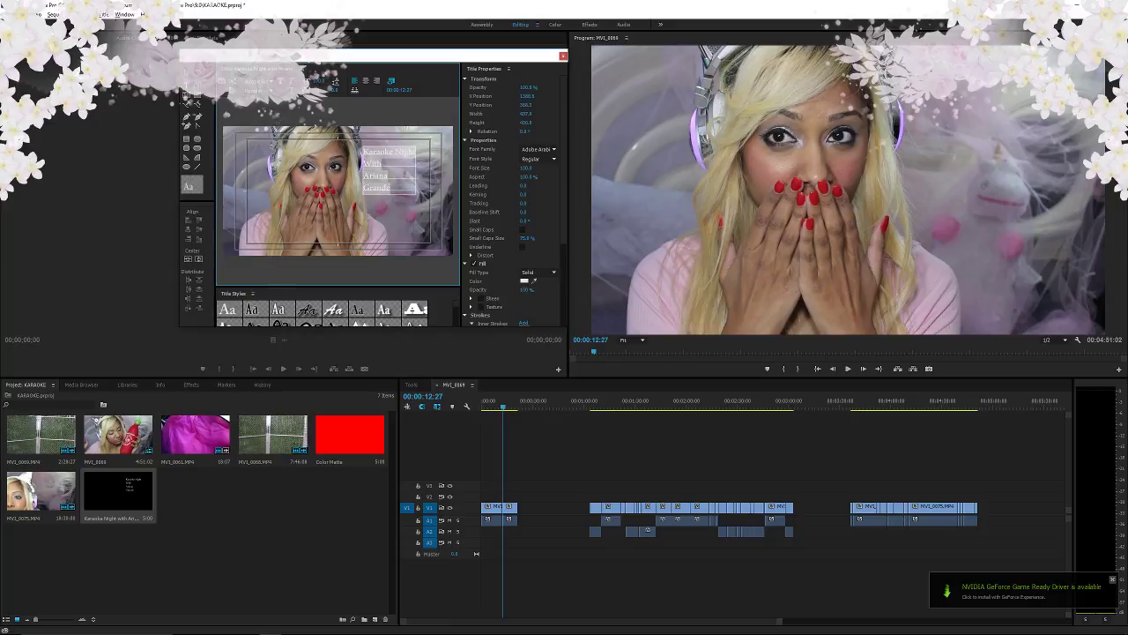
left_click_drag(526, 168, 563, 167)
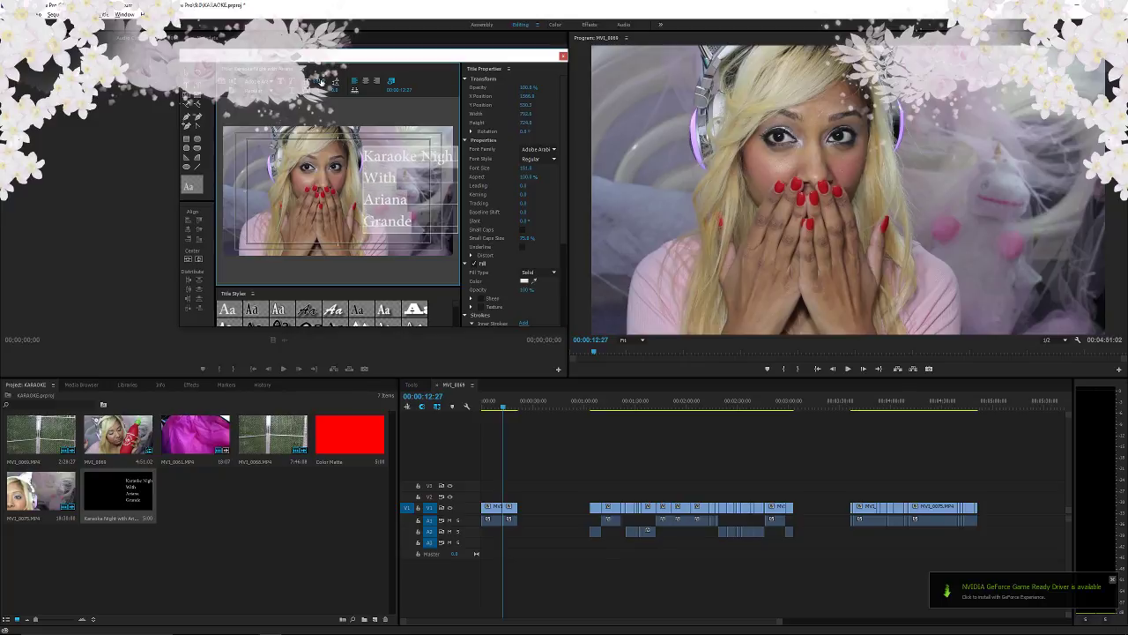
- Switch to Chrome and copy the video ID from the address of HYUNA's RED music video on YouTube
key("alt+Tab")
double_click(350, 225)
key("ctrl+c")
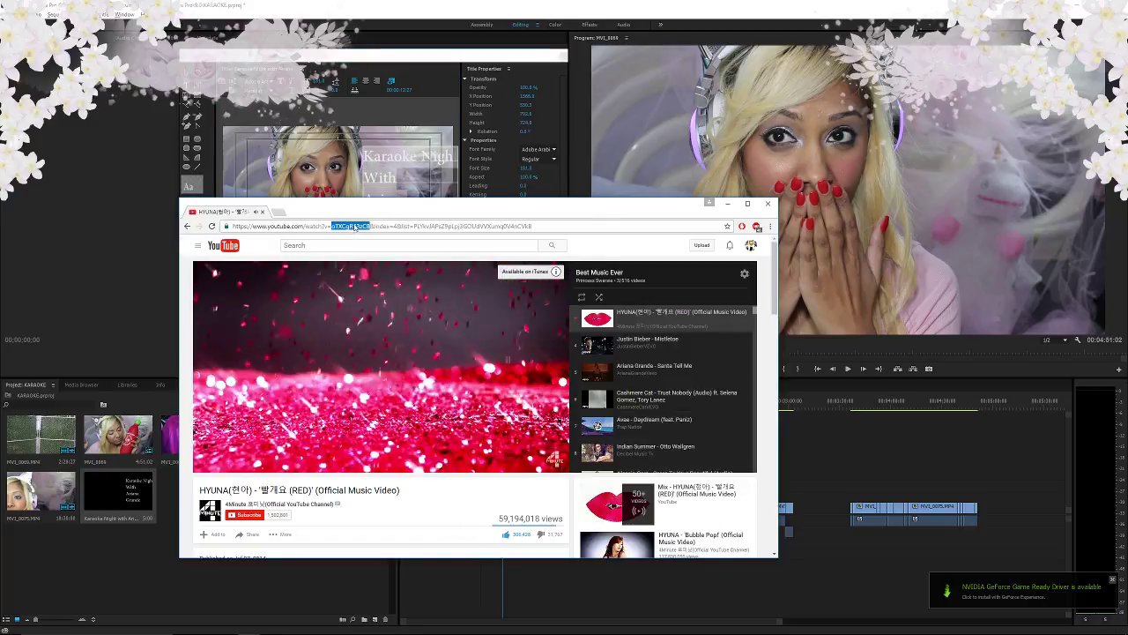
key("BackSpace")
- Search for "listenonrepeat" in a new tab and open the ListenOnRepeat site
left_click(280, 211)
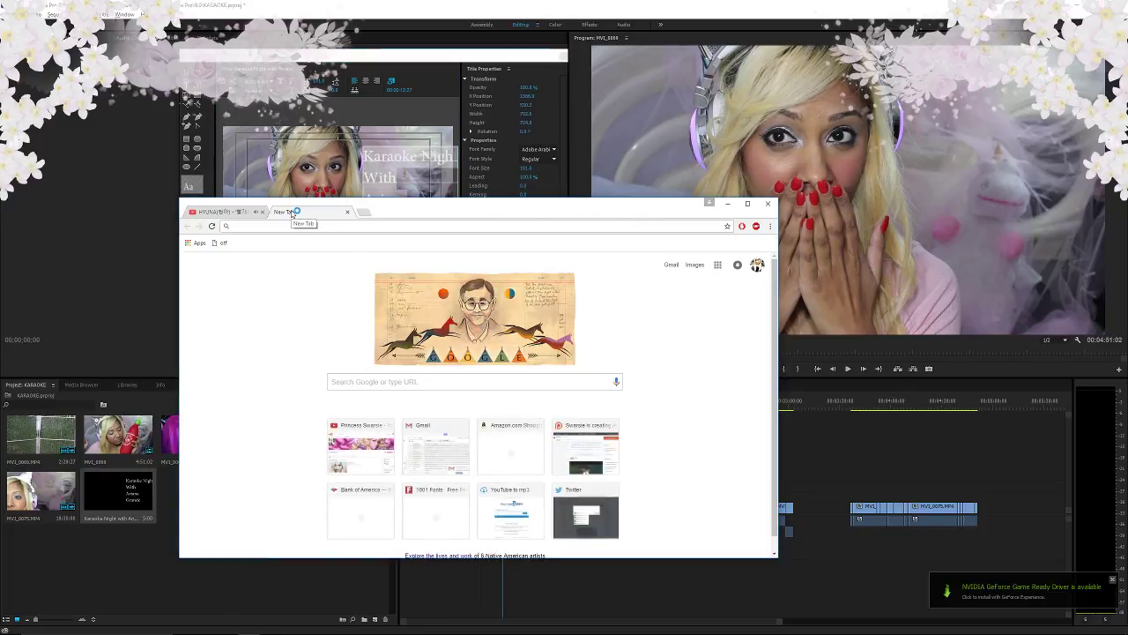
type("listenonrepeat")
key("Return")
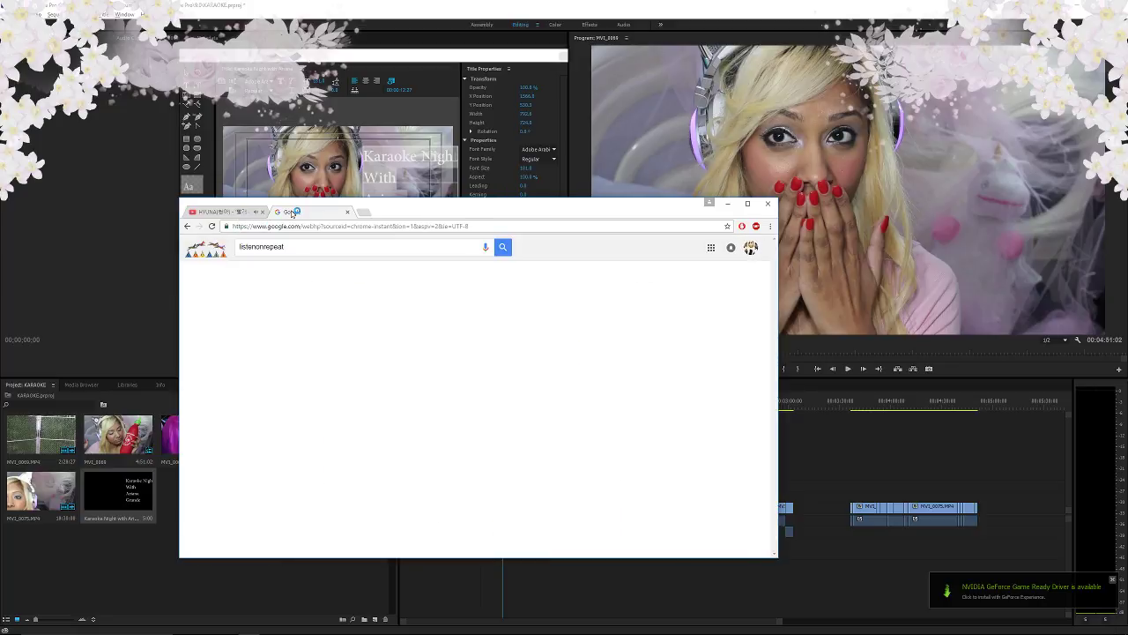
left_click(264, 315)
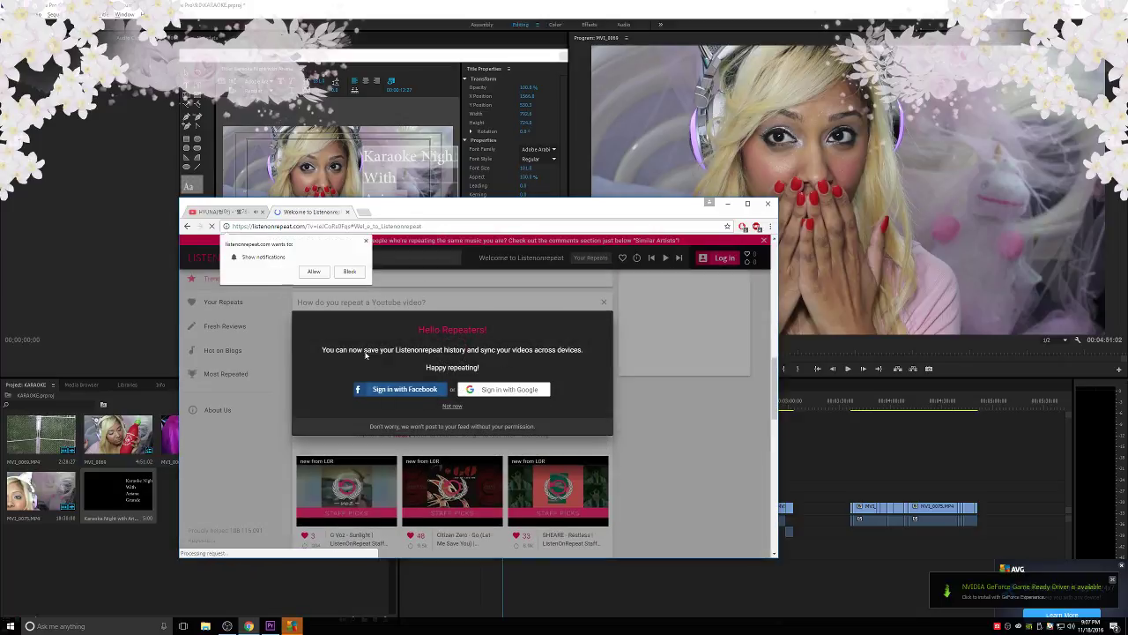
- Block the site's notifications and skip the sign-in offer, opening the G Voz - Sunlight video
left_click(352, 272)
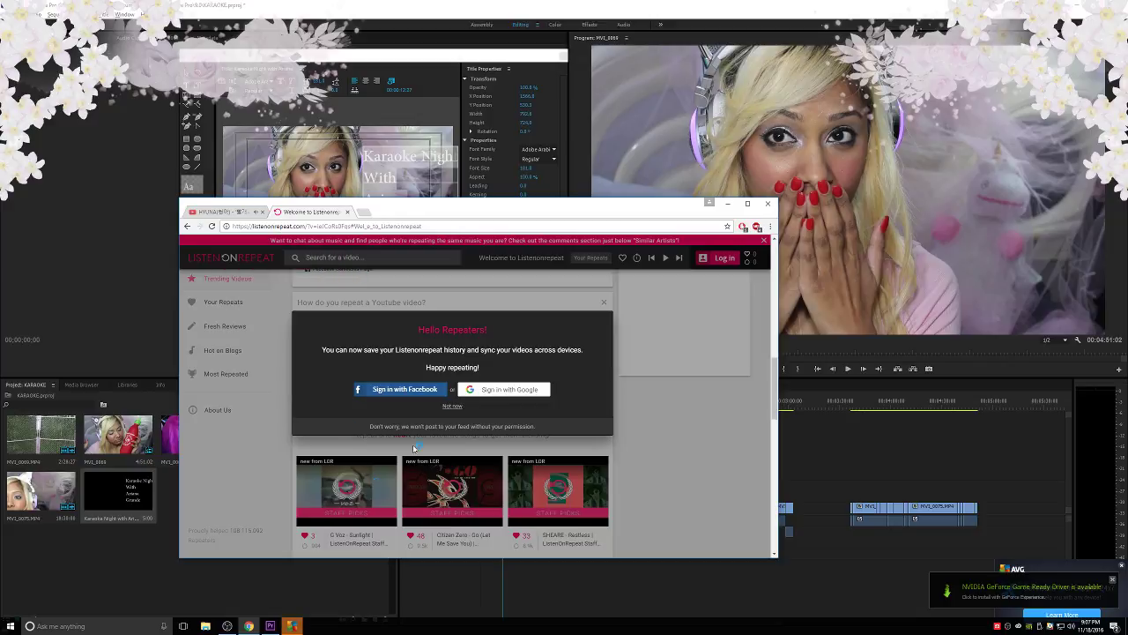
left_click(453, 406)
left_click(344, 494)
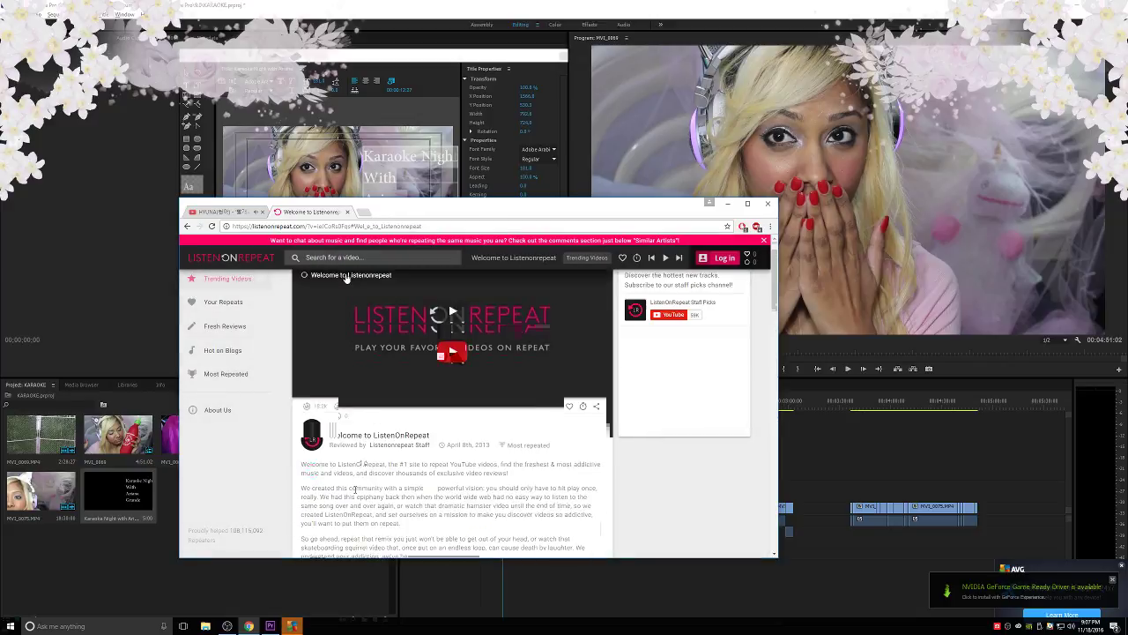
- Load HYUNA's RED on ListenOnRepeat using the copied video ID, close the YouTube tab, and return to Premiere Pro
double_click(340, 225)
key("ctrl+v")
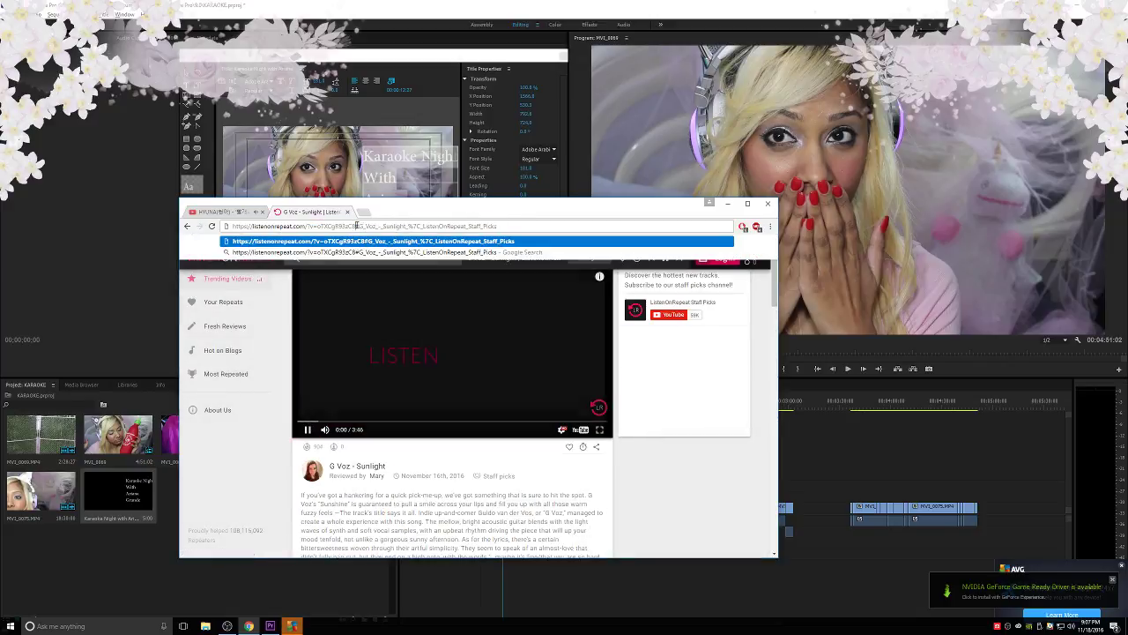
left_click_drag(355, 226, 571, 232)
key("BackSpace")
key("Return")
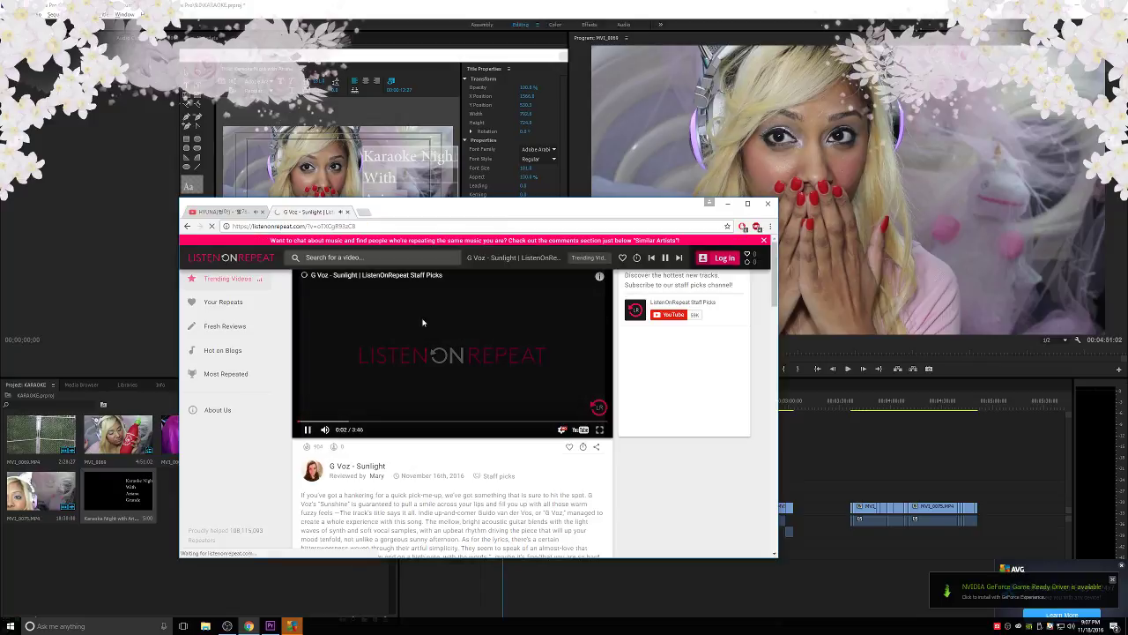
left_click(262, 213)
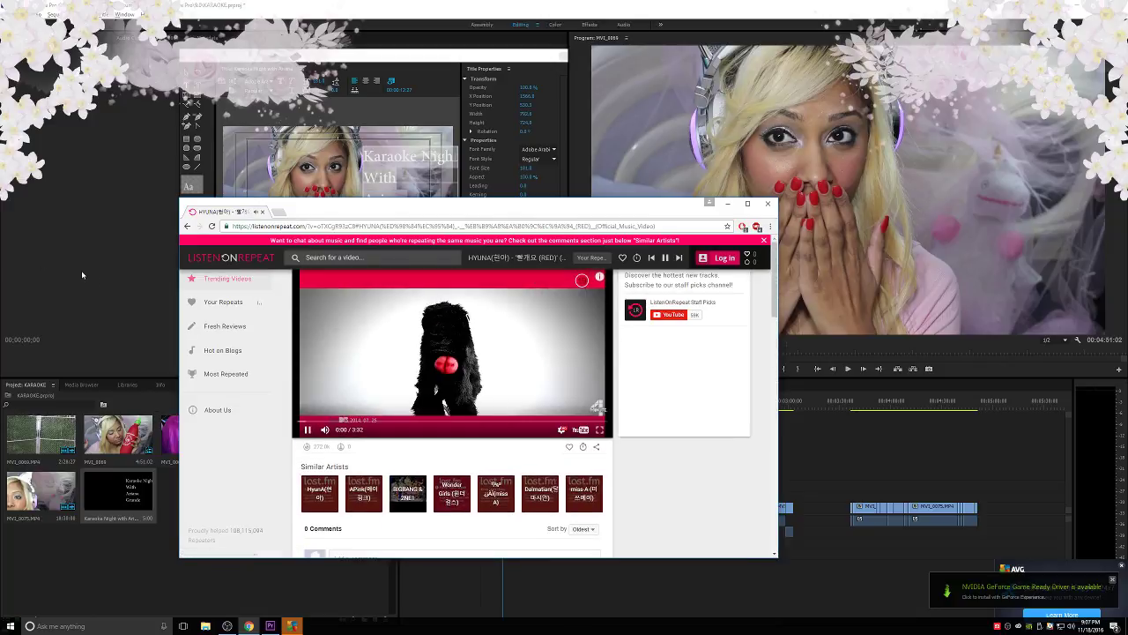
left_click(172, 308)
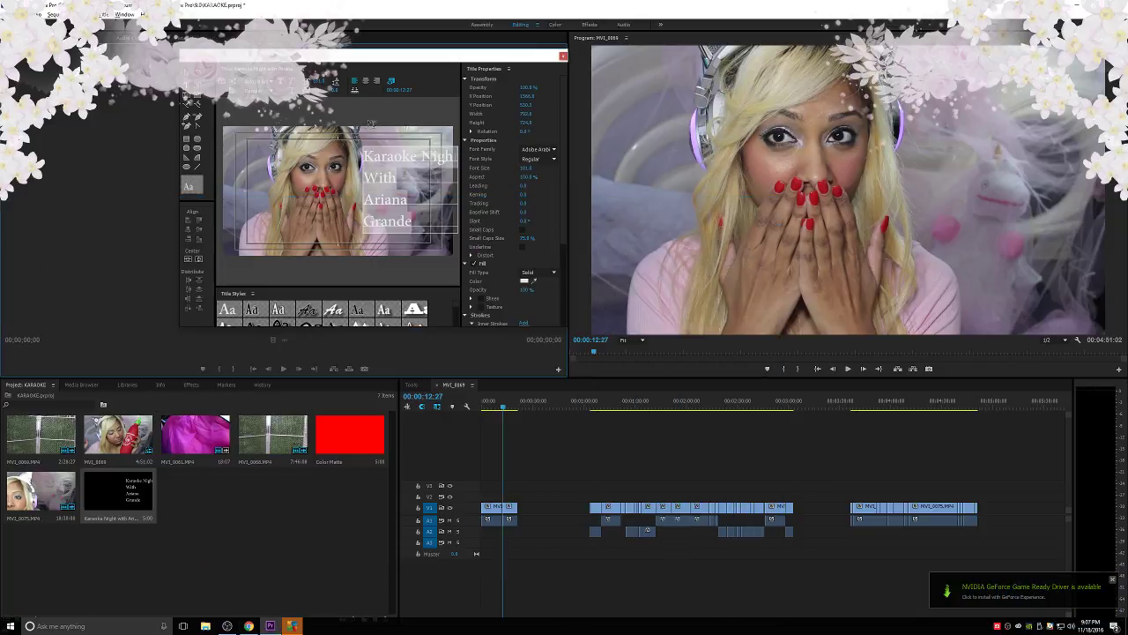
- Switch to Chrome, search Google for "karaoke" in a new tab, and look through the results
left_click(248, 626)
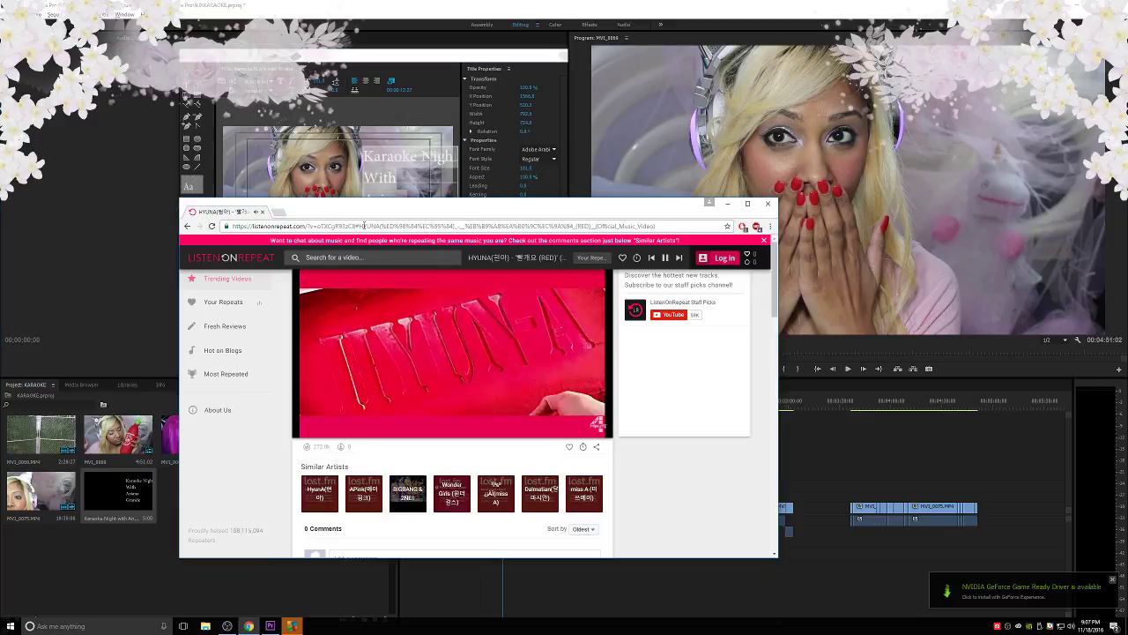
left_click(275, 212)
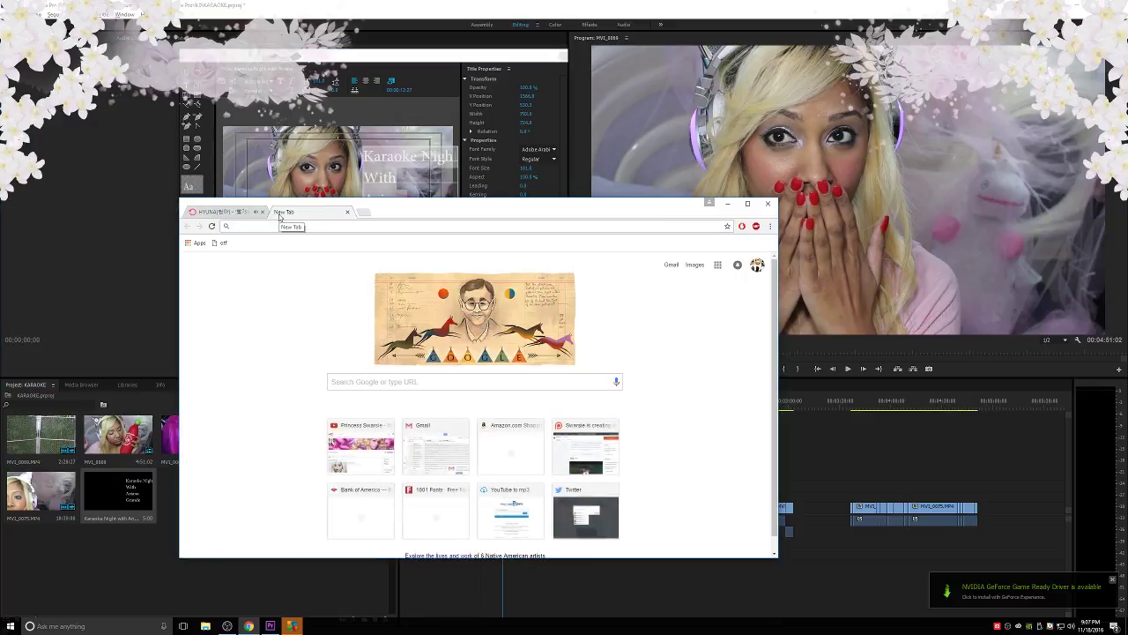
type("karaoke")
key("Return")
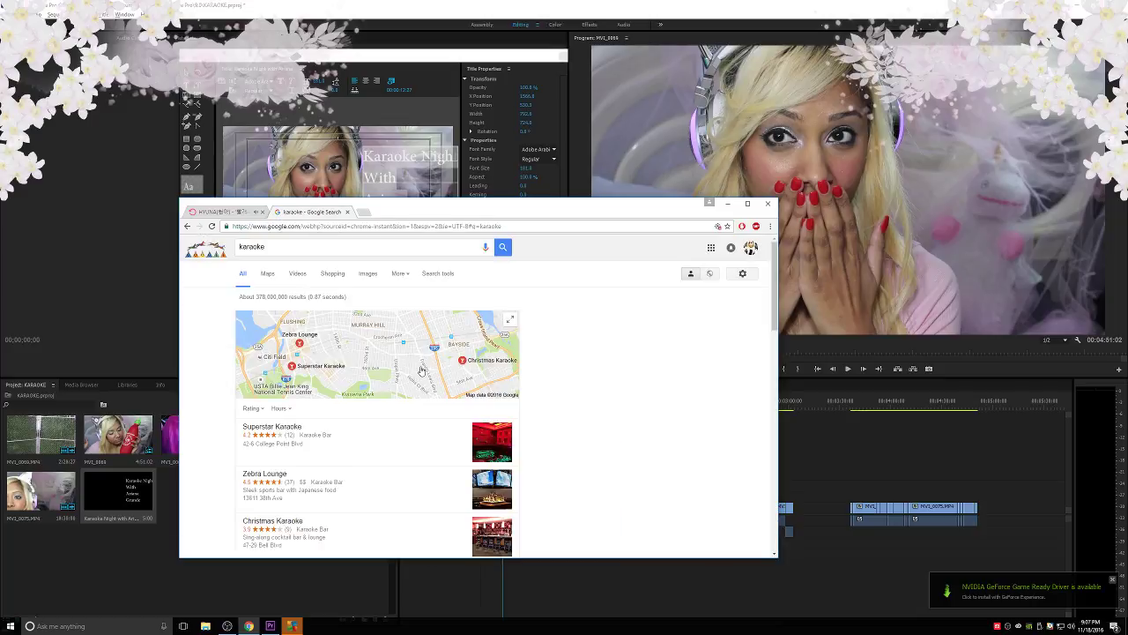
scroll(420, 365, "down", 1)
scroll(420, 354, "down", 3)
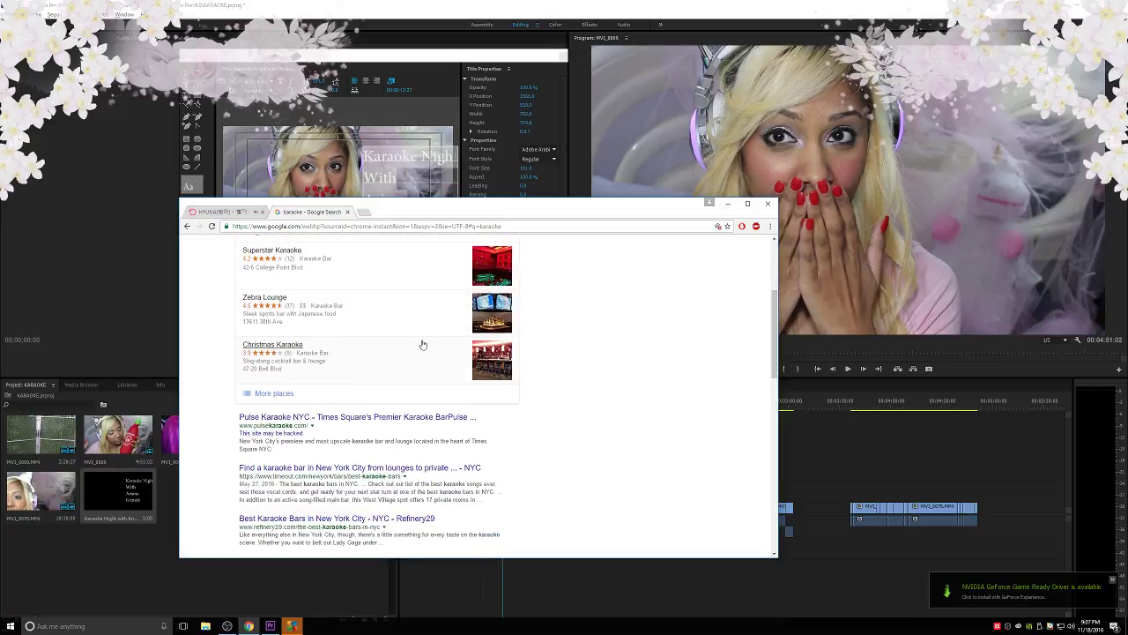
- Close the background program flagged for attention and return to the title in Premiere Pro
right_click(309, 624)
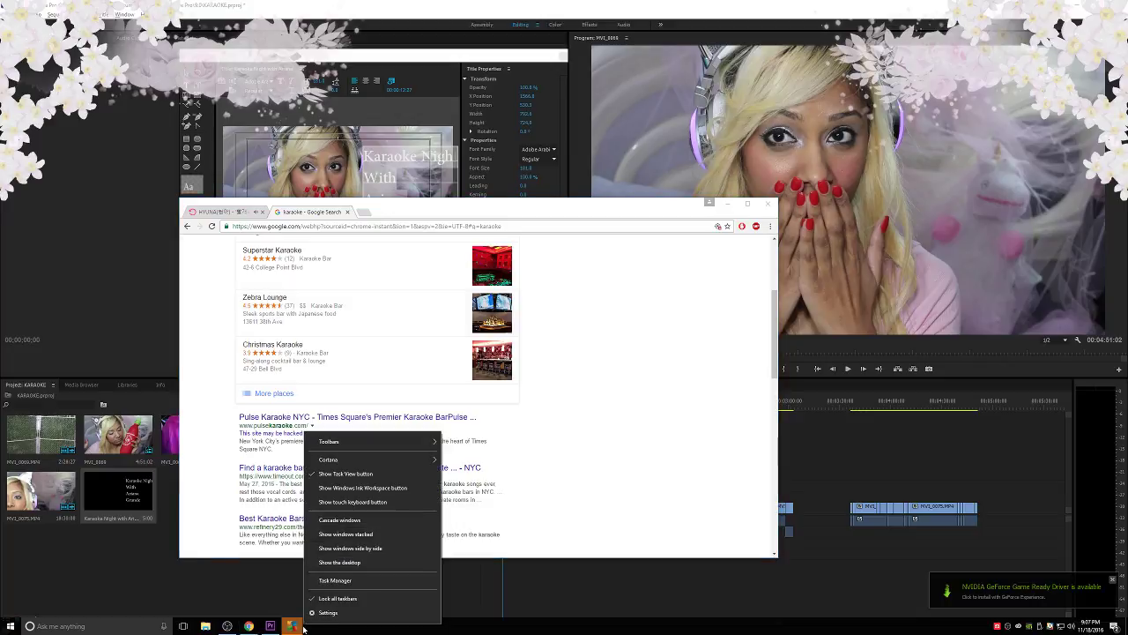
right_click(296, 627)
left_click(303, 604)
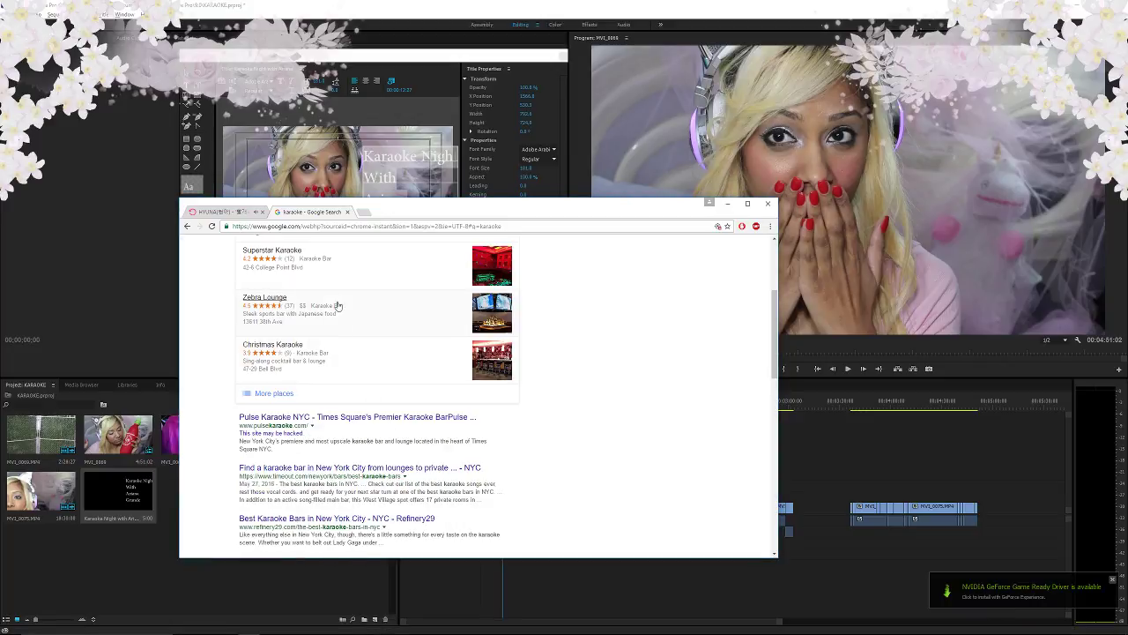
left_click(77, 305)
- Try the Vladimir Script font on the entire title text
left_click(436, 252)
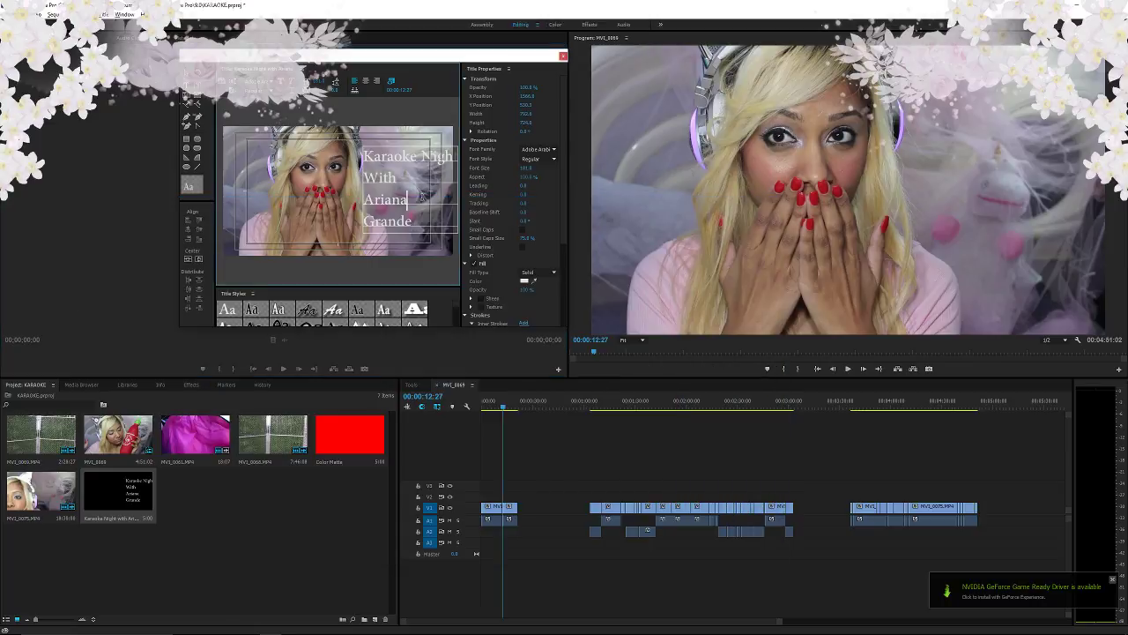
key("ctrl+a")
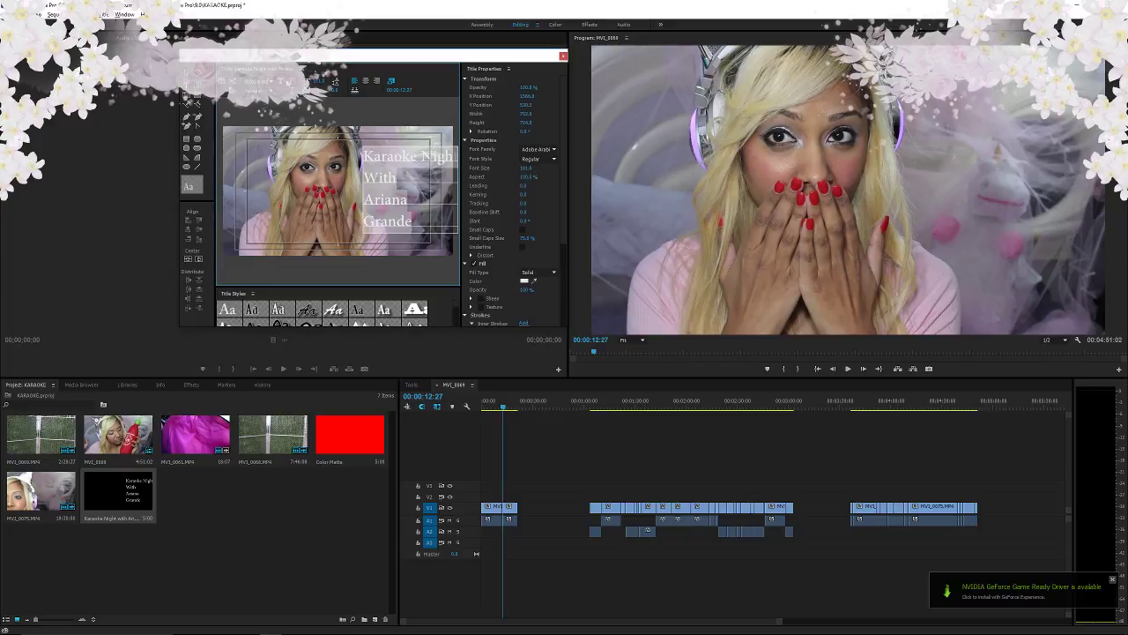
left_click(275, 87)
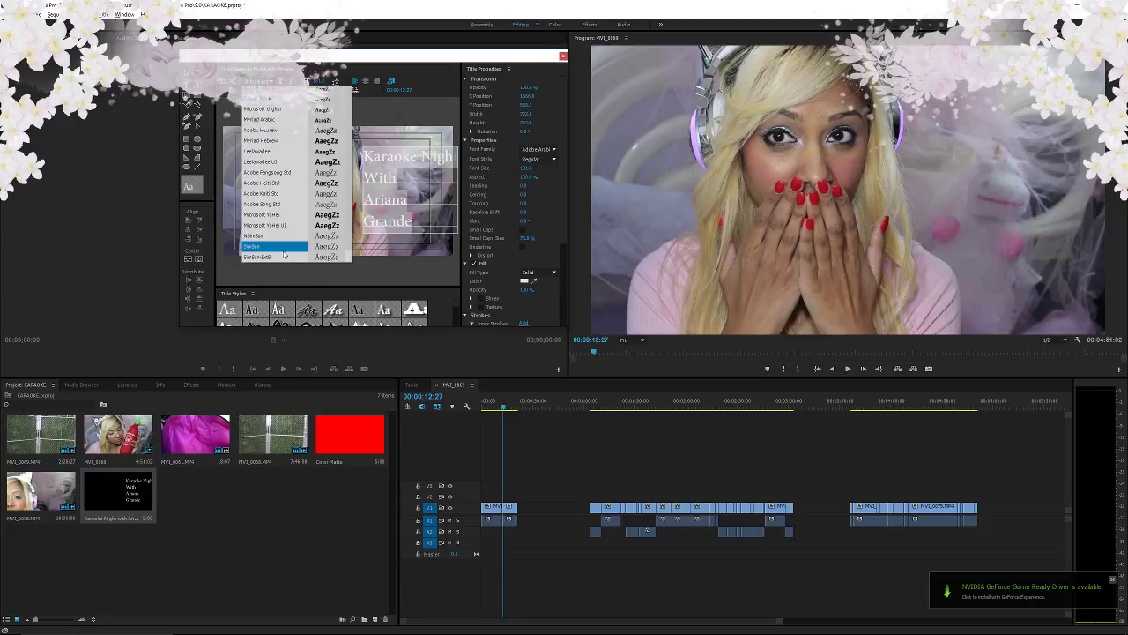
scroll(279, 251, "down", 10)
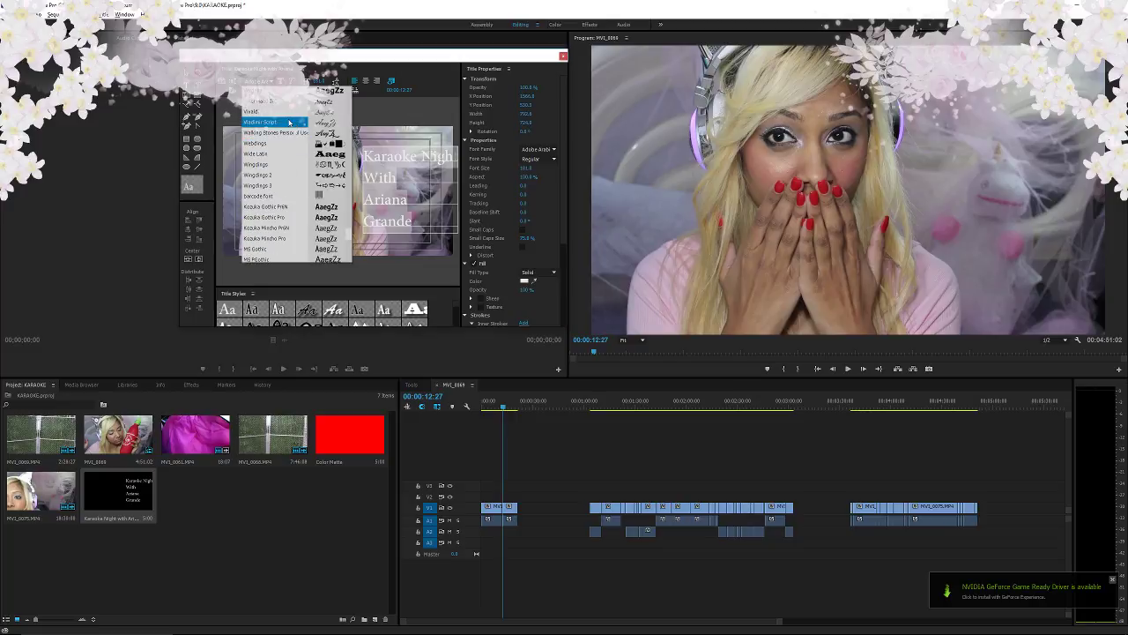
left_click(289, 121)
- Try the Stylish Calligraphy Demo and Rage Italic fonts on the title text
left_click(271, 82)
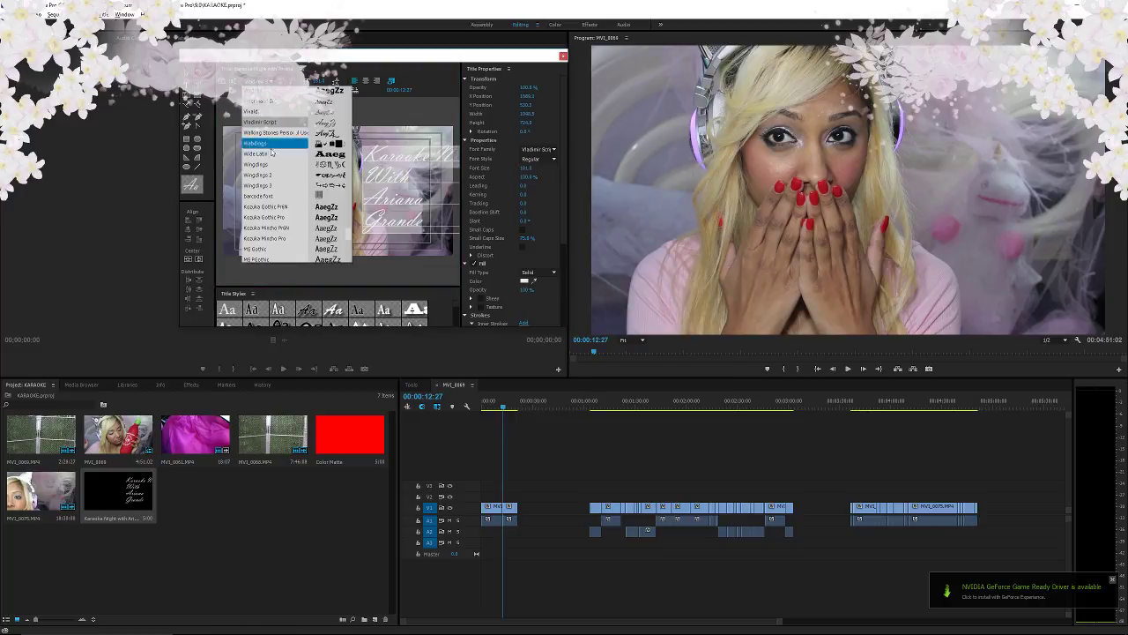
scroll(274, 154, "up", 4)
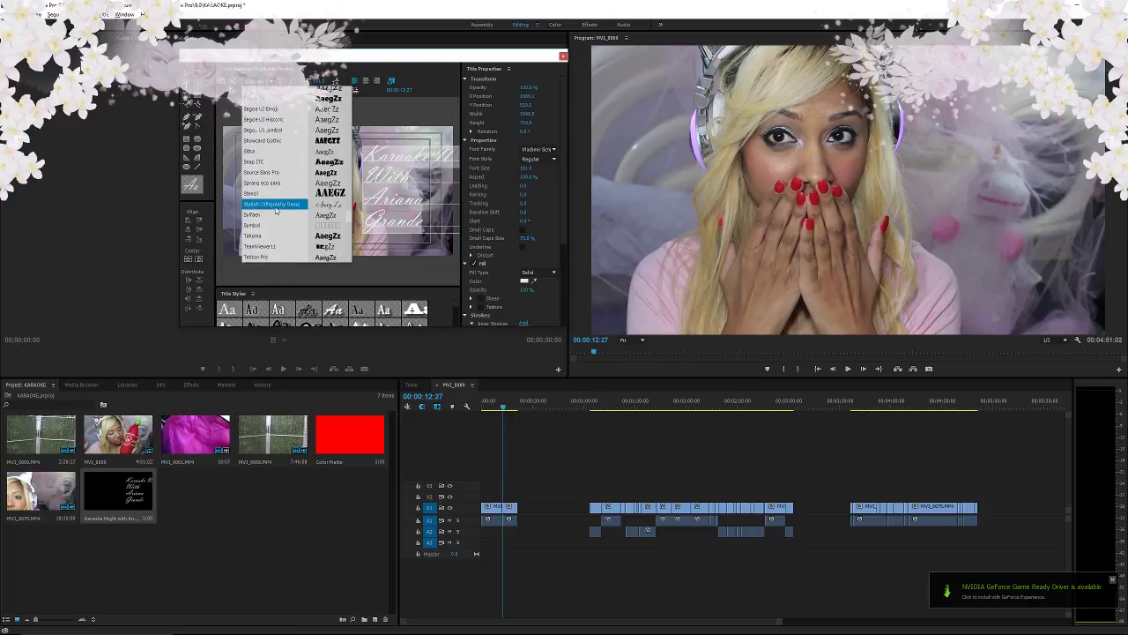
left_click(278, 205)
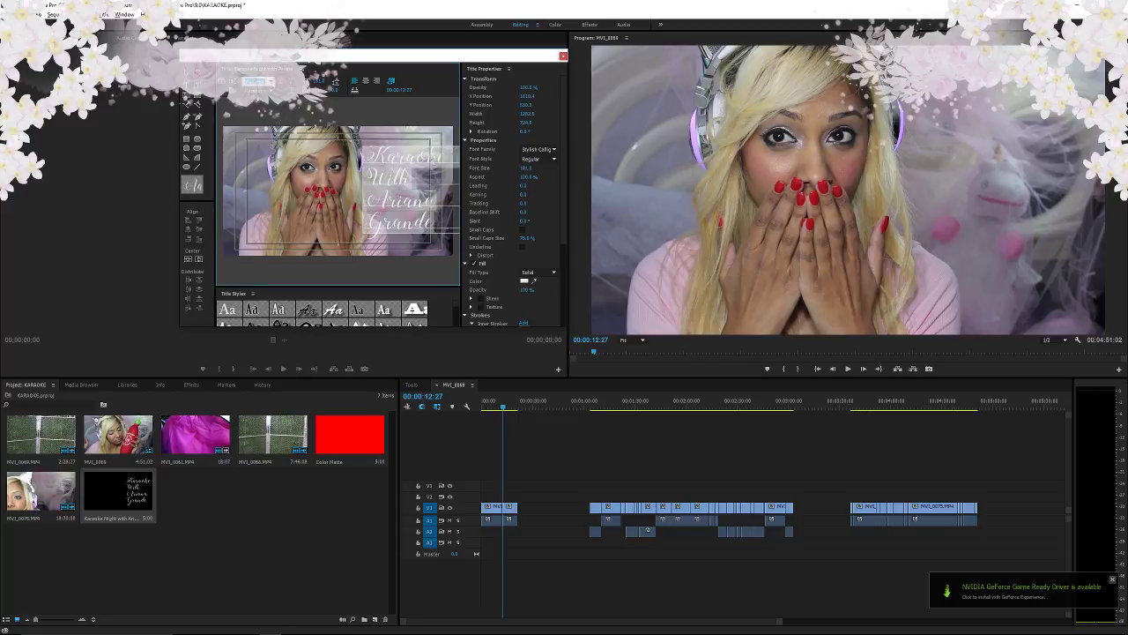
left_click(256, 81)
scroll(291, 159, "up", 5)
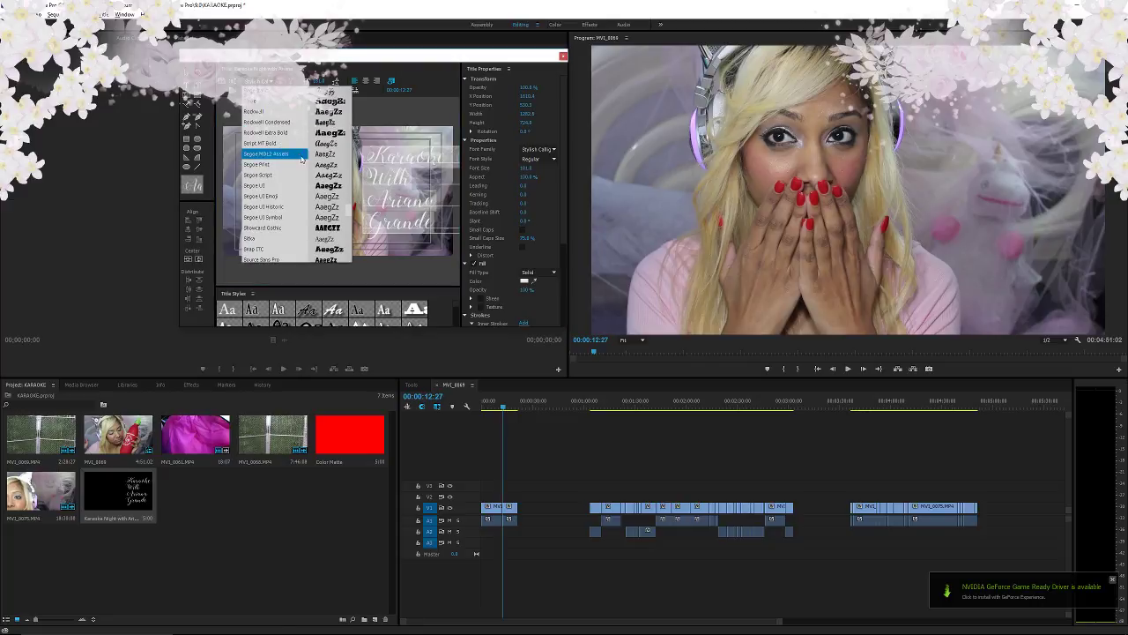
left_click(284, 181)
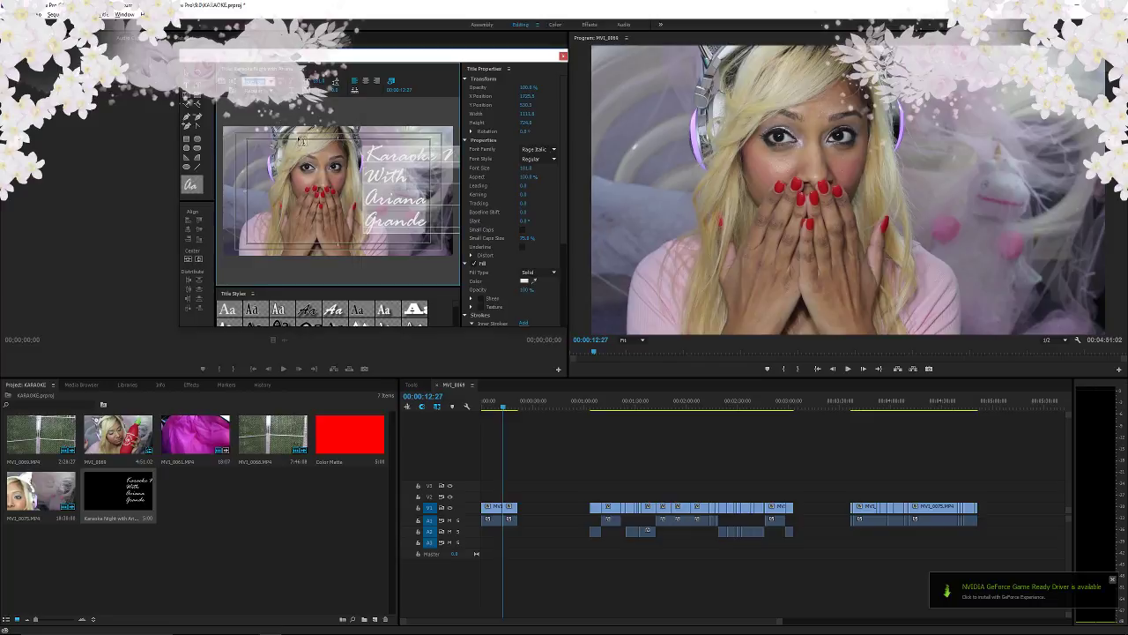
- Try the Precious and Kunstler Script fonts on the title text
left_click(256, 81)
left_click(287, 145)
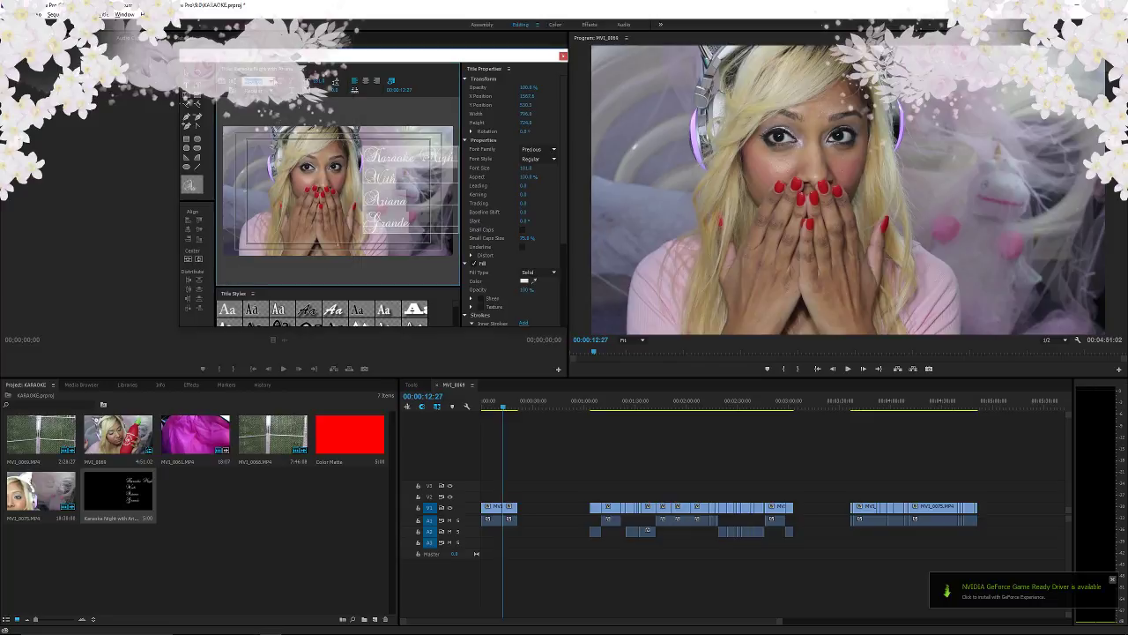
left_click(256, 81)
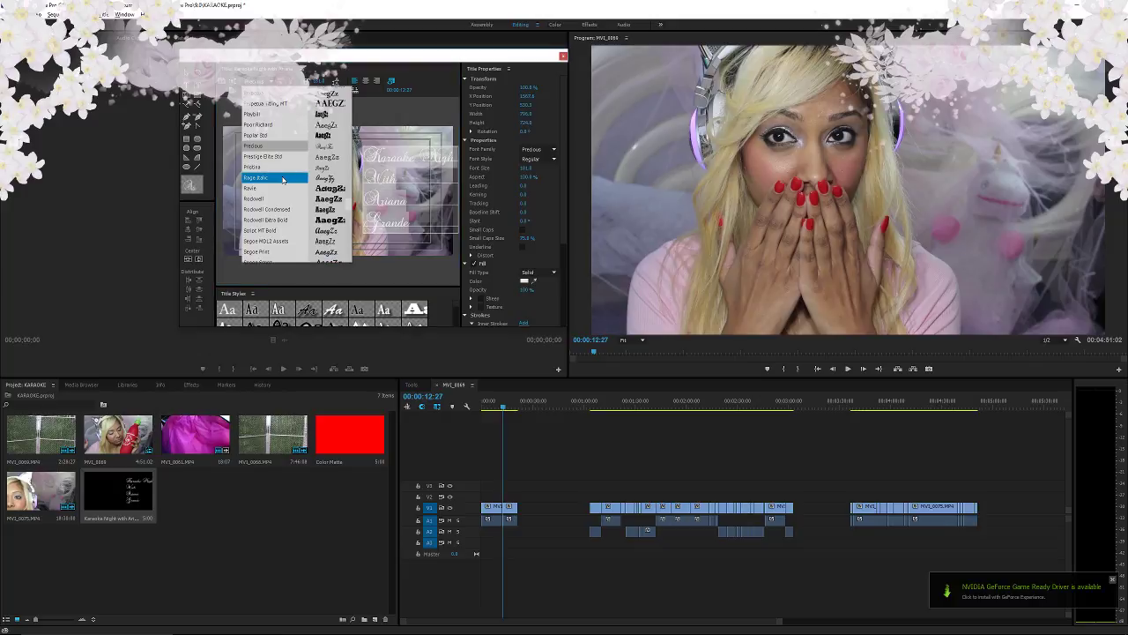
scroll(285, 179, "up", 2)
scroll(282, 159, "up", 6)
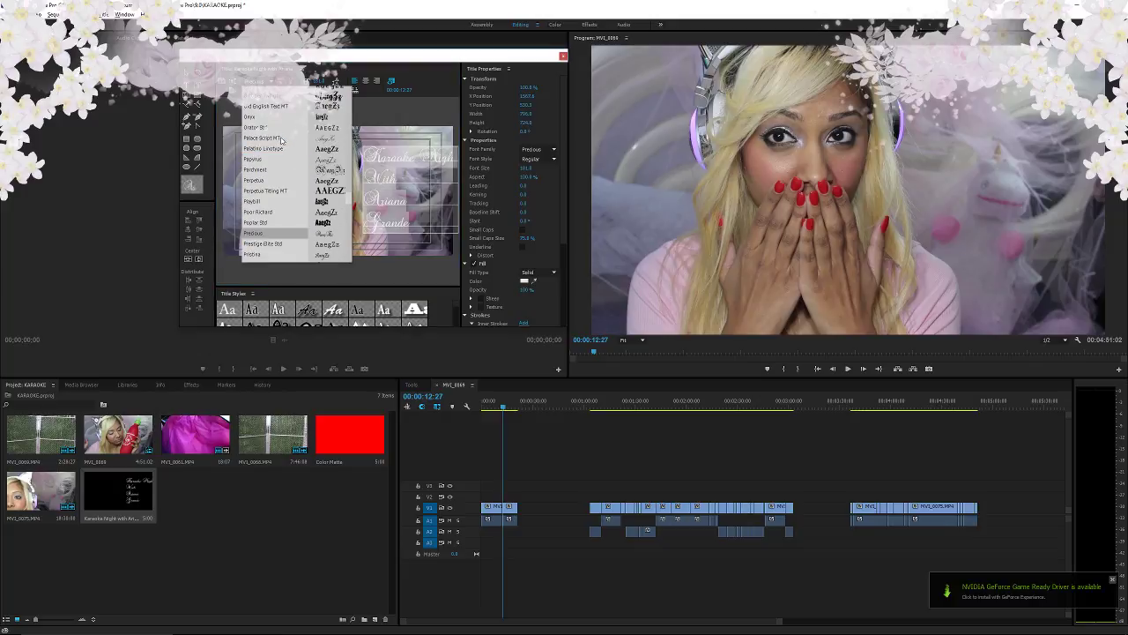
scroll(280, 149, "up", 8)
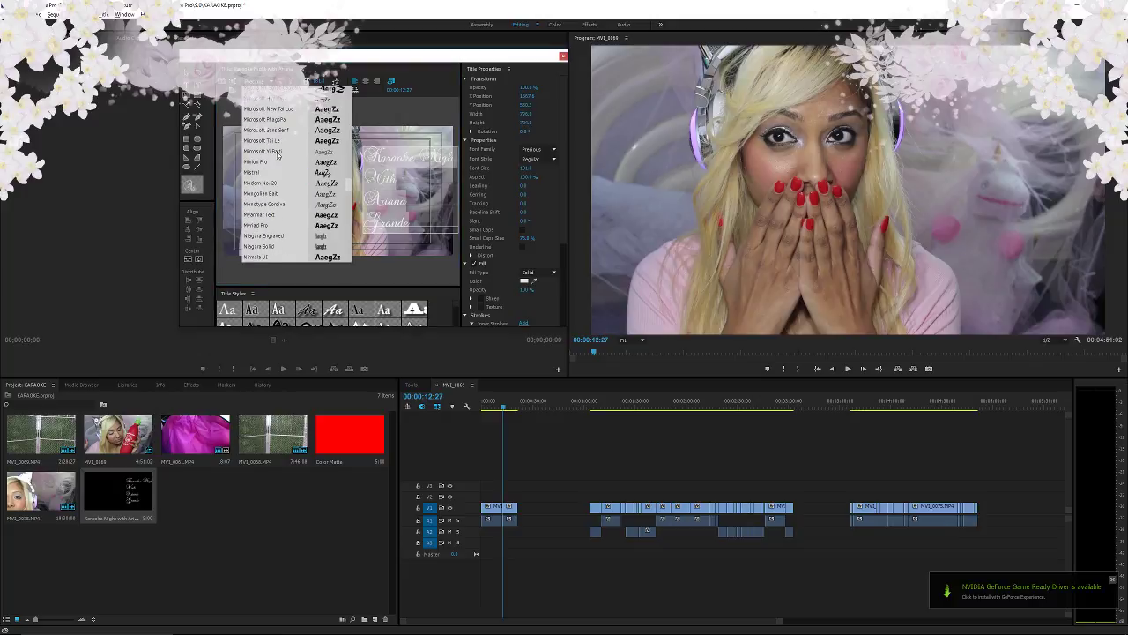
scroll(278, 157, "up", 3)
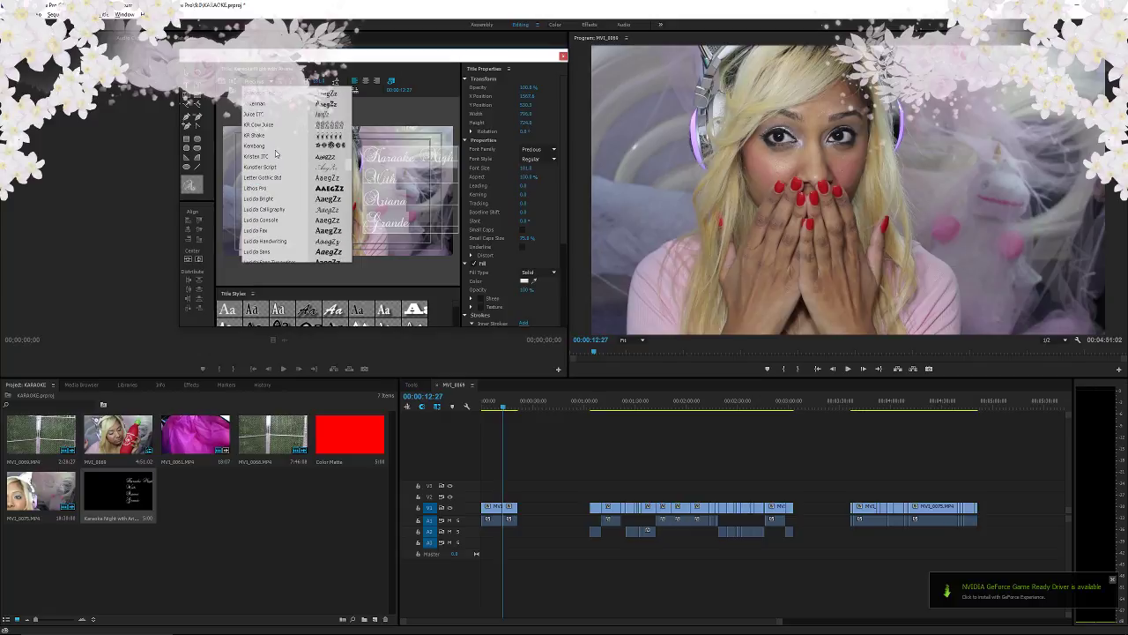
left_click(275, 173)
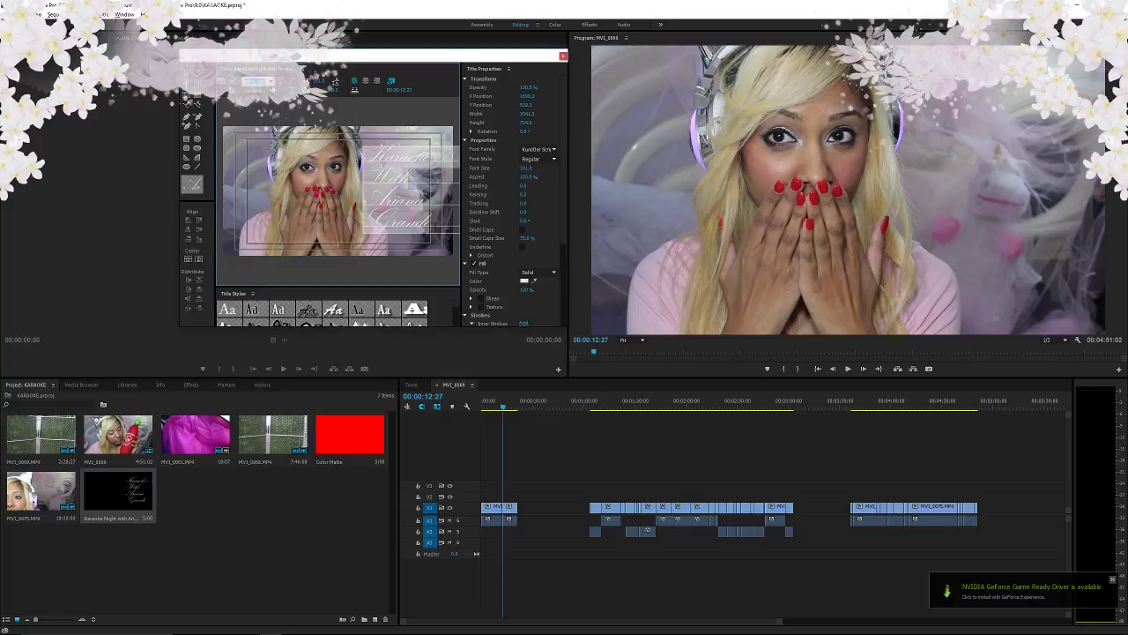
- Try the Gadugi font on the title text, comparing its bold and regular styles
left_click(256, 81)
scroll(279, 124, "up", 6)
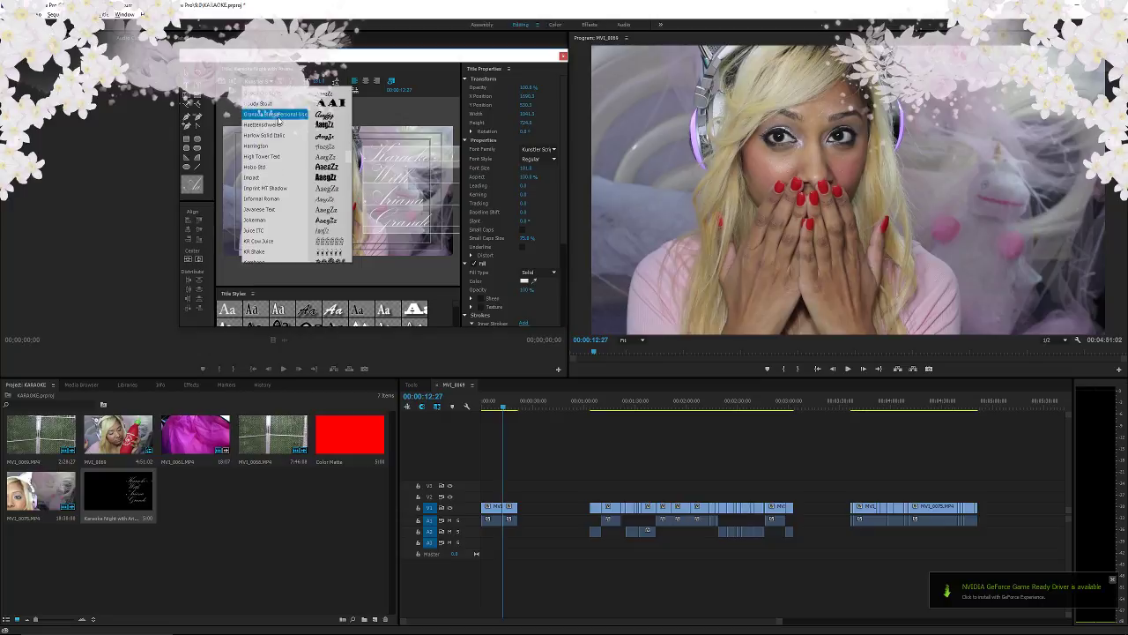
scroll(279, 141, "up", 3)
scroll(281, 160, "up", 2)
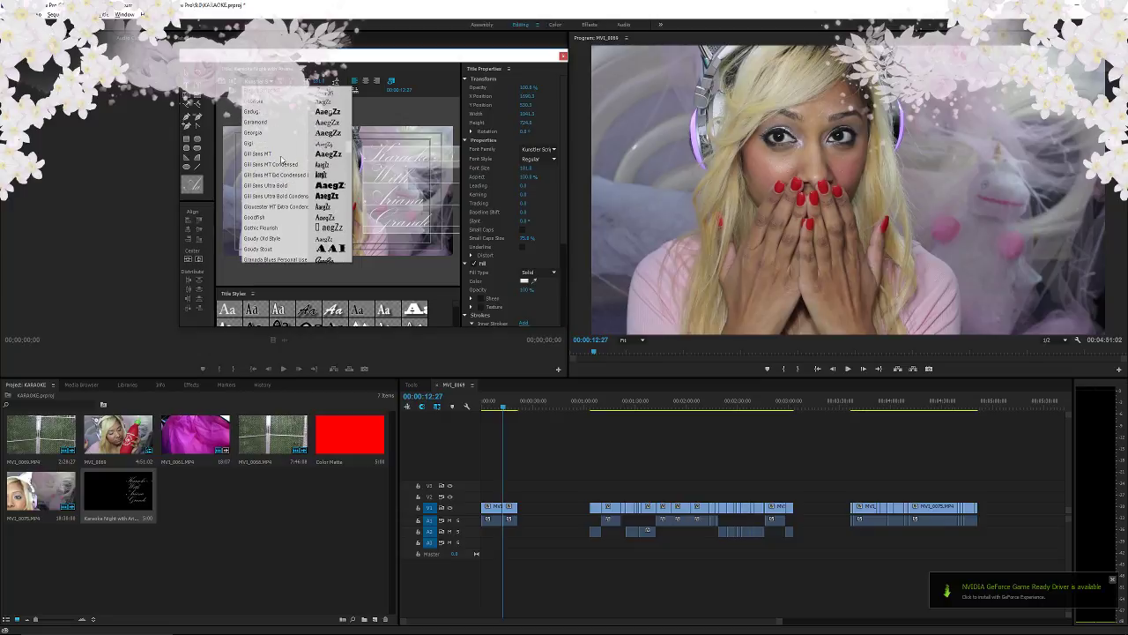
left_click(291, 115)
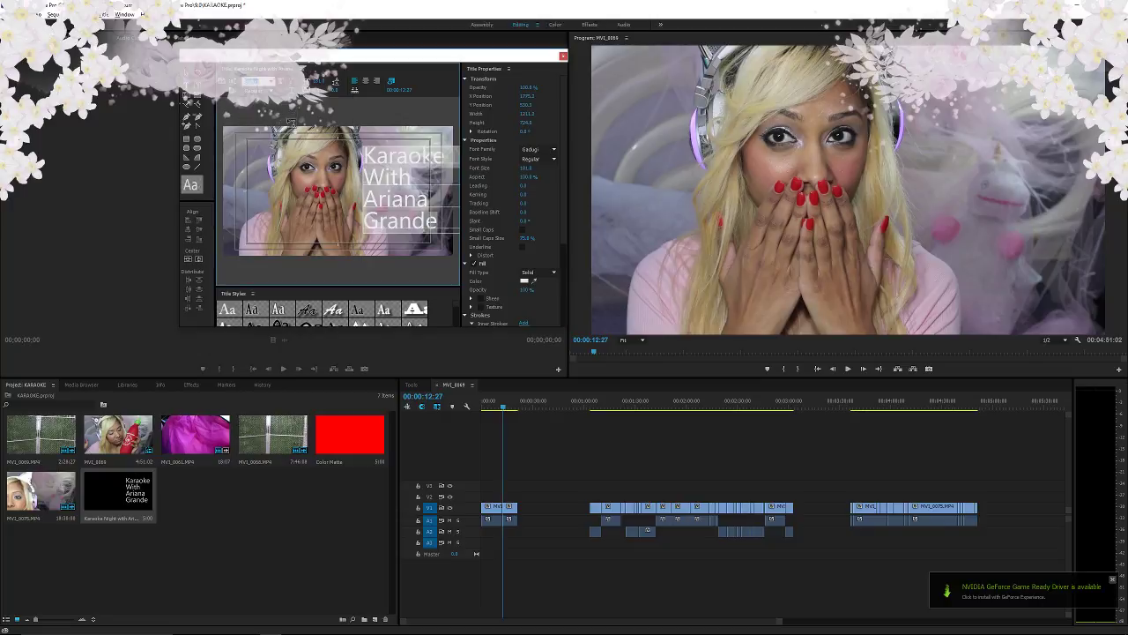
left_click(280, 82)
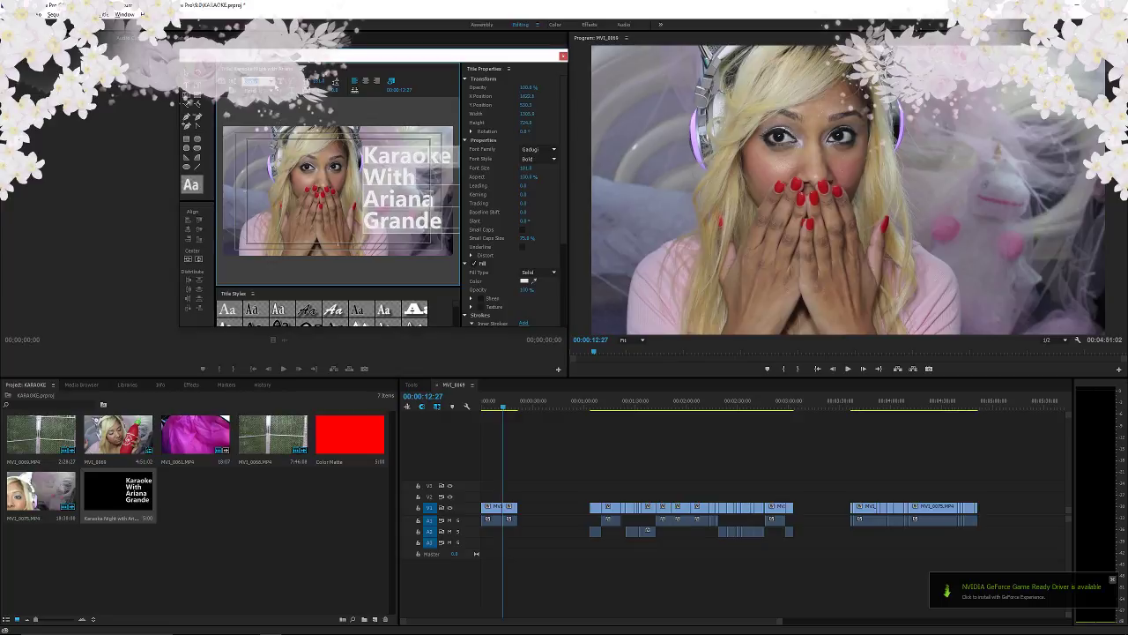
left_click(271, 82)
left_click(280, 82)
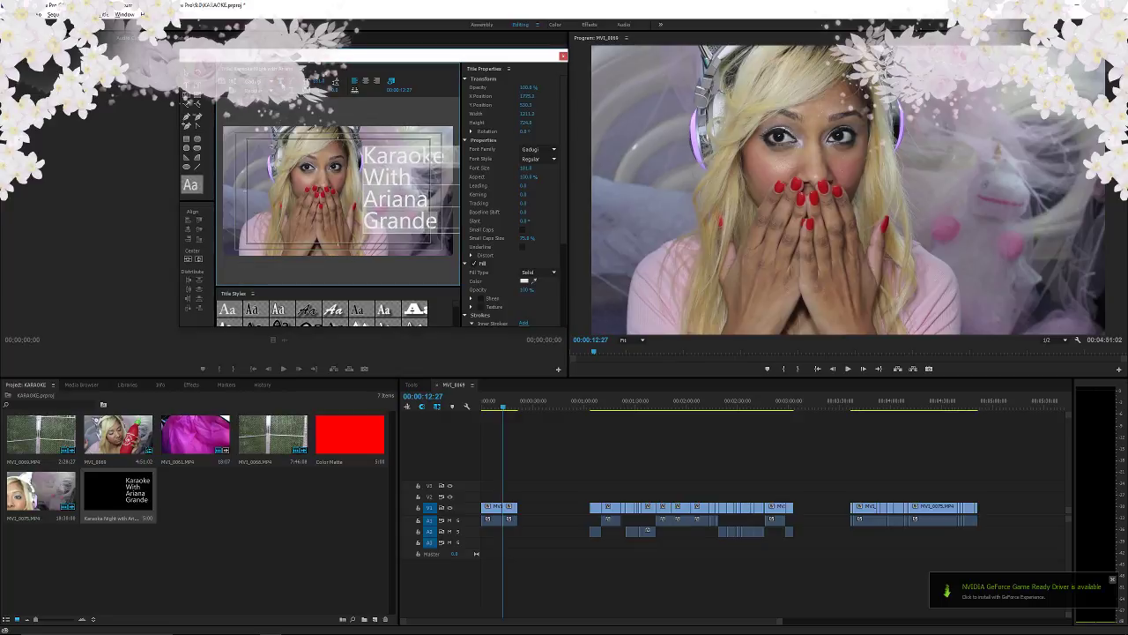
left_click(280, 82)
left_click(279, 82)
- Try the Elephant and Cooper Black fonts on the title text
left_click(255, 83)
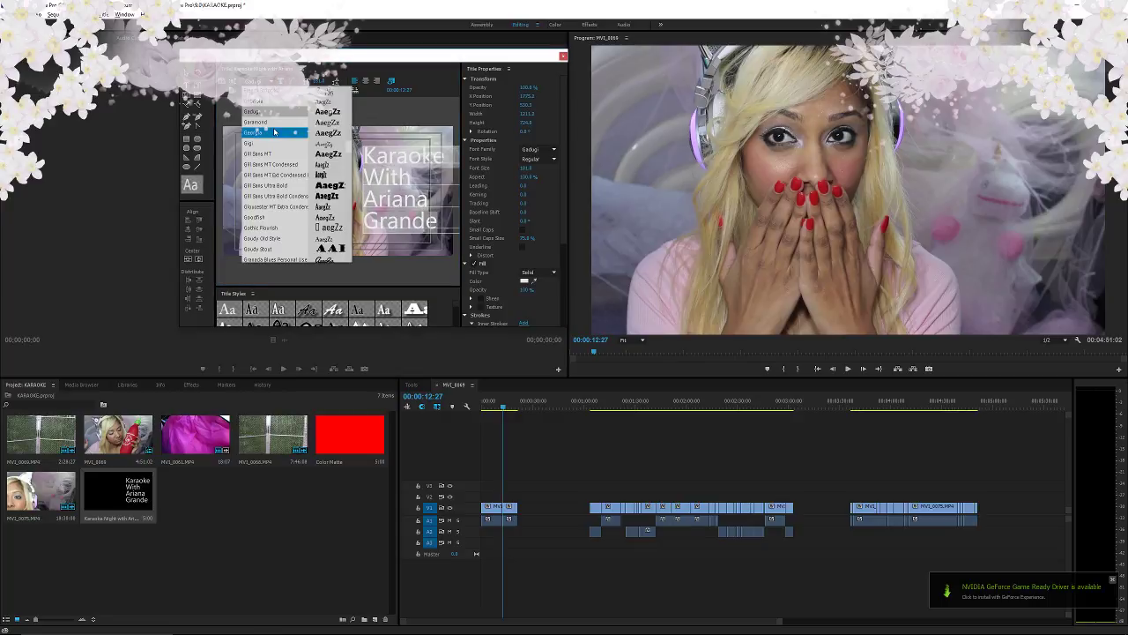
scroll(272, 138, "up", 2)
scroll(273, 138, "up", 5)
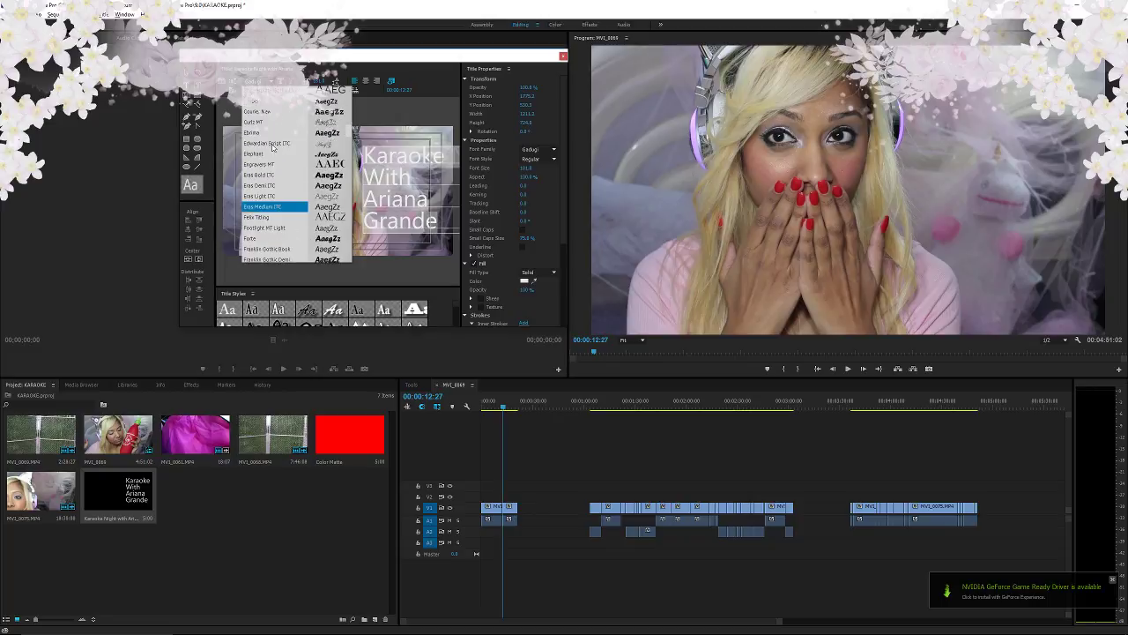
left_click(285, 183)
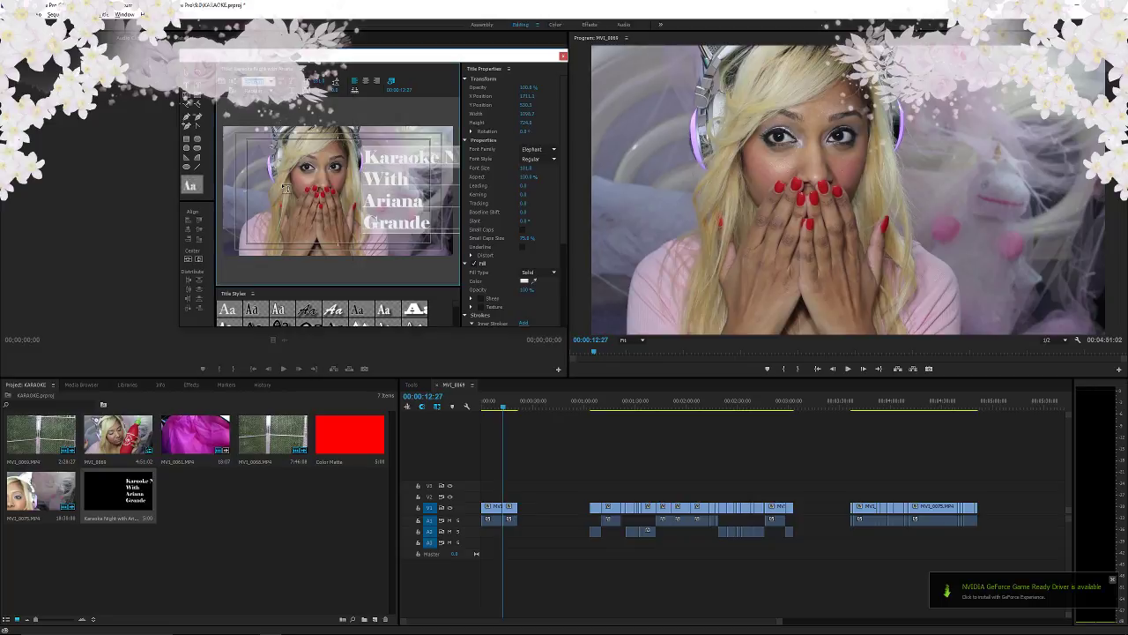
left_click(255, 83)
scroll(276, 176, "up", 1)
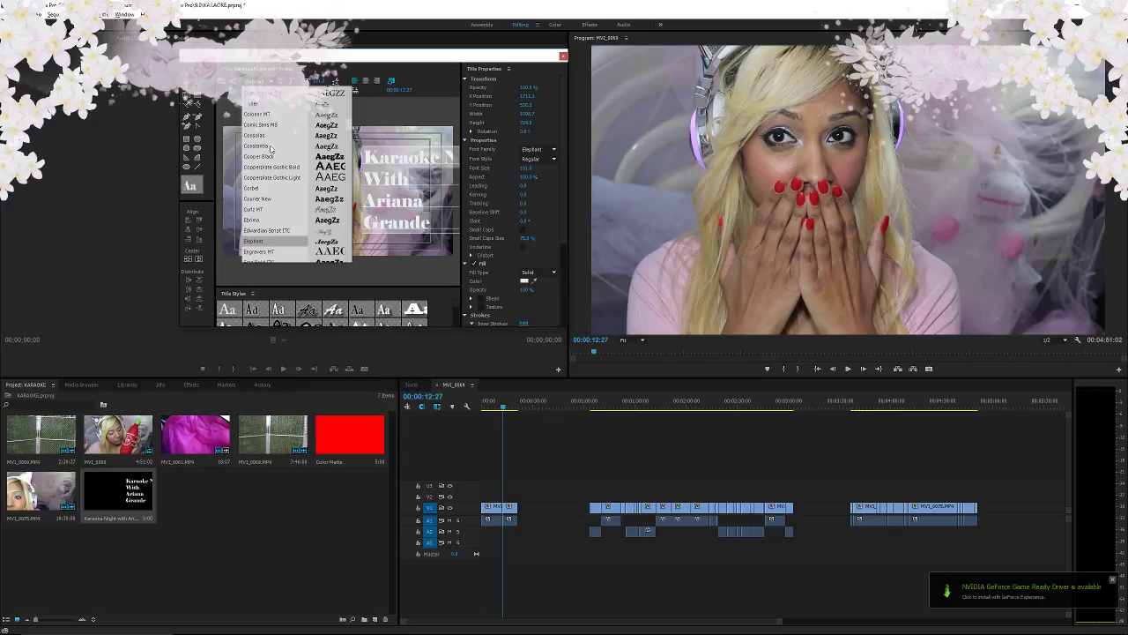
left_click(276, 167)
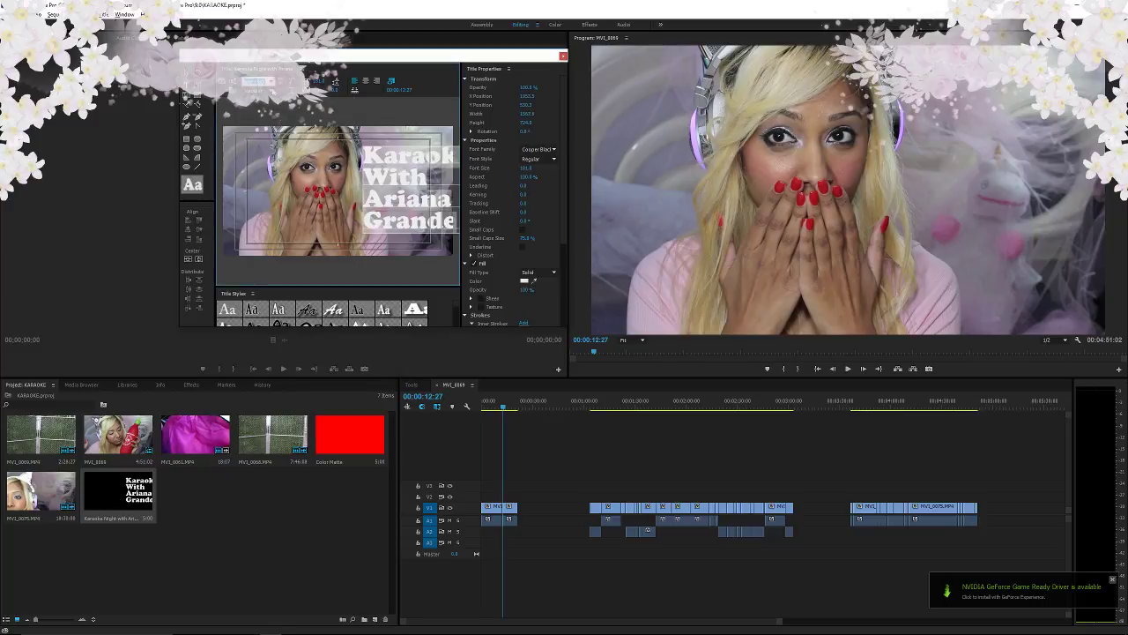
- Try the Copperplate Gothic Light and Copperplate Gothic Bold fonts on the title text
left_click(254, 81)
left_click(278, 176)
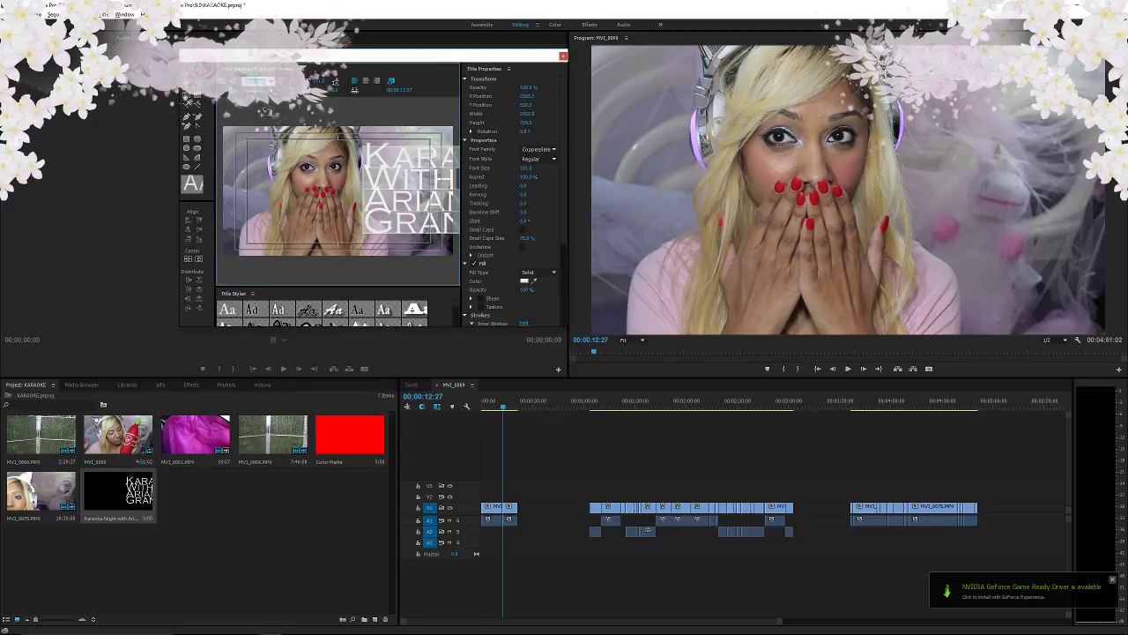
left_click(255, 82)
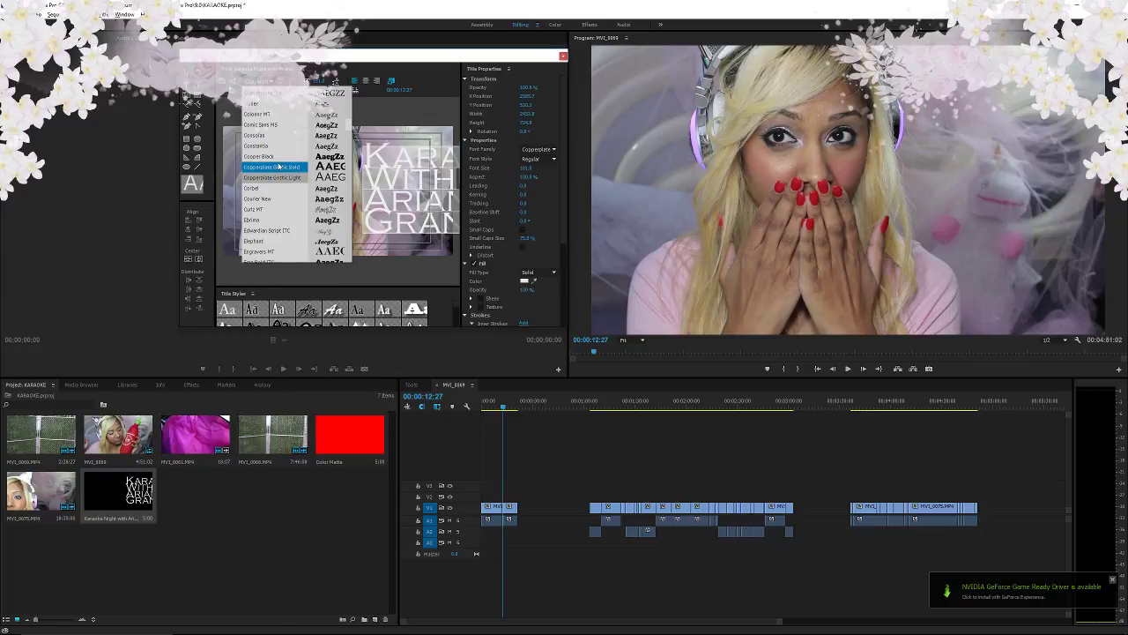
left_click(280, 173)
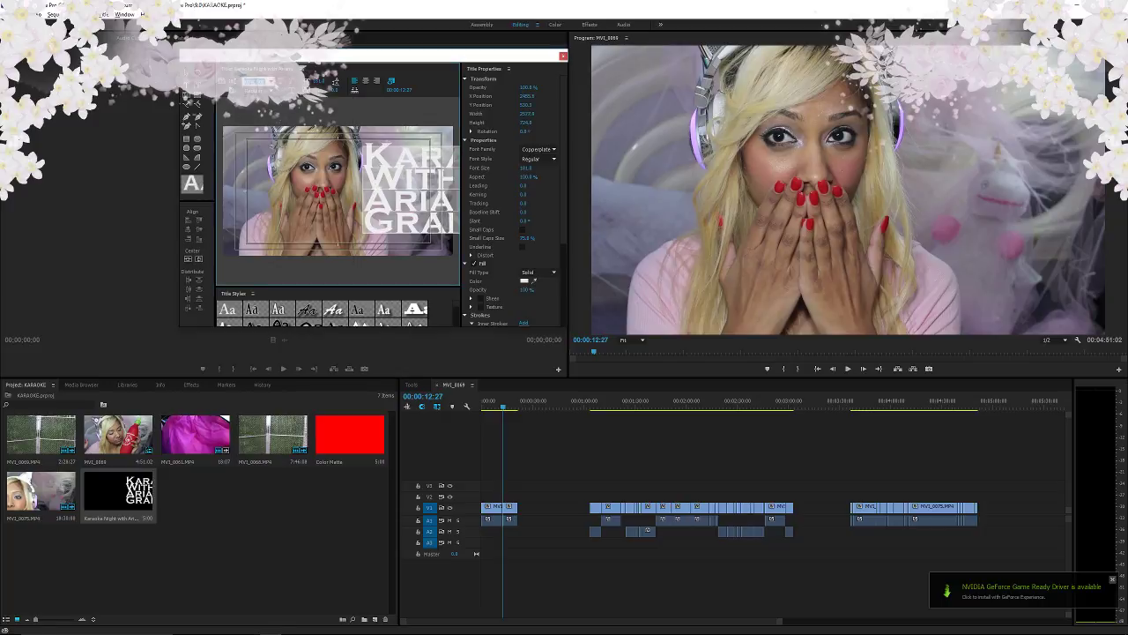
- Try the Alex Brush font on the title text
left_click(254, 82)
scroll(256, 177, "up", 3)
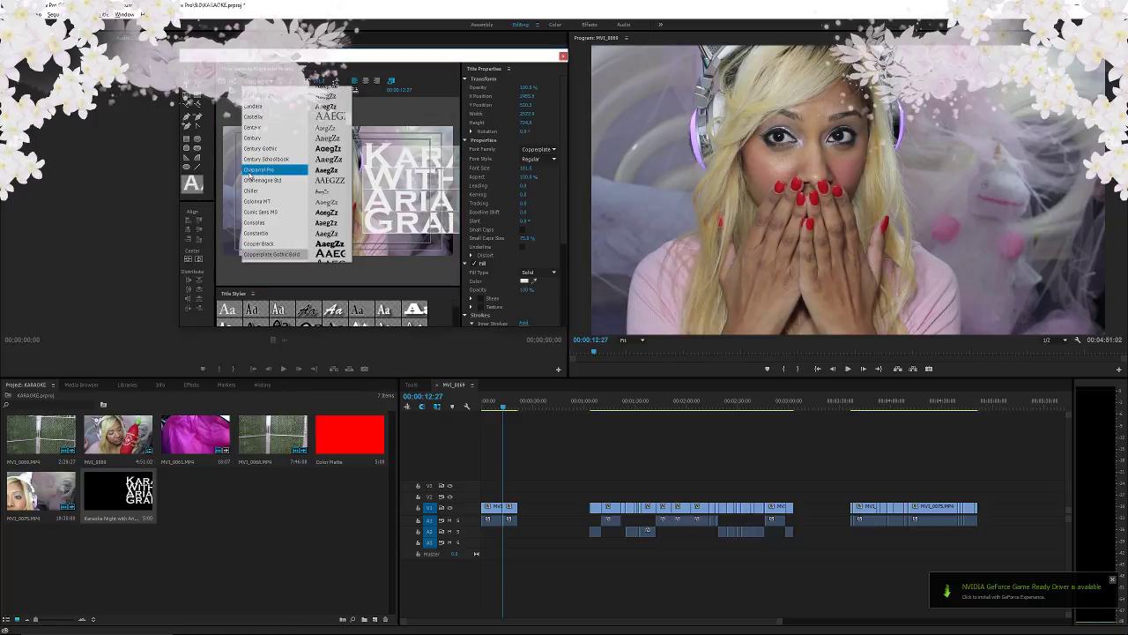
scroll(256, 172, "up", 5)
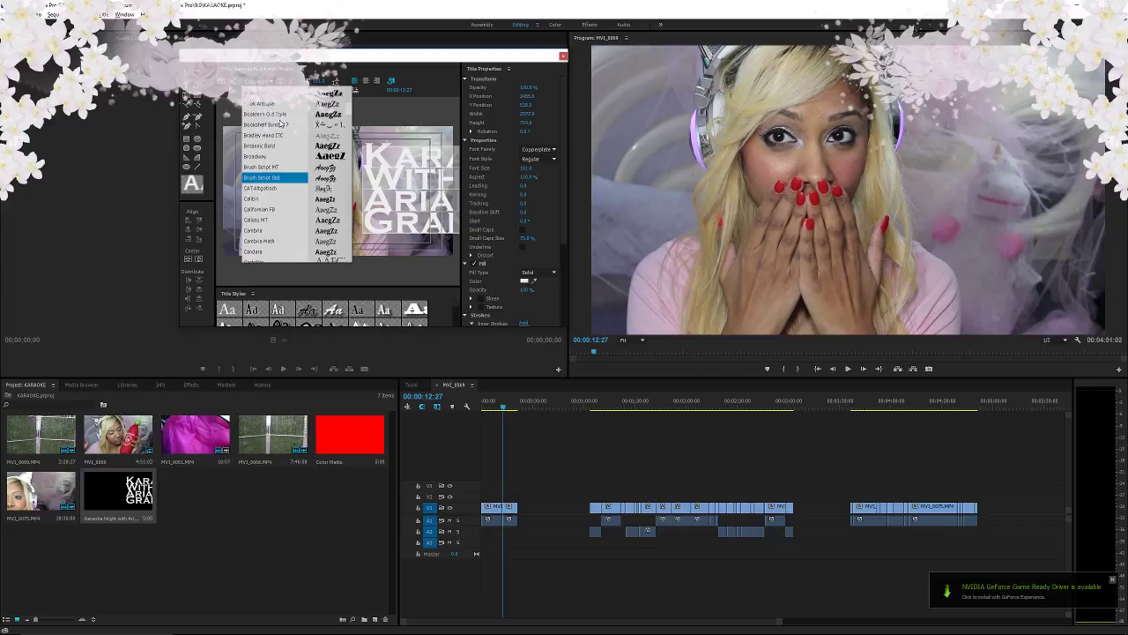
scroll(279, 124, "up", 4)
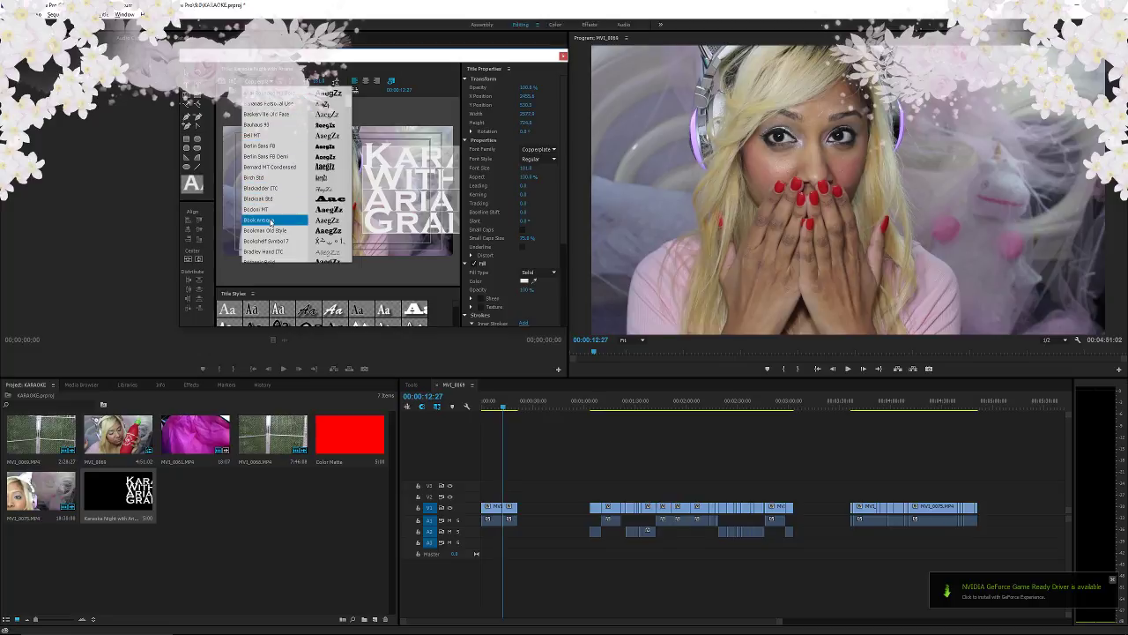
scroll(271, 222, "up", 5)
left_click(281, 123)
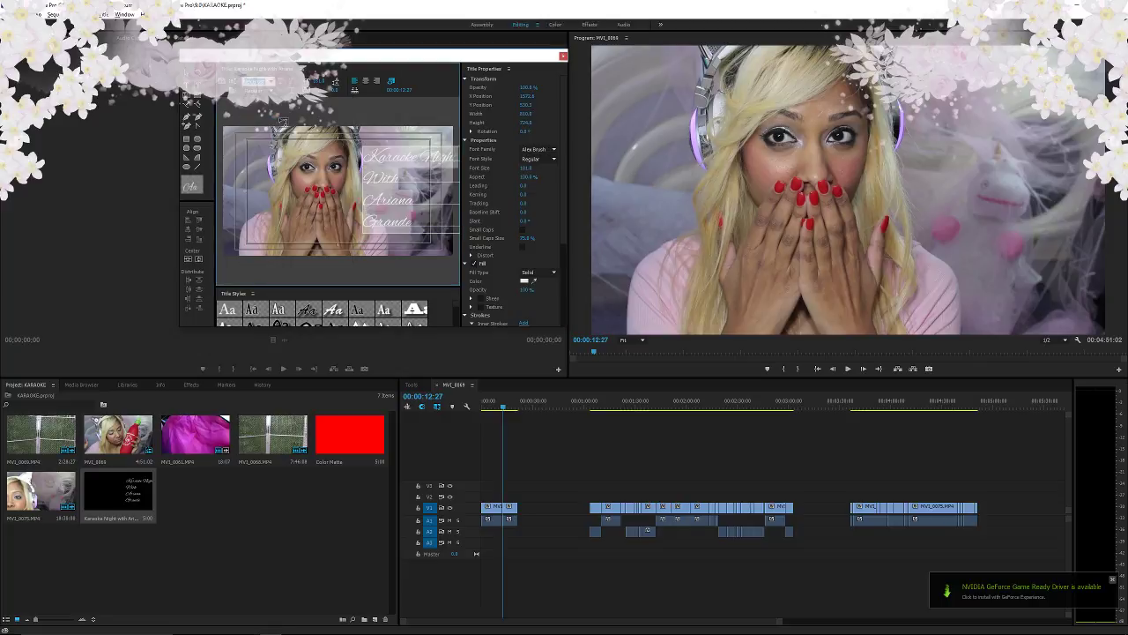
- Set the title text to the Alegreya Sans SC font in the Bold style
left_click(255, 81)
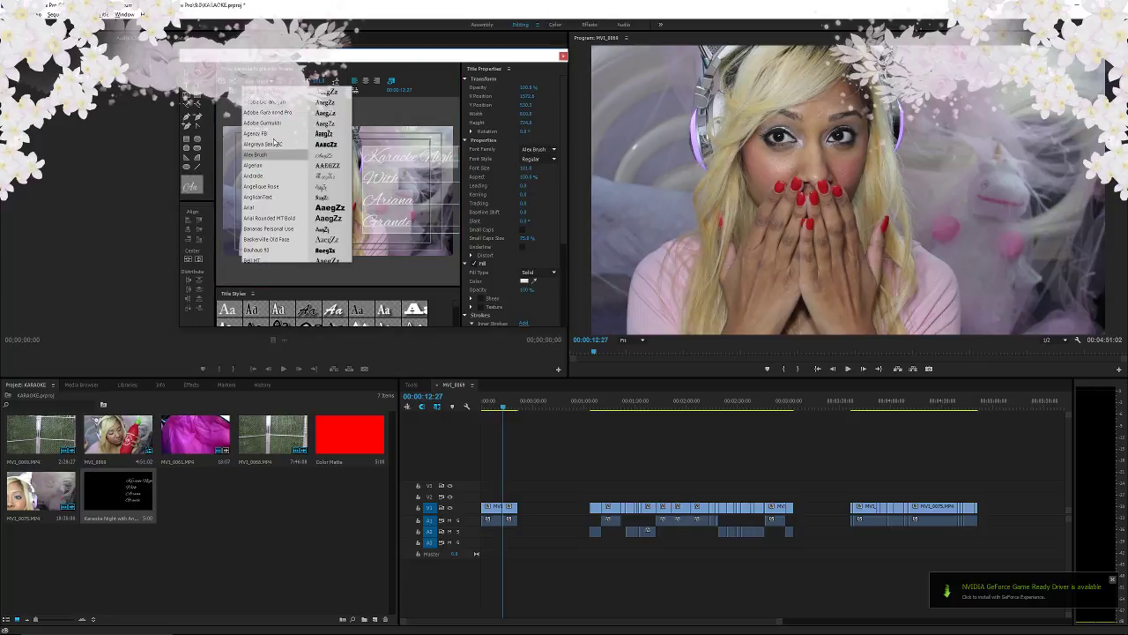
left_click(267, 144)
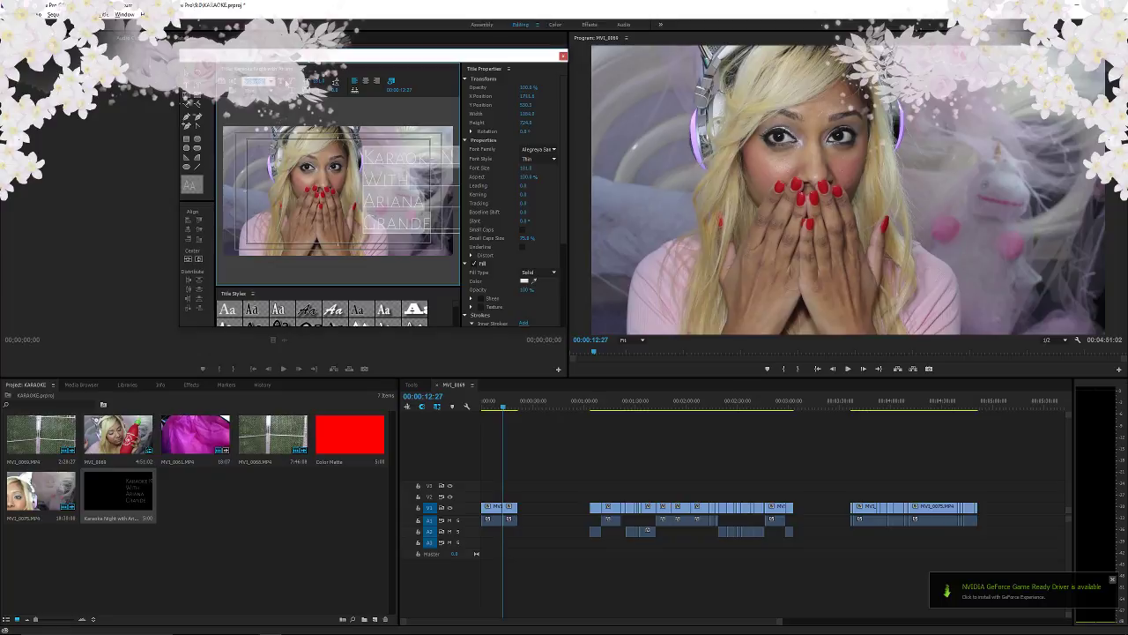
left_click(282, 81)
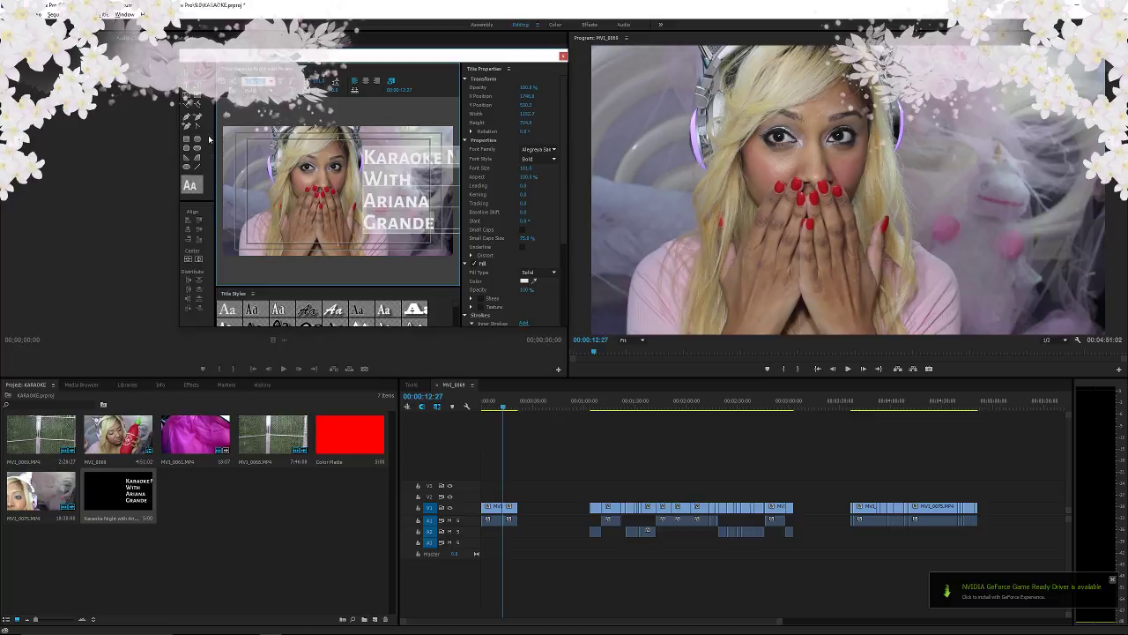
- Center-align the title text and center the whole text block in the frame
left_click(365, 81)
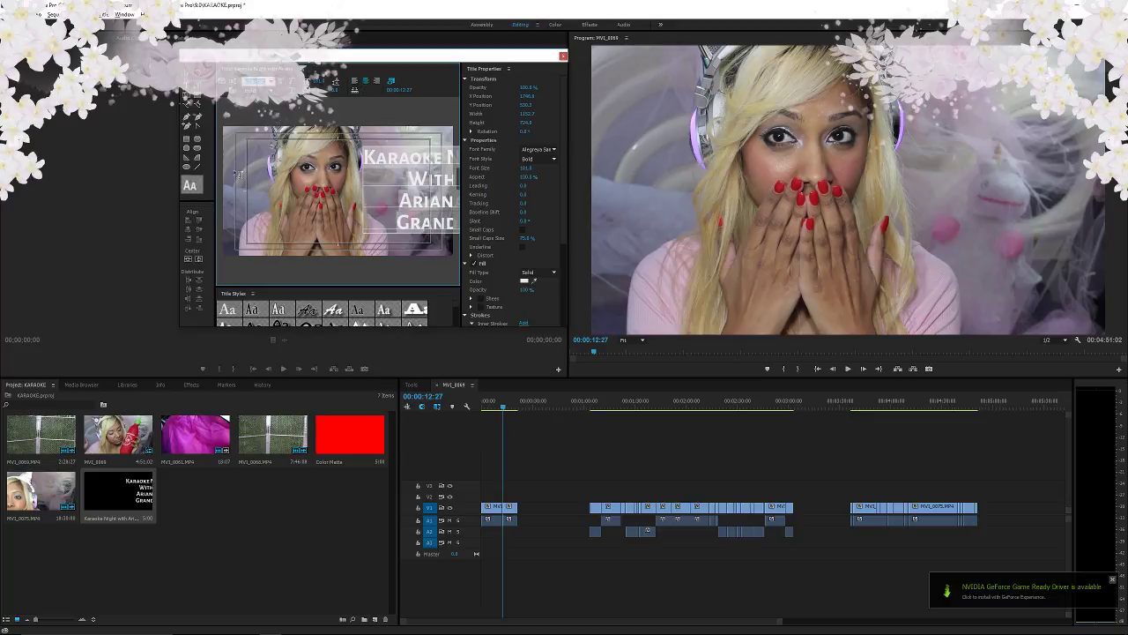
left_click(198, 259)
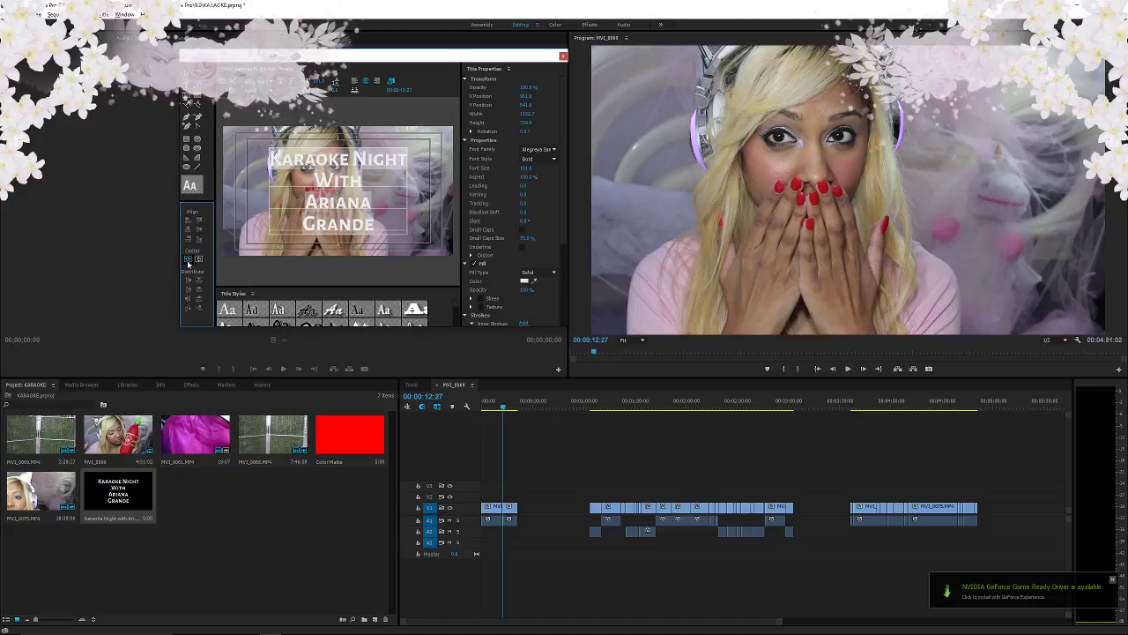
- Join "With" and "Ariana" on one line of the title and re-center the text block in the frame
left_click(371, 188)
key("Delete")
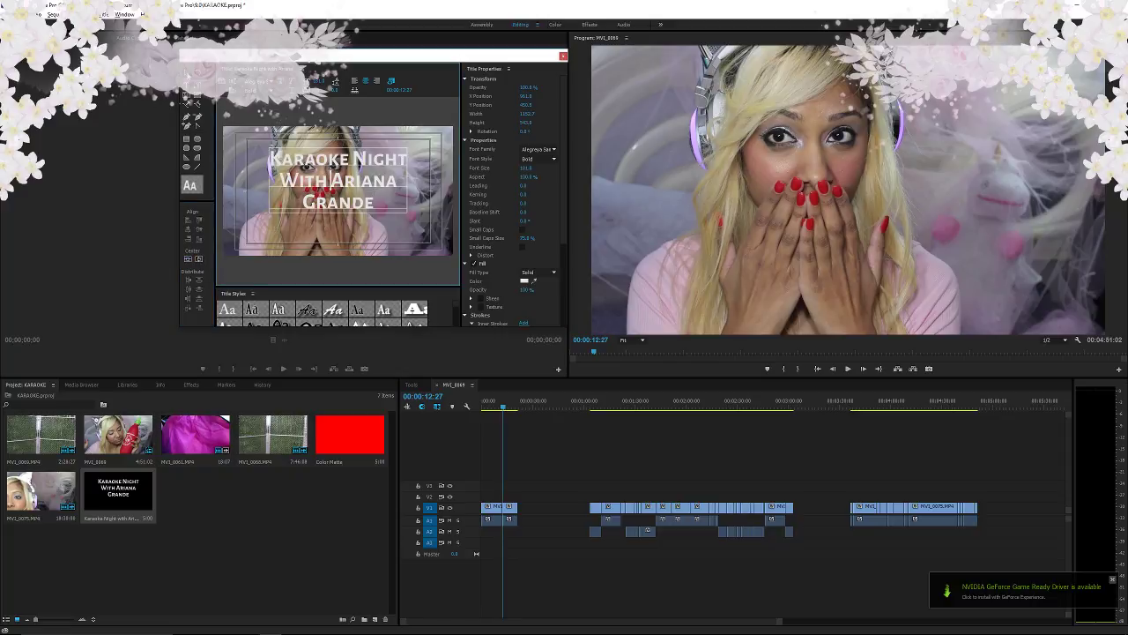
left_click_drag(399, 189, 342, 225)
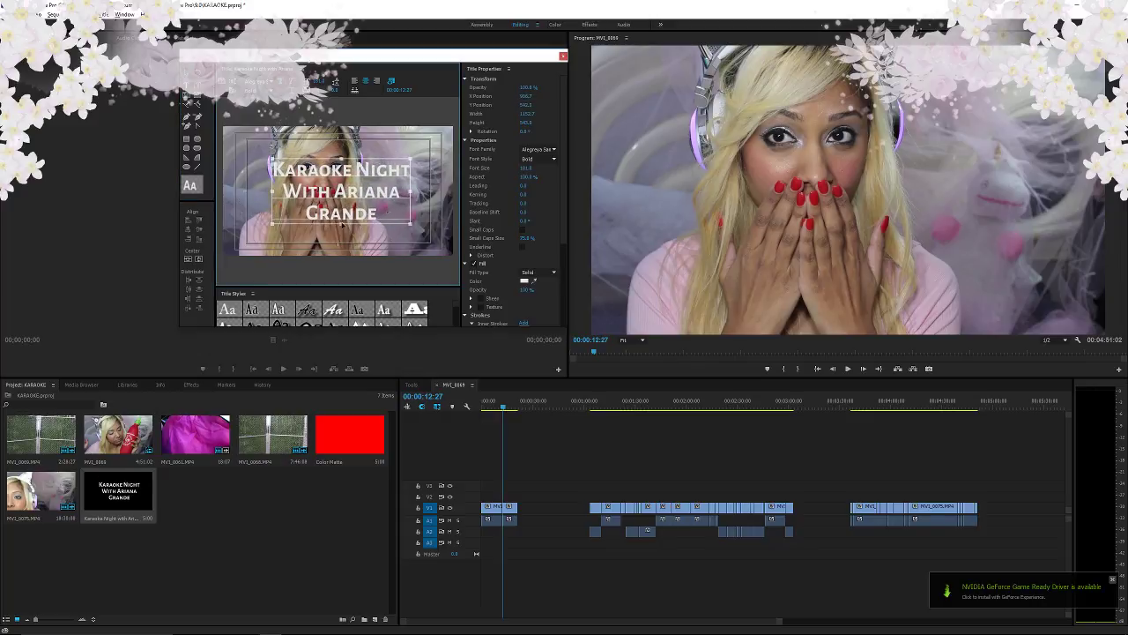
left_click(187, 260)
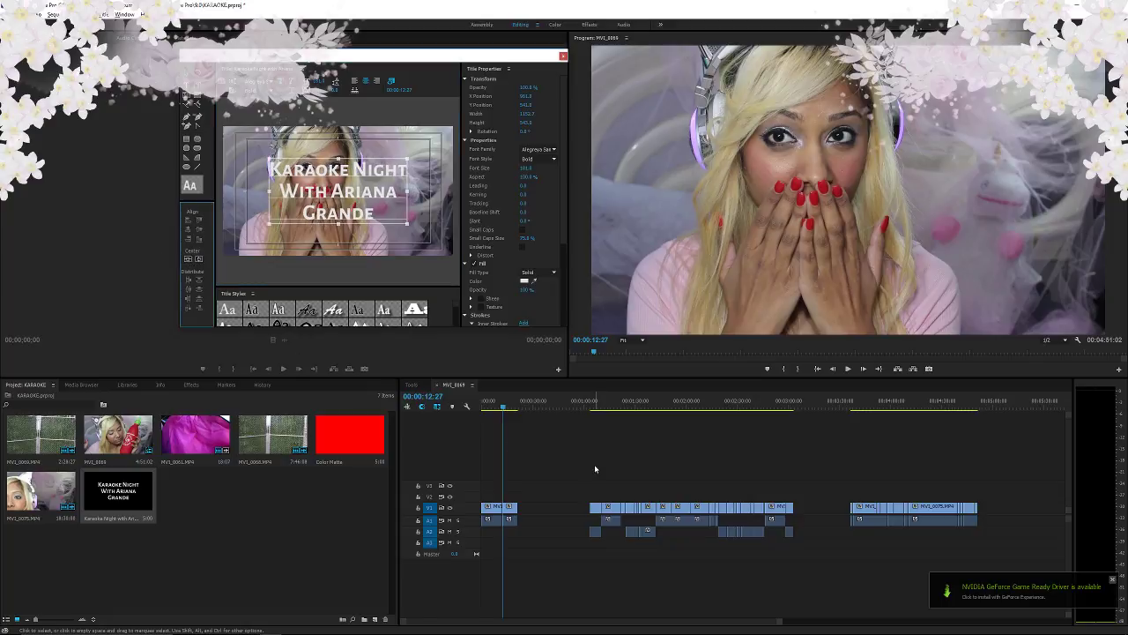
- Enable a pink sheen on the fill of the entire title text and enlarge the sheen size to about 52
double_click(361, 191)
triple_click(361, 192)
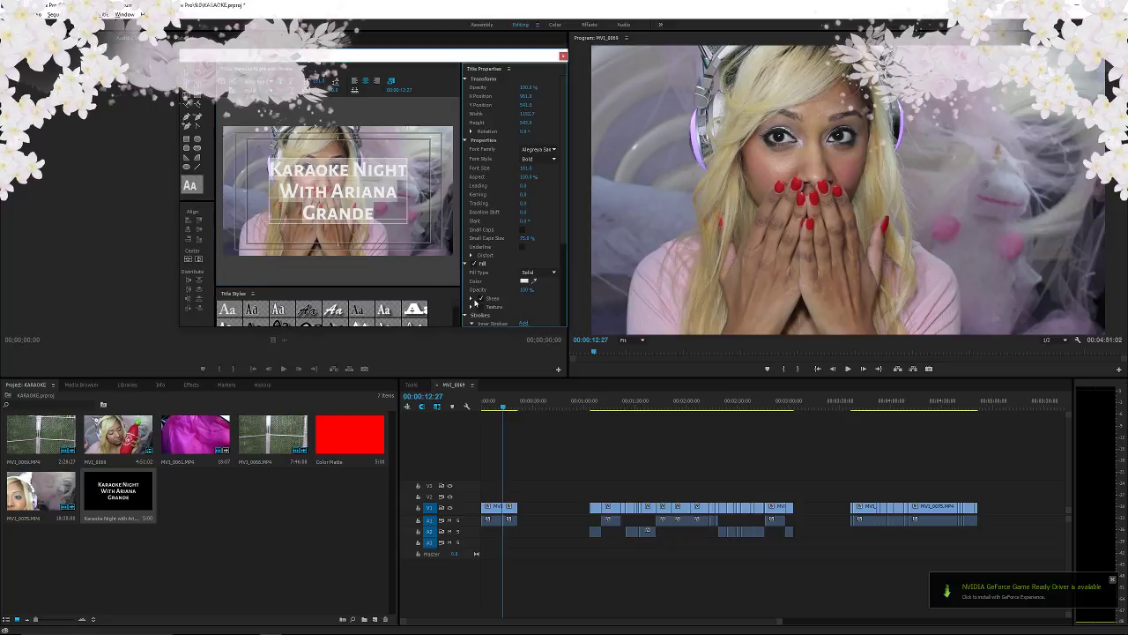
left_click(471, 299)
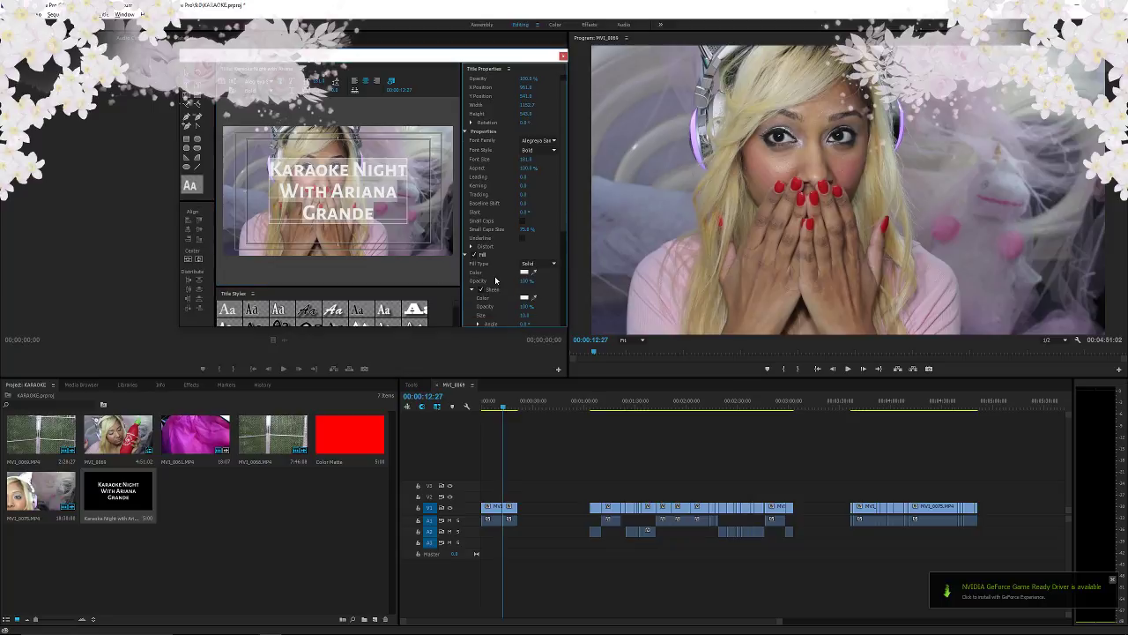
scroll(507, 296, "down", 2)
left_click(525, 269)
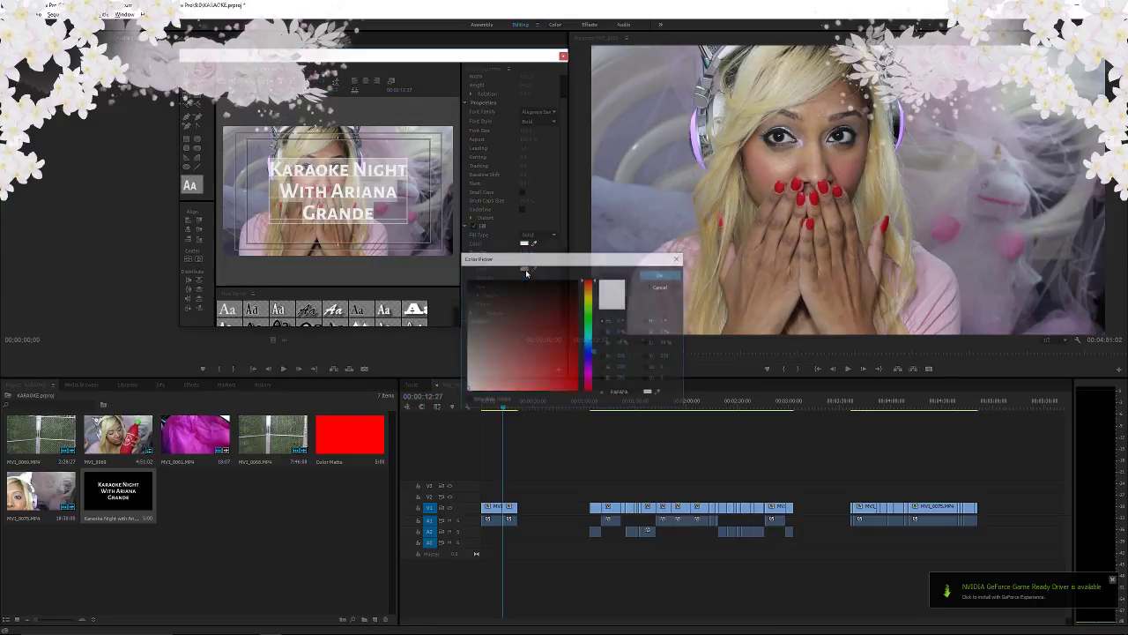
left_click(630, 392)
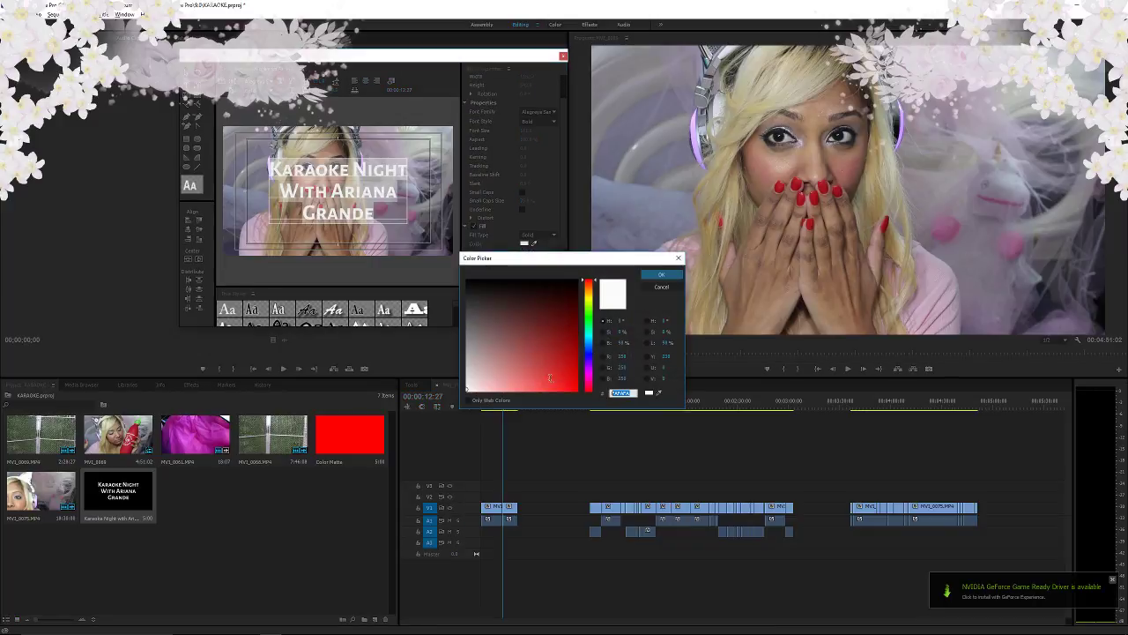
type("f28")
key("BackSpace")
key("BackSpace")
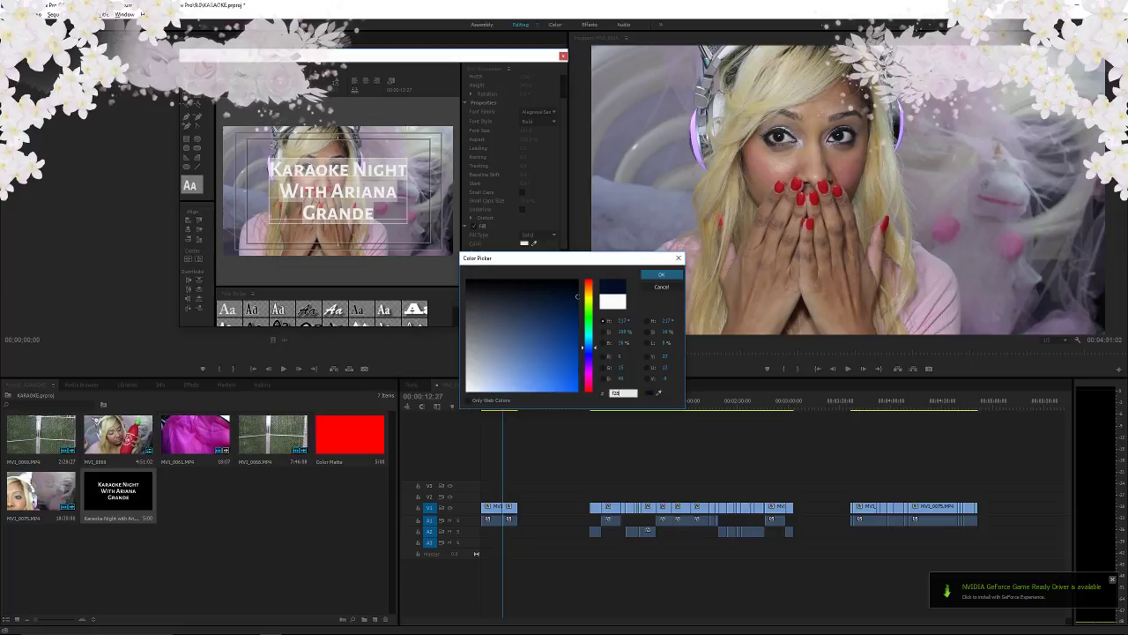
type("ea9")
key("Return")
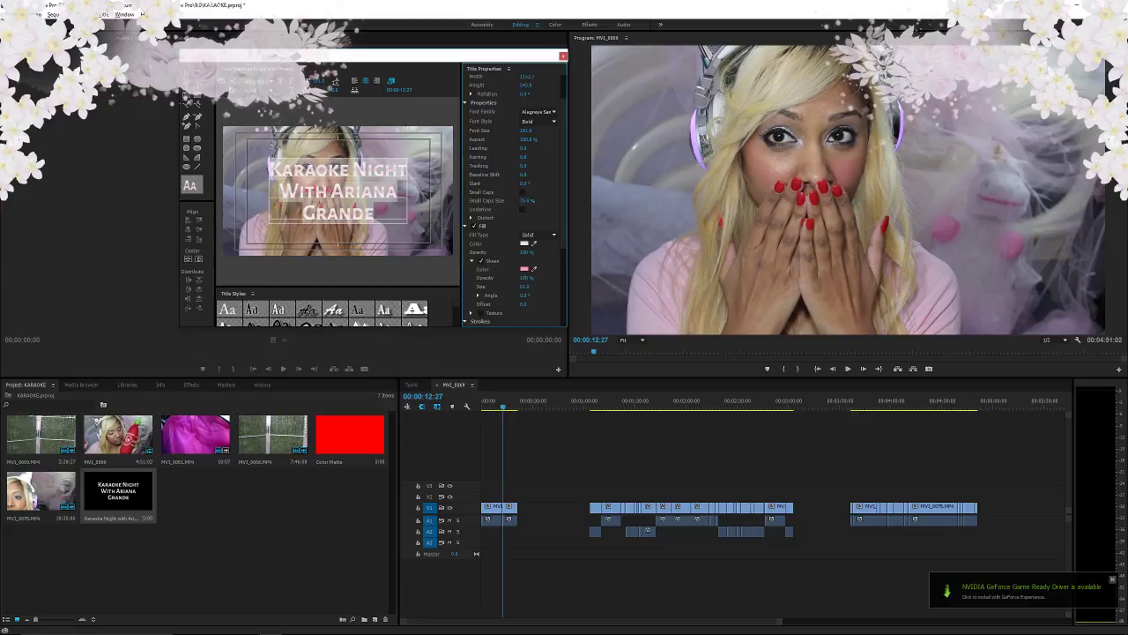
left_click_drag(521, 292, 486, 313)
left_click(472, 313)
scroll(495, 297, "down", 1)
scroll(480, 298, "down", 1)
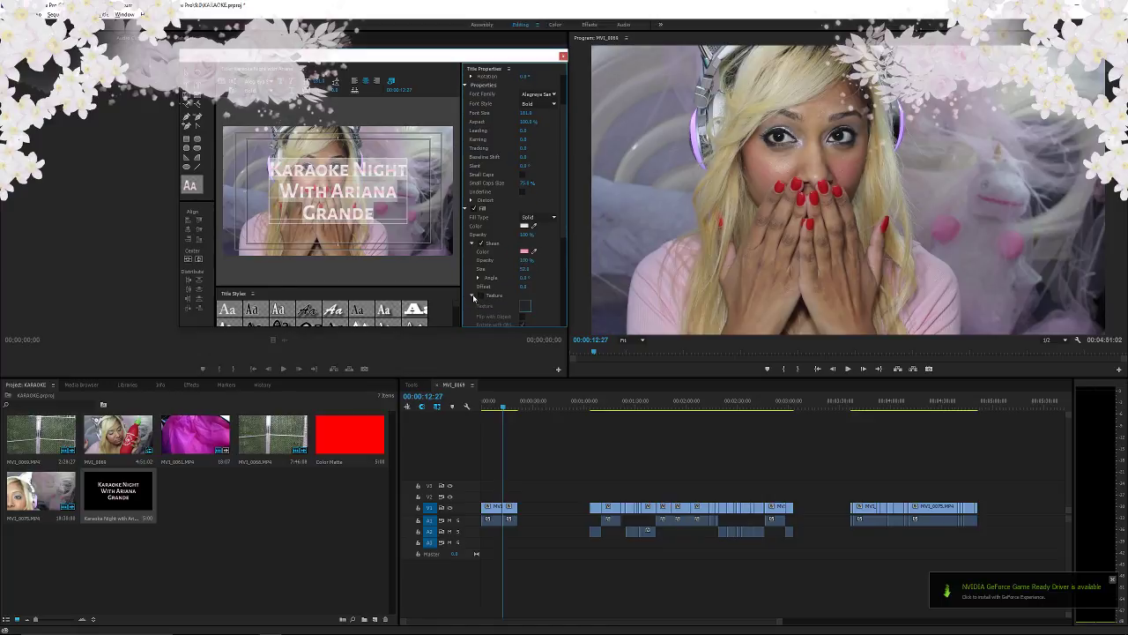
left_click(480, 296)
scroll(484, 296, "down", 6)
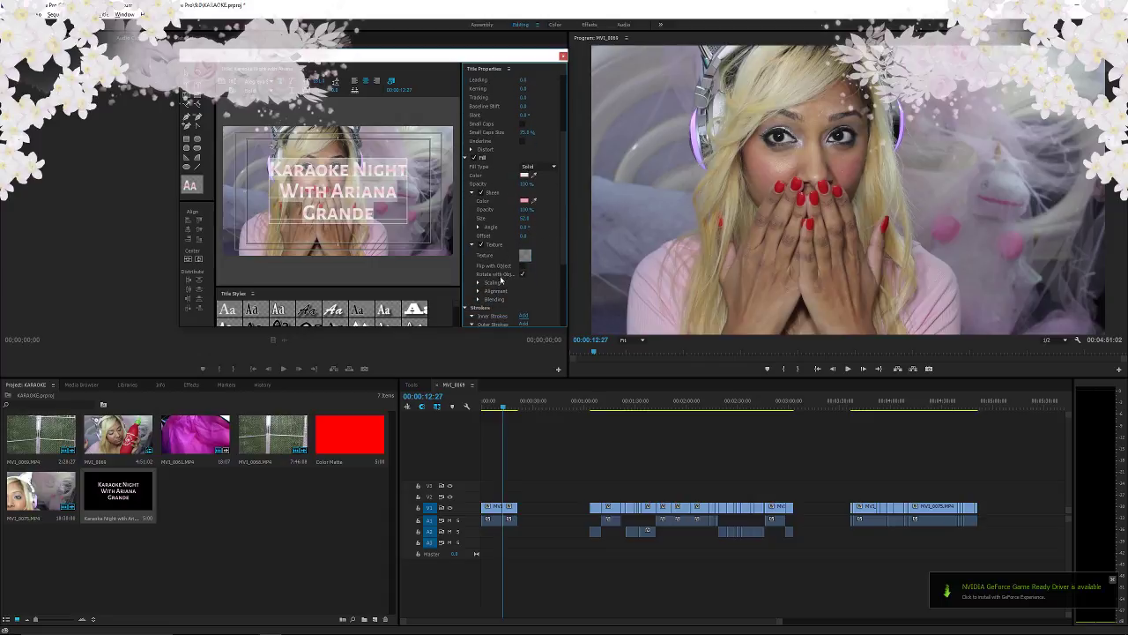
left_click(527, 243)
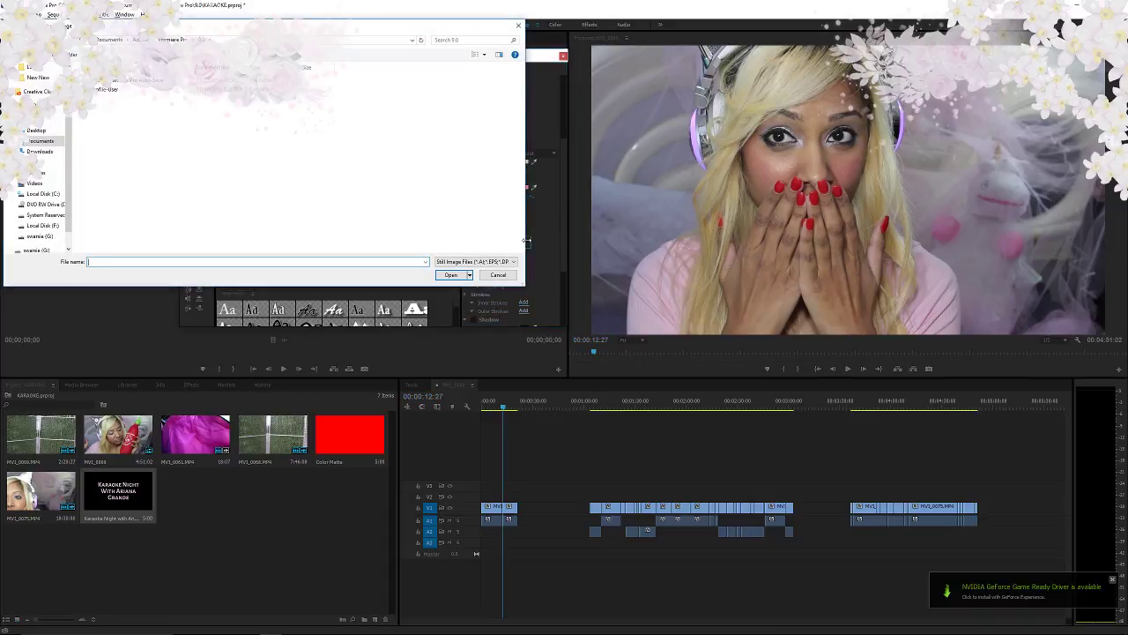
left_click(499, 275)
left_click(480, 232)
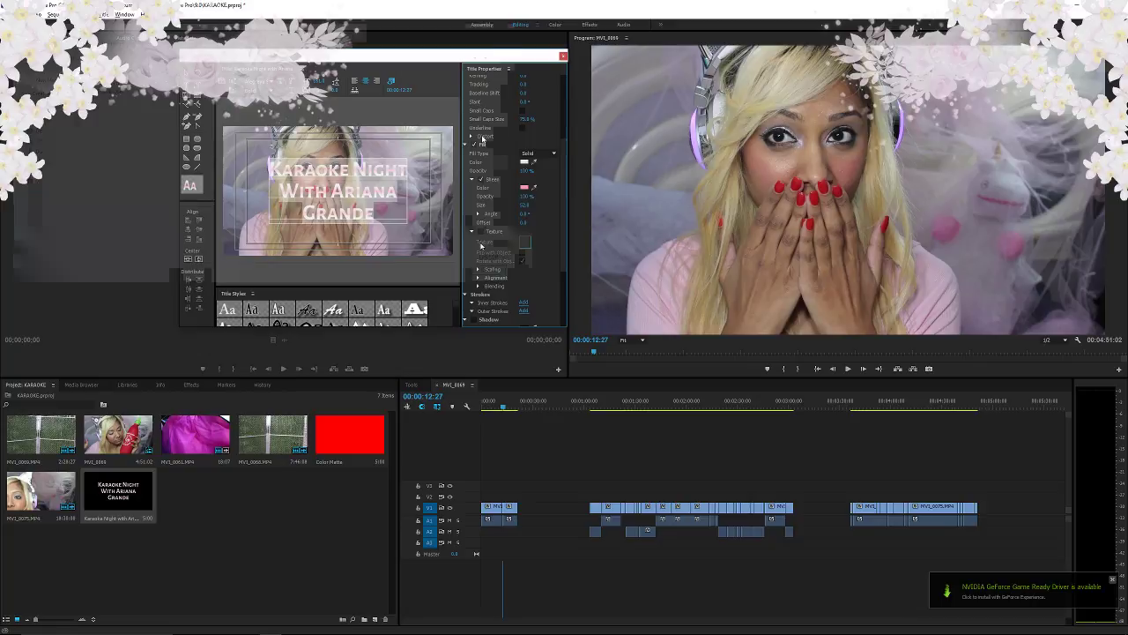
- Try pink f29cb1 and a medium light blue as the title text's fill color
scroll(491, 155, "up", 2)
scroll(491, 154, "up", 1)
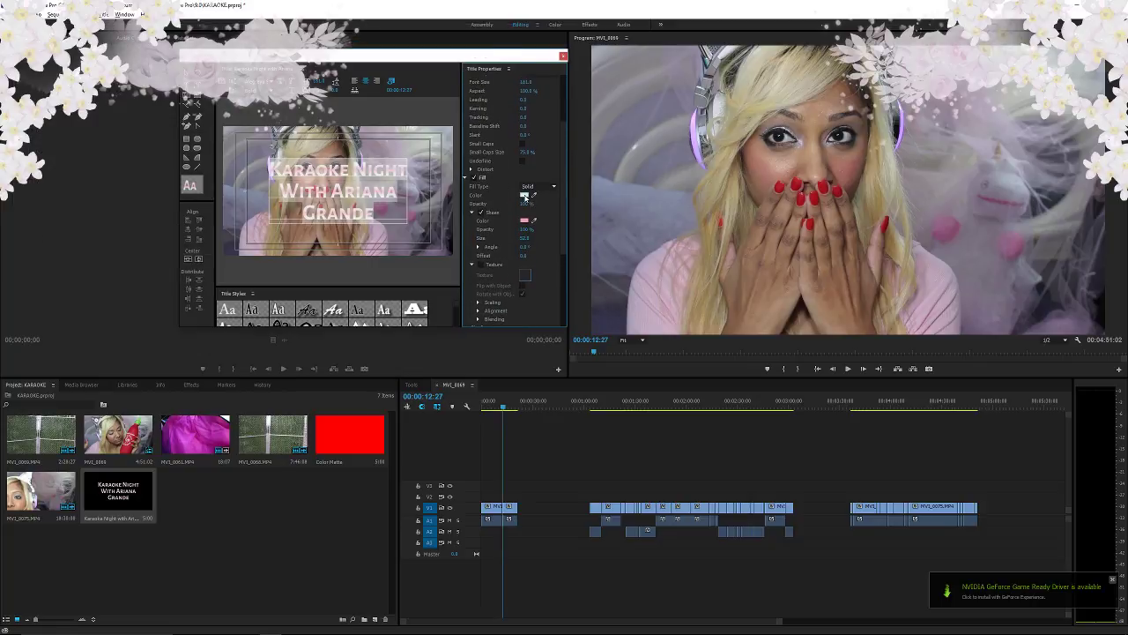
left_click(525, 195)
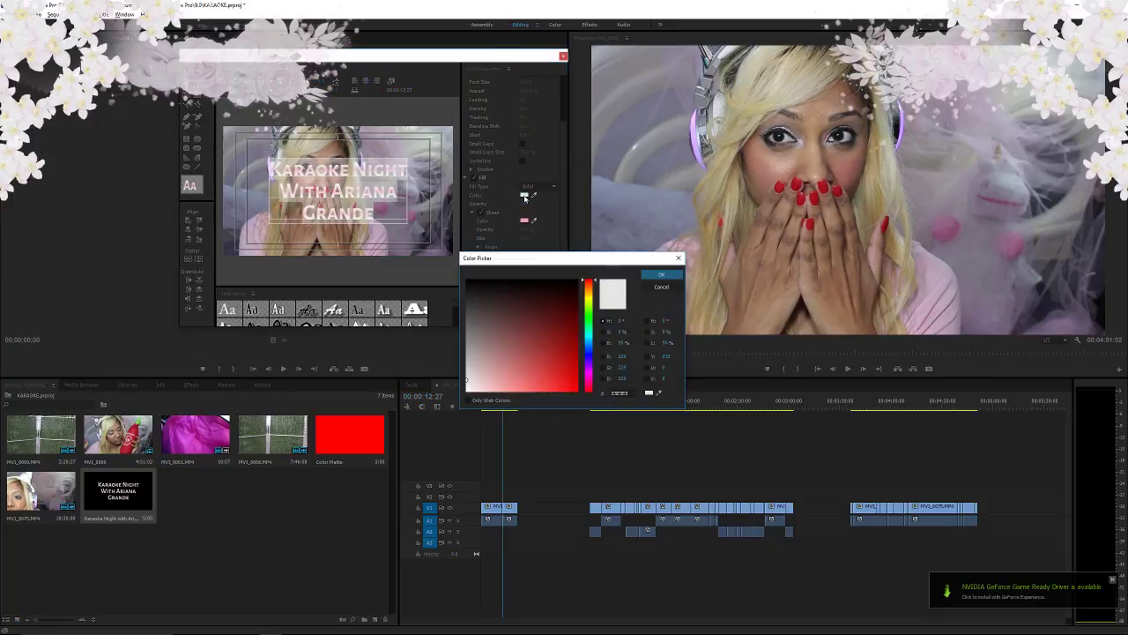
left_click(628, 392)
type("f29cb1")
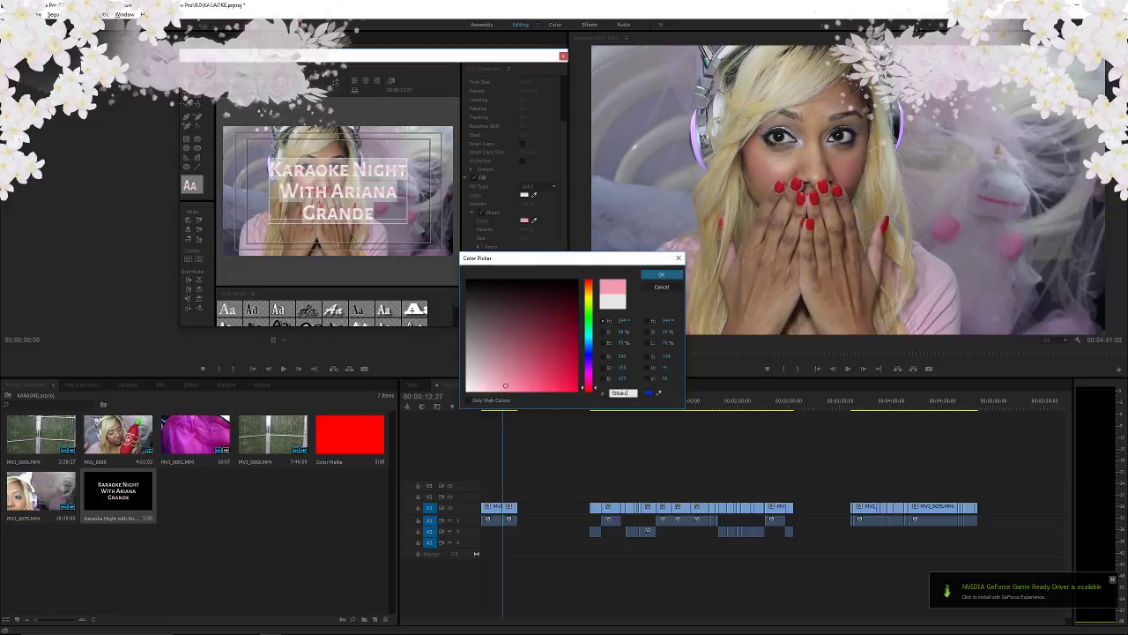
left_click(590, 360)
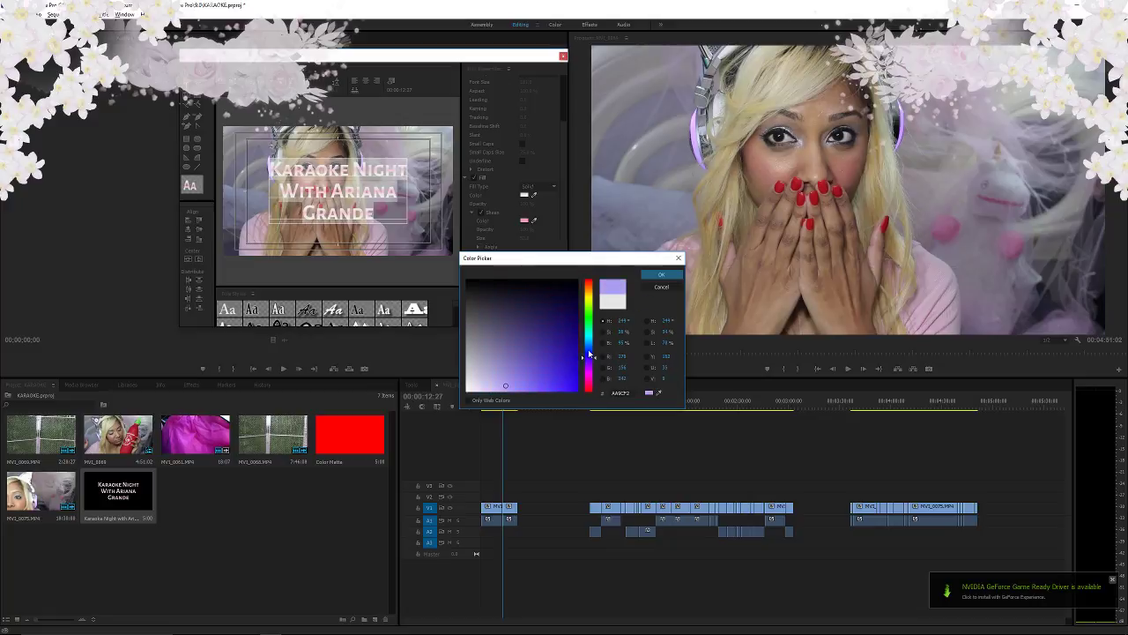
left_click(589, 348)
left_click(558, 381)
left_click(522, 377)
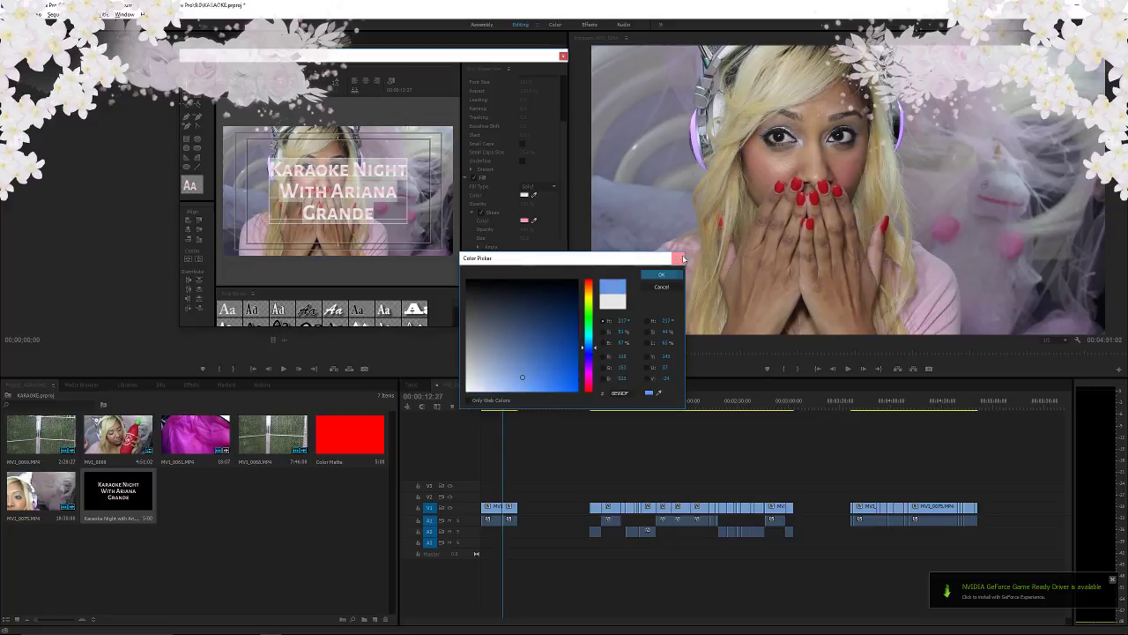
left_click(661, 274)
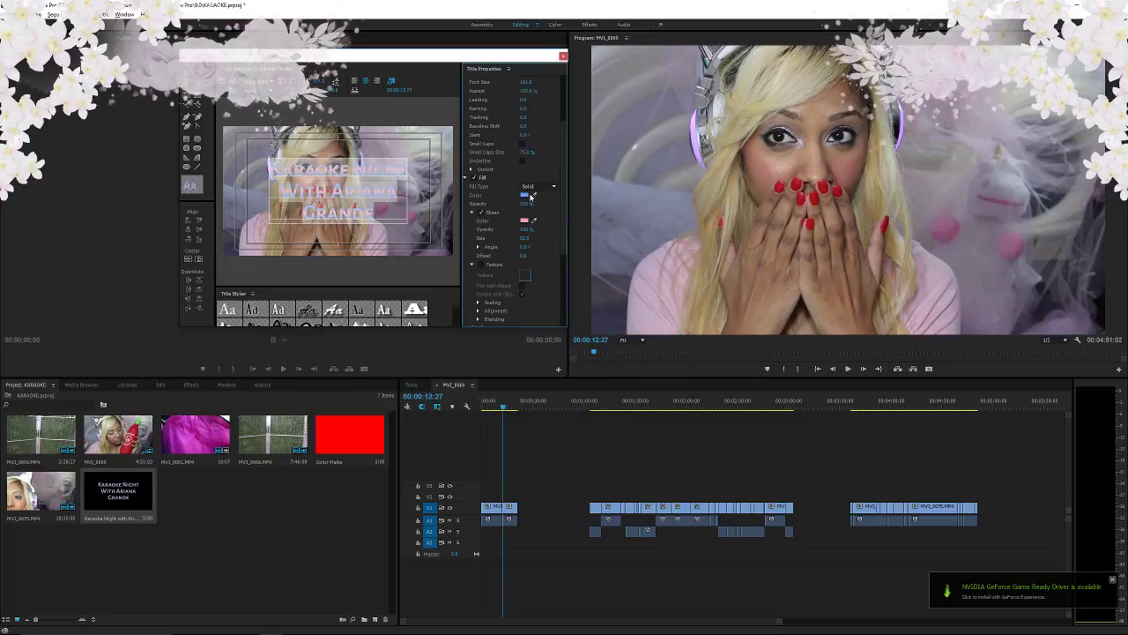
- Try a very pale pink sheen over a dark blue fill on the title text
left_click(525, 220)
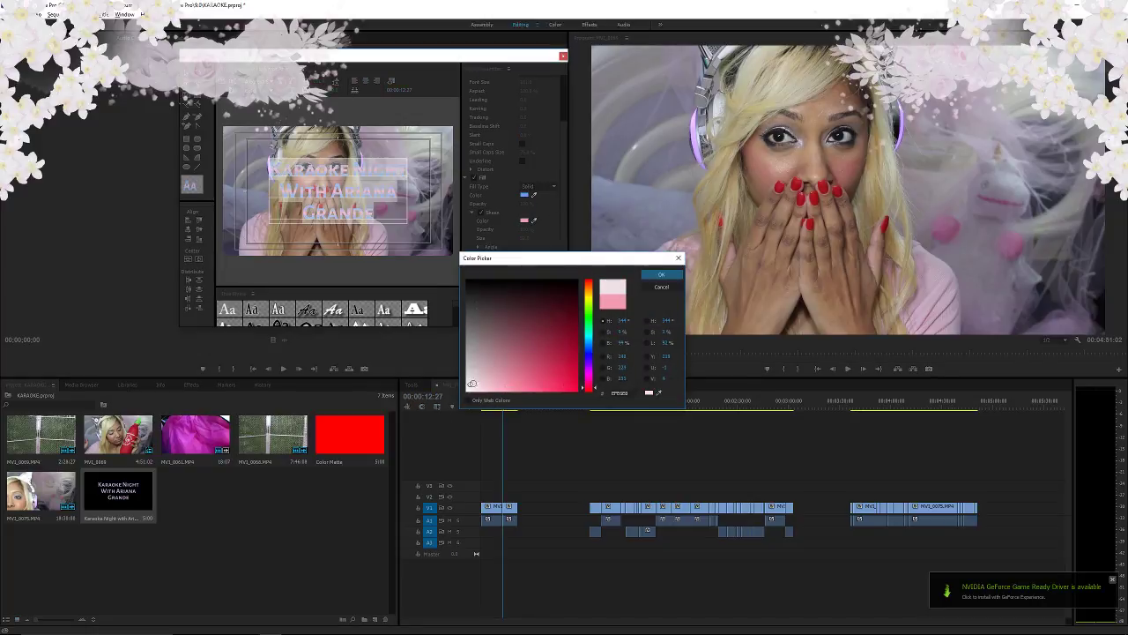
left_click(661, 275)
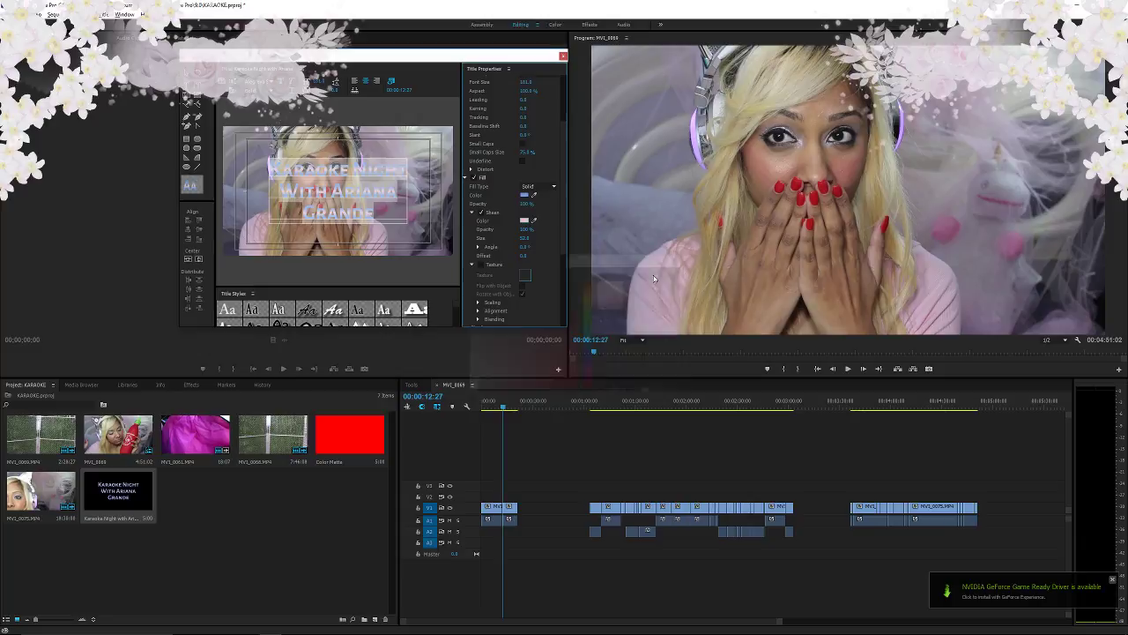
left_click(524, 194)
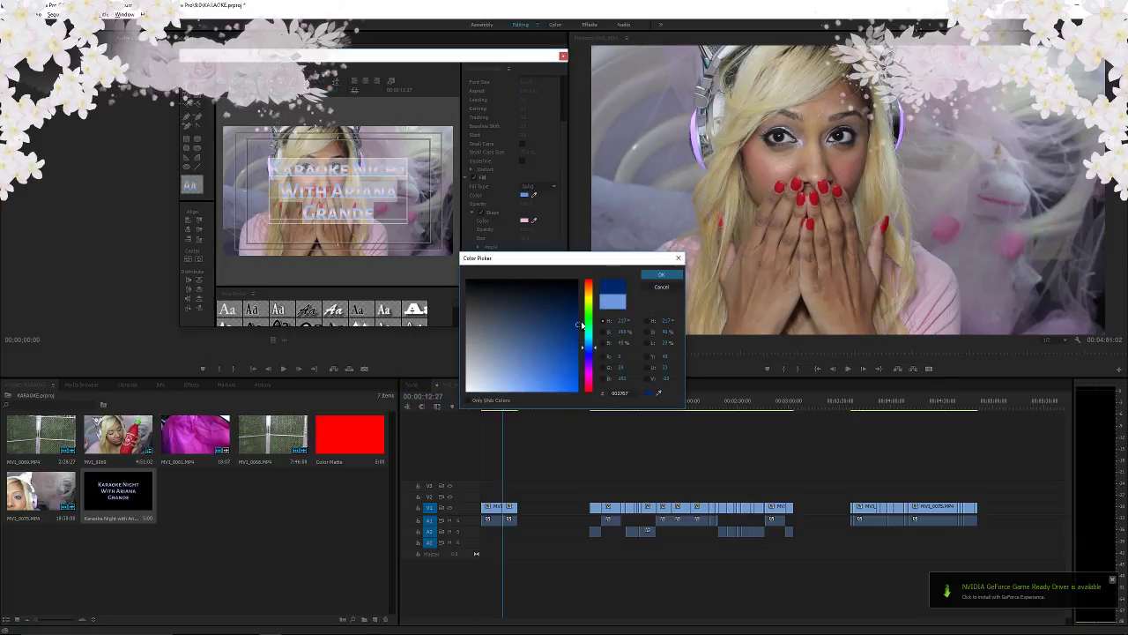
left_click(661, 275)
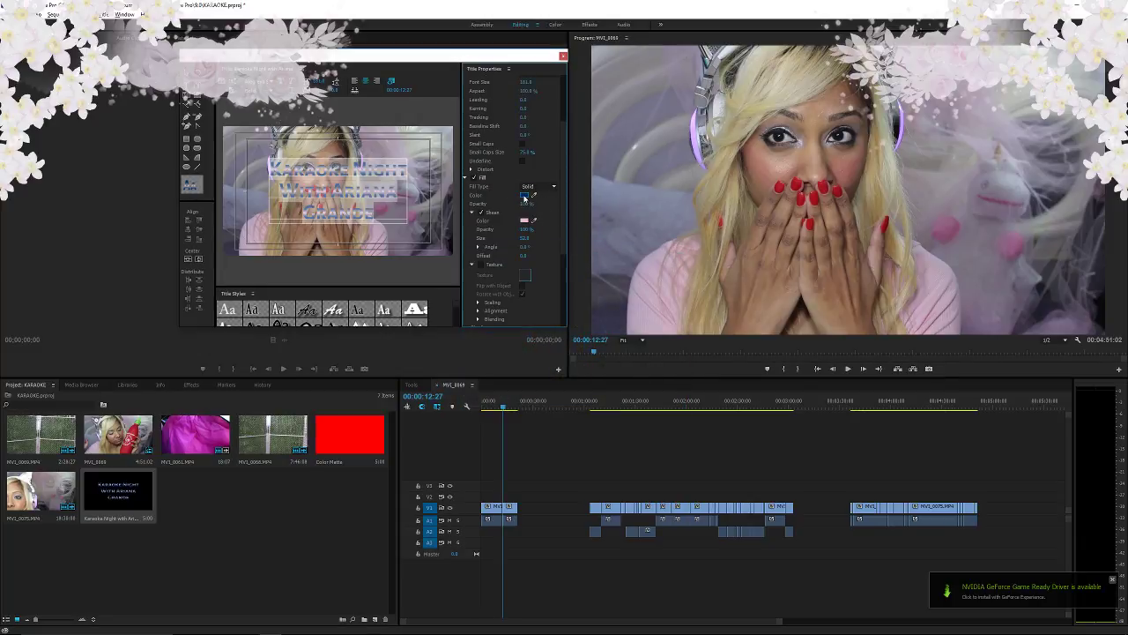
- Make the title text's fill black and its sheen white at 47% opacity
left_click(527, 195)
left_click(662, 275)
left_click(524, 220)
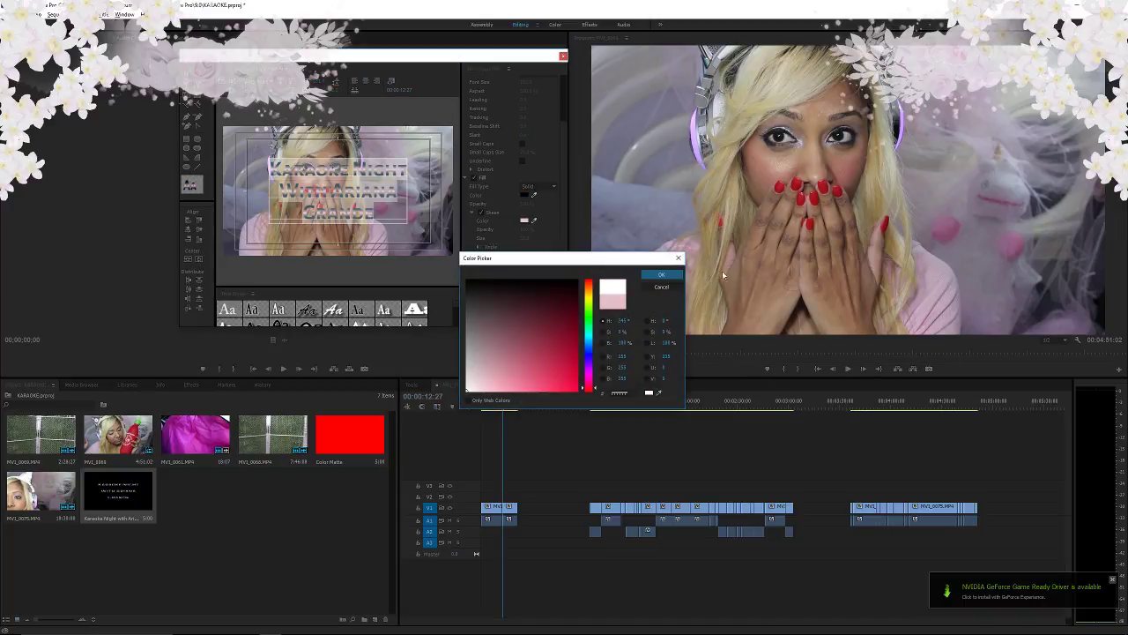
left_click(663, 274)
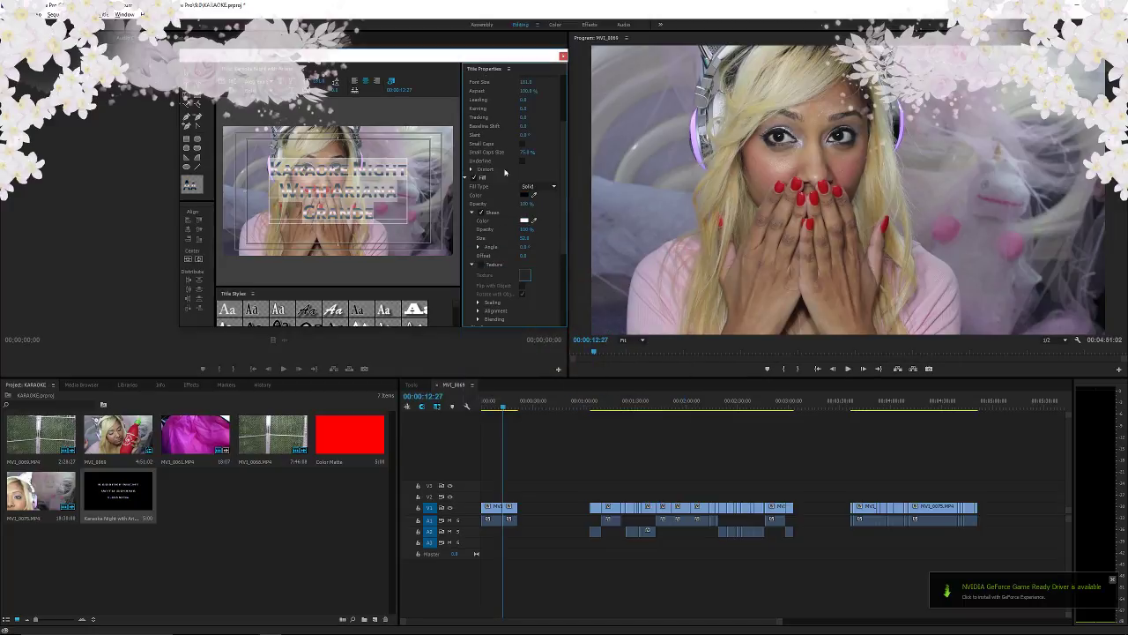
left_click_drag(526, 230, 516, 230)
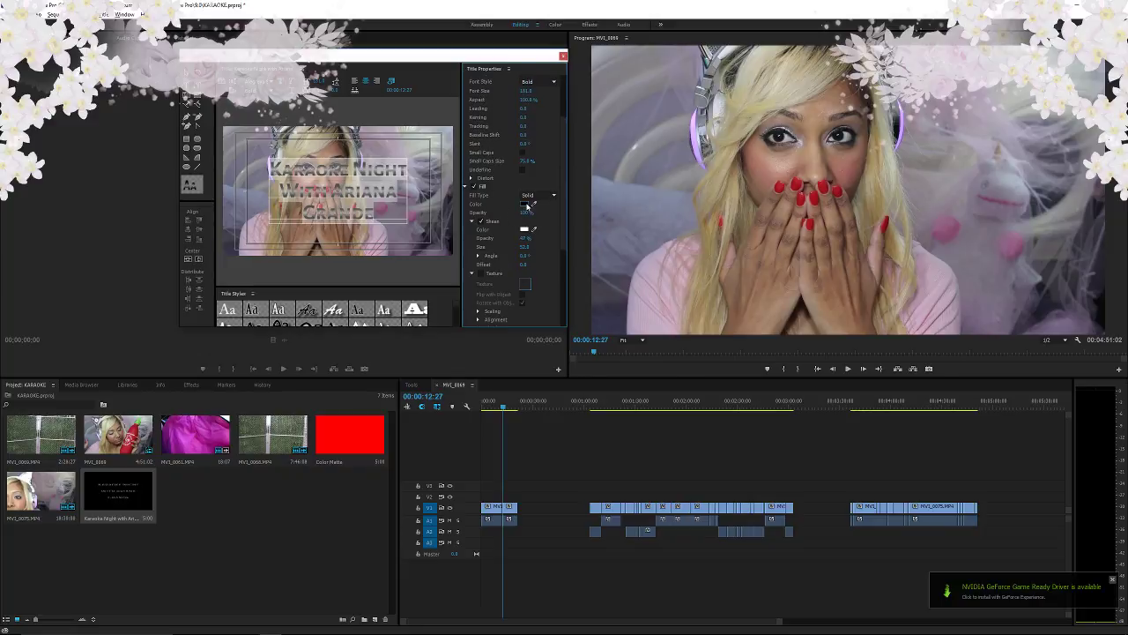
- Change the title text's fill color to a deep pink
left_click(525, 195)
left_click_drag(632, 393, 602, 385)
type("f29cb")
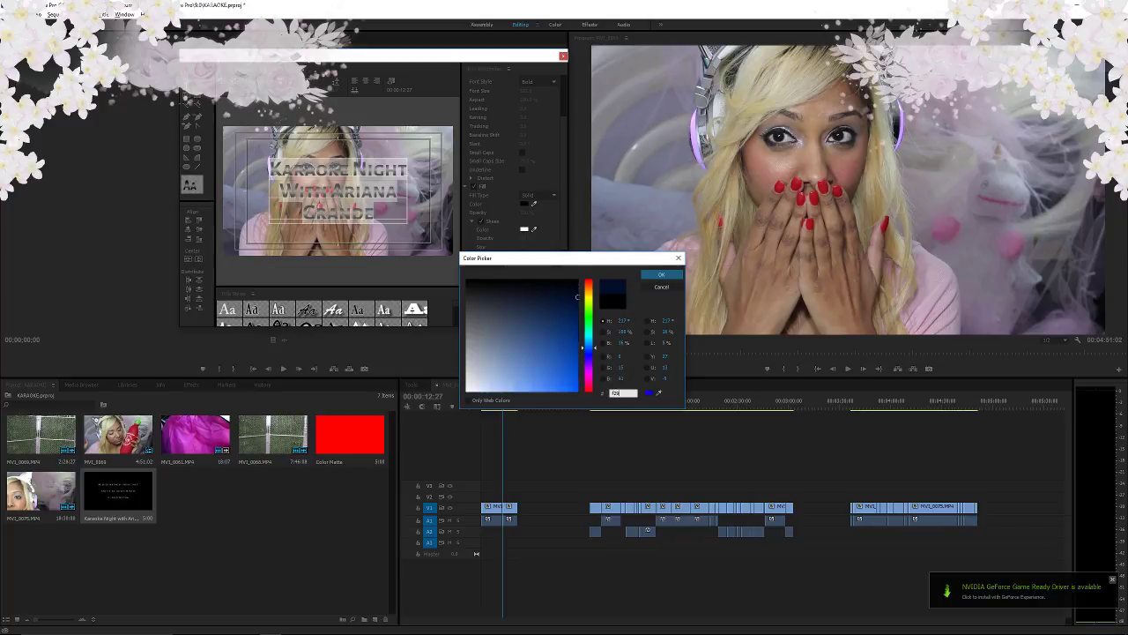
type("1")
left_click(662, 274)
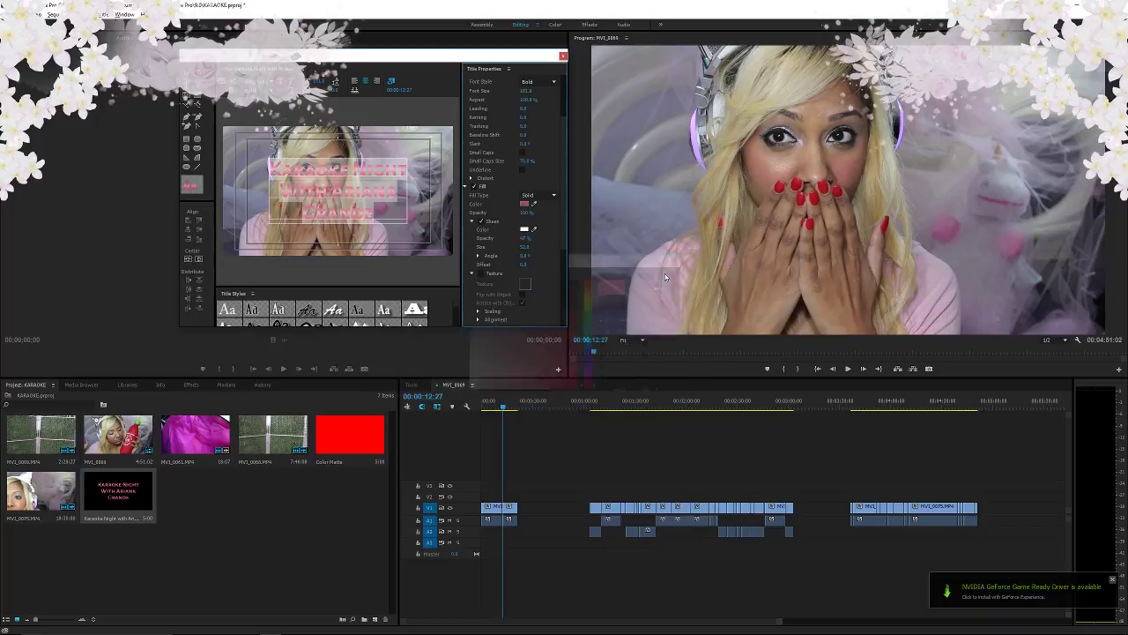
- Add an outer stroke to the title text and set the stroke type to Drop Face
scroll(522, 220, "up", 1)
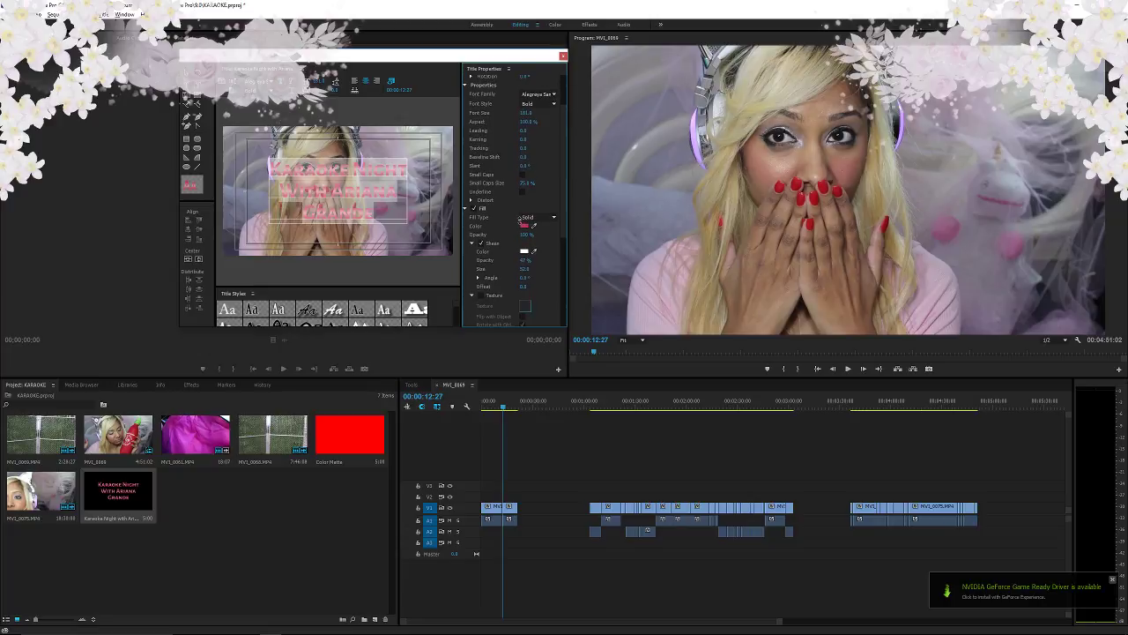
scroll(519, 221, "up", 2)
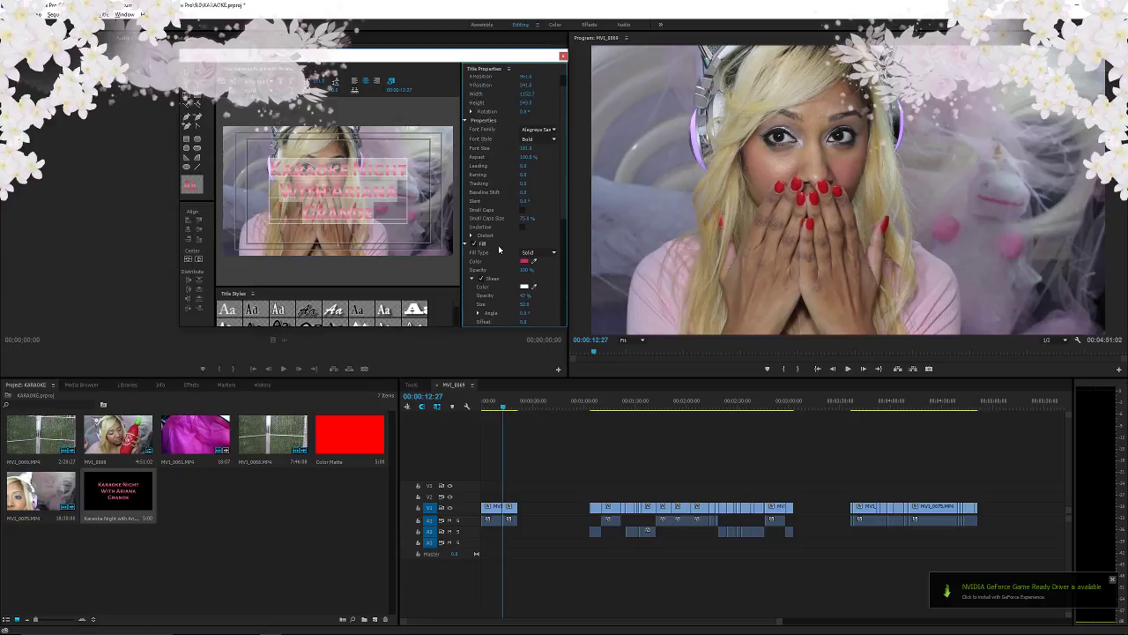
scroll(507, 263, "up", 1)
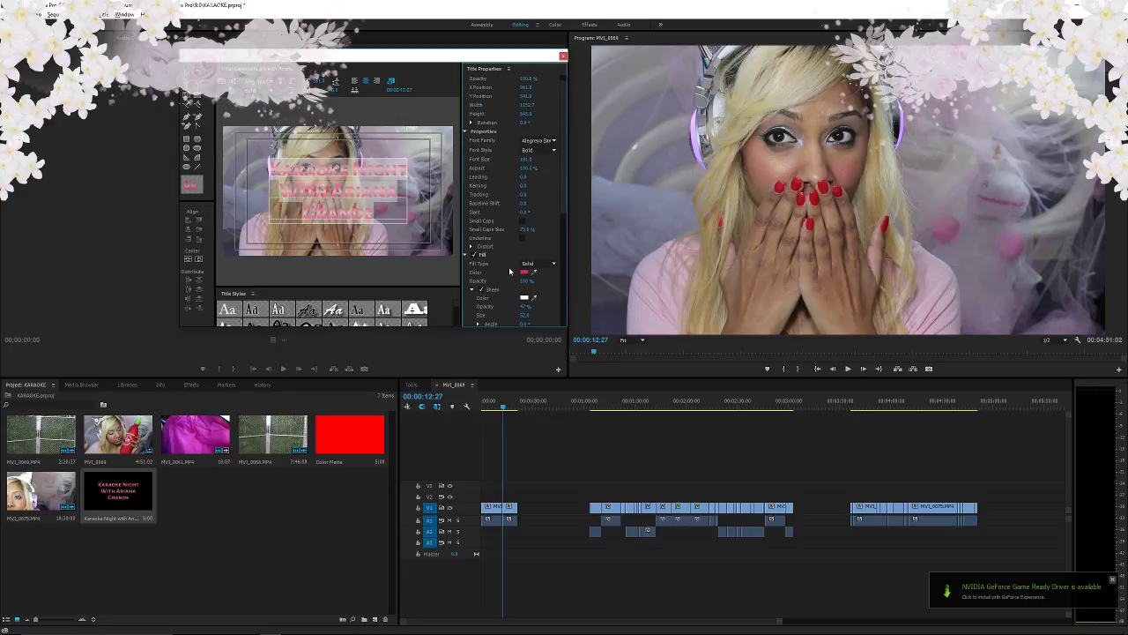
scroll(507, 268, "down", 2)
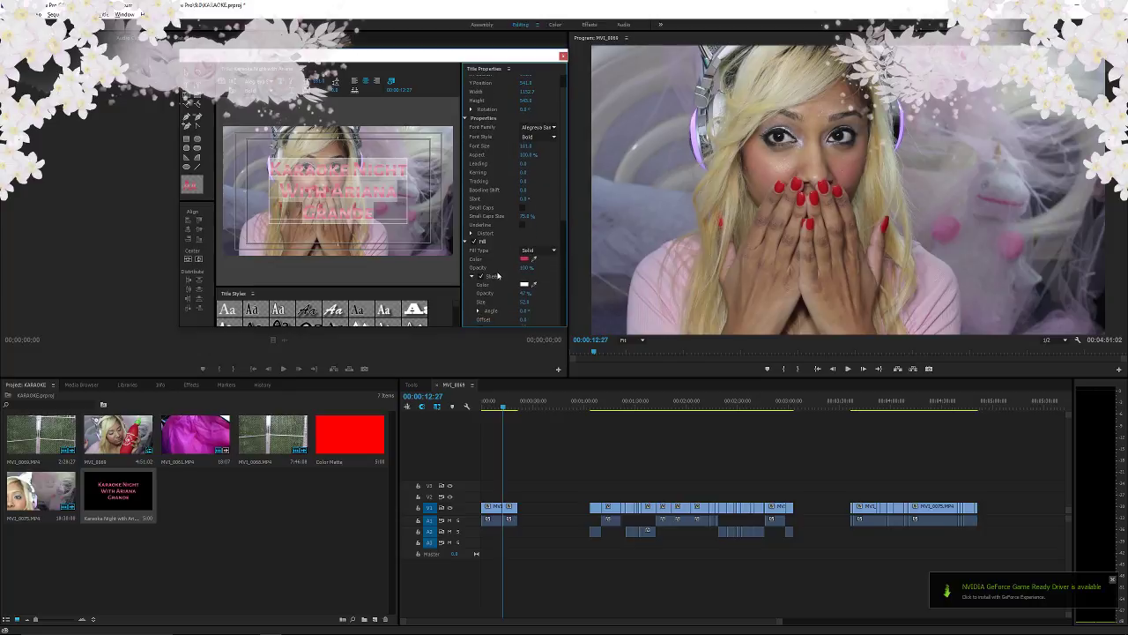
scroll(498, 276, "down", 5)
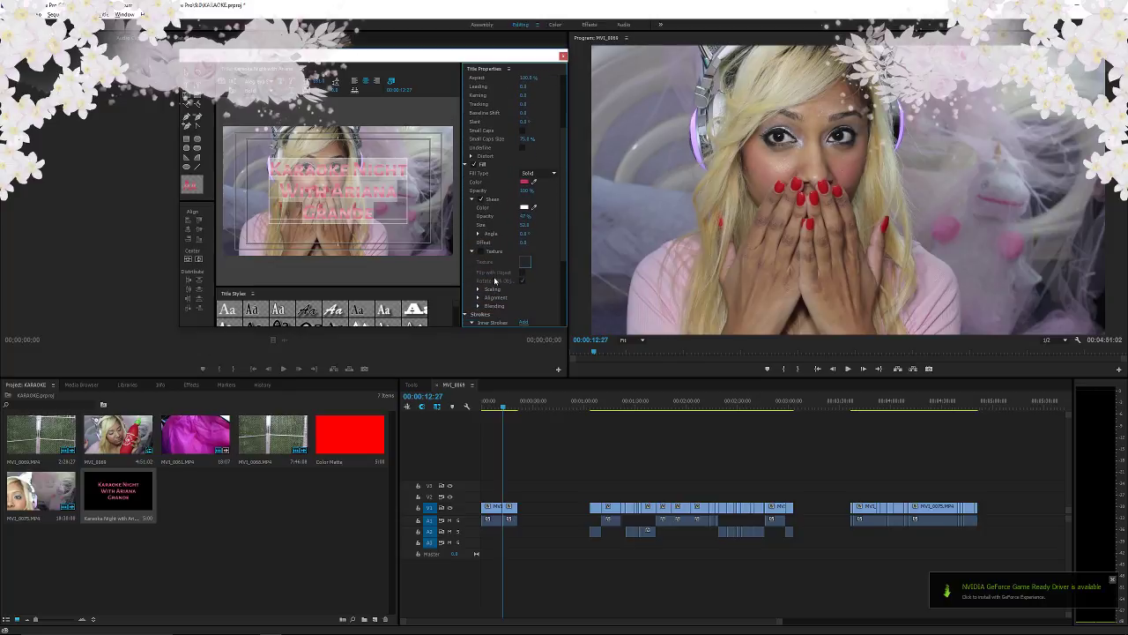
scroll(496, 280, "down", 3)
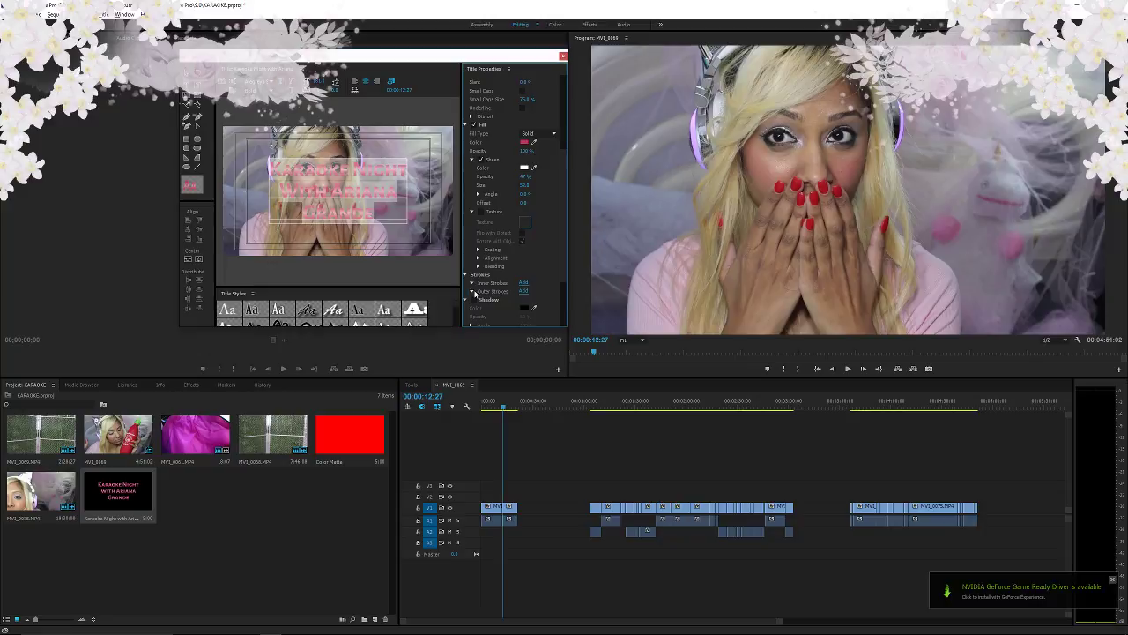
scroll(558, 285, "down", 1)
left_click(525, 281)
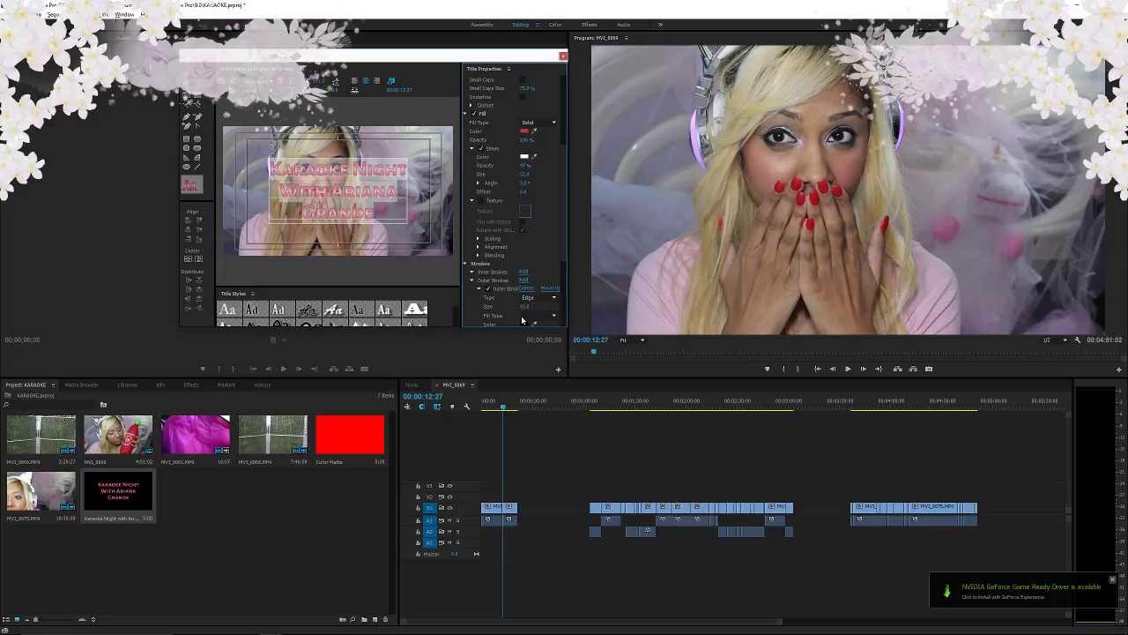
scroll(507, 289, "down", 3)
scroll(511, 289, "down", 3)
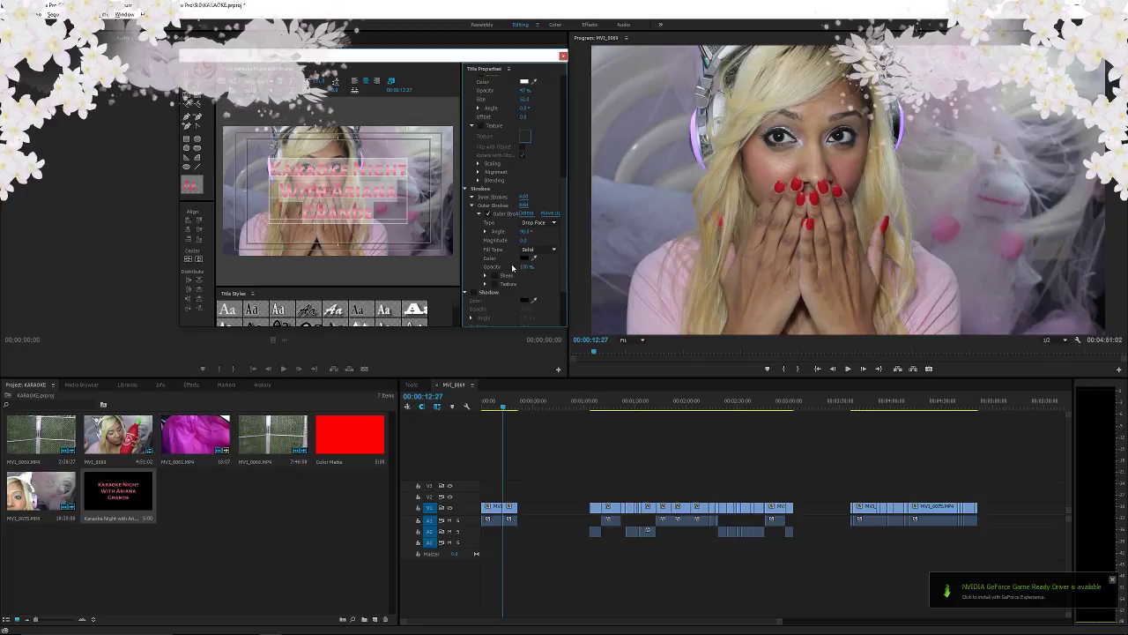
left_click(533, 224)
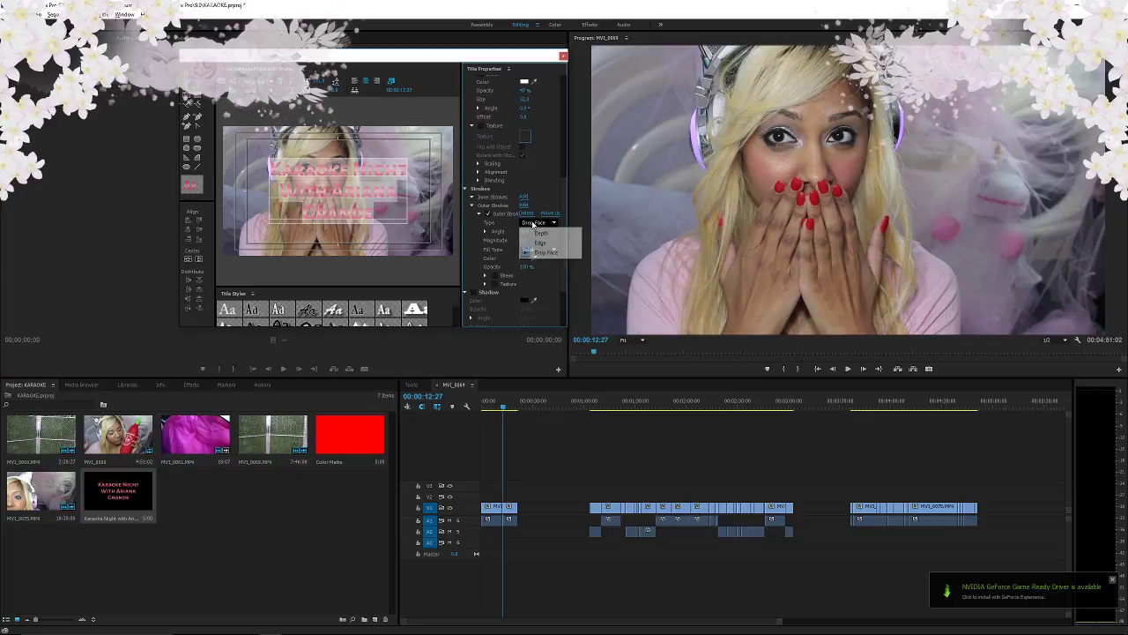
left_click(533, 224)
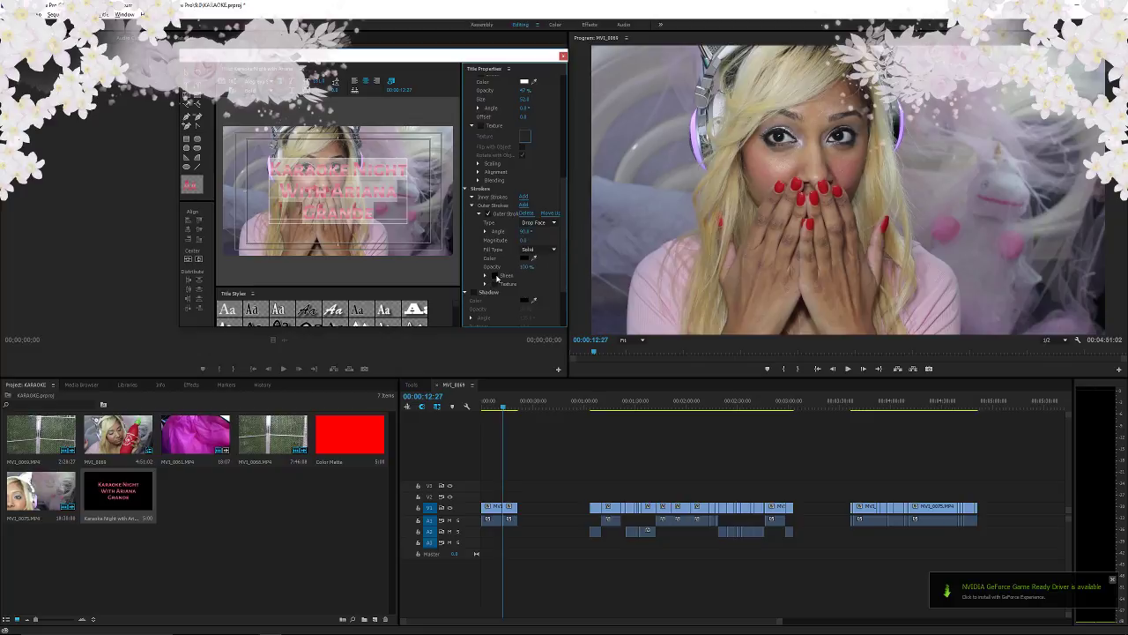
left_click(496, 276)
left_click(496, 276)
left_click(495, 284)
scroll(508, 284, "down", 2)
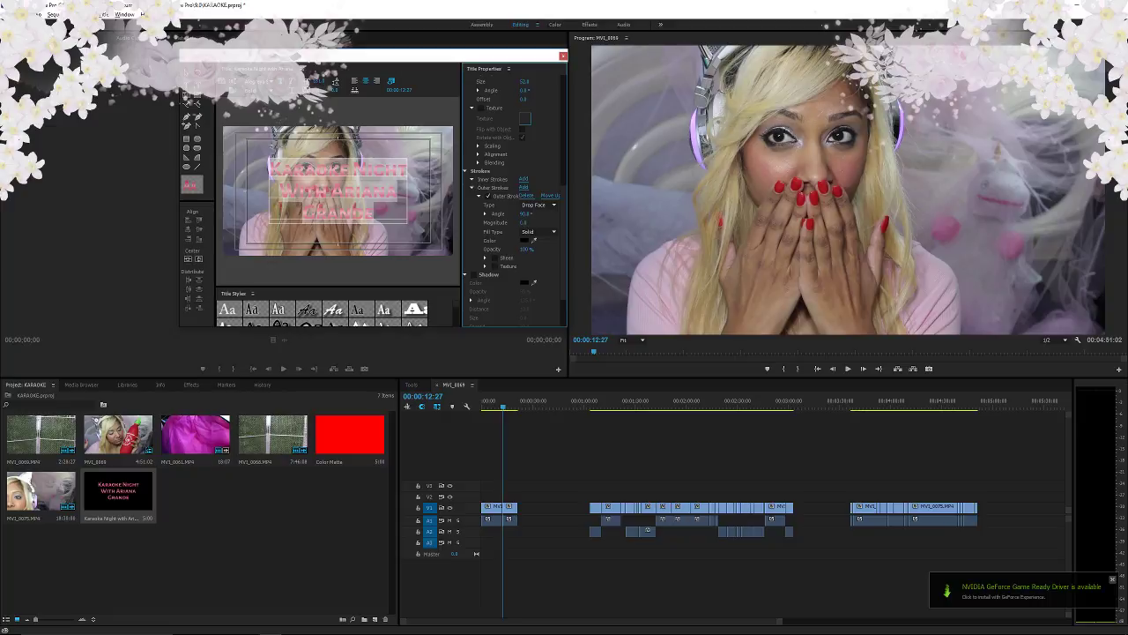
mouse_move(520, 222)
left_mouse_down()
mouse_move(589, 222)
mouse_move(517, 223)
left_mouse_up()
left_click(476, 195)
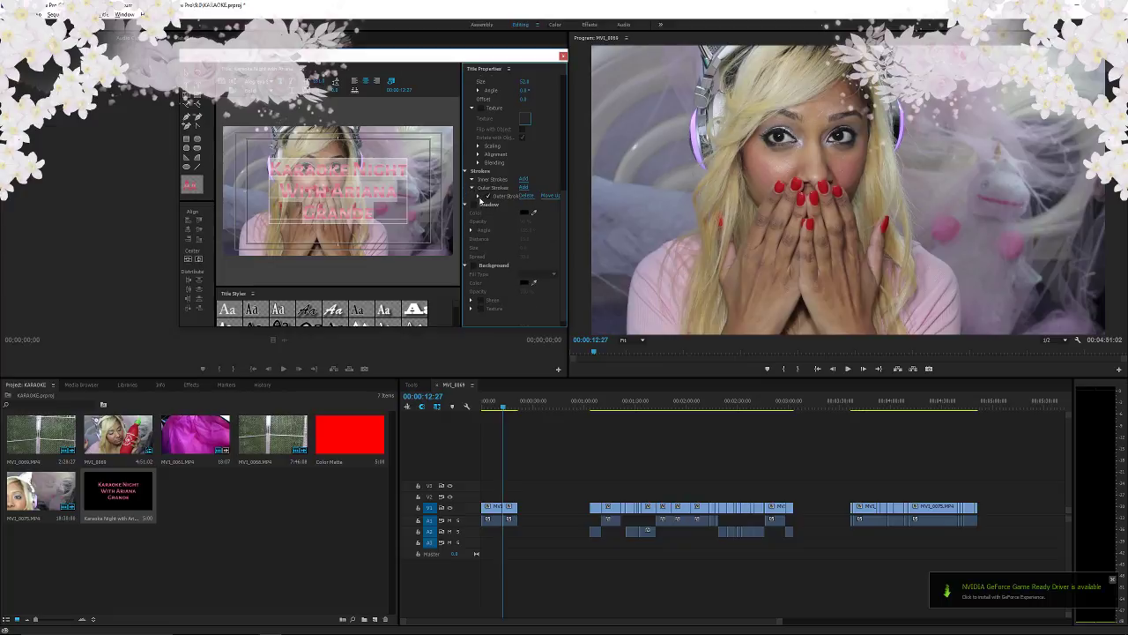
left_click(479, 196)
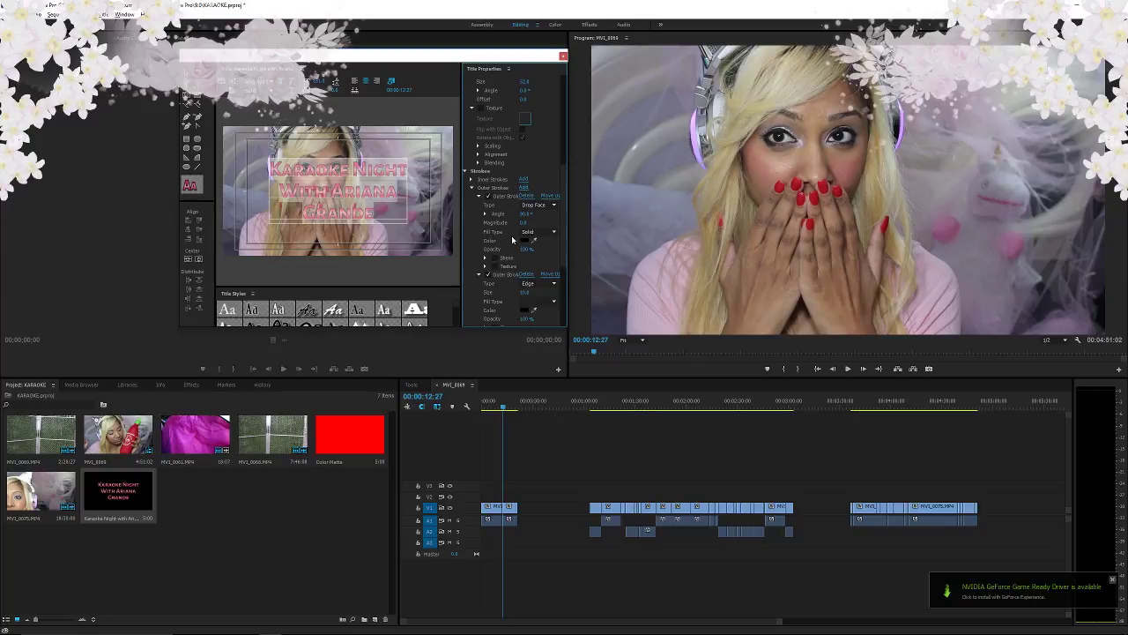
- Add a second outer stroke to the title text and increase the Drop Face stroke's magnitude, keeping its fill type Solid
left_click(524, 187)
scroll(511, 242, "down", 4)
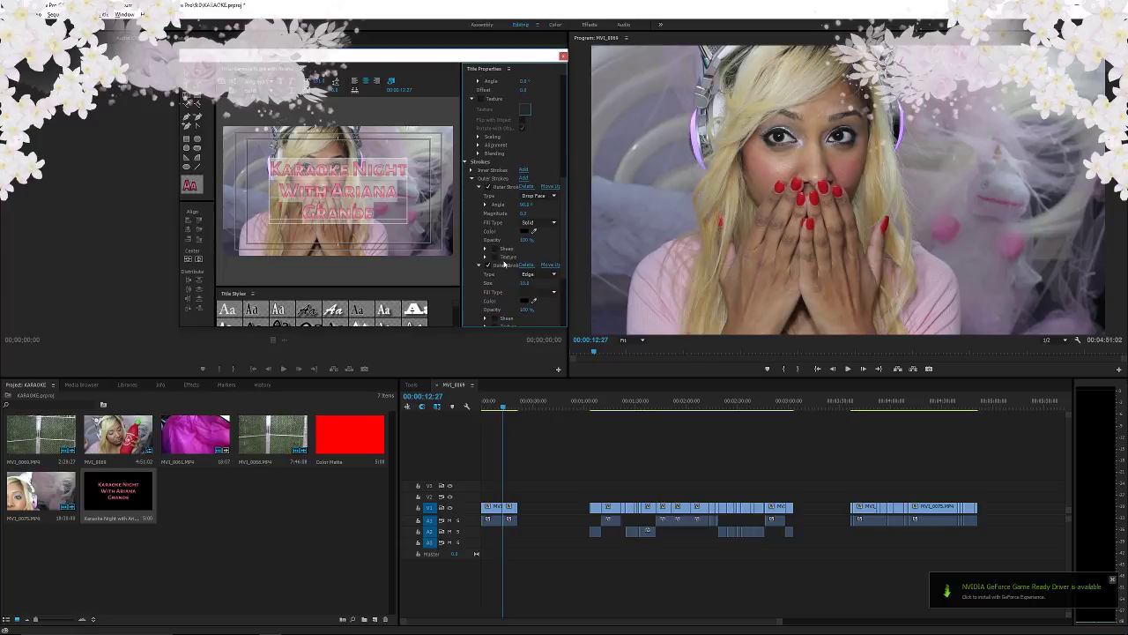
scroll(508, 256, "down", 1)
left_click(542, 201)
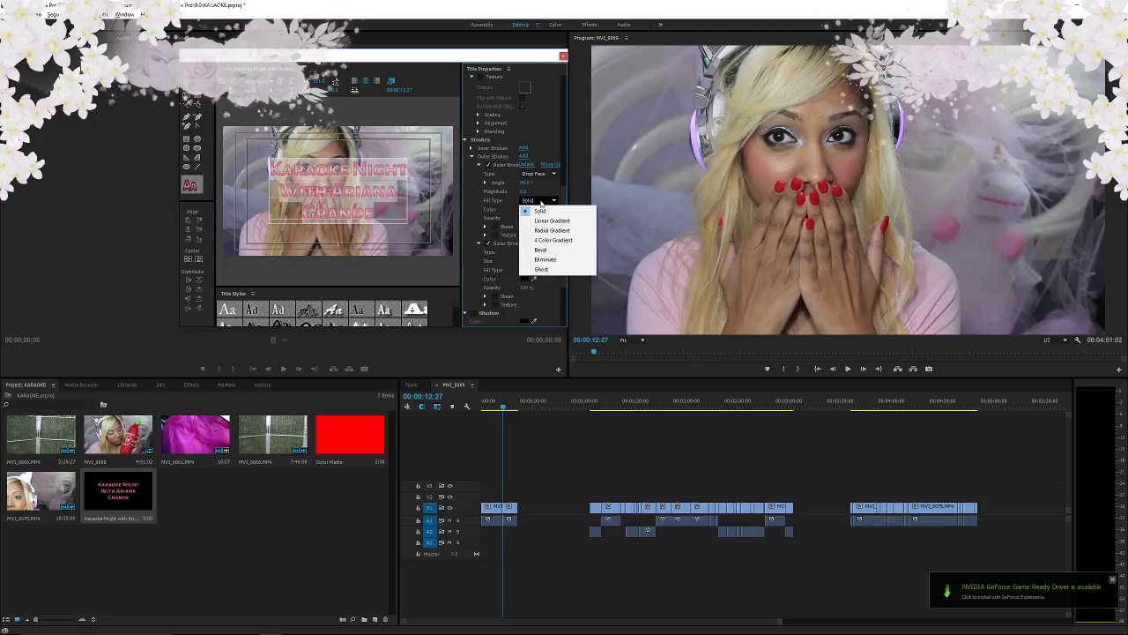
left_click(539, 211)
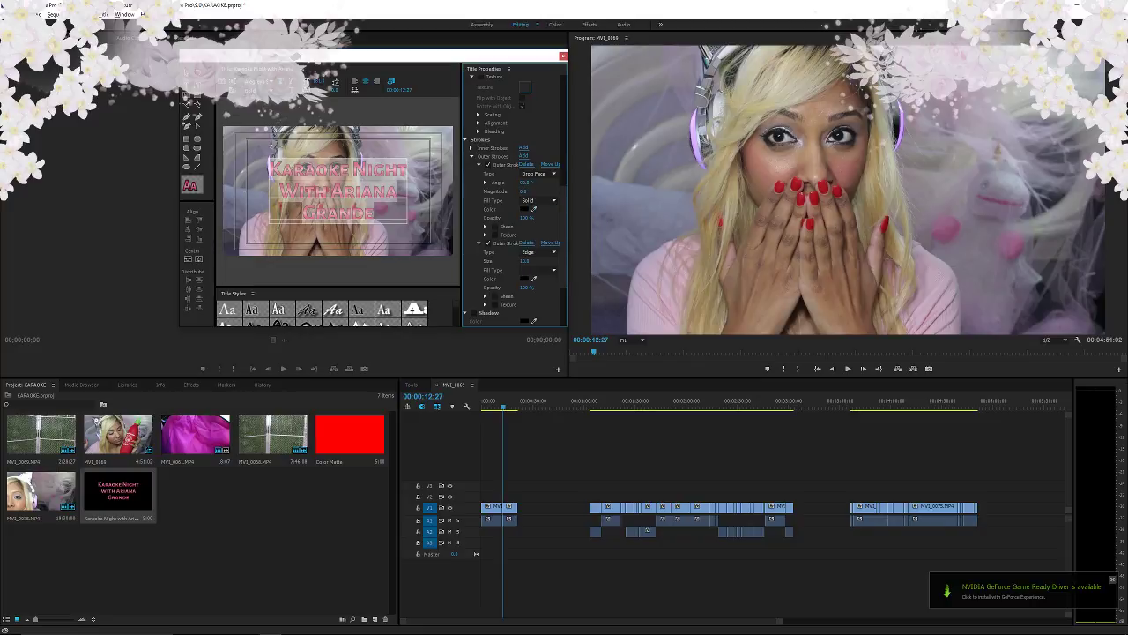
mouse_move(524, 191)
left_mouse_down()
mouse_move(558, 191)
mouse_move(536, 192)
left_mouse_up()
scroll(485, 251, "down", 2)
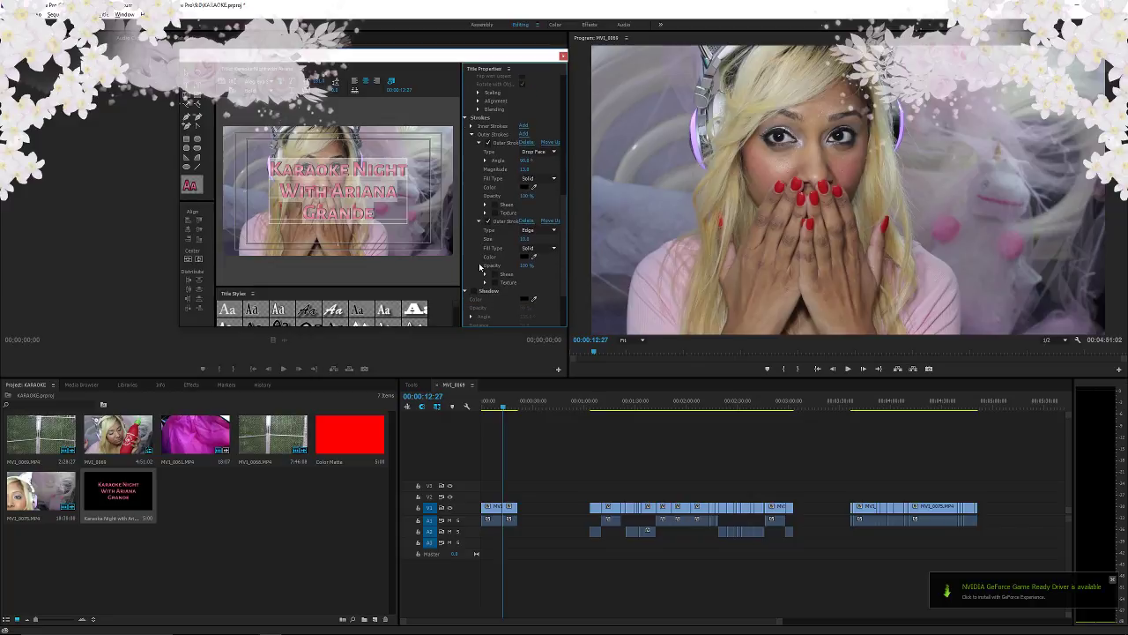
- Turn on the title text's shadow at 100% opacity and raise the opacity of the white sheen
scroll(557, 283, "down", 1)
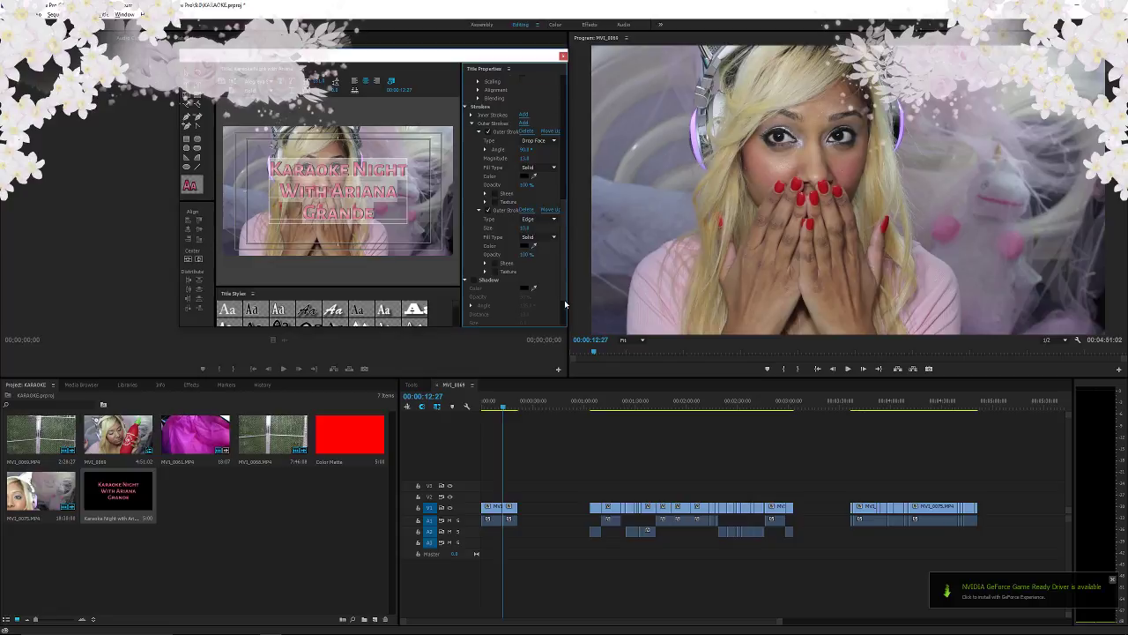
scroll(562, 304, "down", 5)
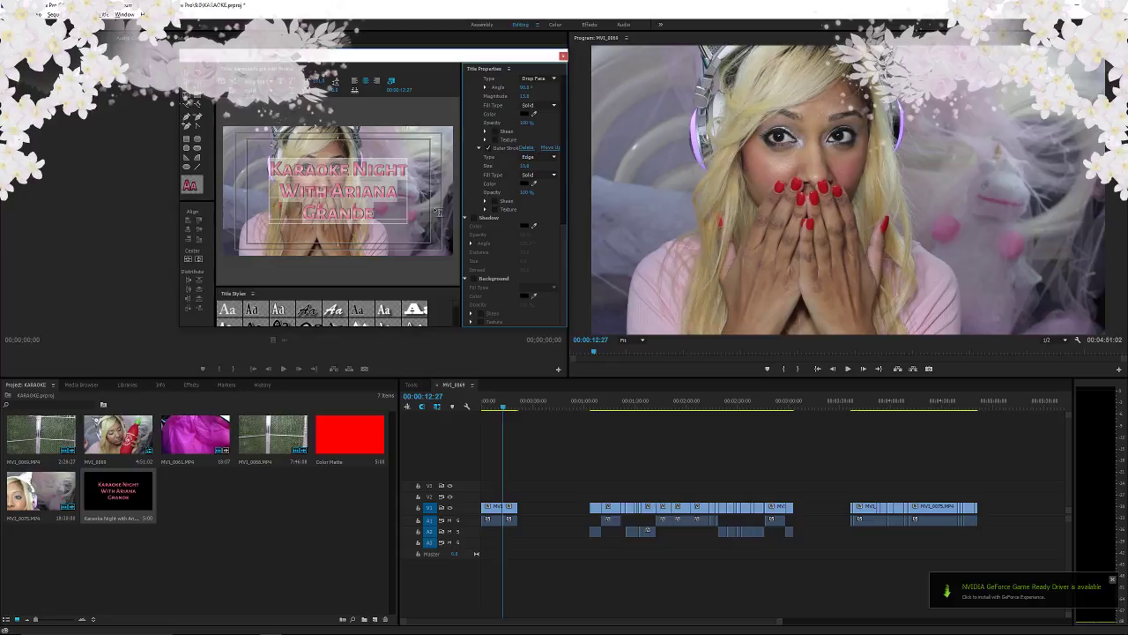
left_click(465, 217)
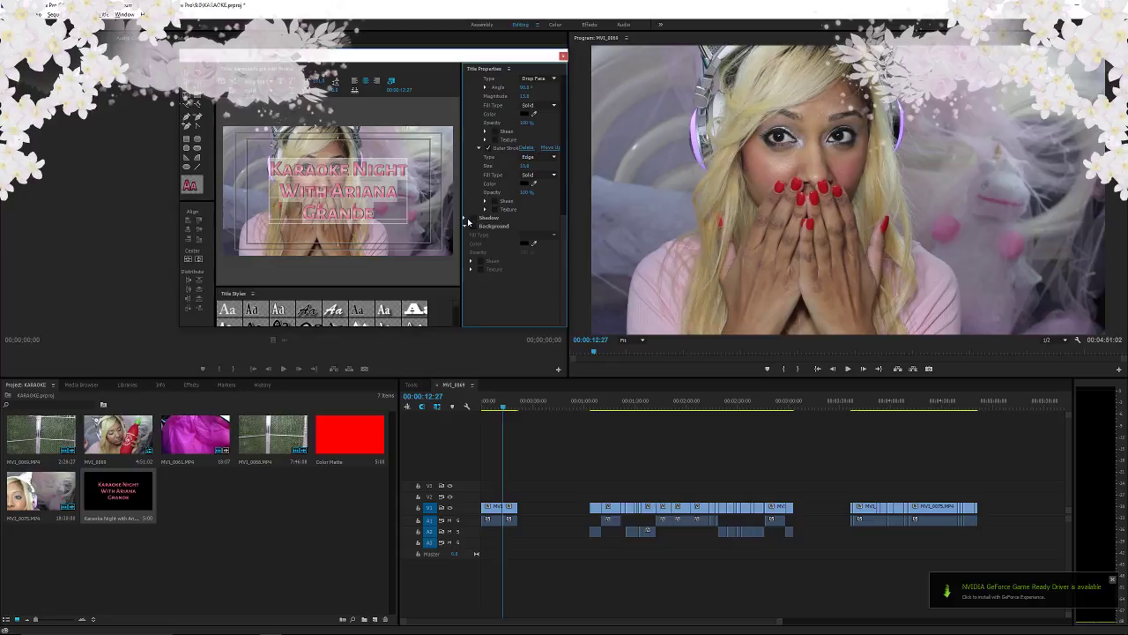
left_click(474, 218)
left_click(467, 218)
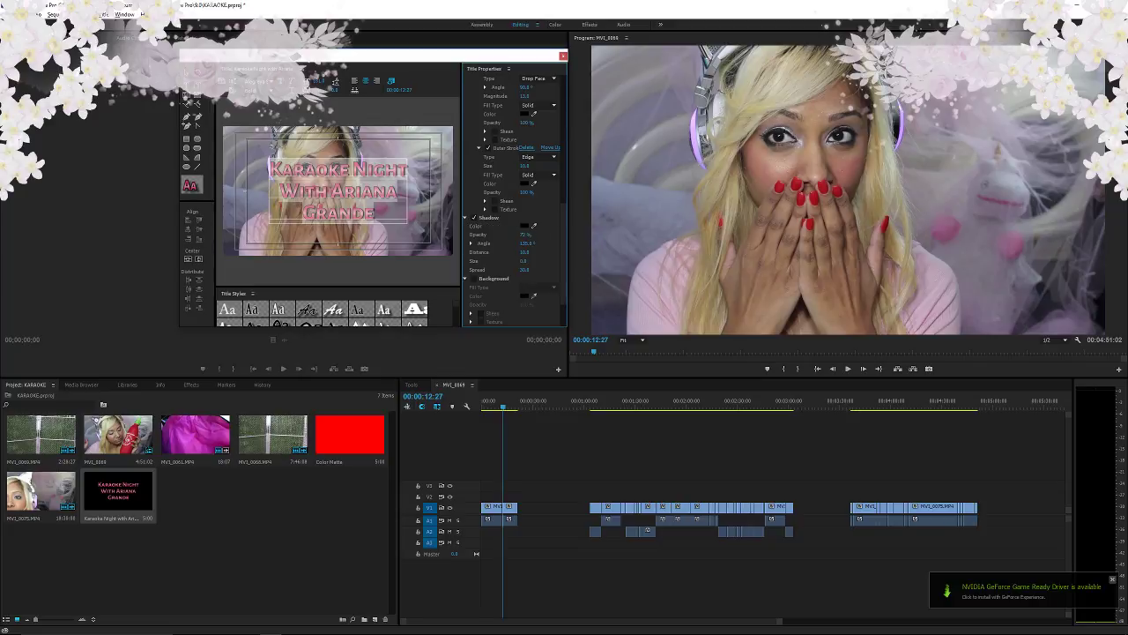
left_click_drag(525, 235, 550, 234)
left_click_drag(571, 296, 573, 182)
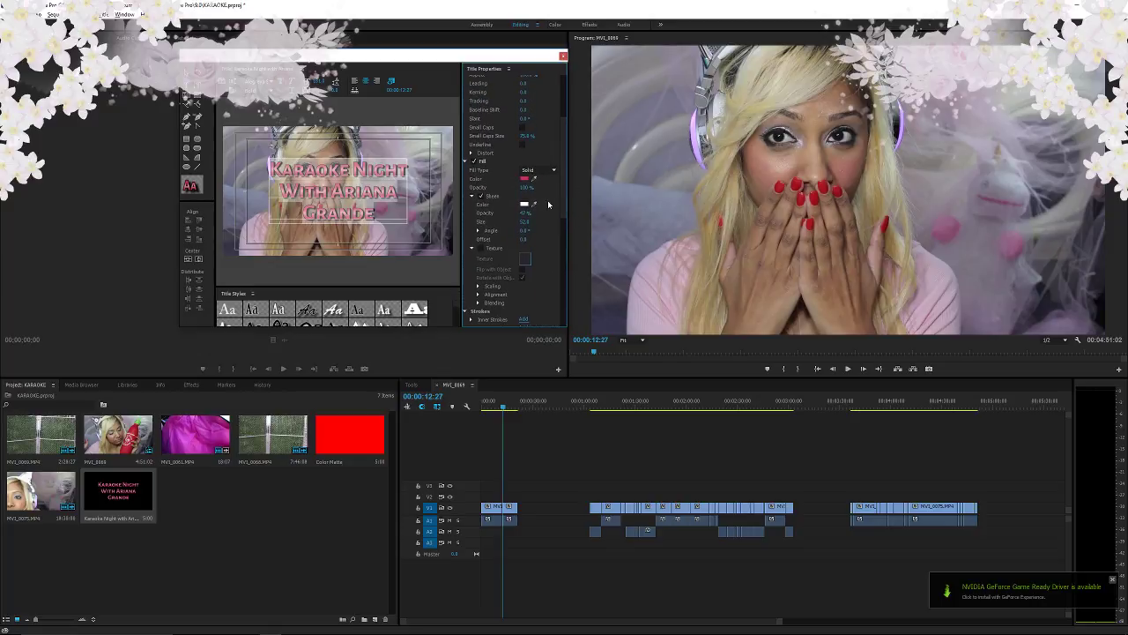
left_click_drag(525, 214, 533, 213)
- Try darker crimson shades as the title text's fill color
left_click(526, 180)
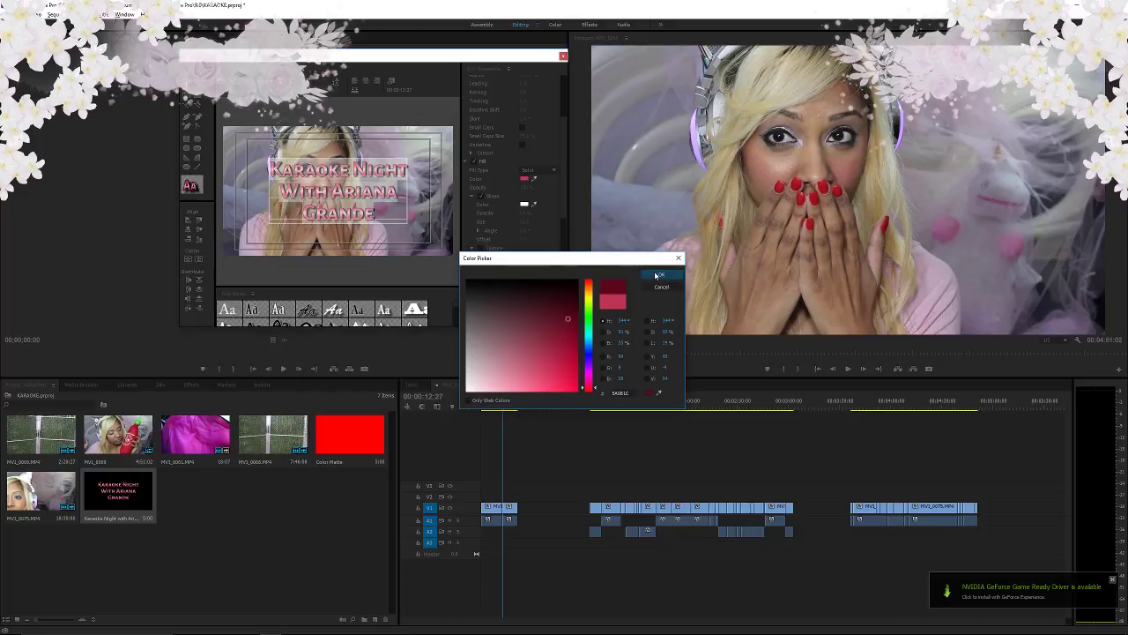
left_click(660, 274)
left_click(526, 179)
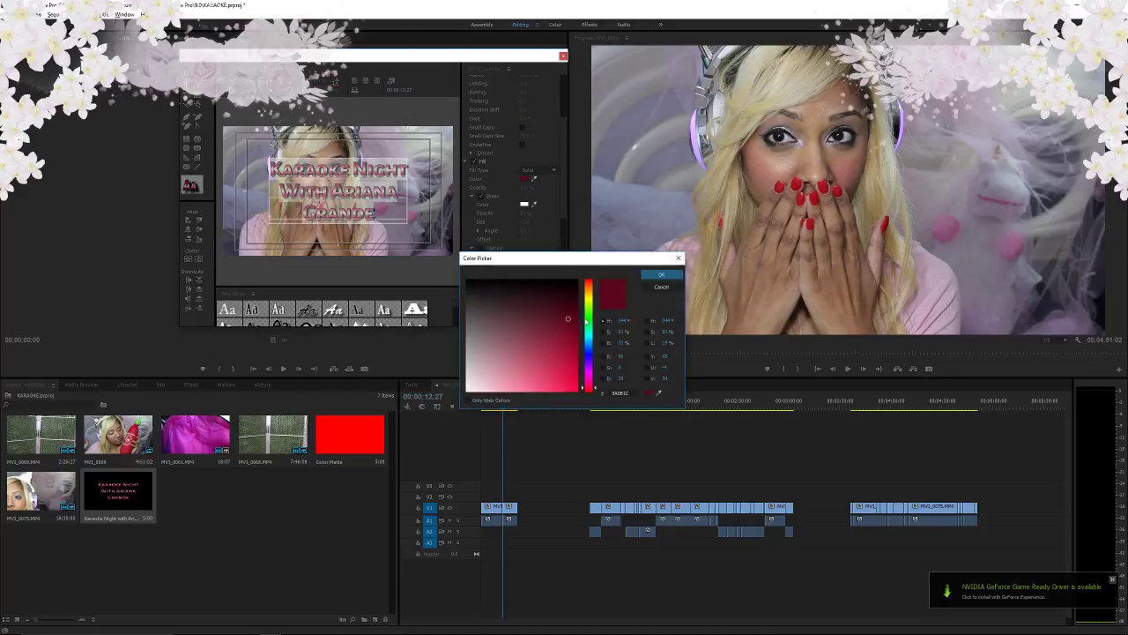
left_click(572, 345)
left_click(662, 274)
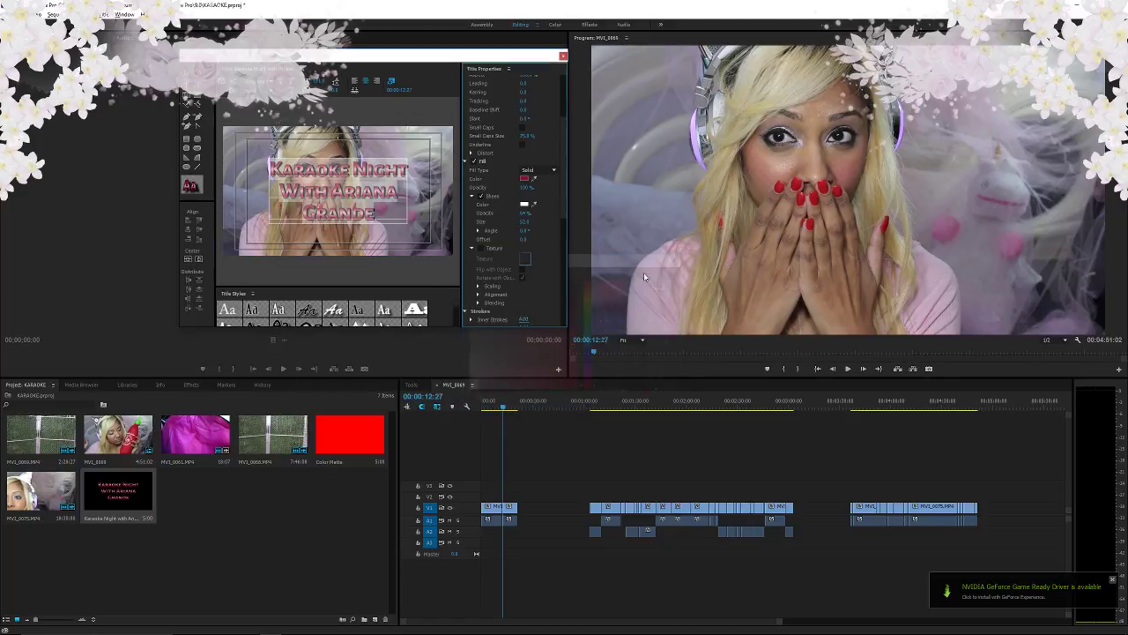
- Change the title text's fill color to a vivid blue-violet purple
left_click(526, 178)
mouse_move(589, 383)
left_mouse_down()
mouse_move(591, 350)
mouse_move(589, 361)
left_mouse_up()
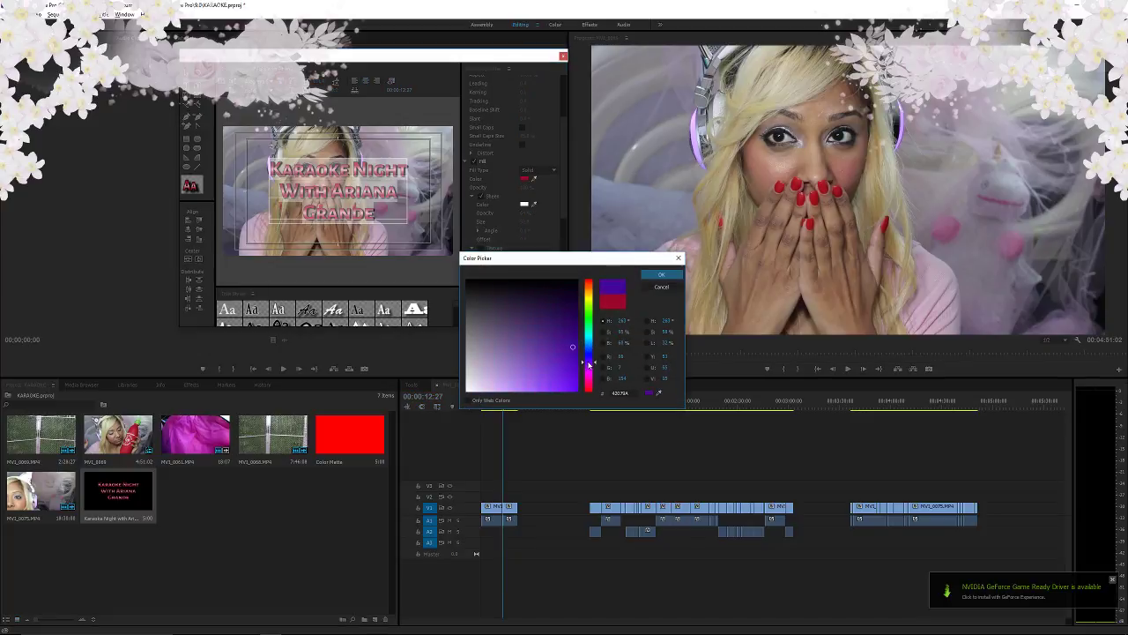
left_click(570, 376)
left_click(661, 274)
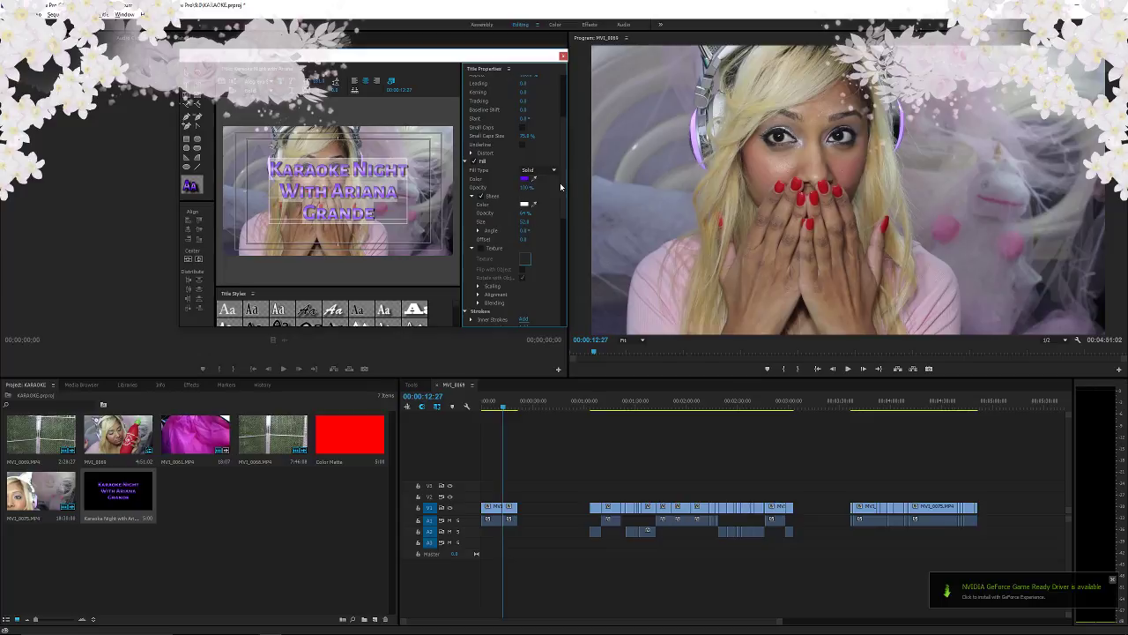
- Try a black Drop Face inner stroke on the title text with an increased magnitude
scroll(566, 178, "up", 5)
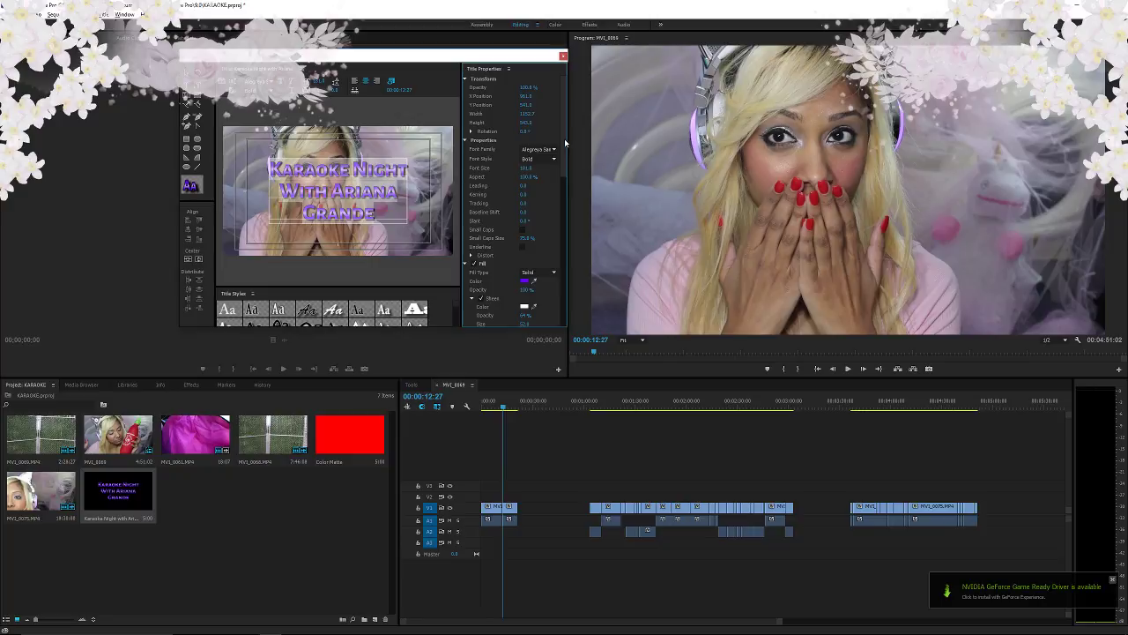
scroll(565, 141, "down", 5)
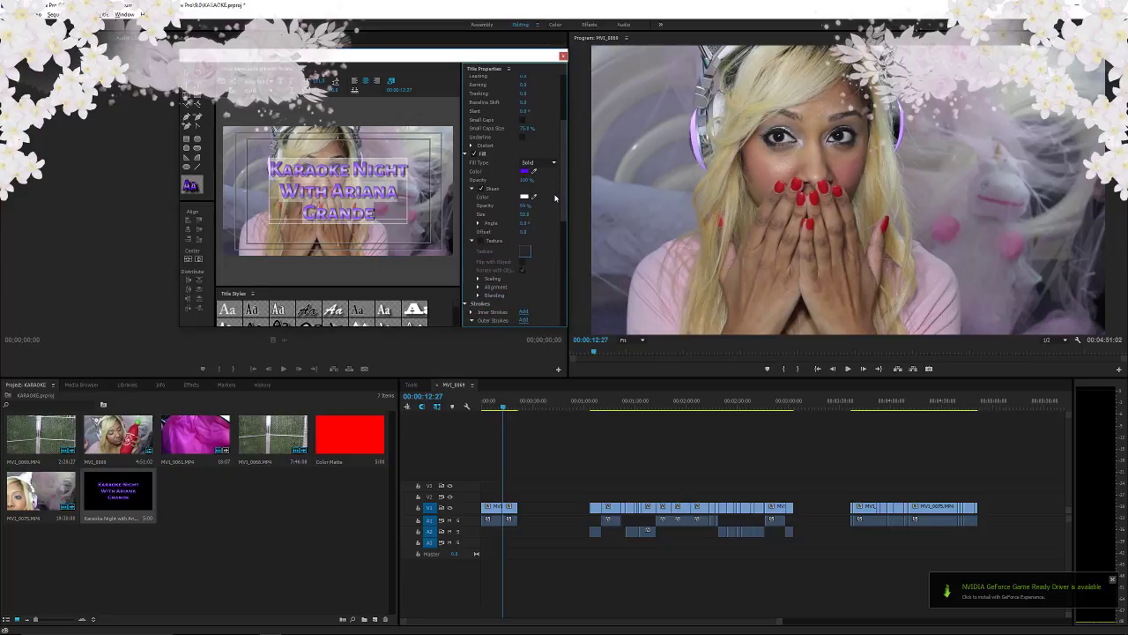
scroll(555, 200, "down", 1)
scroll(554, 204, "down", 5)
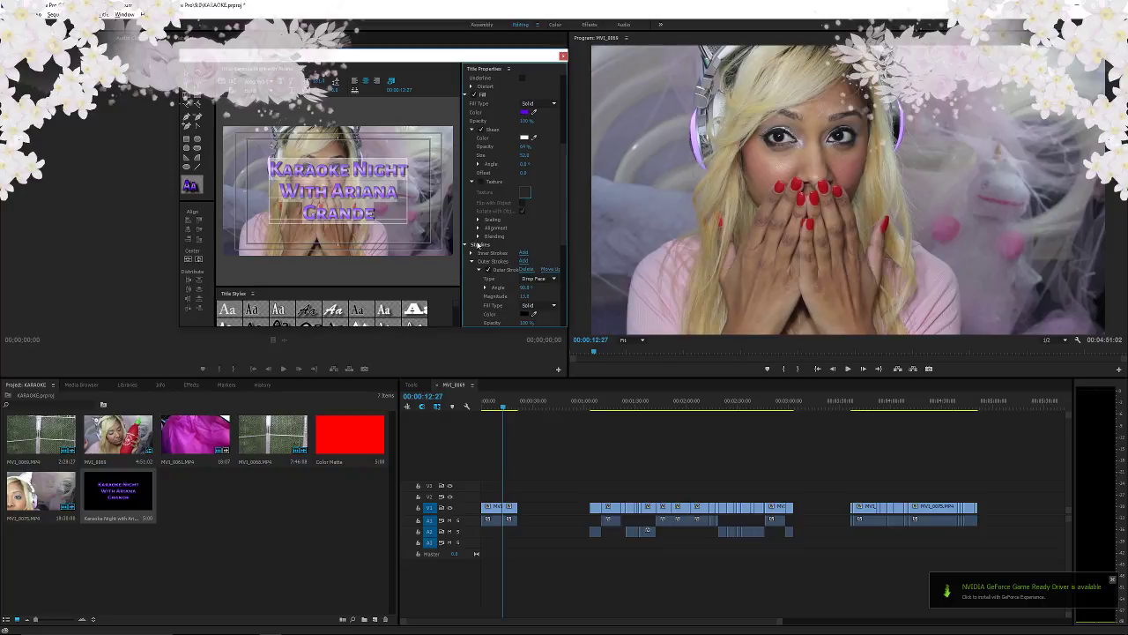
scroll(479, 244, "down", 2)
scroll(478, 238, "up", 1)
left_click(478, 229)
scroll(480, 233, "down", 1)
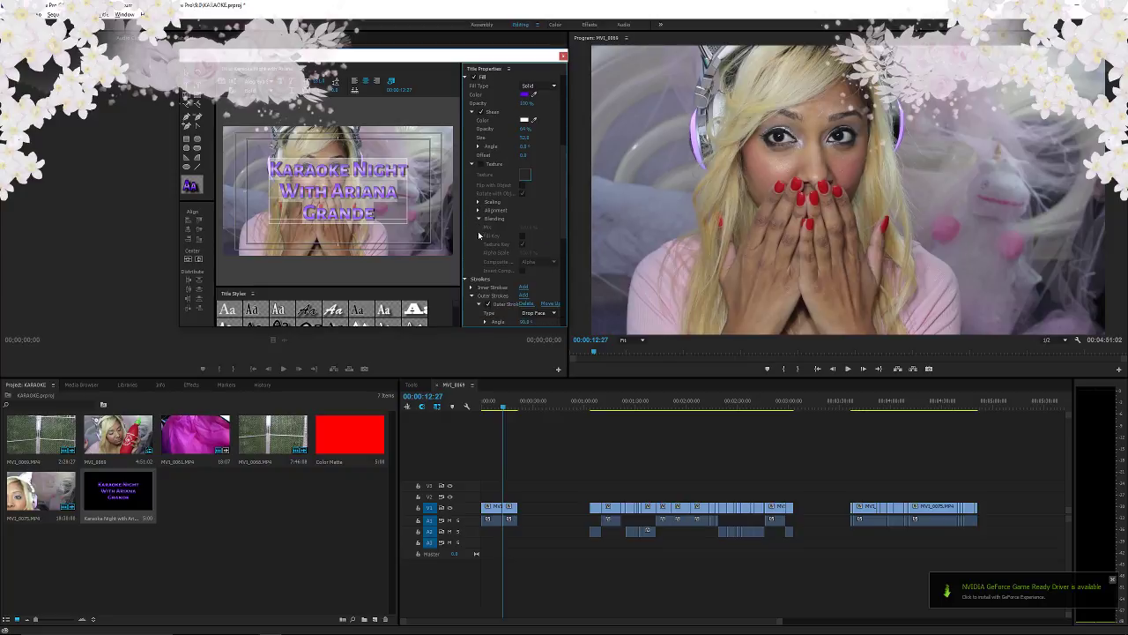
scroll(476, 247, "down", 3)
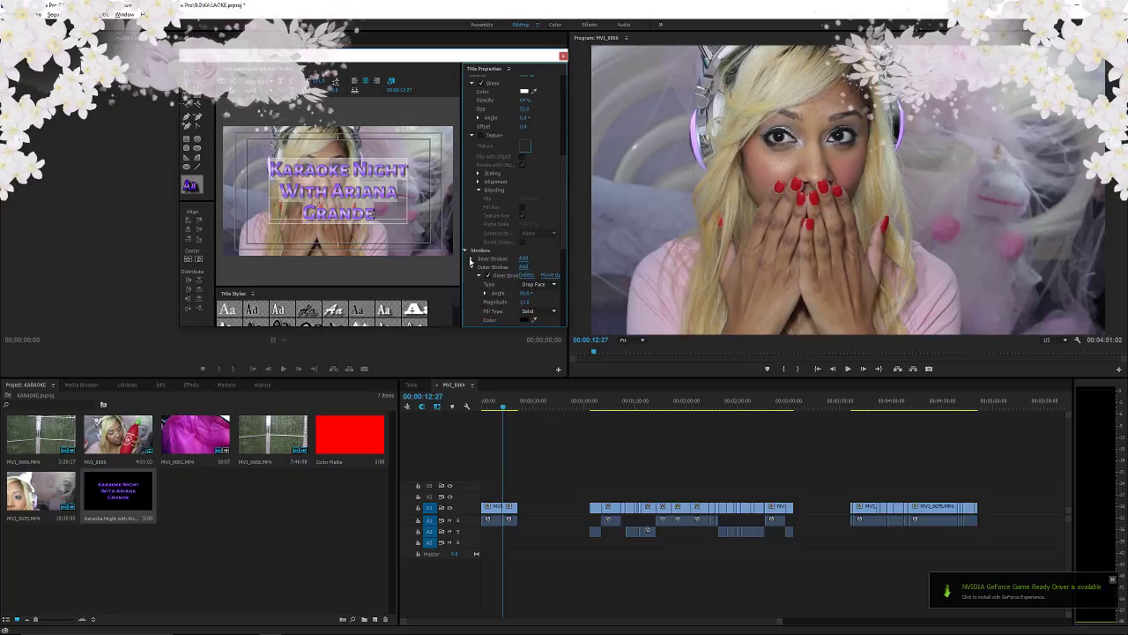
left_click(523, 257)
scroll(515, 265, "down", 1)
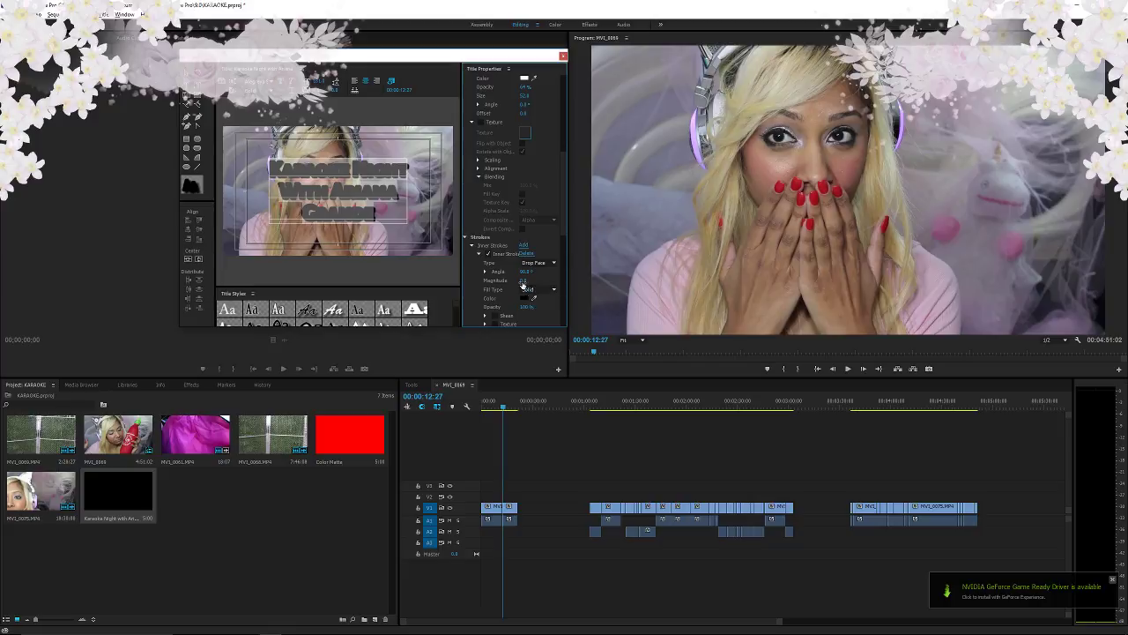
left_click_drag(524, 281, 578, 280)
left_click(485, 254)
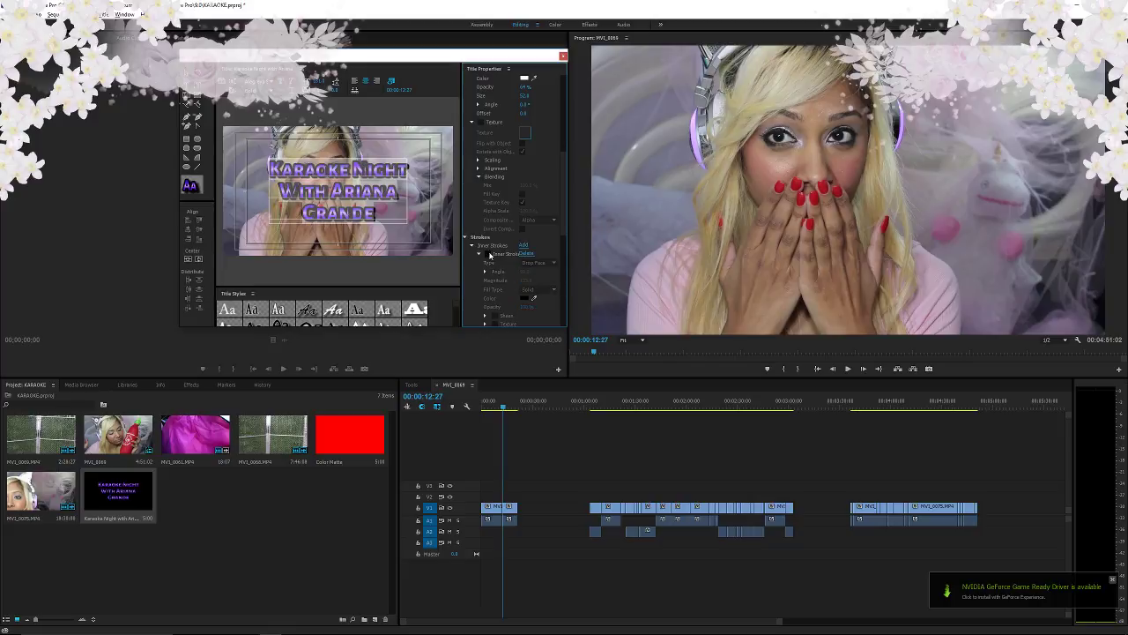
- Delete the inner stroke and both outer strokes from the title text
scroll(483, 242, "down", 1)
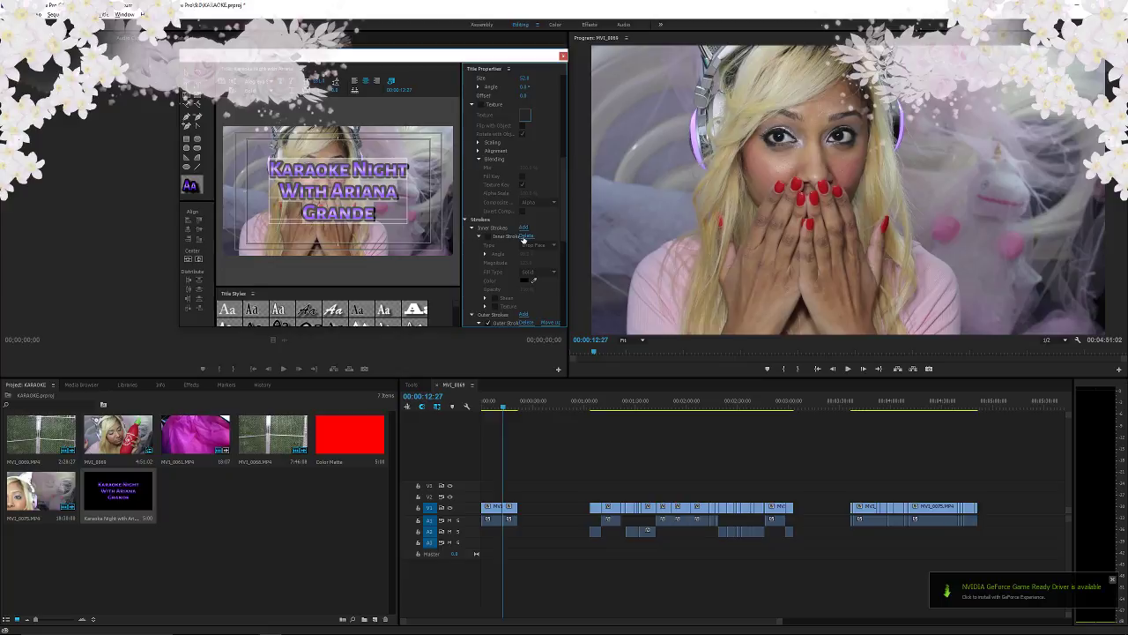
left_click(526, 237)
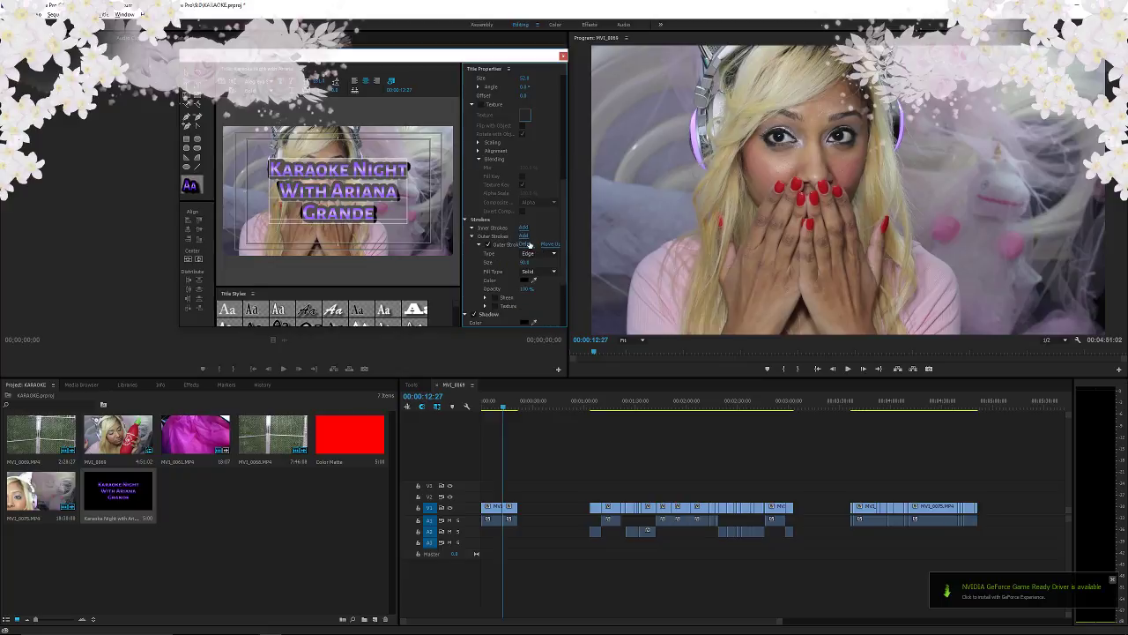
left_click(529, 245)
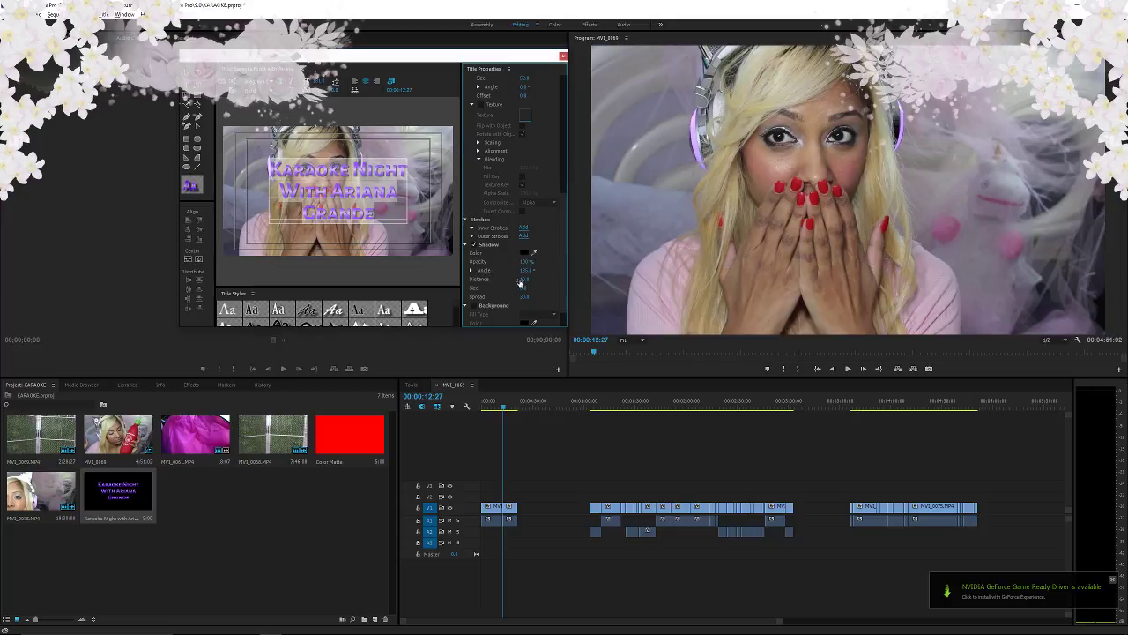
- Increase the distance, size and spread of the title text's shadow
left_click_drag(524, 280, 565, 289)
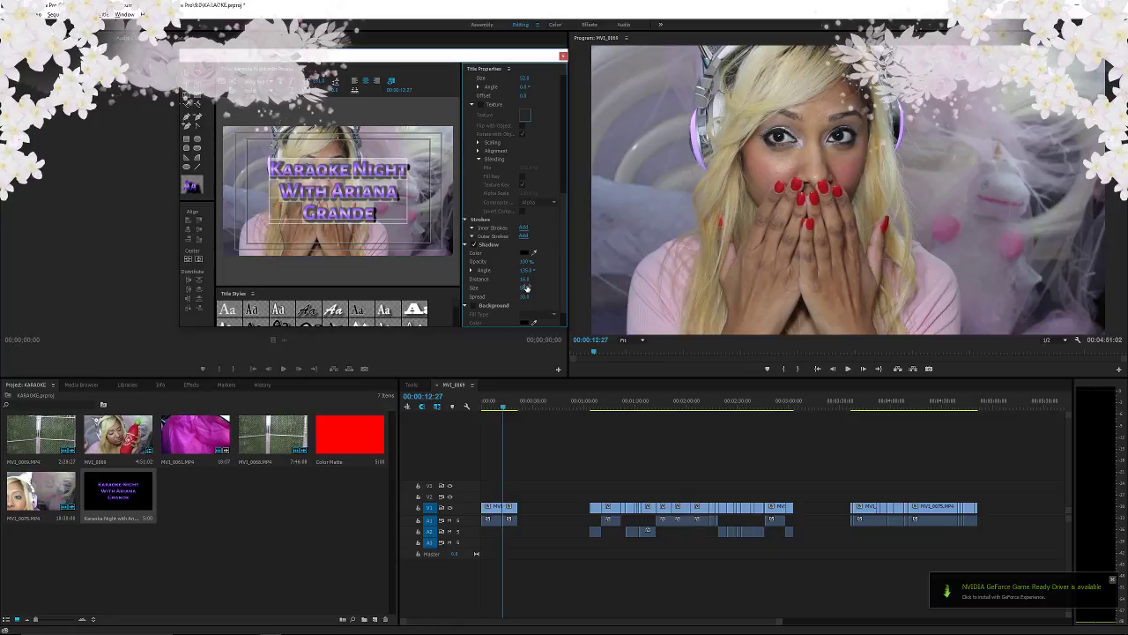
left_click_drag(524, 297, 585, 297)
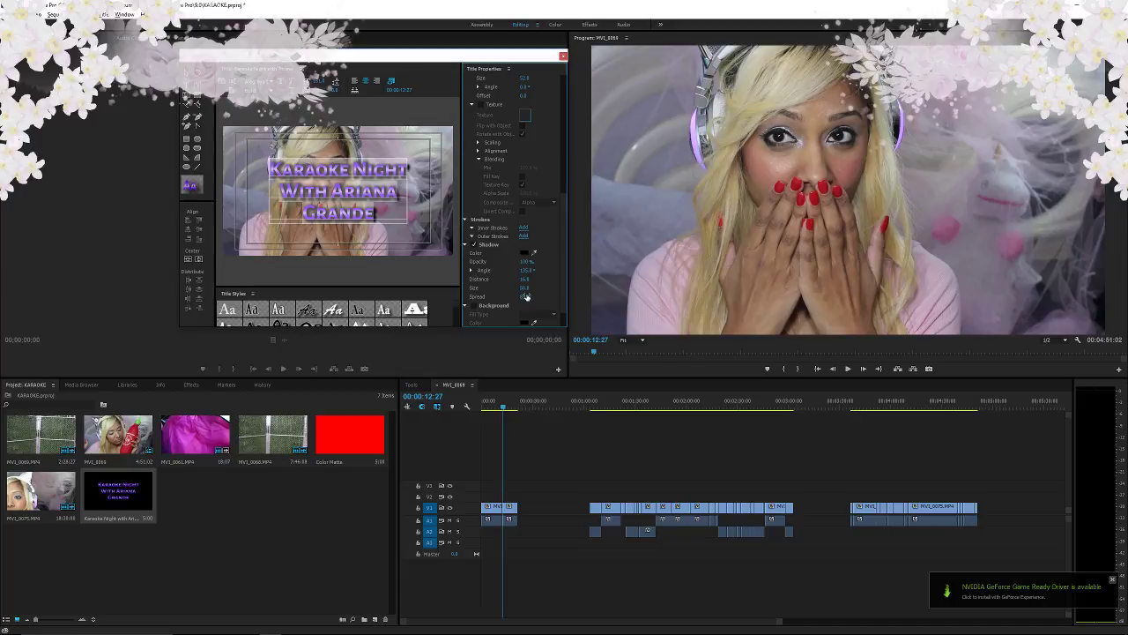
- Try a background with a Linear Gradient fill behind the title text
scroll(506, 288, "down", 3)
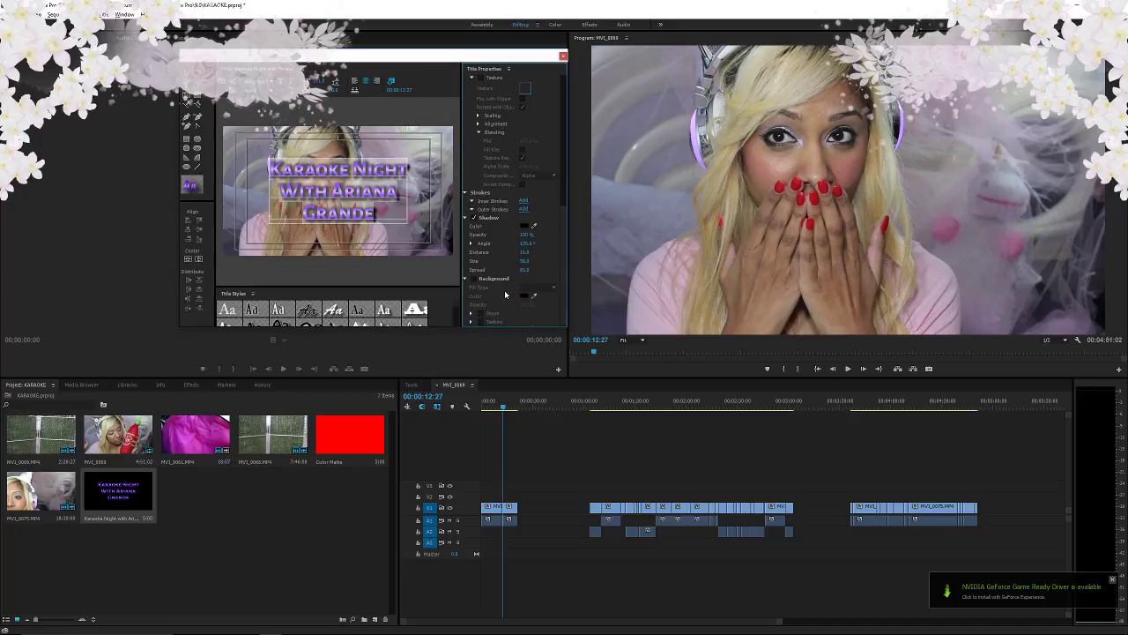
left_click(474, 278)
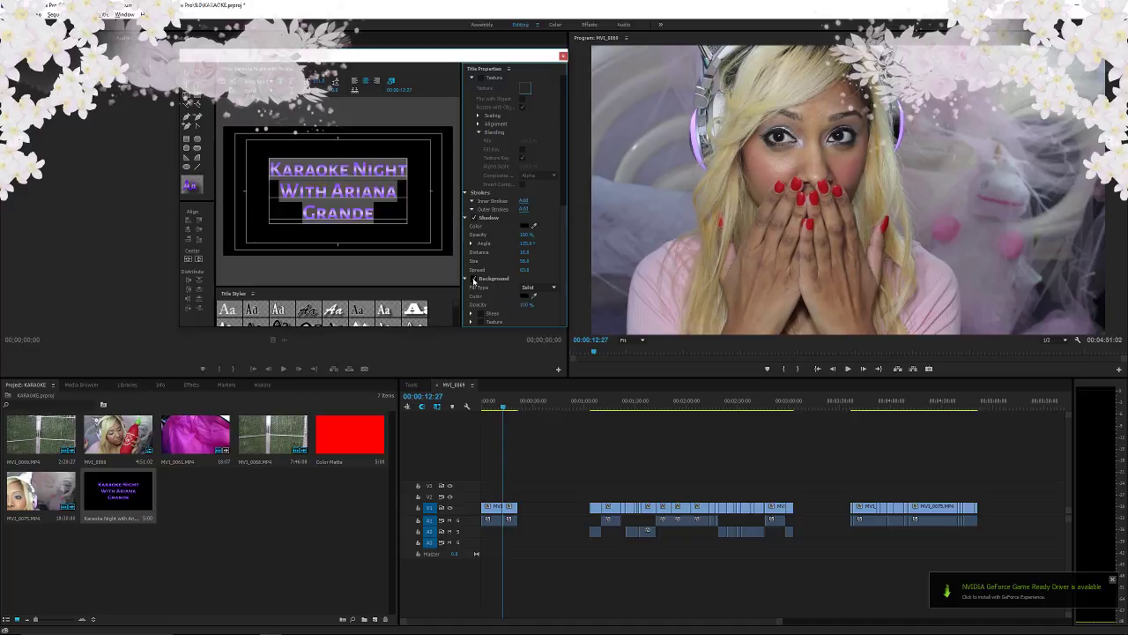
left_click(536, 288)
left_click(540, 304)
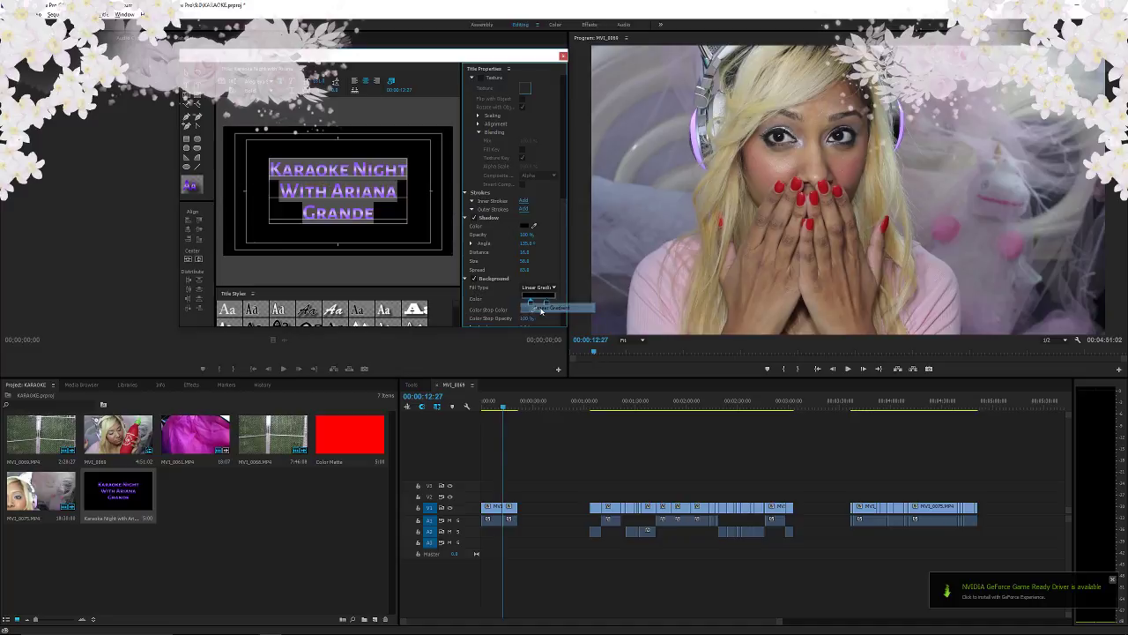
double_click(541, 304)
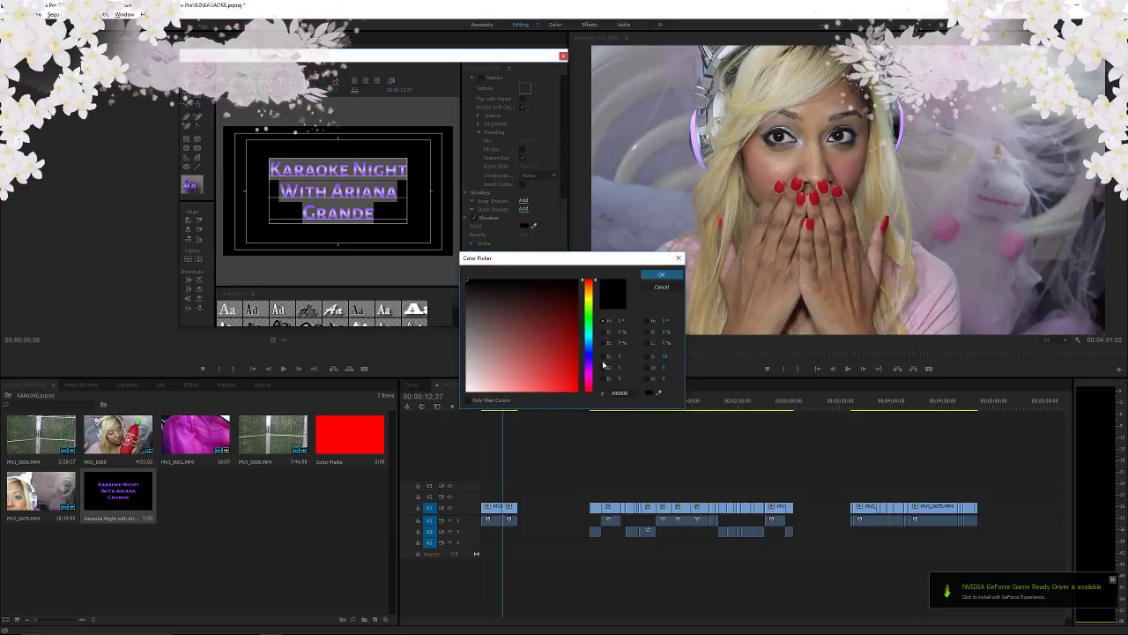
left_click(661, 288)
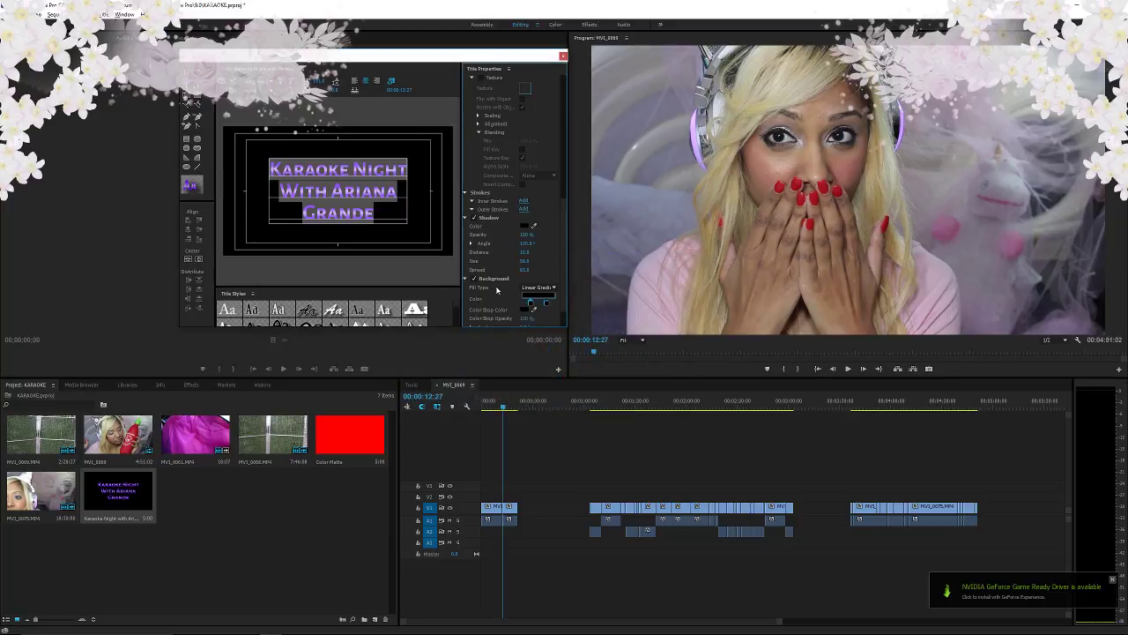
left_click(475, 280)
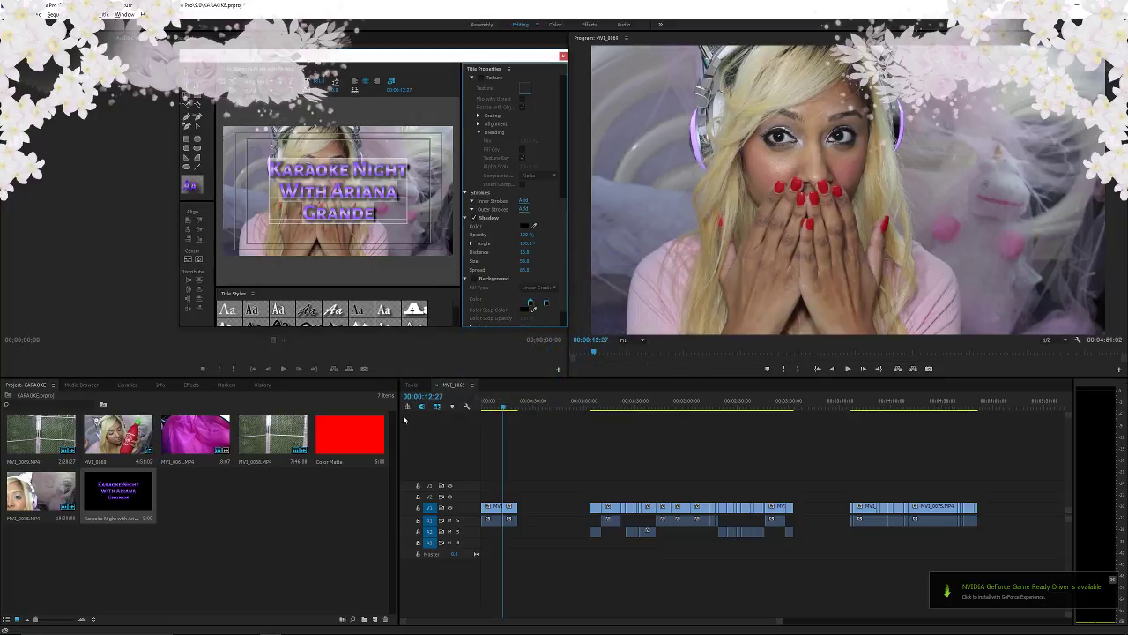
- Shift the last clip of the opening teaser later on the timeline to leave a gap before it
left_click(512, 509)
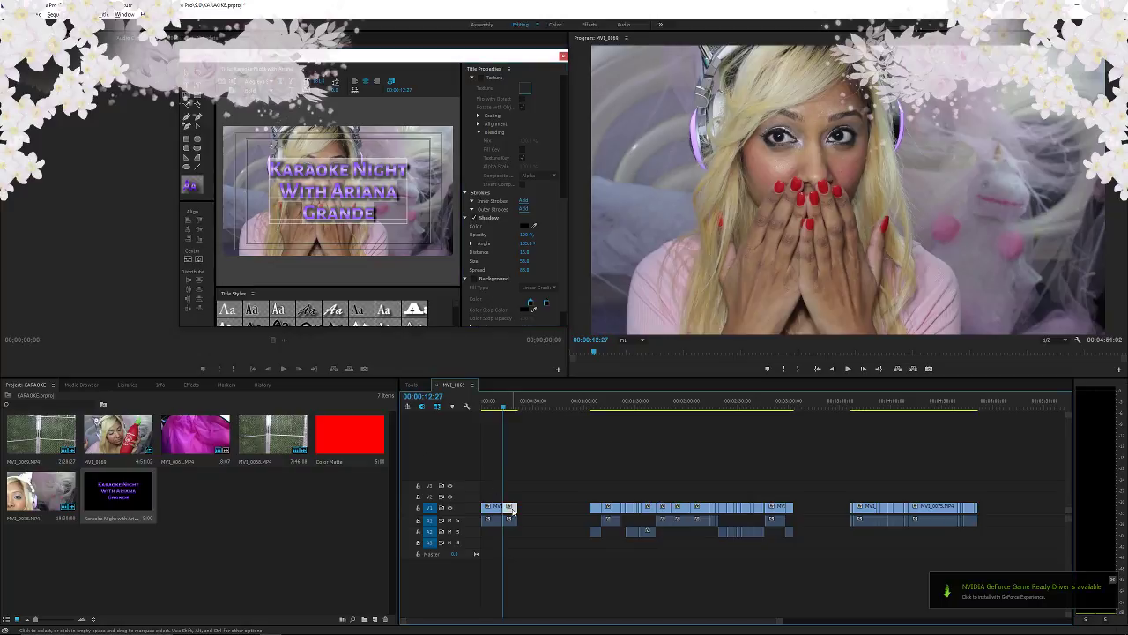
mouse_move(513, 508)
left_mouse_down()
mouse_move(545, 509)
mouse_move(510, 511)
mouse_move(527, 511)
left_mouse_up()
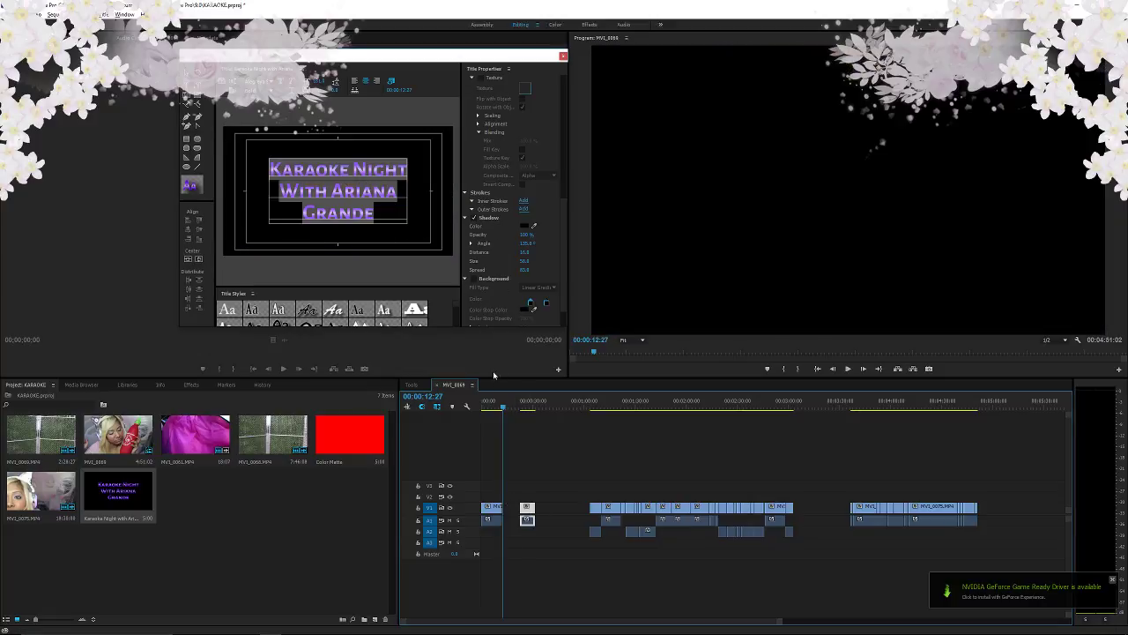
- Try a medium blue fill color on the title text
scroll(520, 263, "down", 3)
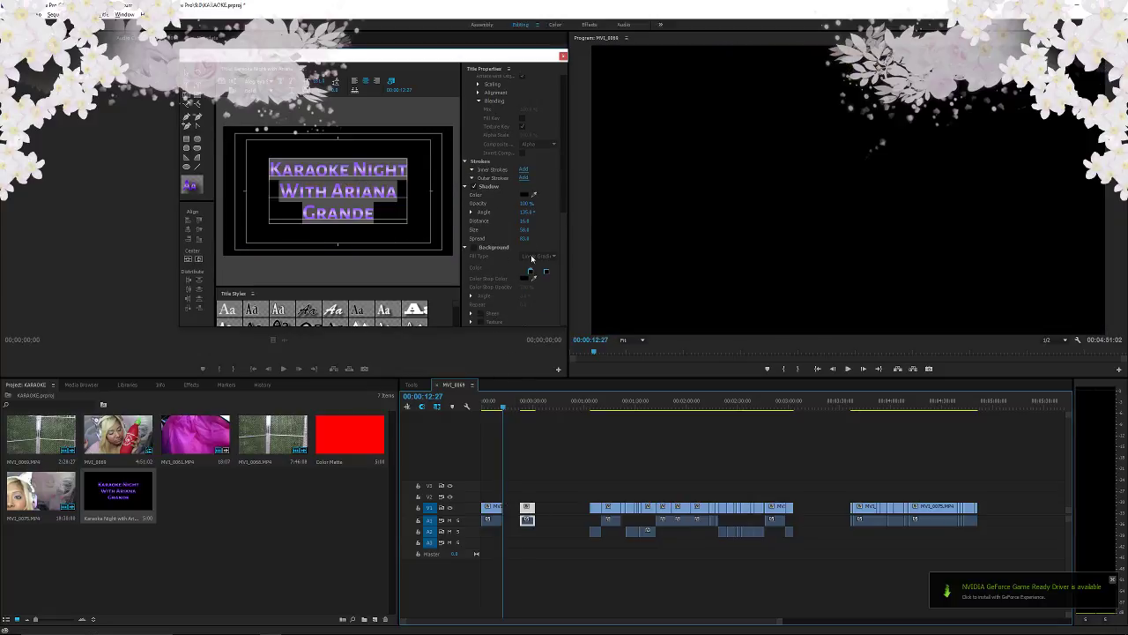
scroll(518, 247, "up", 5)
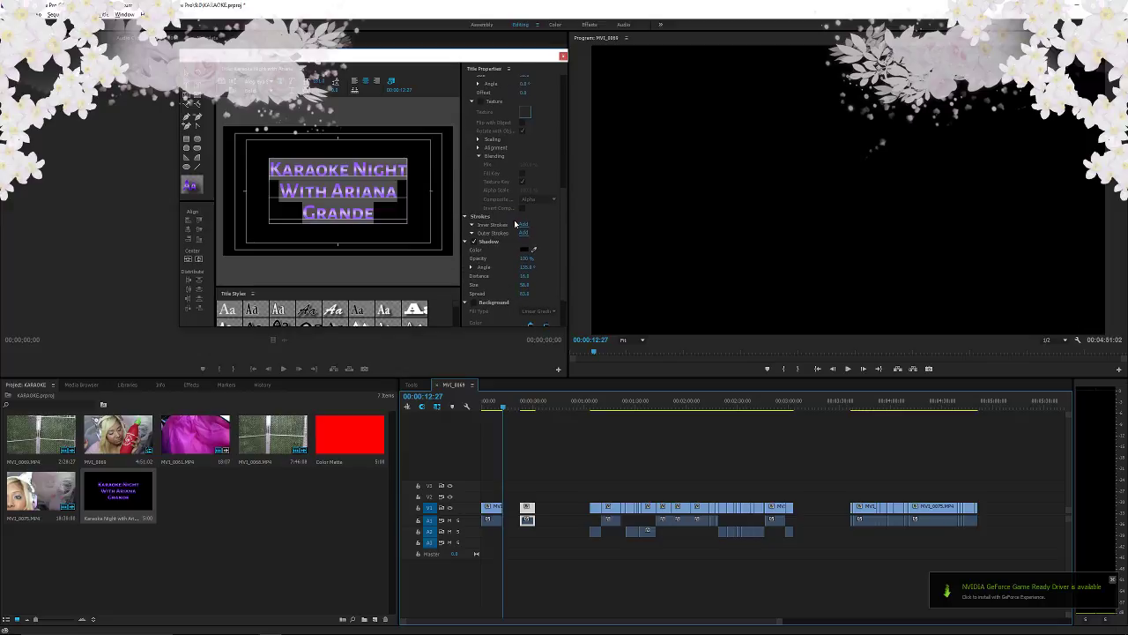
scroll(515, 221, "down", 7)
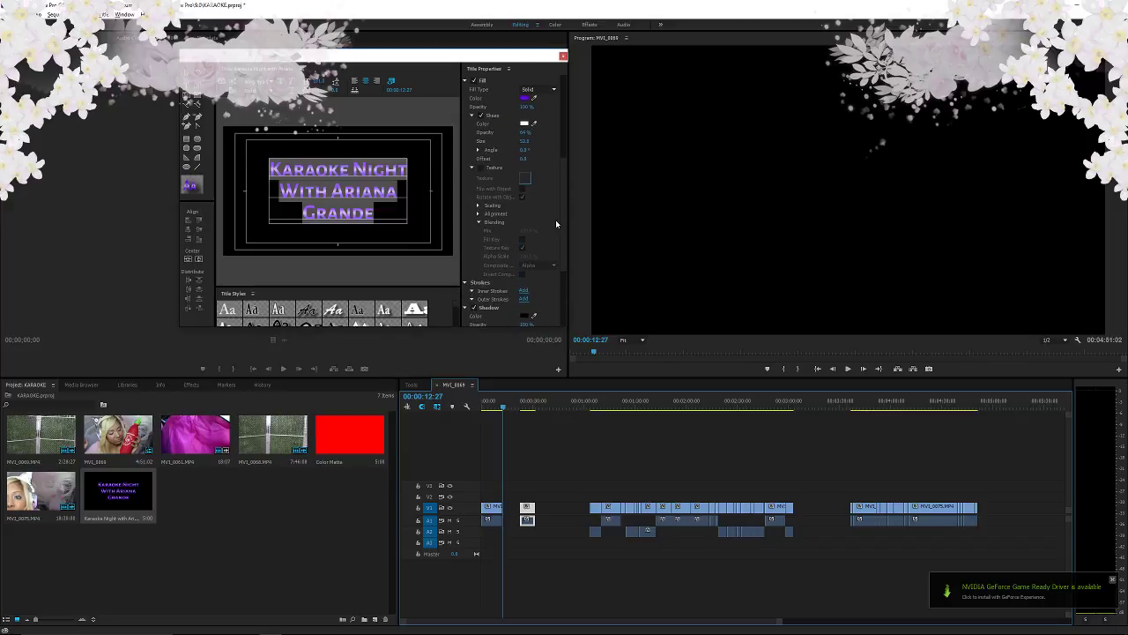
left_click(572, 199)
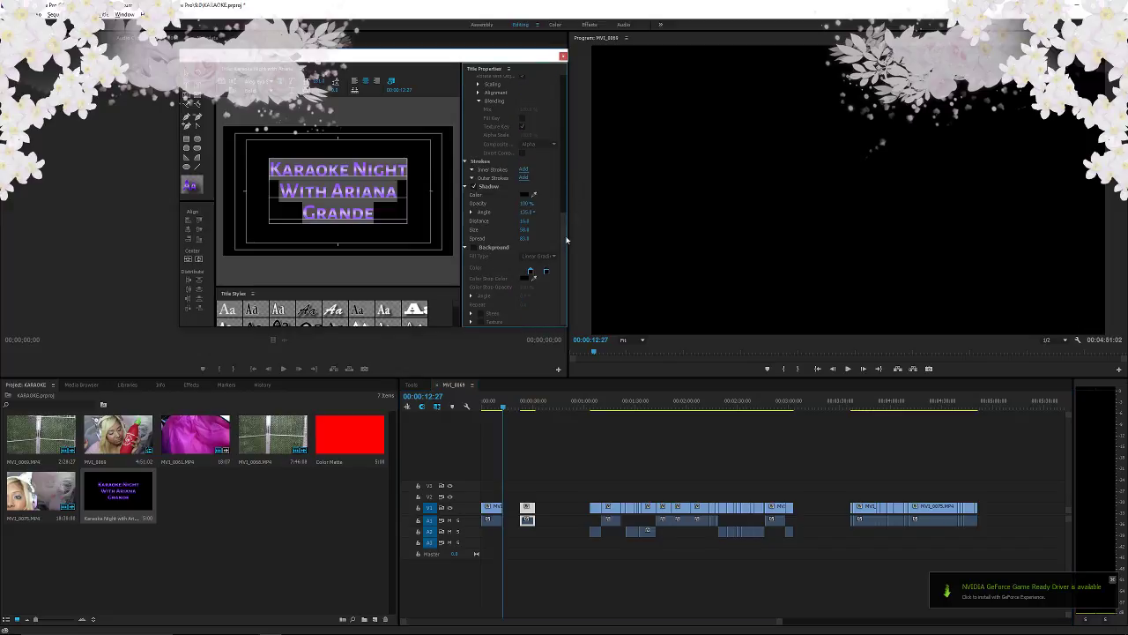
left_click_drag(568, 228, 589, 135)
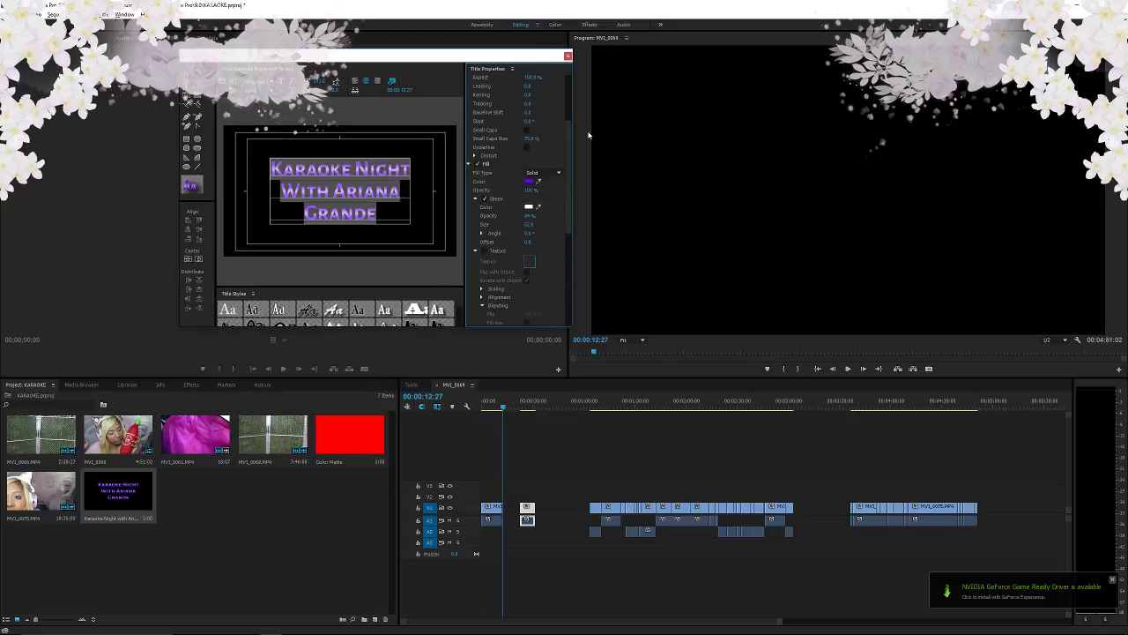
left_click(529, 181)
left_click(589, 337)
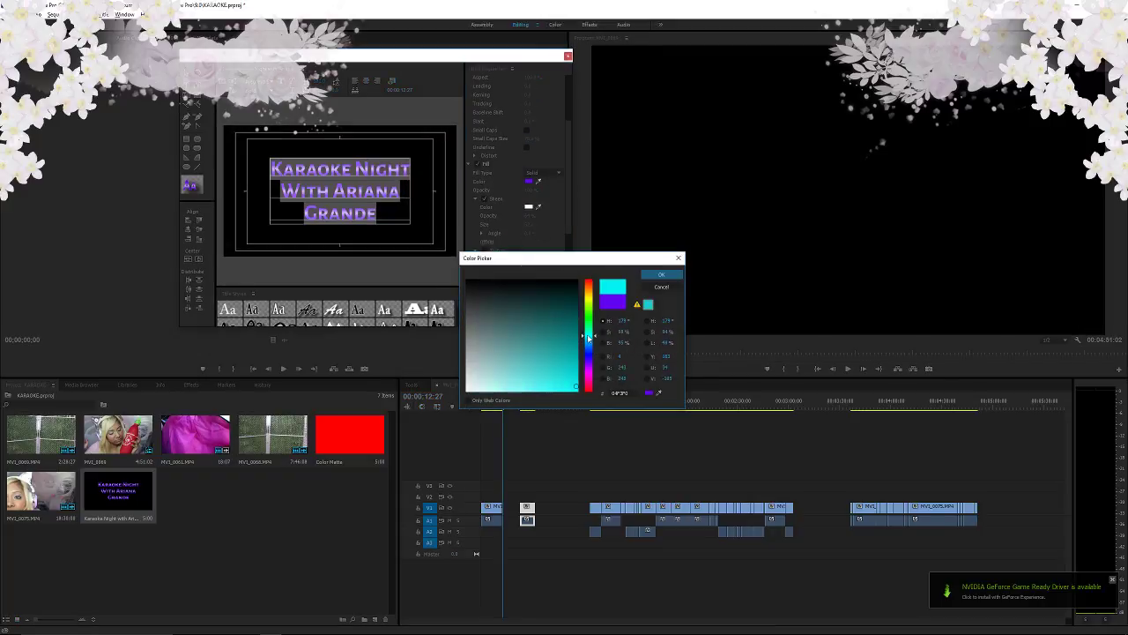
left_click(587, 357)
left_click(590, 342)
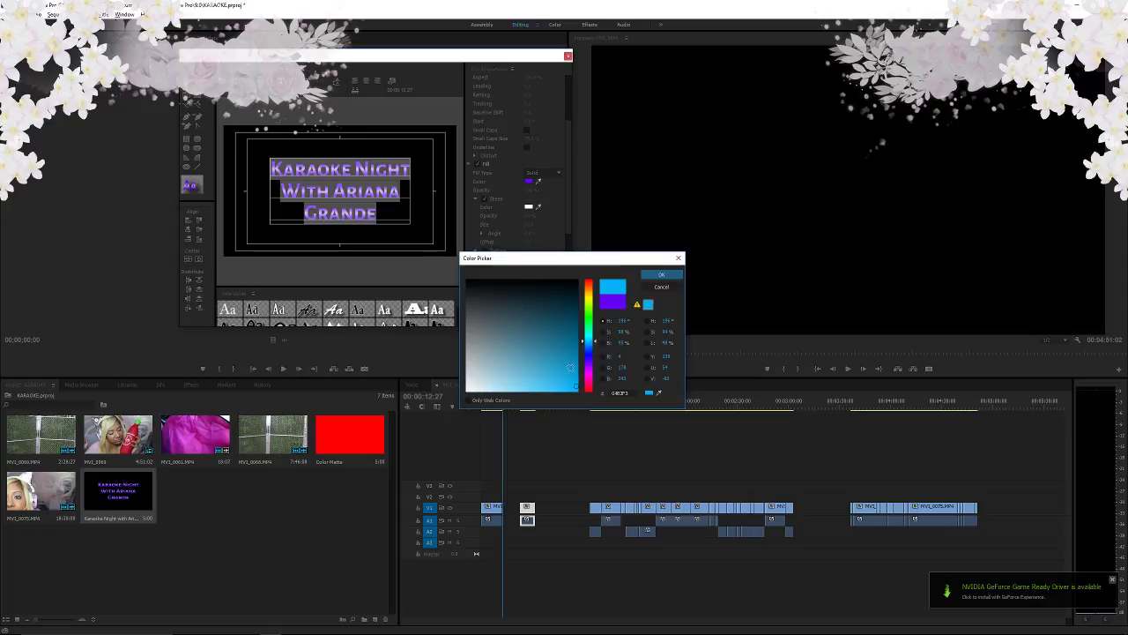
left_click(563, 379)
left_click_drag(562, 379, 568, 352)
left_click(661, 274)
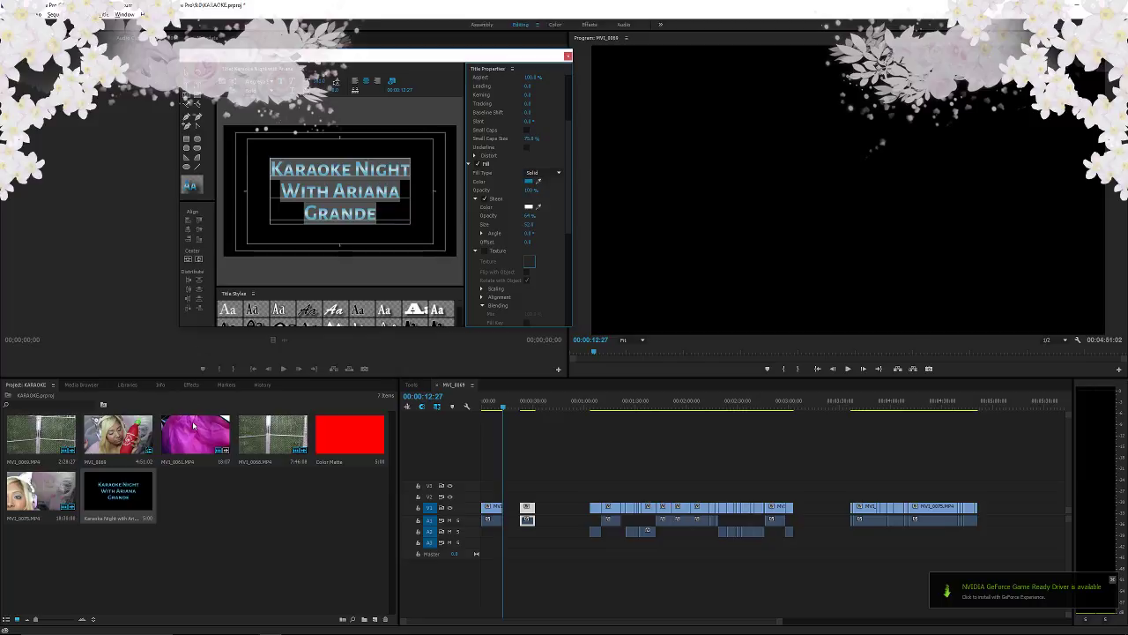
- Place the magenta fabric clip on V2 over the gap and enlarge it until the fabric fills the frame
left_click_drag(193, 425, 520, 499)
left_click(514, 403)
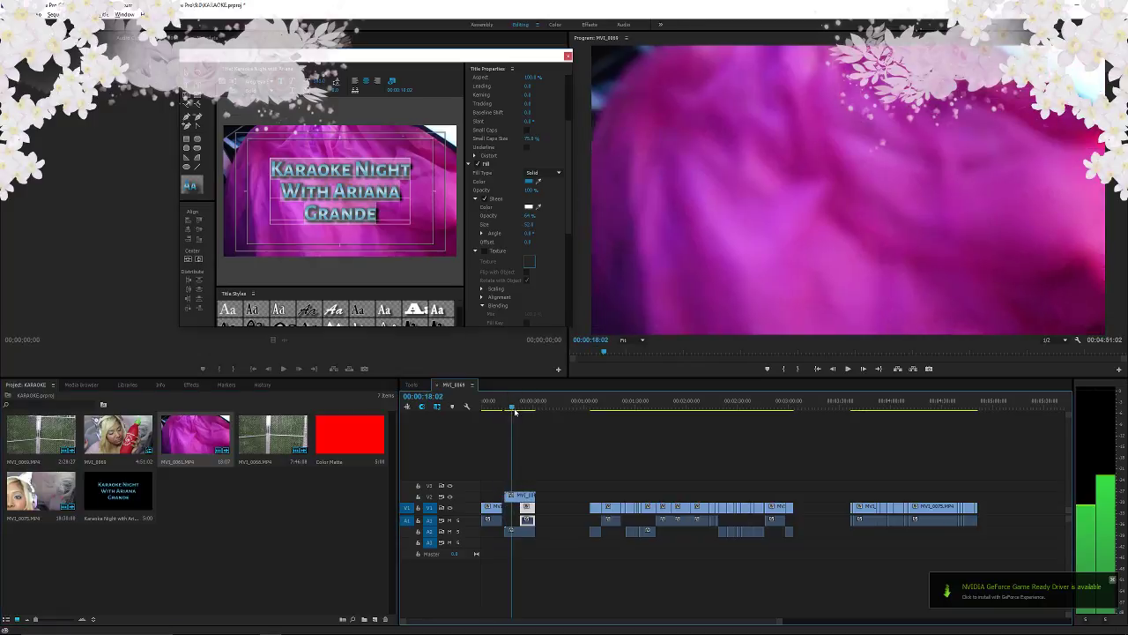
left_click(833, 217)
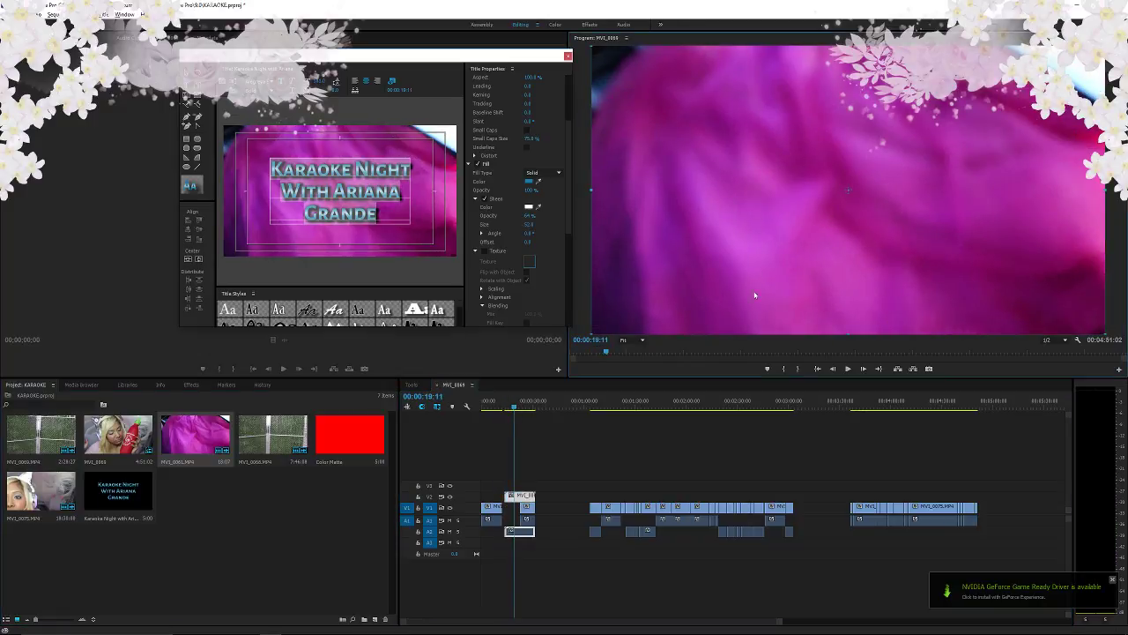
left_click_drag(755, 295, 825, 225)
left_click_drag(666, 264, 586, 340)
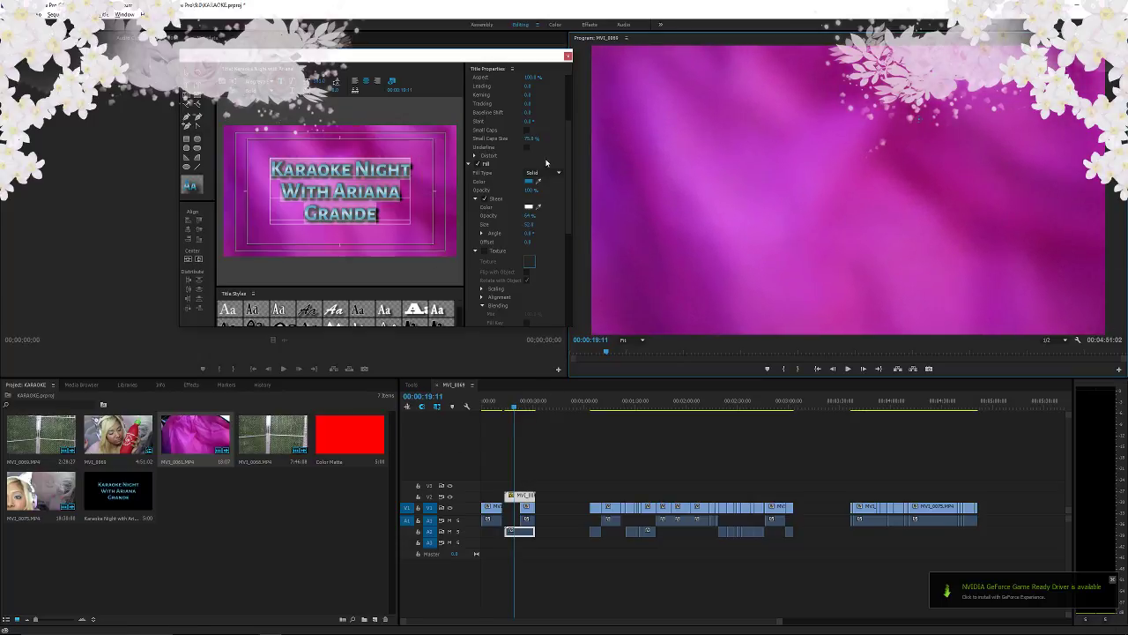
- Try a gold and a green fill color on the title text against the magenta fabric
left_click(528, 181)
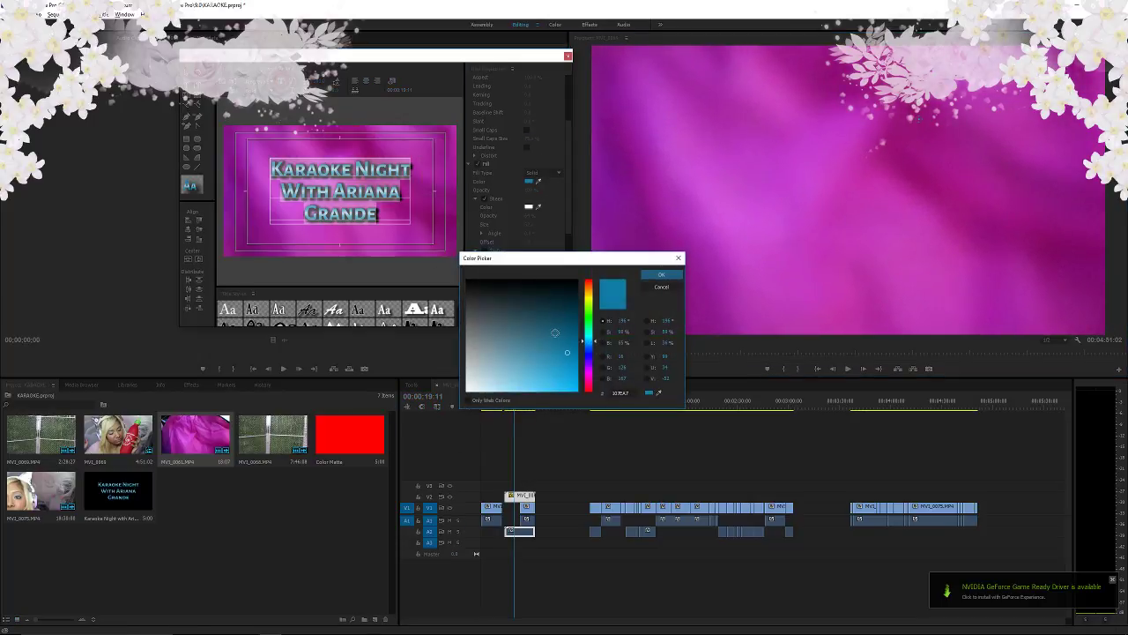
left_click_drag(594, 331, 592, 294)
left_click(661, 274)
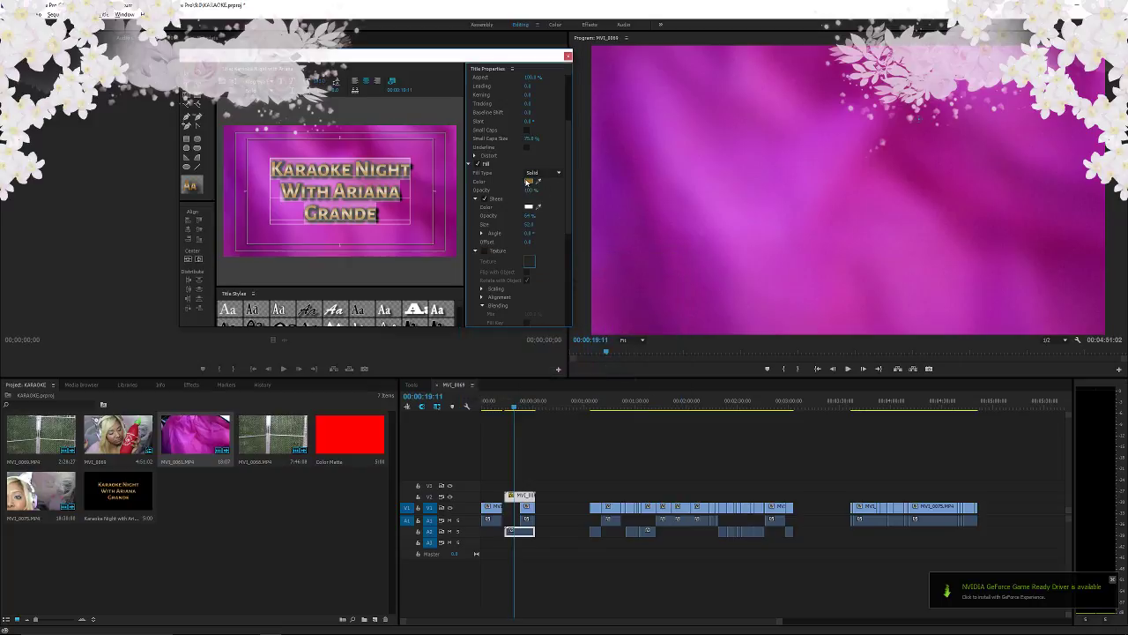
left_click(528, 182)
mouse_move(535, 311)
left_mouse_down()
mouse_move(529, 281)
mouse_move(579, 333)
mouse_move(561, 338)
mouse_move(565, 354)
mouse_move(571, 328)
left_mouse_up()
left_click(588, 320)
left_click(654, 275)
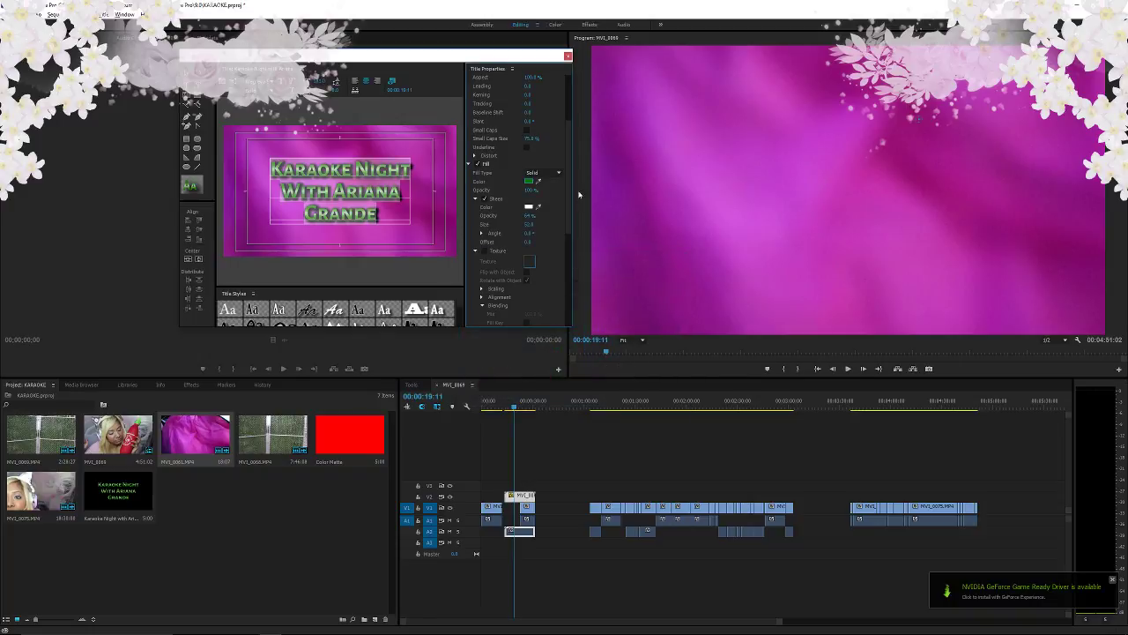
- Try a dark blue and a light periwinkle fill color on the title text
left_click(527, 183)
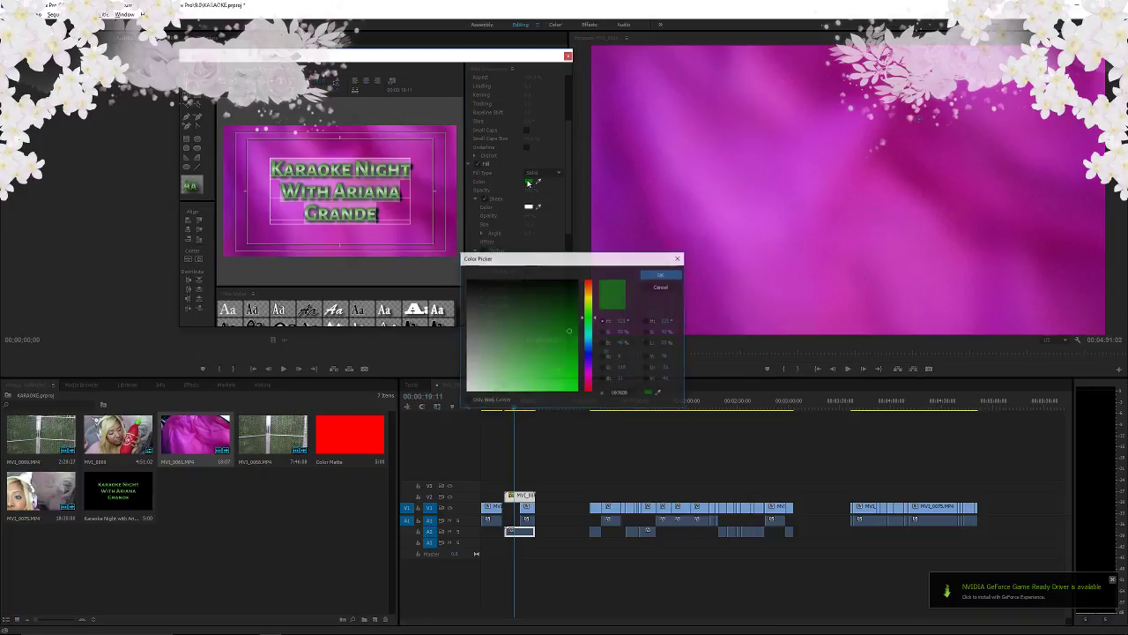
left_click(587, 351)
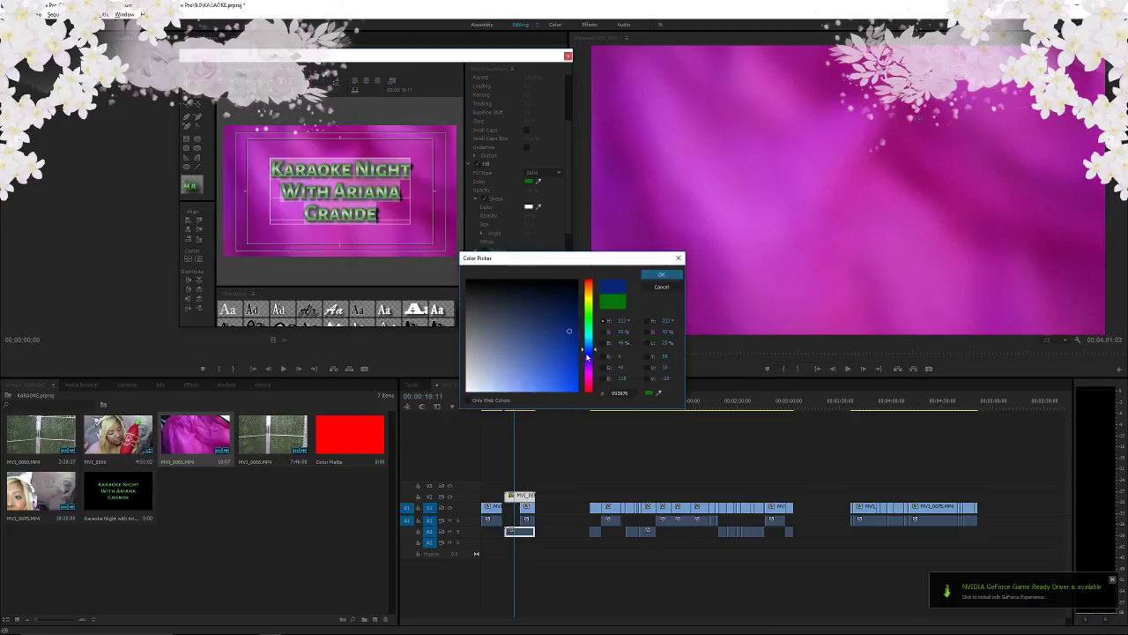
left_click(653, 275)
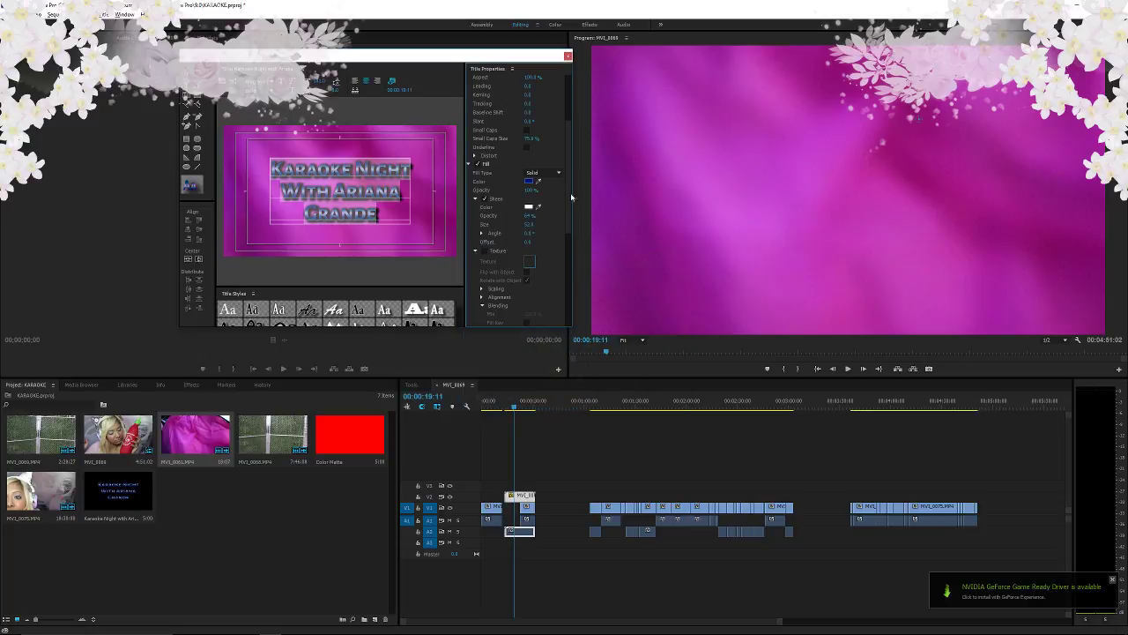
left_click(530, 183)
left_click_drag(527, 342, 524, 382)
left_click(662, 275)
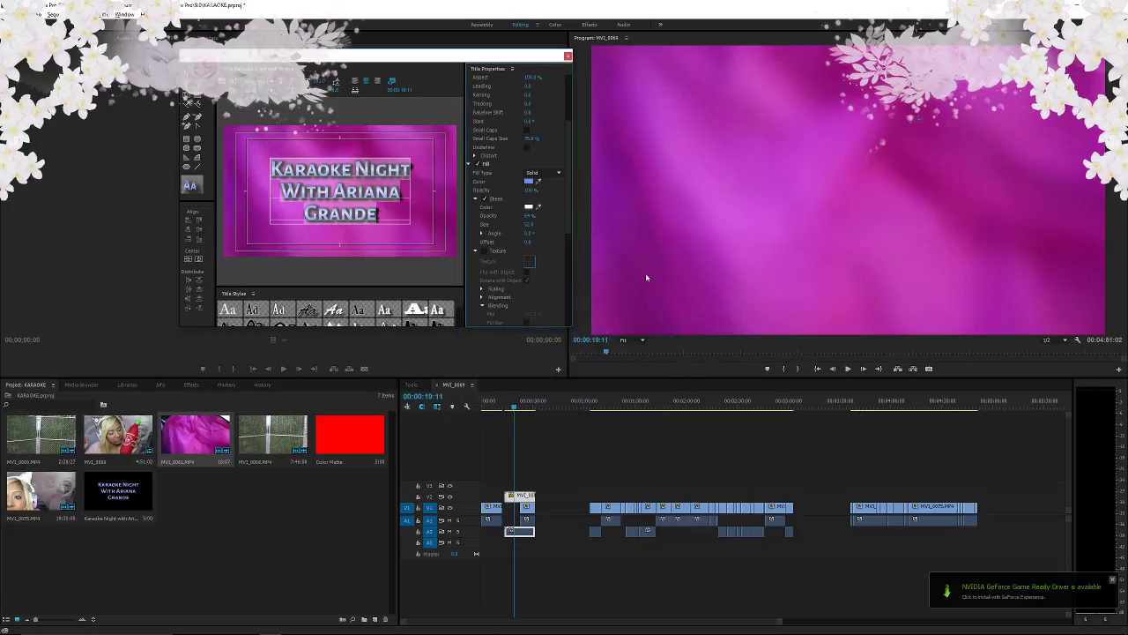
- Try a light turquoise-blue fill color on the title text
left_click(531, 182)
left_click(548, 304)
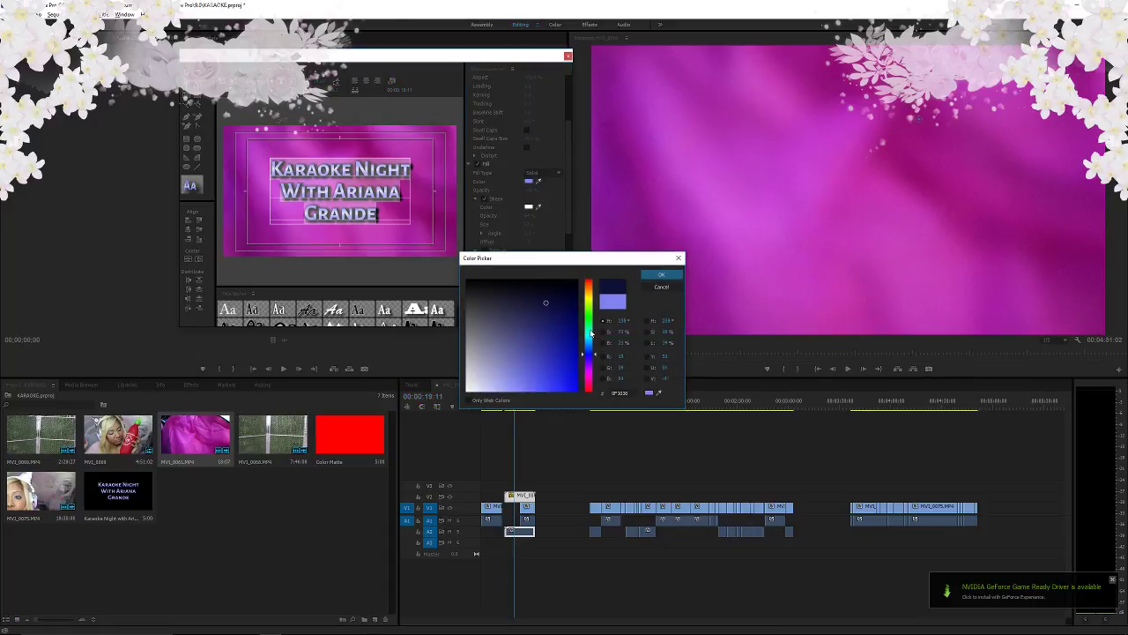
left_click(591, 331)
left_click(590, 342)
left_click(590, 339)
left_click(556, 351)
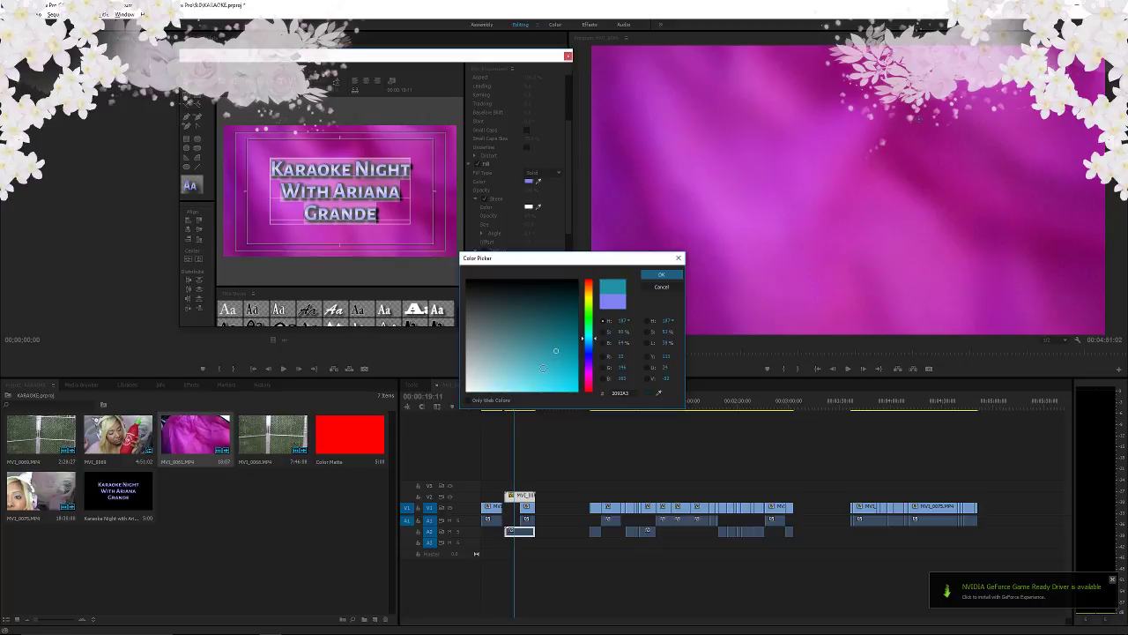
left_click(662, 274)
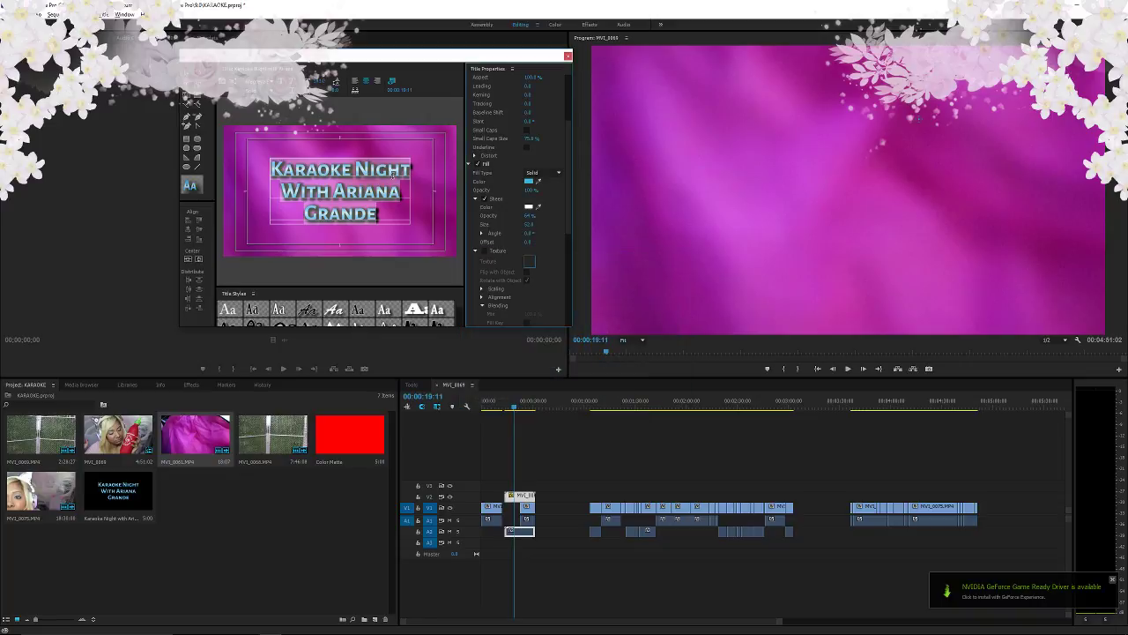
- Try a pale lavender fill color on the title text
left_click(527, 183)
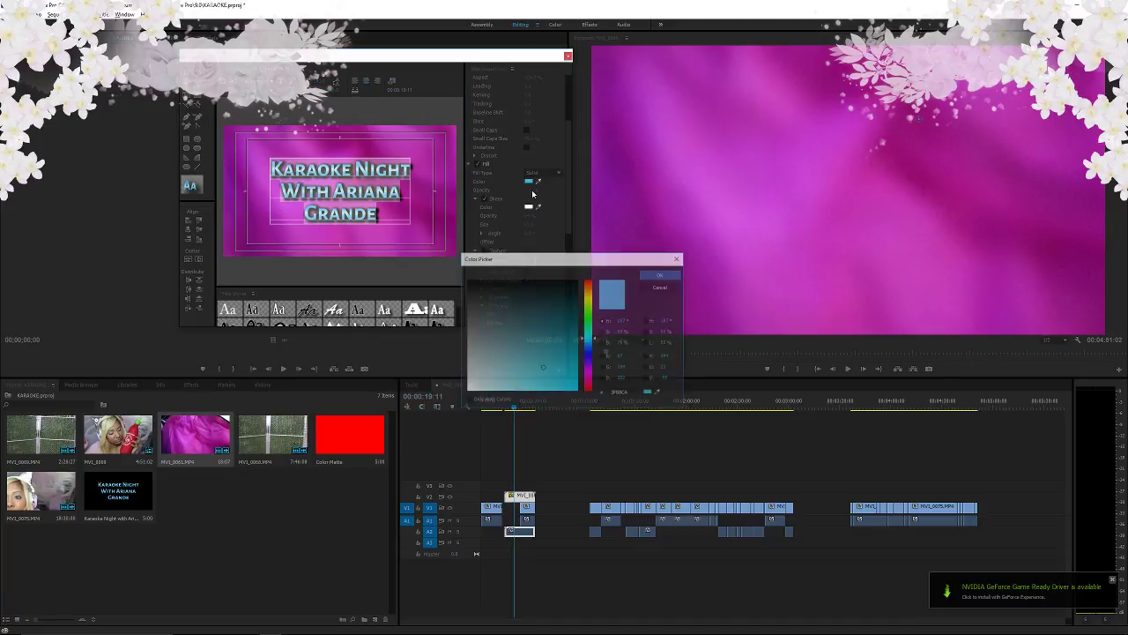
left_click_drag(591, 369, 583, 357)
left_click(507, 381)
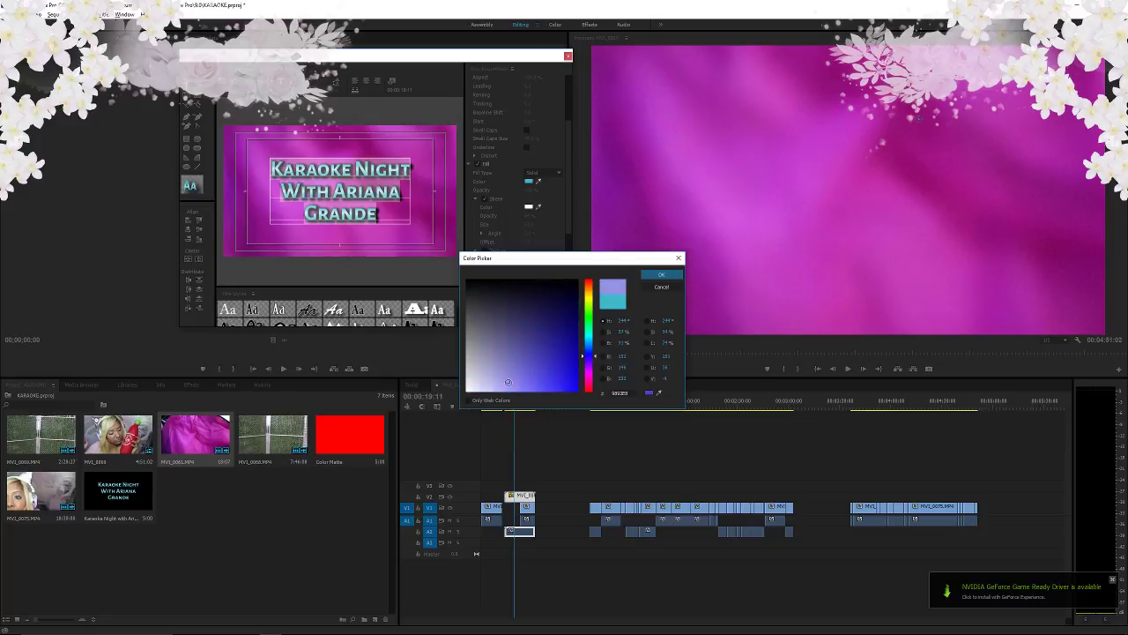
left_click(661, 274)
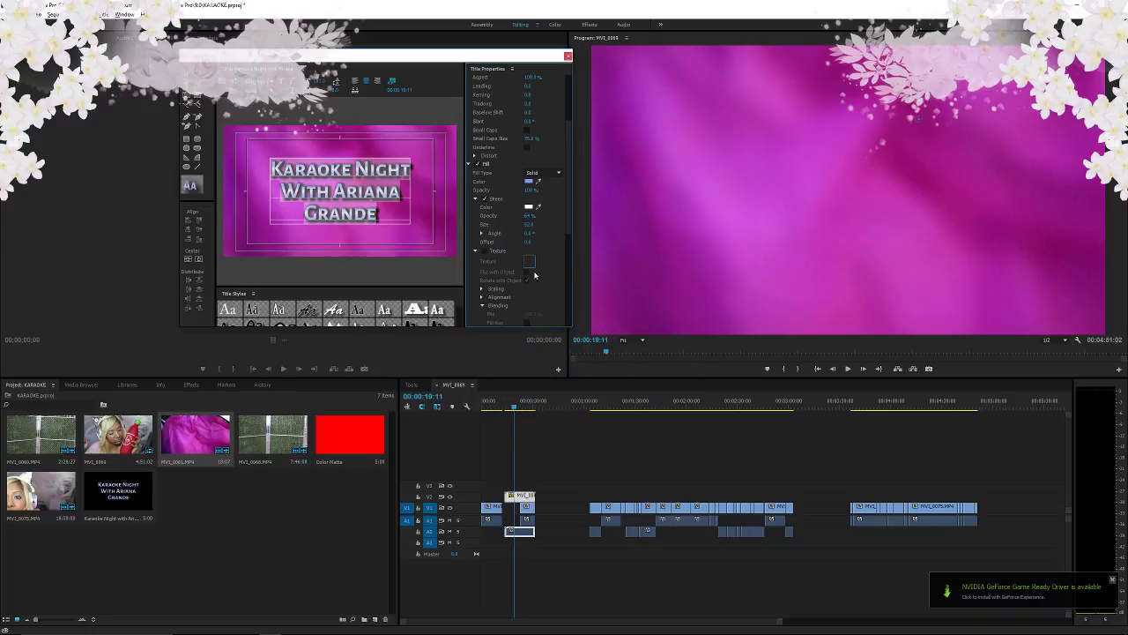
- Try a light pink and a very dark red fill color on the title text
left_click(533, 183)
left_click_drag(583, 356, 587, 271)
left_click(661, 274)
left_click(529, 183)
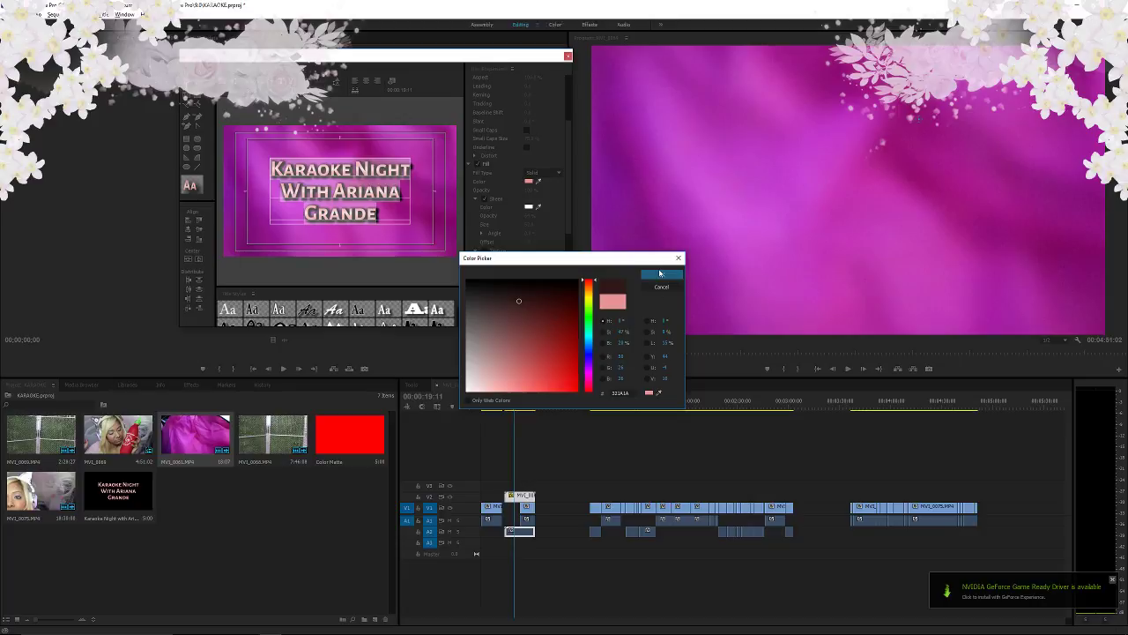
left_click(653, 273)
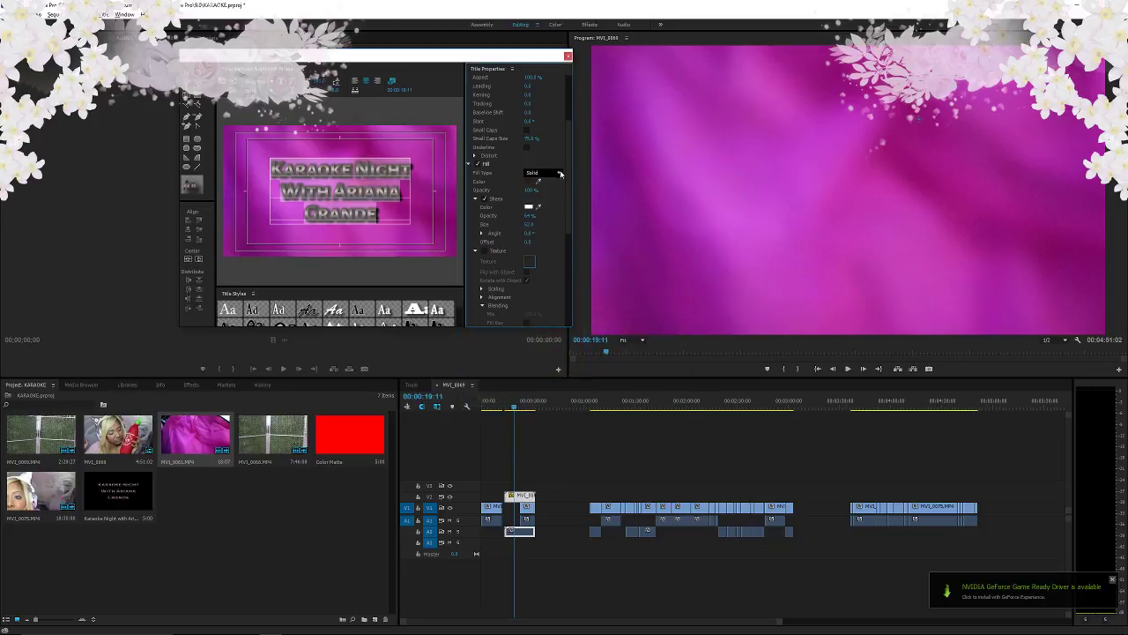
- Set the title text's fill to a bright turquoise
left_click(530, 181)
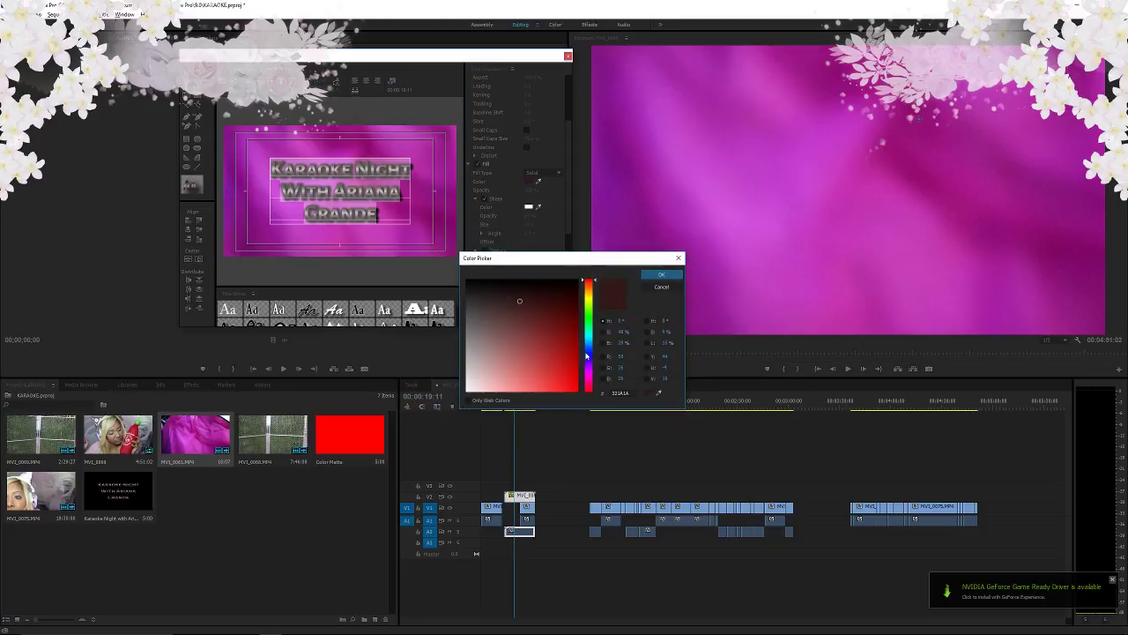
left_click_drag(587, 355, 544, 372)
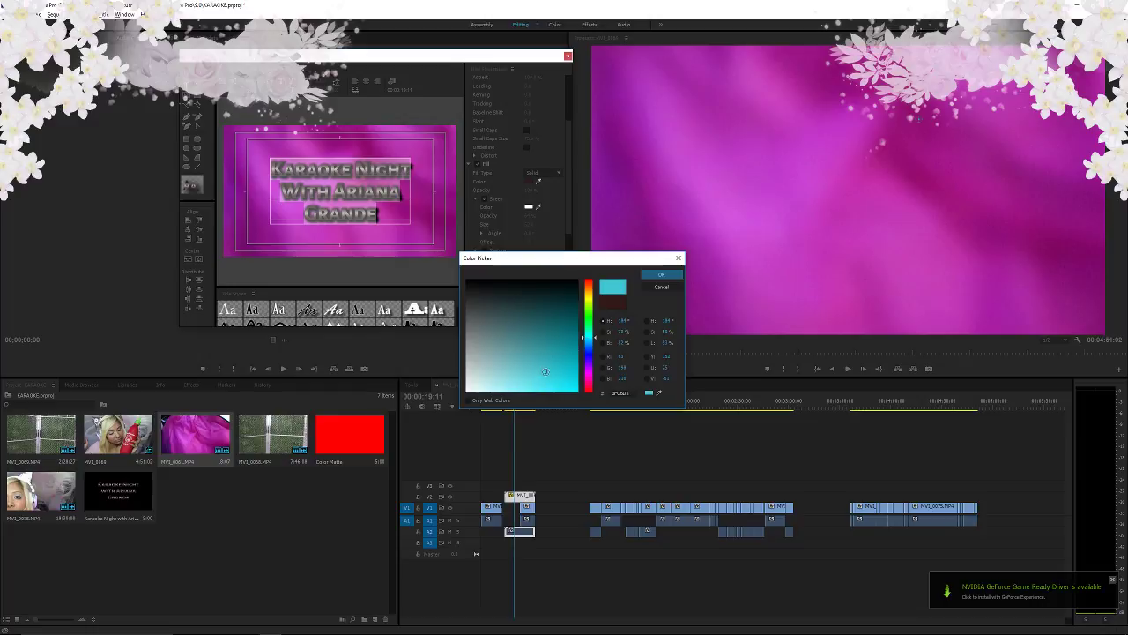
left_click(662, 274)
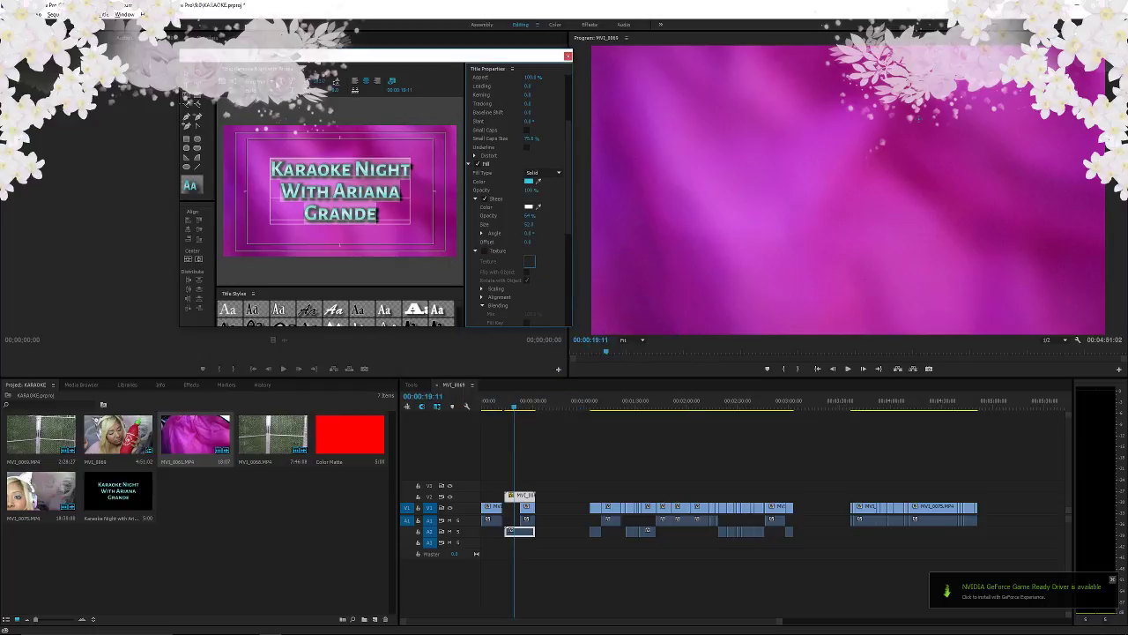
- Try the Alex Brush font on the title text, and replace it with a narrow handwritten script font
left_click(255, 81)
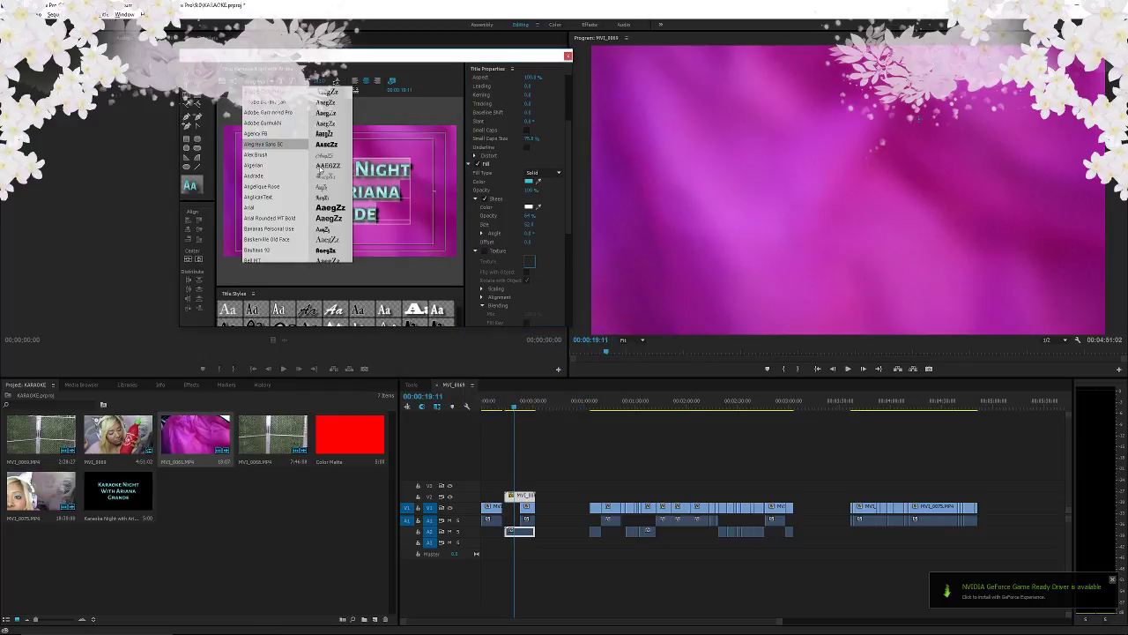
left_click(276, 176)
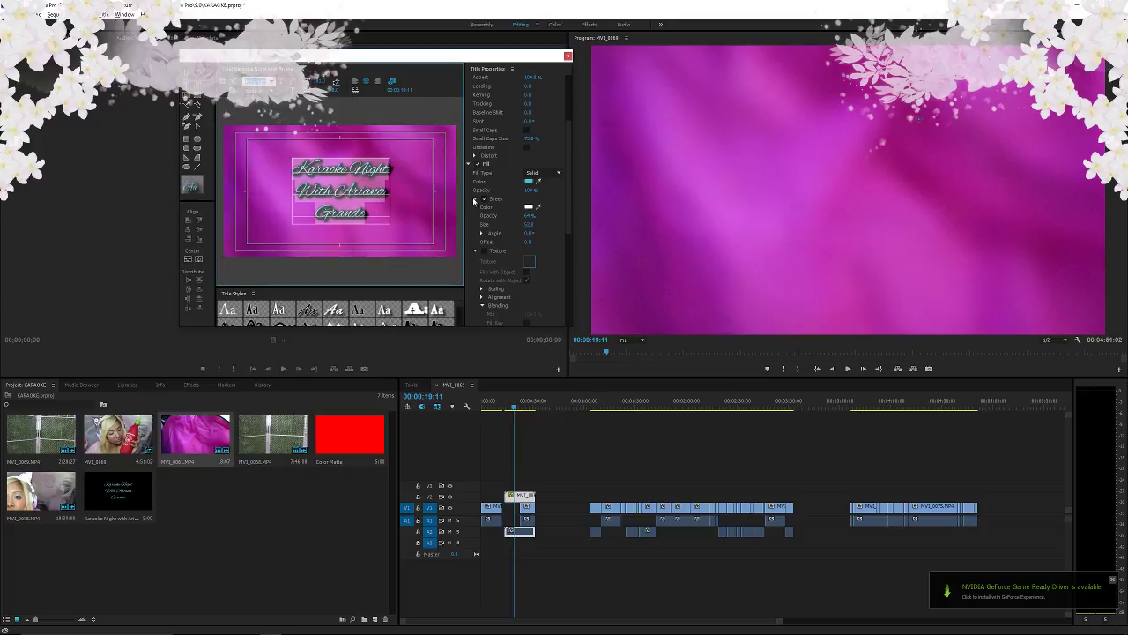
left_click(255, 82)
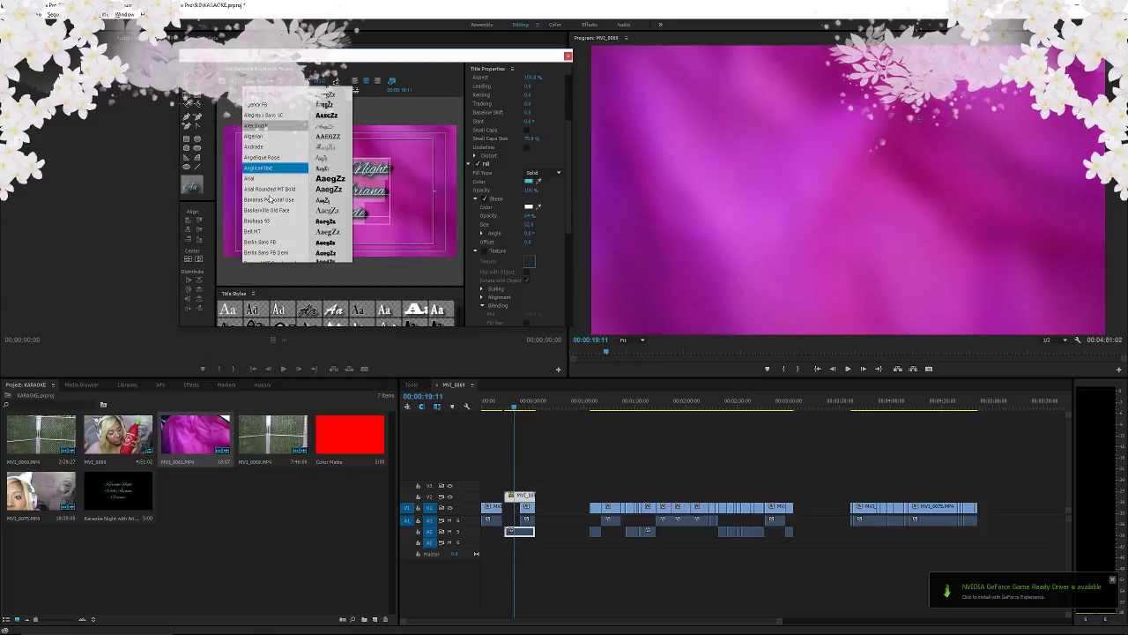
left_click(280, 158)
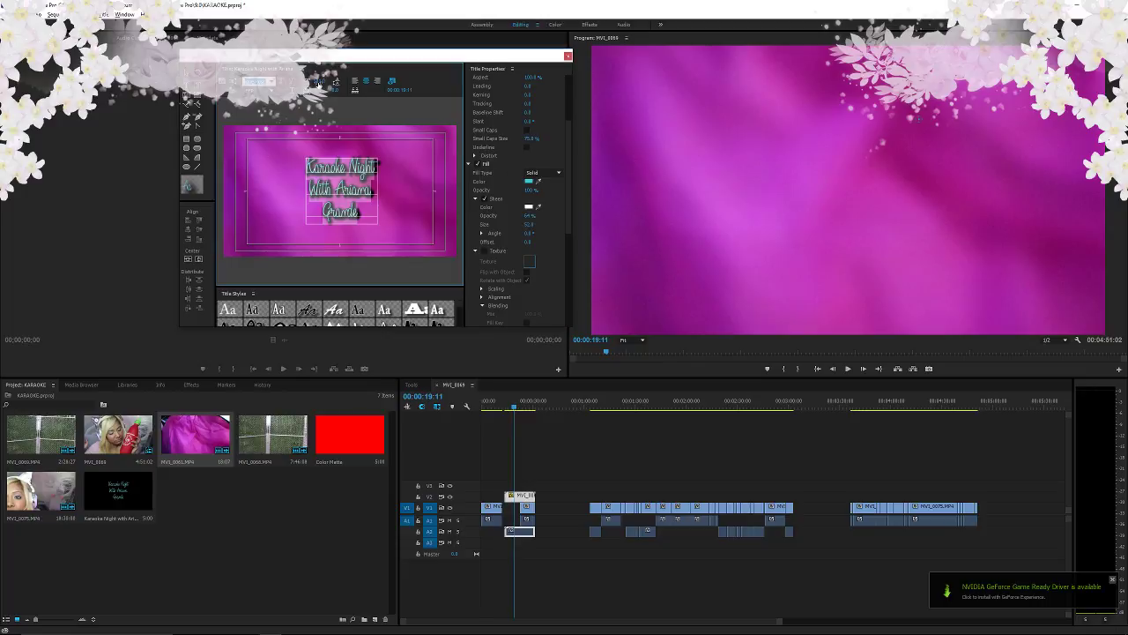
- Enlarge the title text with tighter line spacing, and center it horizontally and vertically in the frame
left_click_drag(320, 82, 374, 82)
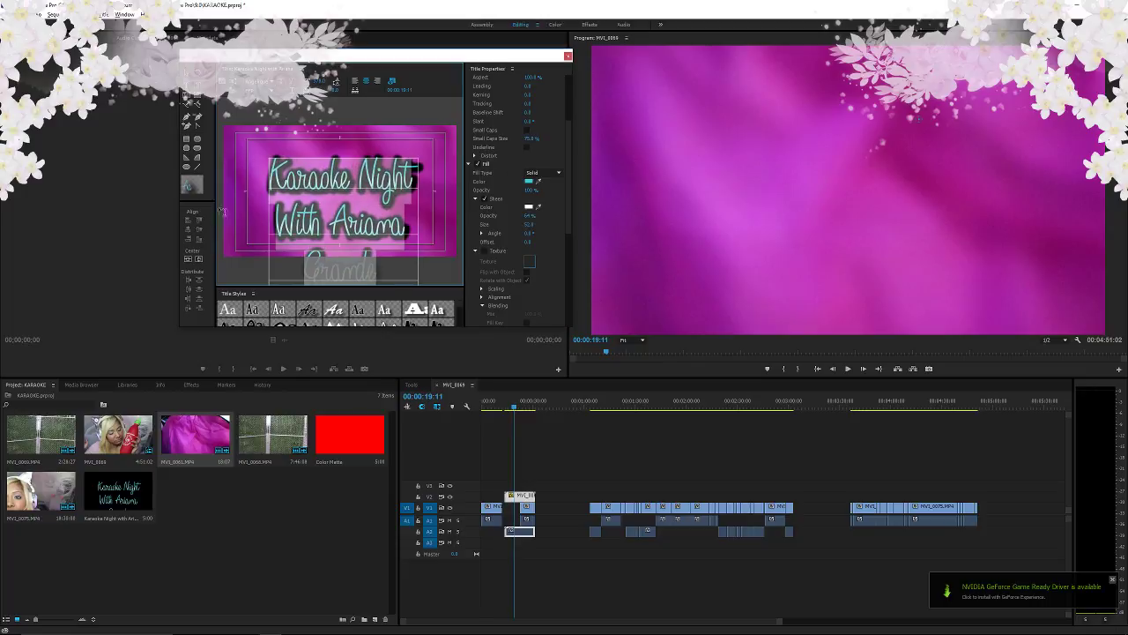
left_click(199, 258)
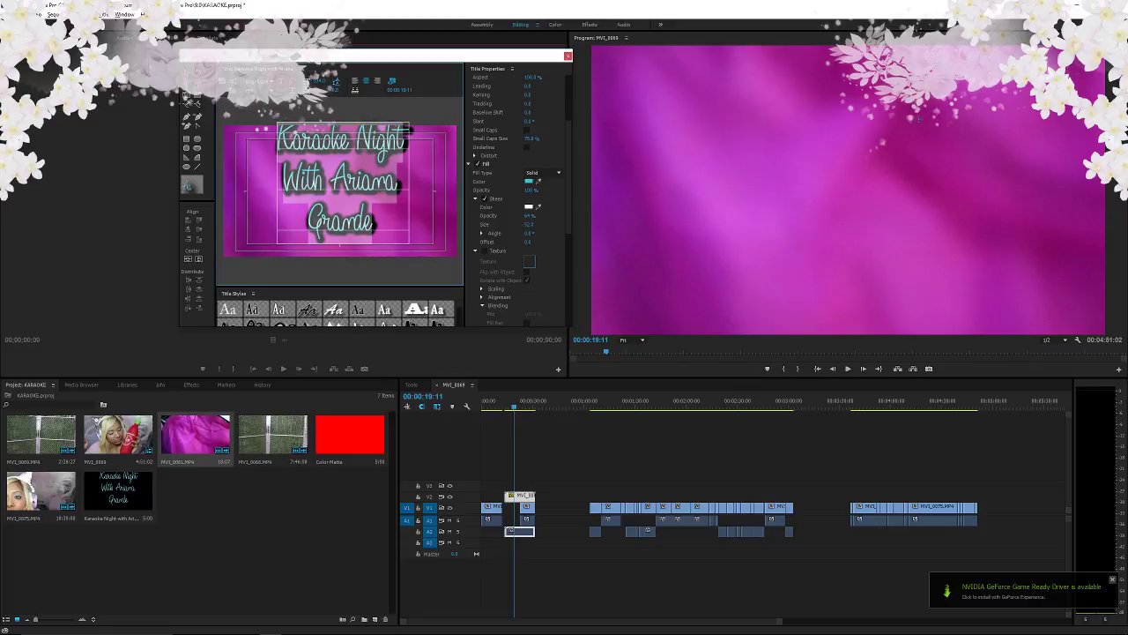
left_click_drag(336, 91, 284, 111)
mouse_move(528, 94)
left_mouse_down()
mouse_move(604, 95)
mouse_move(529, 95)
left_mouse_up()
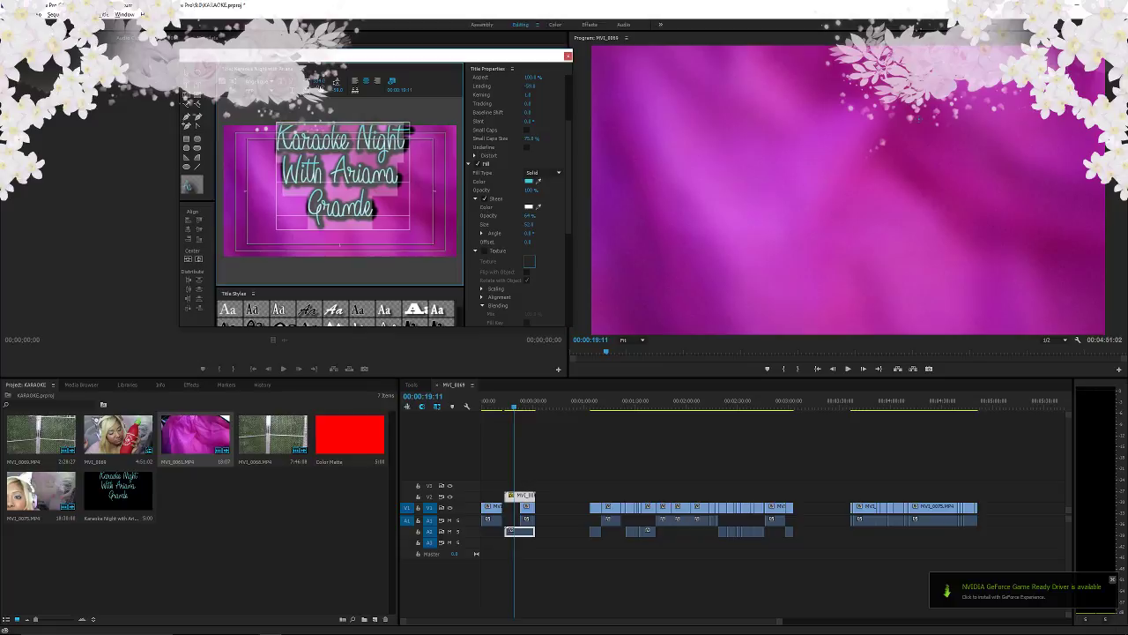
left_click(187, 258)
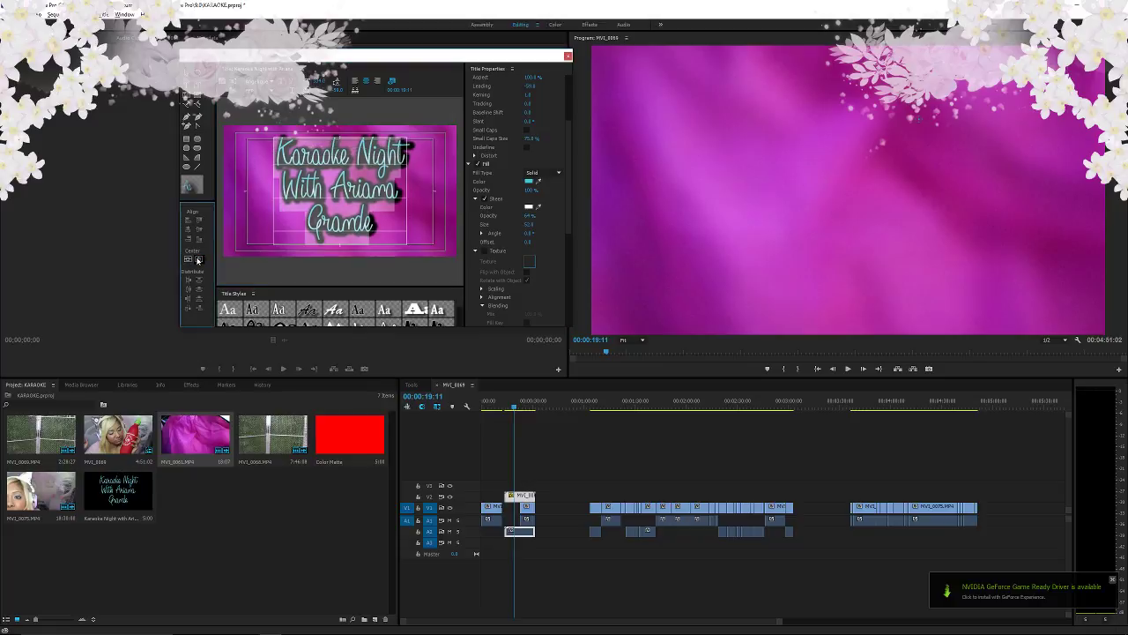
left_click(200, 258)
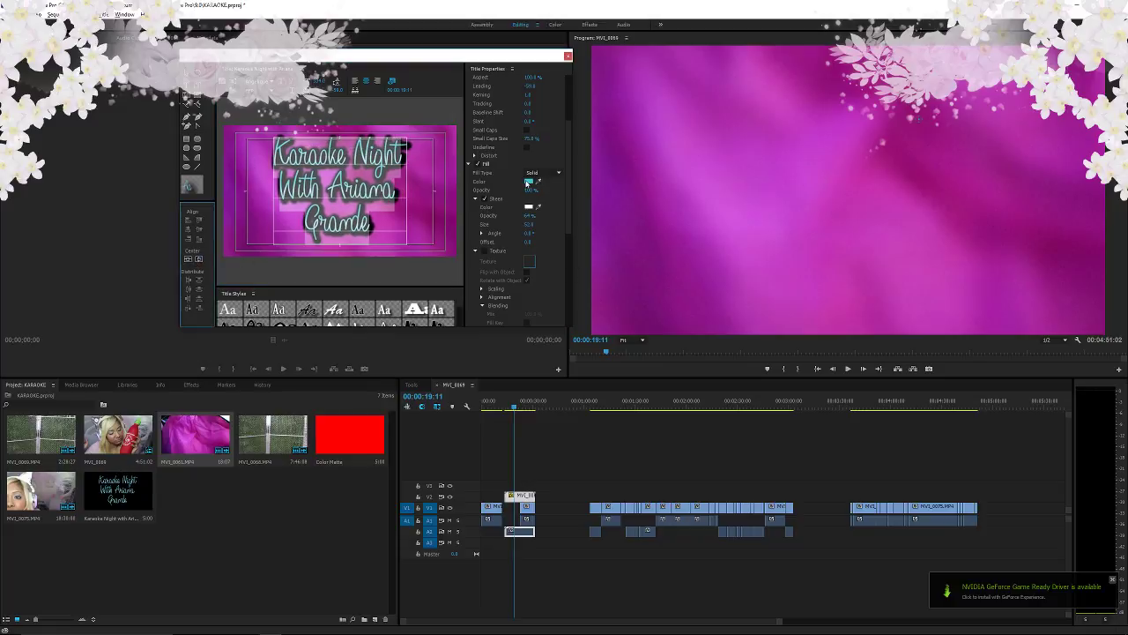
- Set the title text's fill color to a bright purple-magenta
left_click(529, 181)
left_click_drag(590, 326, 590, 379)
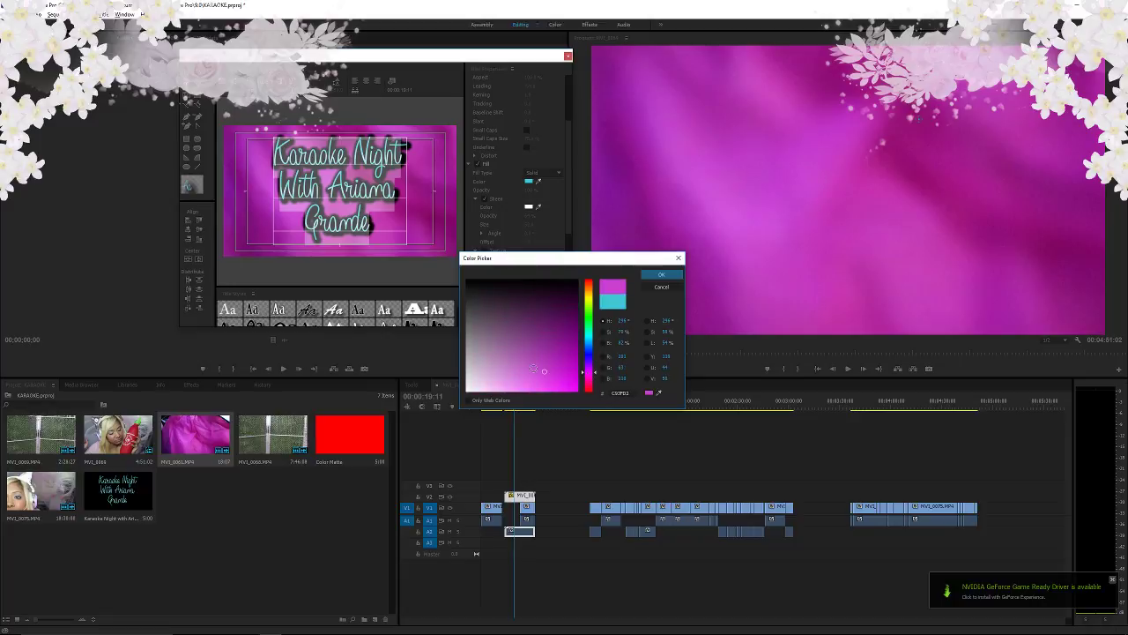
left_click(660, 274)
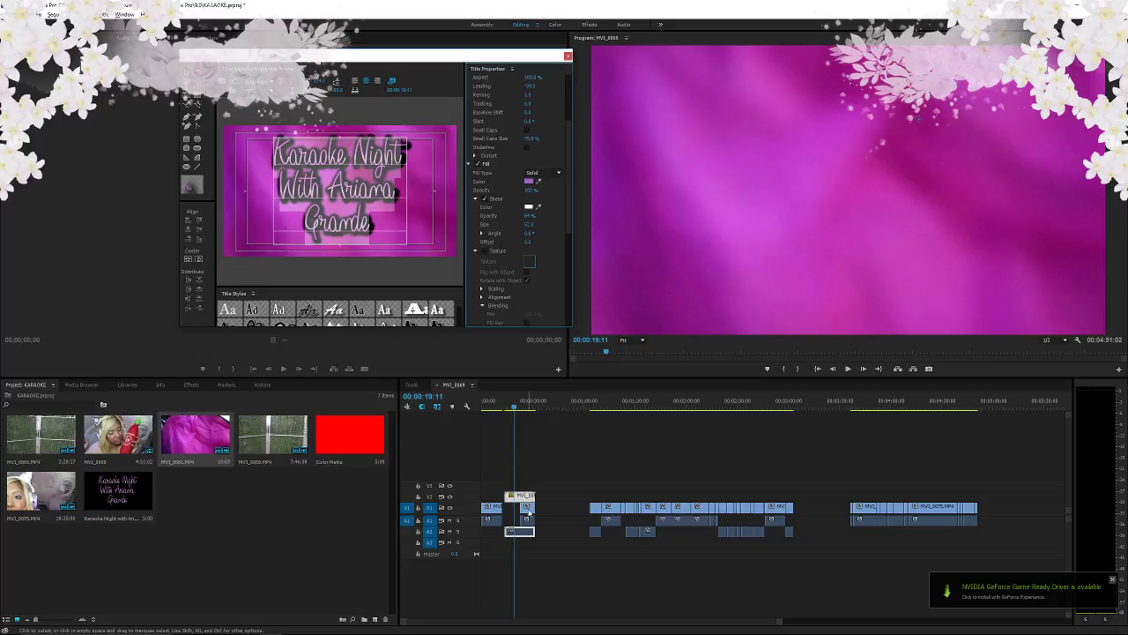
- Move the short clip beneath the fabric clip up to V3, and shift the fabric's audio to A1 and unlink it
left_click_drag(530, 510, 531, 489)
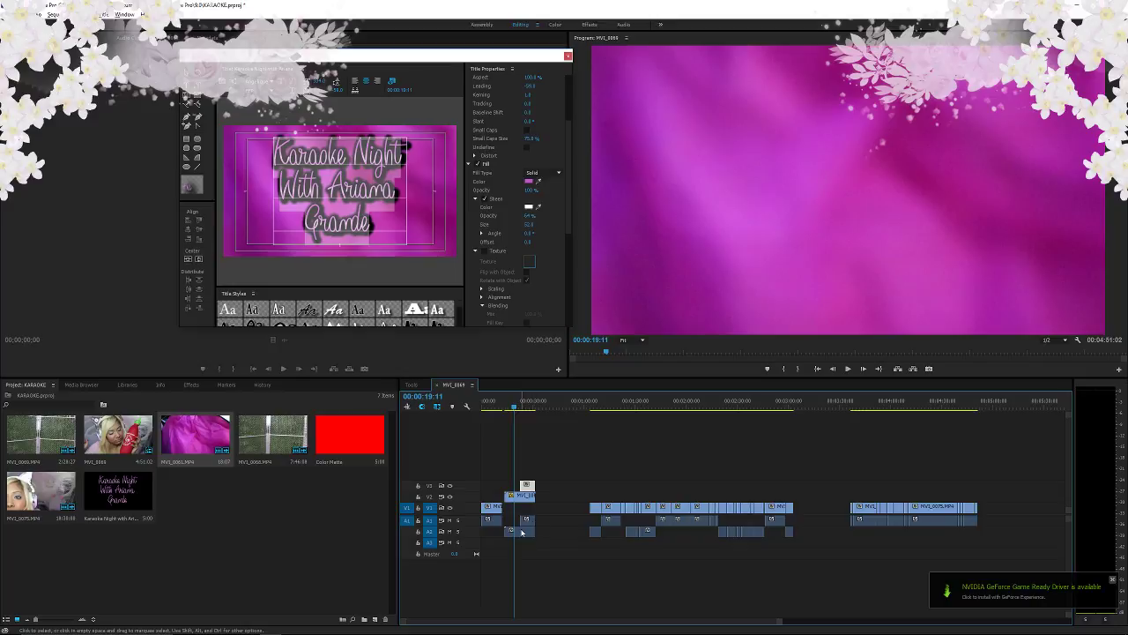
left_click_drag(521, 533, 523, 520)
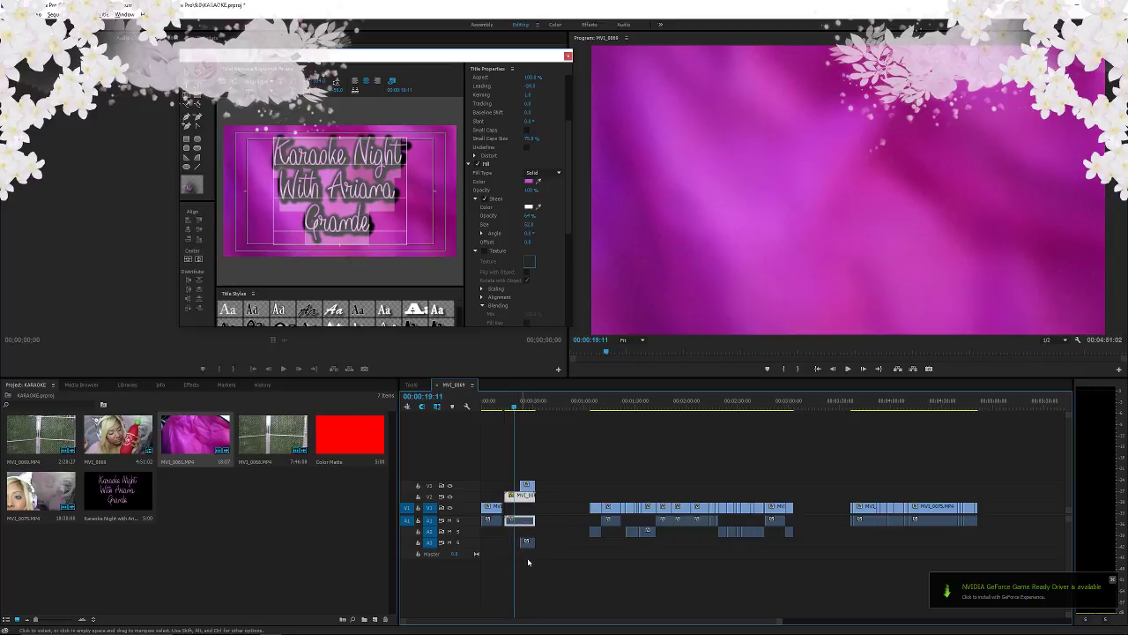
right_click(524, 521)
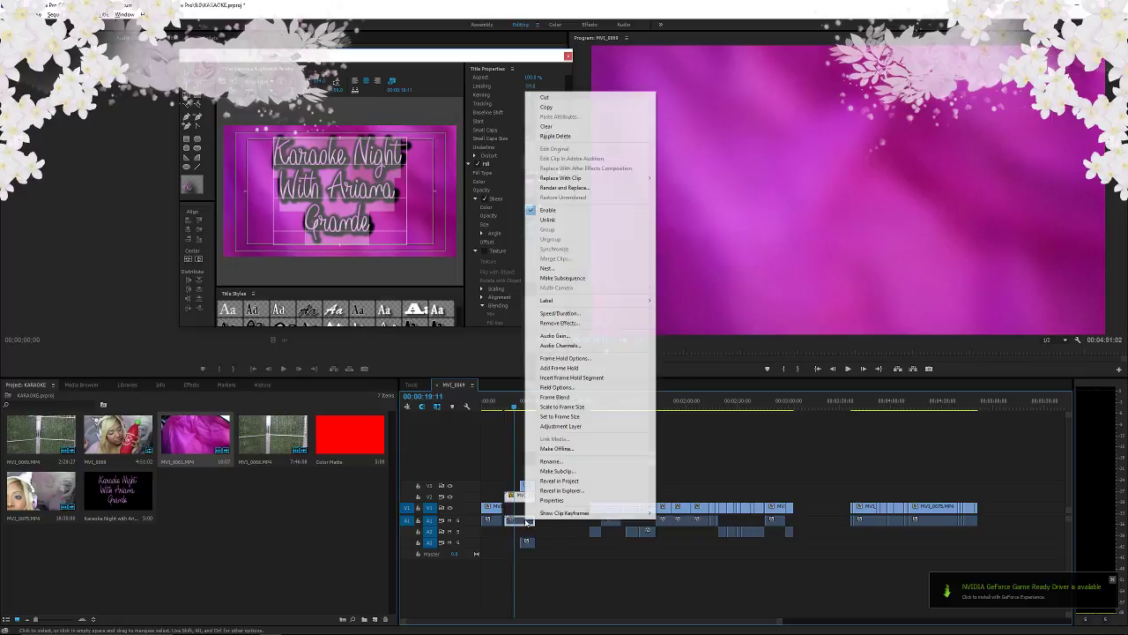
left_click(597, 219)
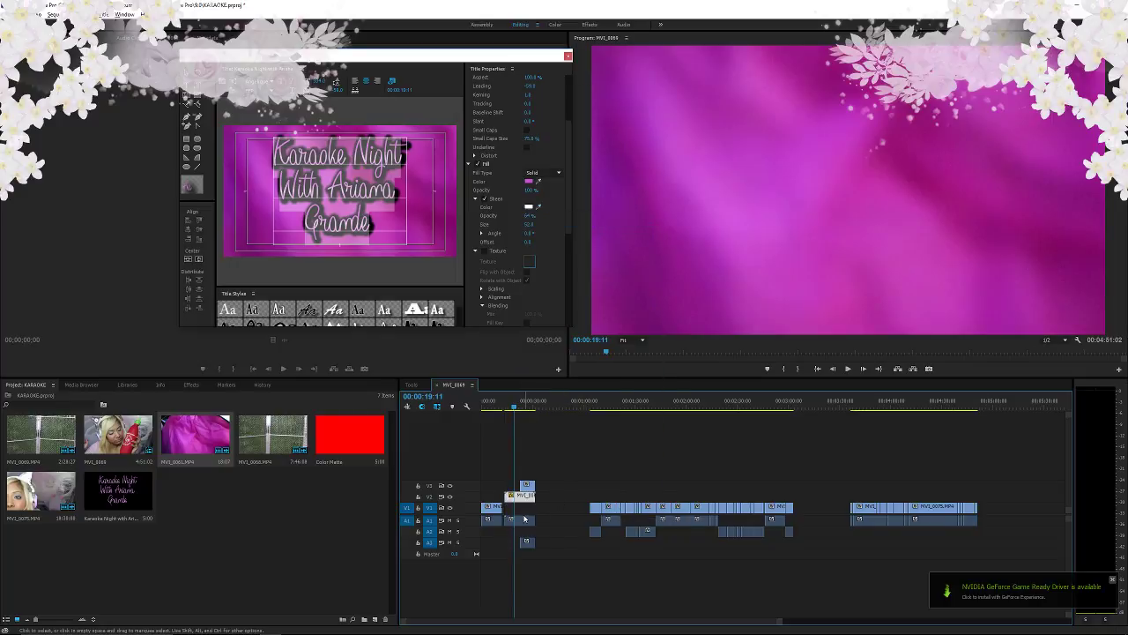
- Delete the fabric clip's audio, and place the fabric clip on V1 directly after the opening teaser
left_click_drag(521, 496, 516, 509)
left_click(500, 407)
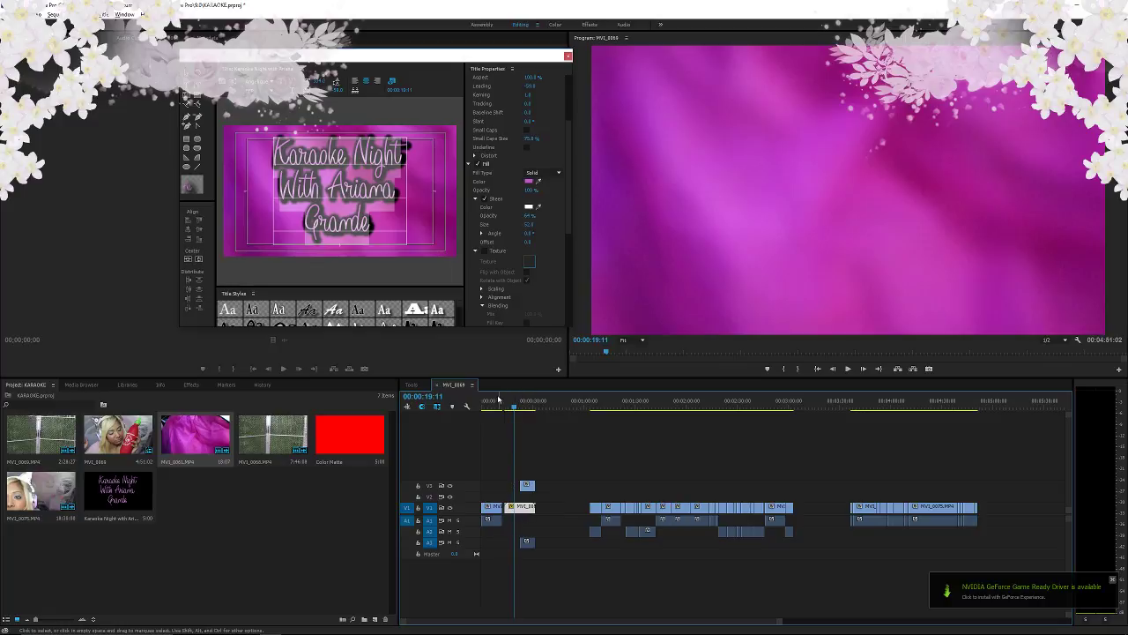
left_click_drag(503, 409, 503, 409)
left_click_drag(512, 513, 518, 515)
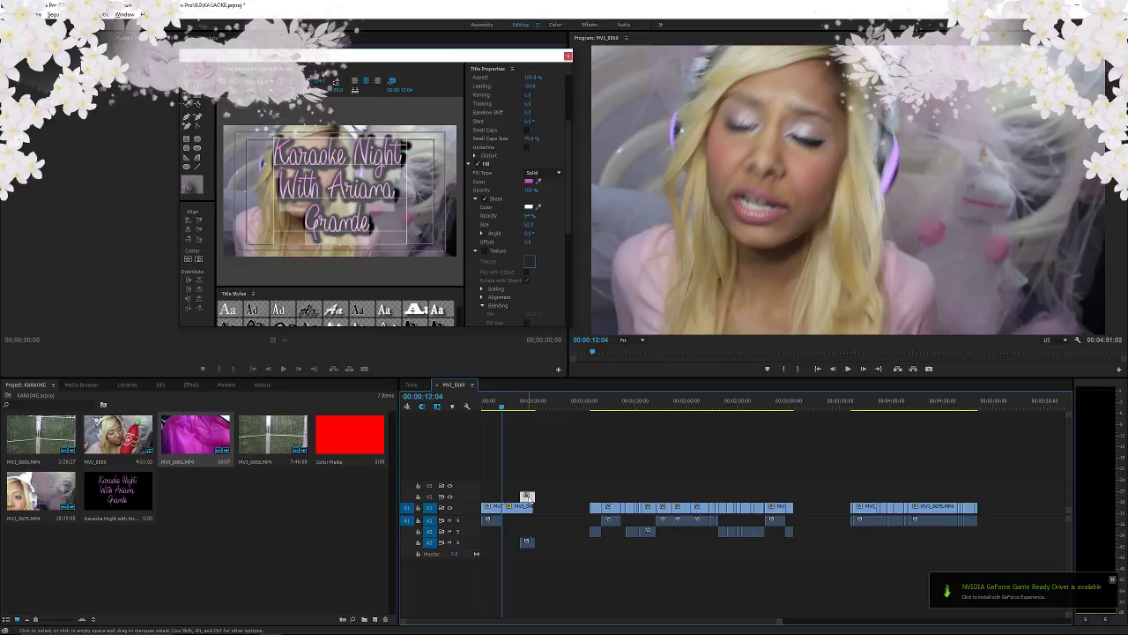
left_click_drag(530, 407, 503, 415)
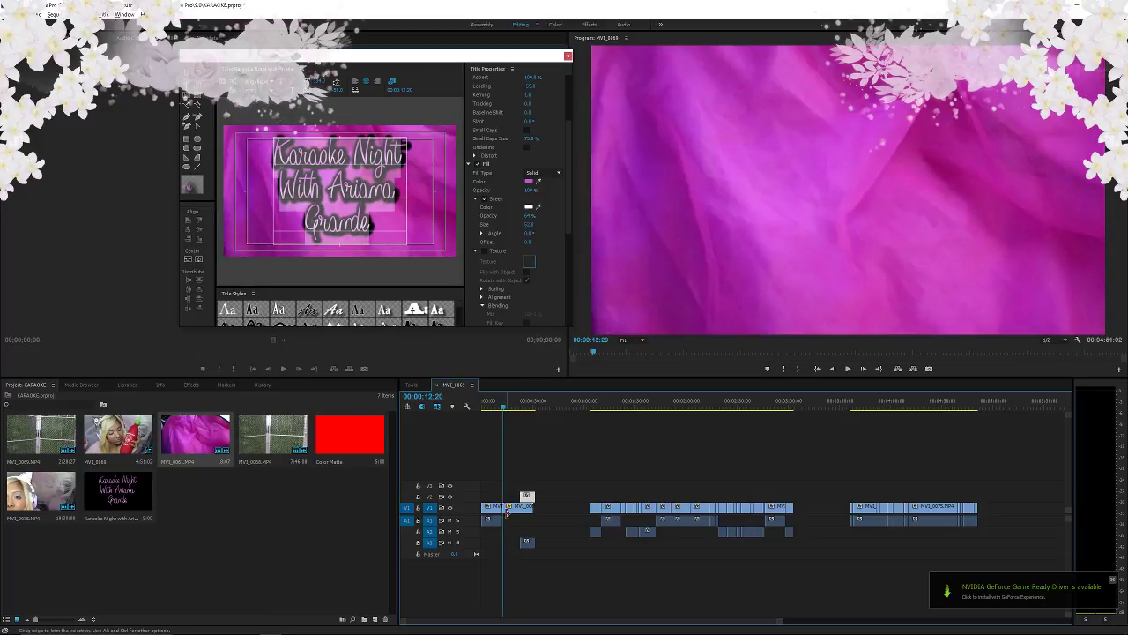
- Place the playhead at 00:00:20:04 on the fabric clip and switch to the Effects workspace
left_click(516, 406)
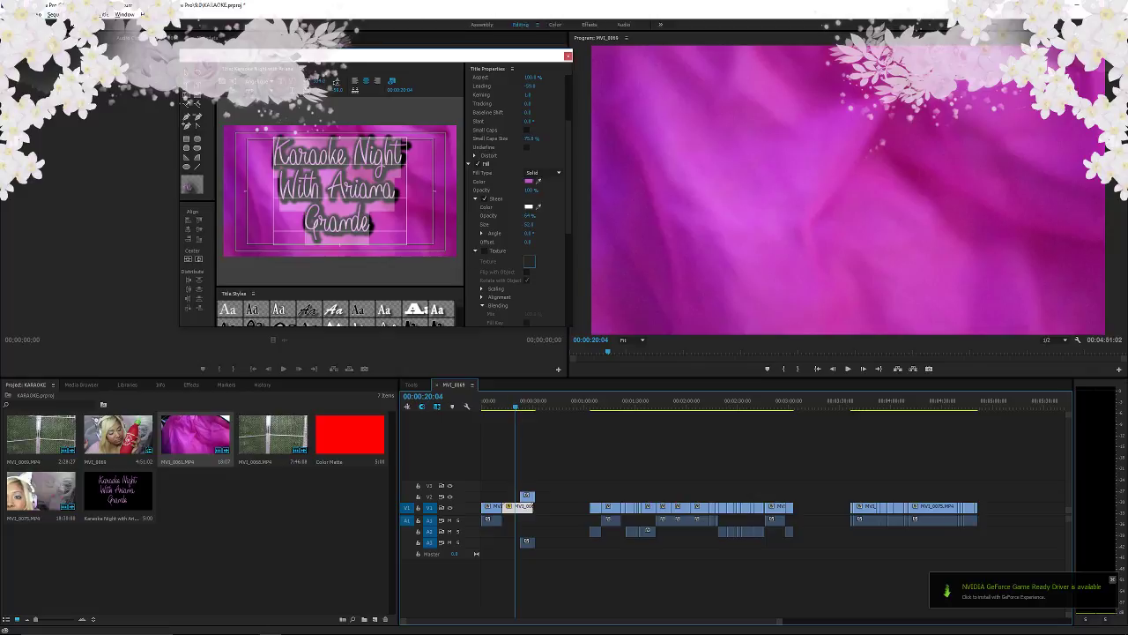
left_click(53, 14)
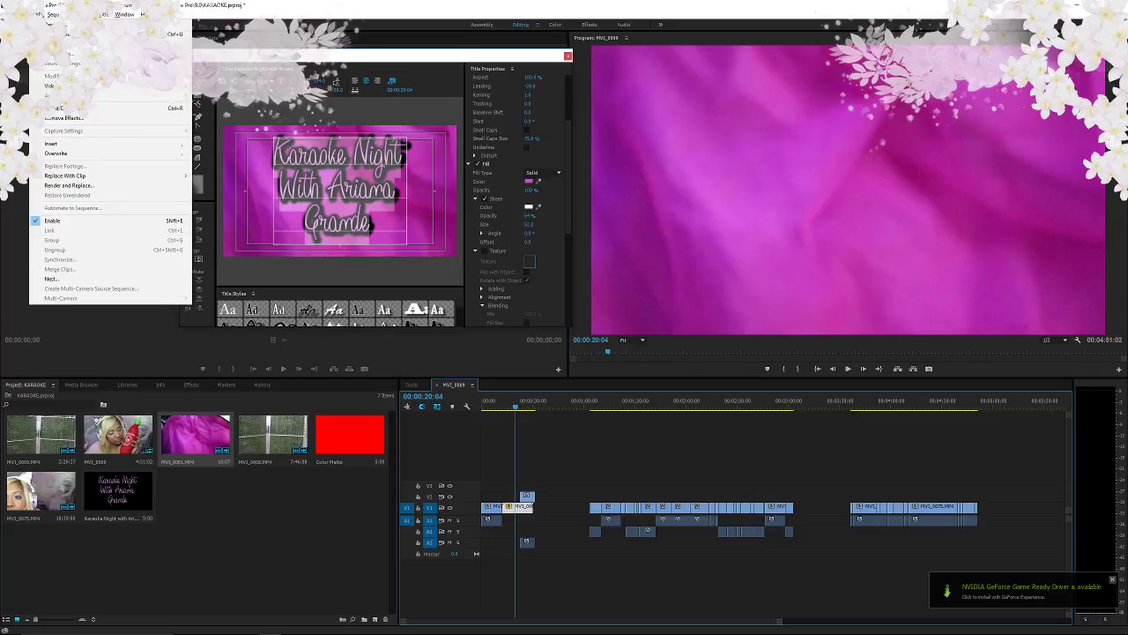
mouse_move(22, 15)
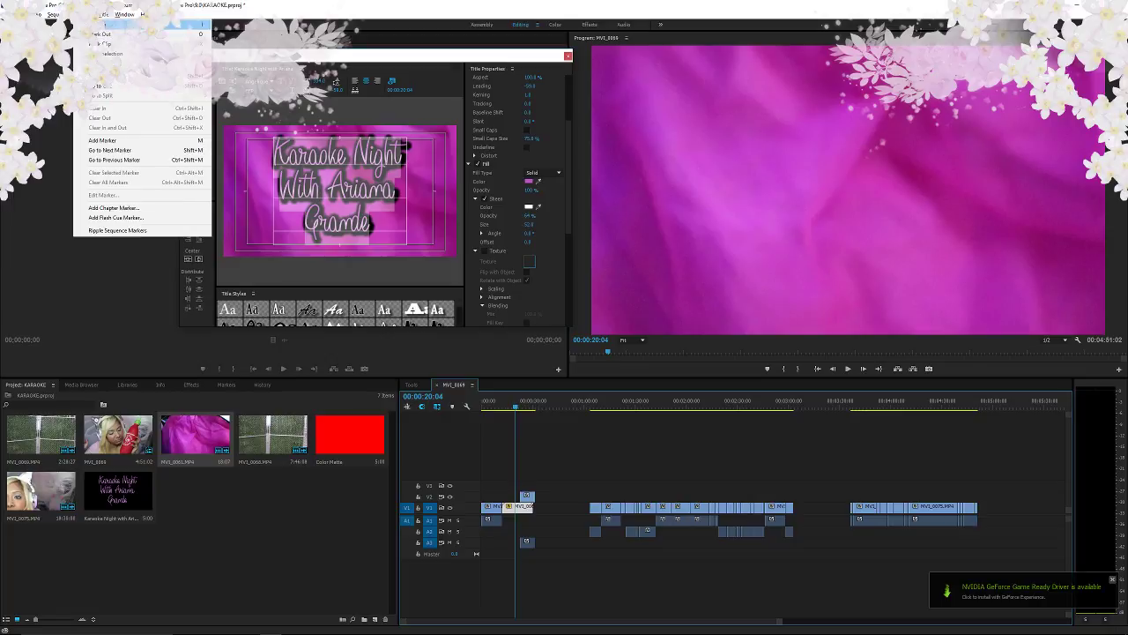
mouse_move(143, 14)
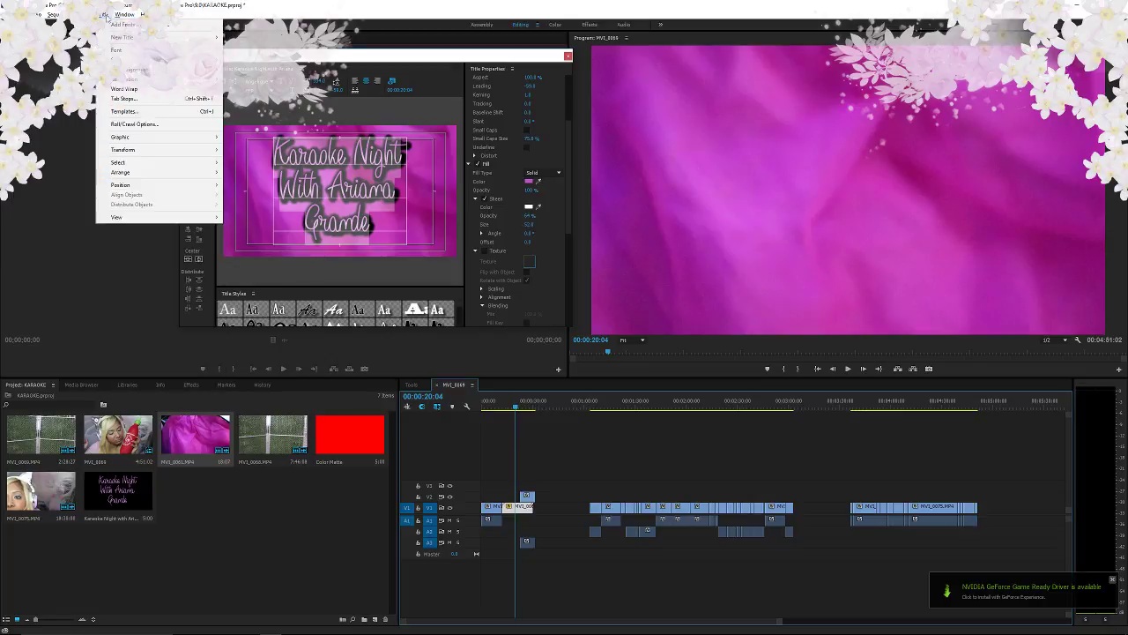
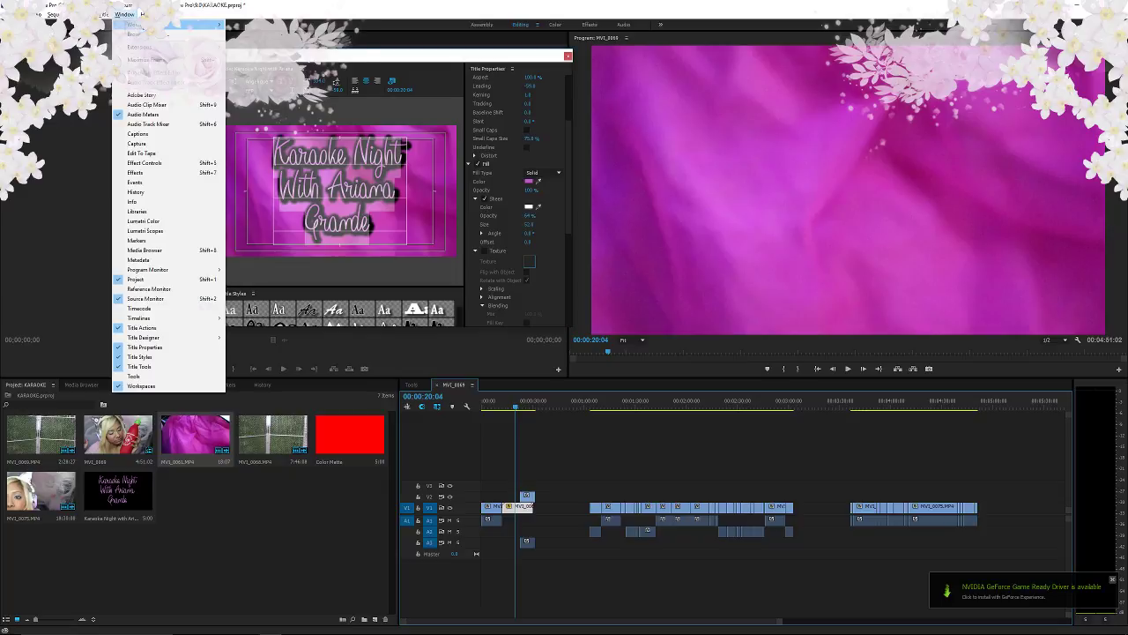
left_click(293, 54)
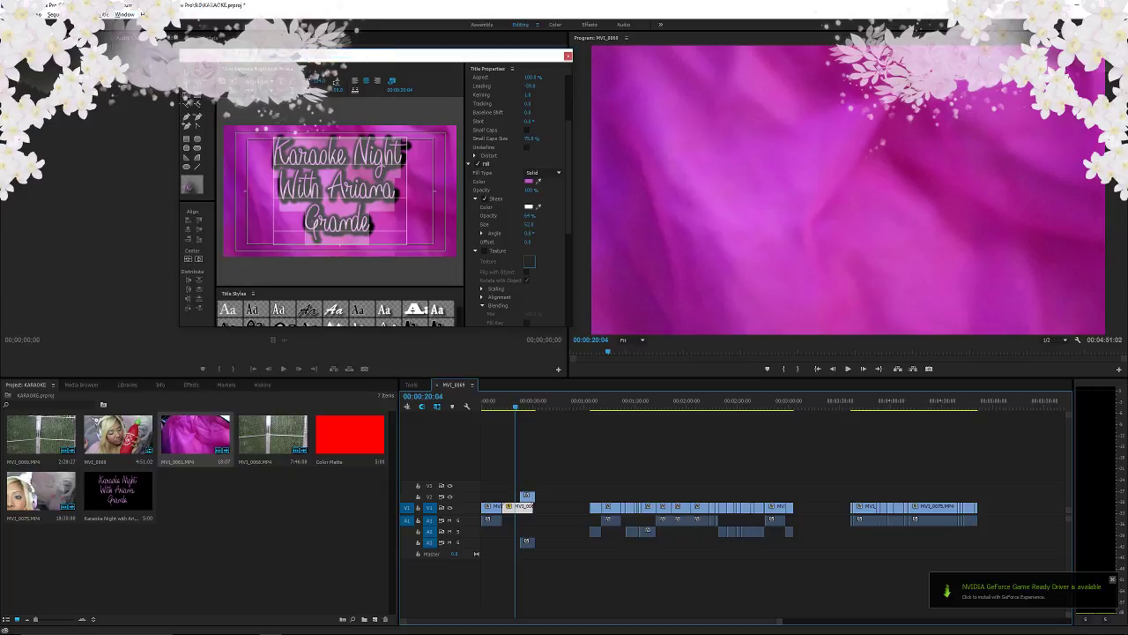
left_click(124, 14)
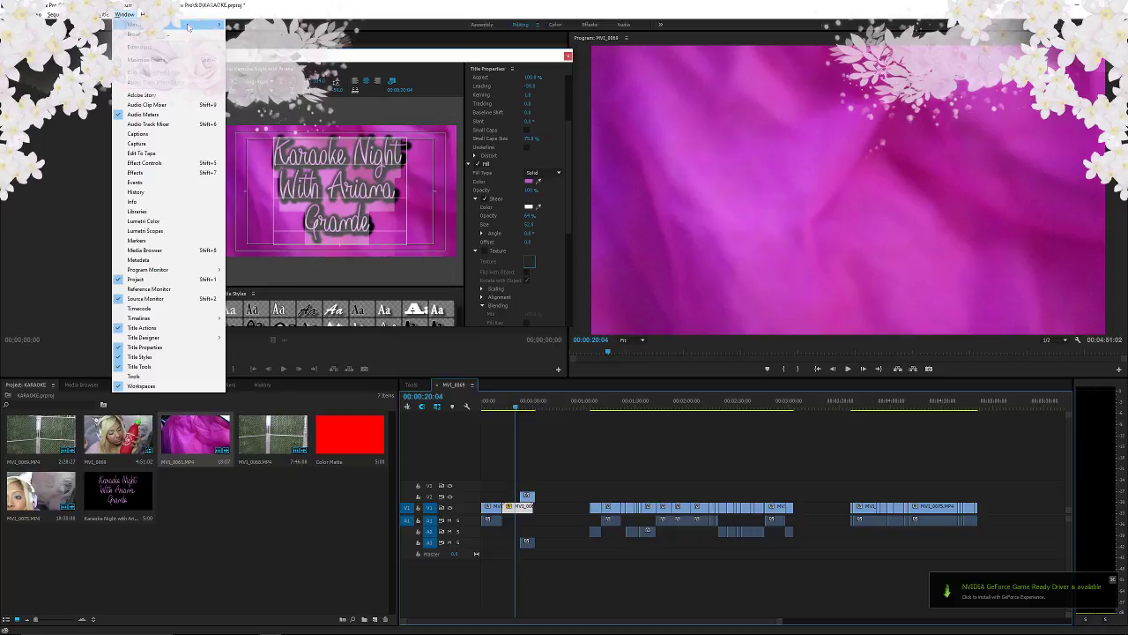
mouse_move(188, 27)
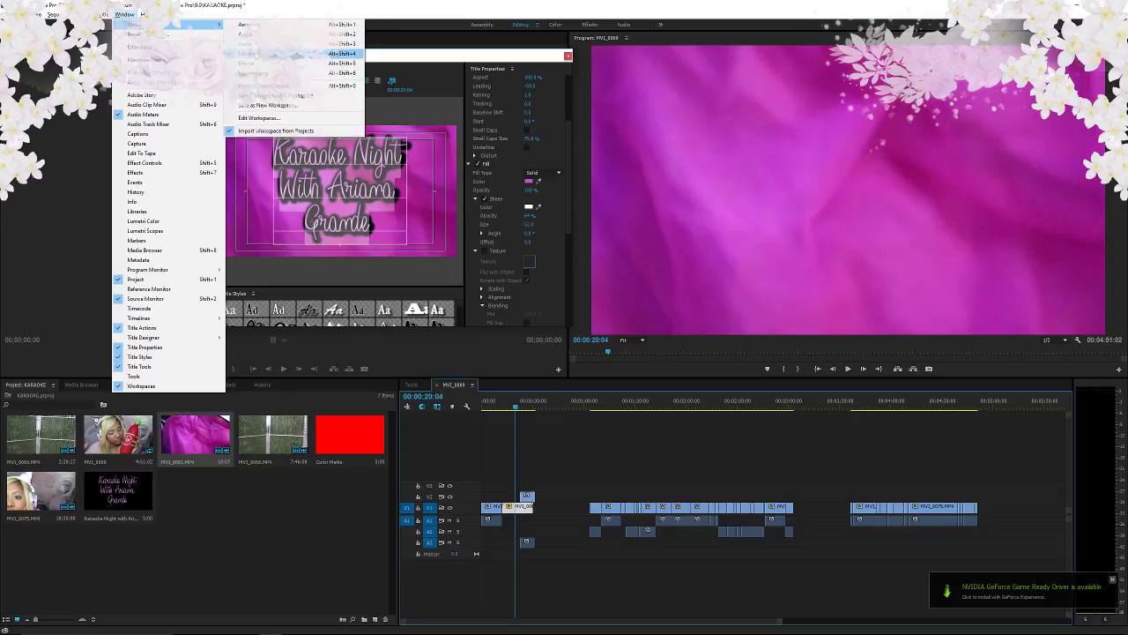
left_click(273, 63)
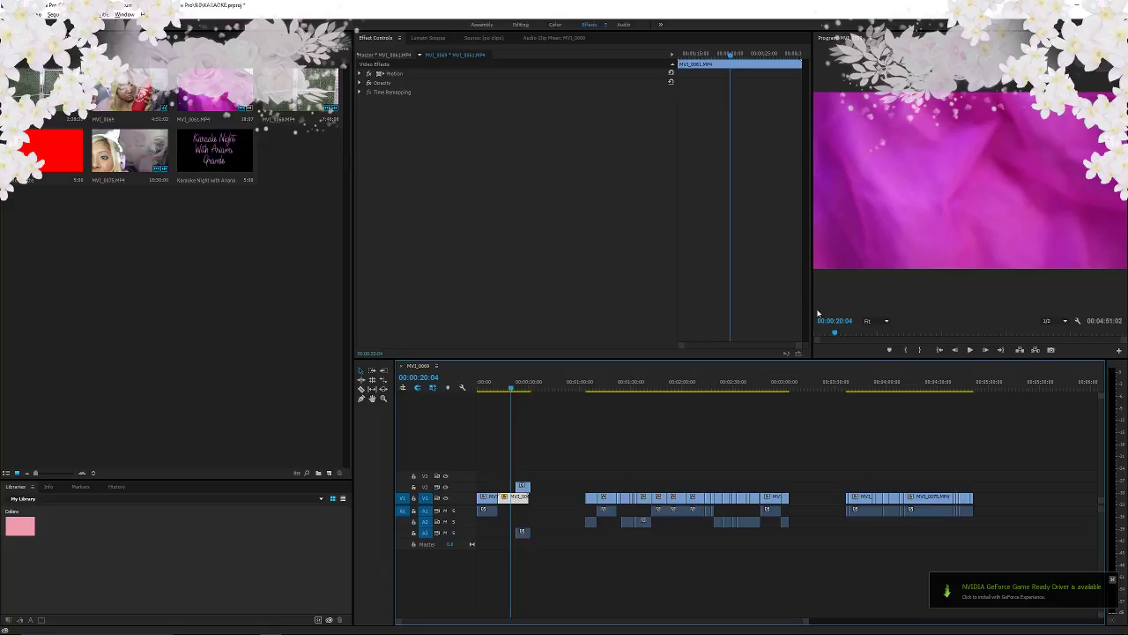
- Resize the workspace areas to enlarge the program preview and narrow the project bin
left_click_drag(811, 304, 591, 317)
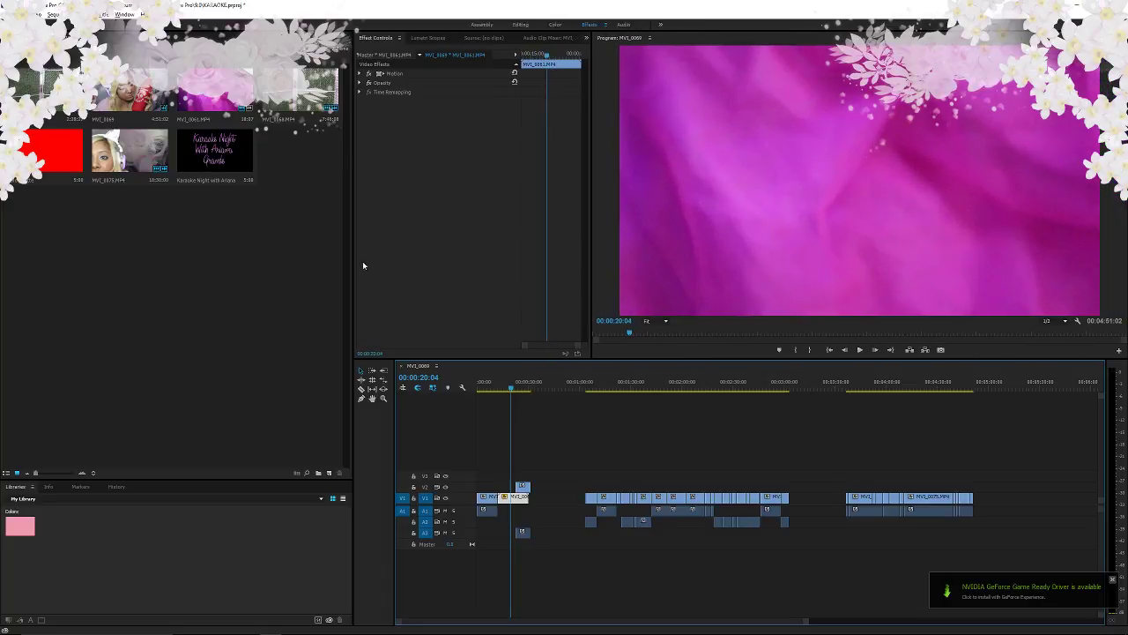
left_click_drag(353, 254, 125, 270)
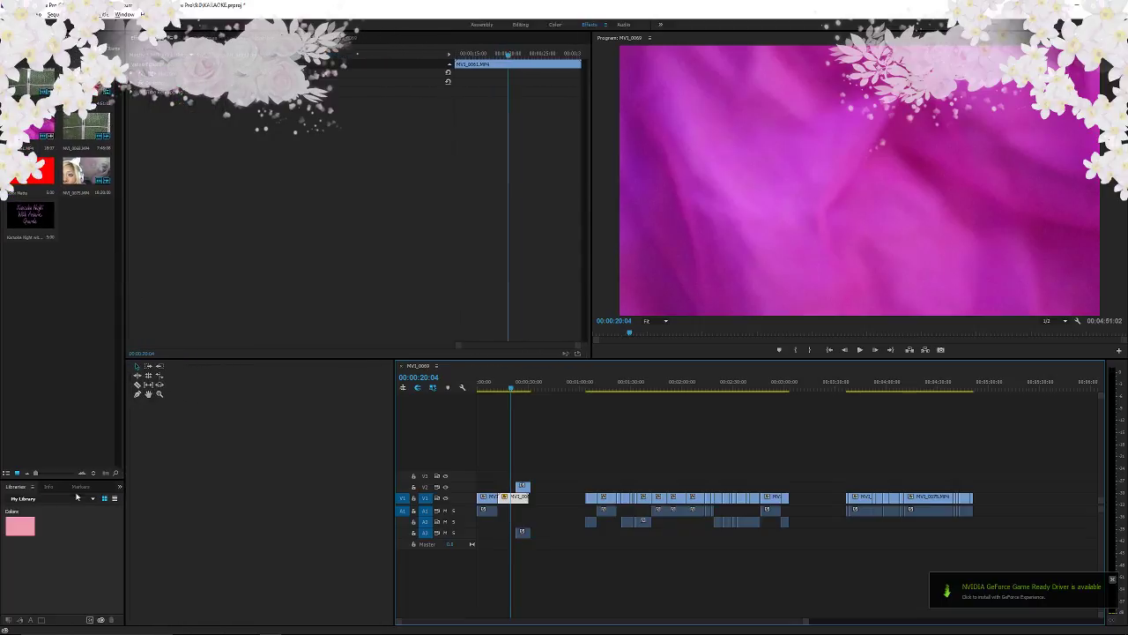
left_click_drag(48, 480, 65, 313)
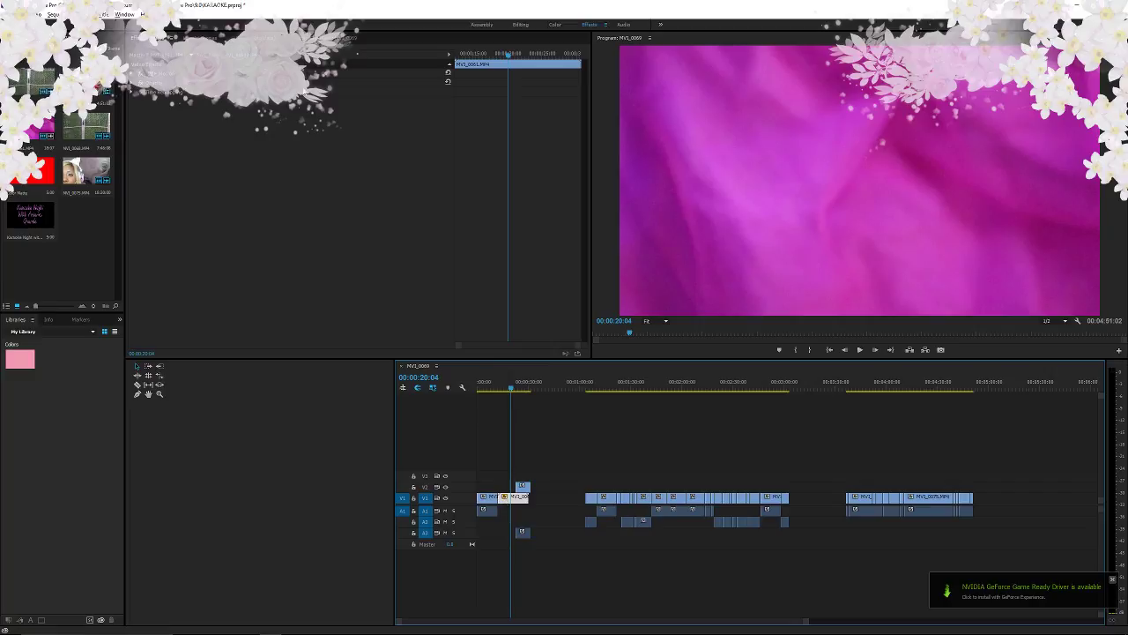
- Search the effects for "rgb" and apply RGB Curves to the fabric clip on V1
key("shift+7")
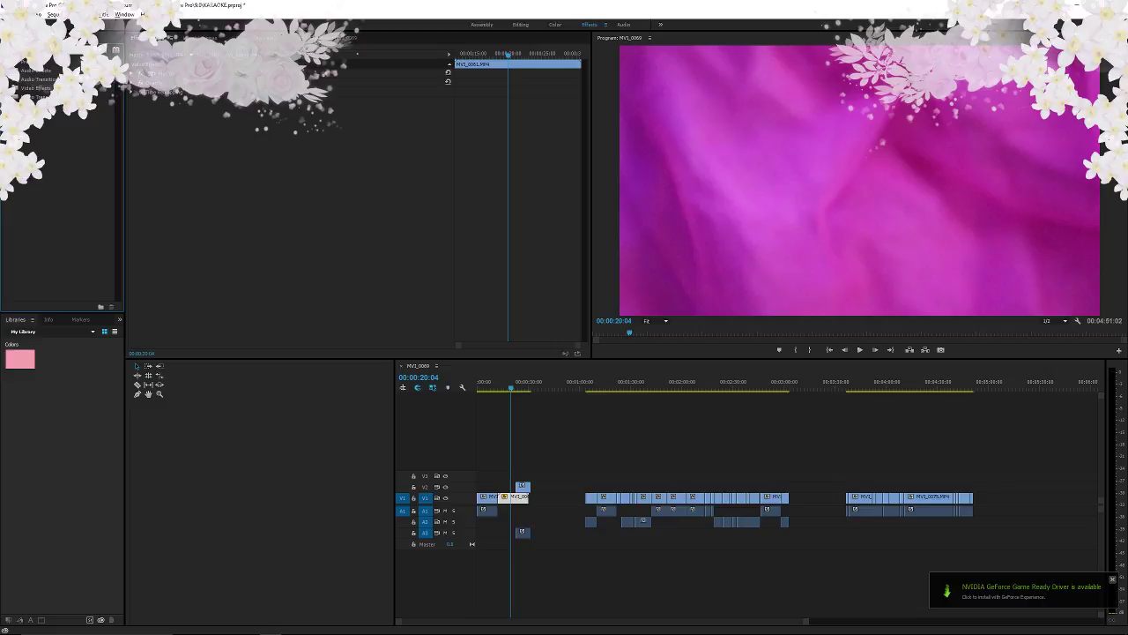
type("rgb")
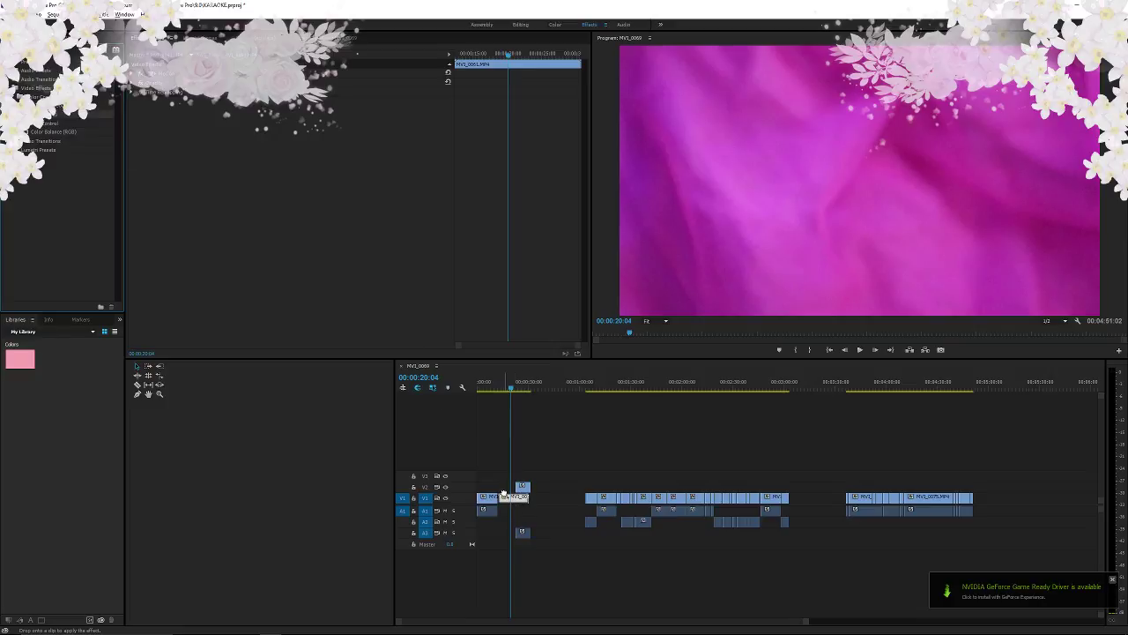
left_click_drag(510, 498, 515, 498)
scroll(361, 180, "down", 1)
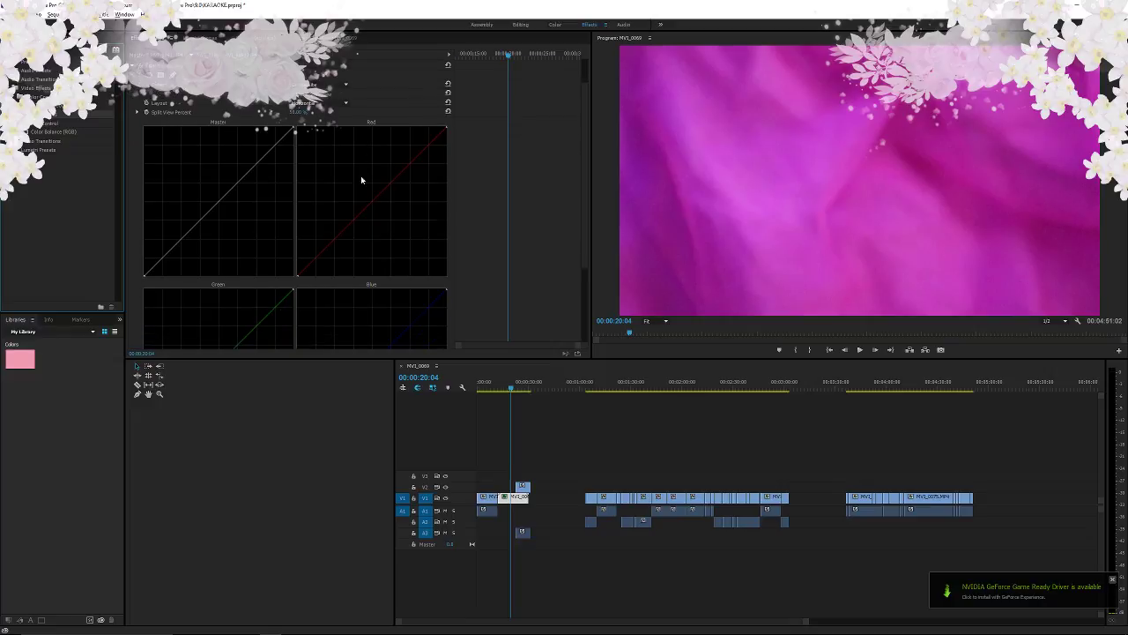
- Raise the fabric clip's red curve strongly and its master, green and blue curves slightly for a hot pink tone
left_click_drag(389, 183, 370, 154)
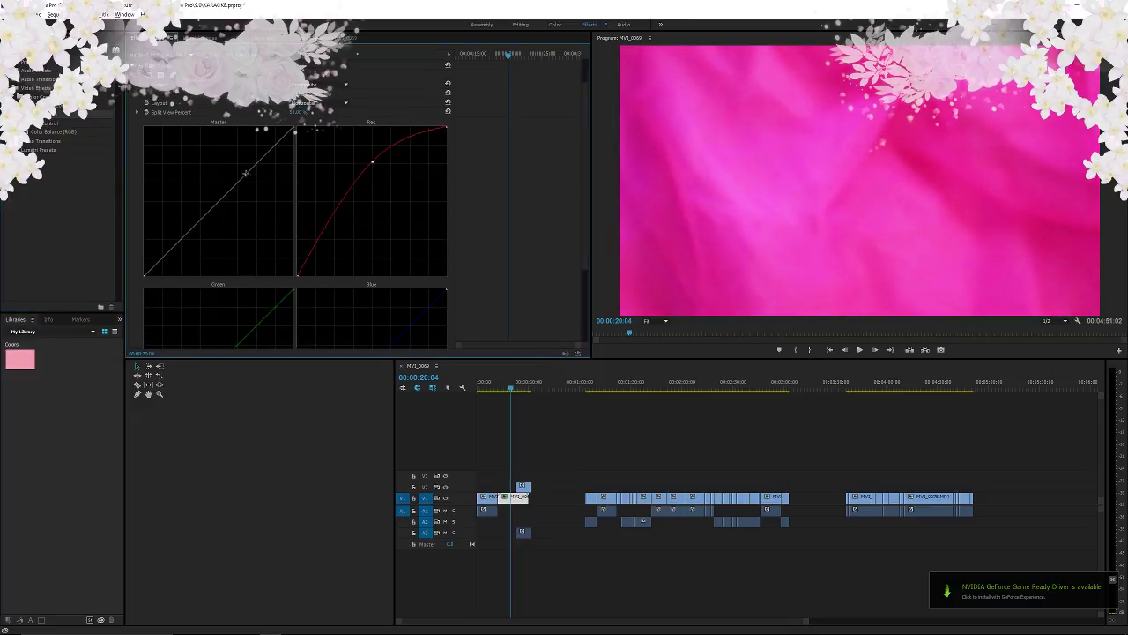
mouse_move(246, 173)
left_mouse_down()
mouse_move(240, 151)
mouse_move(244, 167)
left_mouse_up()
scroll(276, 220, "down", 1)
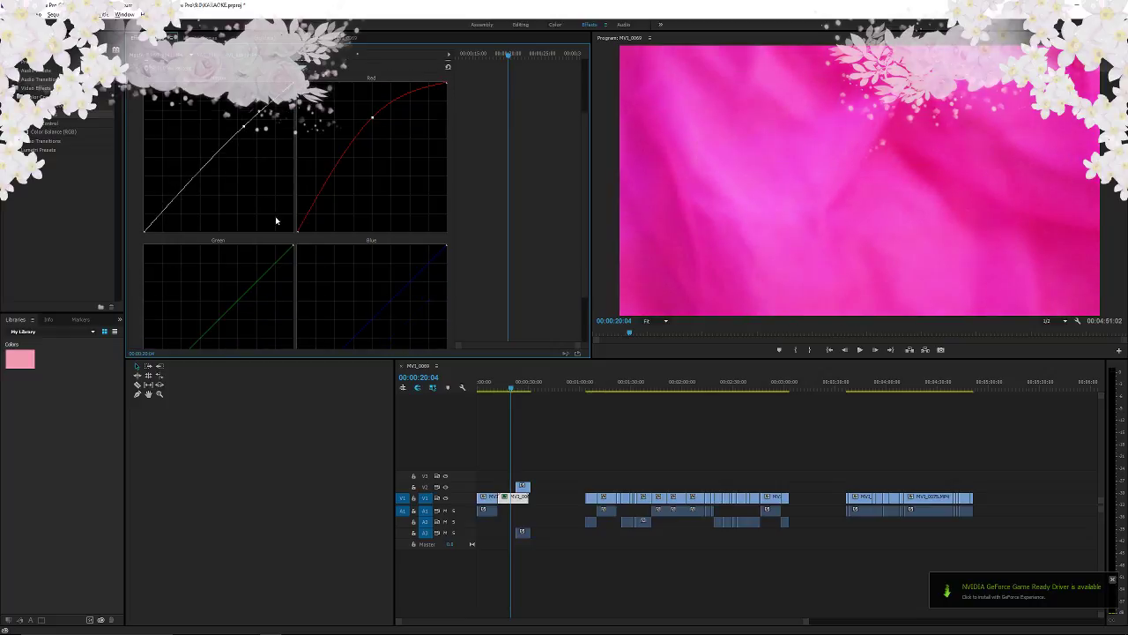
scroll(276, 221, "down", 1)
mouse_move(231, 267)
left_mouse_down()
mouse_move(217, 241)
mouse_move(161, 219)
mouse_move(195, 227)
mouse_move(233, 296)
mouse_move(216, 276)
left_mouse_up()
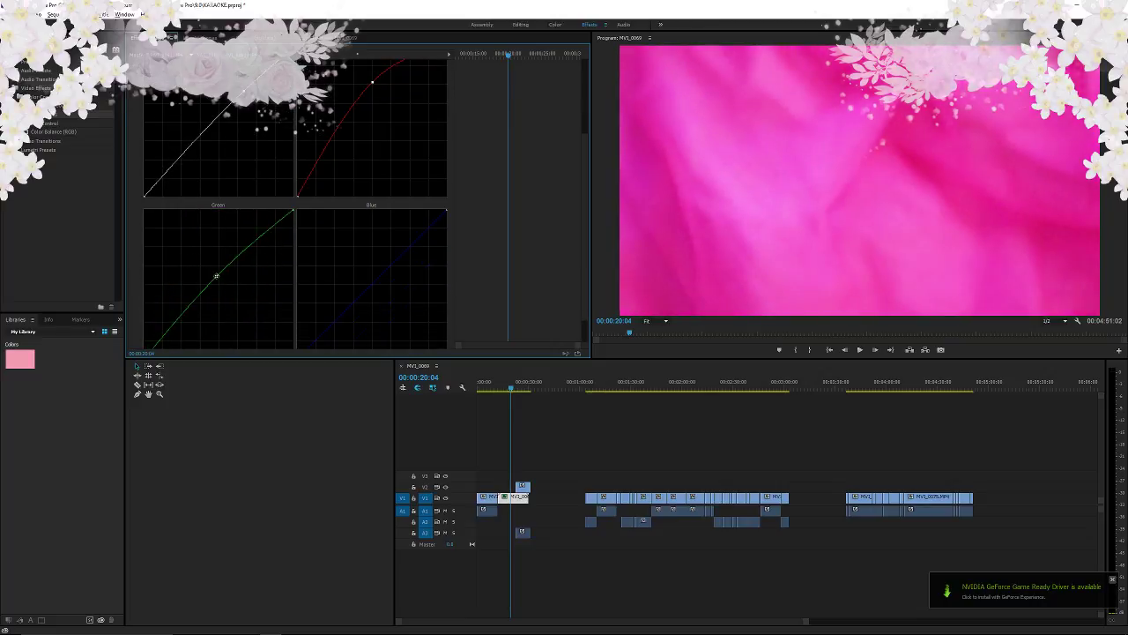
left_click_drag(327, 258, 368, 284)
- Place the Karaoke Night title on V3 above the start of the fabric clip, and play back the opening
left_click(24, 38)
left_click_drag(32, 227, 513, 476)
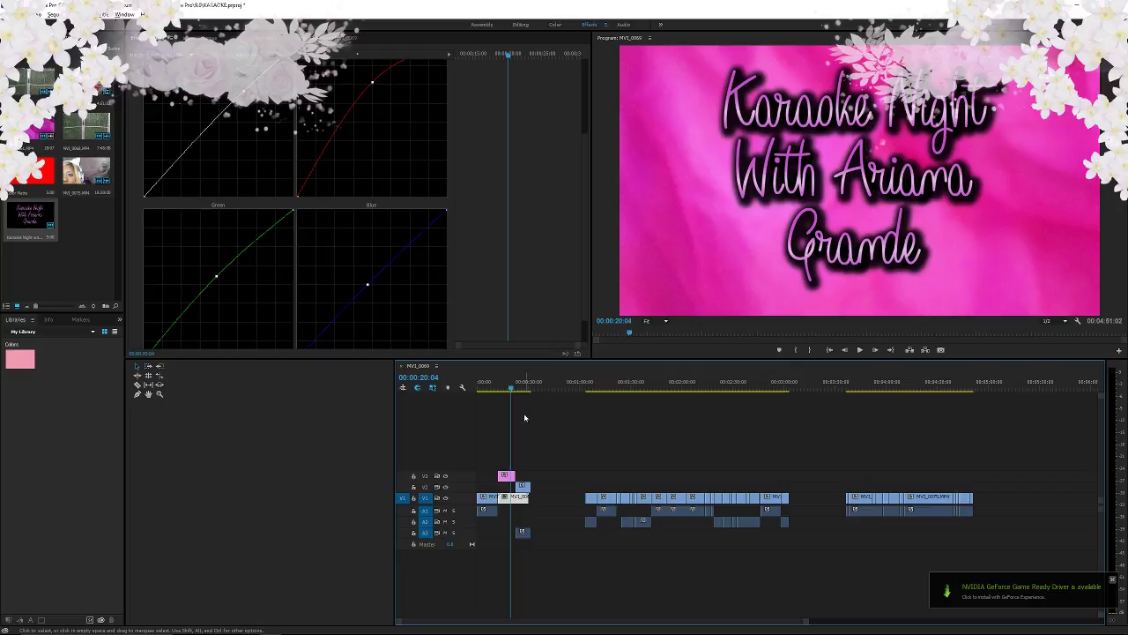
left_click_drag(511, 389, 485, 388)
key("space")
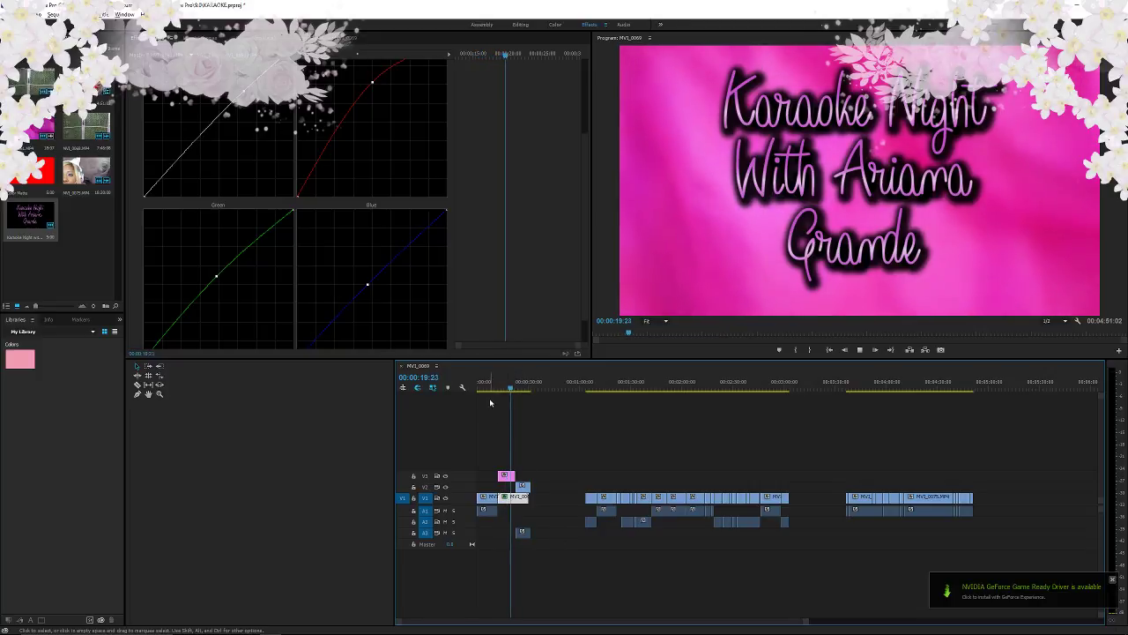
left_click_drag(495, 386, 502, 386)
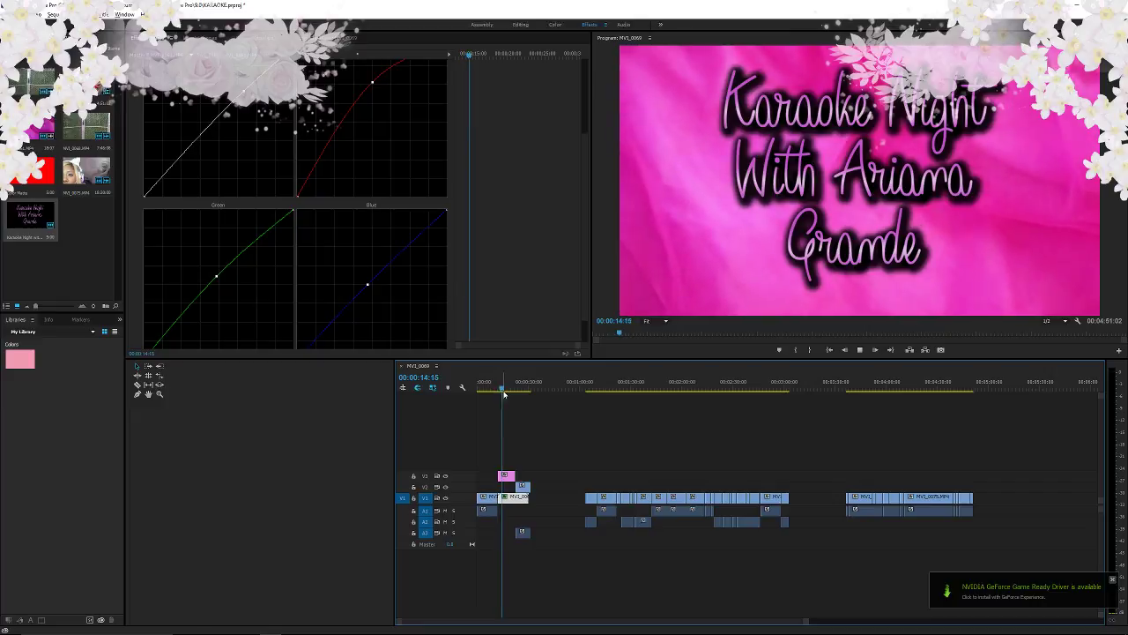
- Split the fabric clip on V1 at 00:00:15:19, delete its first part and move the rest back against the teaser clip
key("space")
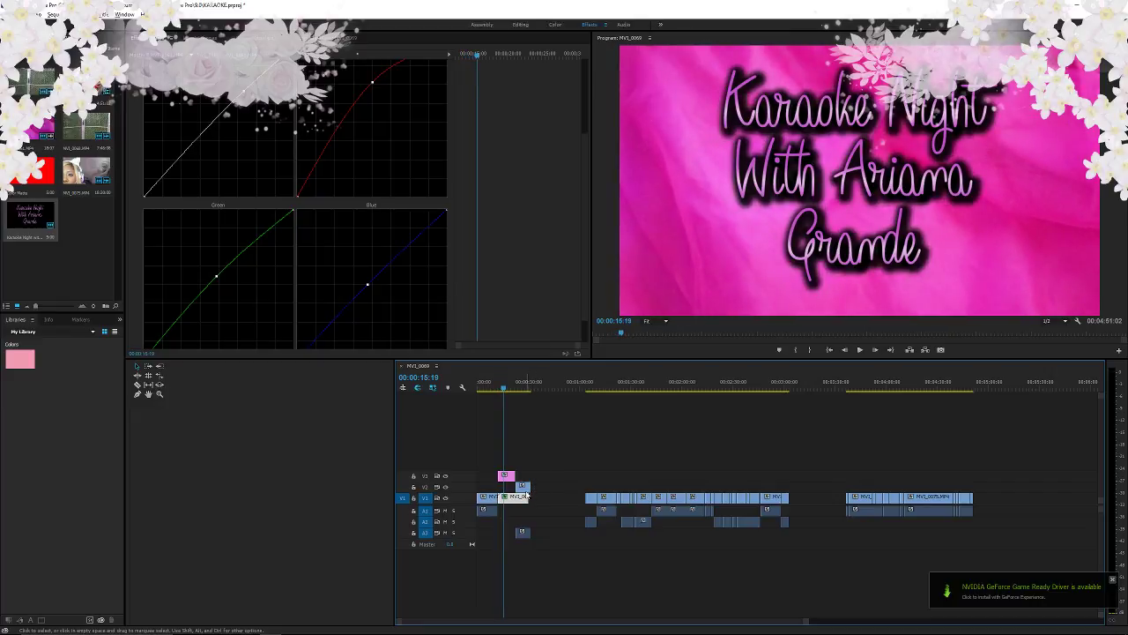
key("c")
left_click(504, 498)
key("v")
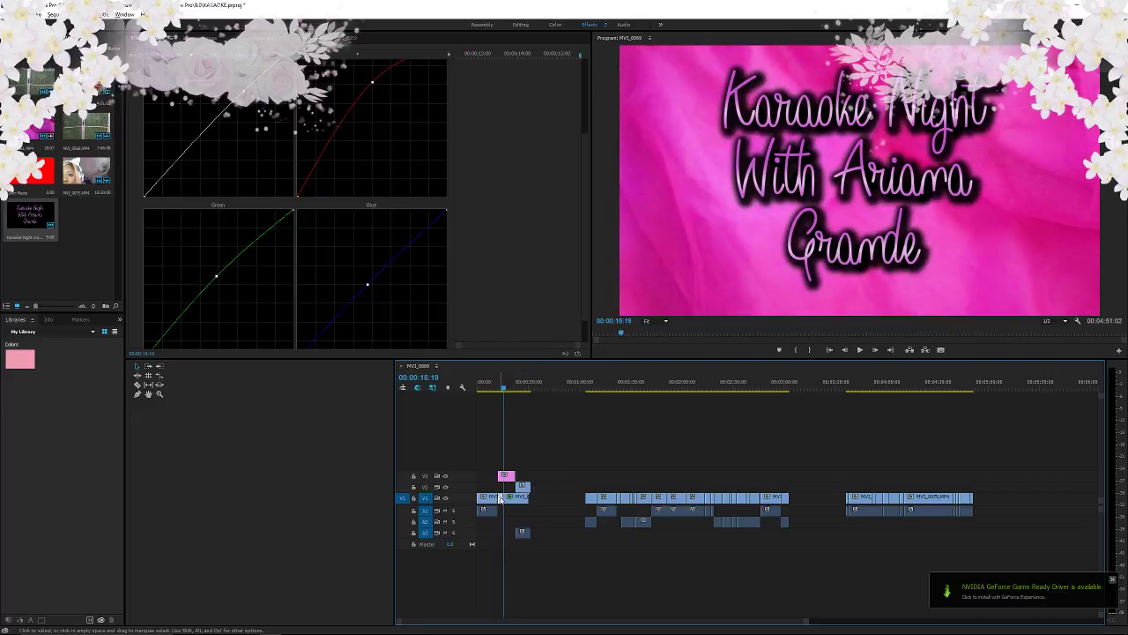
key("Delete")
left_click_drag(511, 498, 506, 499)
- Play back the title section and trim off the part of the V1 fabric clip extending past the title's end
left_click(499, 387)
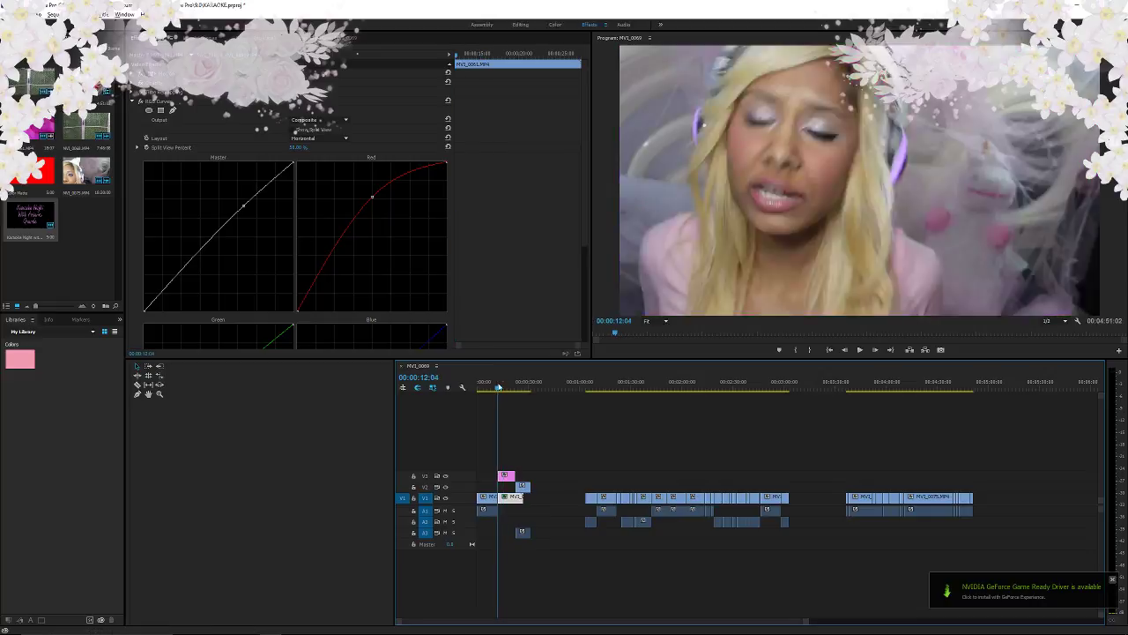
key("space")
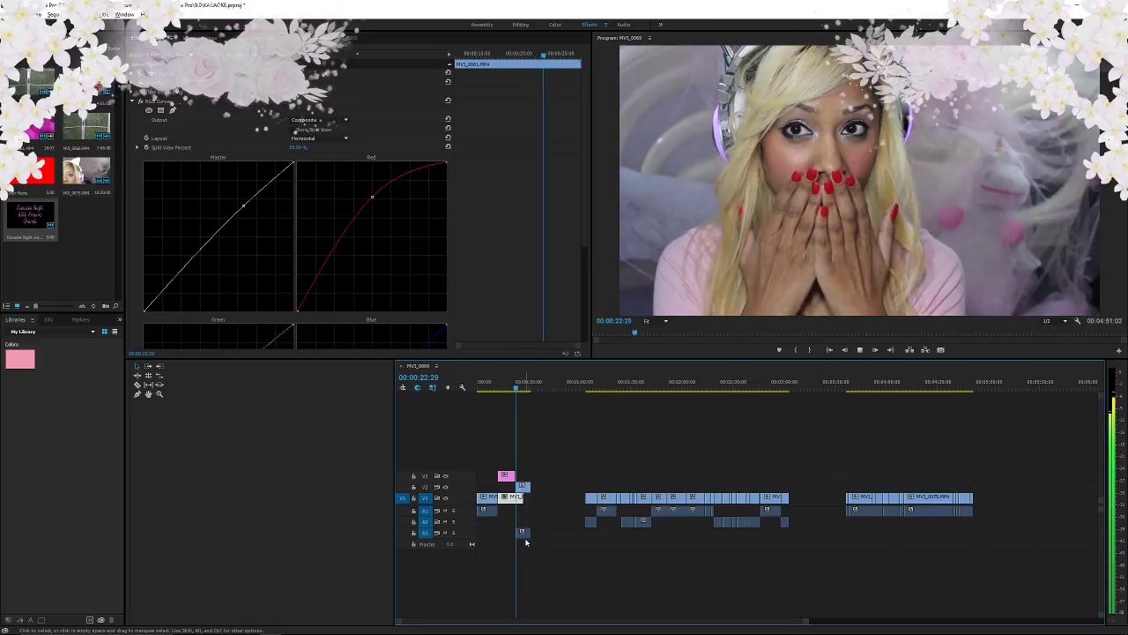
key("space")
key("c")
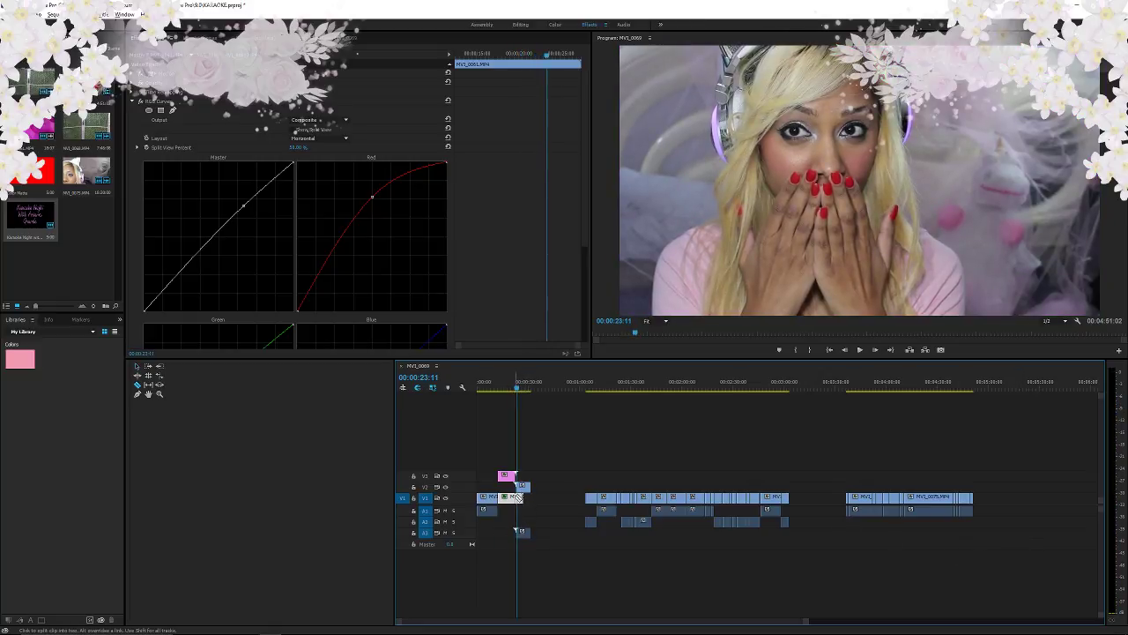
left_click(519, 497)
- Lower the fabric clip's red, blue and master RGB curves, with red only slightly below straight, for a darker magenta tone
left_click(507, 382)
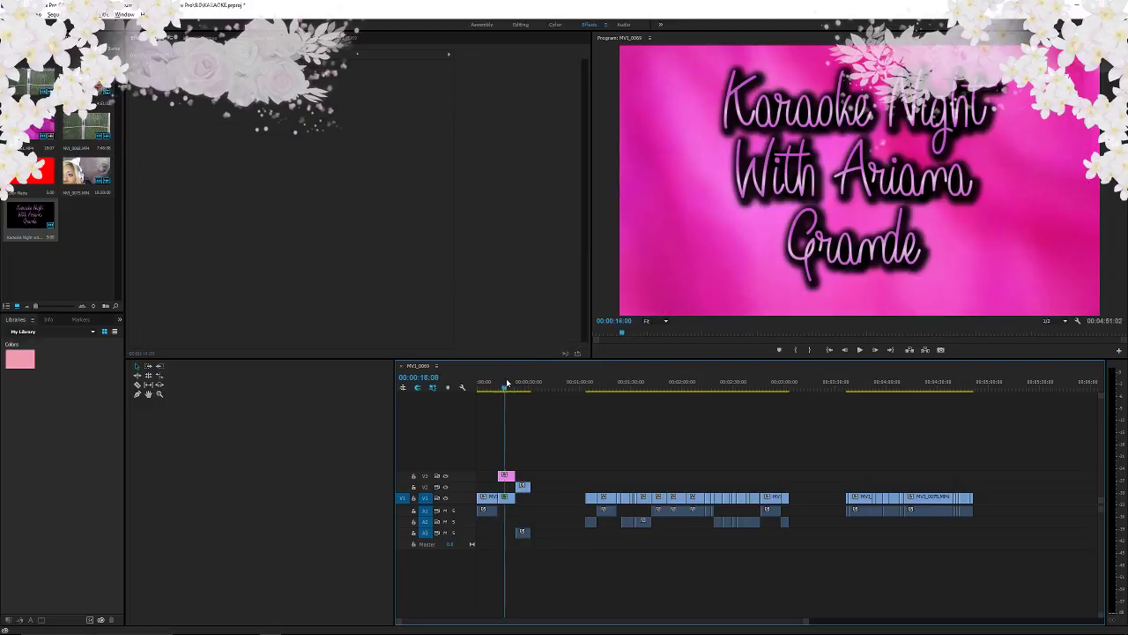
key("v")
left_click(508, 499)
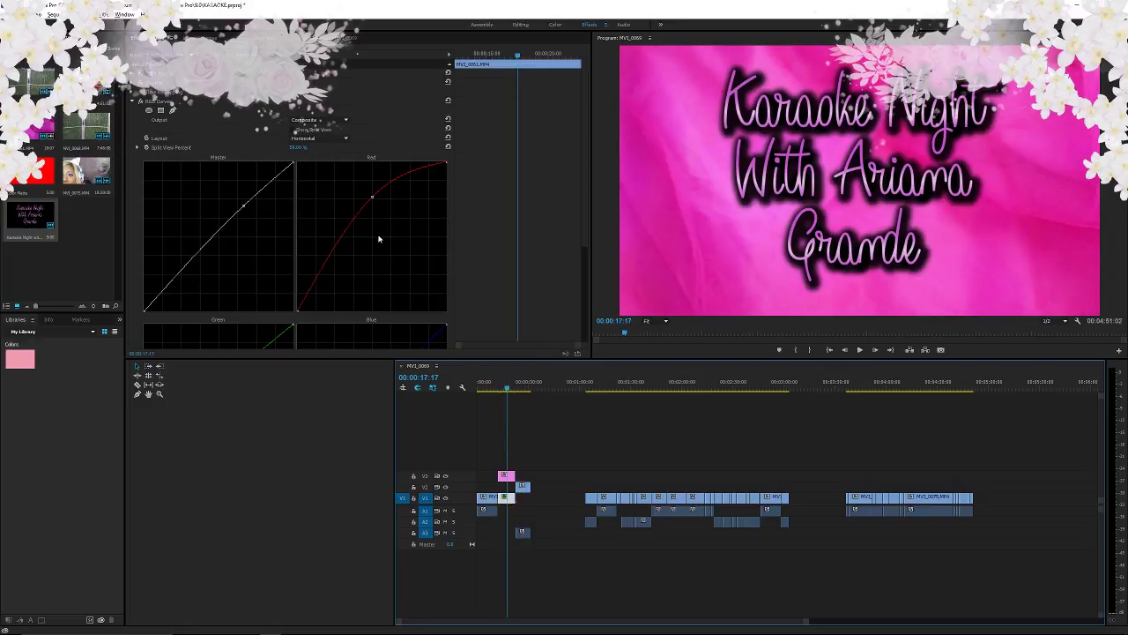
scroll(307, 191, "down", 3)
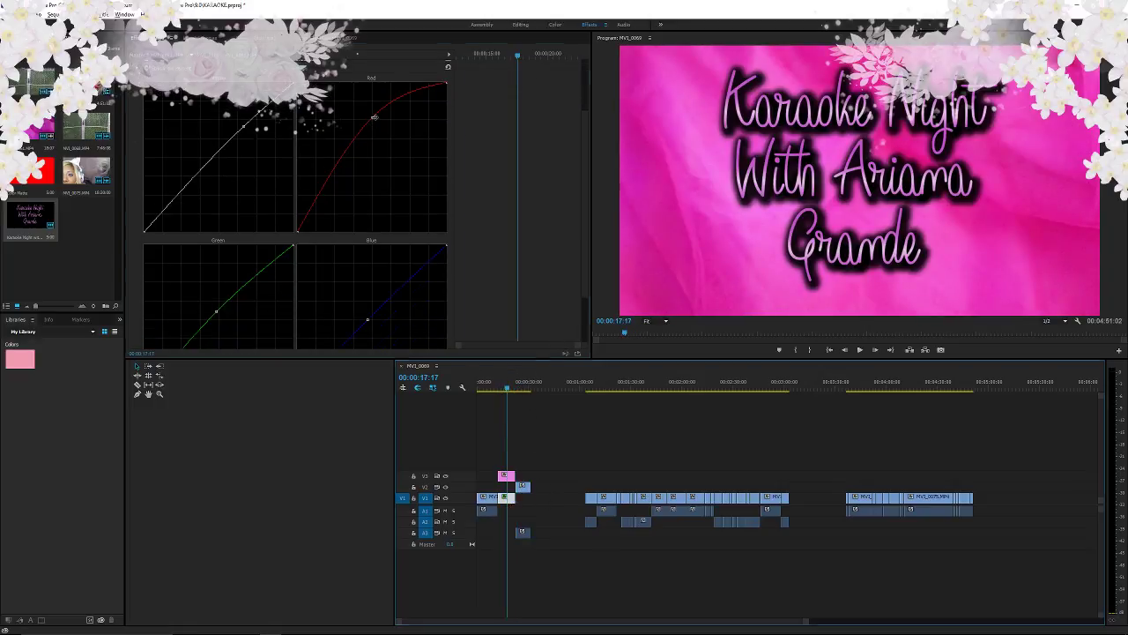
left_click_drag(371, 118, 407, 155)
left_click_drag(223, 311, 212, 290)
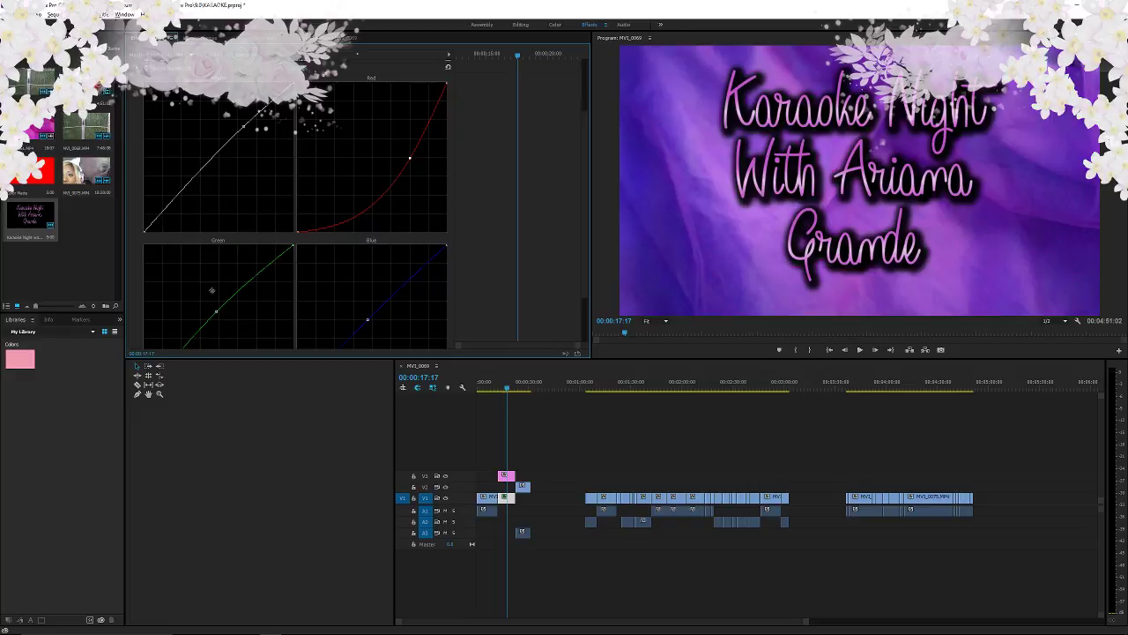
left_click_drag(334, 300, 398, 344)
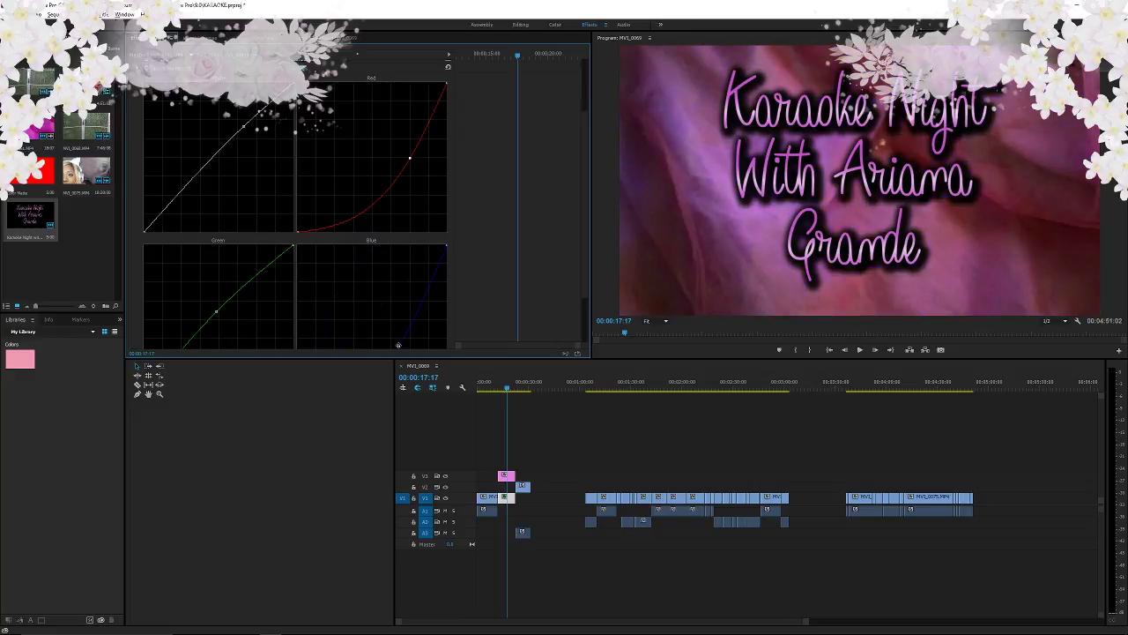
left_click_drag(245, 125, 225, 196)
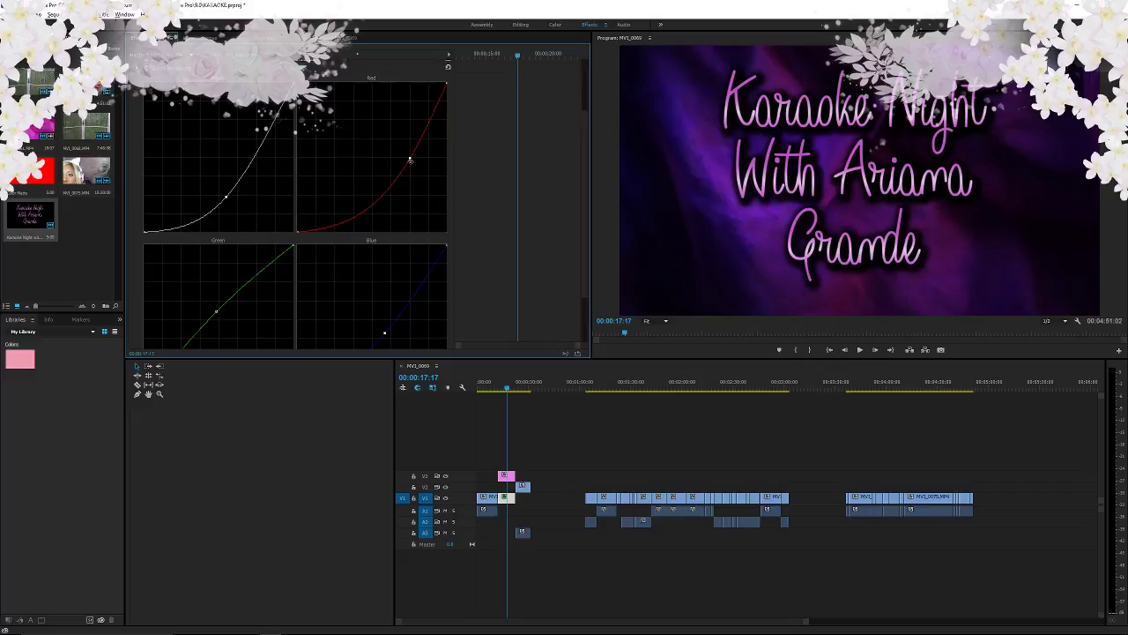
left_click_drag(410, 160, 372, 154)
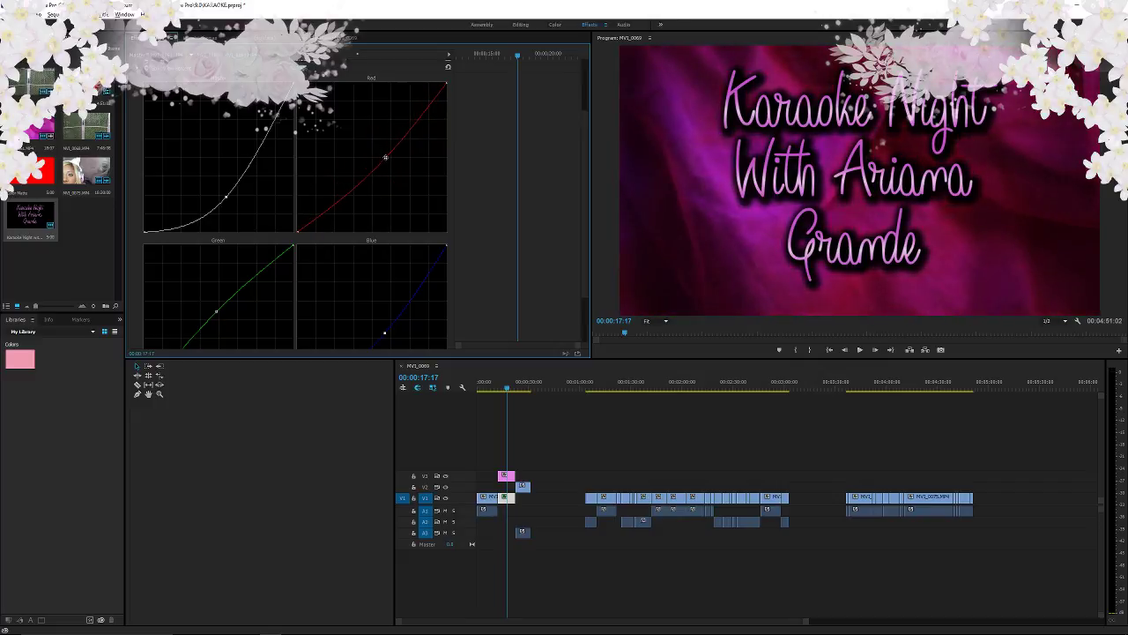
- Play back the title section and try a raised master curve on the fabric clip
left_click(494, 385)
key("space")
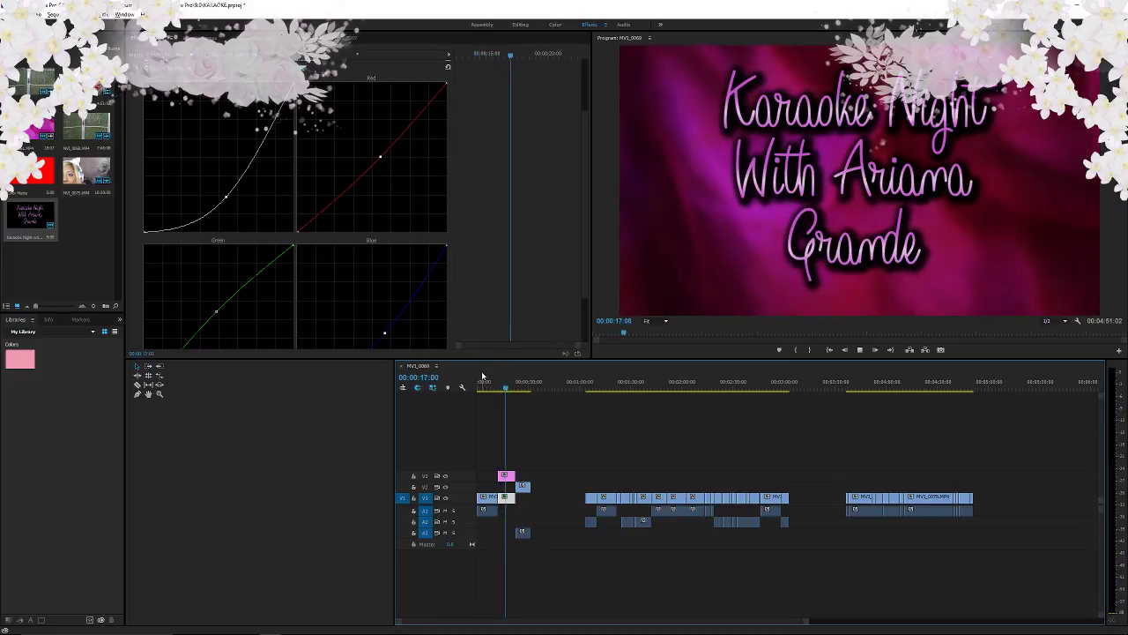
scroll(361, 299, "down", 1)
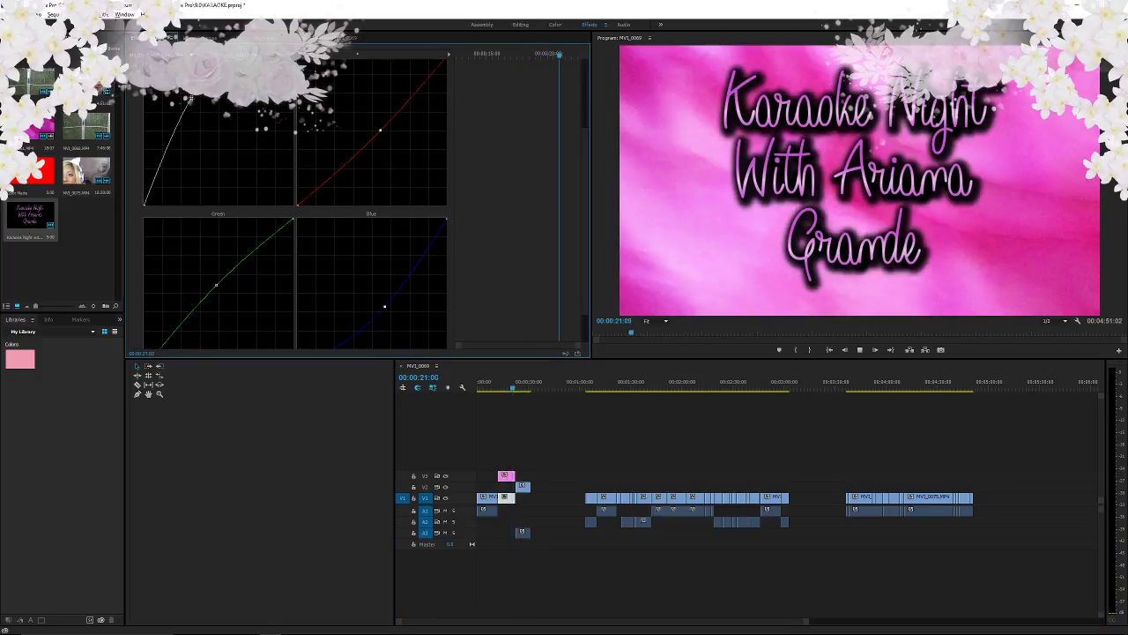
left_click_drag(220, 139, 202, 115)
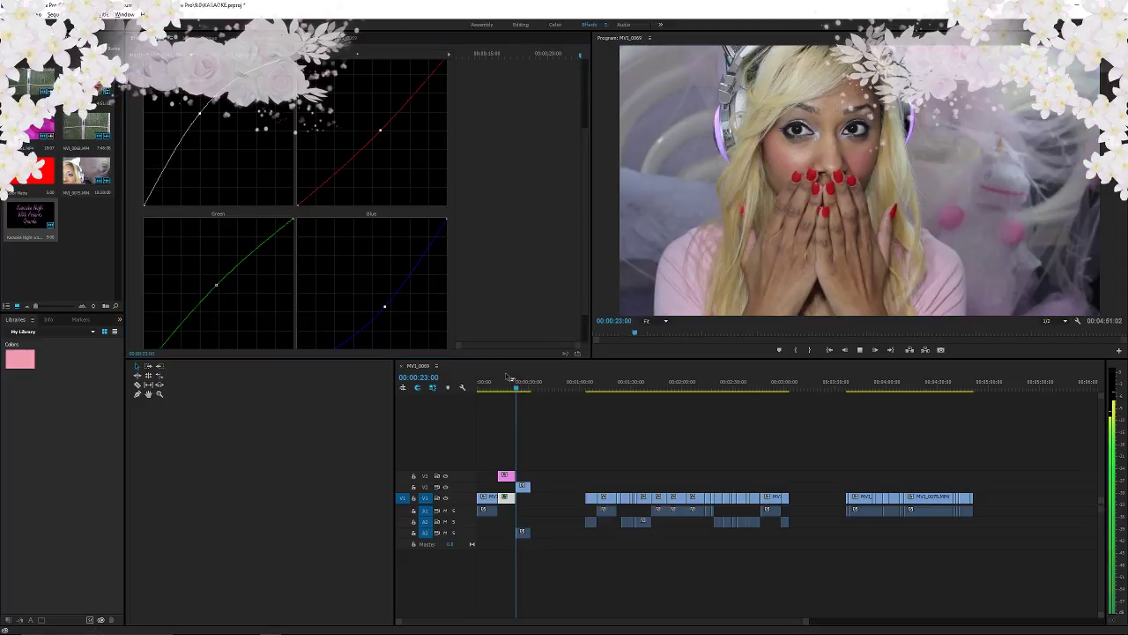
left_click(509, 389)
key("space")
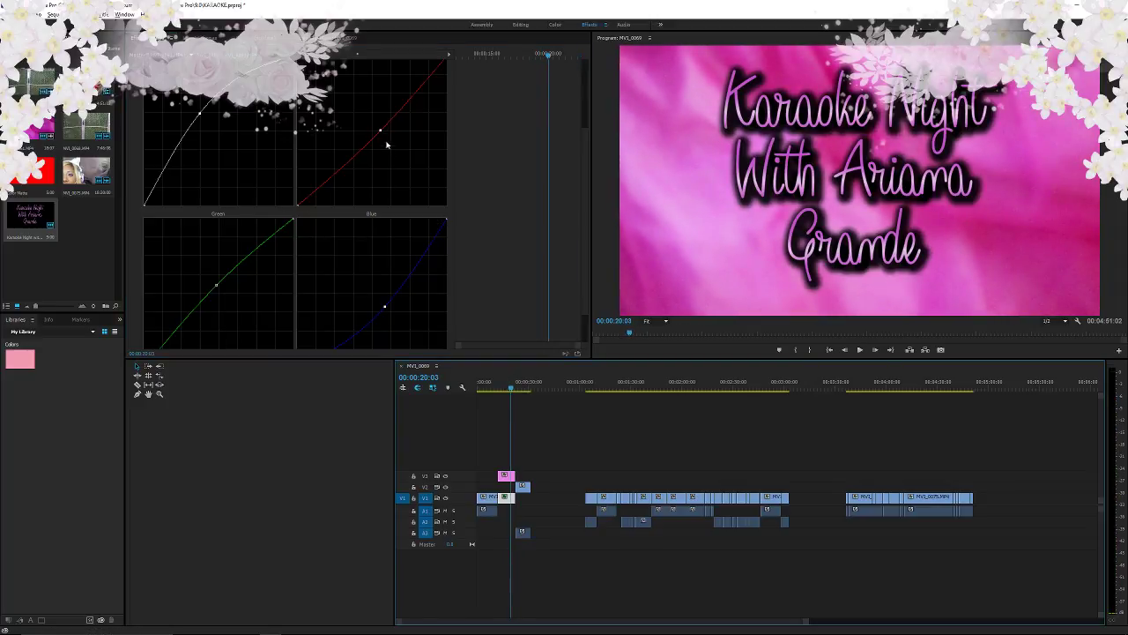
- Lower the fabric clip's master curve strongly and its green curve slightly, and nearly straighten red and blue for a dark purple tone
left_click_drag(380, 133, 384, 179)
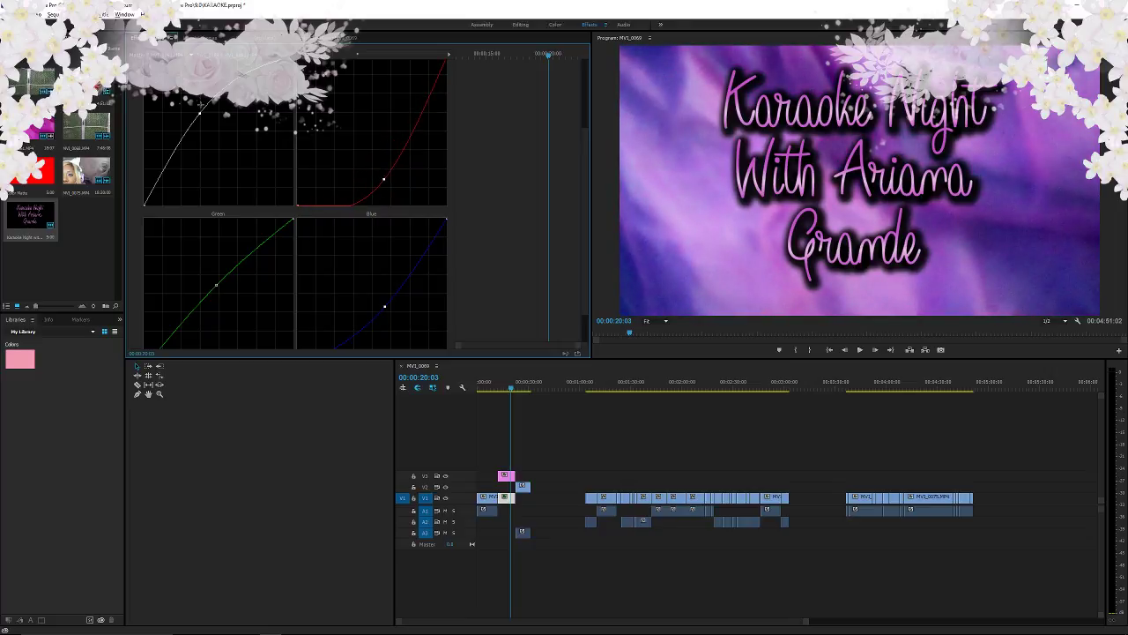
left_click_drag(200, 113, 235, 169)
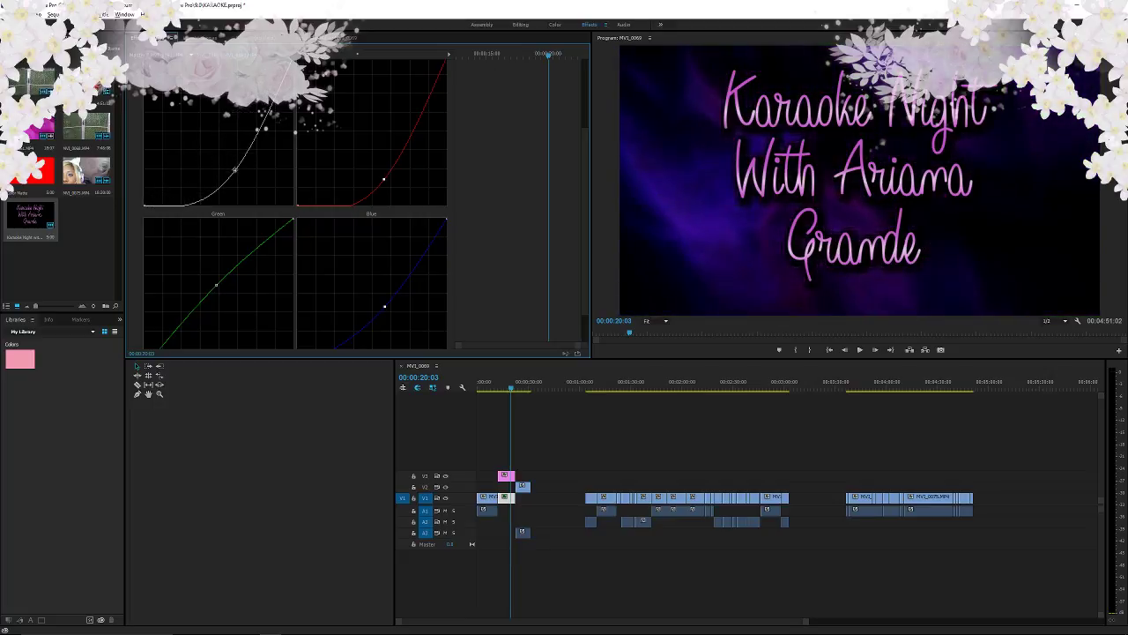
mouse_move(383, 305)
left_mouse_down()
mouse_move(360, 270)
mouse_move(334, 258)
mouse_move(369, 294)
left_mouse_up()
left_click_drag(217, 285, 241, 299)
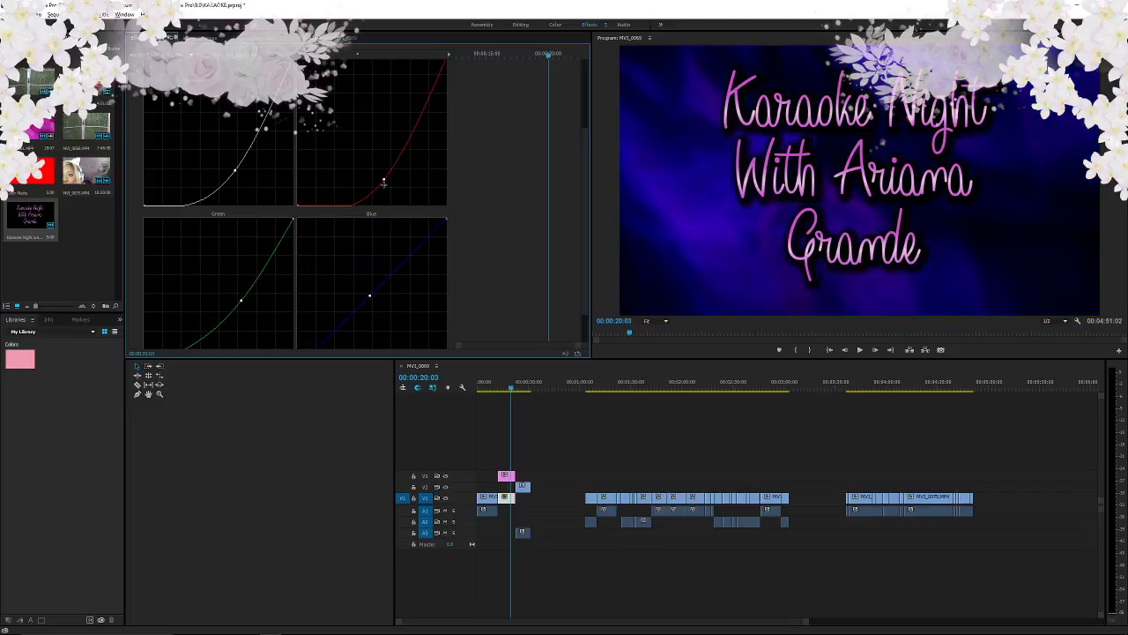
left_click_drag(385, 179, 366, 141)
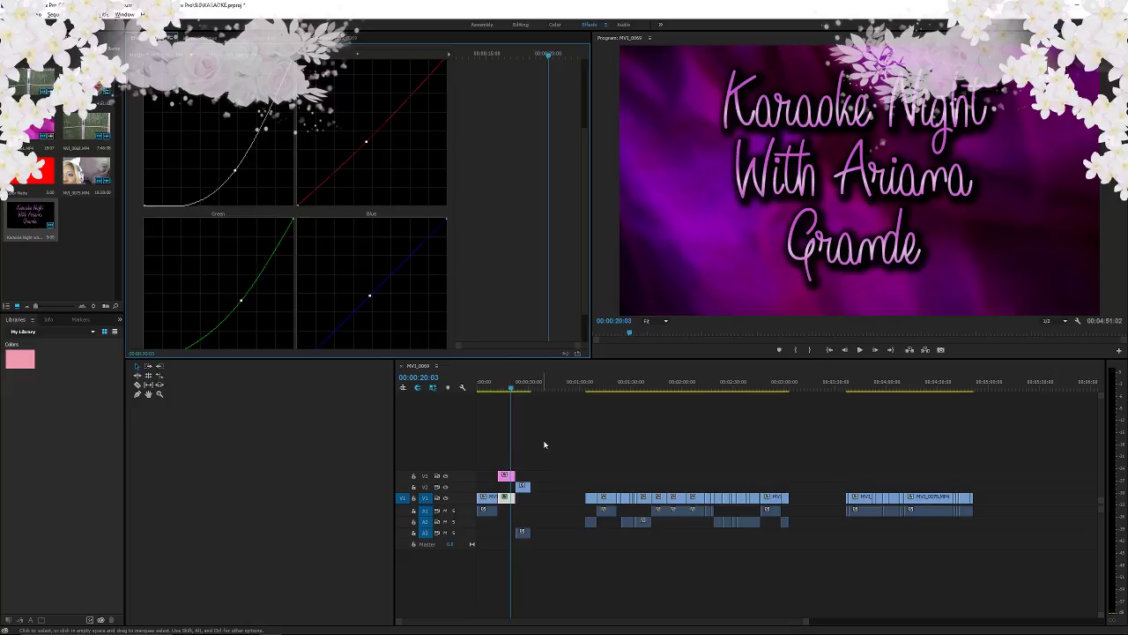
- Shift the Karaoke Night title vertically at its start, middle and near its end, leaving it lower in the frame, and save the project
left_click(507, 476)
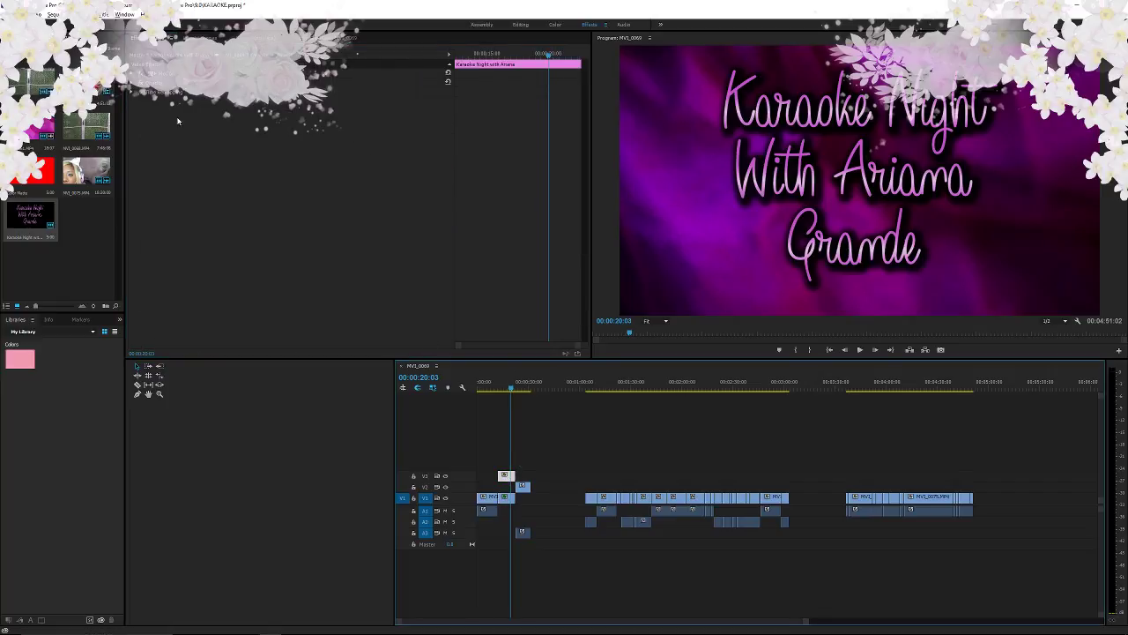
left_click(132, 75)
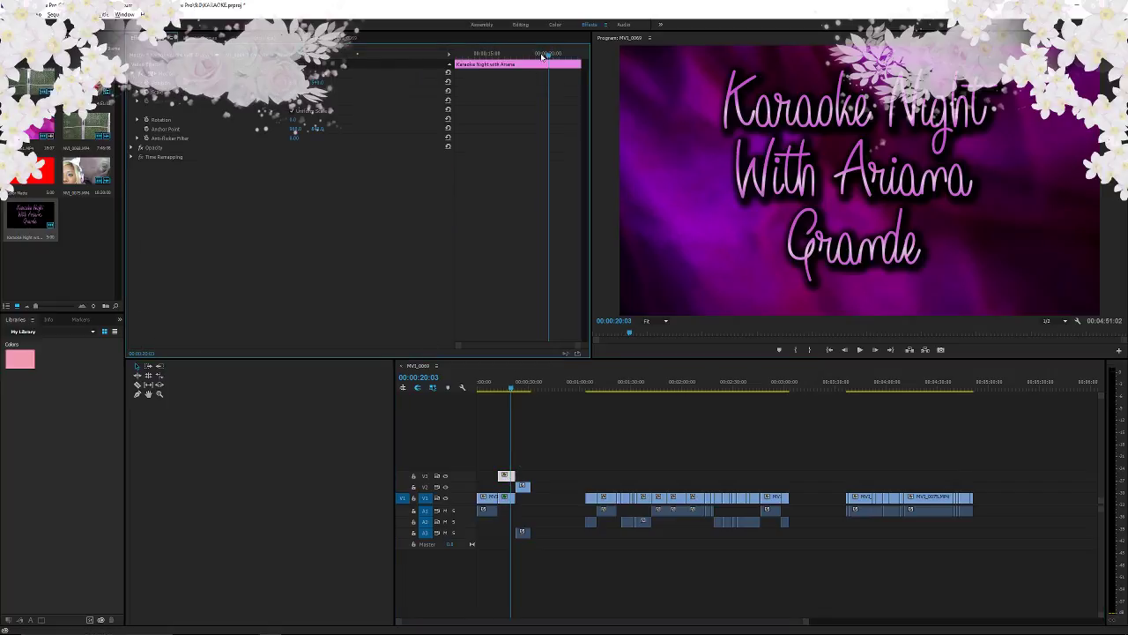
left_click_drag(549, 55, 449, 81)
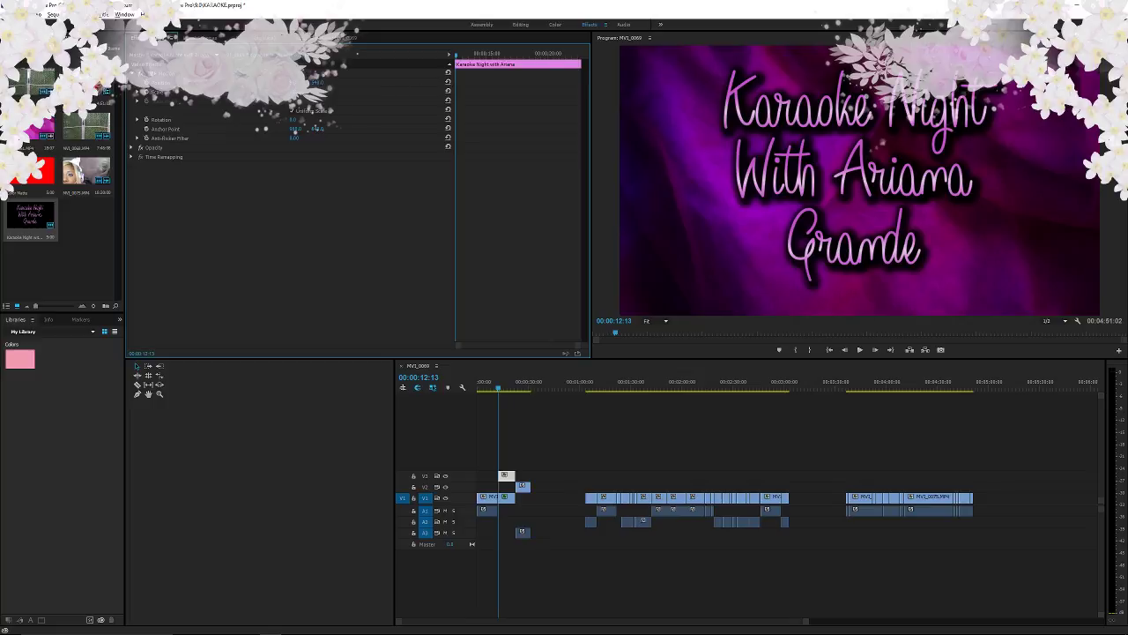
left_click_drag(318, 83, 363, 83)
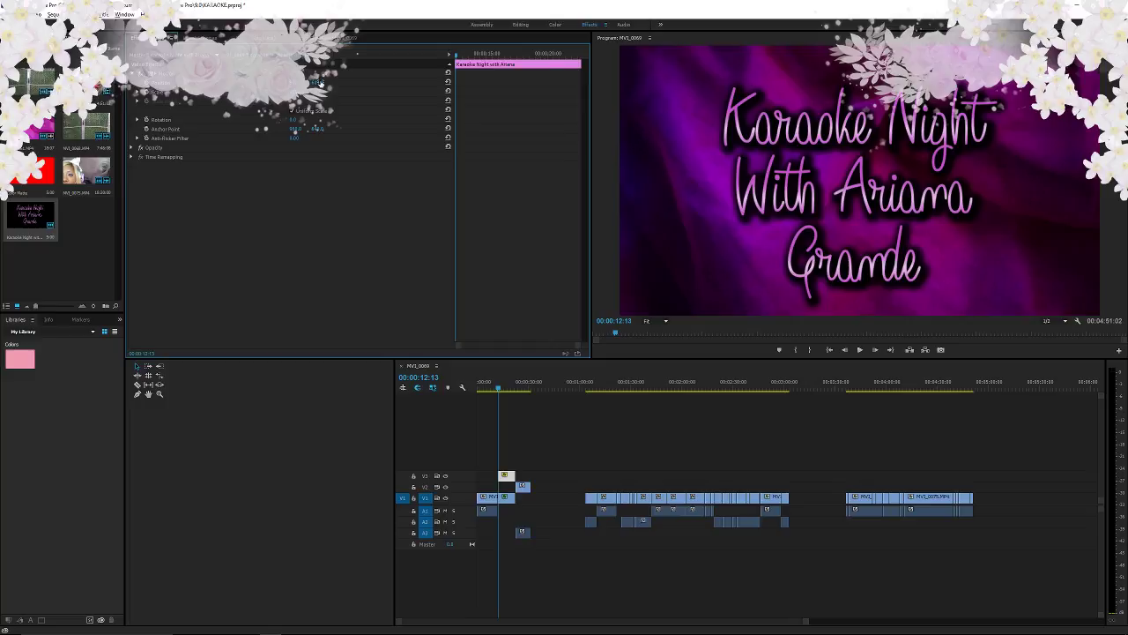
left_click_drag(507, 53, 522, 54)
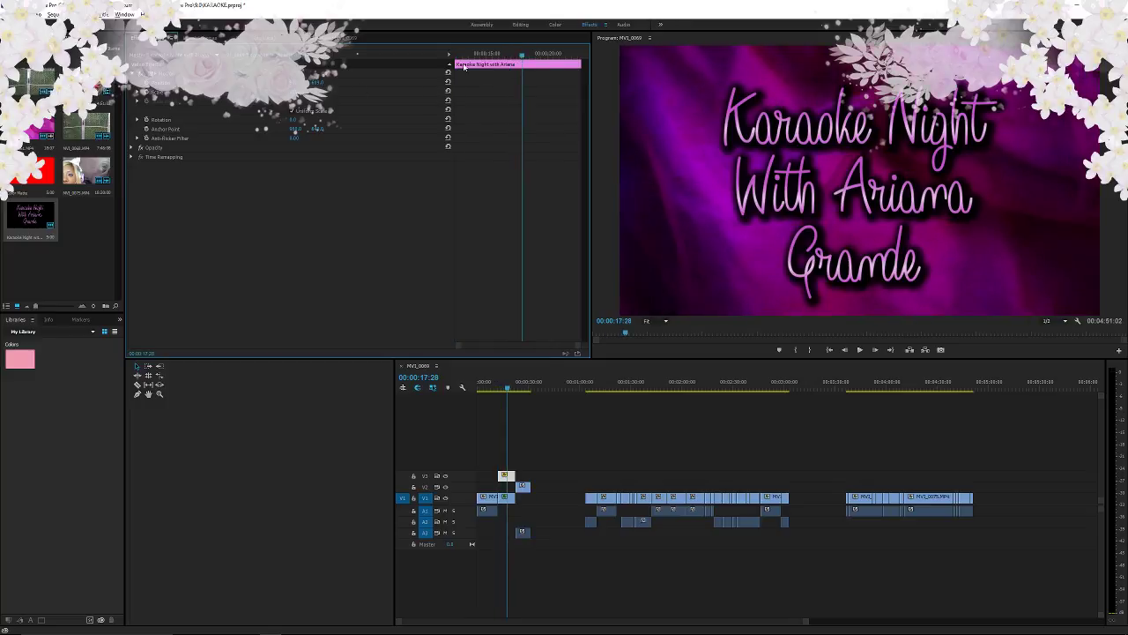
left_click_drag(318, 83, 256, 83)
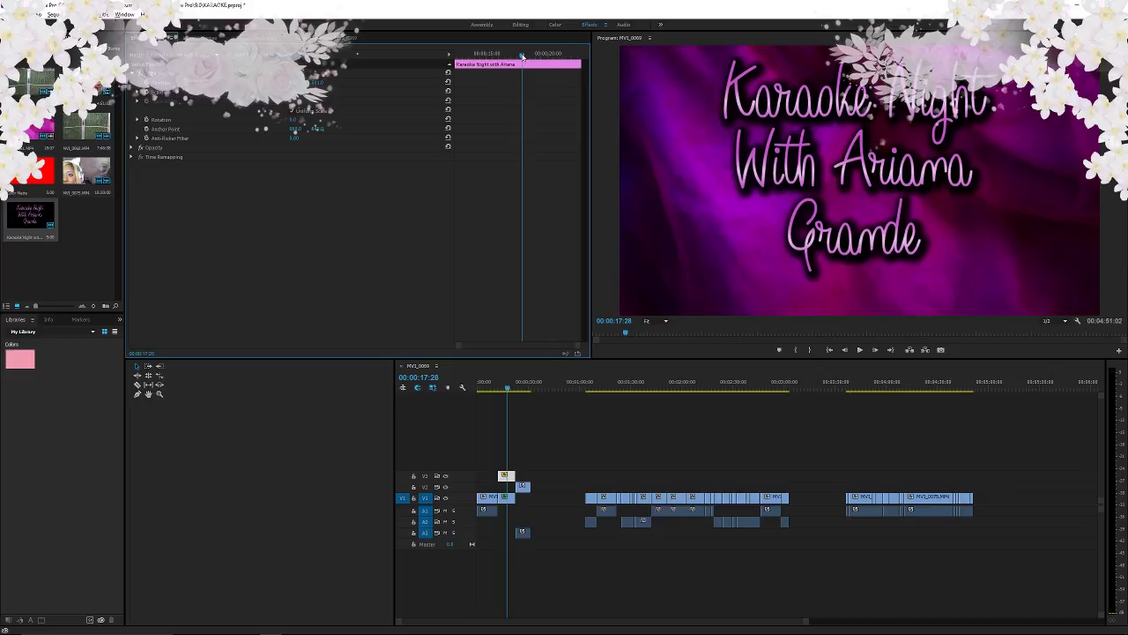
left_click_drag(523, 56, 572, 62)
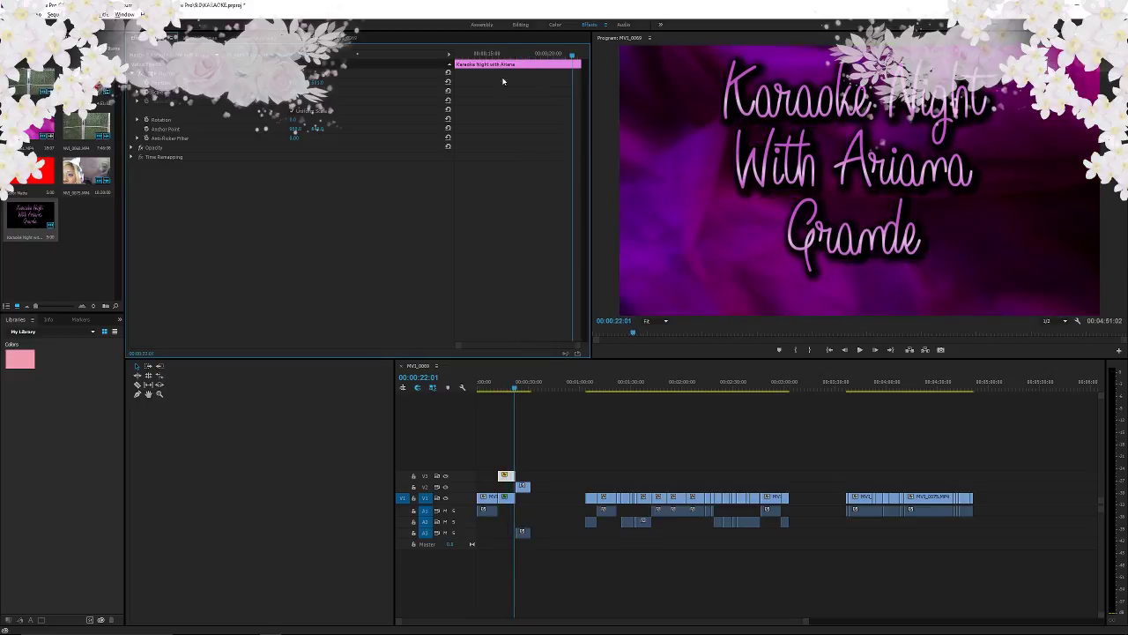
left_click_drag(317, 83, 396, 83)
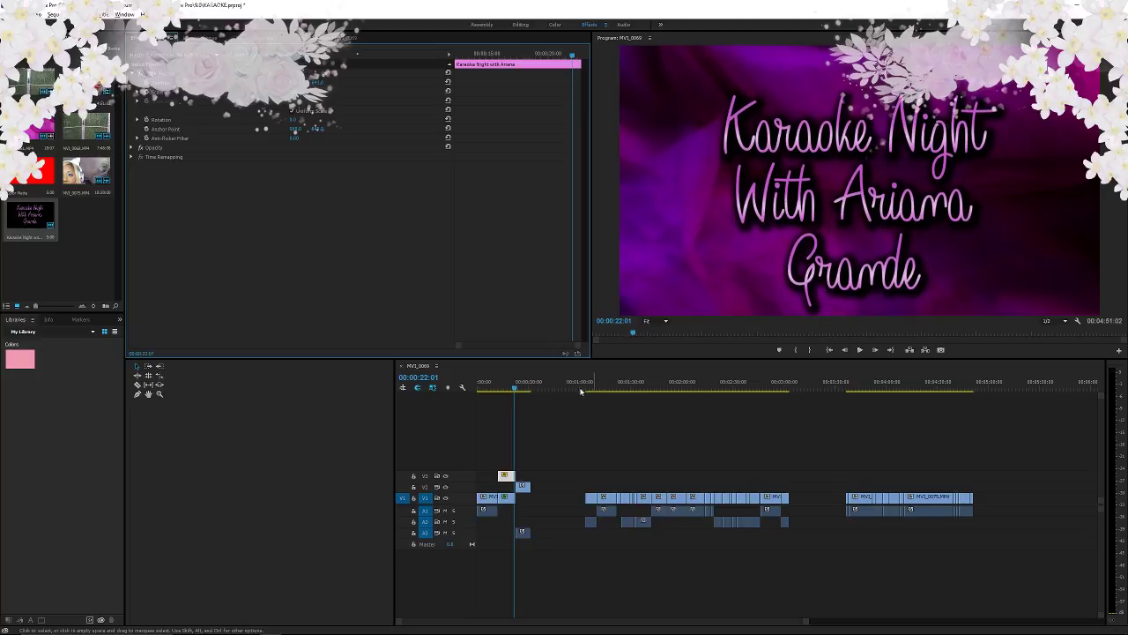
key("ctrl+s")
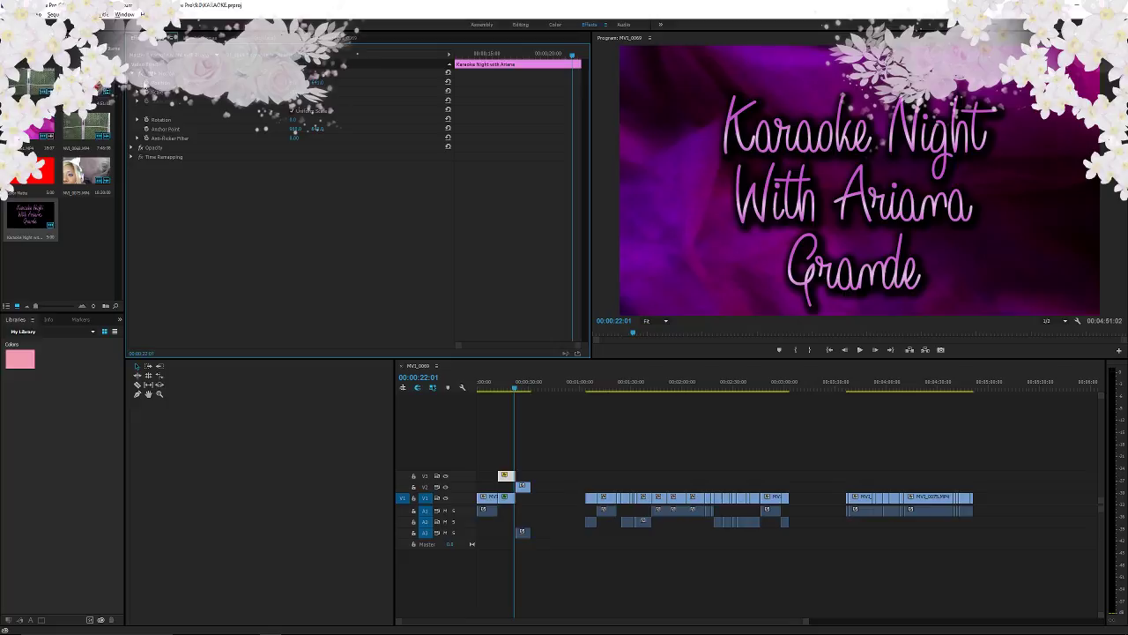
- Add position keyframes to the title at 00:00:17:20 and at its start, 00:00:12:13
left_click(518, 55)
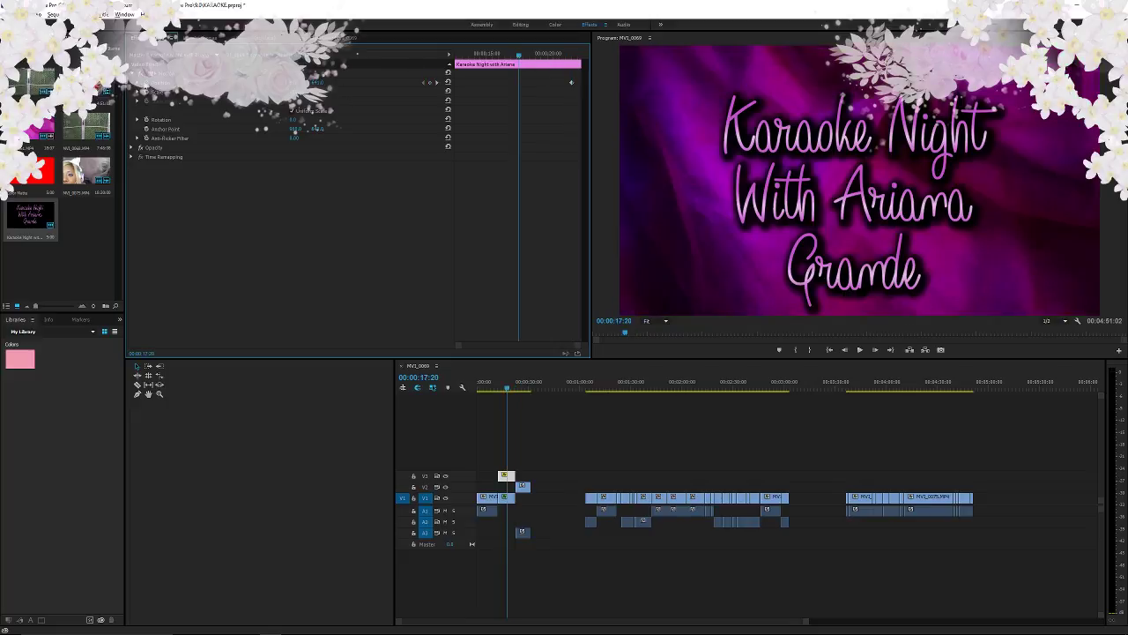
left_click(430, 83)
left_click(452, 58)
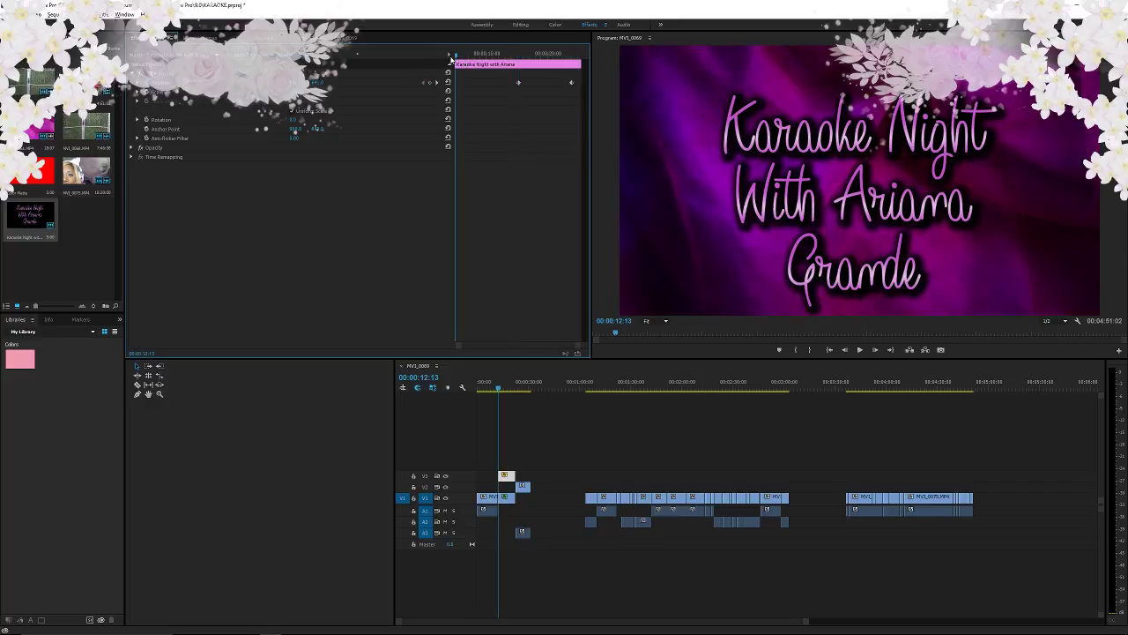
left_click(429, 84)
- Raise the title at the middle position keyframe and move the last keyframe to the title's end at 00:00:22:12
left_click(437, 82)
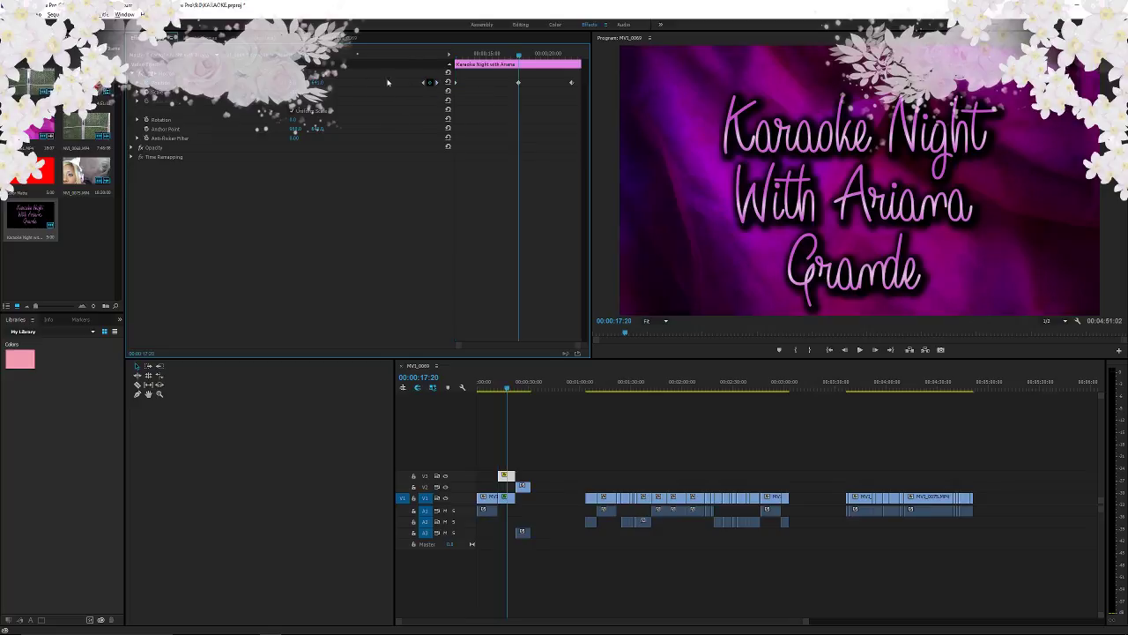
left_click_drag(318, 83, 225, 83)
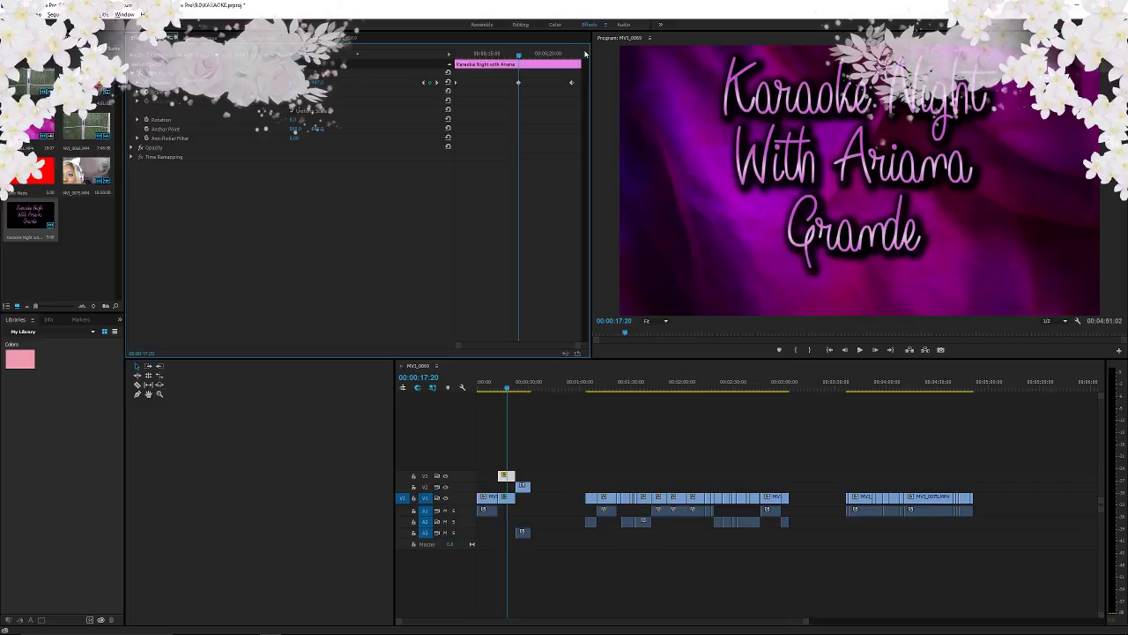
left_click(438, 82)
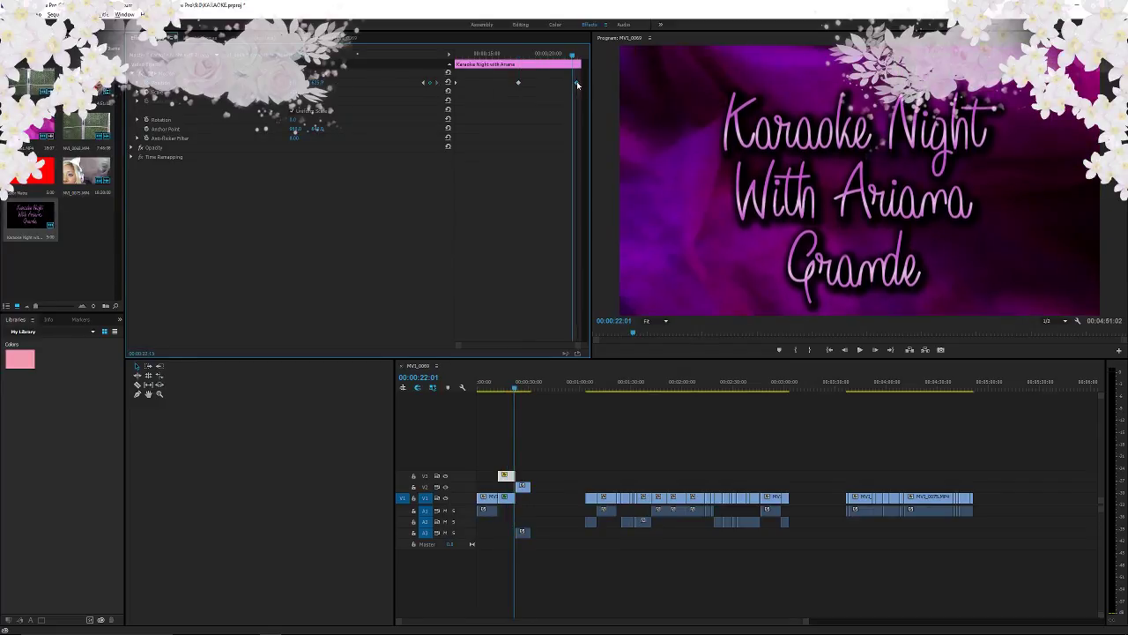
left_click(436, 82)
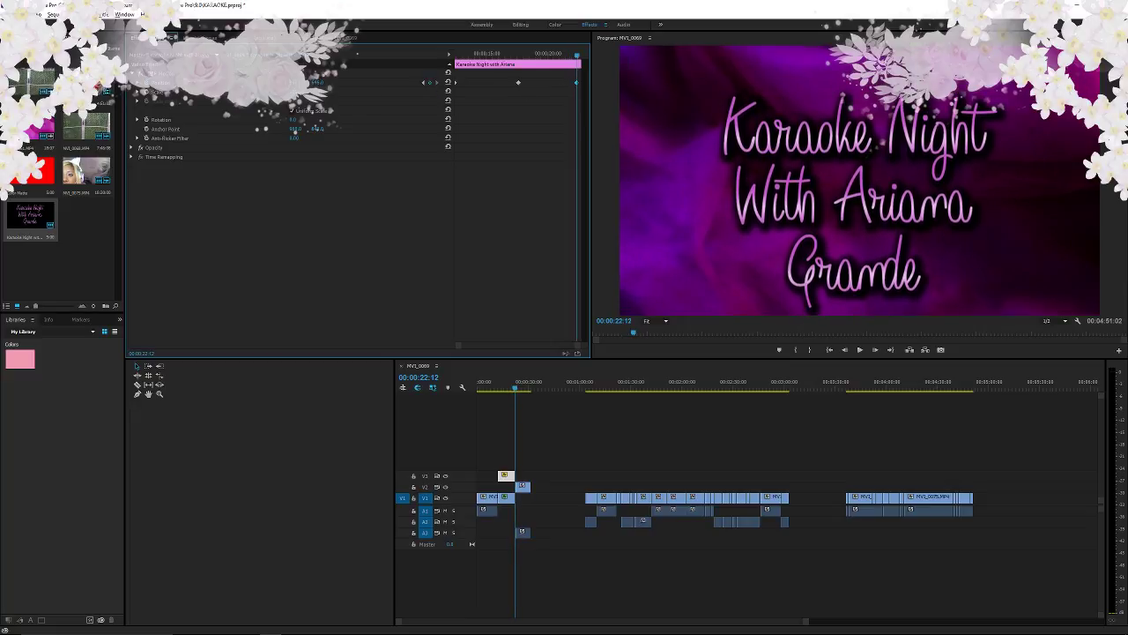
- Play the sequence from just before the Karaoke Night title through its end to review the title animation
left_click_drag(515, 388, 494, 386)
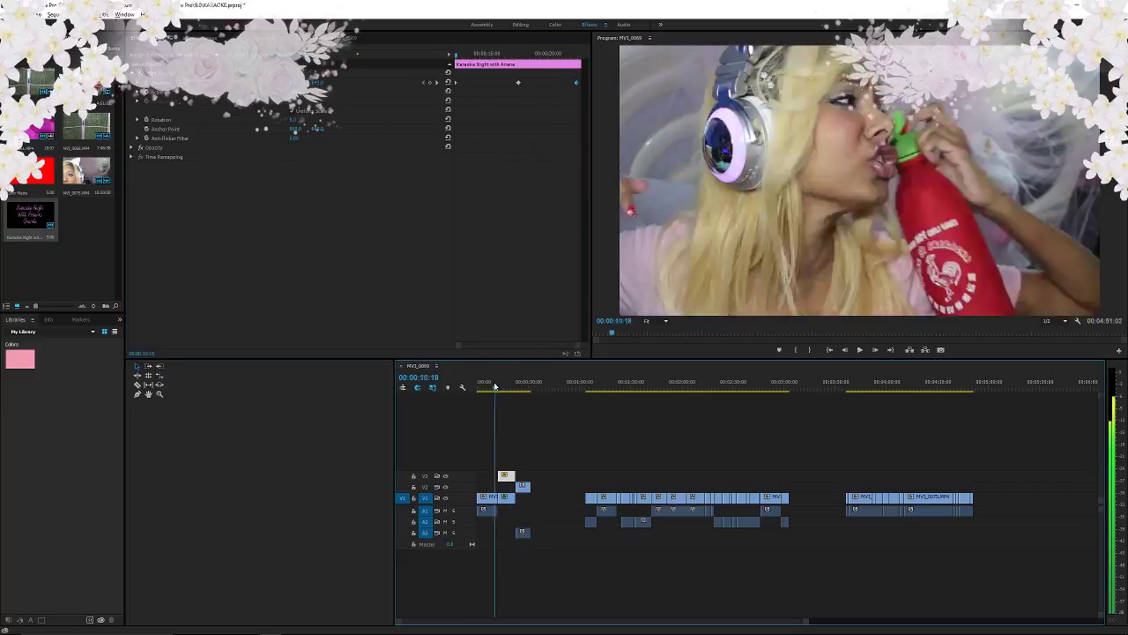
key("space")
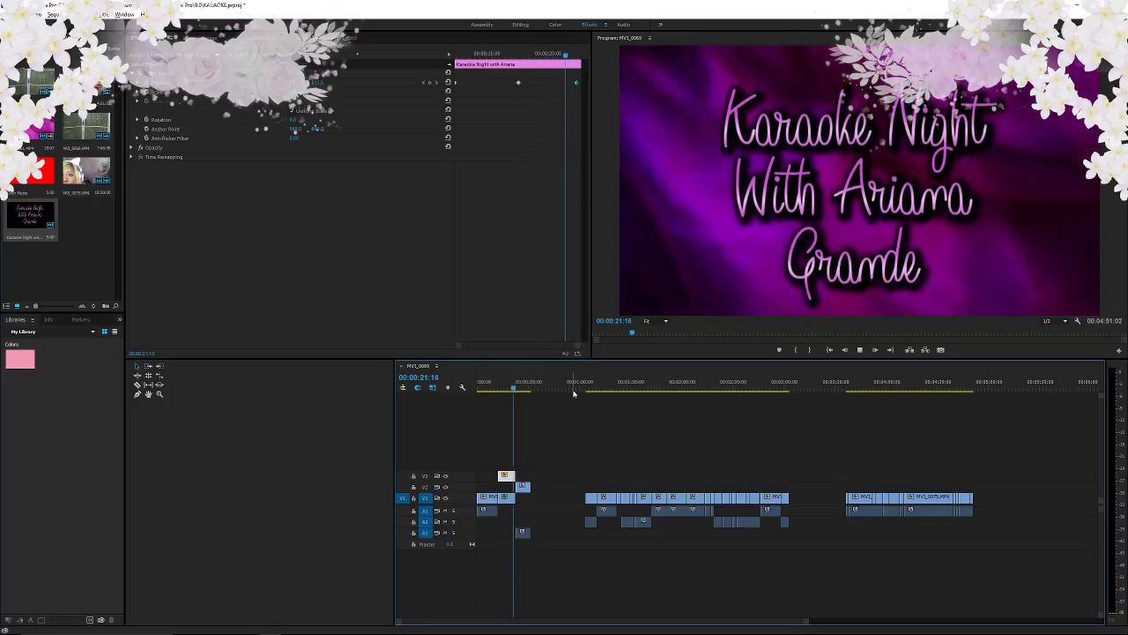
key("space")
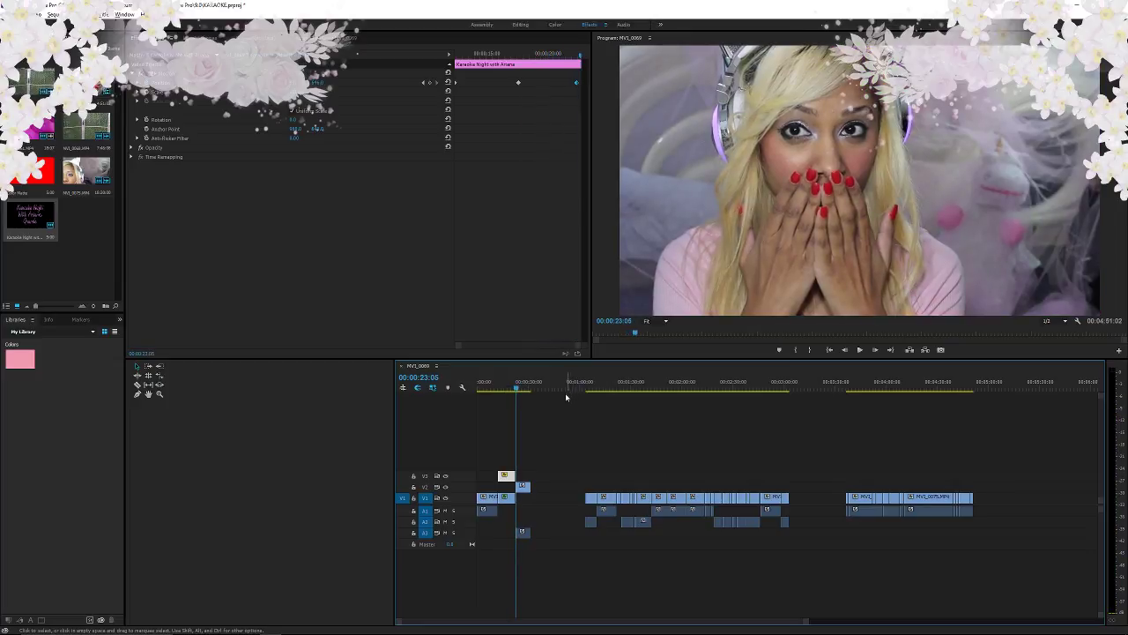
- Delete the purple fabric clip beneath the Karaoke Night title and place the playhead at 00:00:17:01
left_click(507, 500)
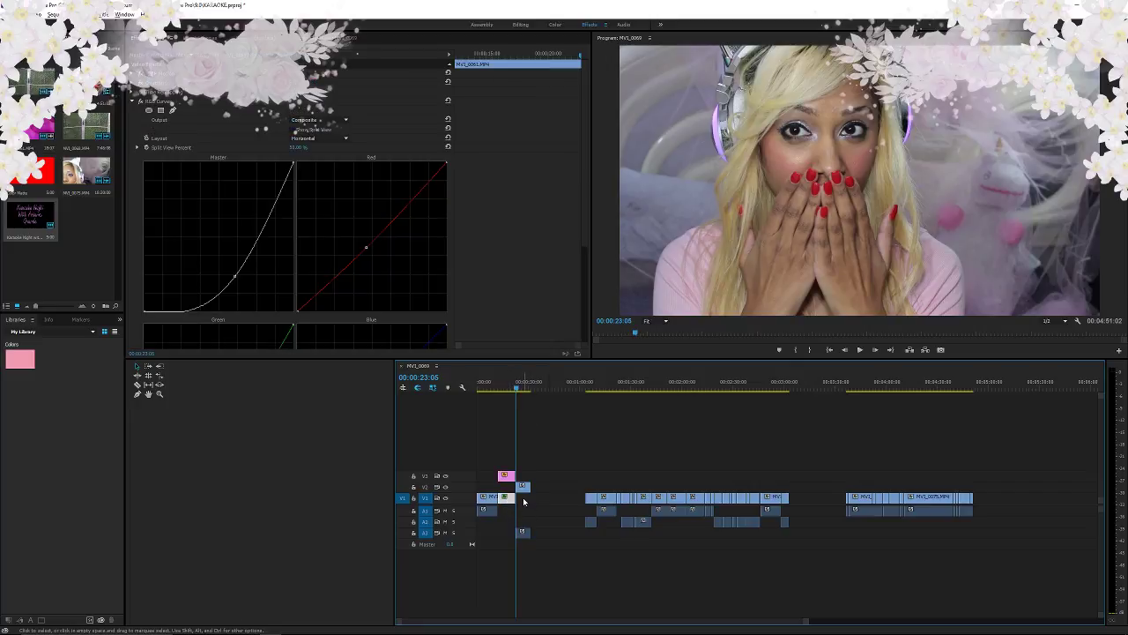
key("Delete")
left_click(505, 385)
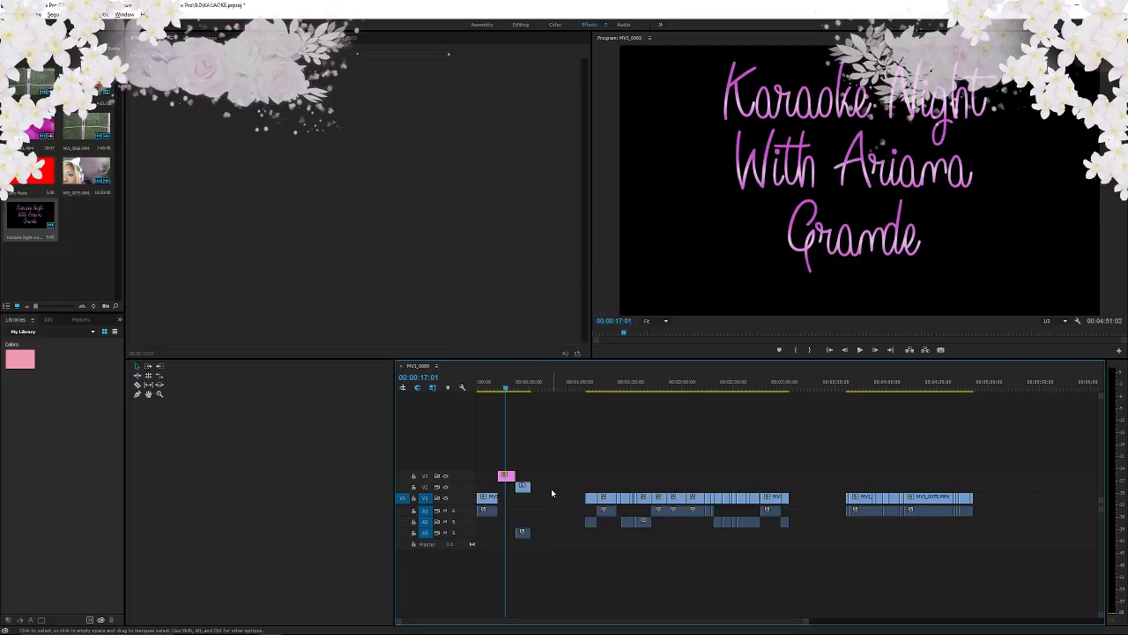
- Open the Karaoke Night title for editing and enable its background with a 4 Color Gradient fill
double_click(507, 477)
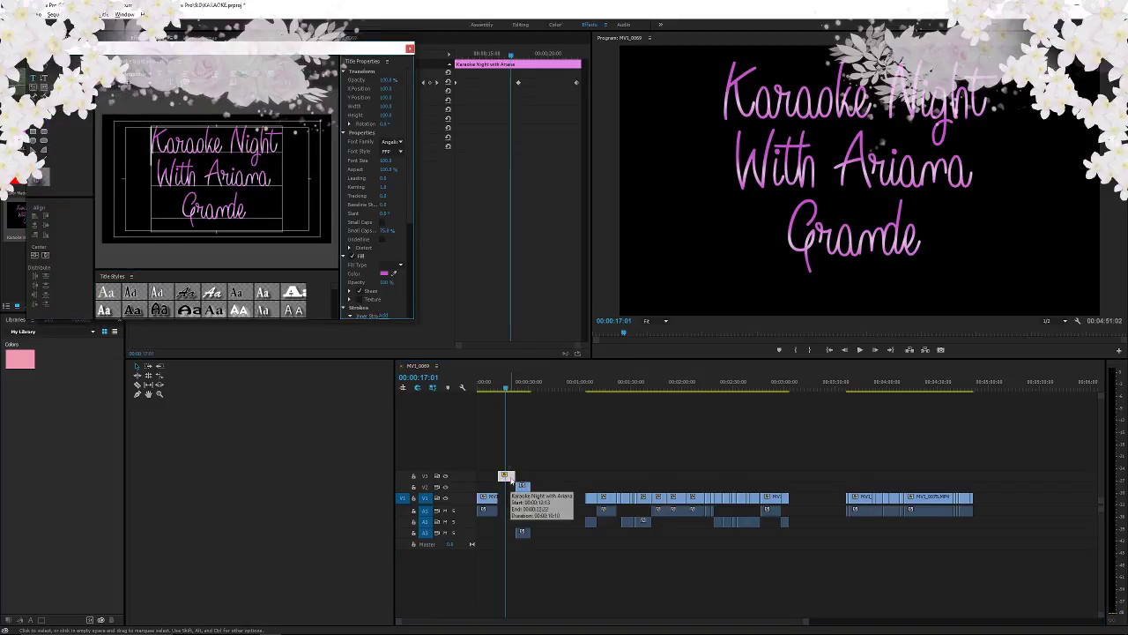
scroll(348, 263, "down", 3)
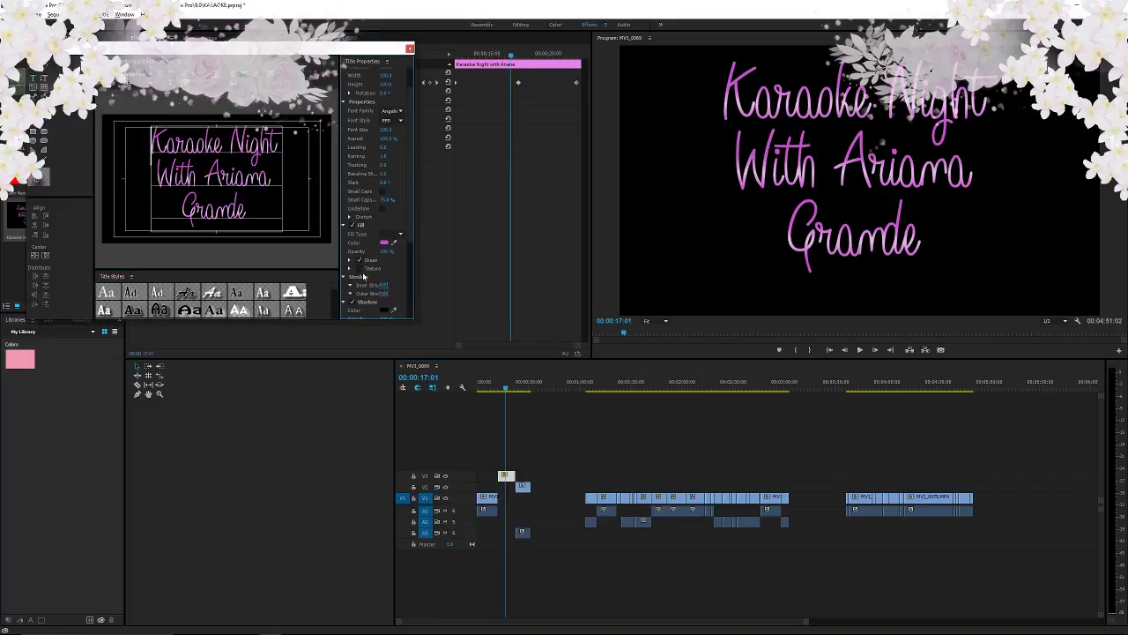
left_click_drag(410, 242, 414, 301)
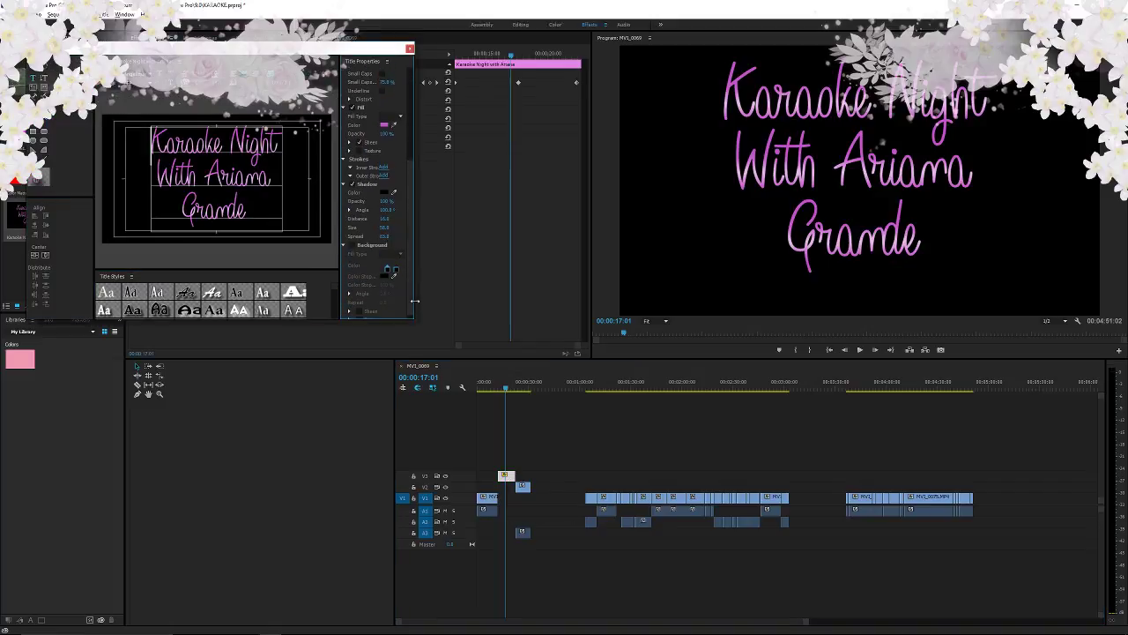
left_click(352, 246)
left_click(389, 254)
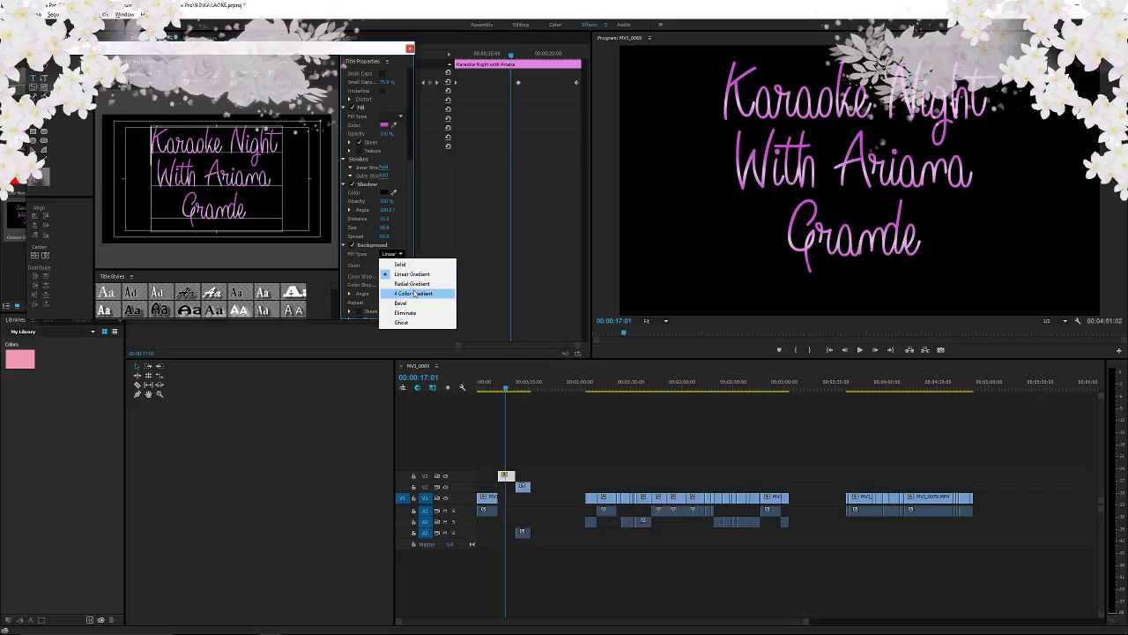
left_click(414, 294)
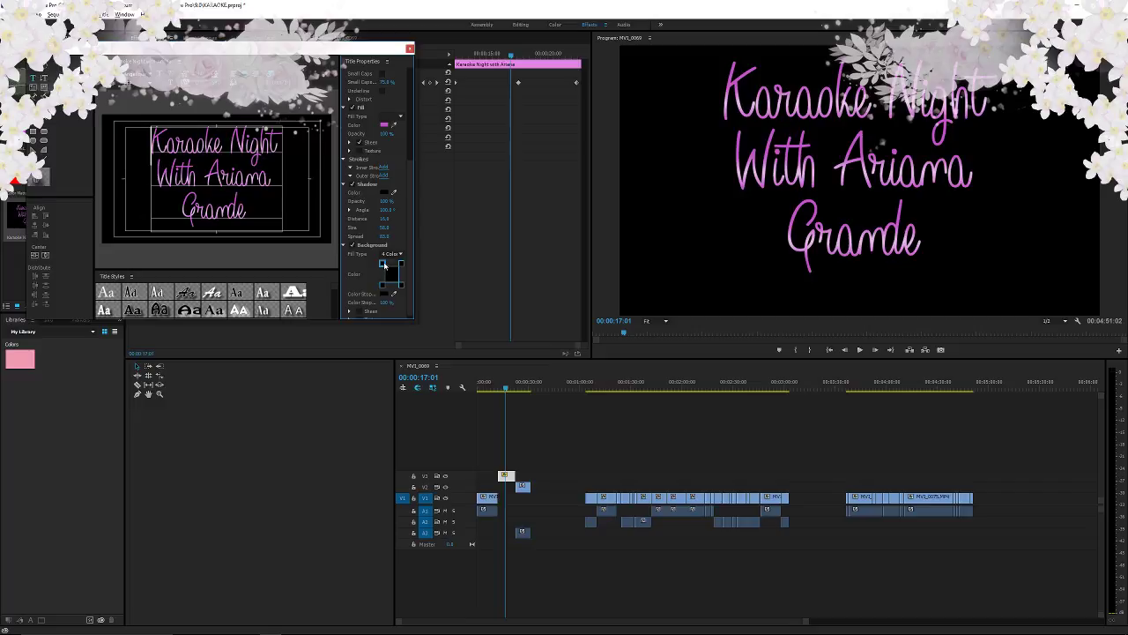
- Set the background gradient's upper-left color to pink, using hex f29cb1
double_click(383, 264)
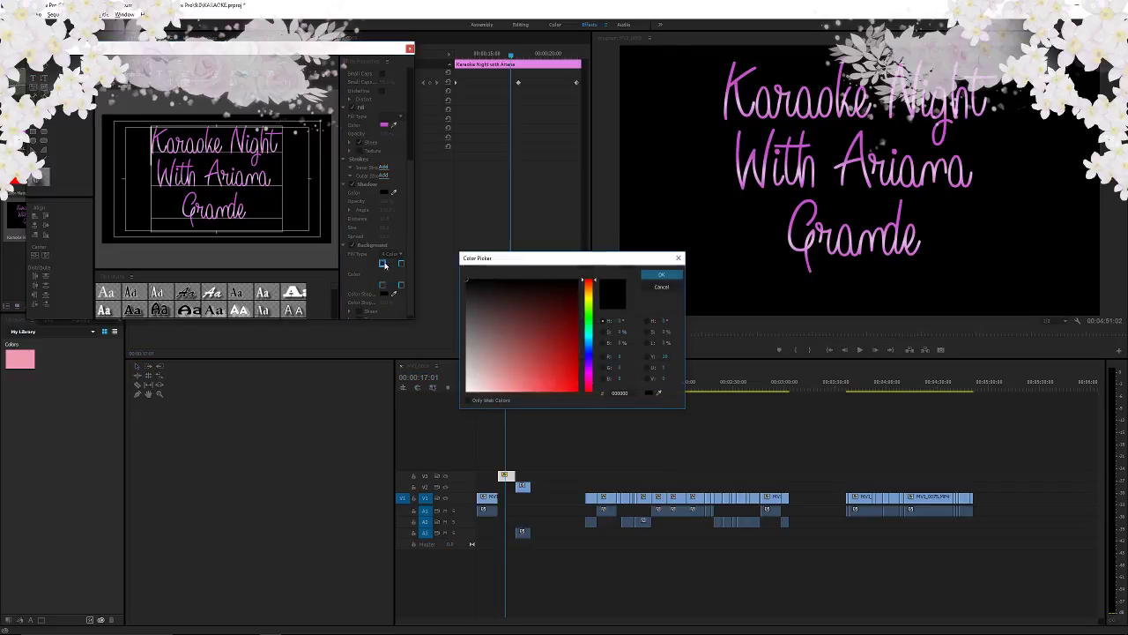
left_click(660, 274)
double_click(401, 263)
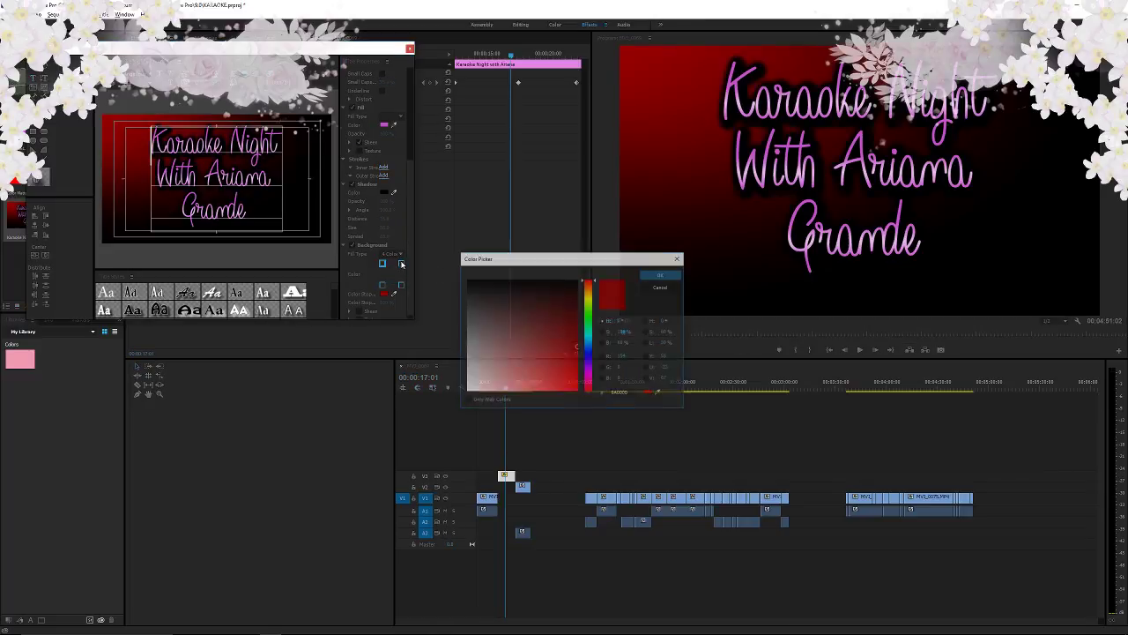
left_click(624, 393)
type("f29cb1")
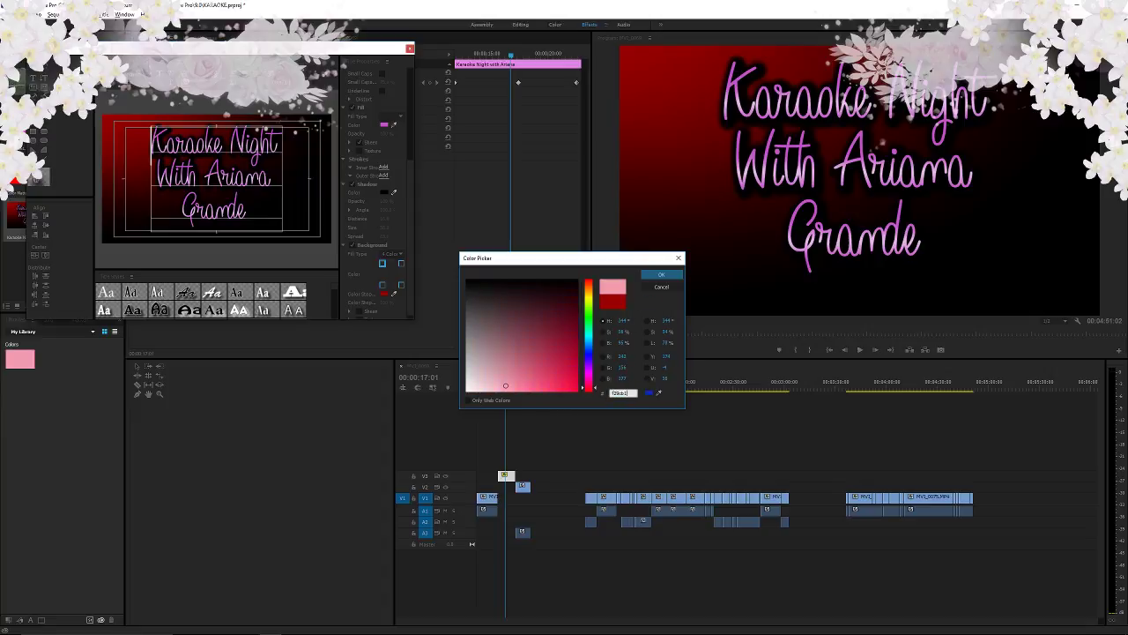
left_click(493, 378)
left_click(661, 274)
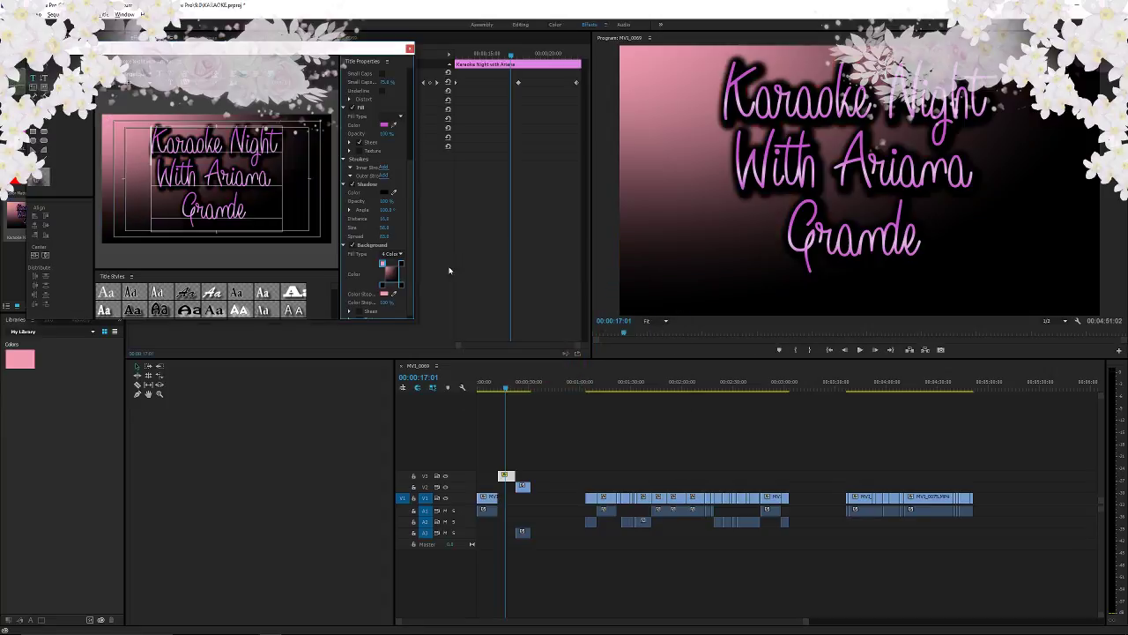
- Set the background gradient's lower-right color to a light mint green by shifting the pasted pink's hue
double_click(403, 286)
left_click_drag(631, 394, 593, 396)
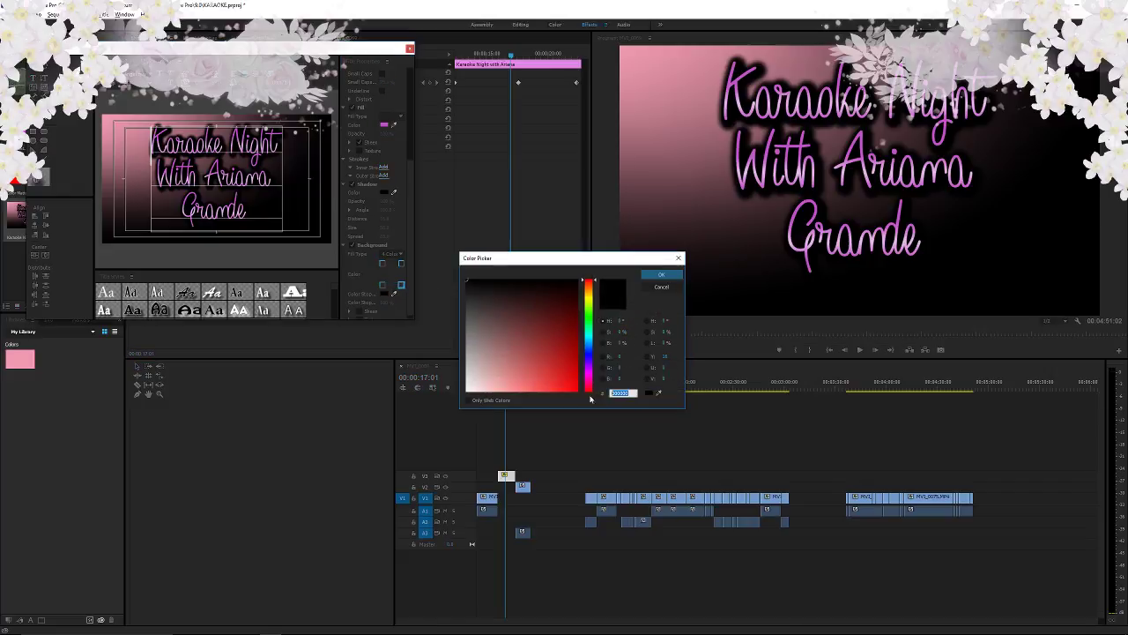
key("ctrl+v")
left_click(591, 373)
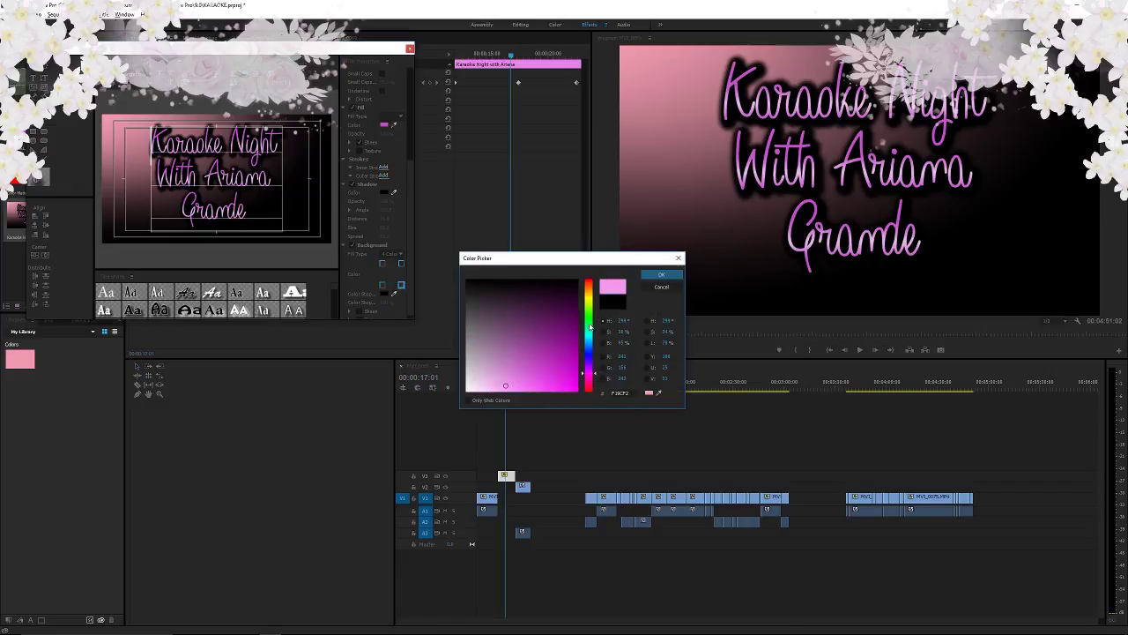
left_click(591, 327)
left_click(662, 274)
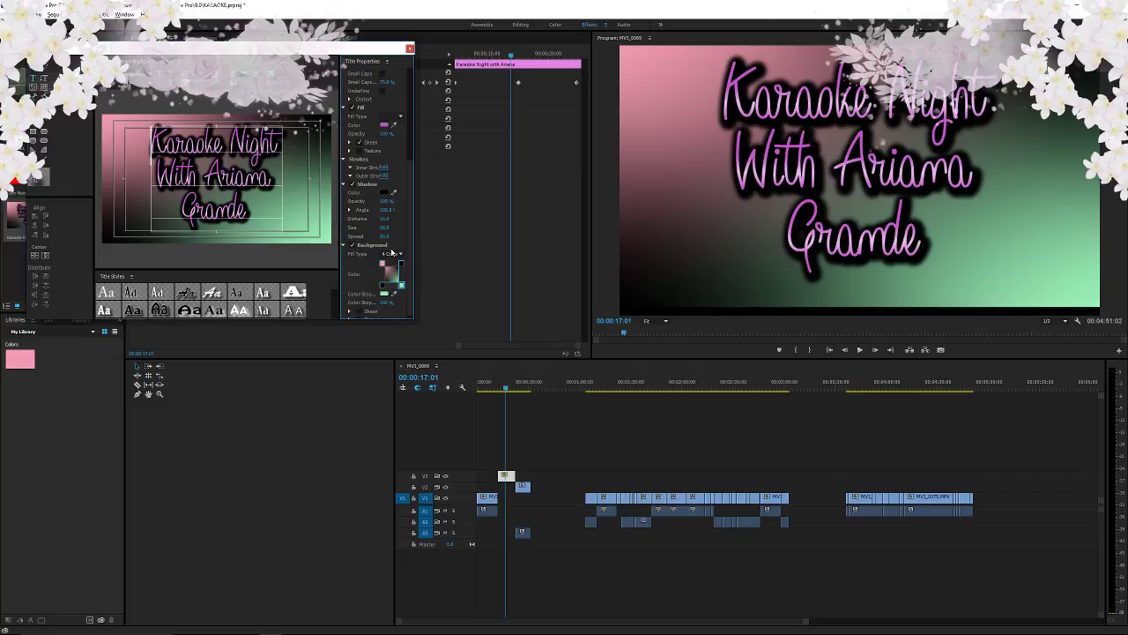
- Set the background gradient's upper-right color to white
scroll(404, 261, "down", 1)
double_click(401, 279)
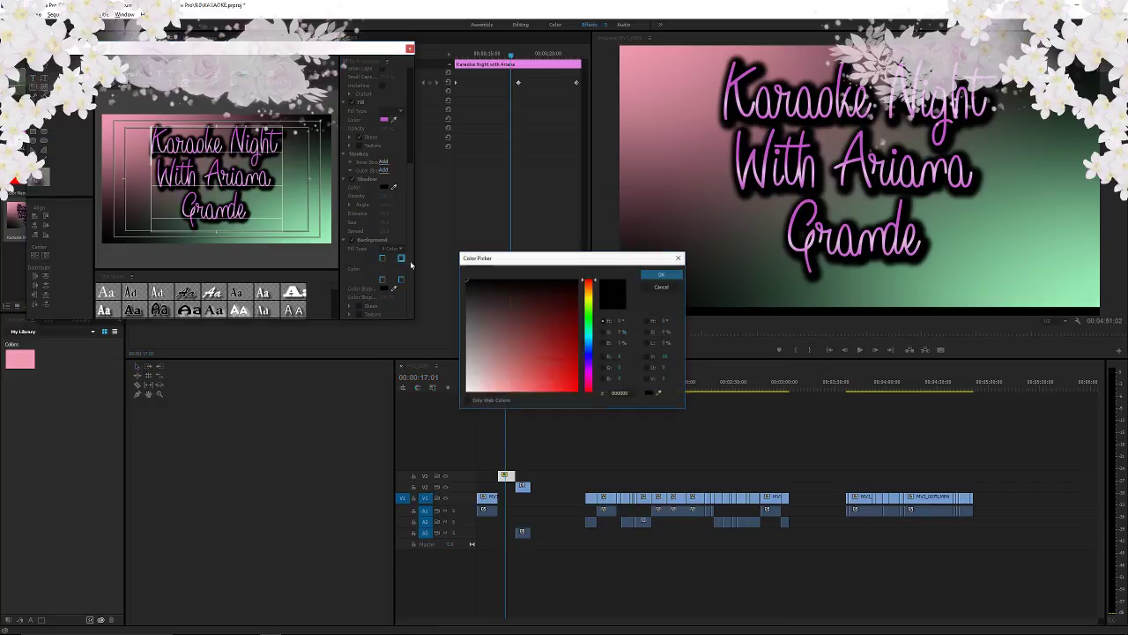
left_click(468, 281)
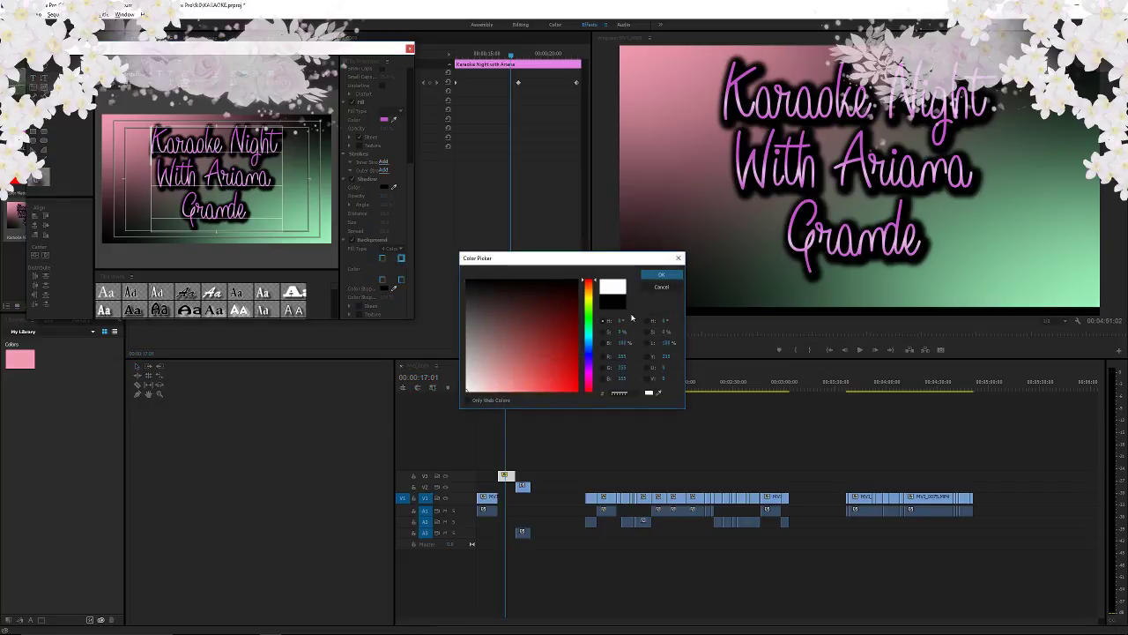
left_click(661, 275)
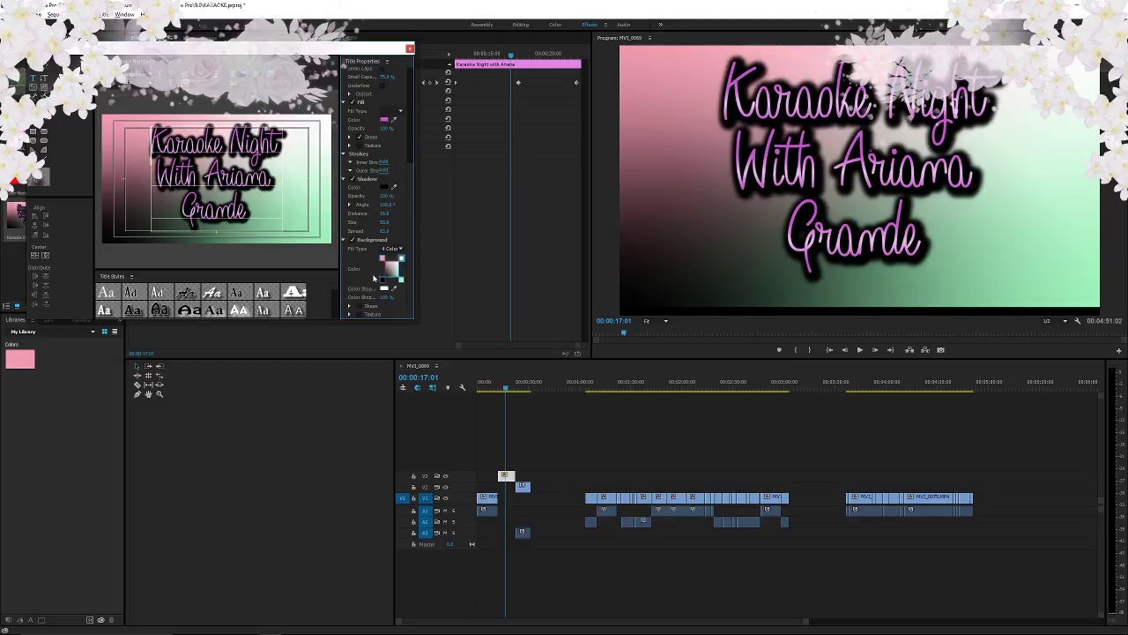
- Set the background gradient's lower-left color to pink with hex f29cb1
double_click(382, 279)
left_click_drag(633, 393, 596, 388)
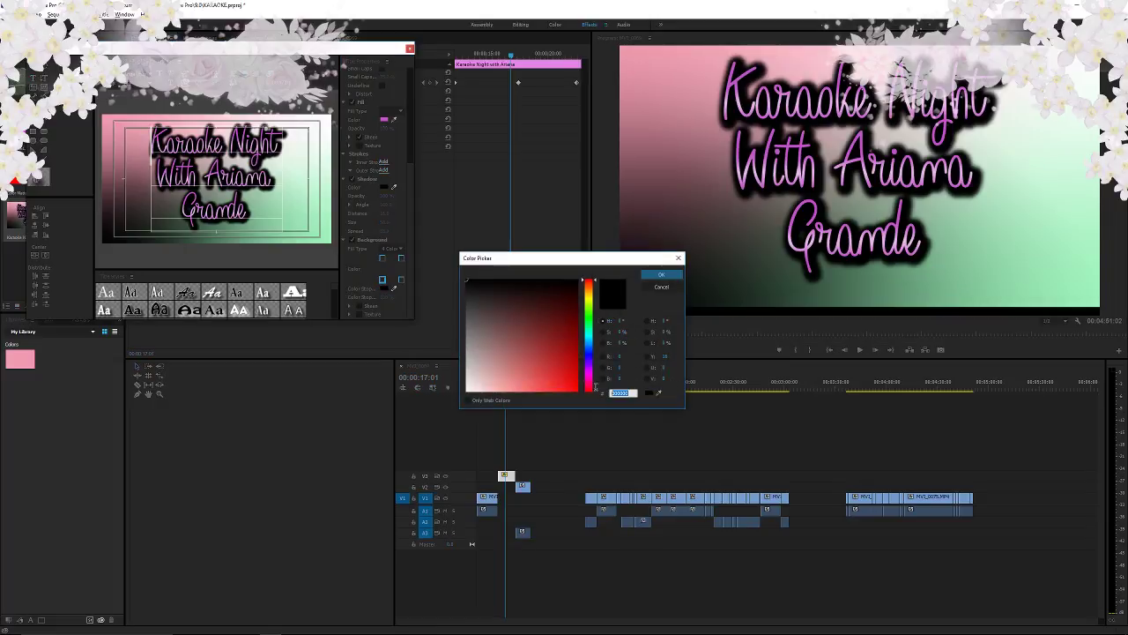
type("f29cb1")
left_click(661, 274)
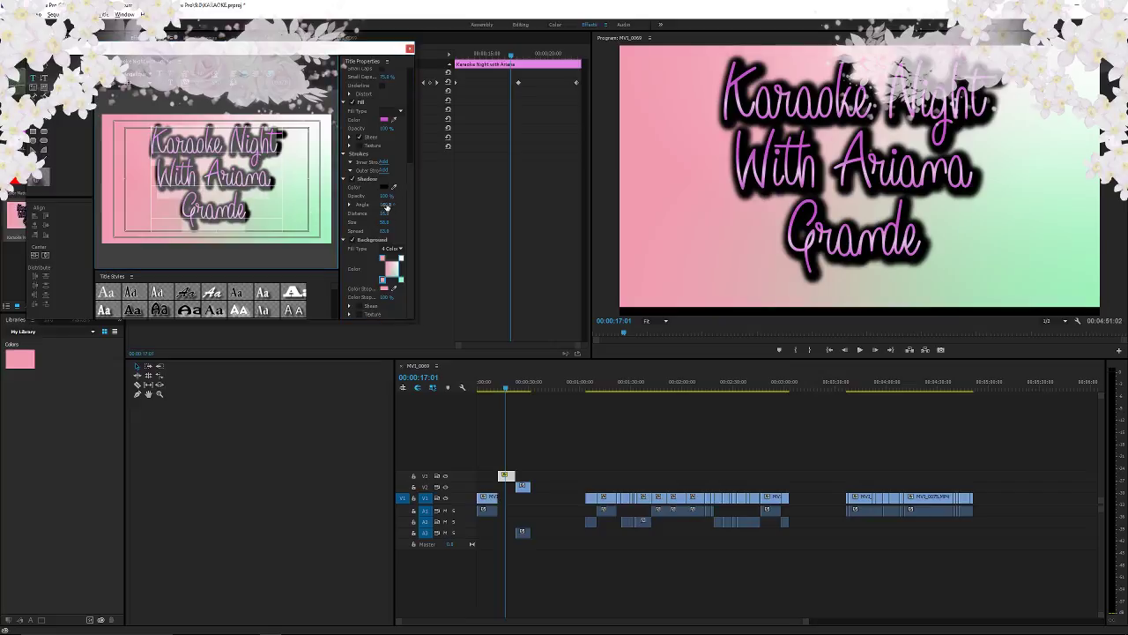
- Increase the title shadow's angle and distance, reduce its size for a tighter shadow, and save the project
left_click_drag(386, 206, 394, 205)
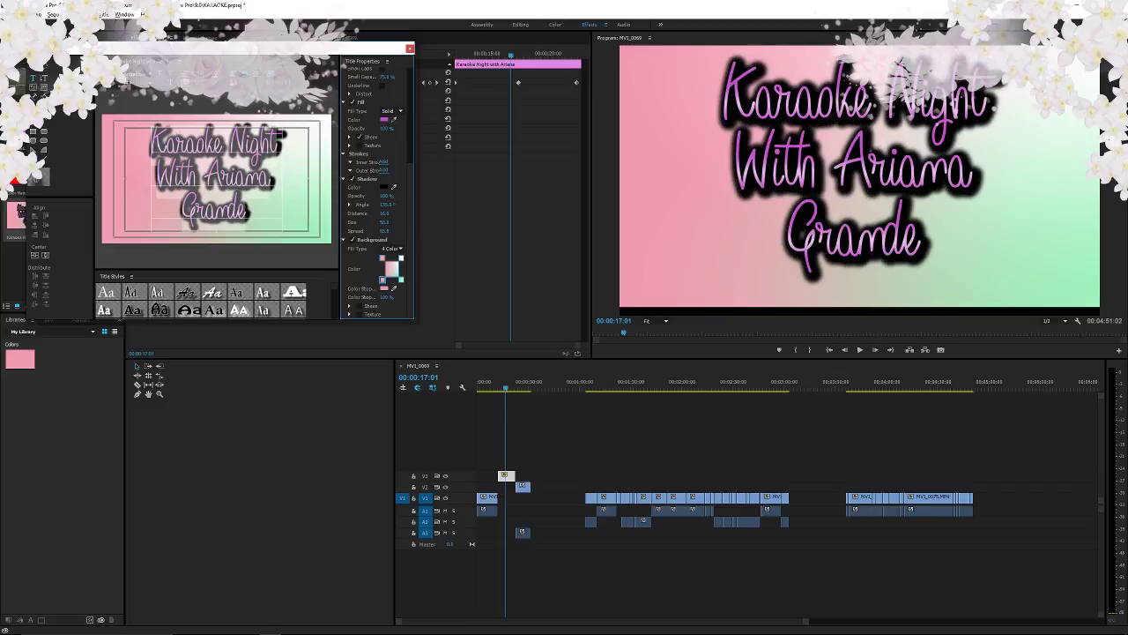
left_click_drag(384, 213, 389, 213)
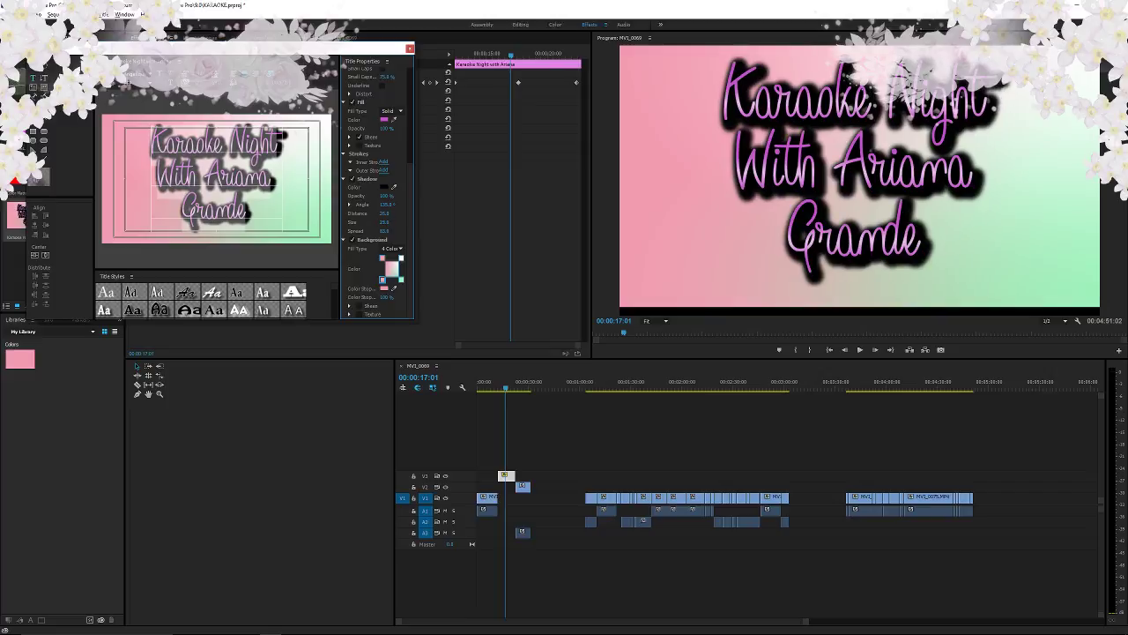
left_click_drag(385, 222, 372, 222)
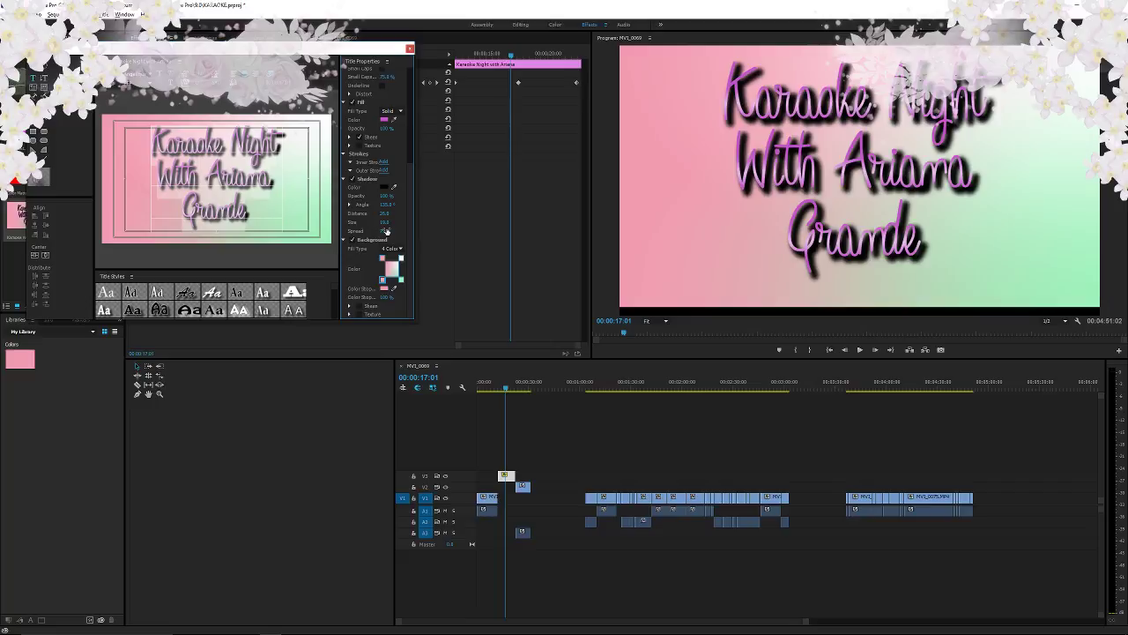
key("ctrl+s")
- Center the title text block in the frame and save the project
left_click(31, 68)
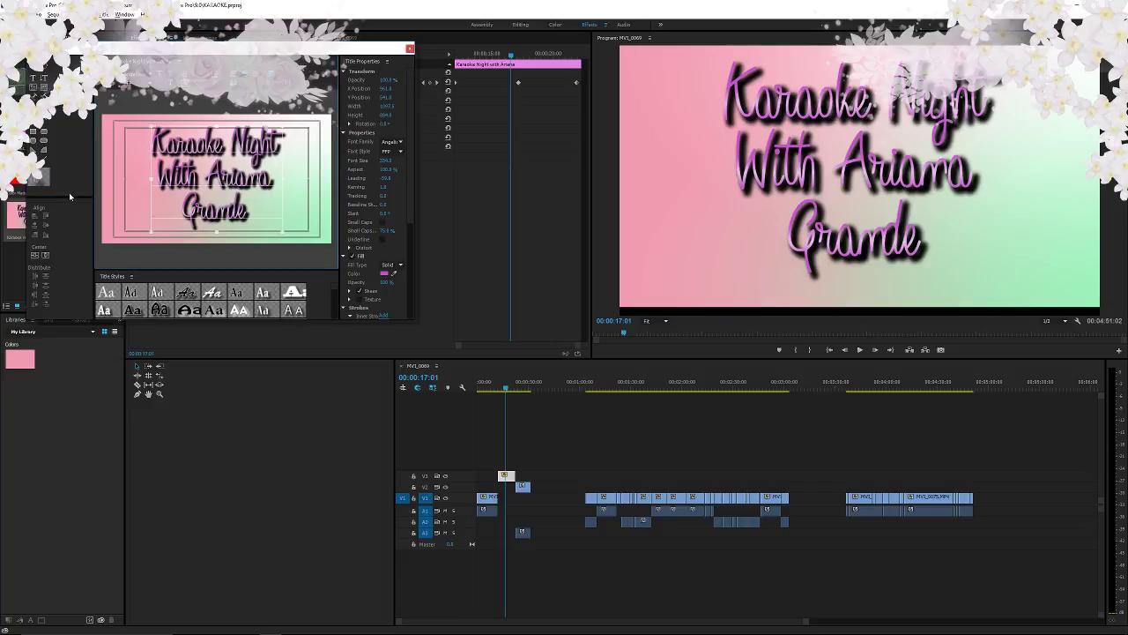
left_click(36, 254)
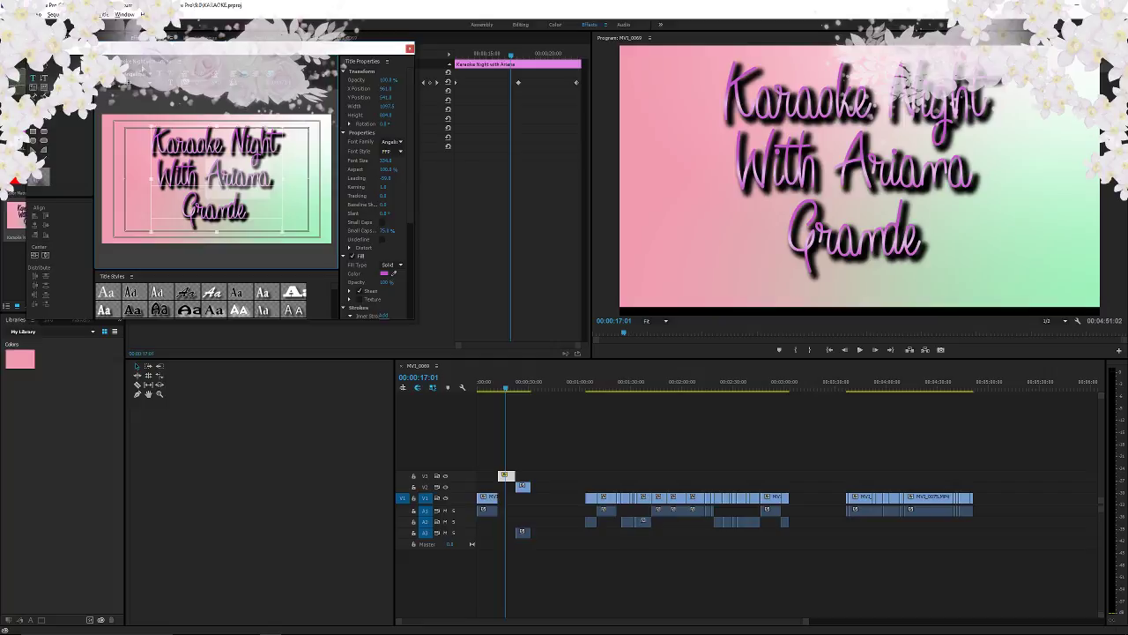
key("ctrl+s")
- Select all the title text and try other fonts on it, including Bradley Hand ITC, Century Gothic, Chaparral Pro, Curlz MT and Ebrima
key("ctrl+a")
left_click(152, 77)
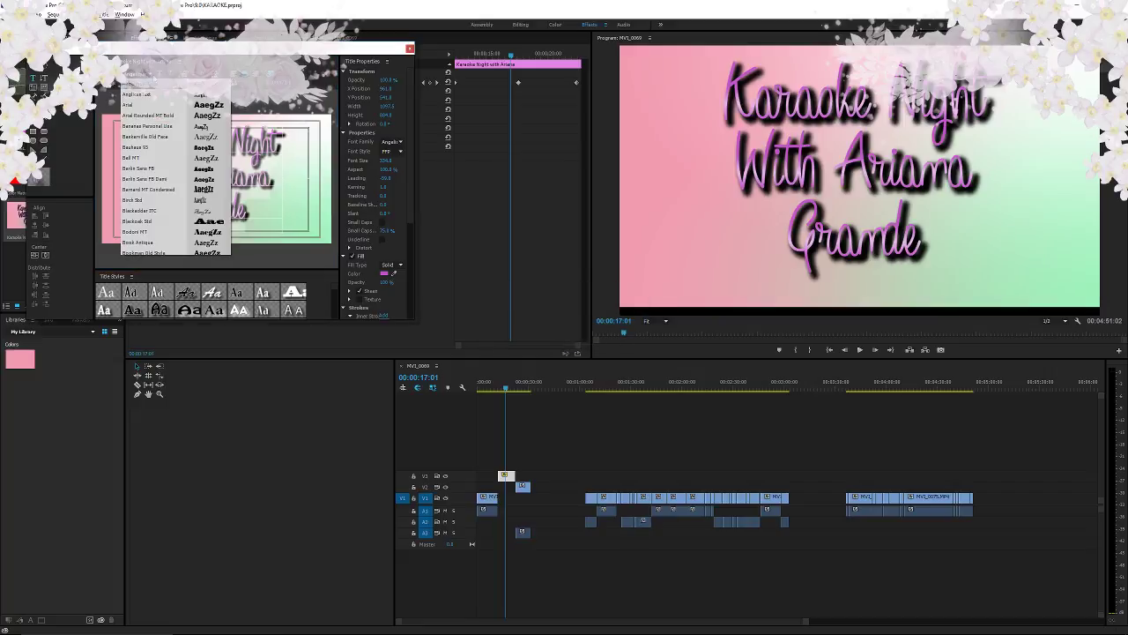
scroll(151, 157, "down", 3)
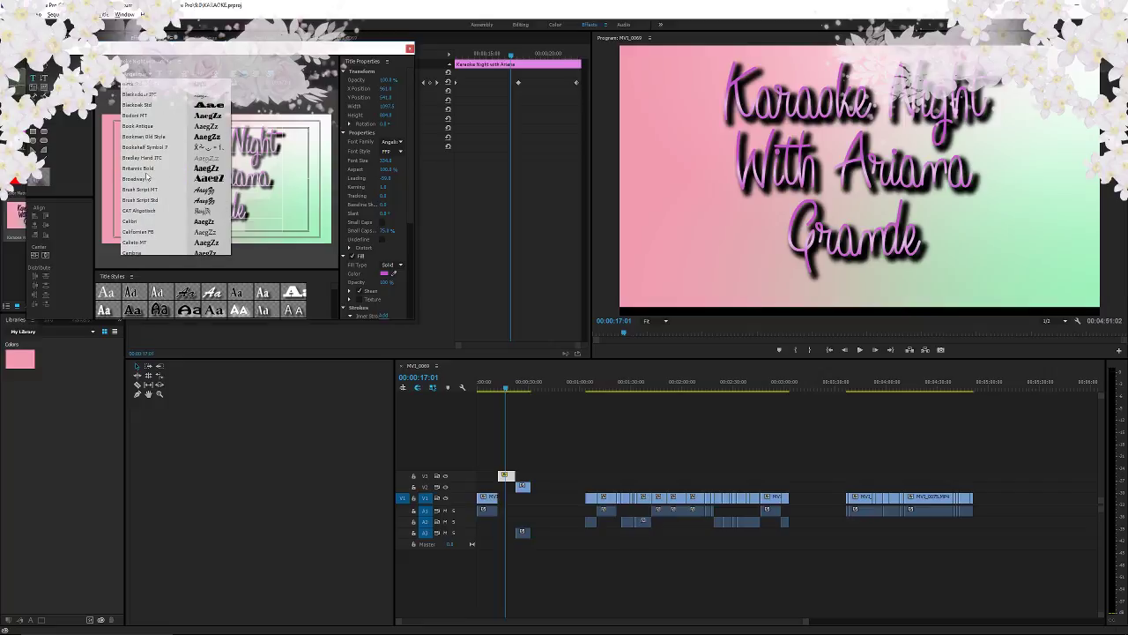
left_click(154, 156)
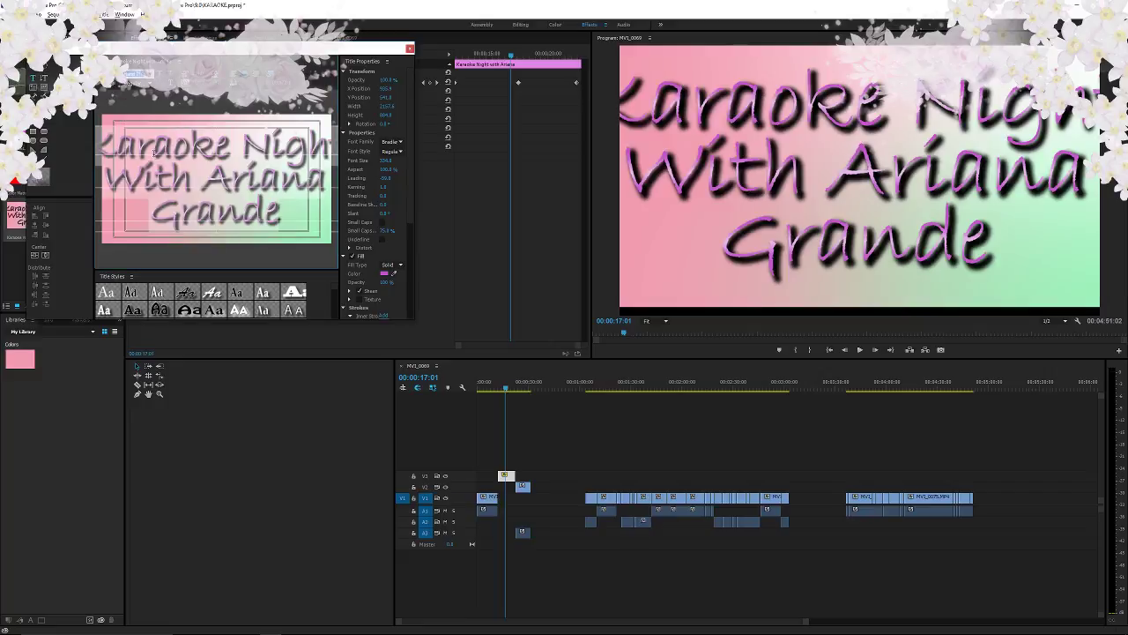
left_click(133, 77)
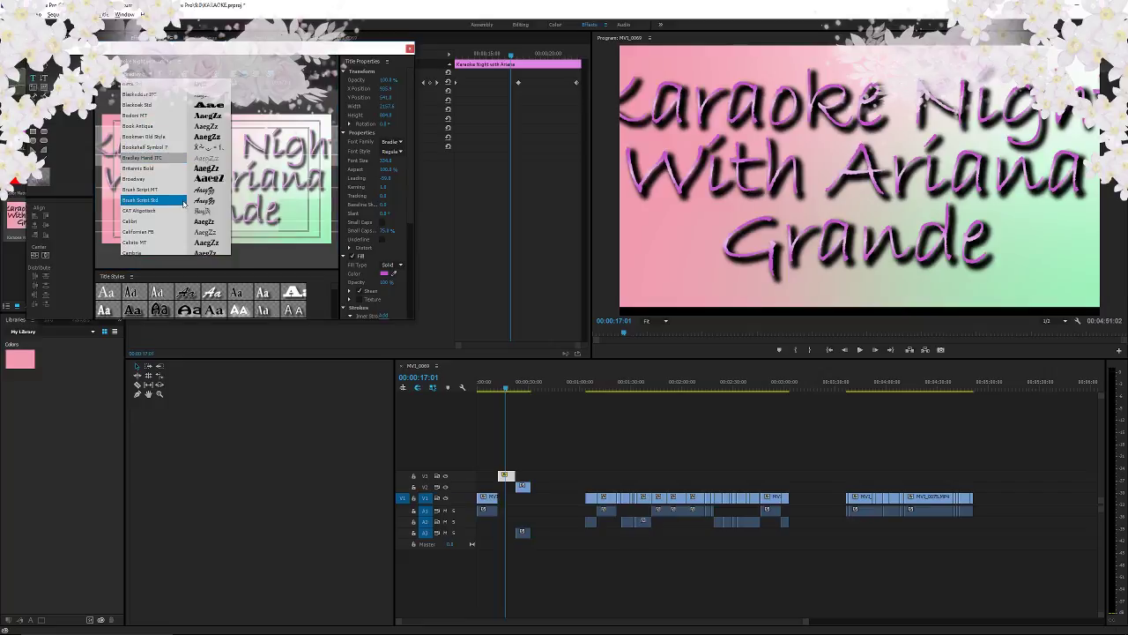
scroll(195, 208, "down", 4)
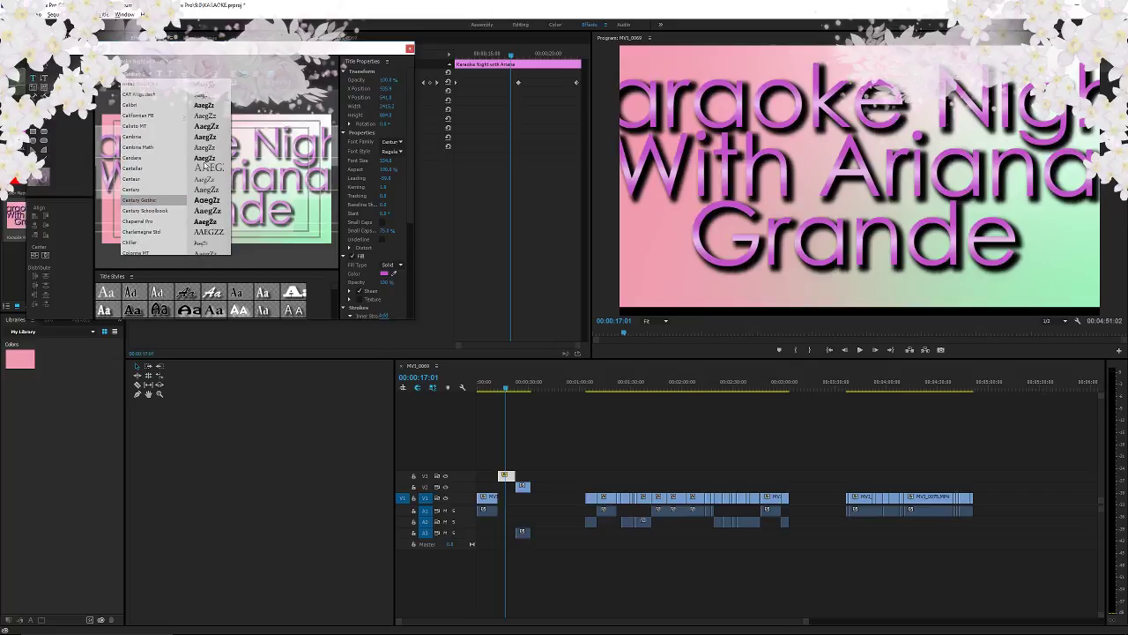
scroll(208, 231, "down", 2)
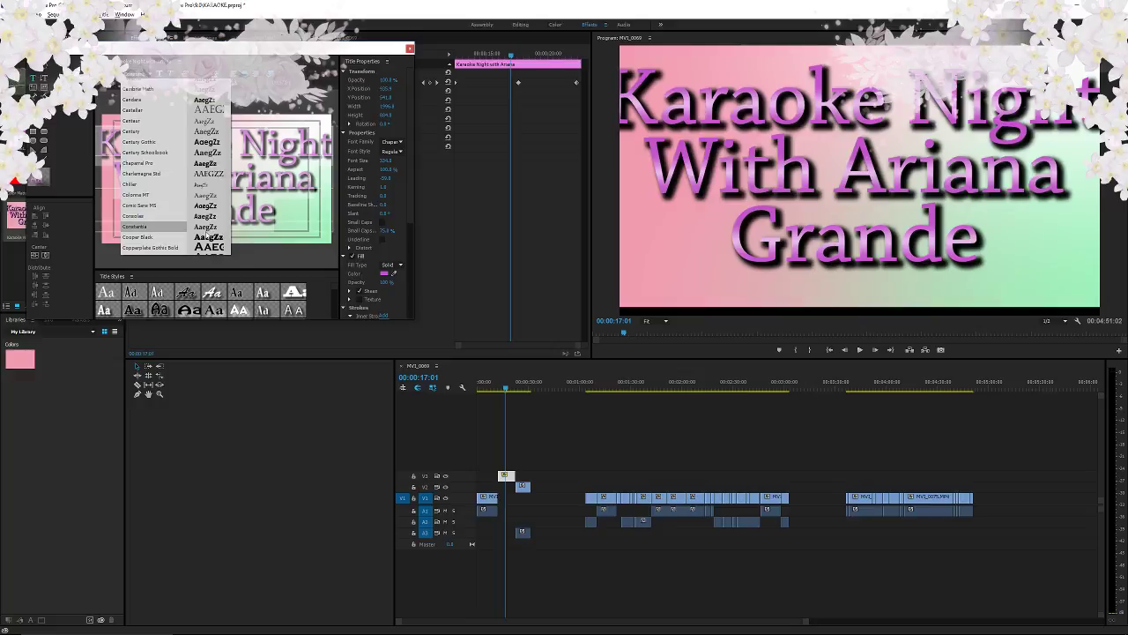
scroll(207, 231, "down", 2)
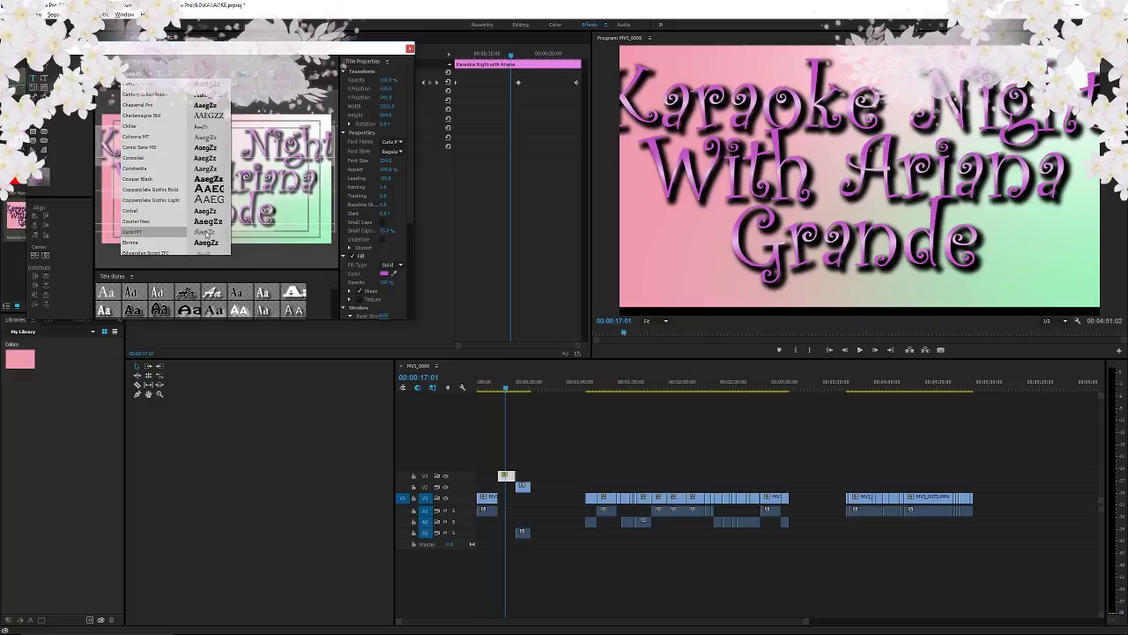
scroll(208, 232, "down", 3)
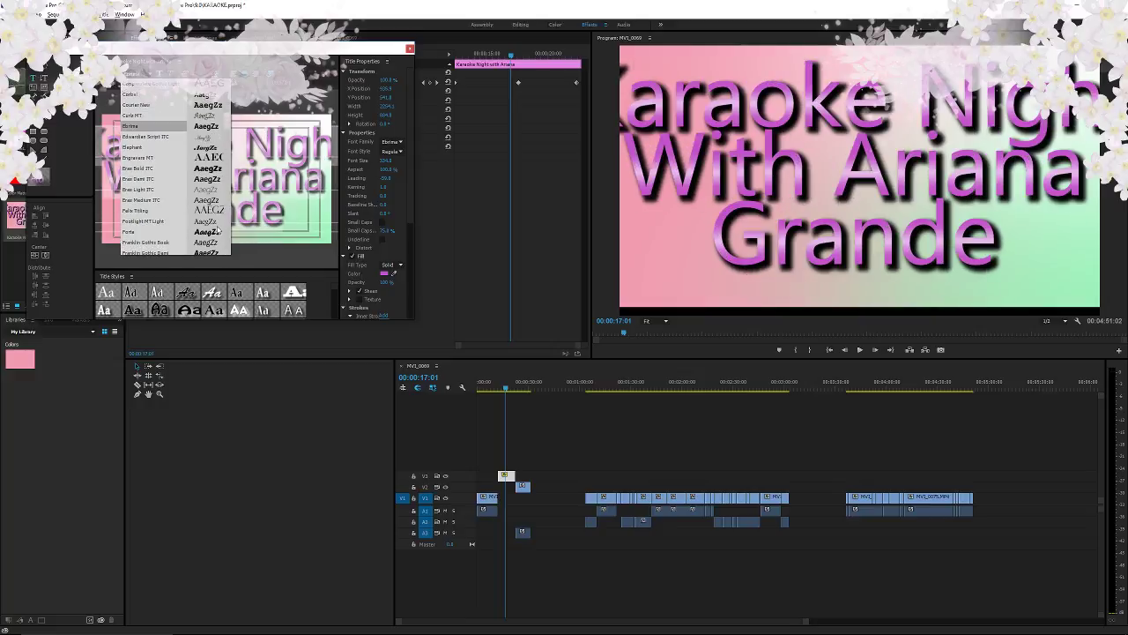
- Change the font of the "Karaoke Night With Ariana Grande" title text to Precious
scroll(212, 230, "down", 3)
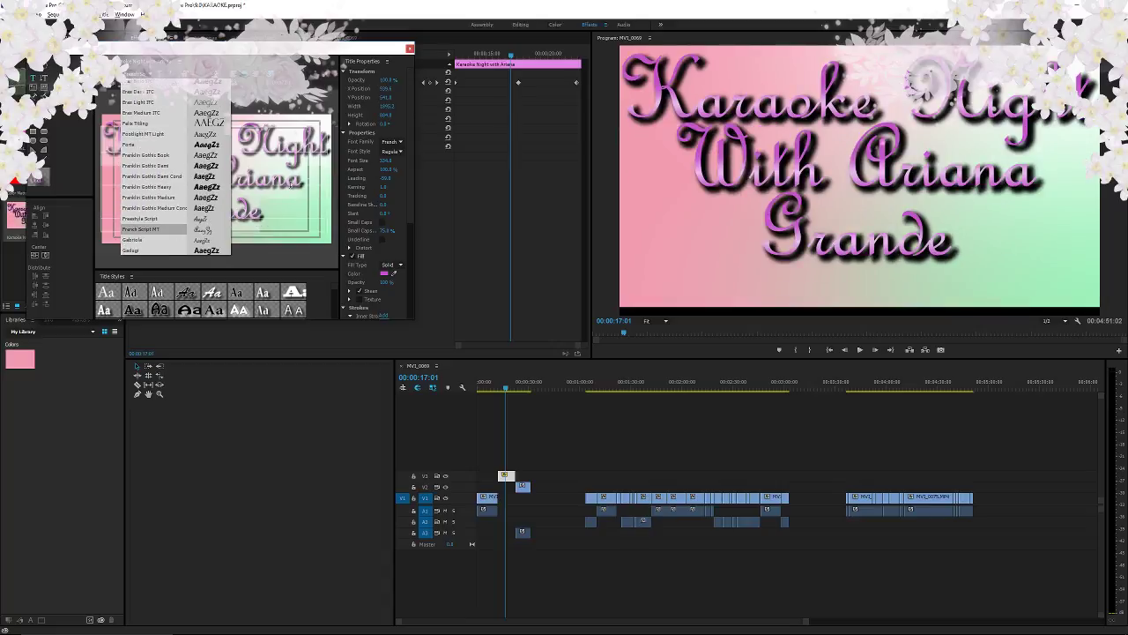
left_click(151, 74)
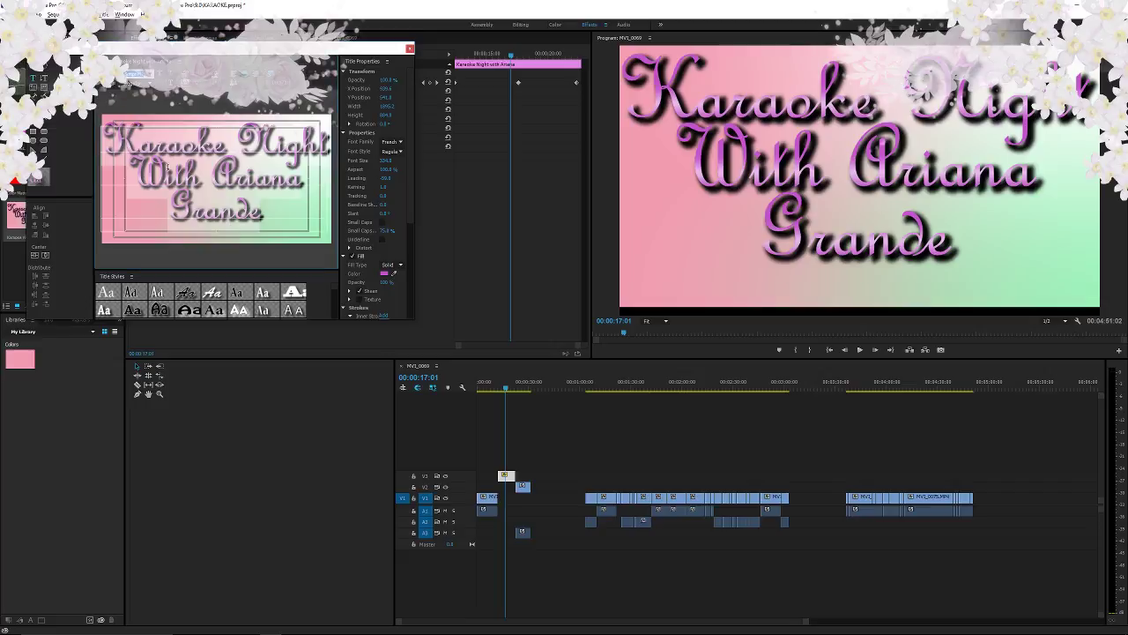
type("Precious")
key("Return")
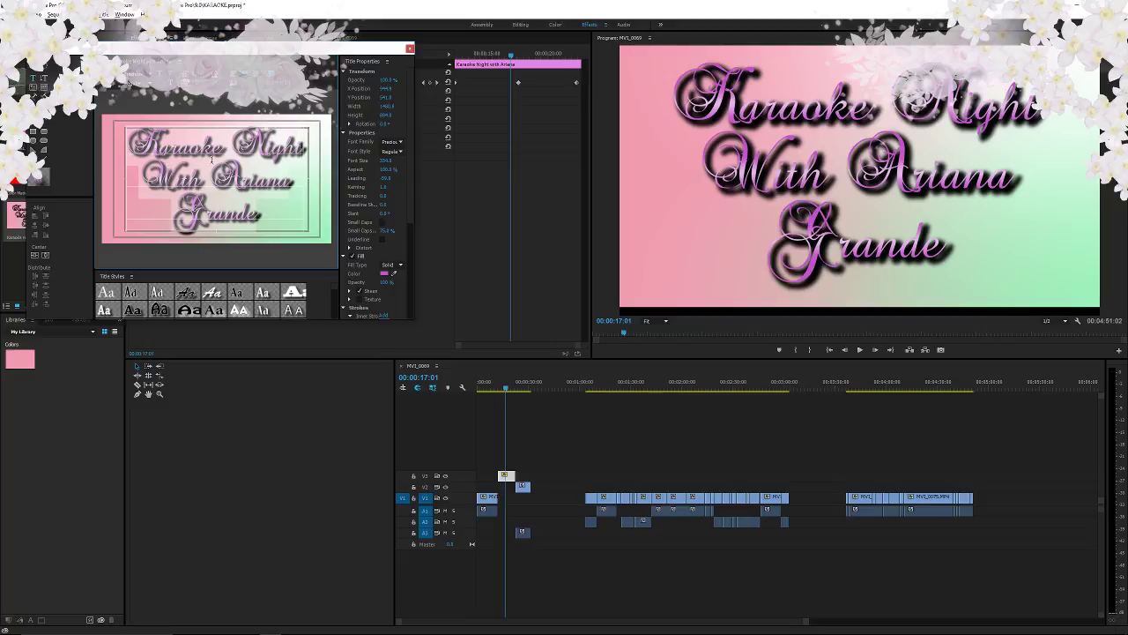
left_click(229, 202)
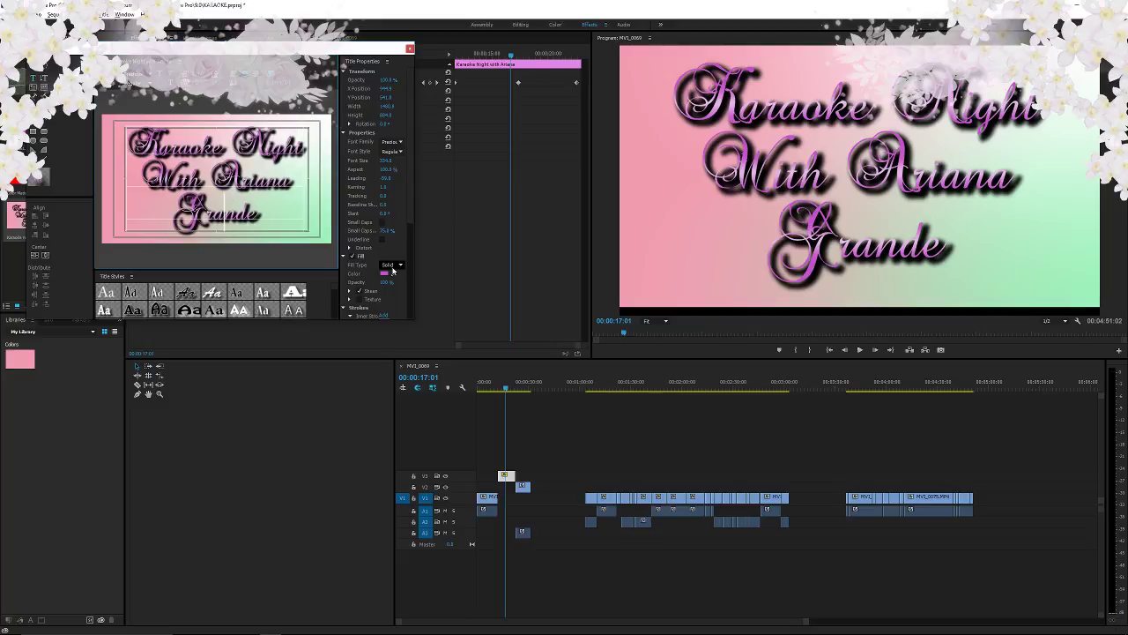
- Try to paste a hex colour code as the title text's fill colour
left_click(384, 273)
left_click_drag(632, 393, 560, 383)
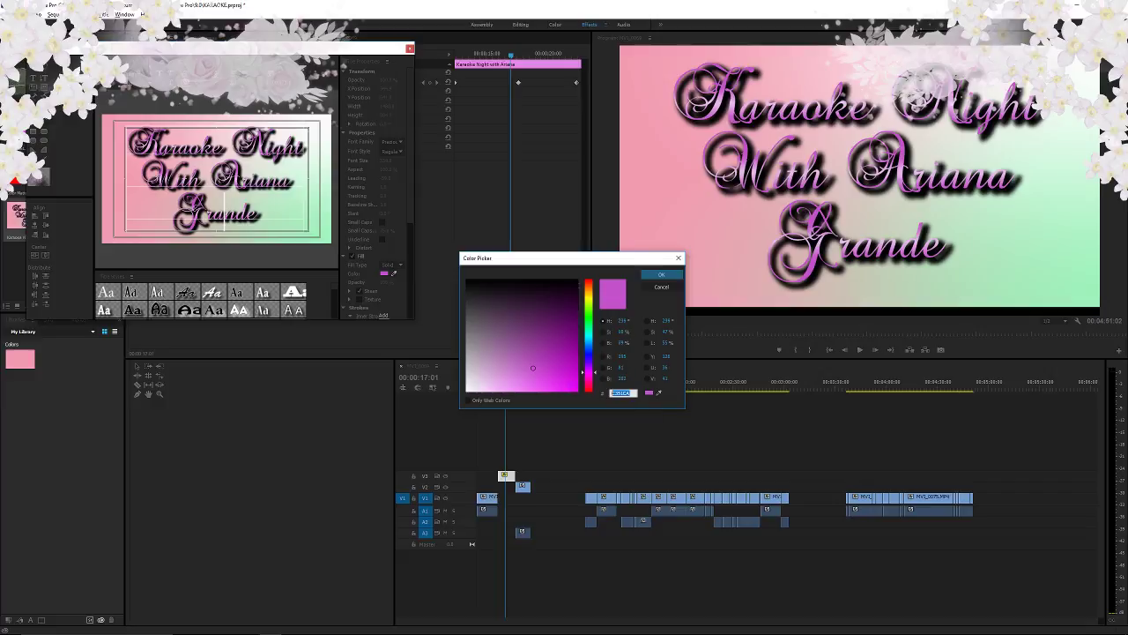
key("ctrl+v")
key("Return")
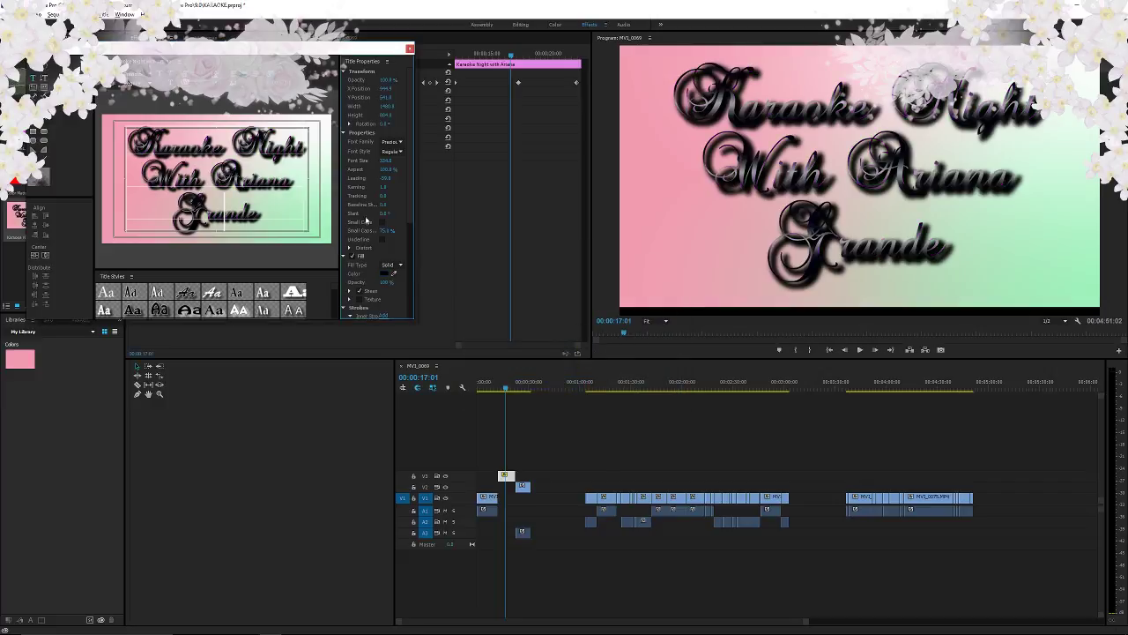
- Set the title text's fill colour to the pink hex value F19CBB
left_click(385, 274)
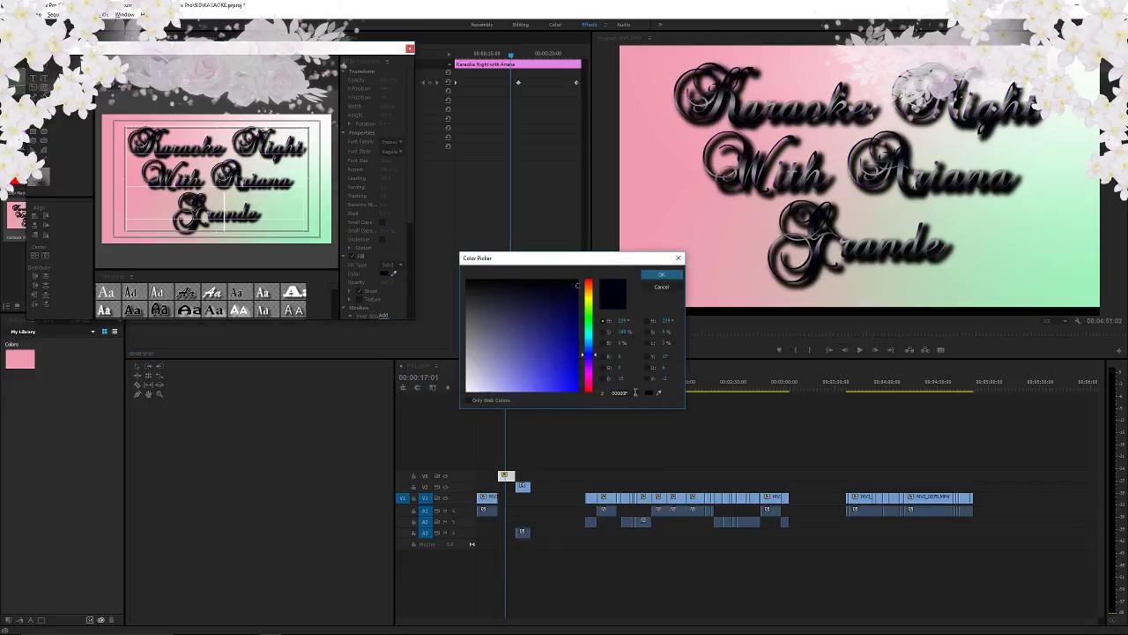
left_click_drag(634, 392, 559, 385)
type("f19cbb")
key("Return")
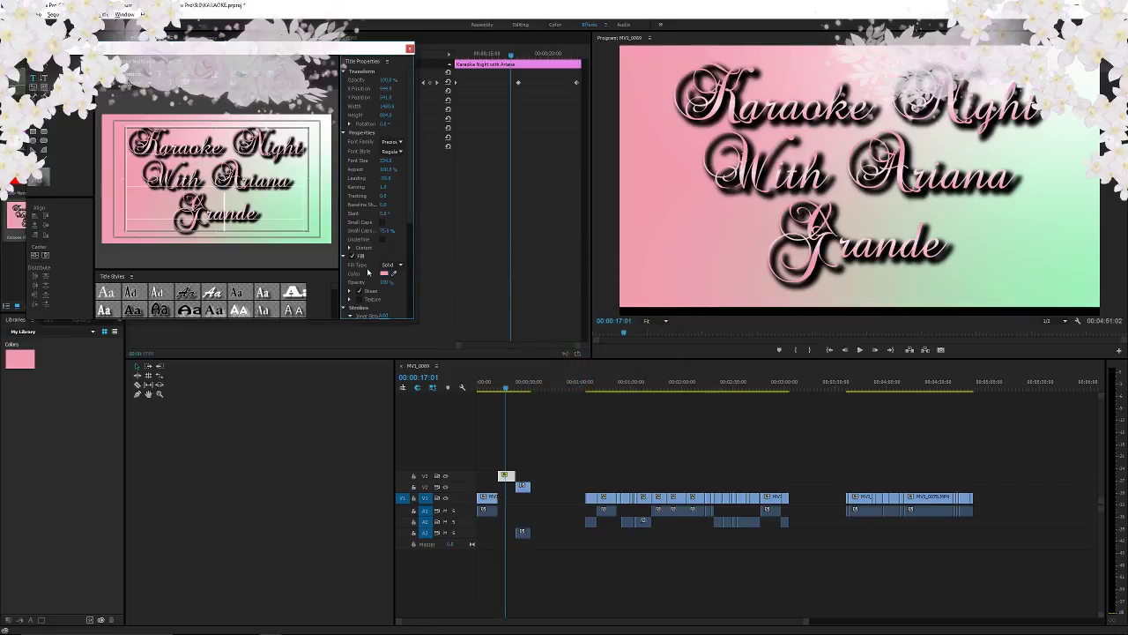
- Change the upper-left colour stop of the title's 4 Color Gradient background to a dark purple
scroll(368, 273, "down", 4)
scroll(411, 299, "down", 3)
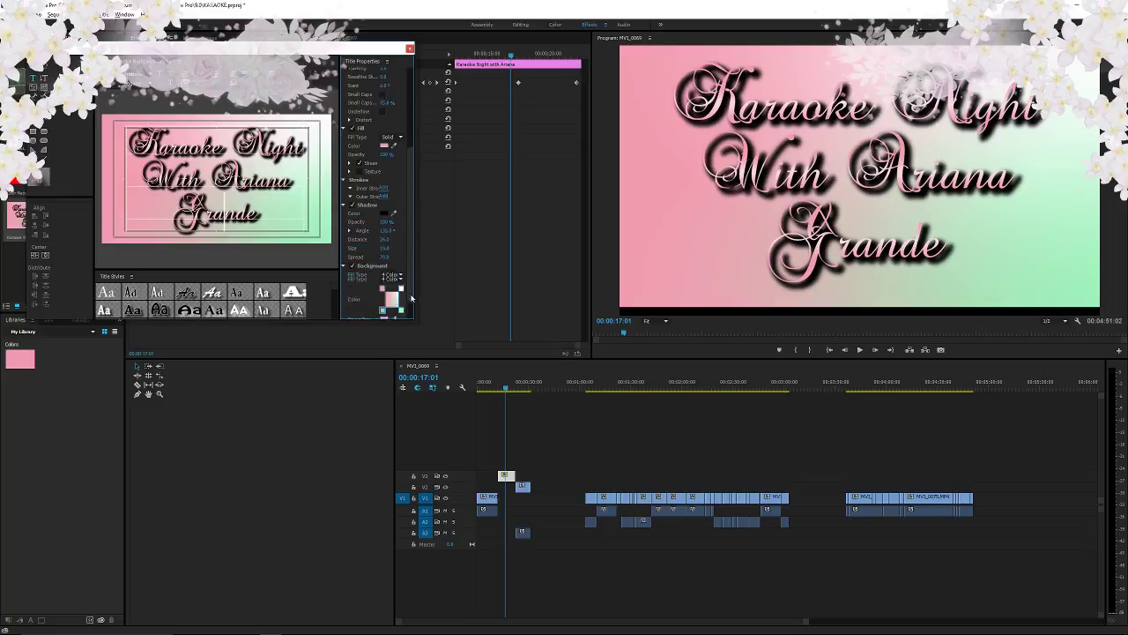
scroll(411, 300, "down", 1)
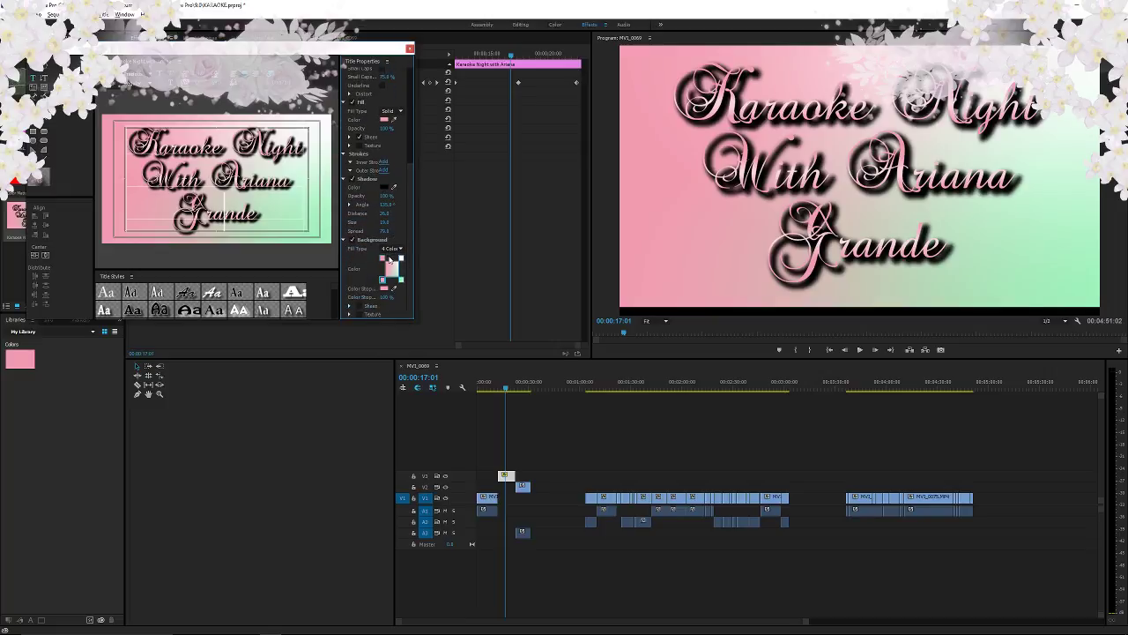
double_click(383, 257)
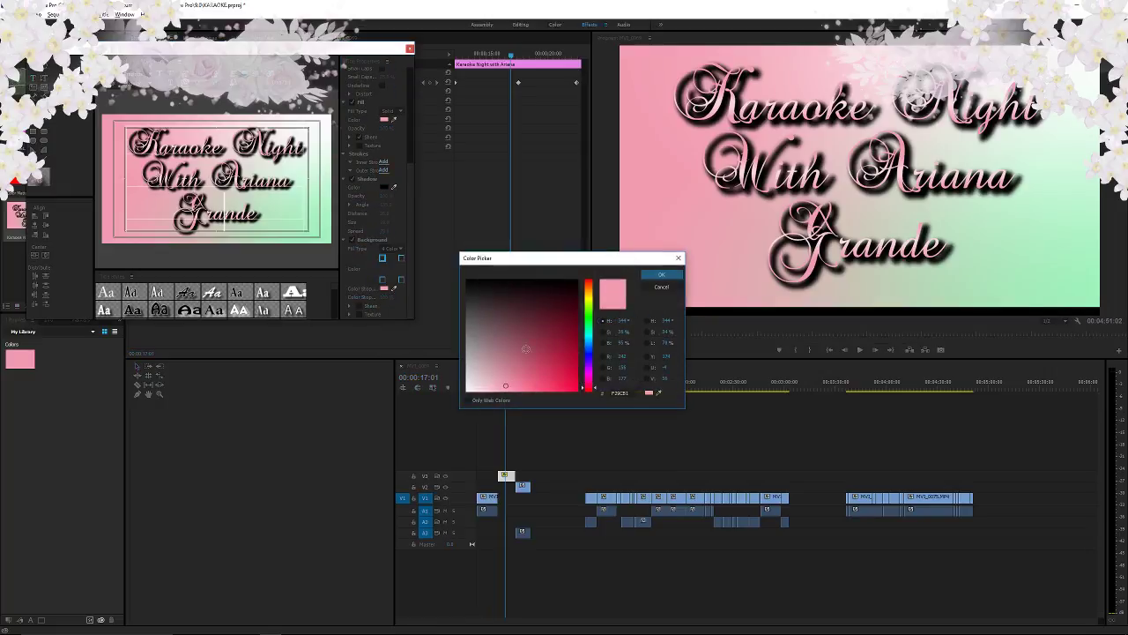
left_click(589, 376)
mouse_move(554, 381)
left_mouse_down()
mouse_move(577, 390)
mouse_move(558, 319)
left_mouse_up()
left_click(661, 274)
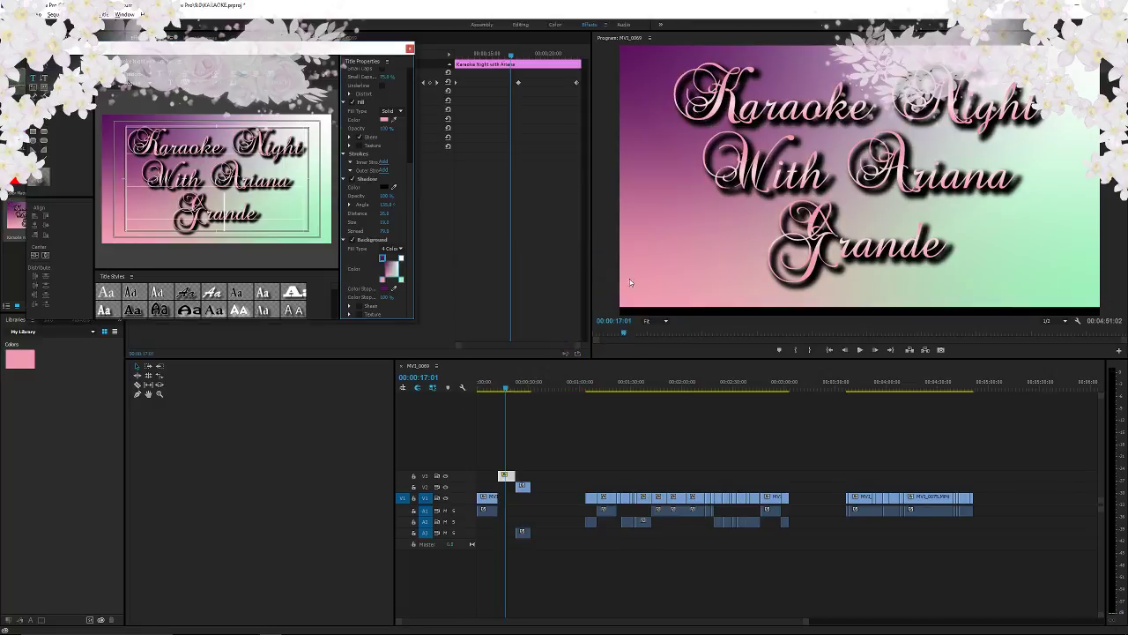
- Change the lower-right colour stop of the title background's gradient to a dark blue
double_click(401, 280)
left_click(593, 351)
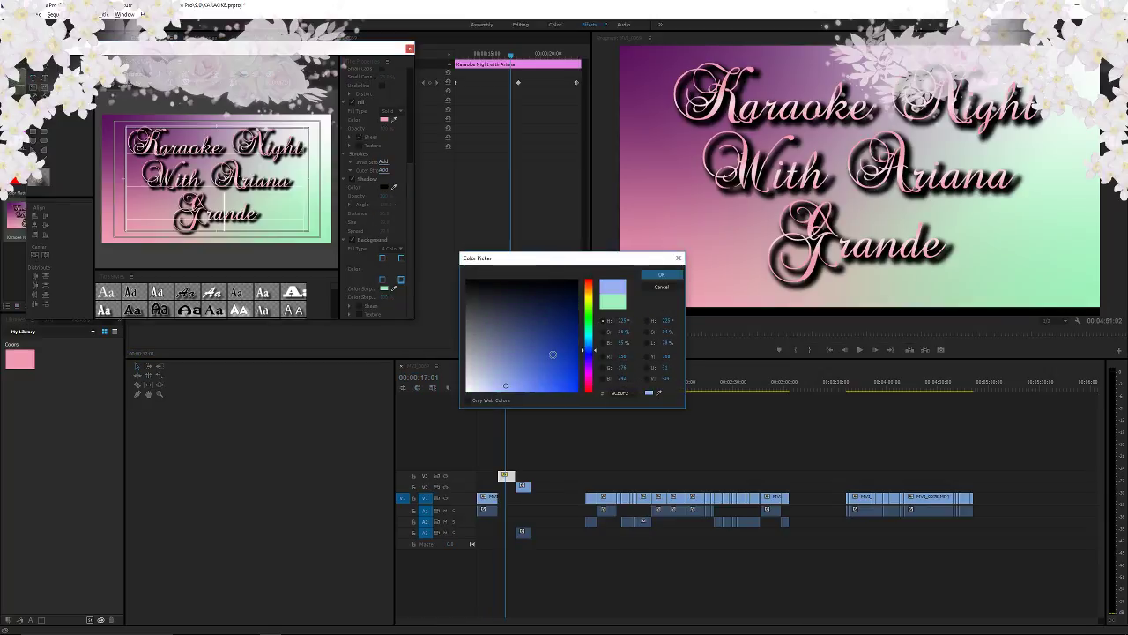
left_click(657, 275)
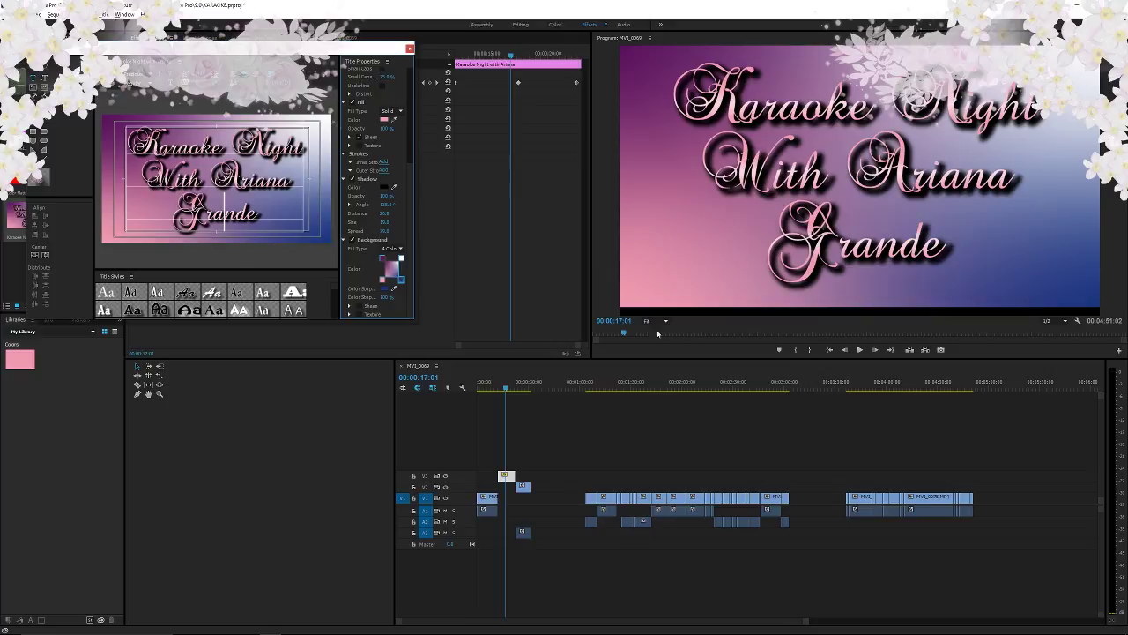
- Move the title clip slightly down in the program preview and increase its scale
left_click(762, 269)
left_click_drag(806, 277, 806, 287)
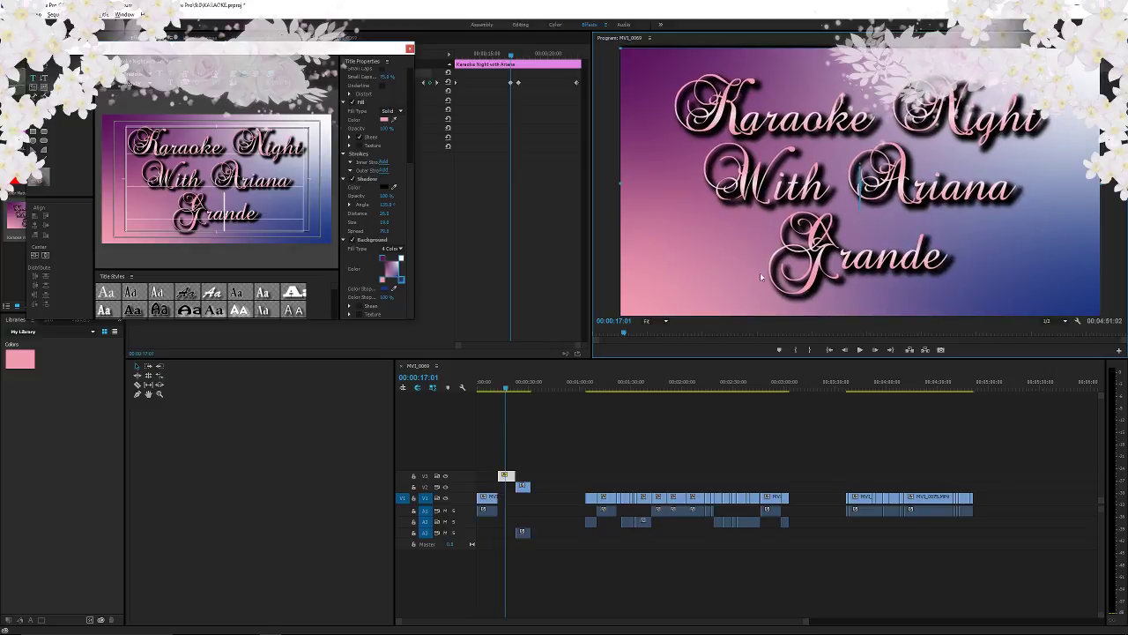
left_click(410, 49)
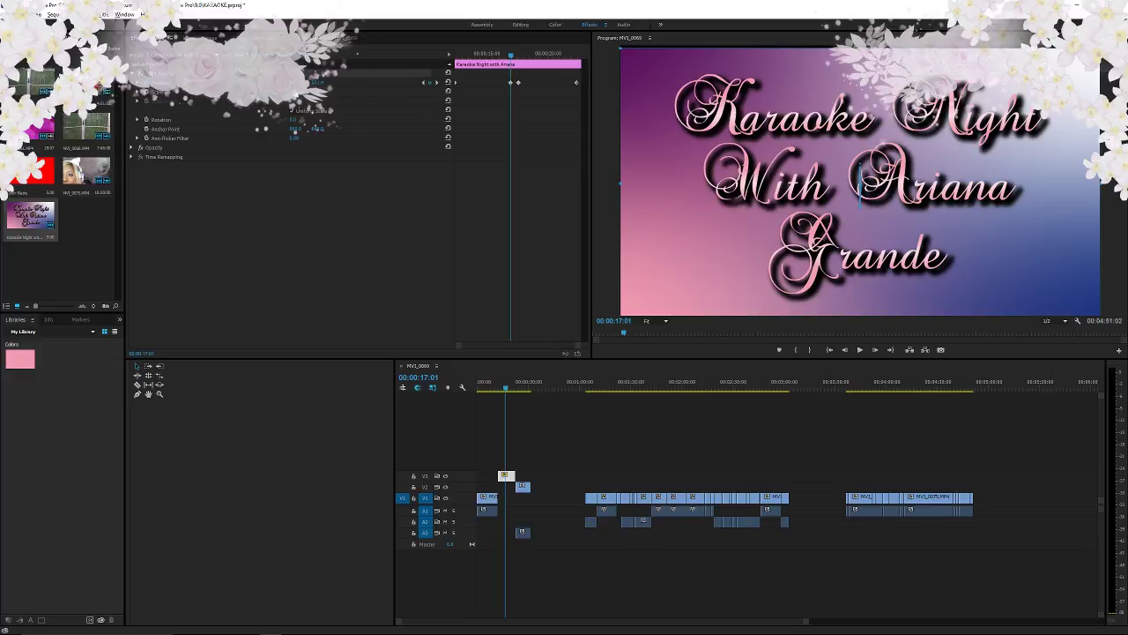
left_click_drag(294, 91, 309, 92)
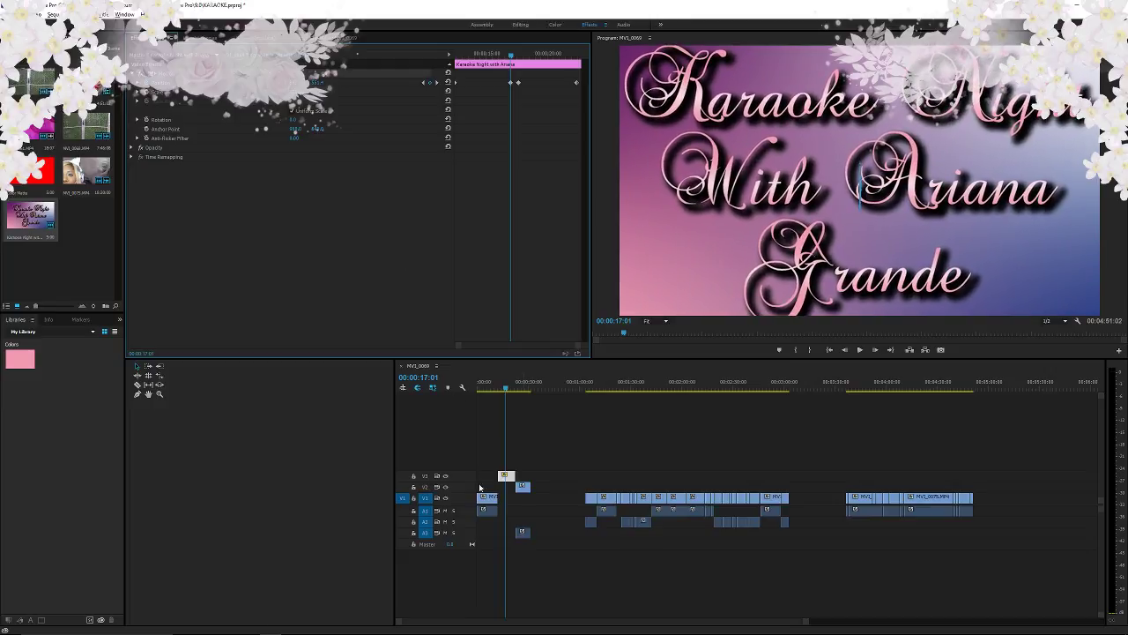
- Reopen the title from the timeline and reduce the font size of all its text to about 305
double_click(504, 475)
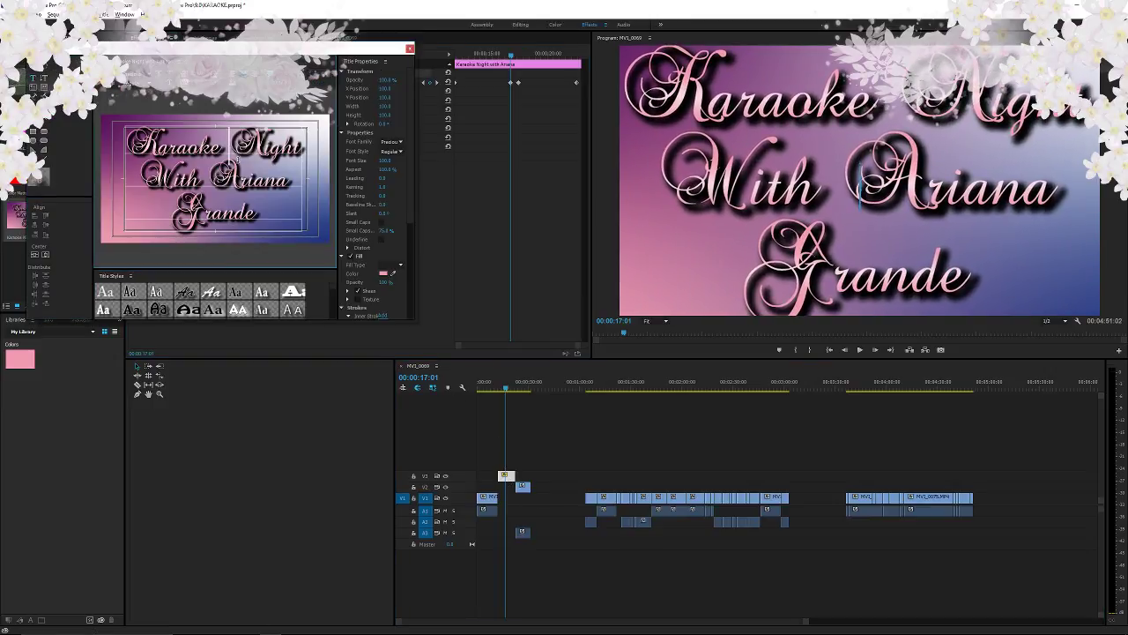
key("ctrl+a")
mouse_move(385, 160)
left_mouse_down()
mouse_move(401, 160)
mouse_move(378, 160)
left_mouse_up()
- Rearrange the title text into three lines reading "Karaoke Night", "With" and "Ariana Grande"
left_click(225, 165)
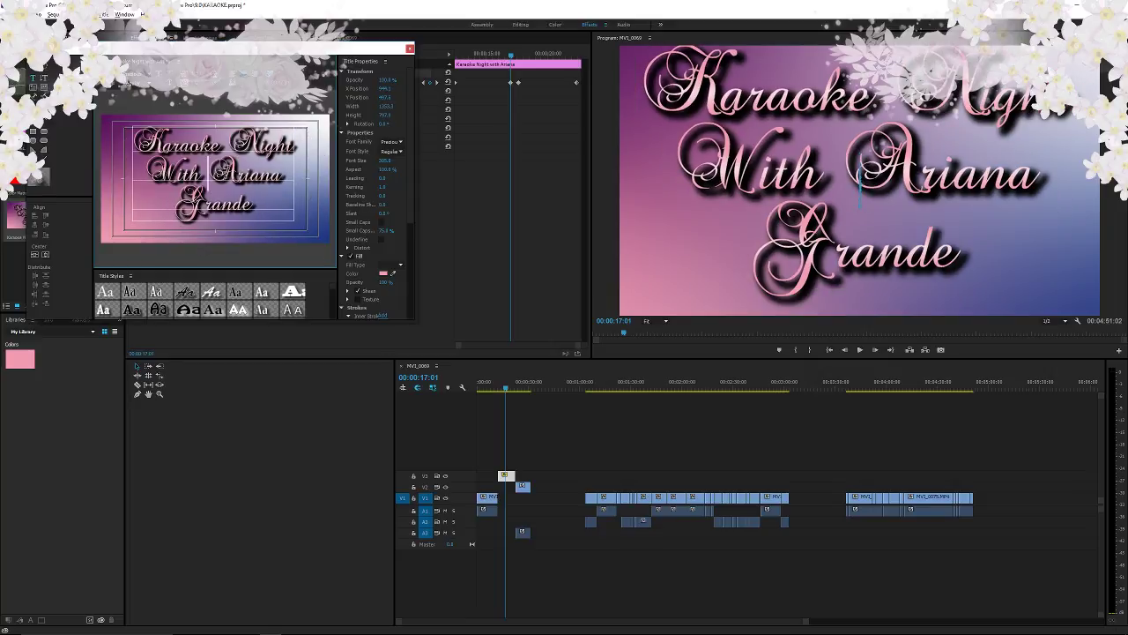
key("Return")
left_click(276, 207)
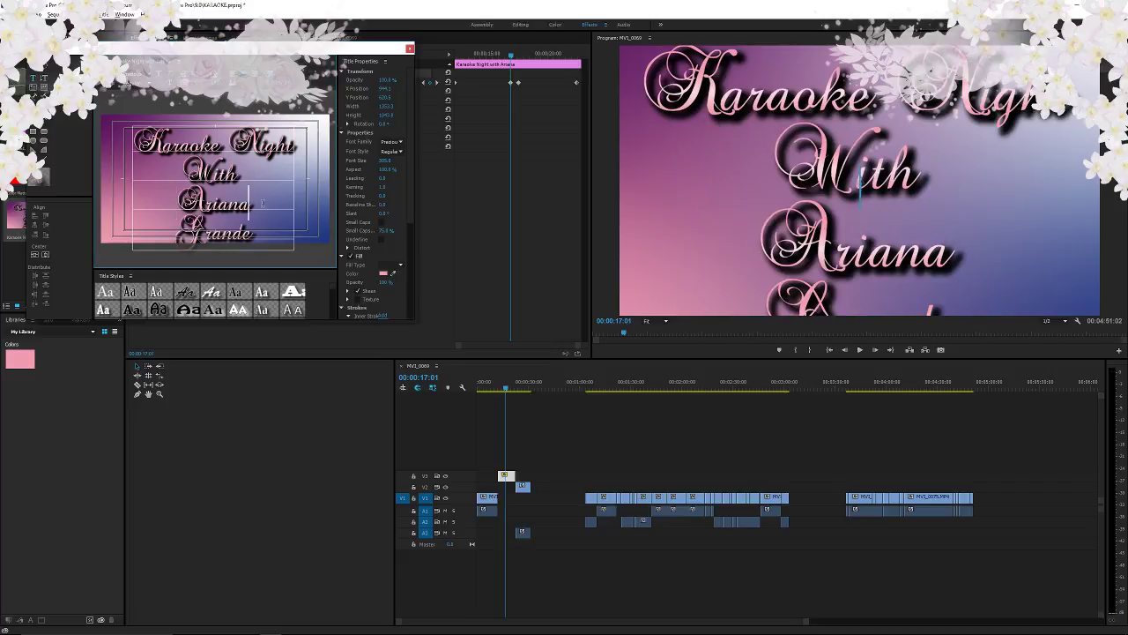
key("Delete")
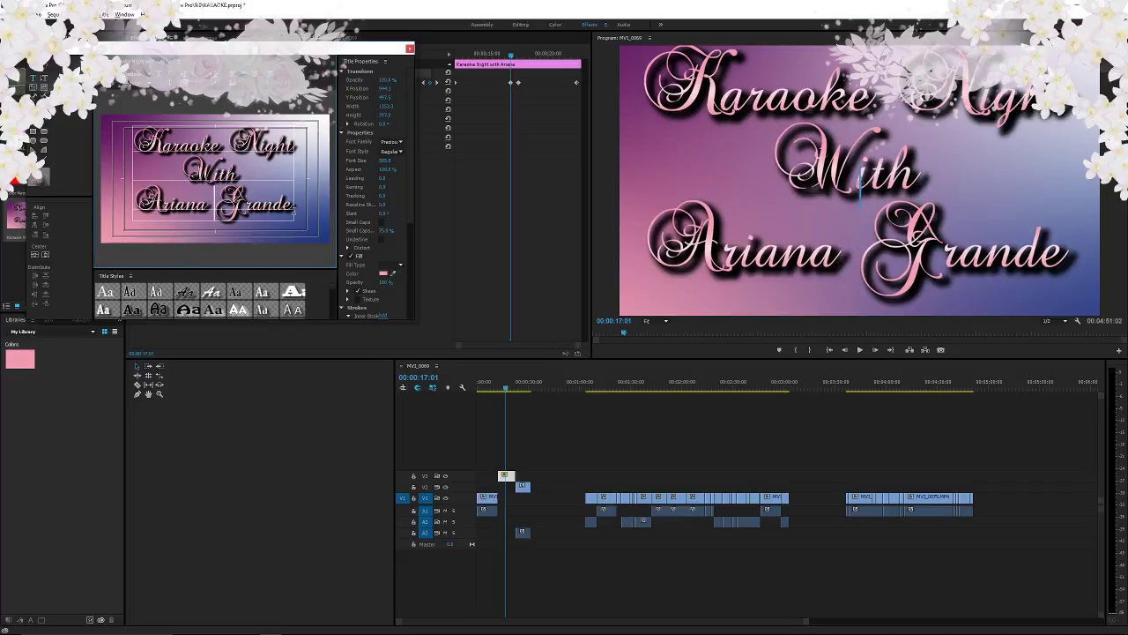
key("BackSpace")
key("BackSpace")
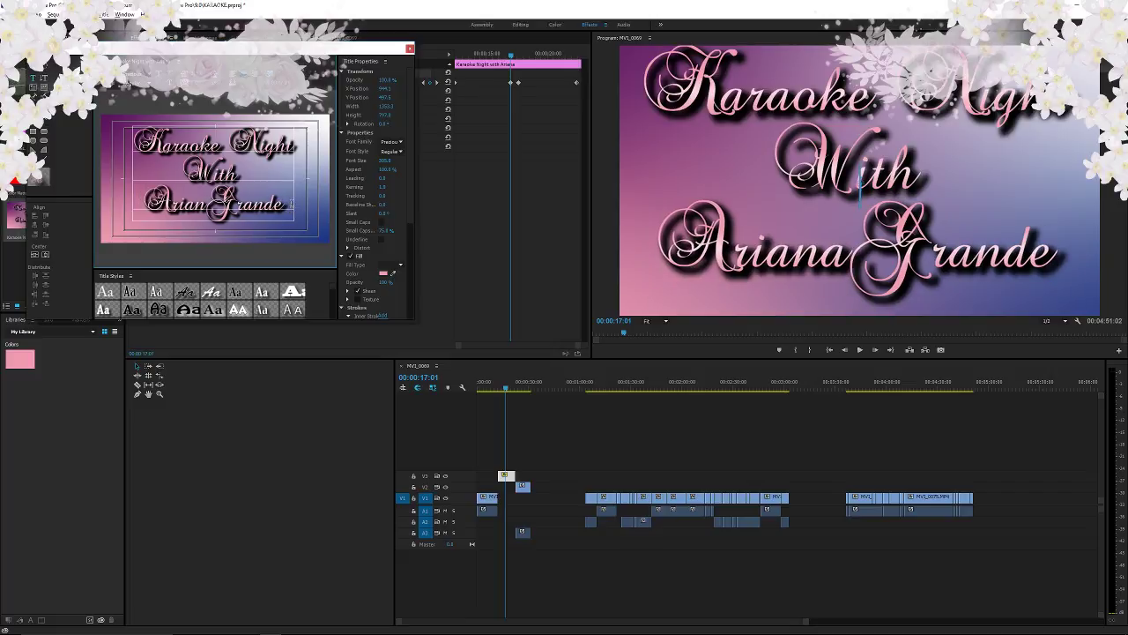
key("Delete")
type("a")
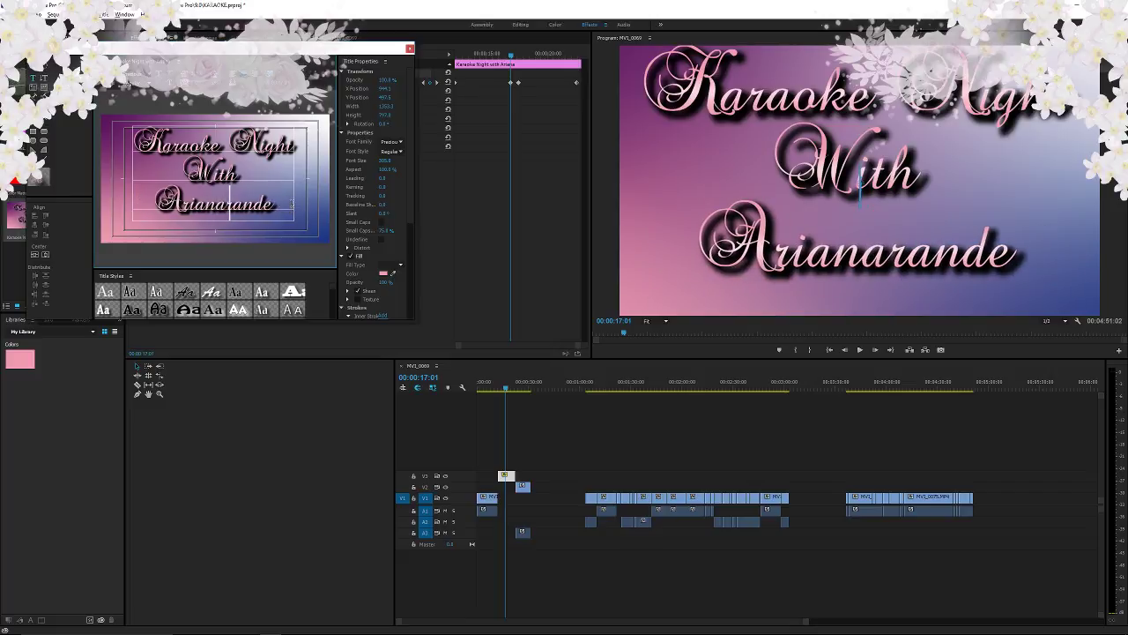
type(" G")
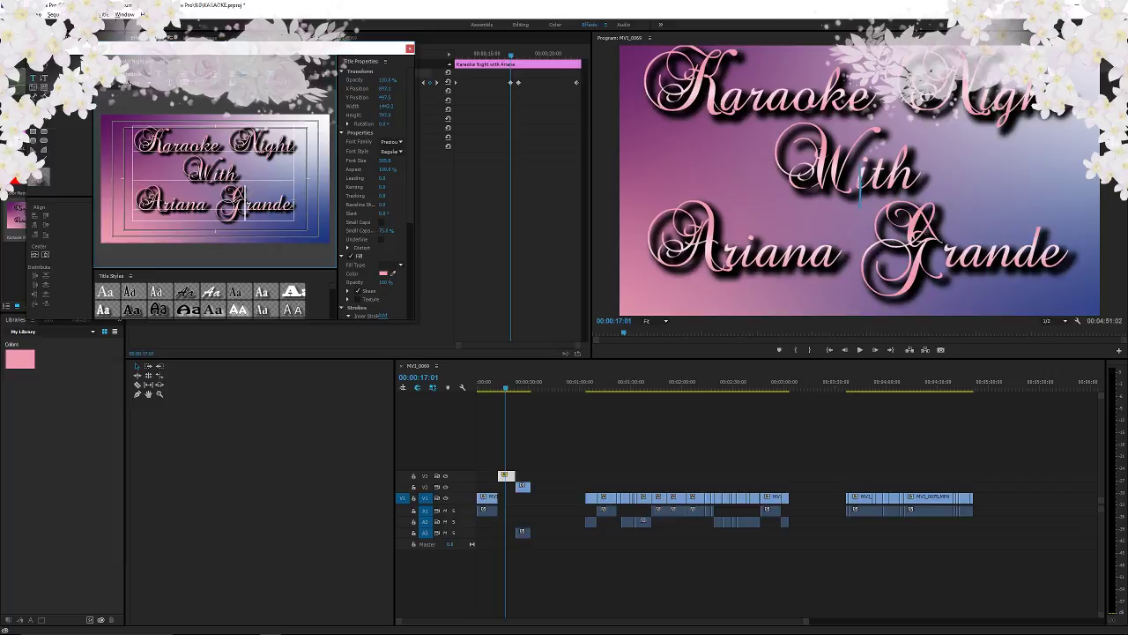
- Center the title's text box horizontally and vertically in the frame and save the project
left_click(34, 68)
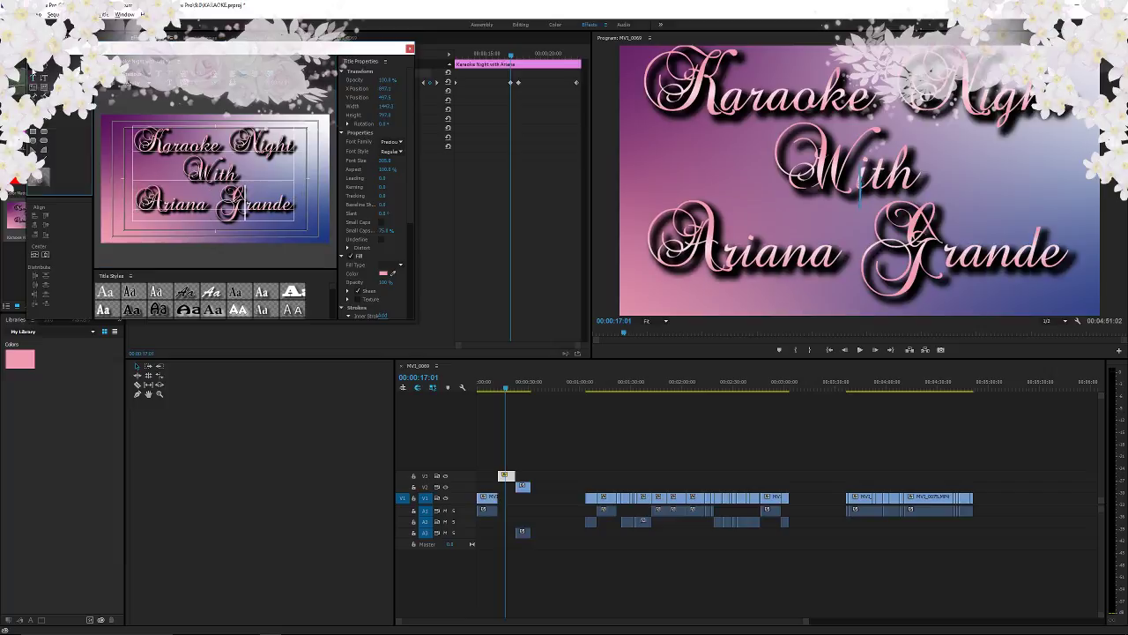
left_click(201, 120)
left_click(216, 173)
left_click(44, 255)
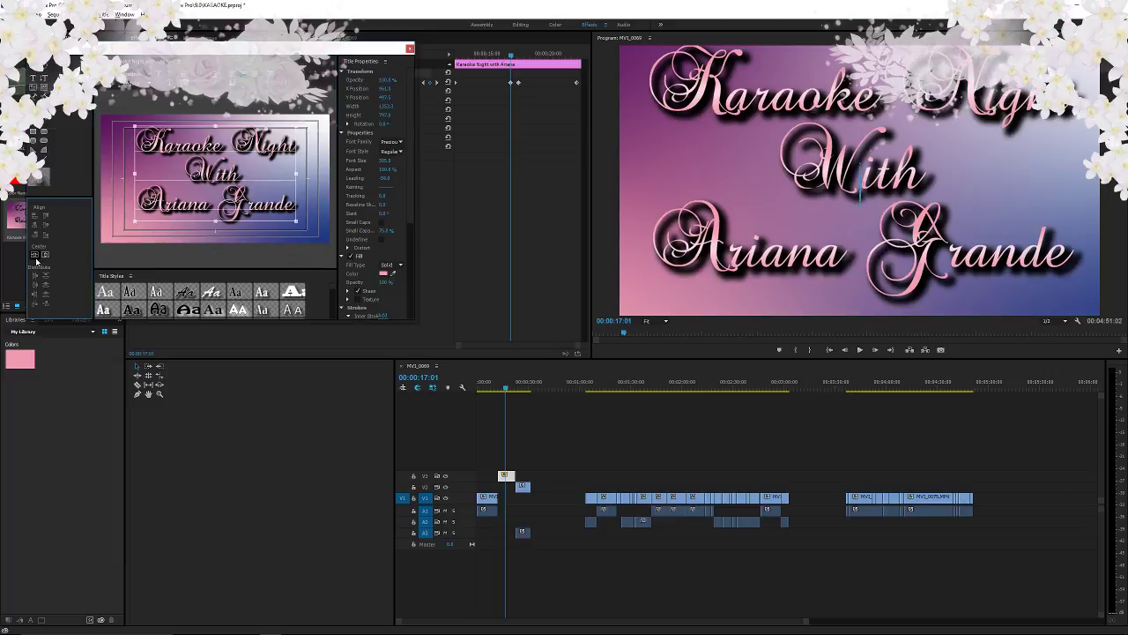
key("ctrl+s")
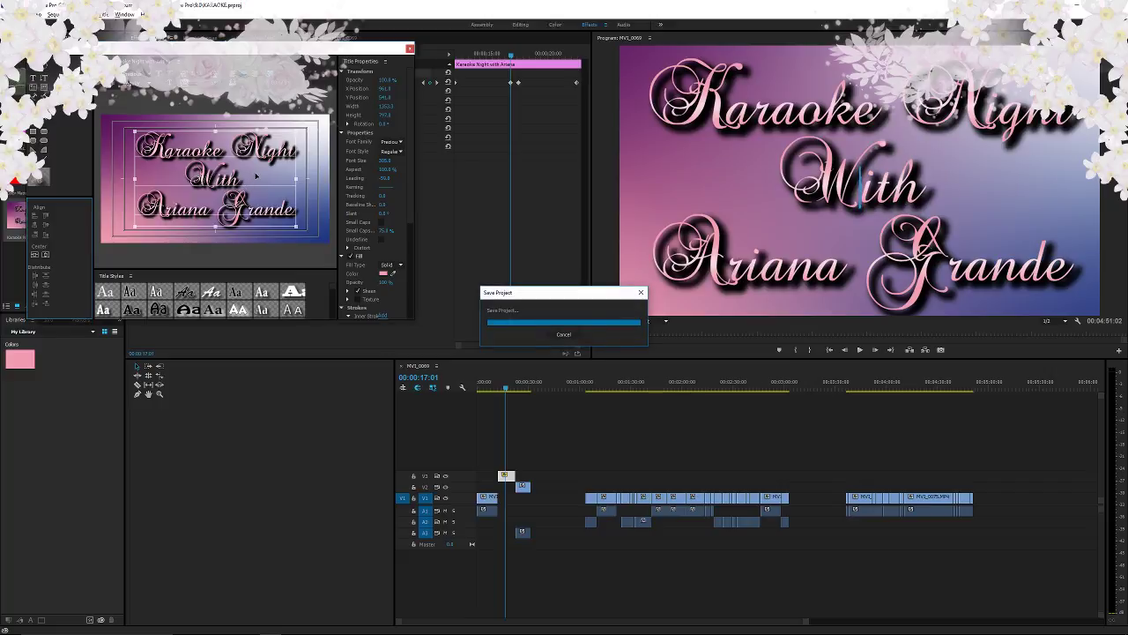
- Reduce the font size of all the title text to about 275, center it in the frame again and save the project
left_click(246, 163)
double_click(246, 160)
key("ctrl+a")
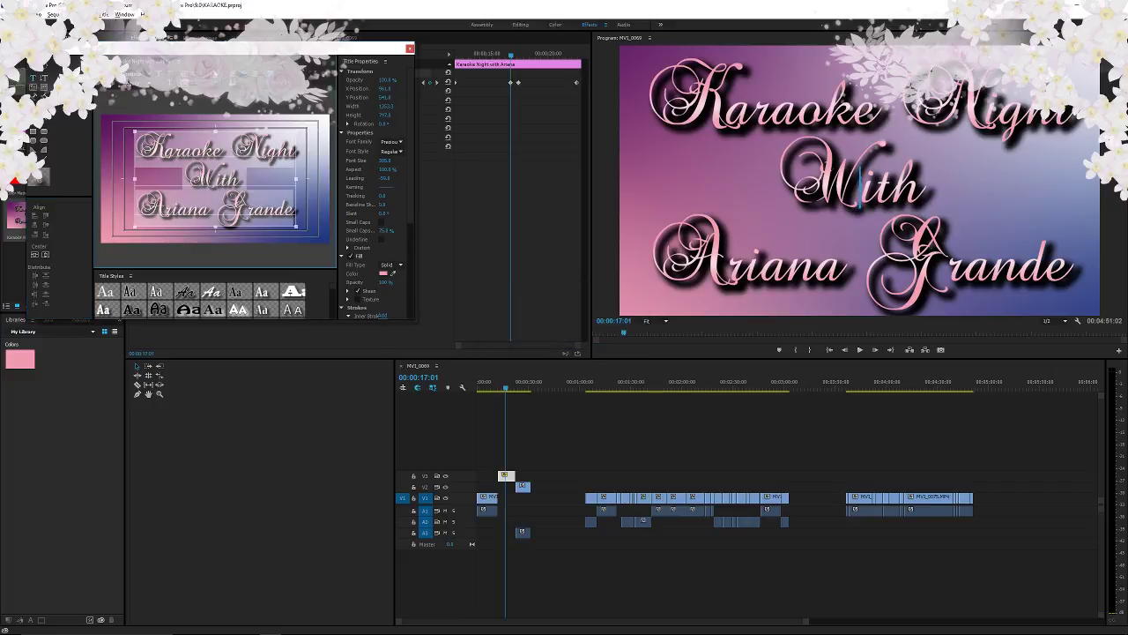
left_click_drag(385, 160, 350, 160)
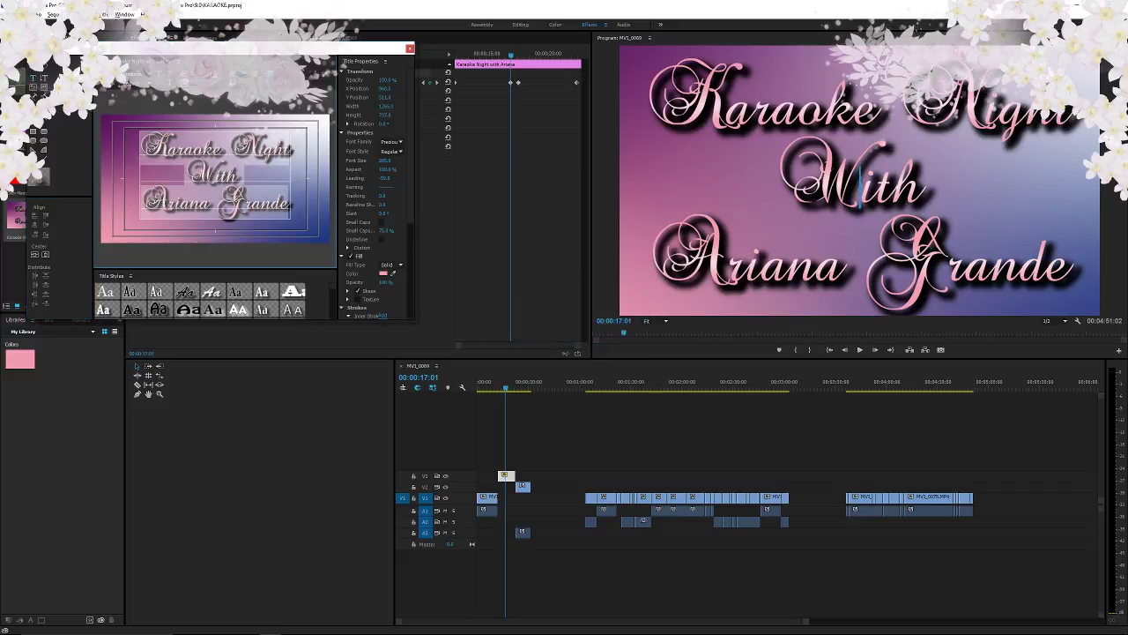
left_click_drag(181, 181, 69, 218)
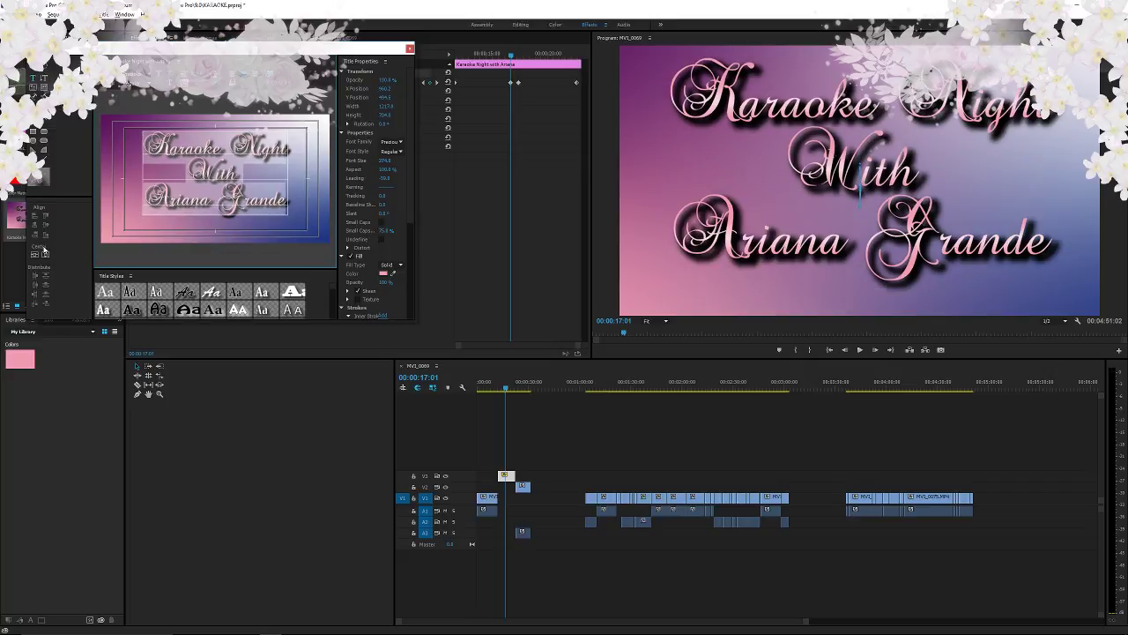
left_click(45, 254)
key("ctrl+s")
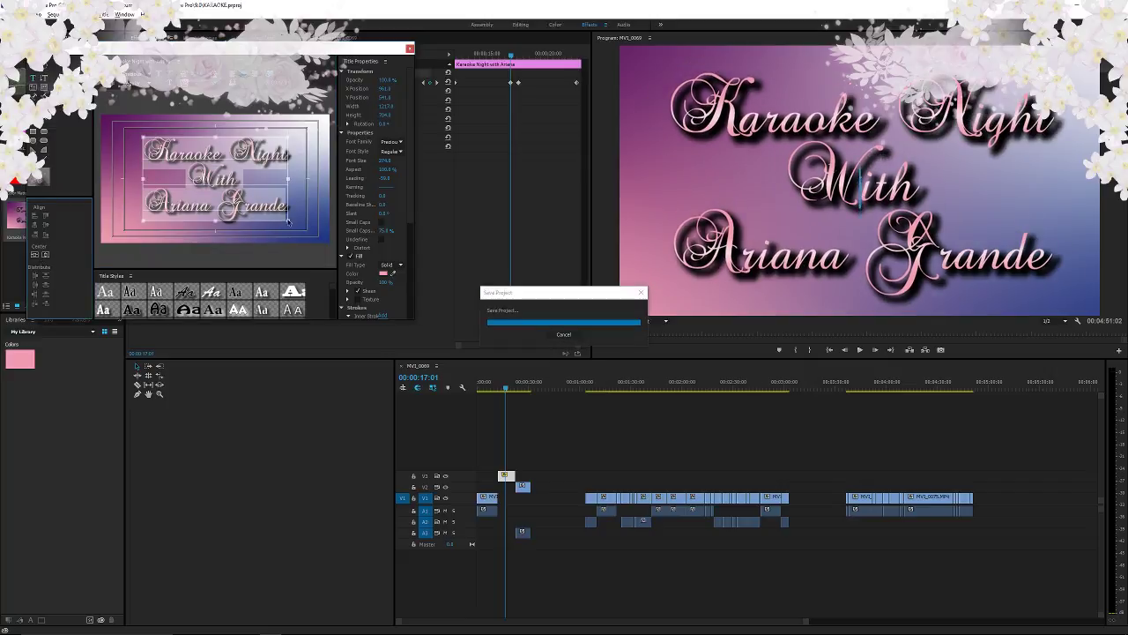
- Leave text editing with nothing selected in the title and save the project
left_click(231, 152)
left_click(241, 101)
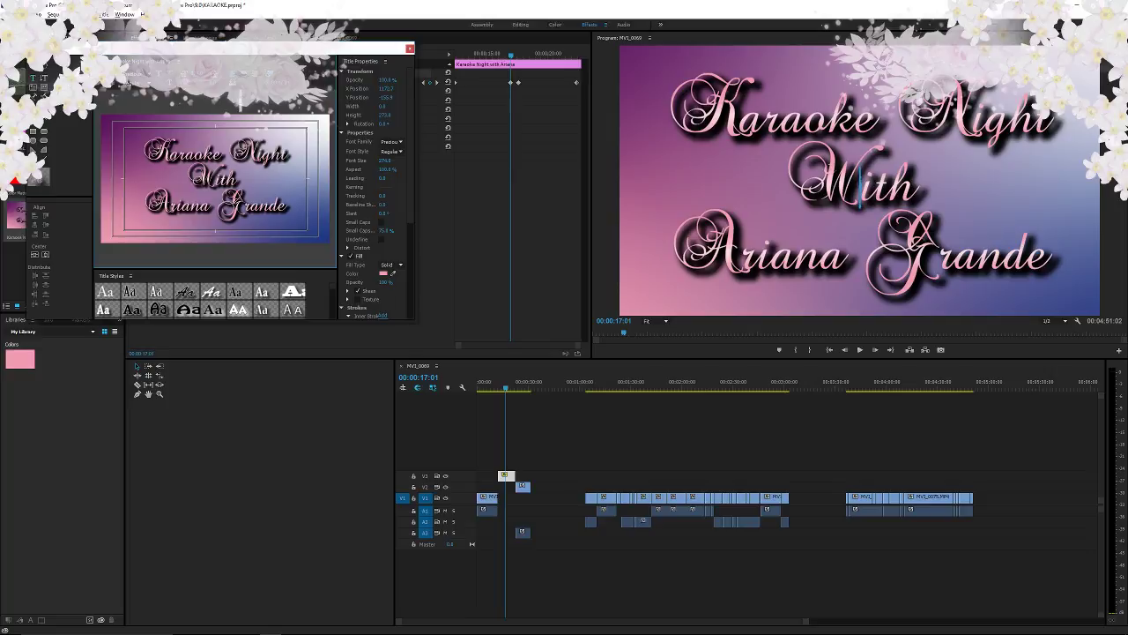
left_click(33, 70)
left_click(207, 107)
key("ctrl+s")
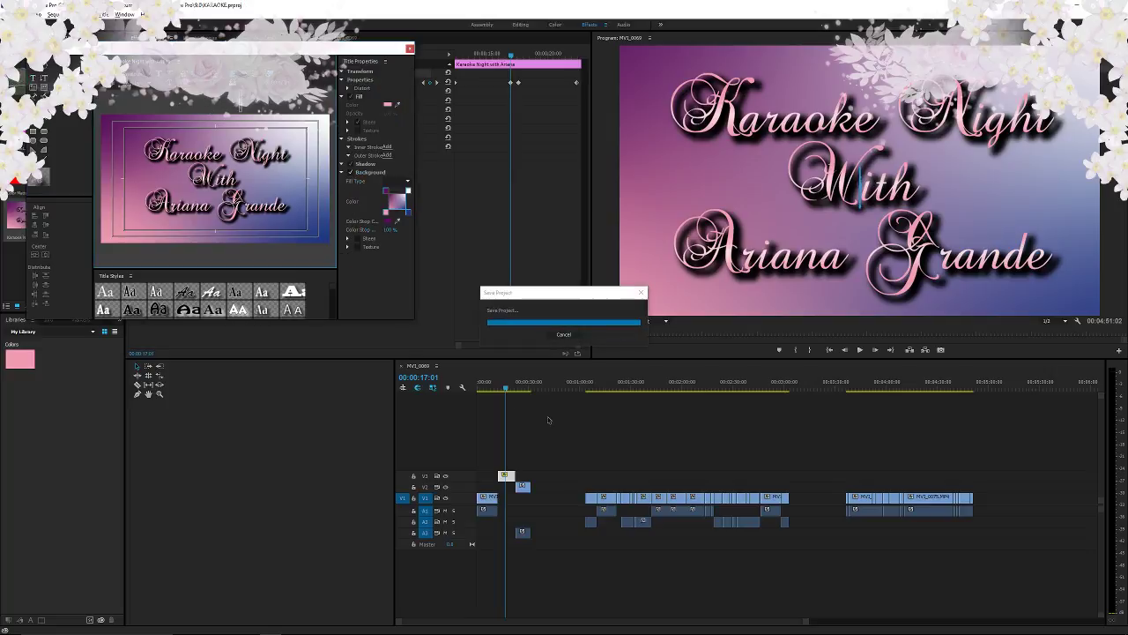
- Play the sequence from the start through the title clip, and return the playhead to 00:00:14:14
left_click_drag(510, 388, 479, 389)
key("space")
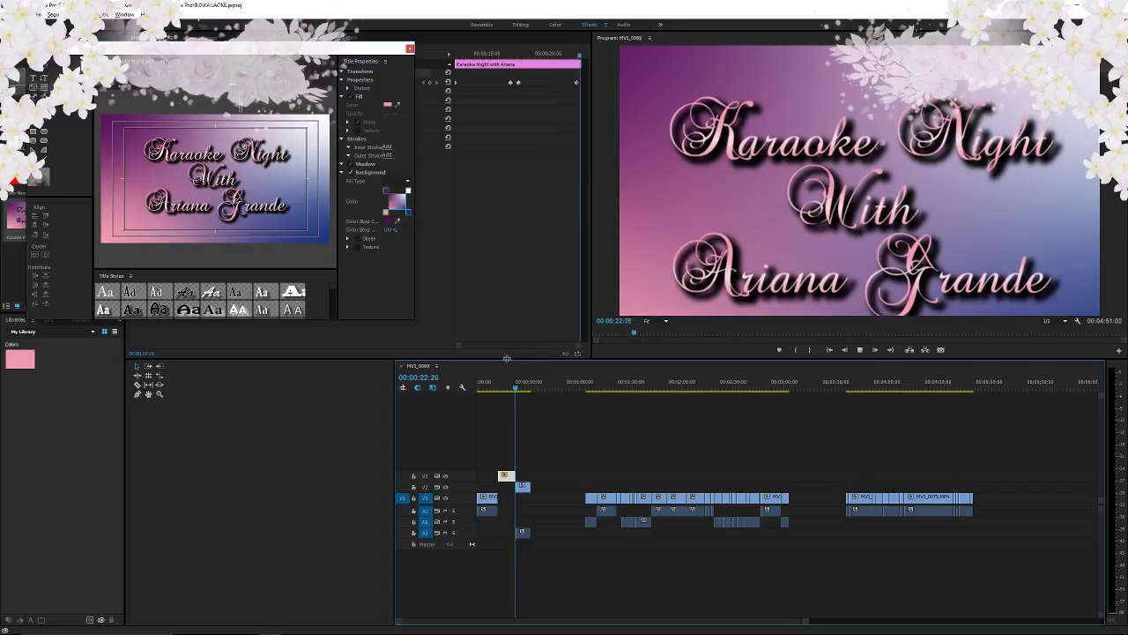
left_click(502, 389)
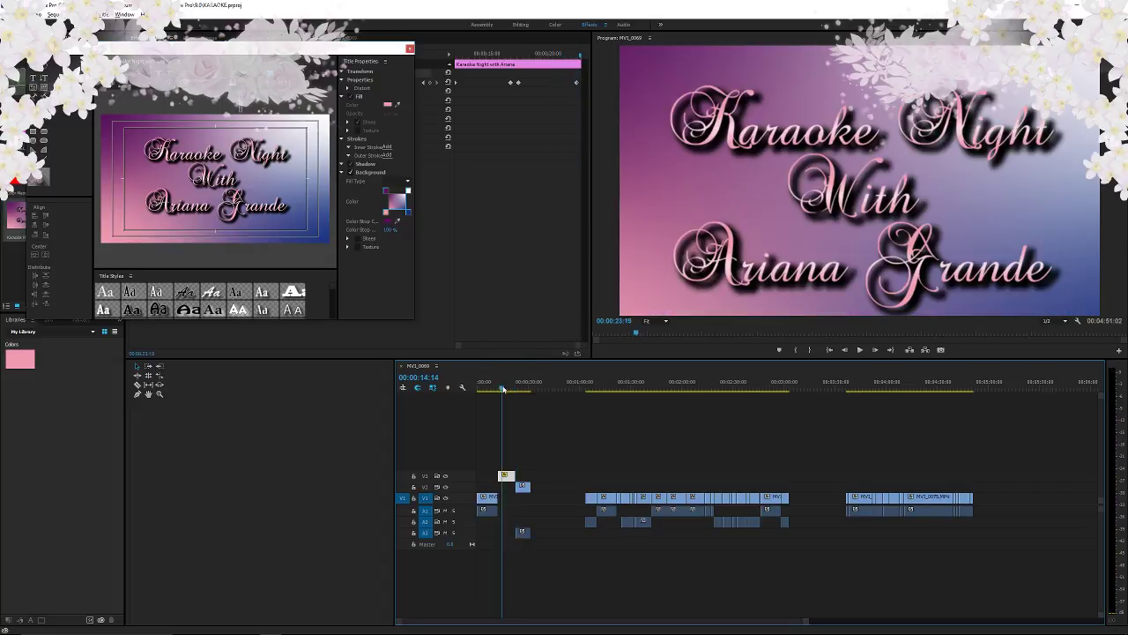
- Turn off the title's background, merge the two middle position keyframes into one near the clip's midpoint, and return to the clip's start
left_click(350, 173)
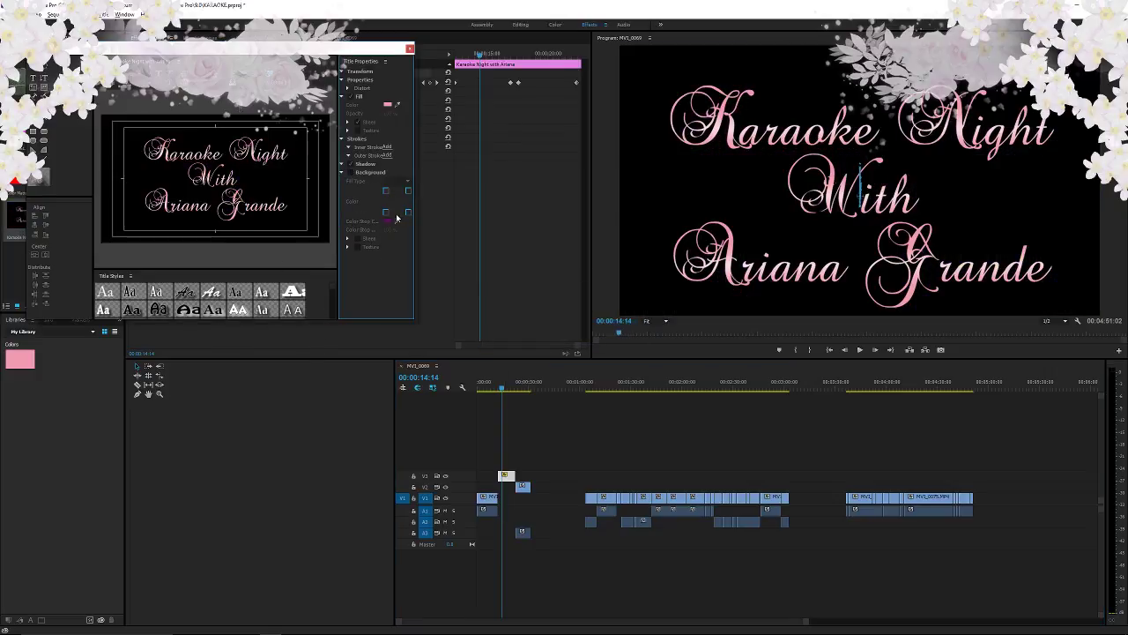
left_click(518, 83)
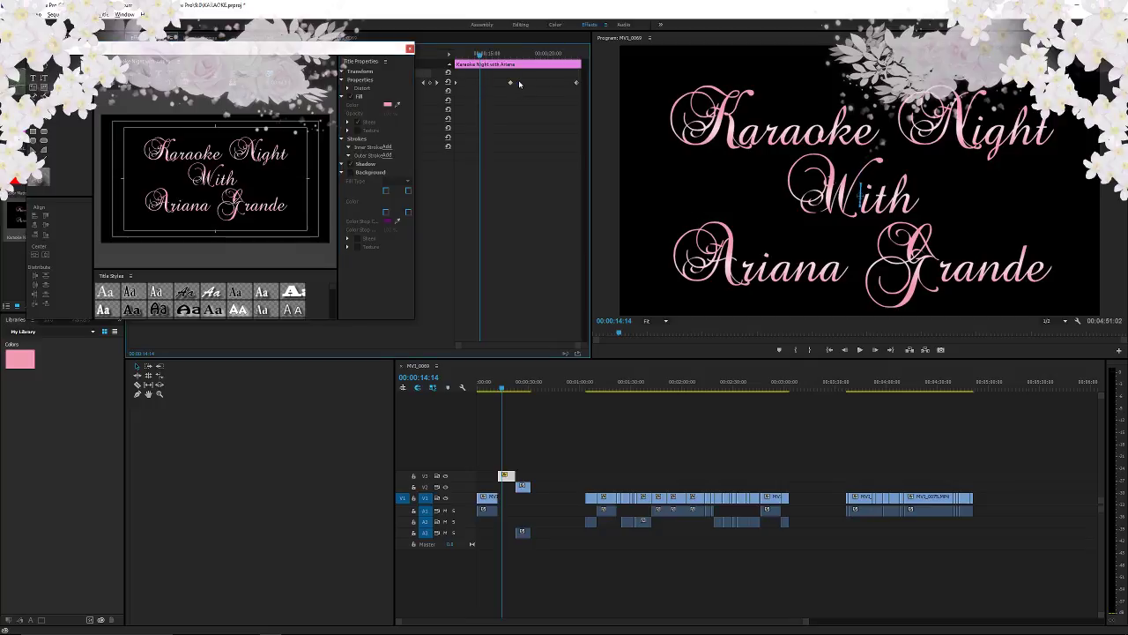
left_click_drag(481, 55, 518, 84)
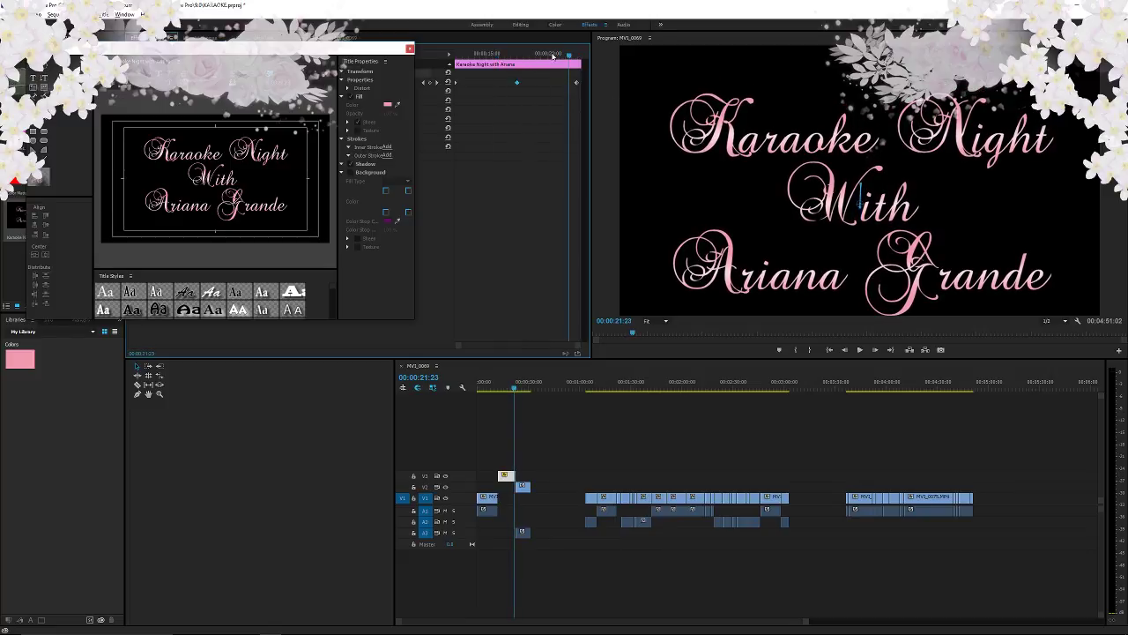
left_click(454, 55)
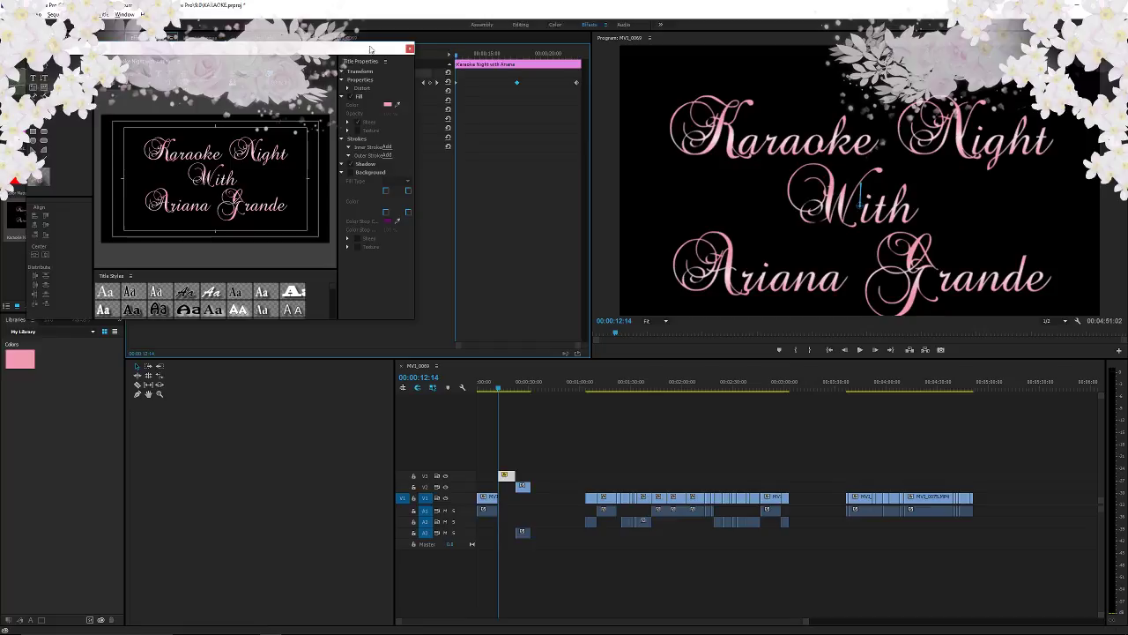
left_click_drag(456, 54, 401, 92)
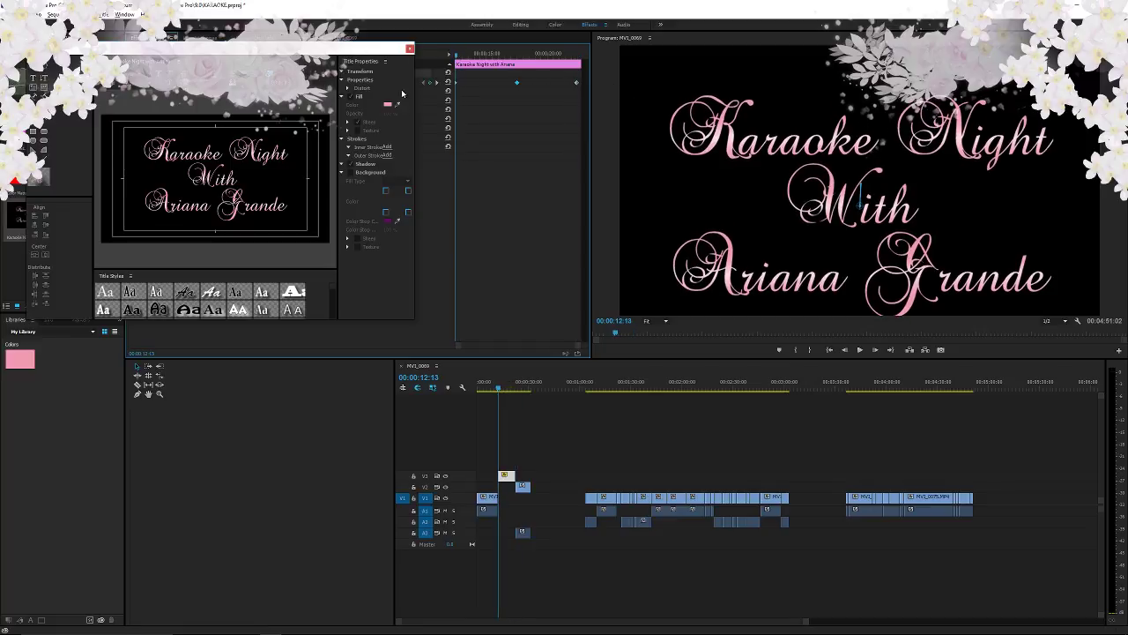
- Reduce the font size of all the title text to 240, save the project and leave text editing
left_click(237, 180)
key("ctrl+a")
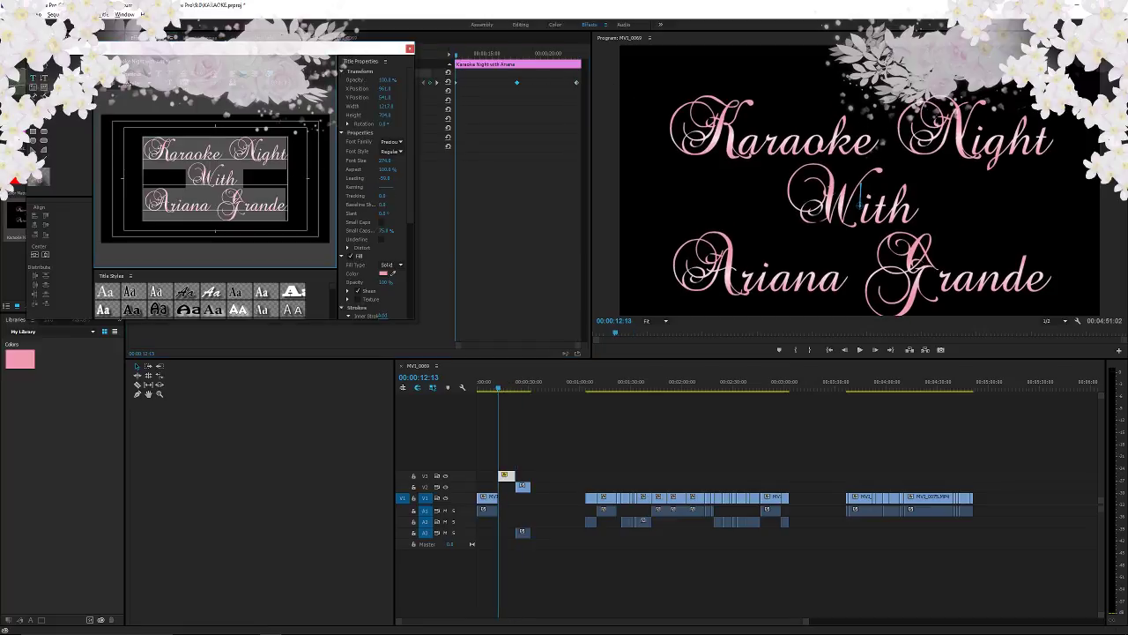
mouse_move(386, 160)
left_mouse_down()
mouse_move(423, 161)
mouse_move(377, 160)
left_mouse_up()
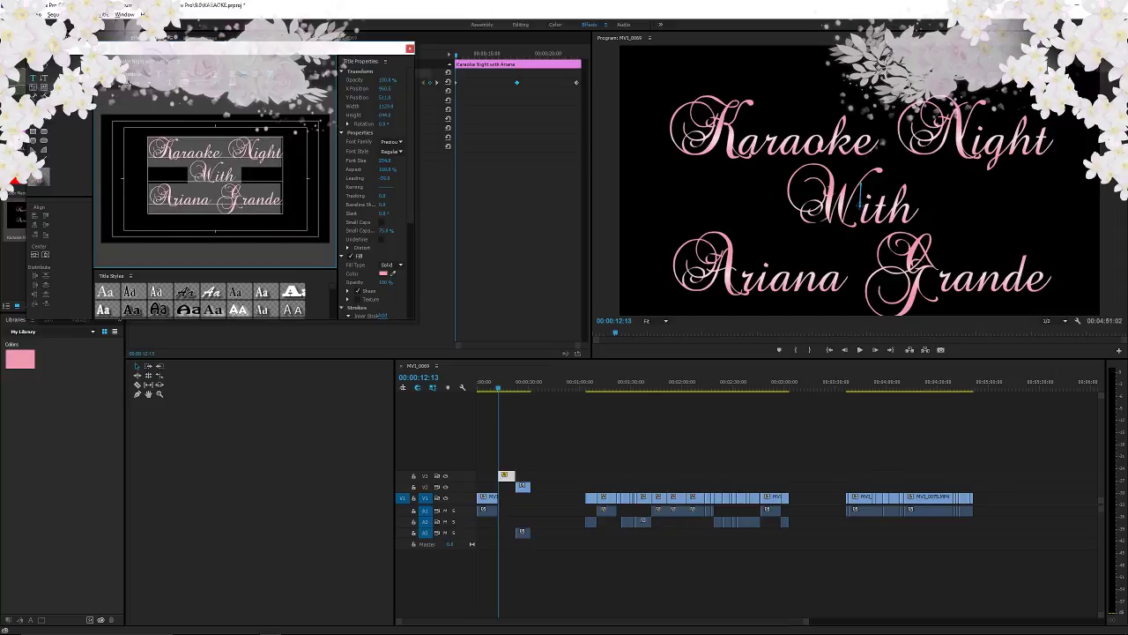
key("ctrl+alt+shift+comma")
key("ctrl+alt+shift+comma")
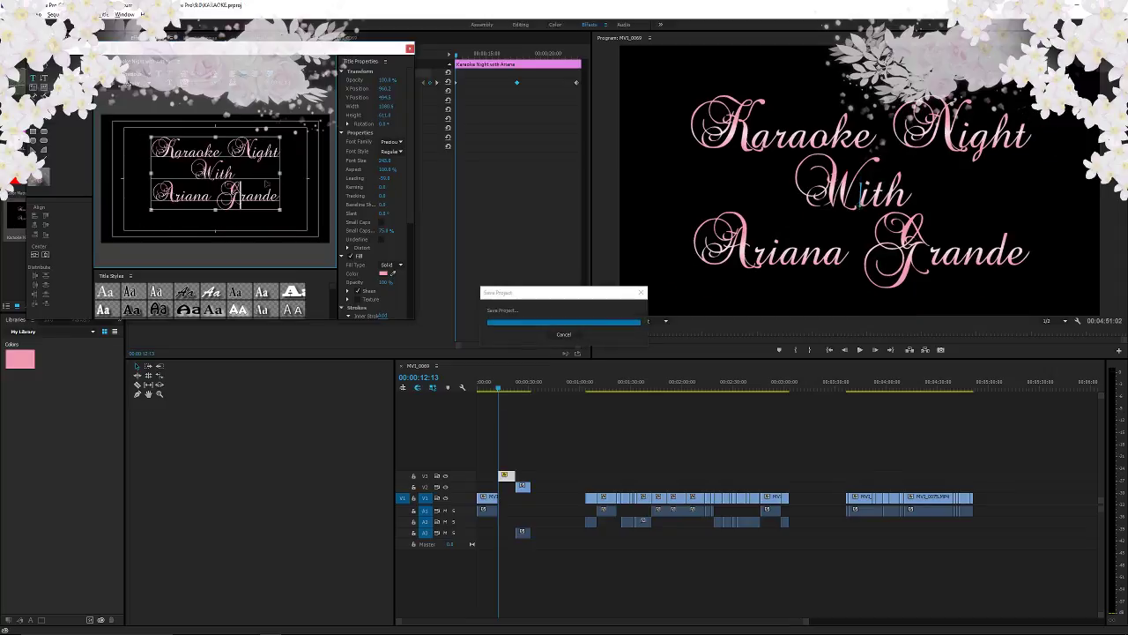
left_click(218, 109)
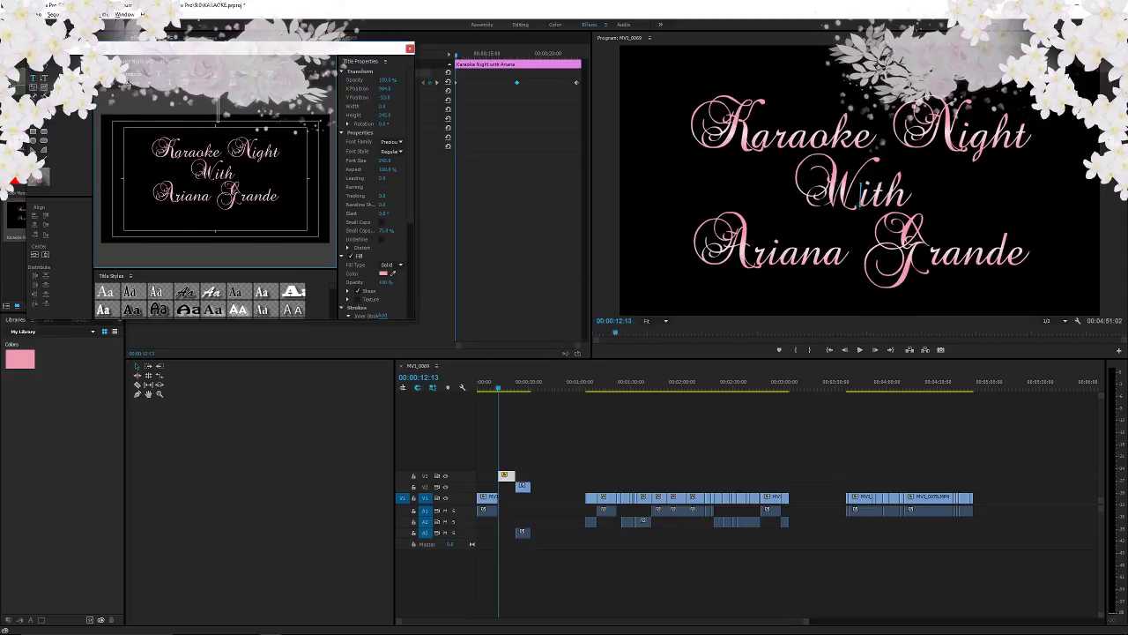
left_click(251, 110)
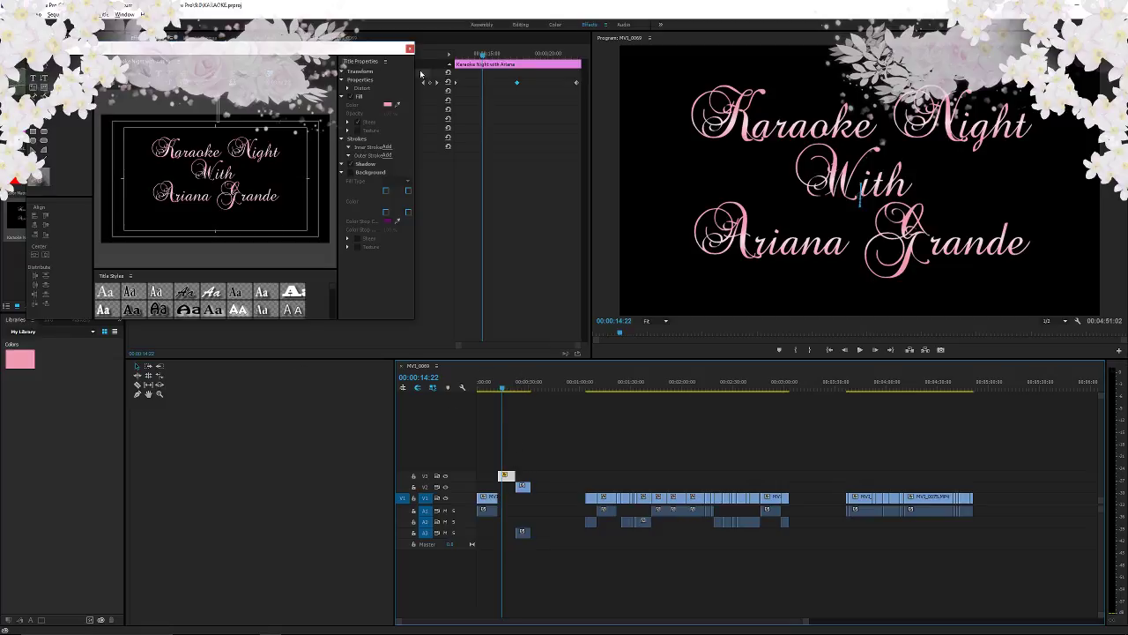
- Close the title editor and play the sequence through the title clip from about 00:00:12
left_click(410, 48)
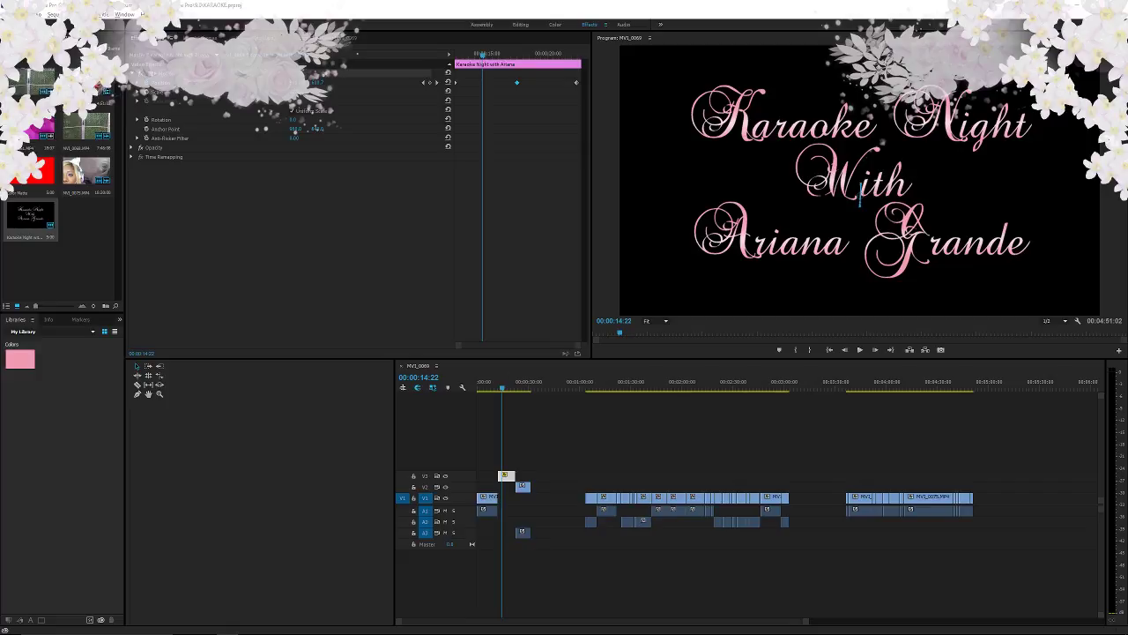
mouse_move(310, 631)
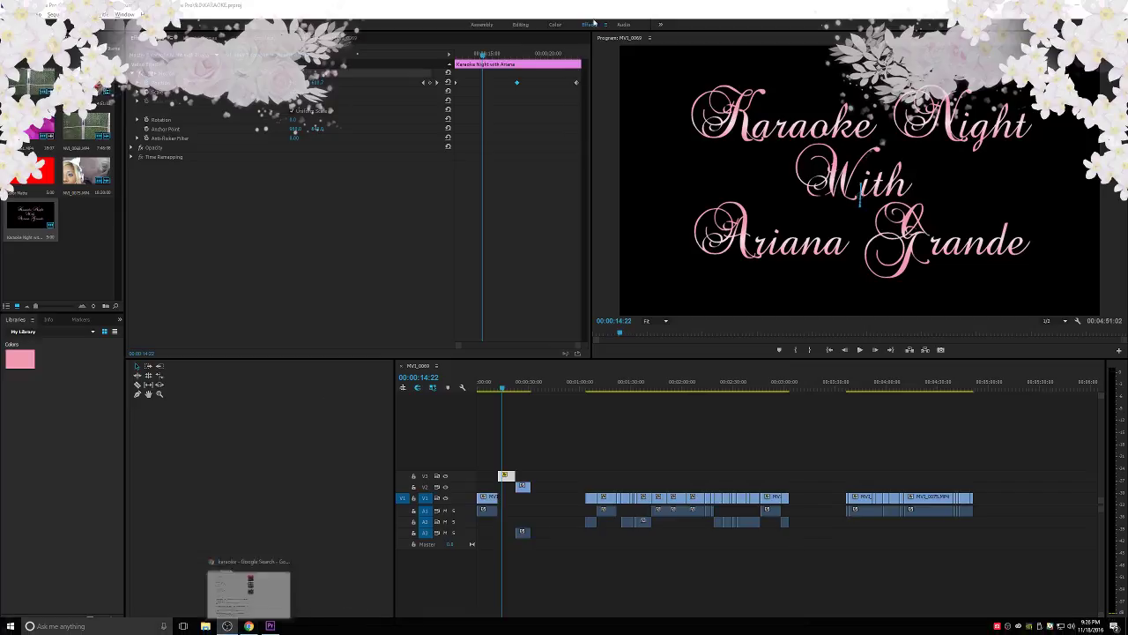
left_click_drag(593, 7, 441, 2)
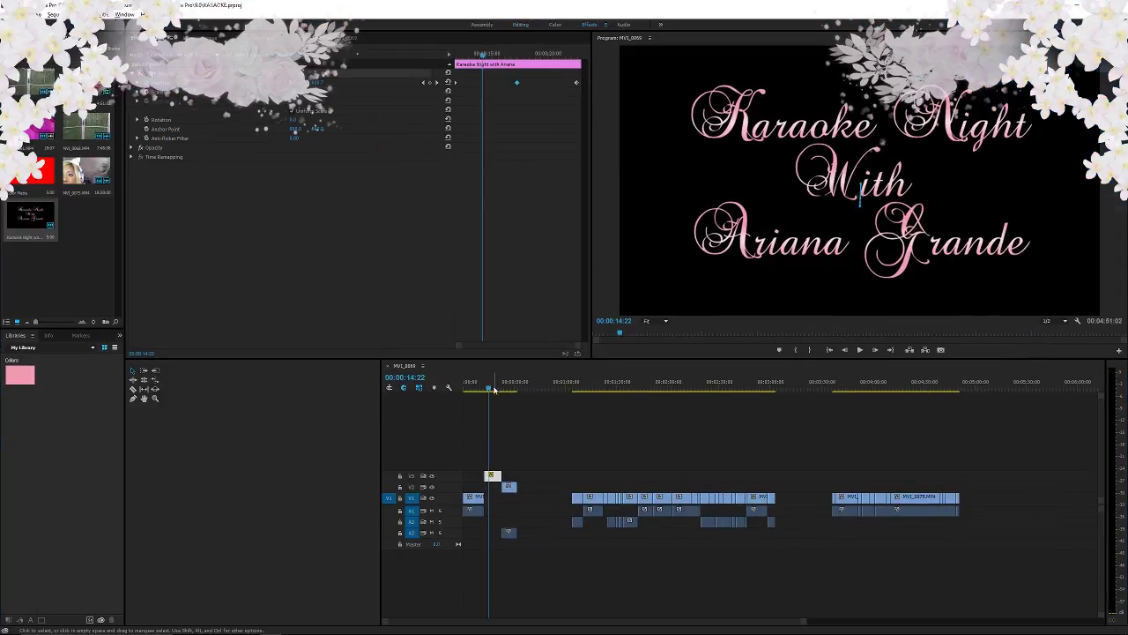
left_click(487, 388)
key("space")
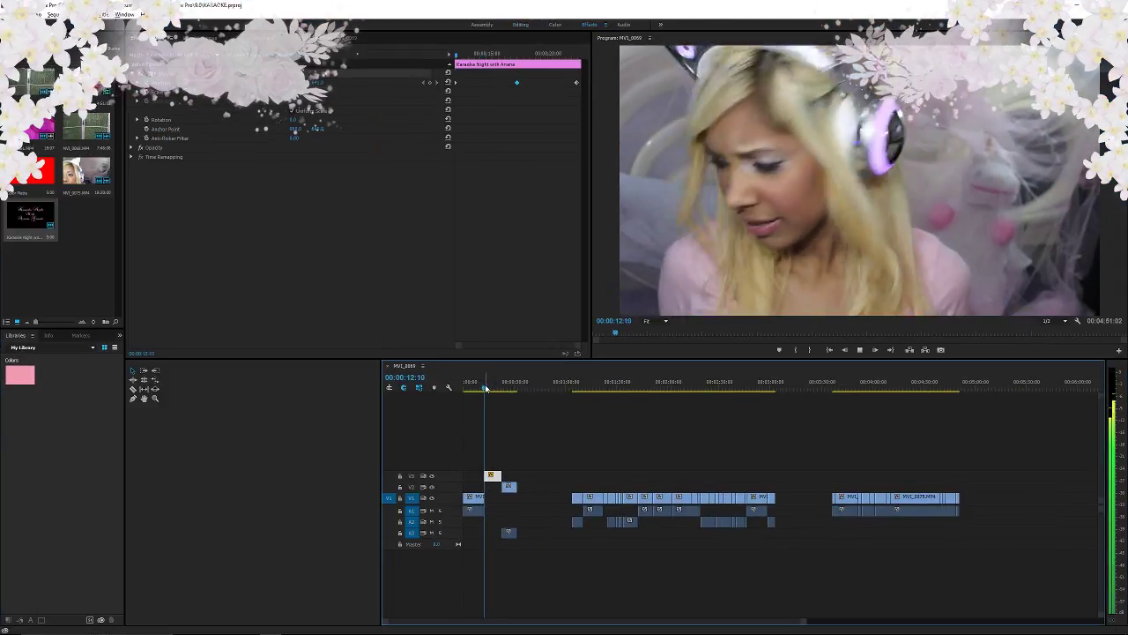
left_click(485, 388)
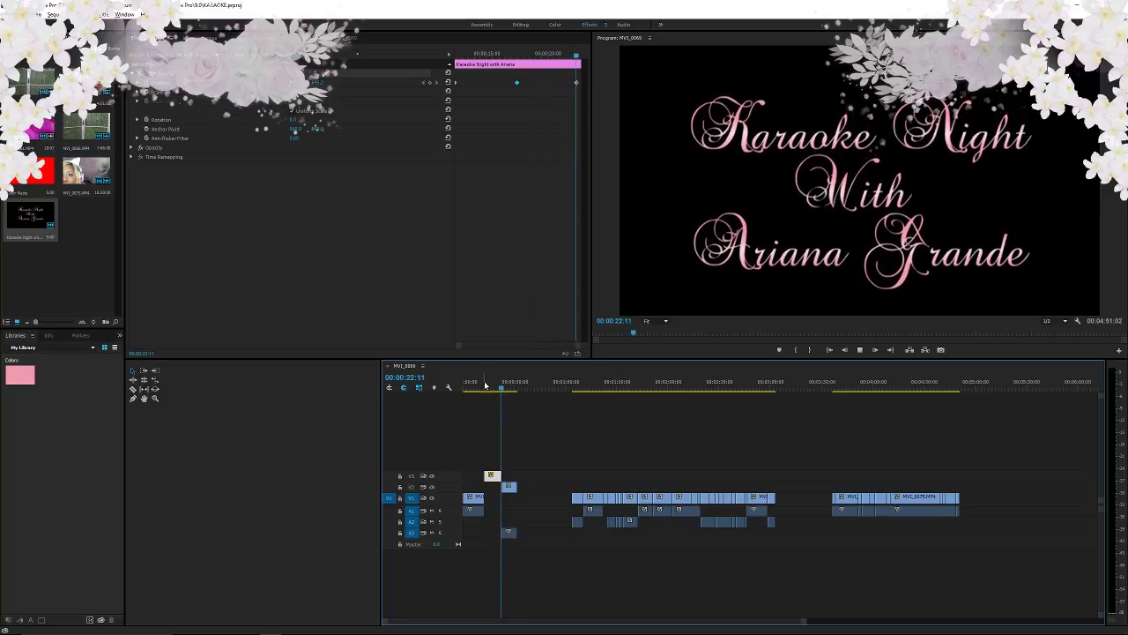
key("space")
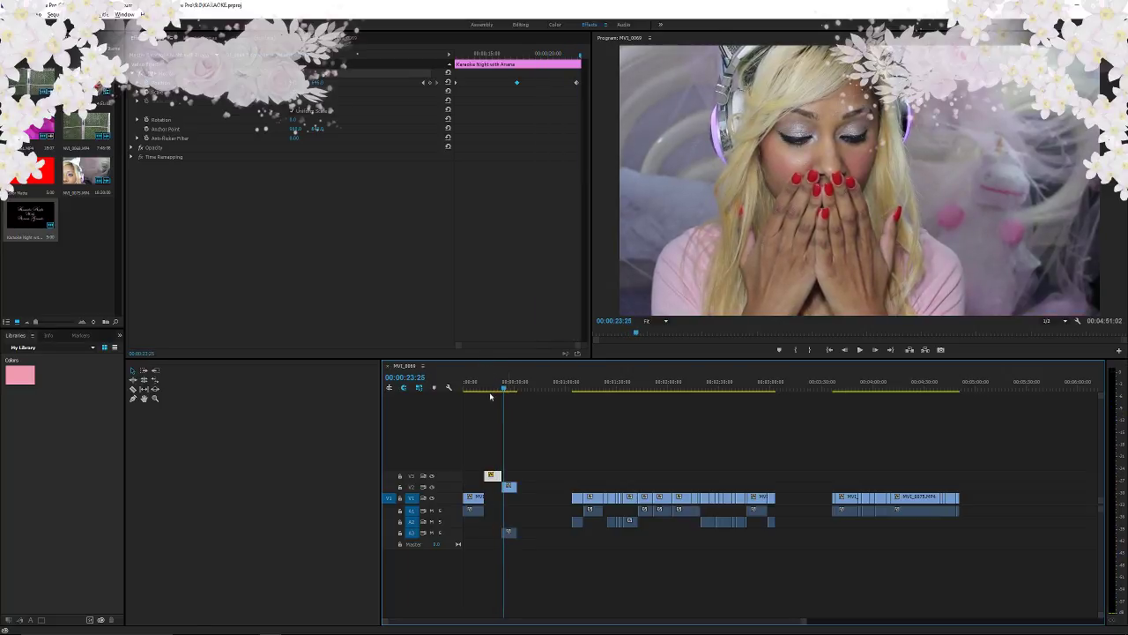
- Find the footage clip at 00:02:07:17 and move it on track V1 to directly beneath the title clip
left_click_drag(608, 391, 974, 412)
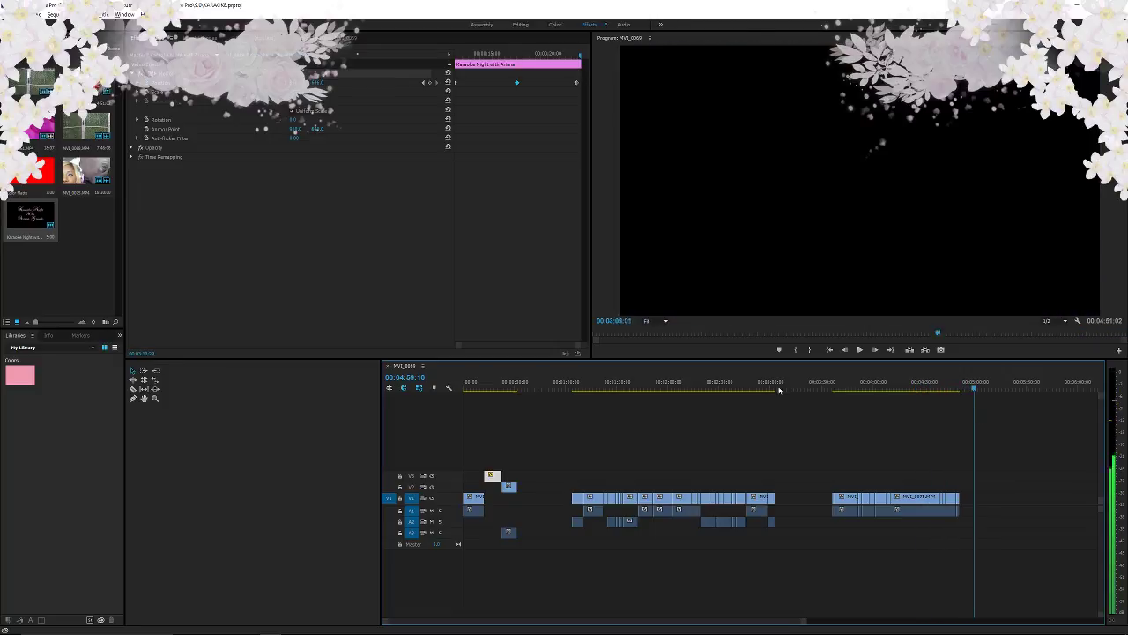
left_click_drag(780, 389, 684, 413)
left_click(681, 506)
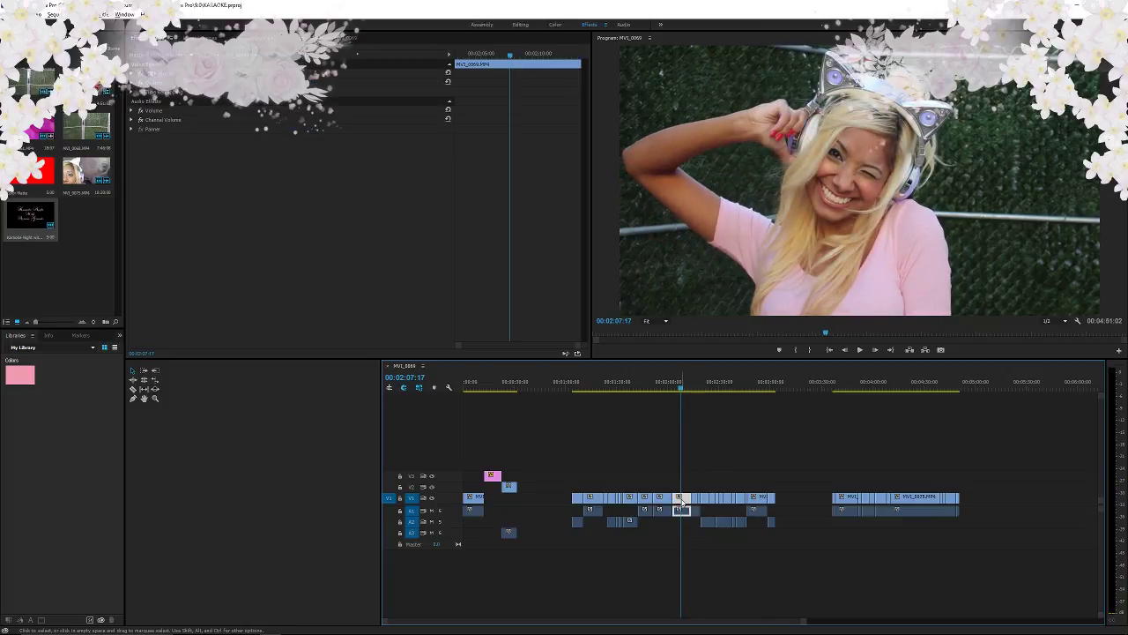
left_click_drag(680, 500, 496, 511)
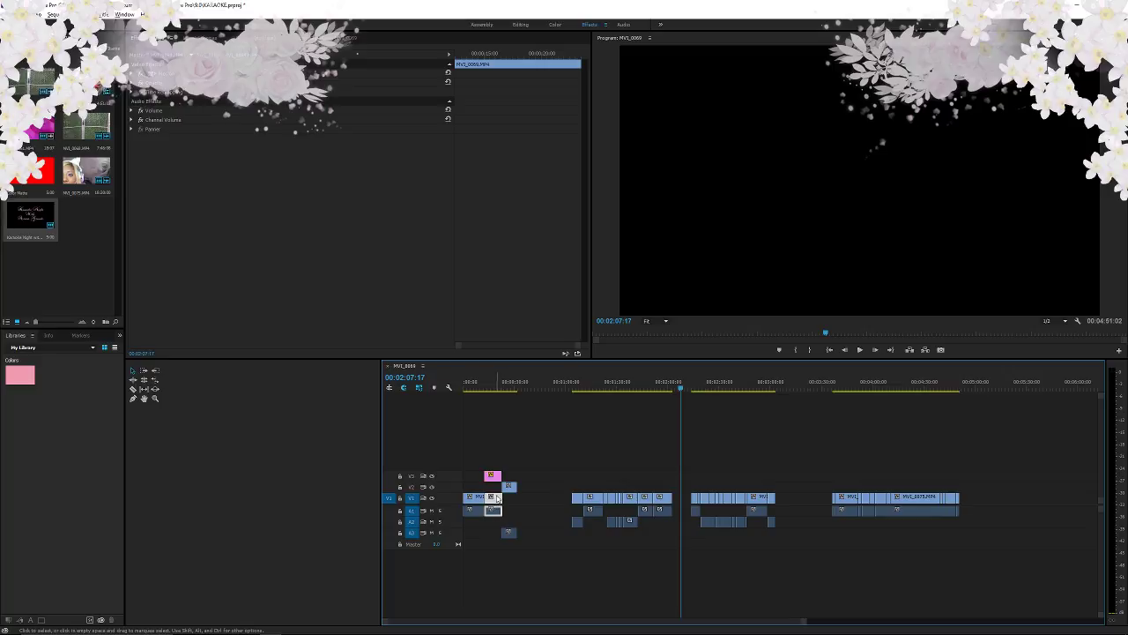
- Unlink the moved clip's audio, place it on a new audio track A4, mute that track and view the title at 00:00:14:22
right_click(496, 499)
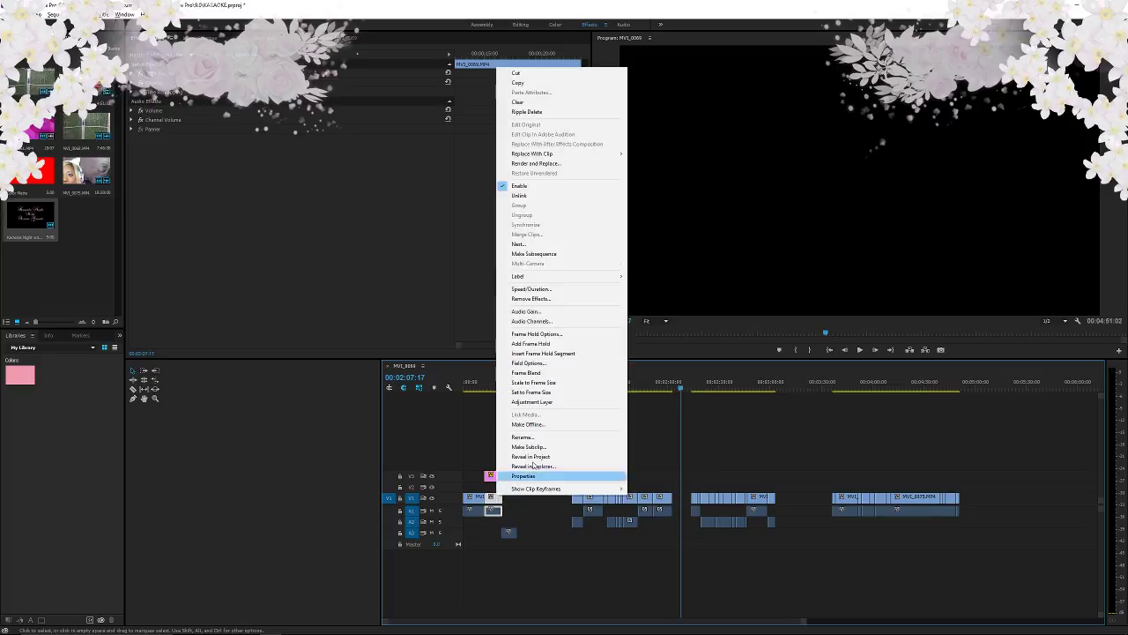
left_click(531, 195)
left_click_drag(492, 509, 497, 555)
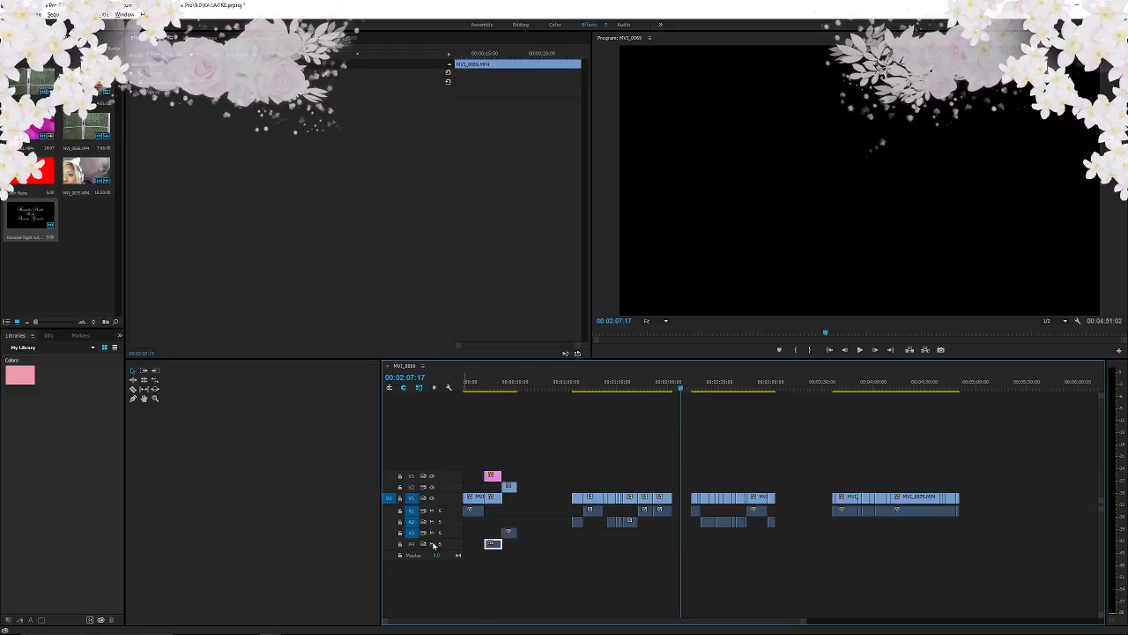
left_click_drag(501, 388, 488, 388)
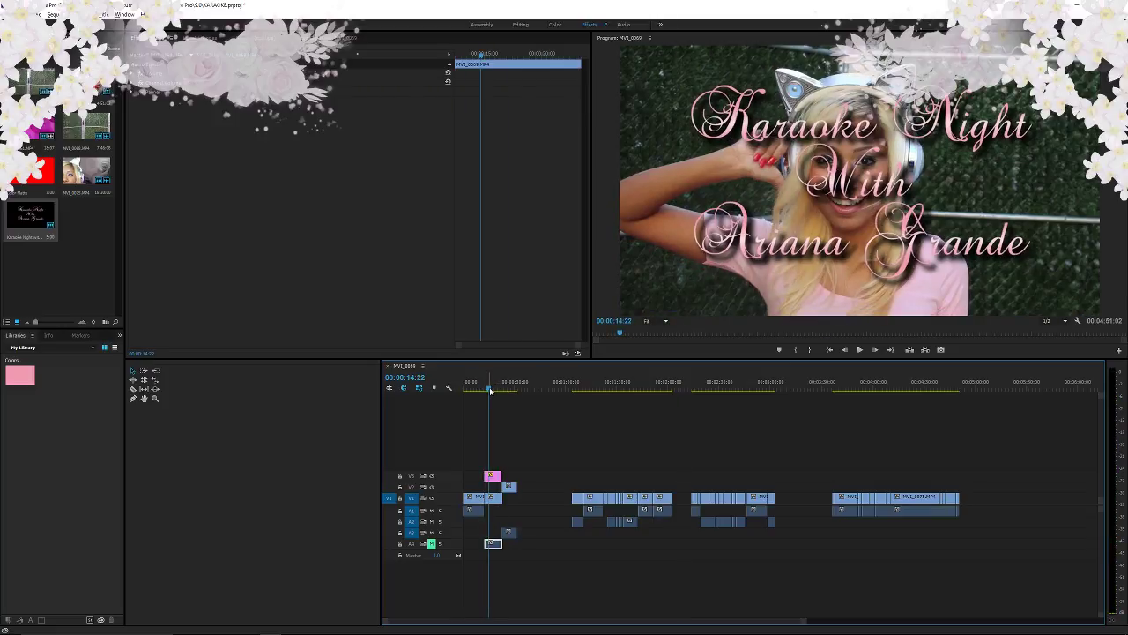
- Reopen the title, reduce the font size of all its text to about 190, and center the text box in the frame
left_click(492, 476)
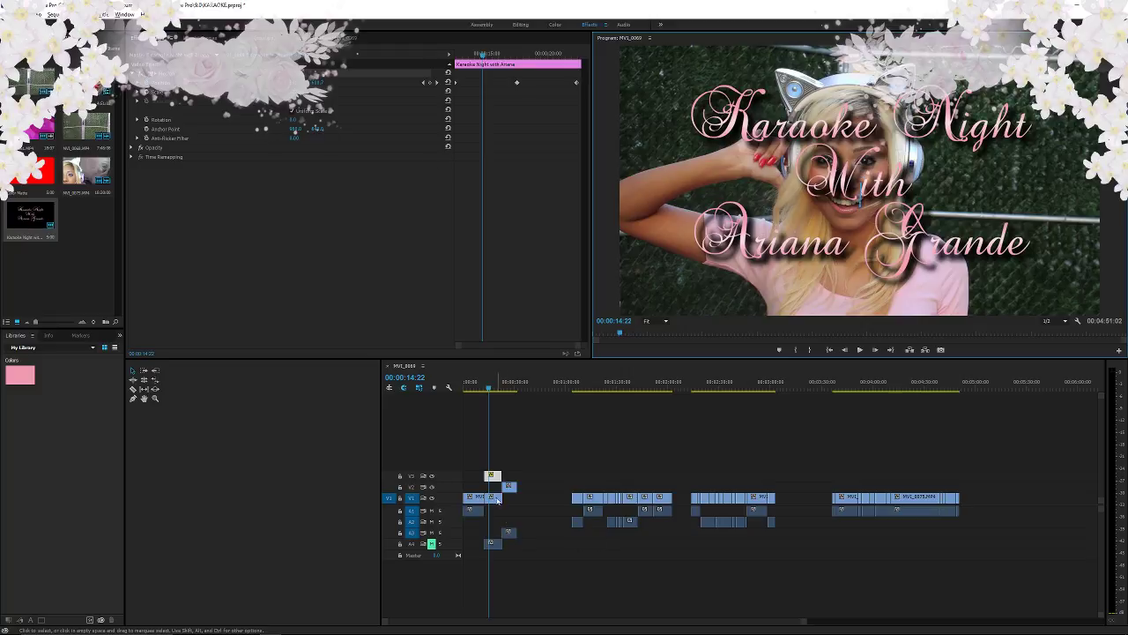
double_click(492, 476)
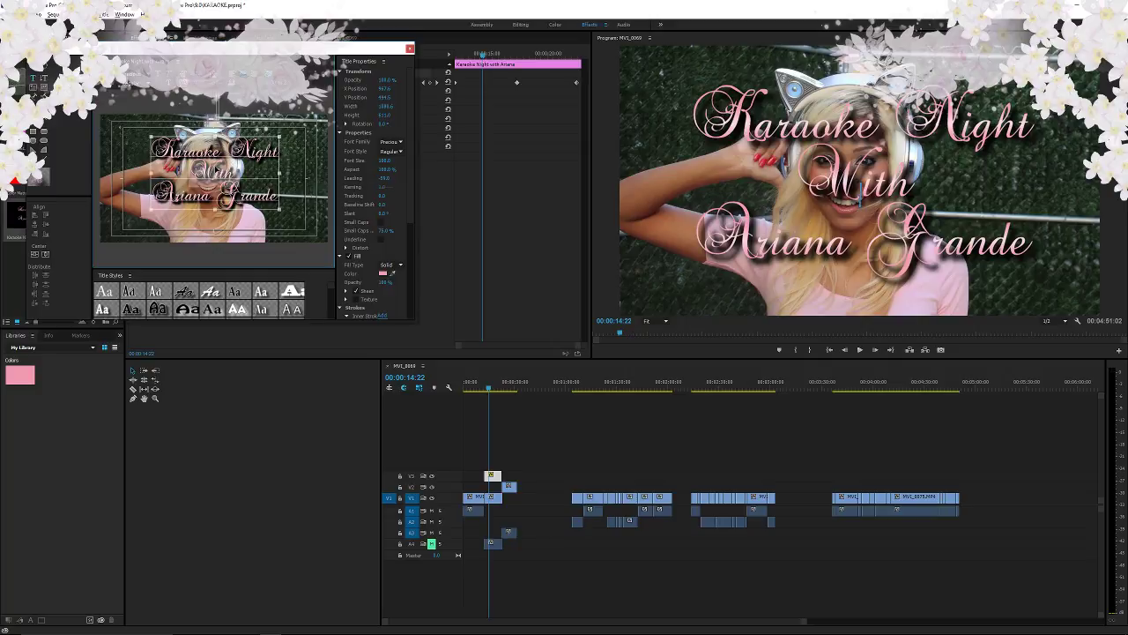
left_click(216, 168)
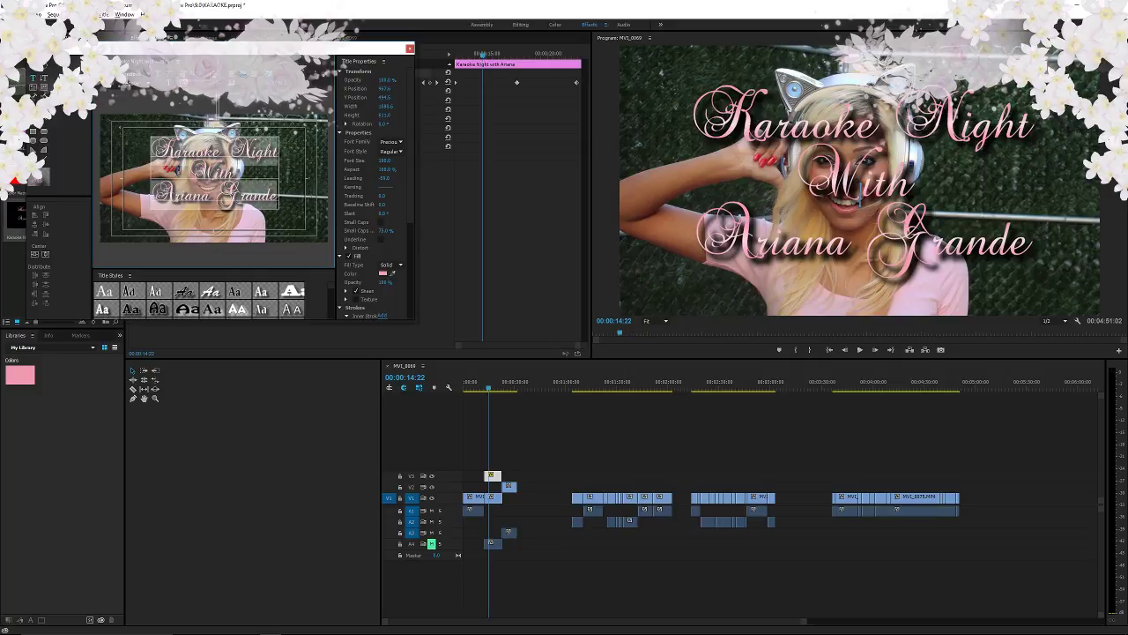
mouse_move(384, 161)
left_mouse_down()
mouse_move(406, 160)
mouse_move(374, 161)
left_mouse_up()
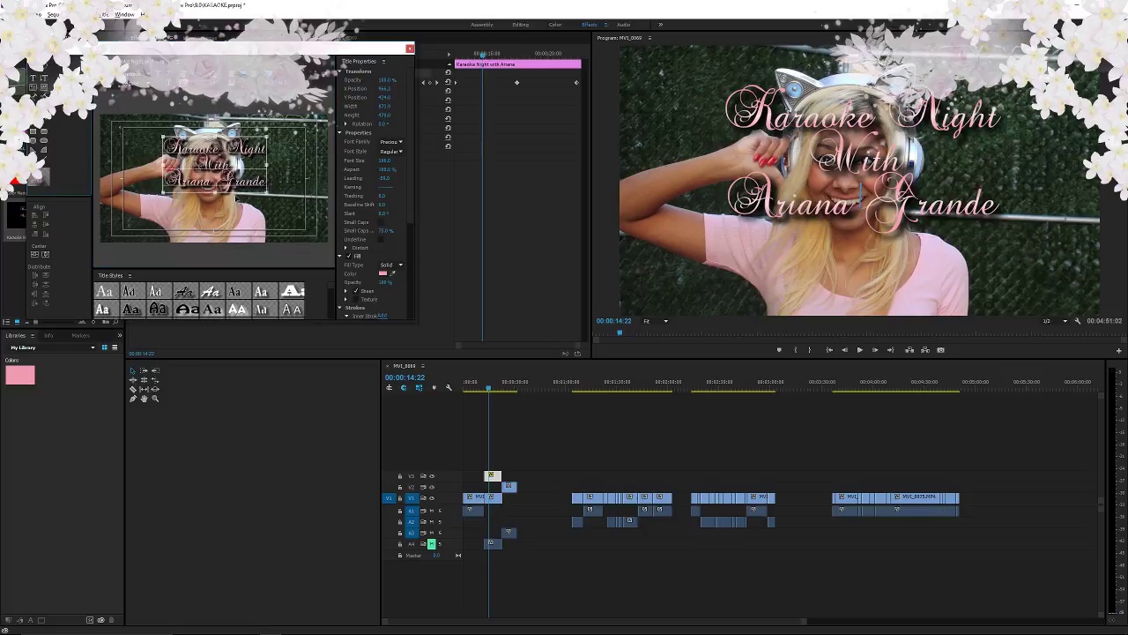
left_click_drag(237, 192, 296, 212)
left_click(46, 255)
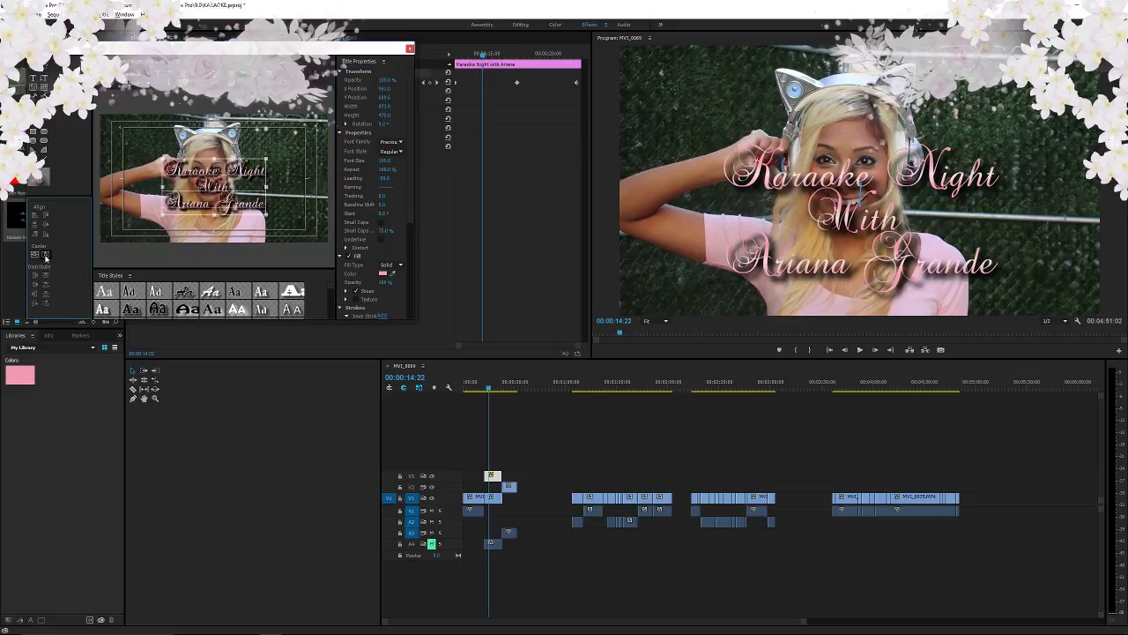
left_click(38, 257)
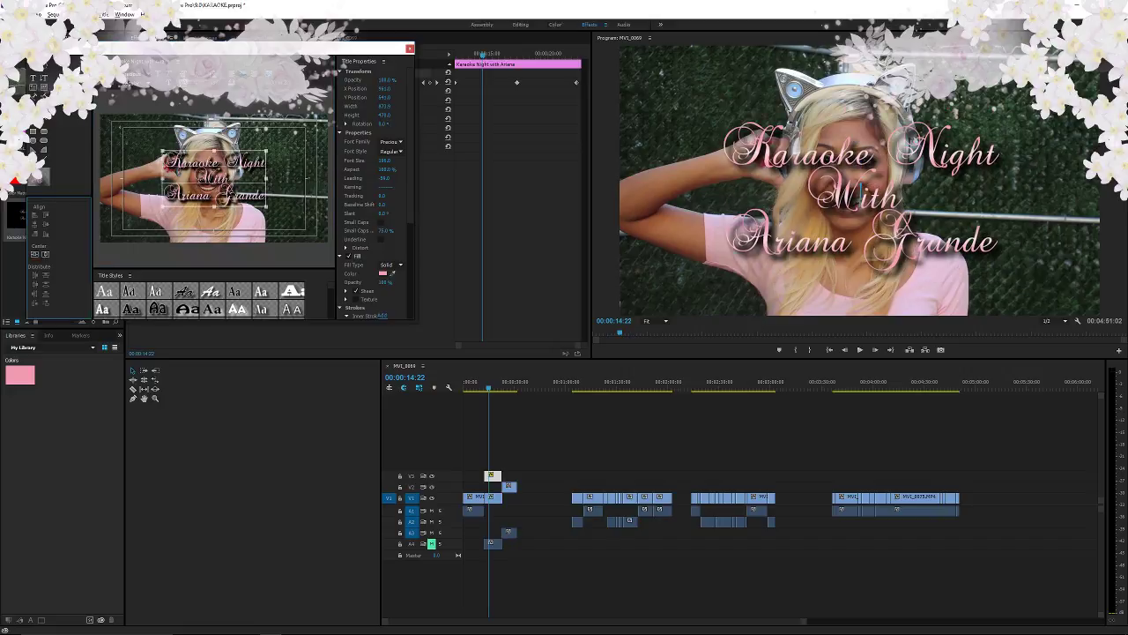
- Move the title text beside the woman on the right half of the frame, to about X 1440, Y 541
left_click_drag(214, 180, 272, 181)
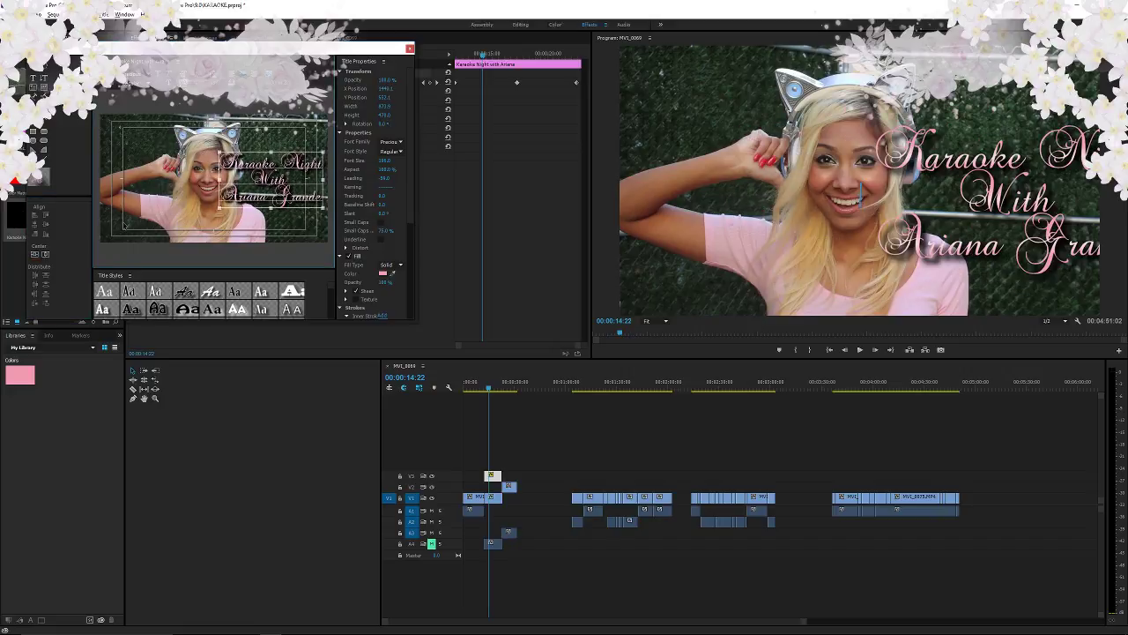
key("shift+Up")
key("shift+Up")
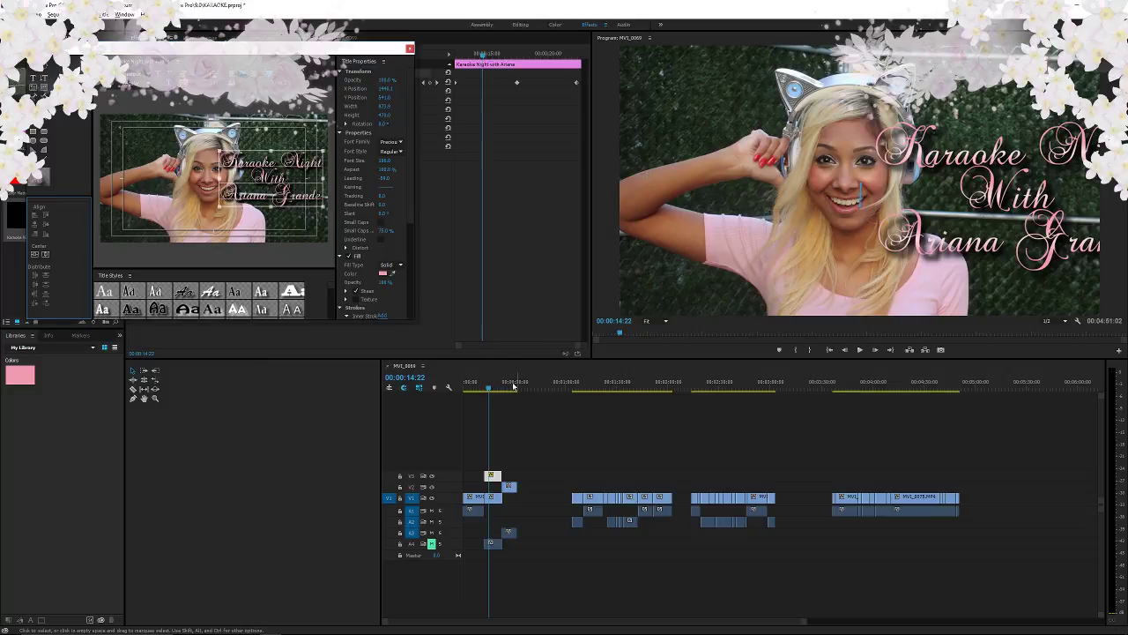
- Close the title editor at the clip's first keyframe and delete all the position keyframes from the title clip
left_click(425, 83)
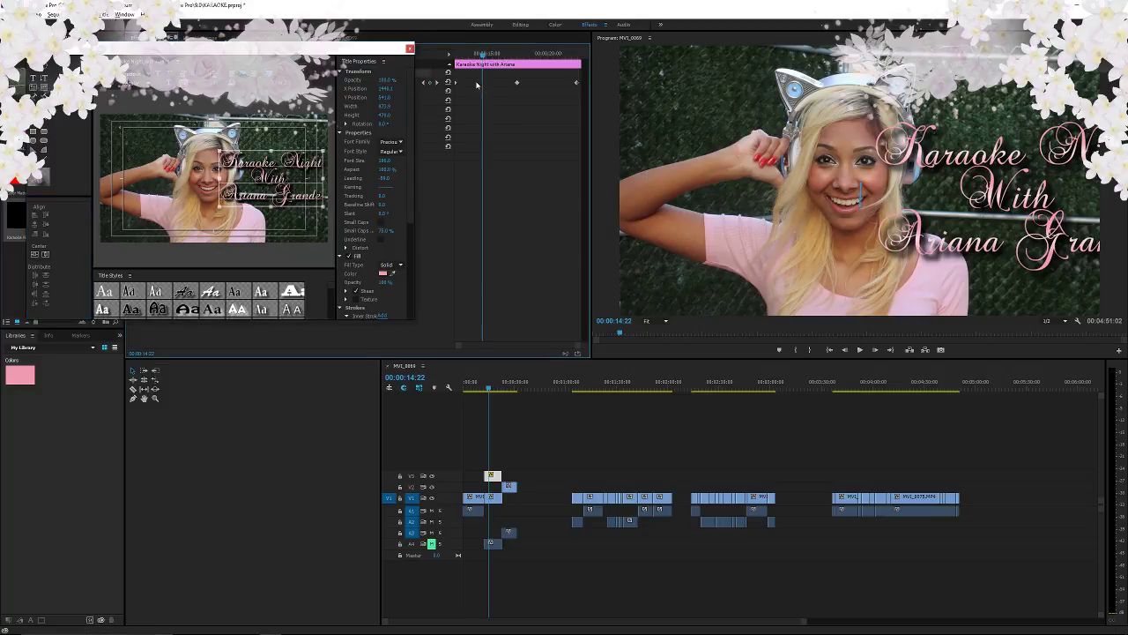
left_click(426, 83)
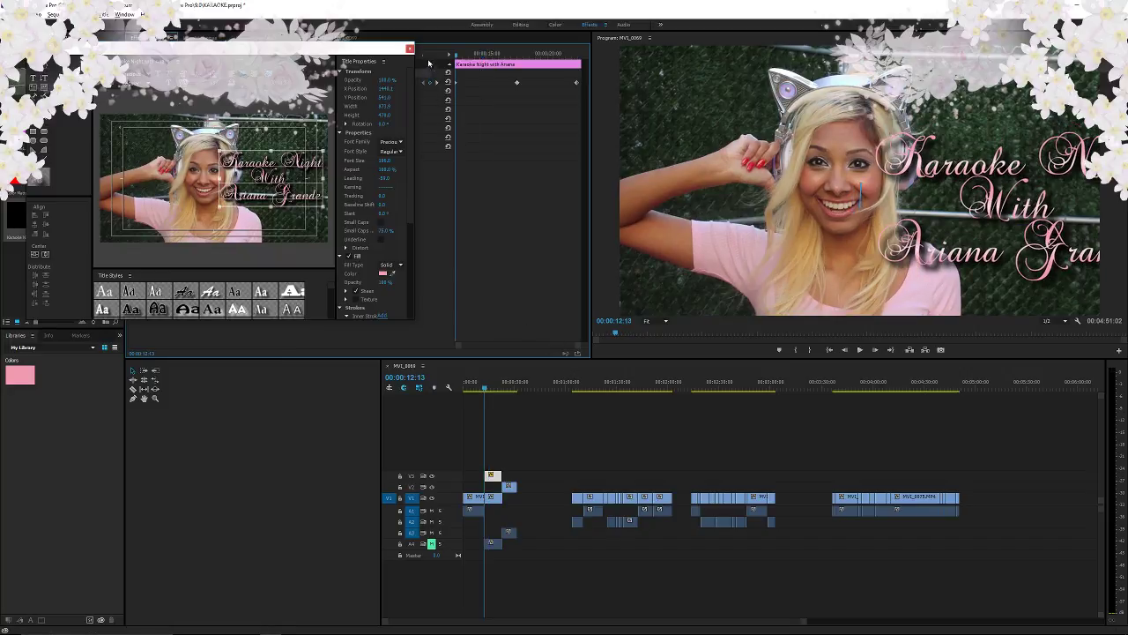
left_click(410, 48)
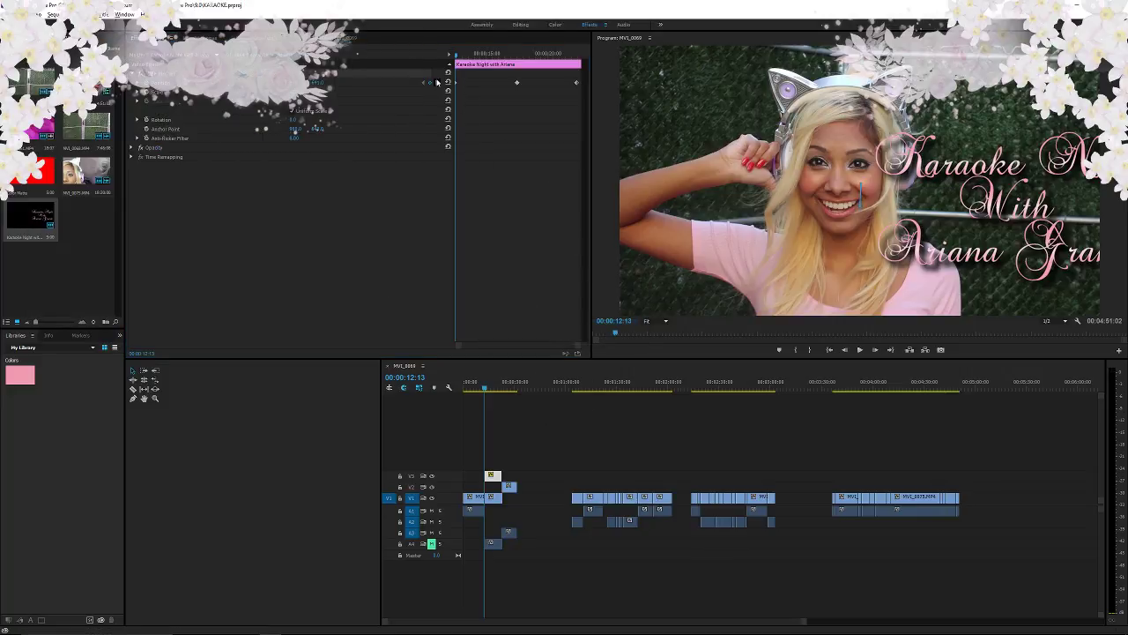
left_click(448, 74)
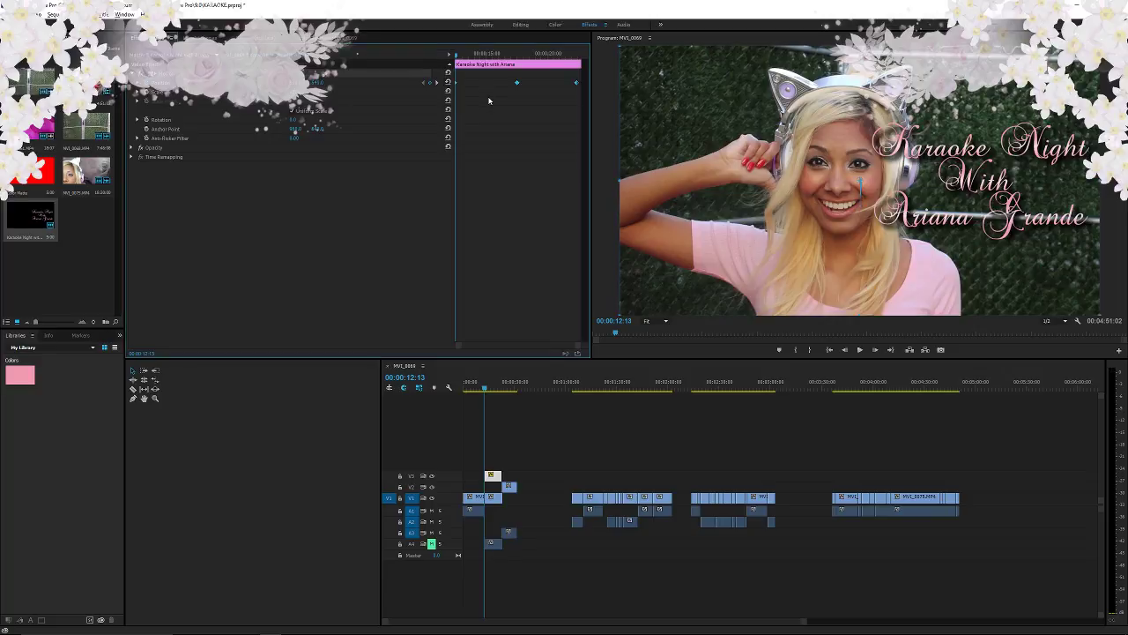
key("Delete")
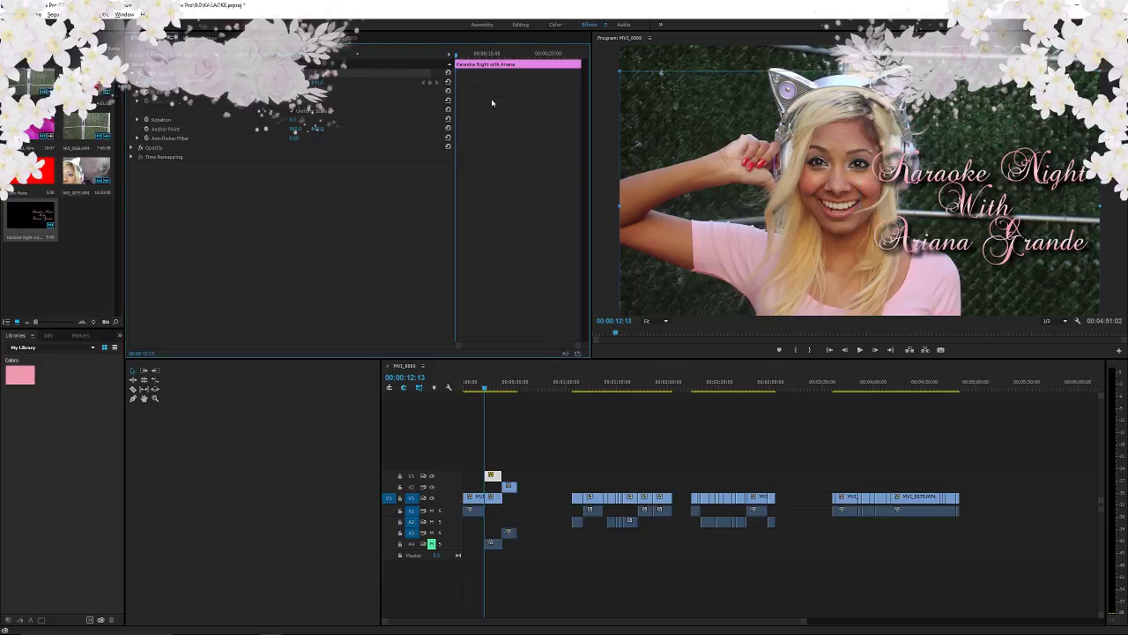
- Keyframe the title's vertical position lower at 00:00:12:13, higher at 00:00:17:11 and lower again at 00:00:22:09, play it back and save the project
left_click(430, 82)
left_click_drag(318, 82, 378, 82)
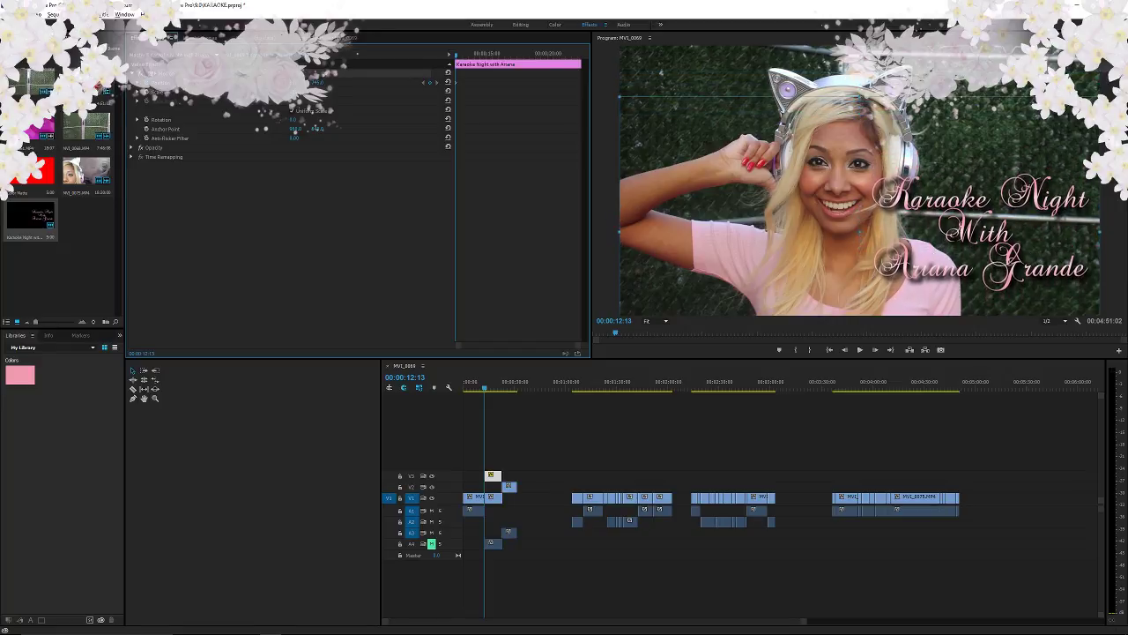
left_click(516, 56)
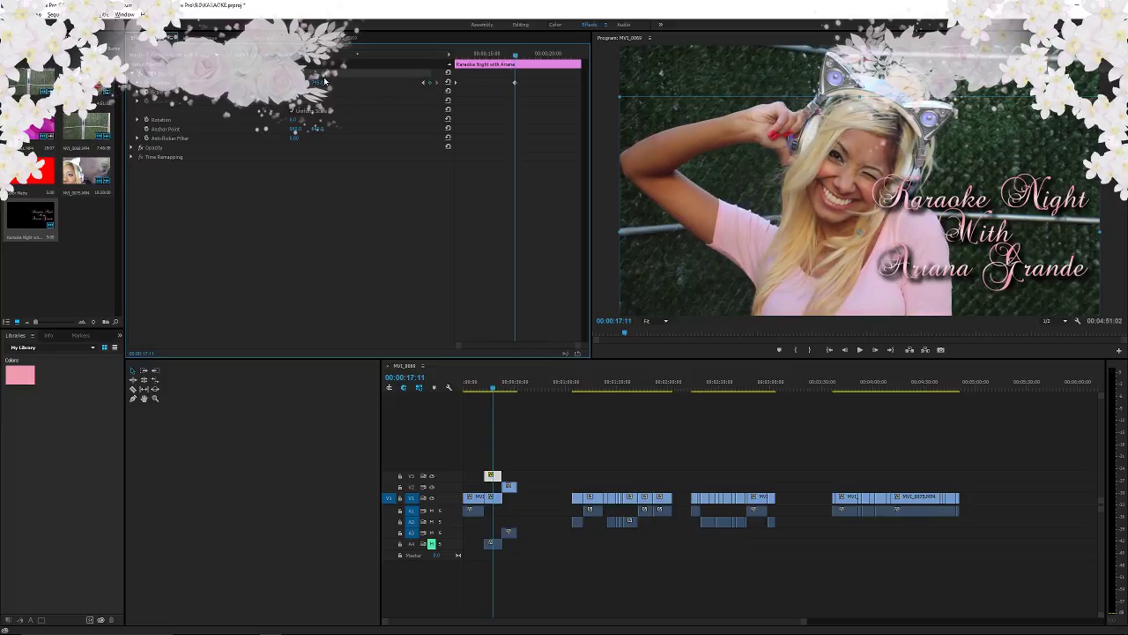
left_click_drag(318, 83, 265, 83)
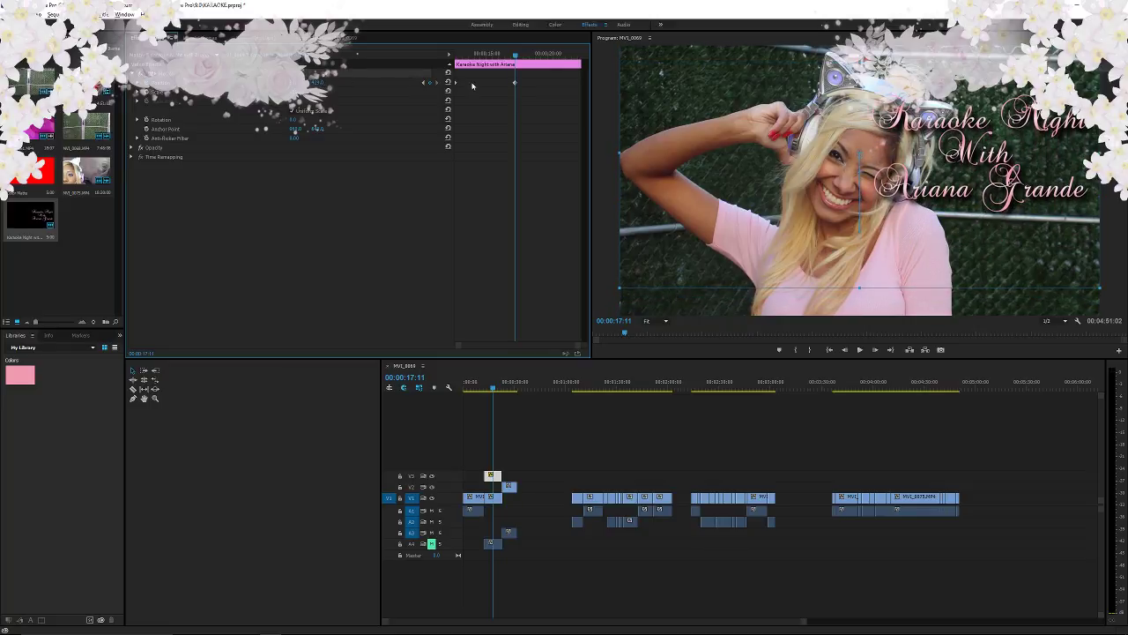
left_click_drag(565, 58, 577, 57)
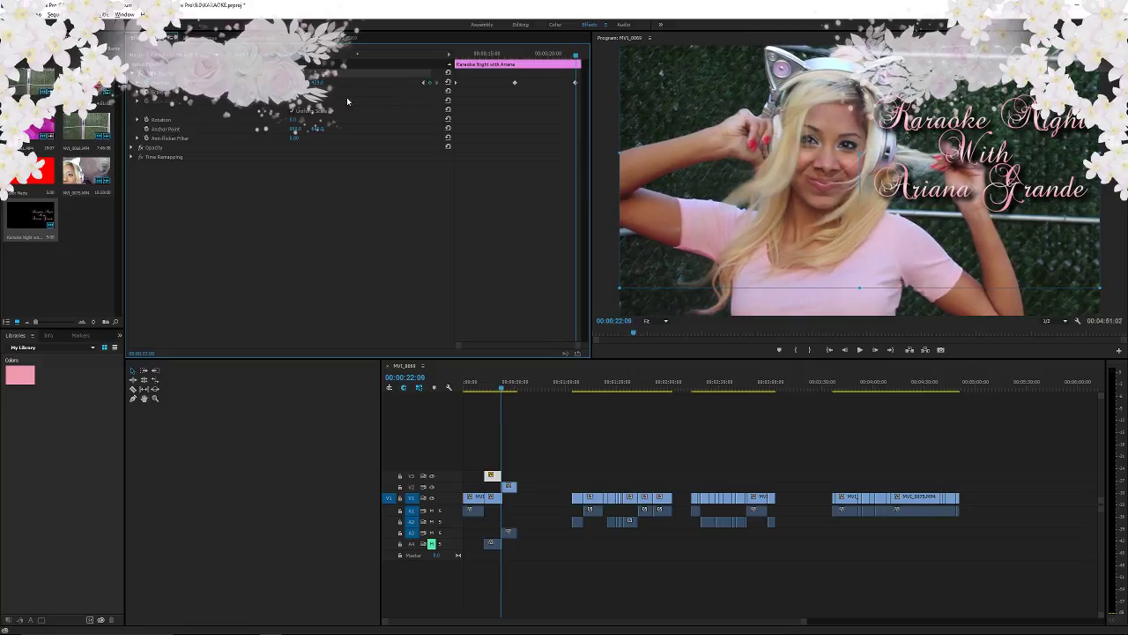
left_click_drag(317, 83, 454, 83)
key("ctrl+s")
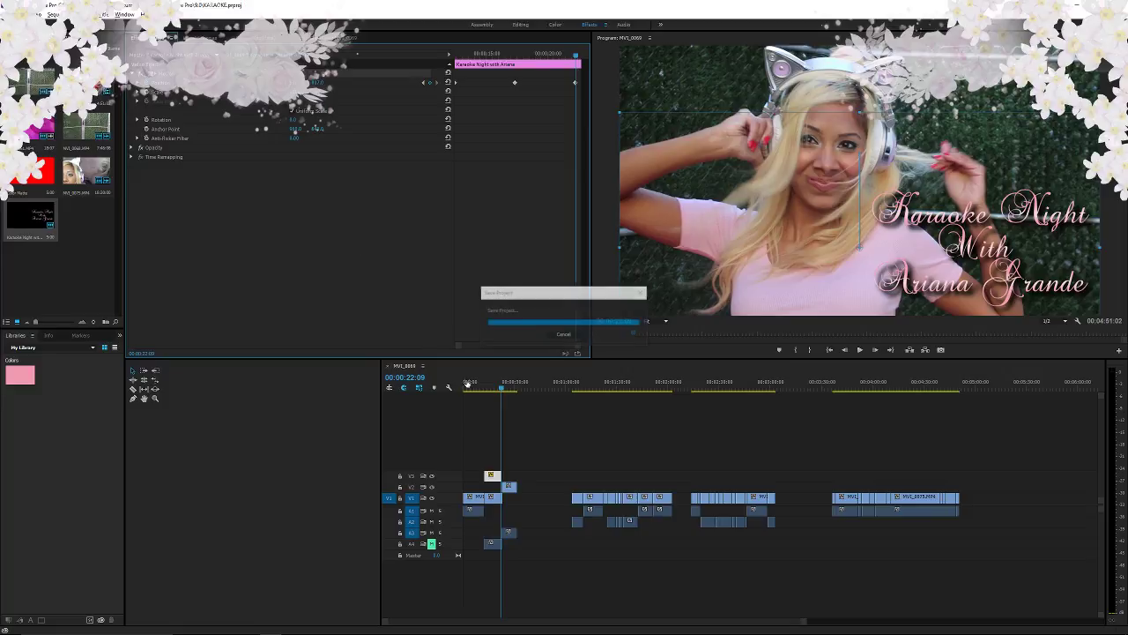
mouse_move(503, 388)
left_mouse_down()
mouse_move(473, 391)
mouse_move(485, 390)
left_mouse_up()
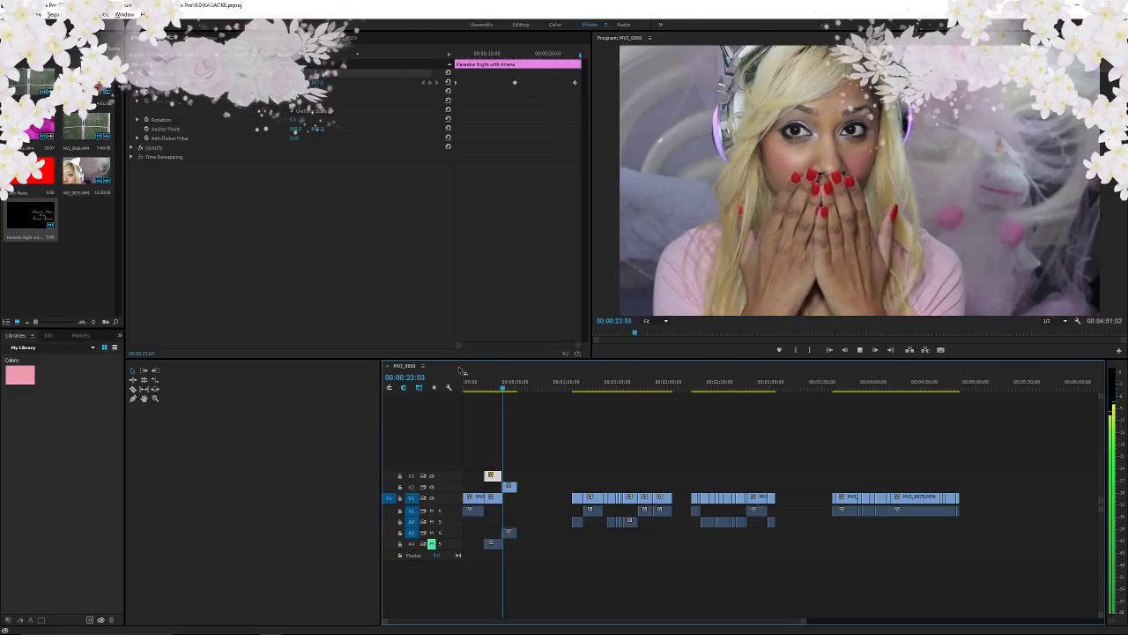
key("ctrl+s")
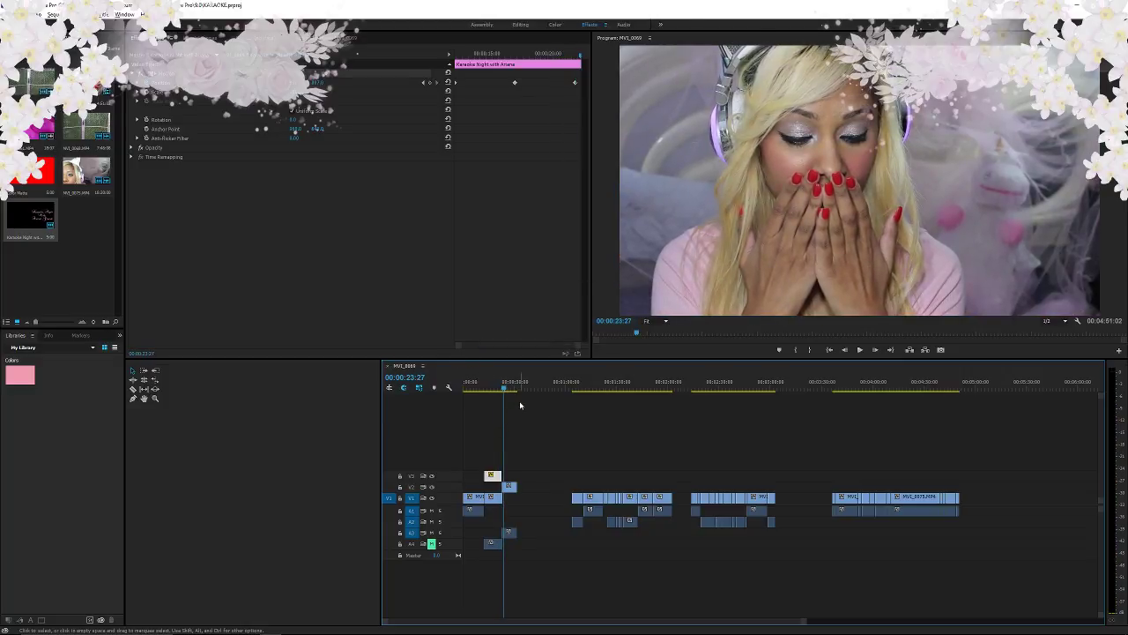
- Search the effects for "cross", add Cross Dissolve to the title's end and move the title down to track V2, undoing its accidental shift in time
left_click(76, 38)
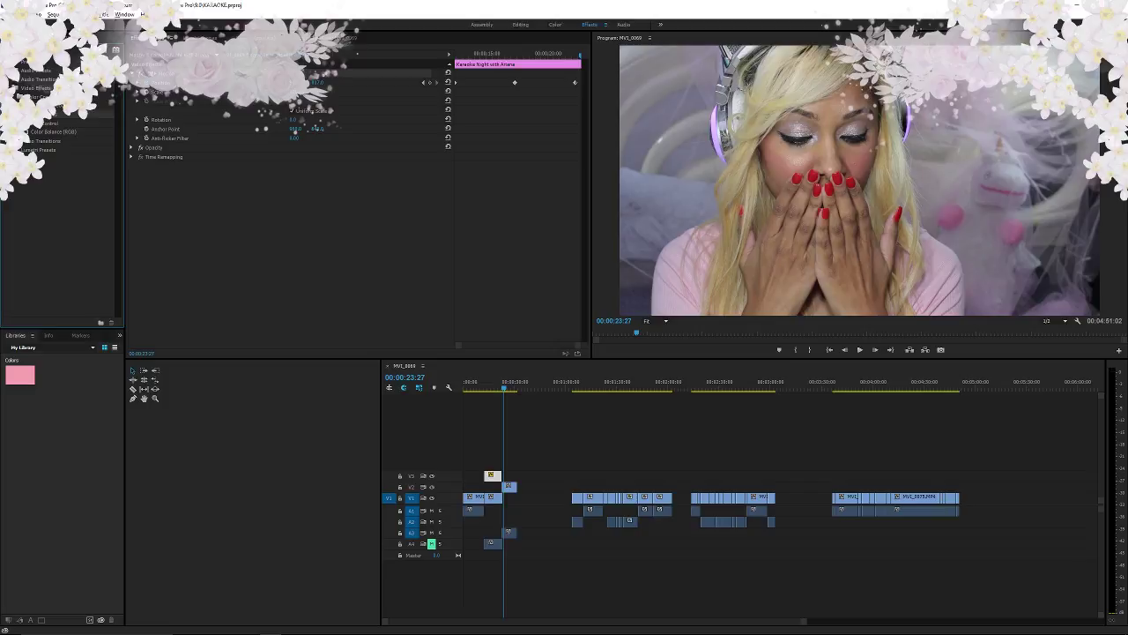
key("BackSpace")
key("BackSpace")
key("BackSpace")
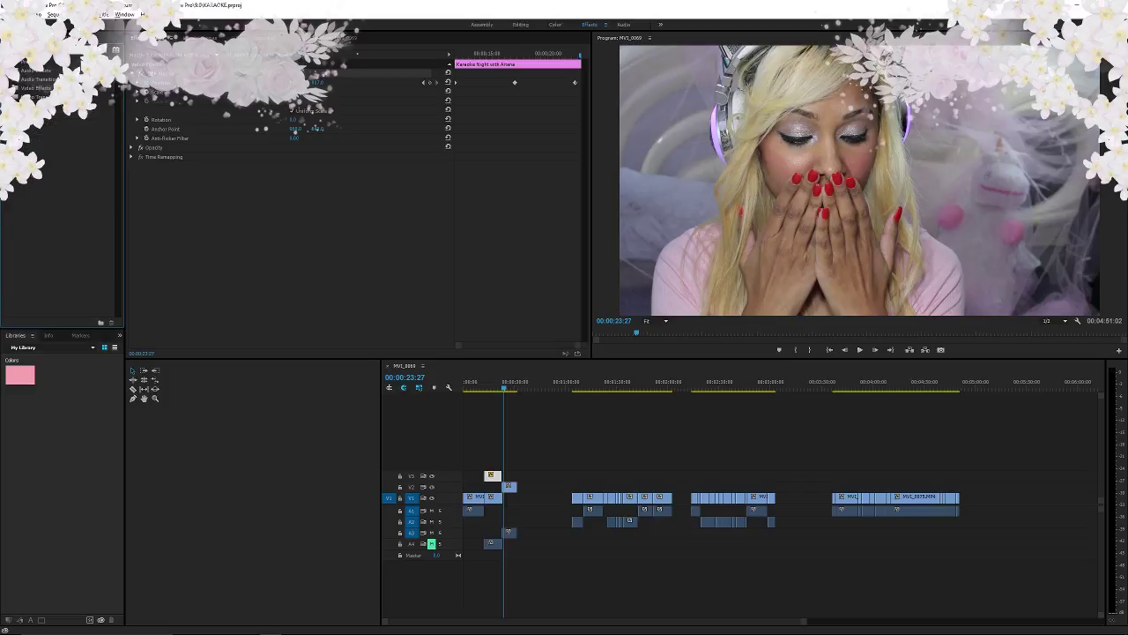
type("cross")
left_click(55, 152)
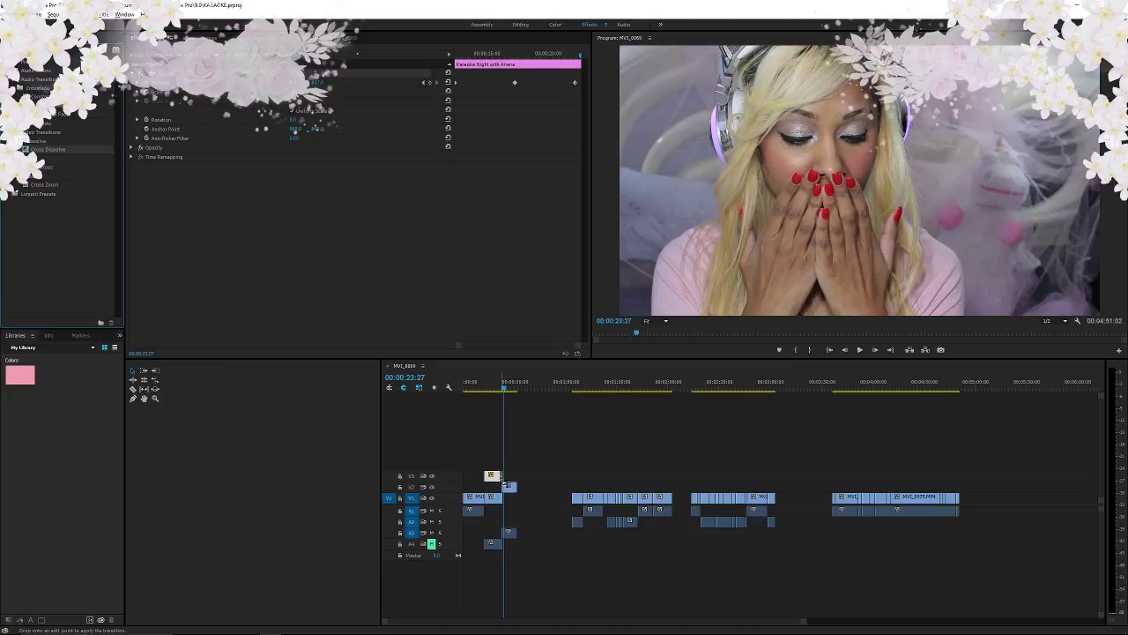
left_click_drag(507, 485, 496, 486)
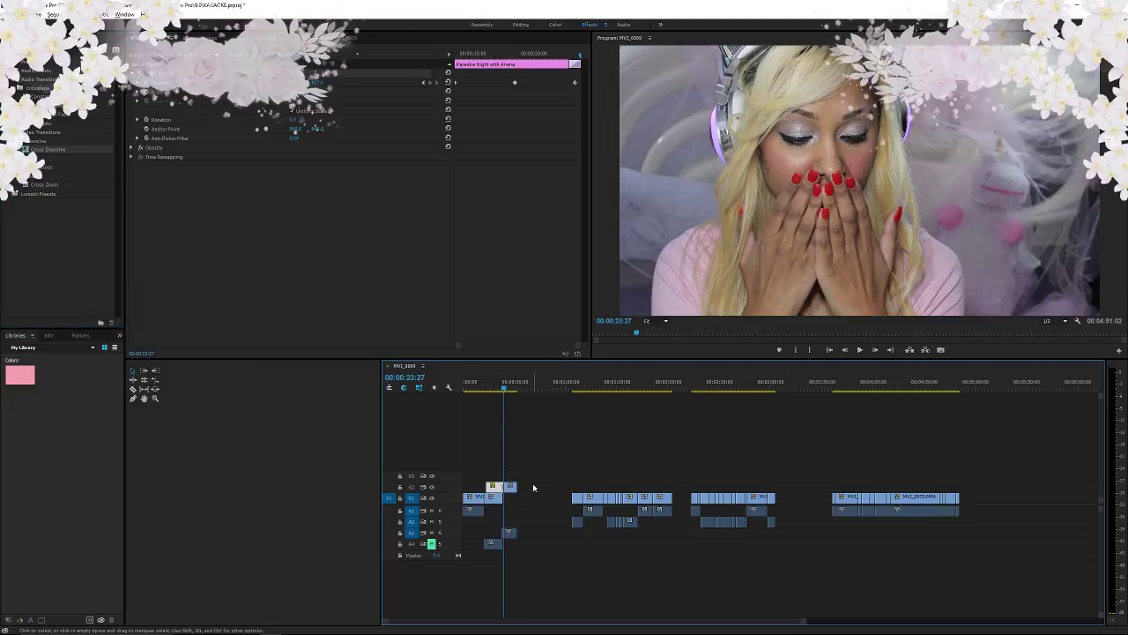
key("ctrl+z")
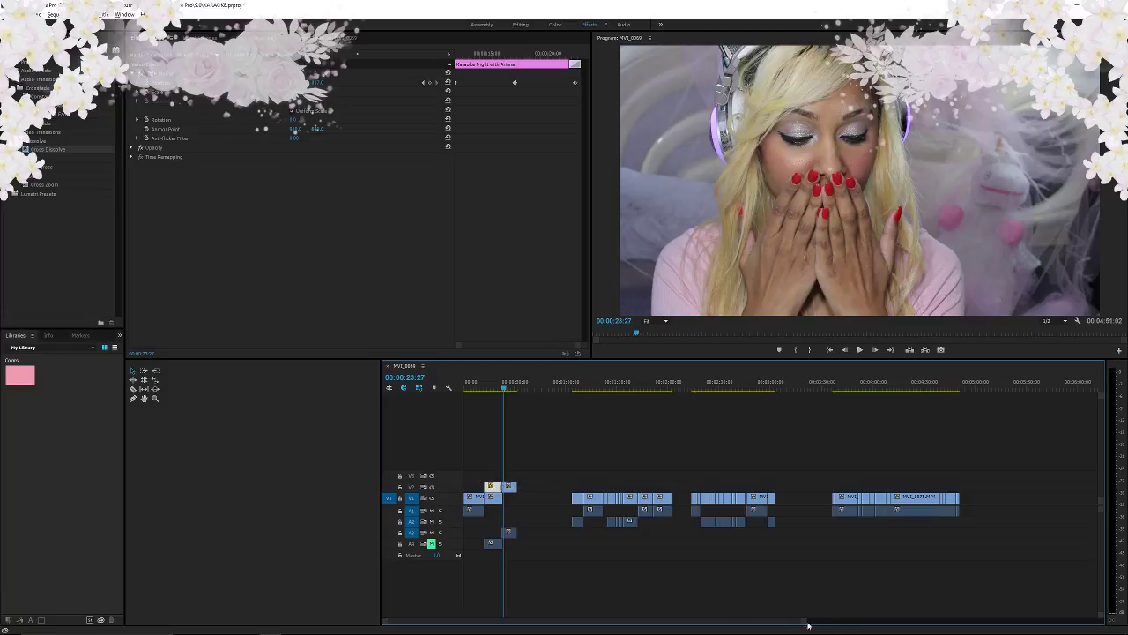
- Replace the title's end dissolve with Cross Dissolve across the cut to the following V2 clip, and add another between the two V1 clips
left_click_drag(804, 622, 520, 621)
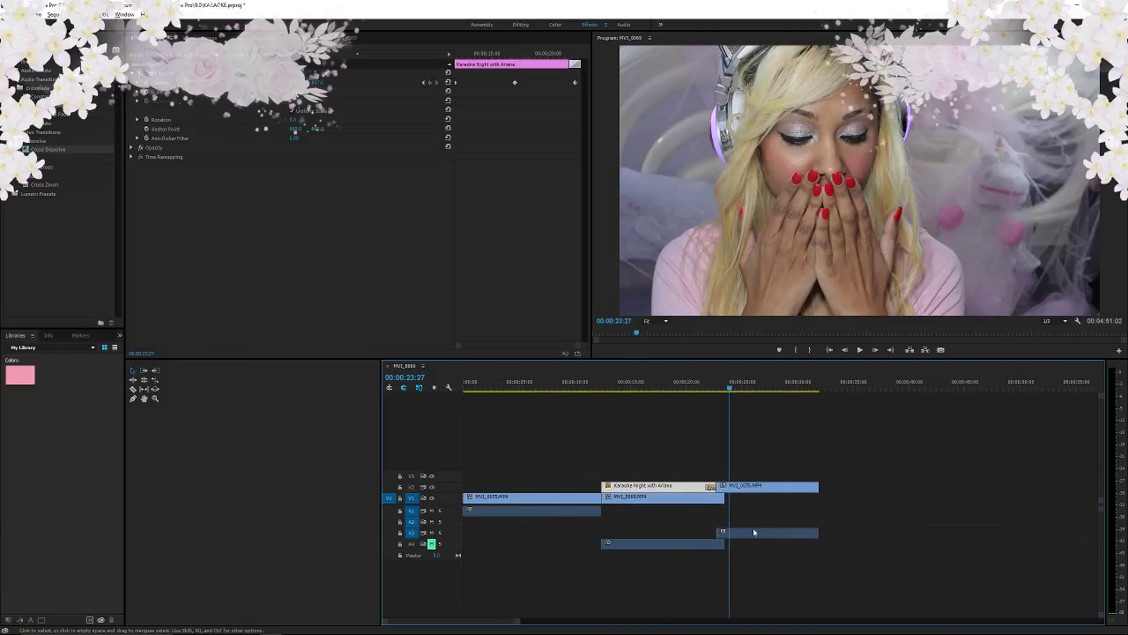
left_click(711, 489)
key("Delete")
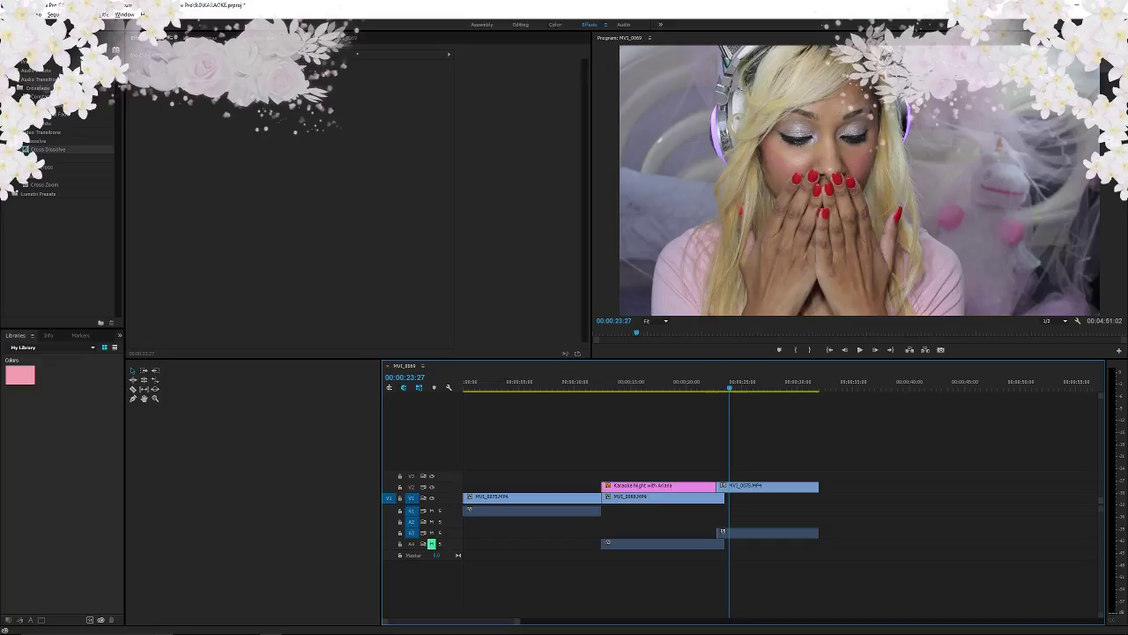
left_click_drag(46, 151, 595, 409)
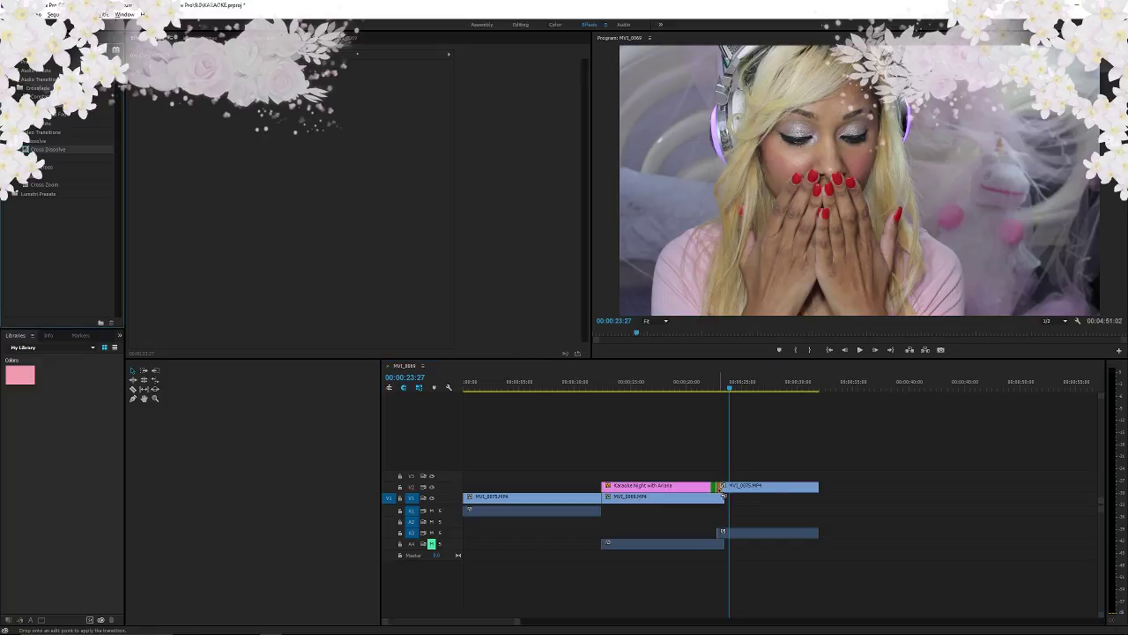
left_click_drag(721, 490, 719, 490)
left_click_drag(607, 502, 604, 499)
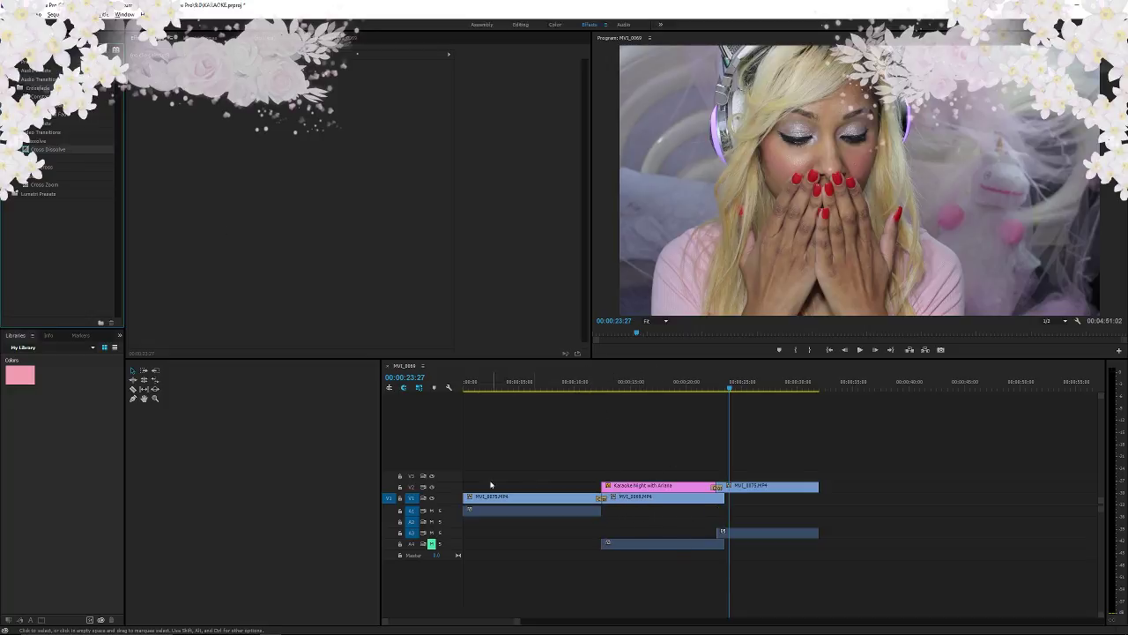
- Toggle track V2's visibility to check the footage beneath the title, and apply Cross Dissolve to the title's start
left_click(431, 486)
left_click(646, 388)
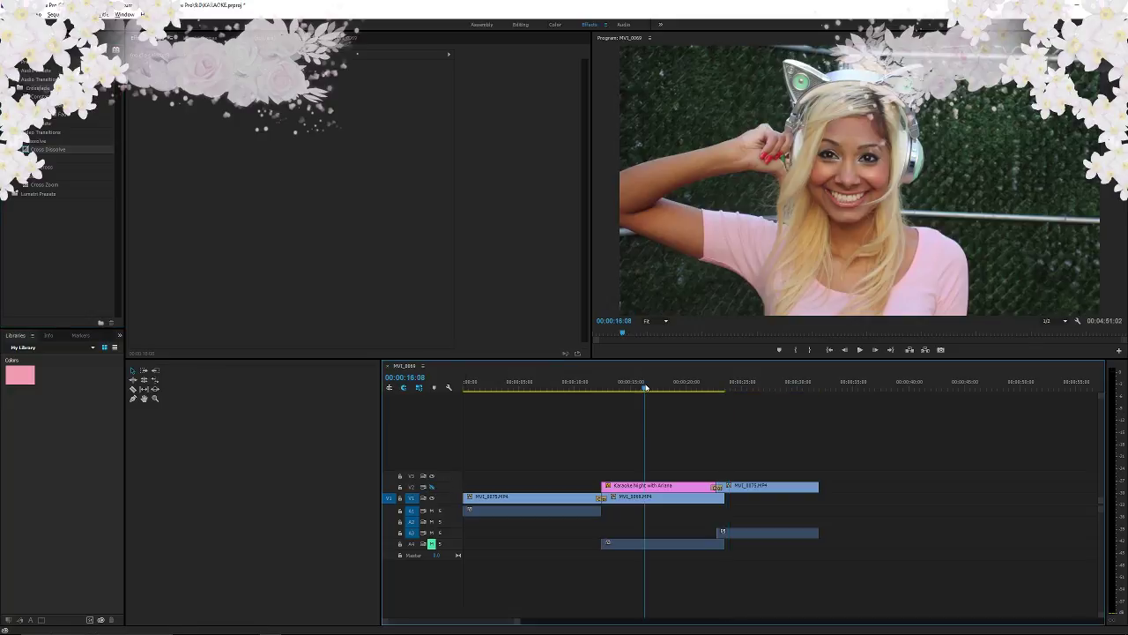
key("space")
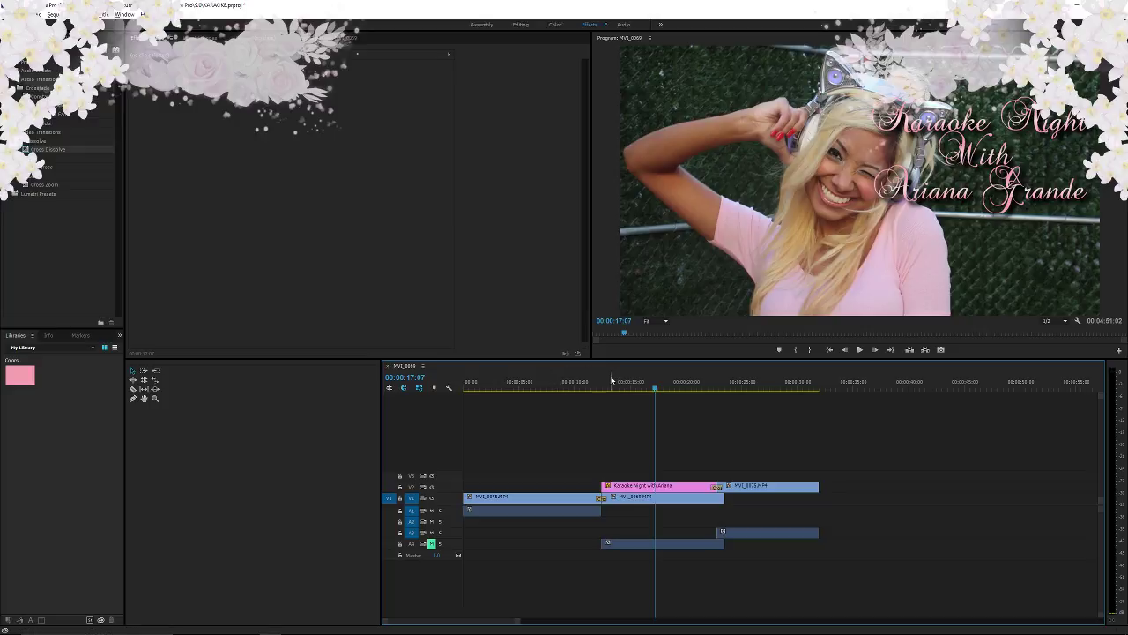
mouse_move(613, 385)
left_mouse_down()
mouse_move(589, 388)
mouse_move(656, 395)
mouse_move(622, 388)
left_mouse_up()
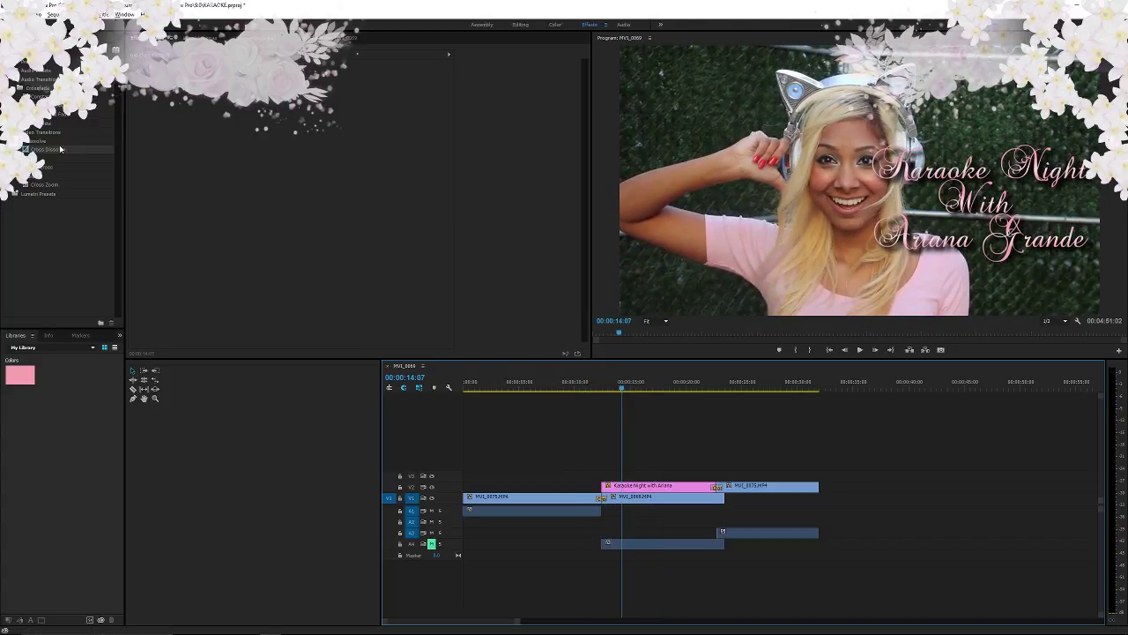
left_click(59, 150)
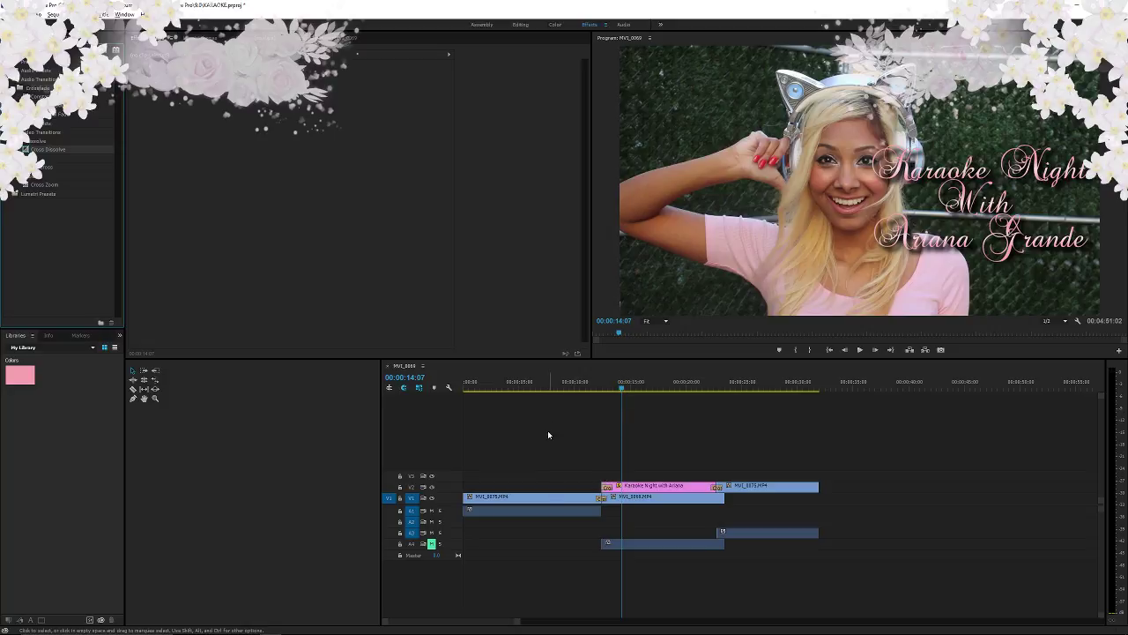
- Return the playhead to the sequence start, switch to Chrome to close the karaoke search tab and pause the music video, and return to Premiere Pro
left_click_drag(541, 388, 458, 388)
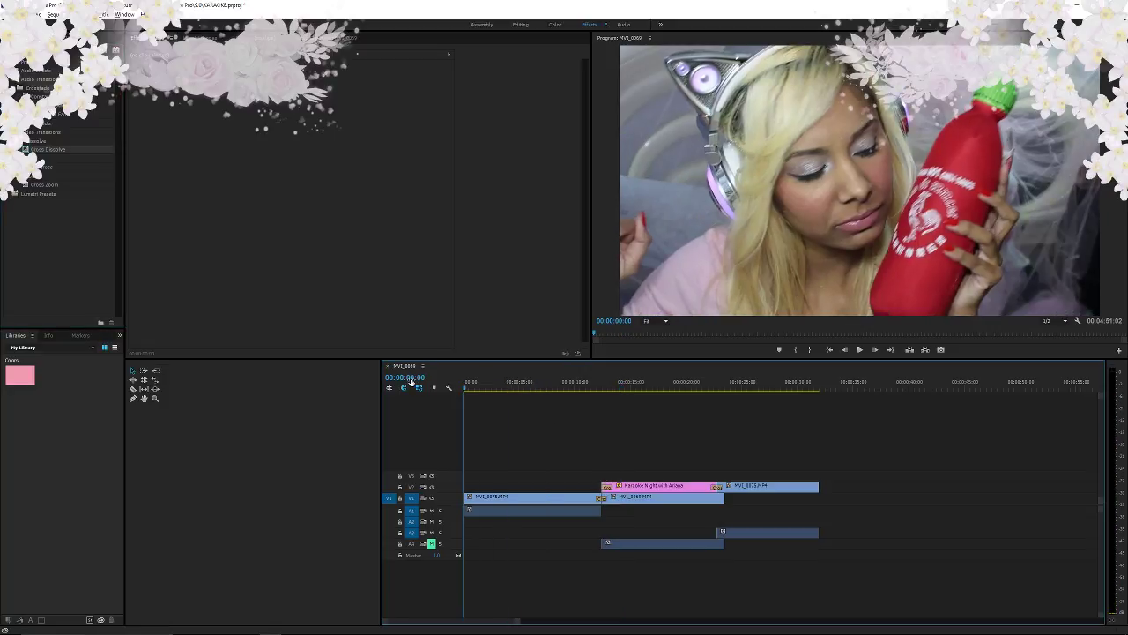
key("alt+Tab")
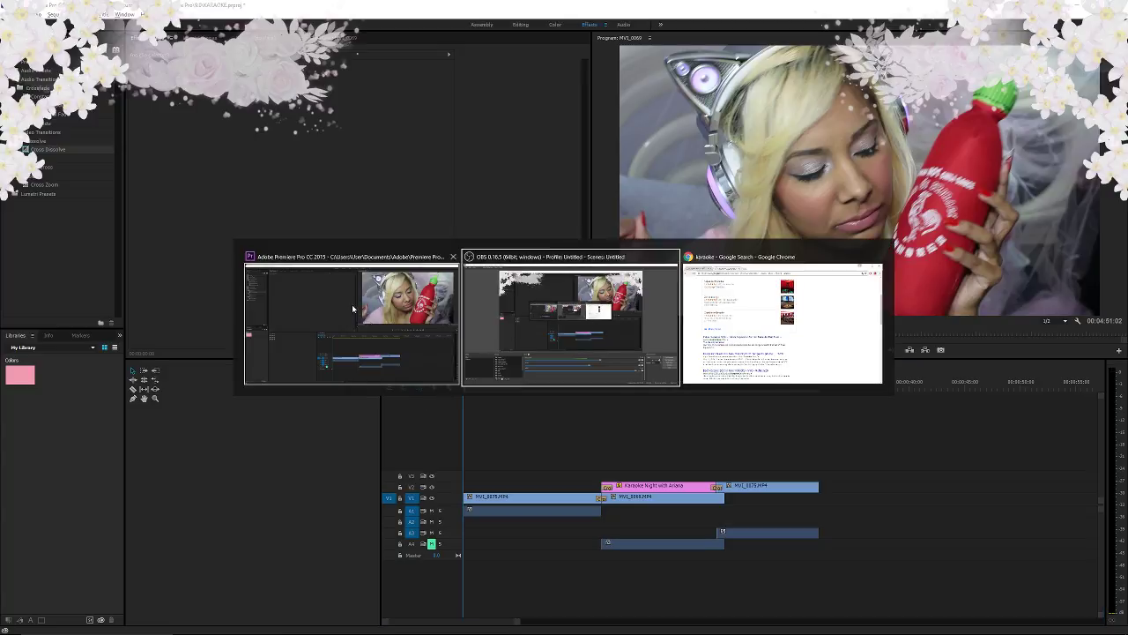
left_click(774, 334)
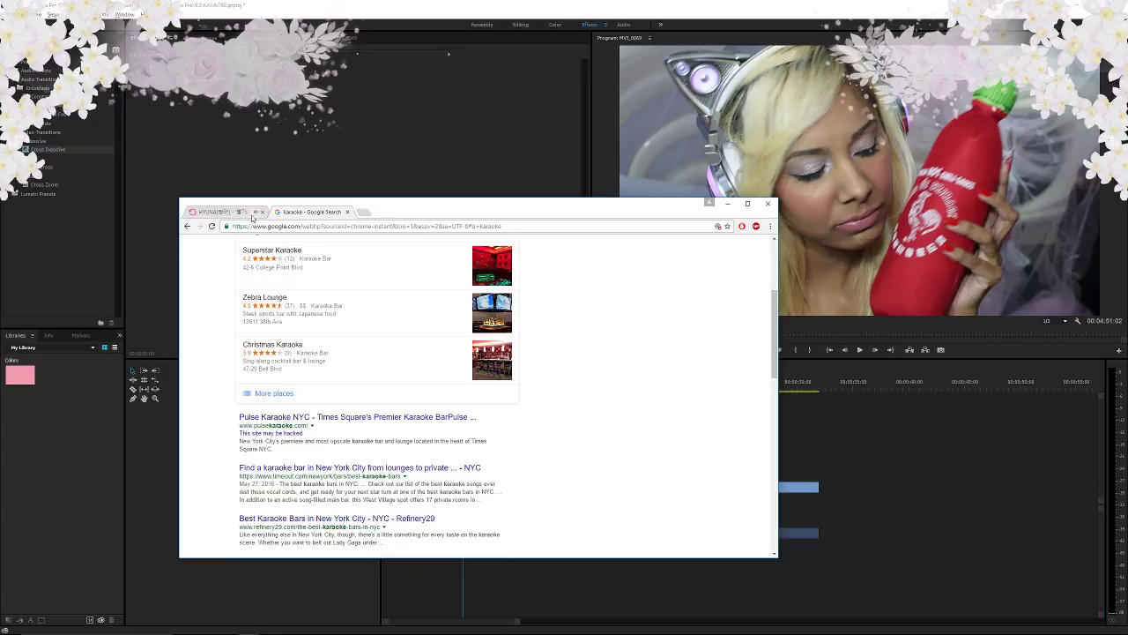
left_click(347, 212)
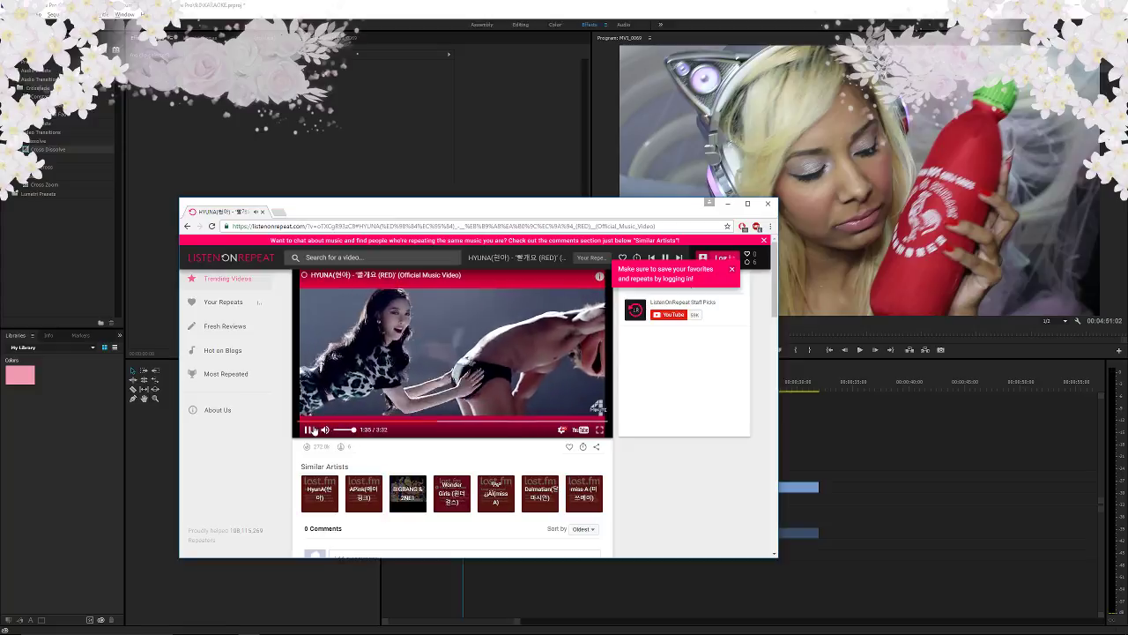
left_click(386, 116)
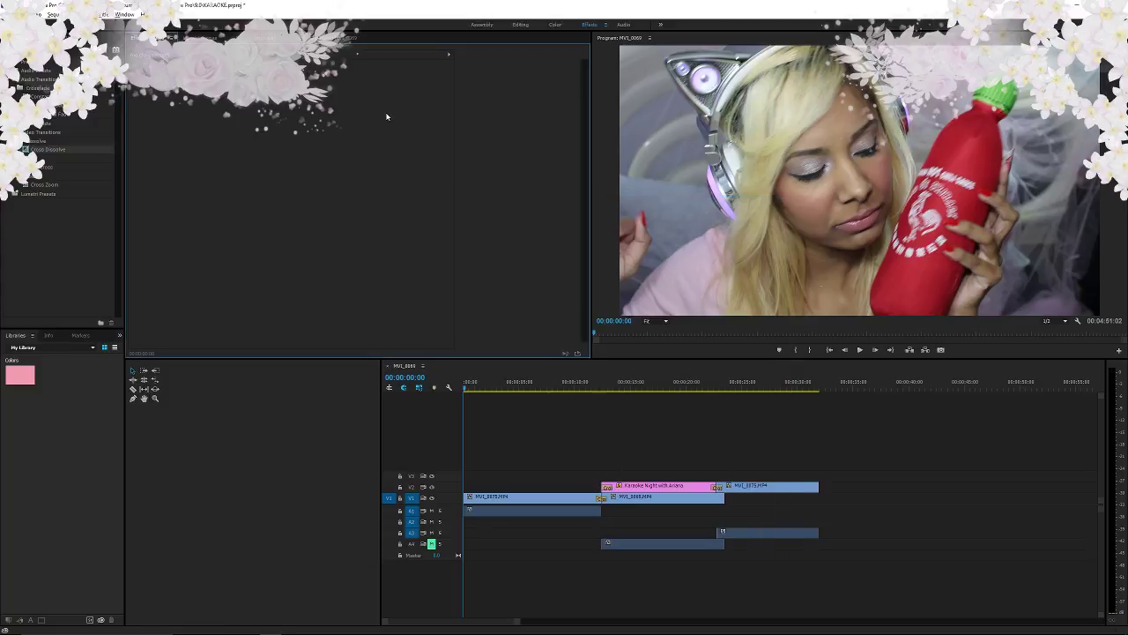
- Play the sequence from the start through the title section, briefly unmuting audio track A4 to compare the sound
left_click(510, 431)
key("space")
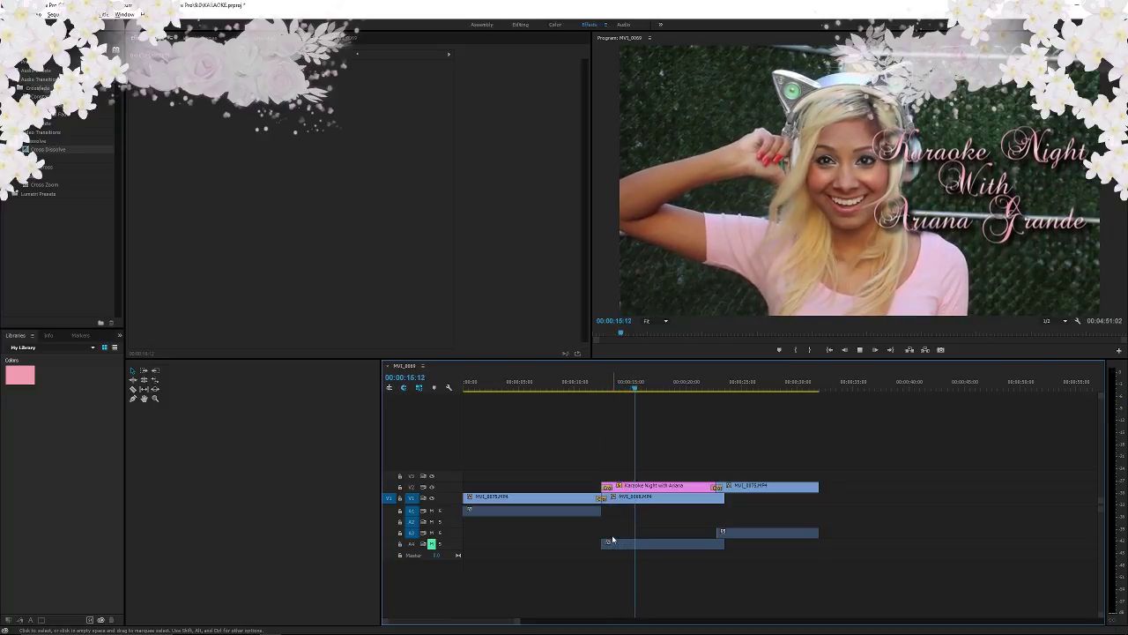
left_click(431, 543)
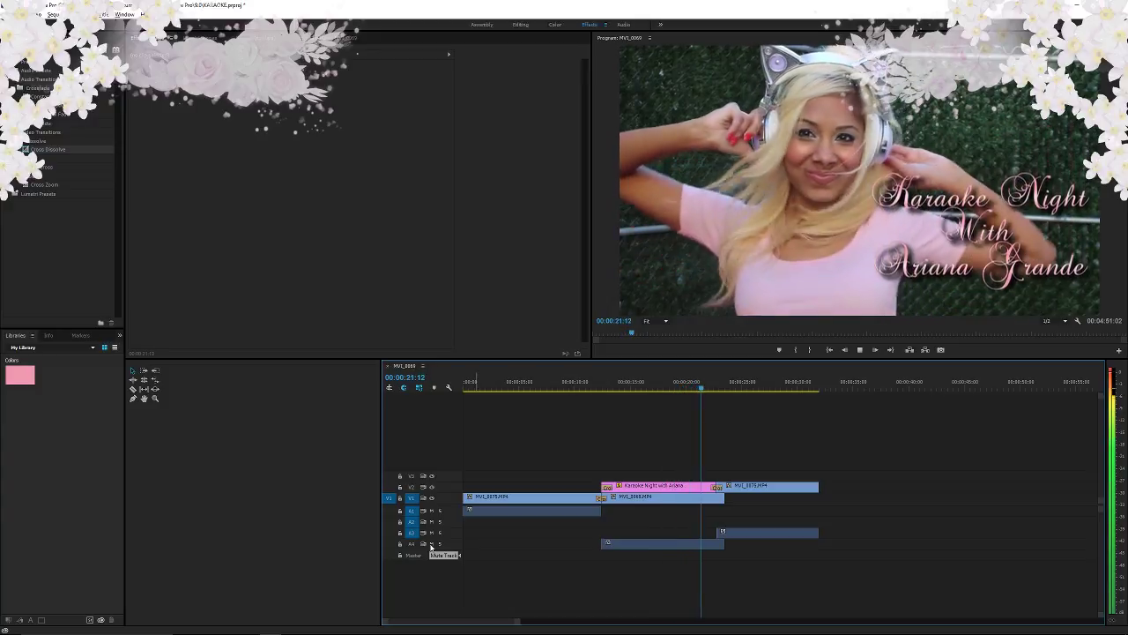
left_click(431, 543)
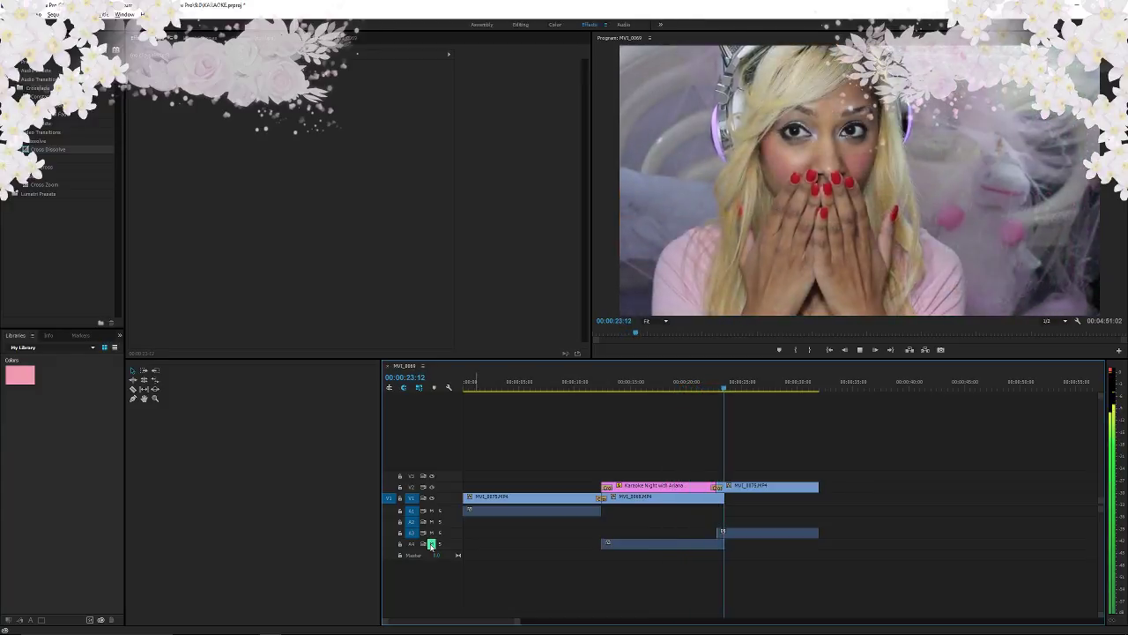
key("space")
- Search the effects for "rgb" and apply RGB Curves to the opening clip on V1, previewed at 00:00:07:18
left_click_drag(668, 380, 549, 408)
left_click(535, 499)
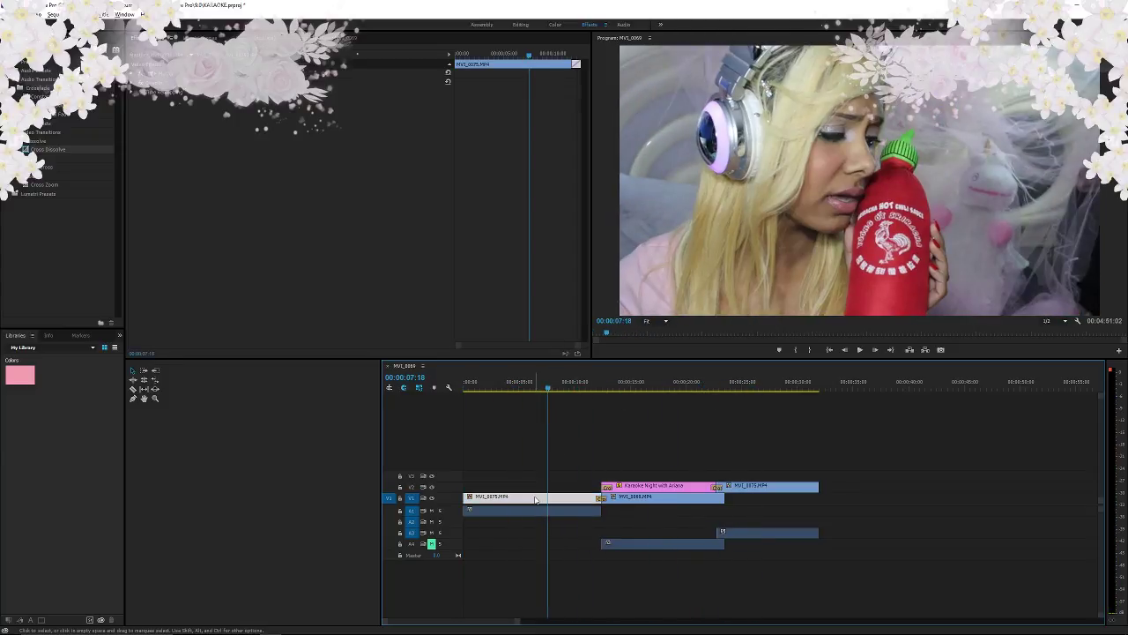
left_click(64, 50)
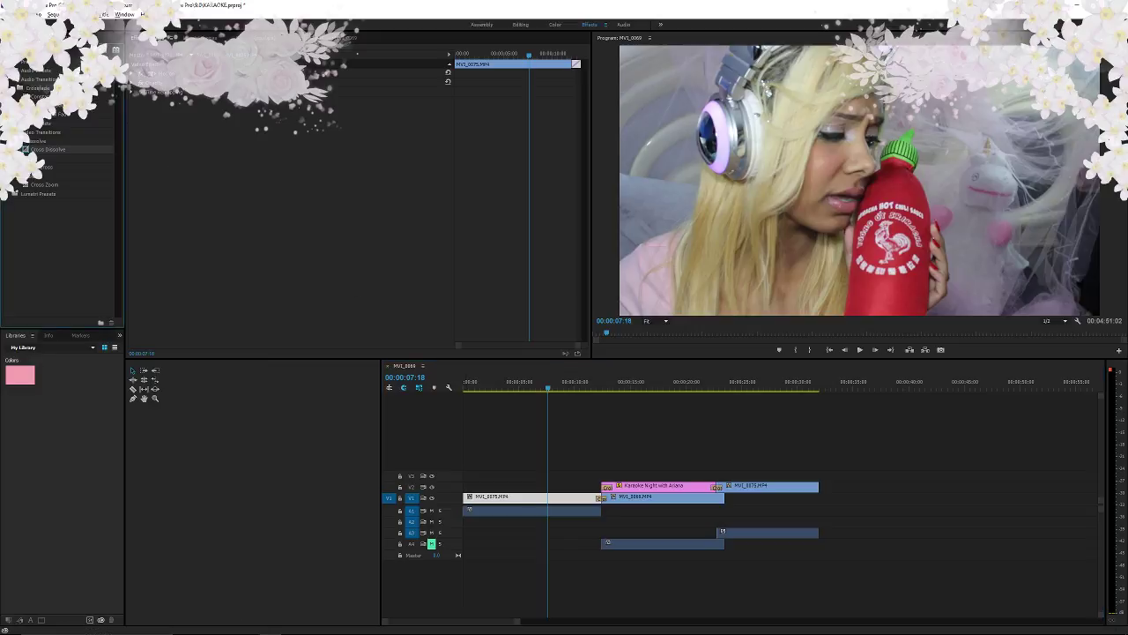
type("rgb")
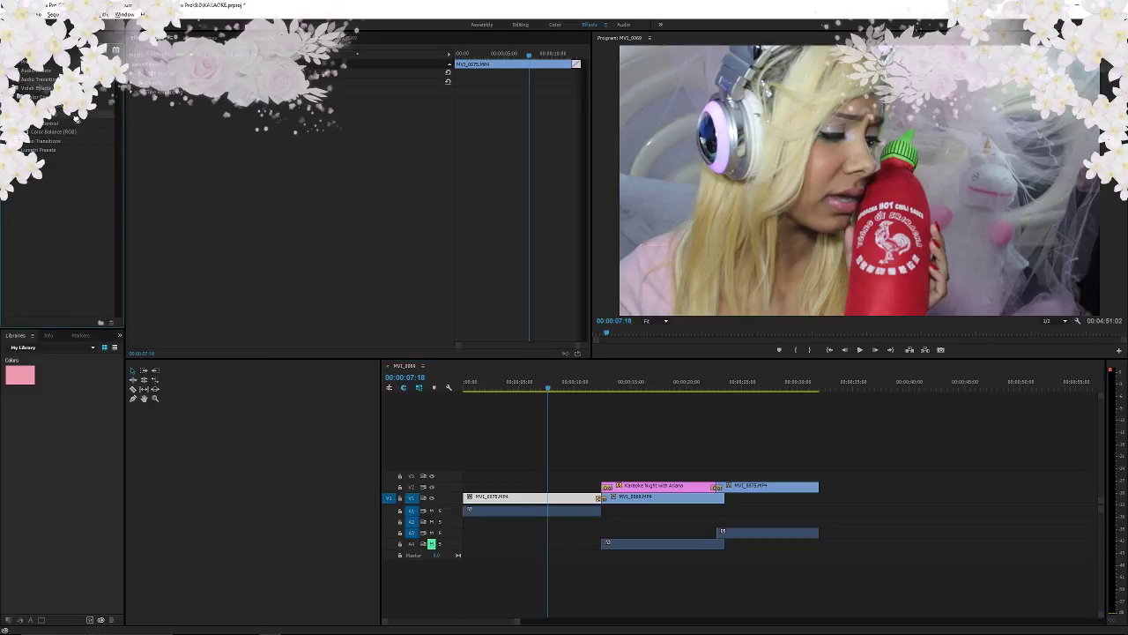
left_click_drag(498, 481, 501, 501)
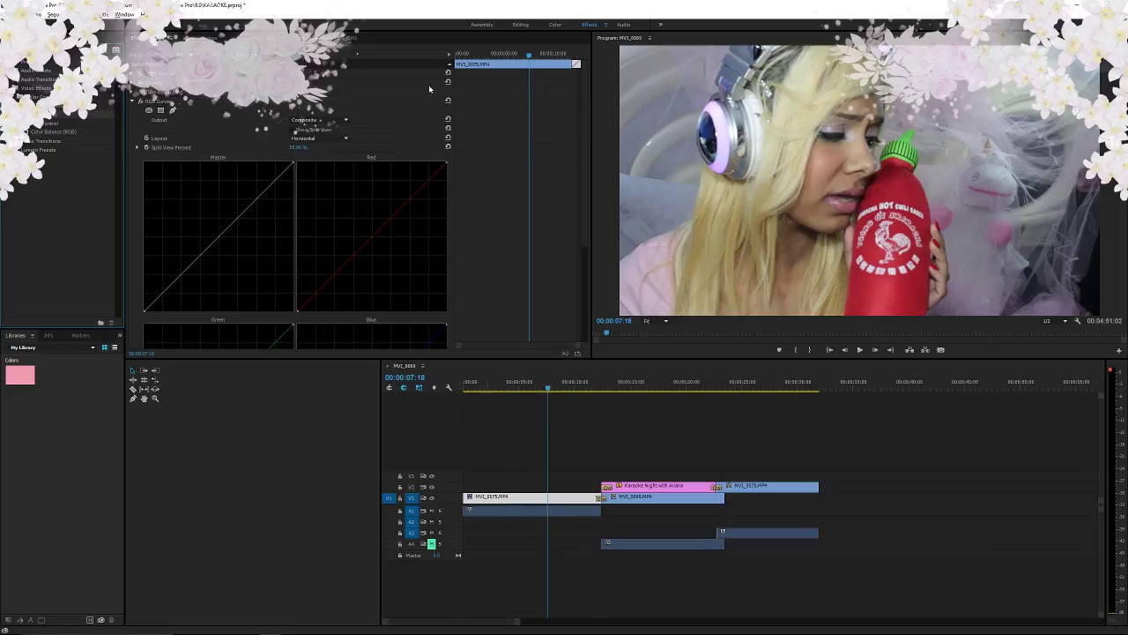
- Brighten the opening clip by raising the Master curve strongly and the Red and Green curves slightly, adding a midpoint to the Blue curve
left_click_drag(238, 213, 226, 197)
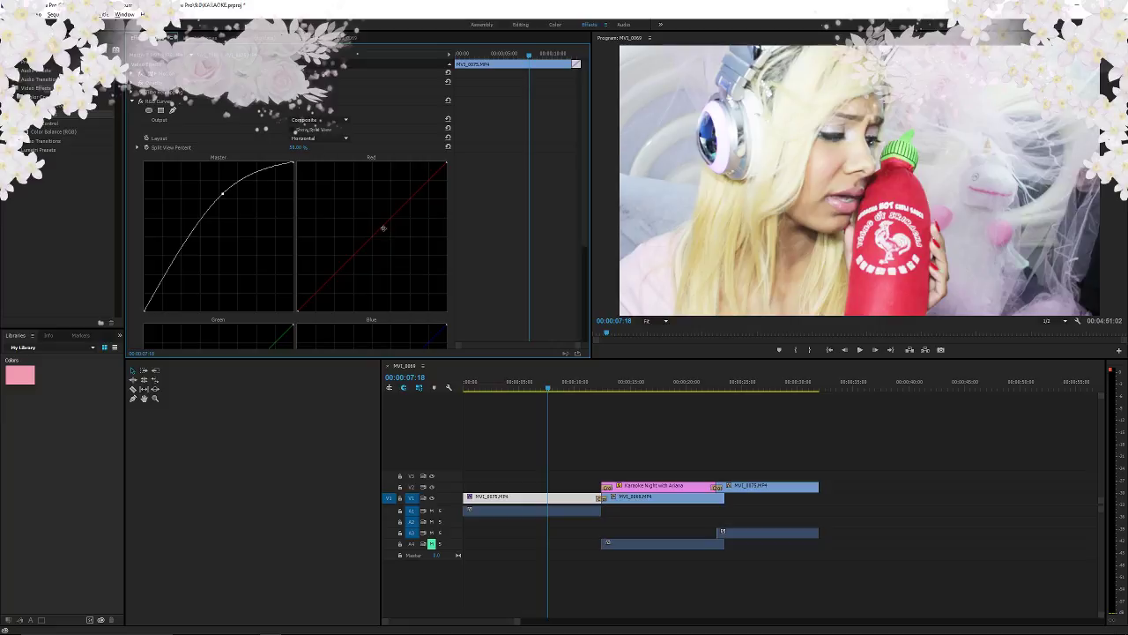
mouse_move(382, 228)
left_mouse_down()
mouse_move(361, 214)
mouse_move(372, 229)
left_mouse_up()
scroll(372, 231, "down", 5)
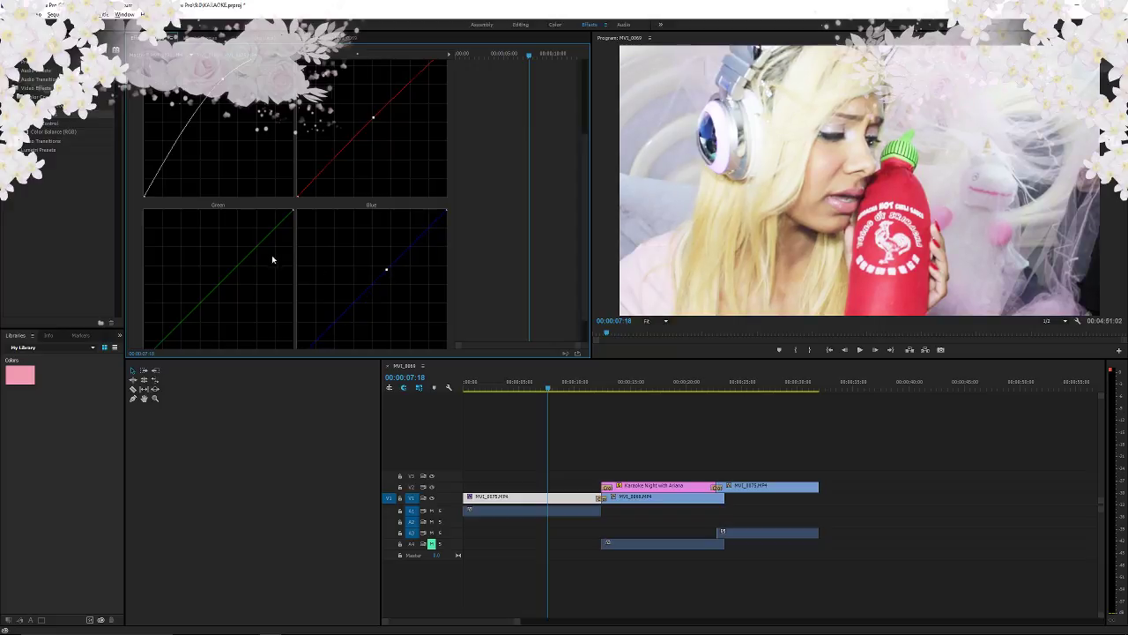
left_click_drag(259, 242, 256, 247)
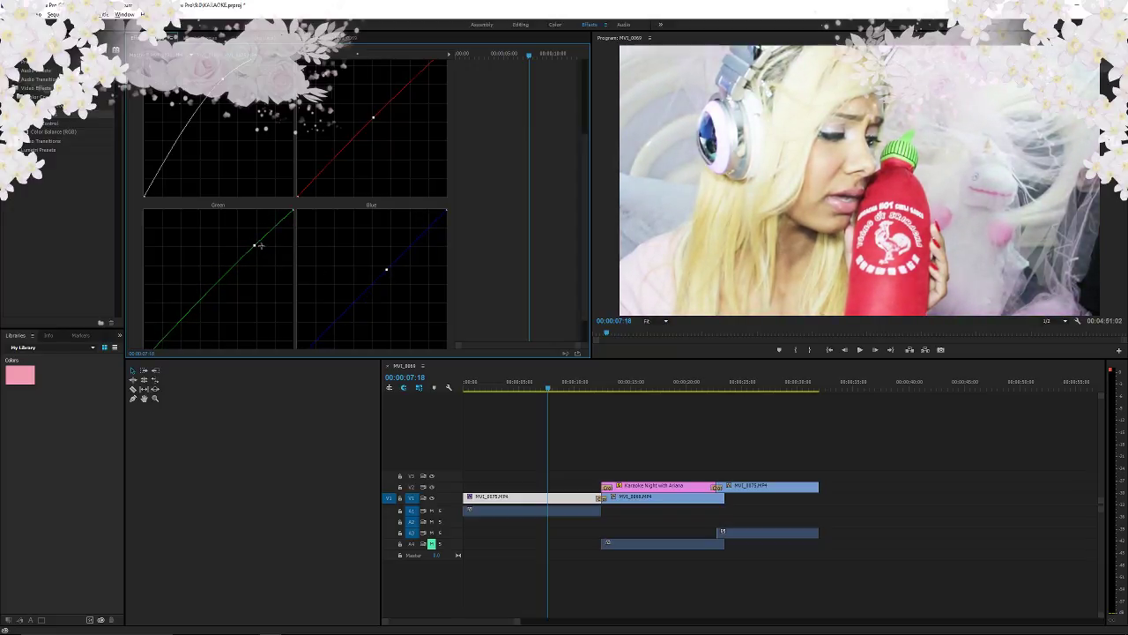
- Lower the opening clip's Green curve slightly, enlarge the effect controls and preview areas, and shift the Master curve's point towards the shadows
left_click_drag(254, 246, 256, 249)
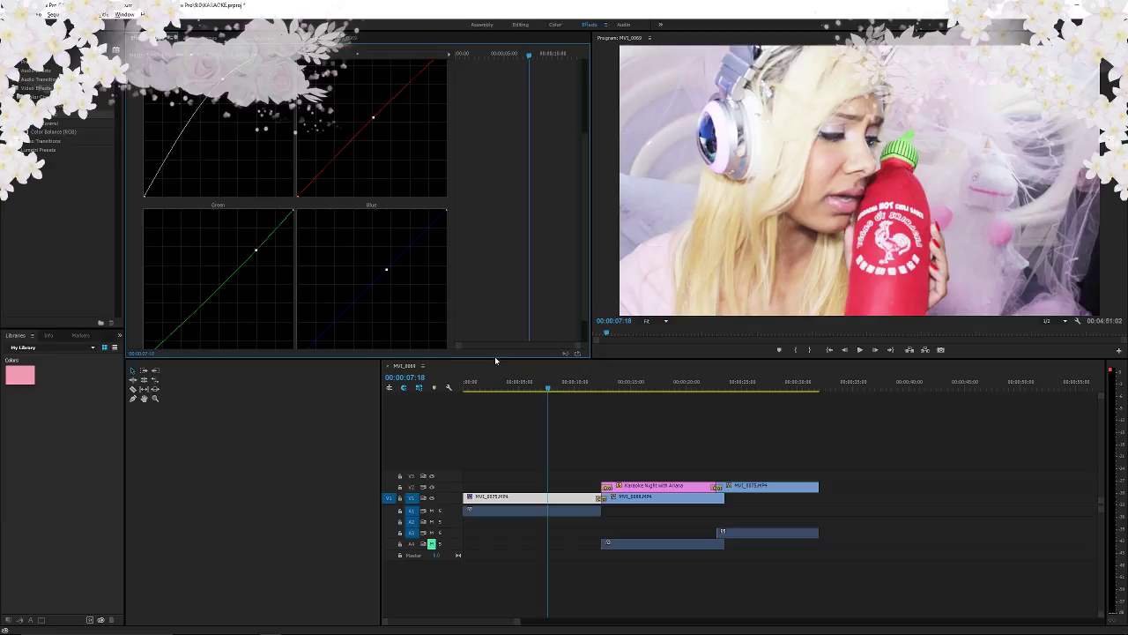
left_click_drag(494, 358, 518, 454)
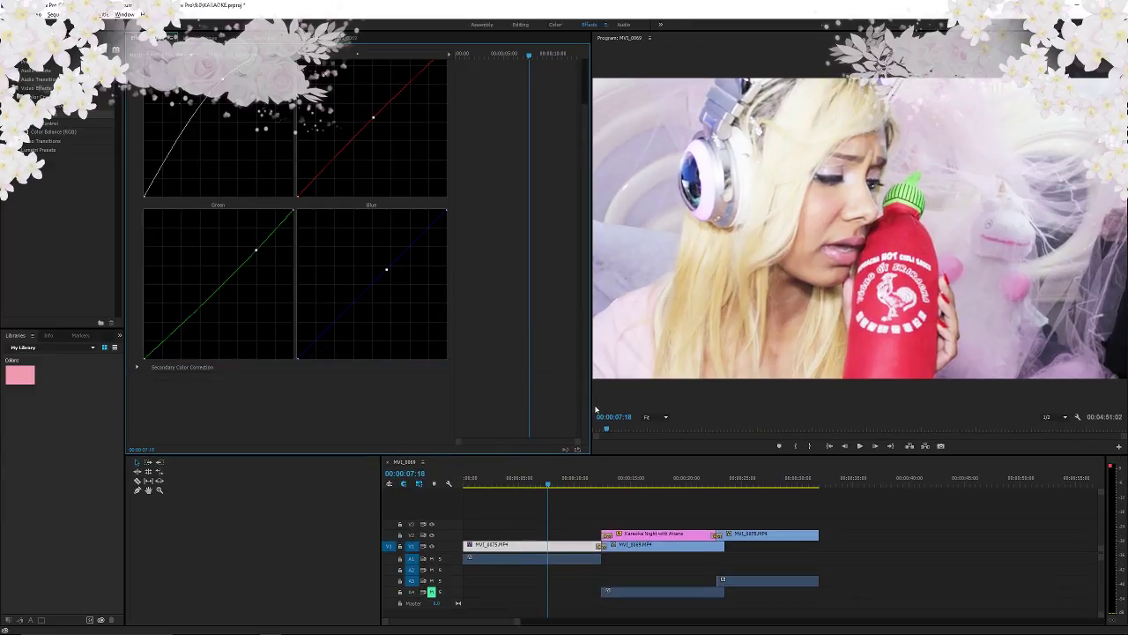
left_click_drag(591, 401, 473, 401)
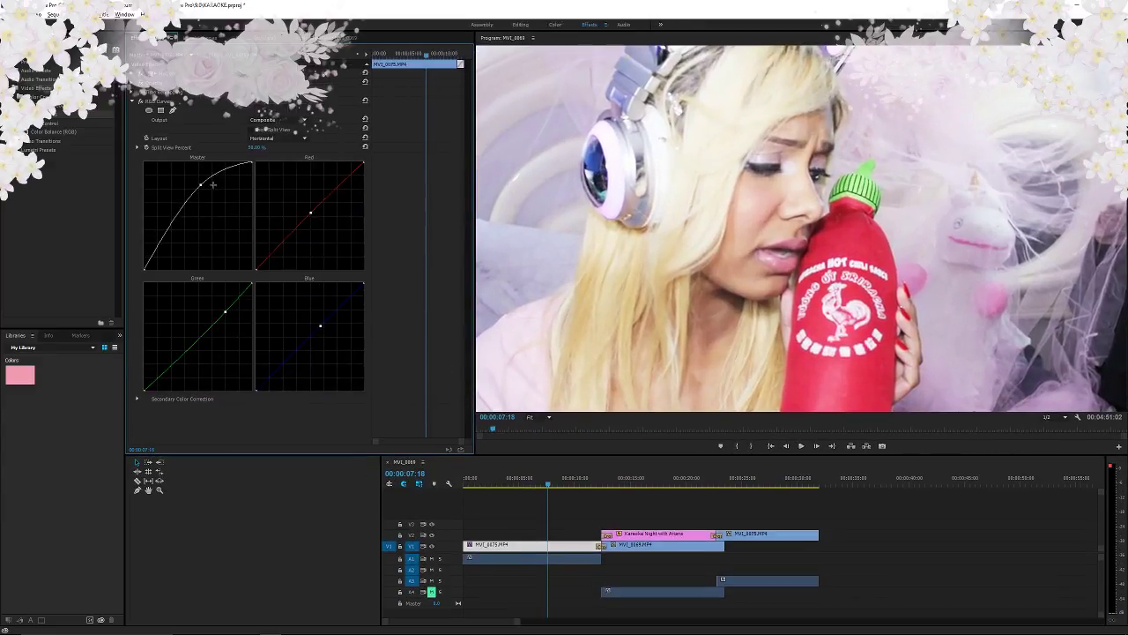
left_click_drag(201, 183, 178, 209)
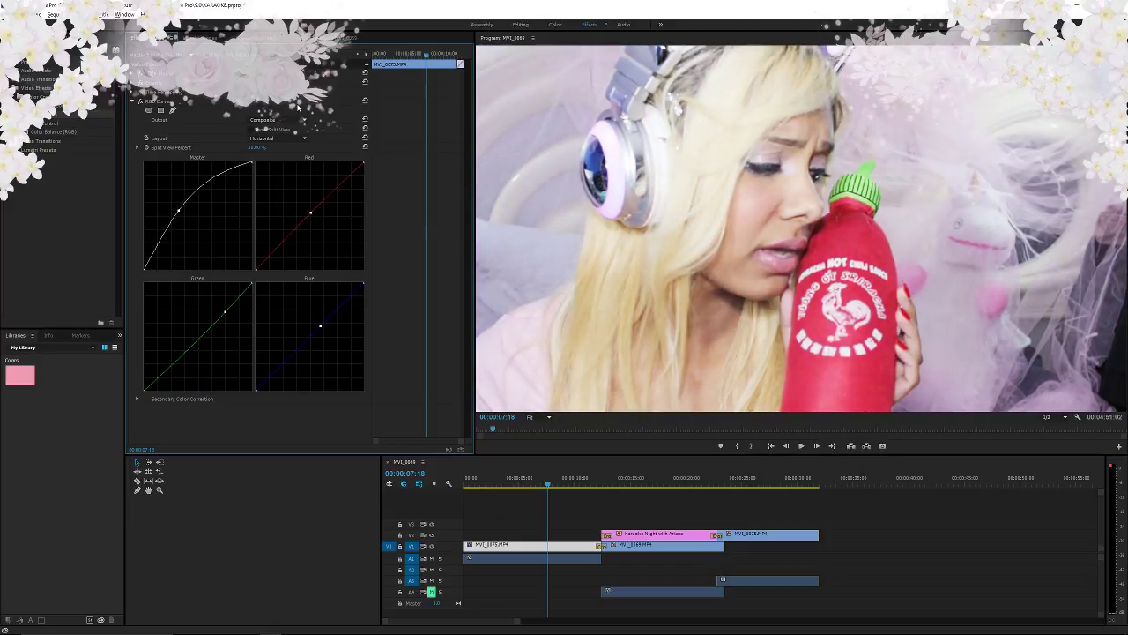
- Save the opening clip's adjusted RGB Curves effect as a preset named light
right_click(182, 106)
left_click(203, 111)
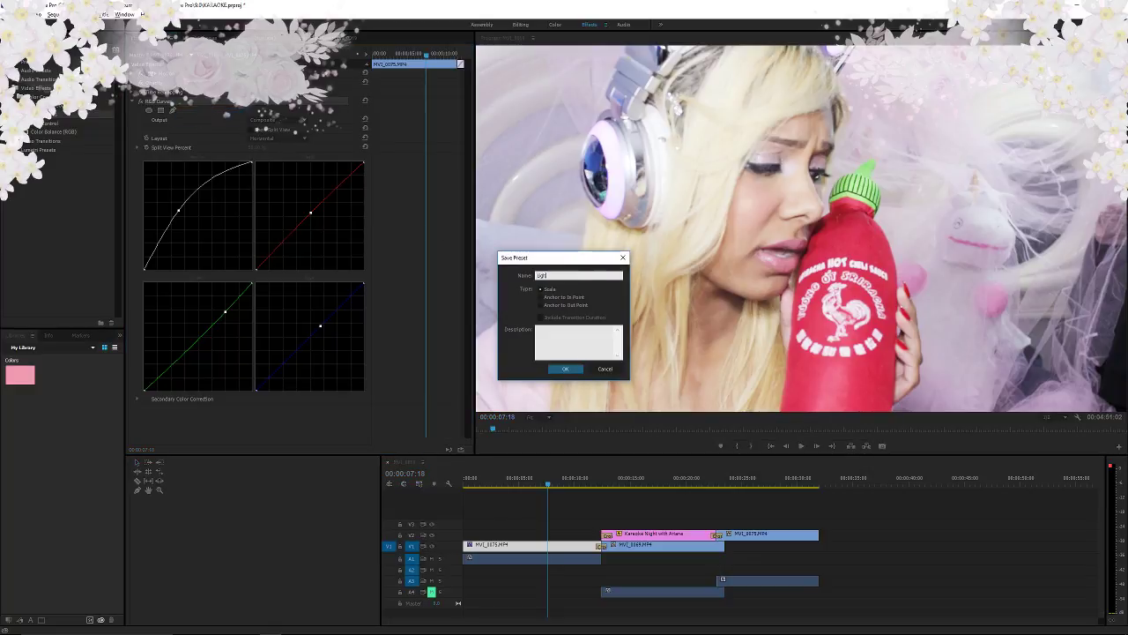
left_click(570, 374)
- Find the light preset and apply it to all remaining V1 clips and to the MVI_0075.MP4 clip on V2
left_click_drag(519, 624, 832, 630)
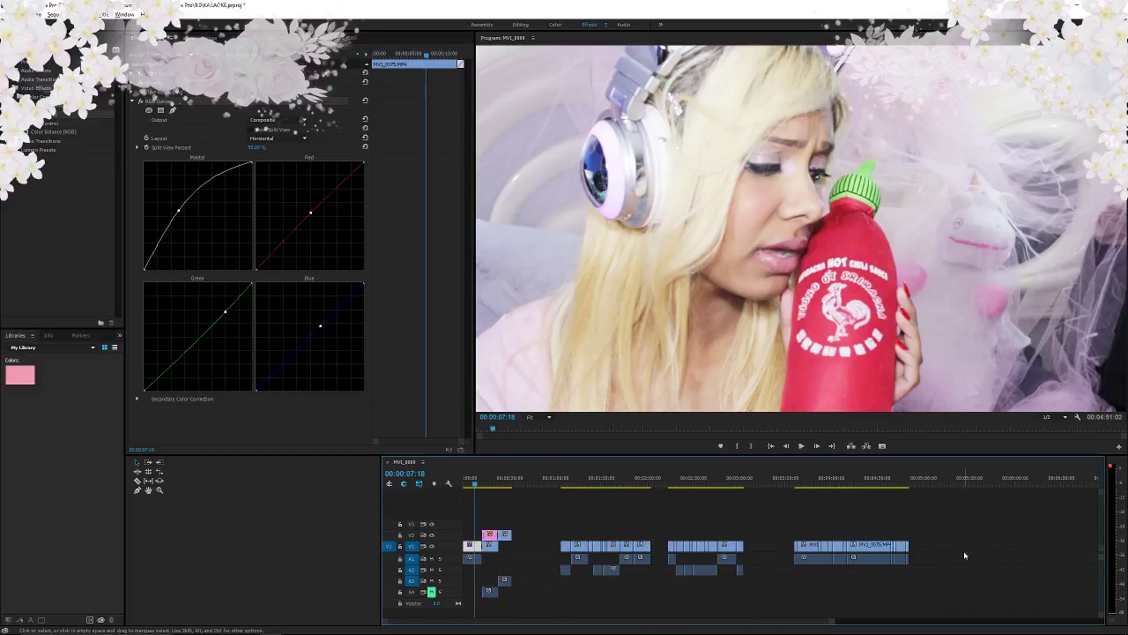
left_click_drag(964, 556, 476, 540)
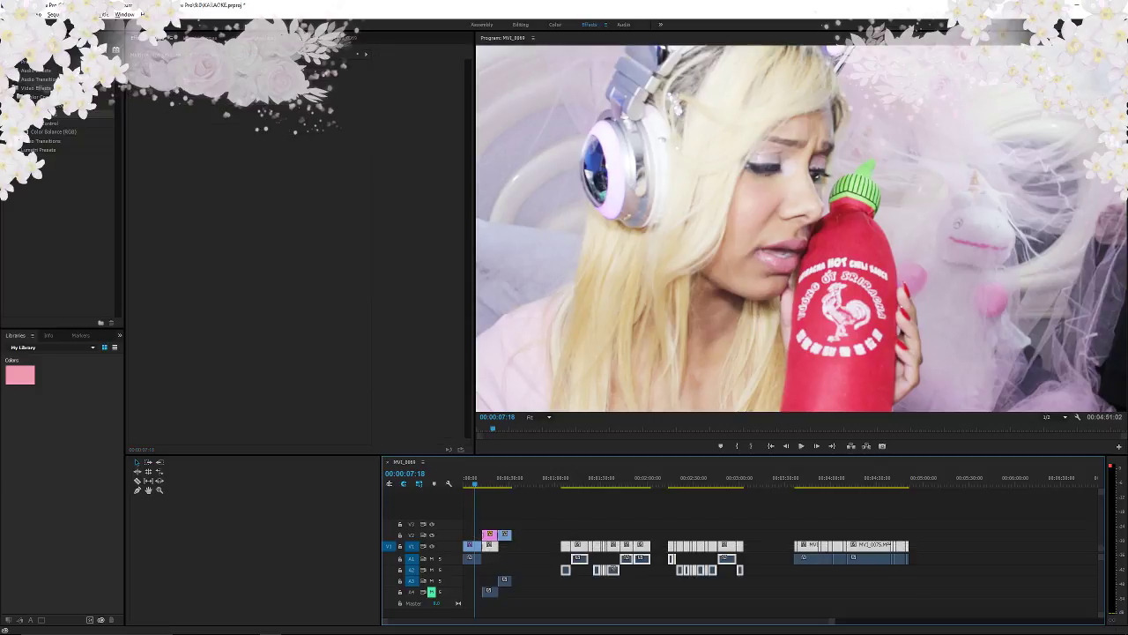
left_click(55, 50)
type("light")
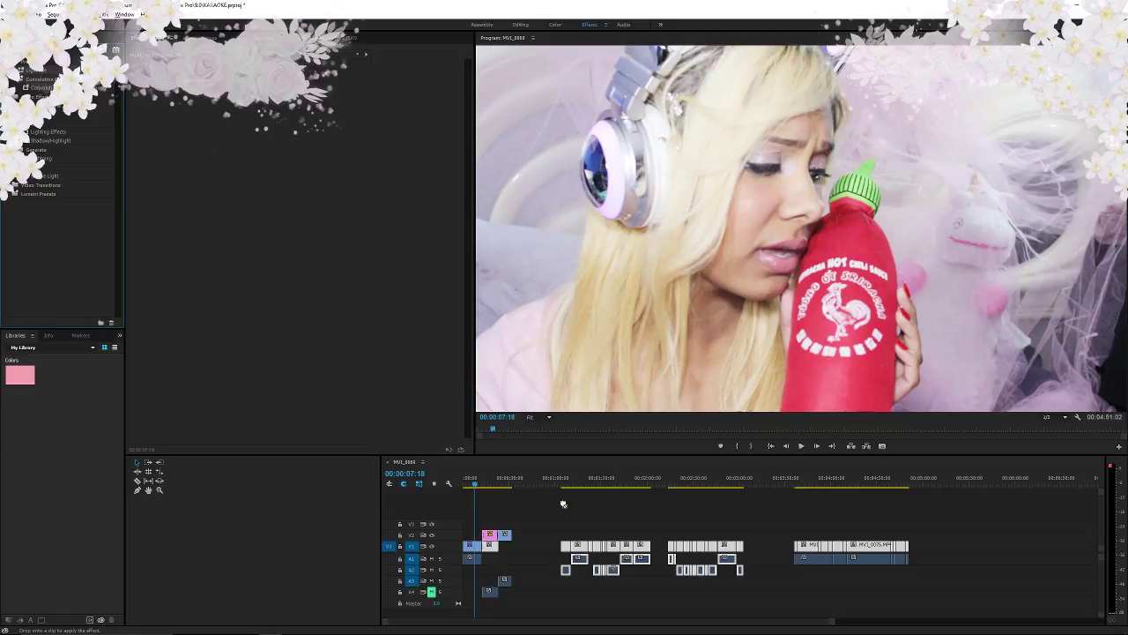
left_click_drag(564, 504, 559, 527)
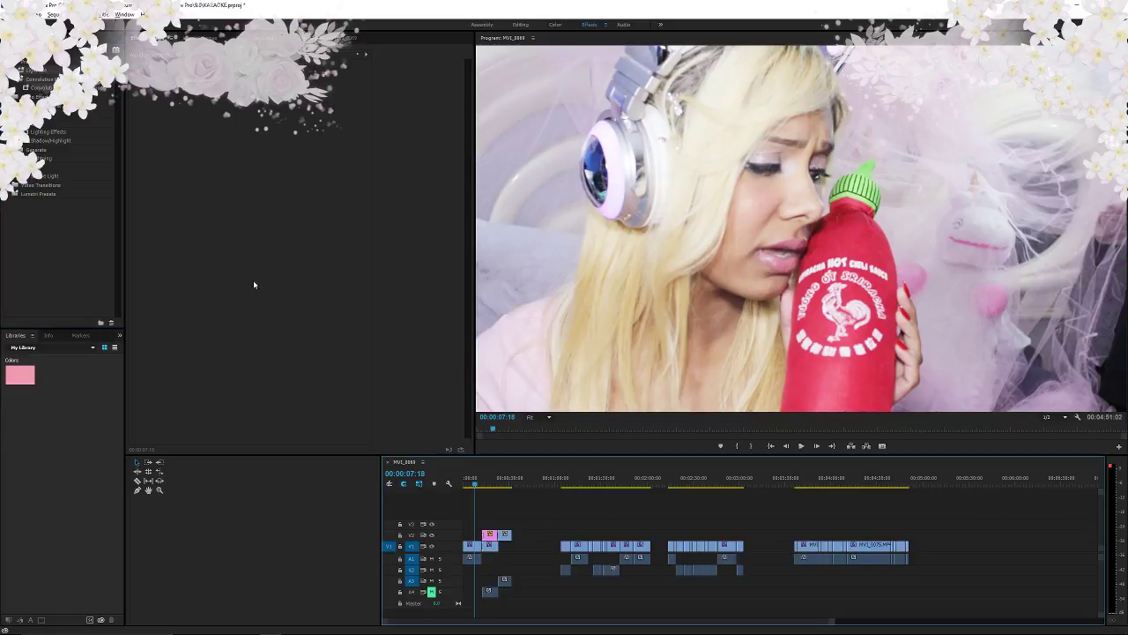
left_click(51, 73)
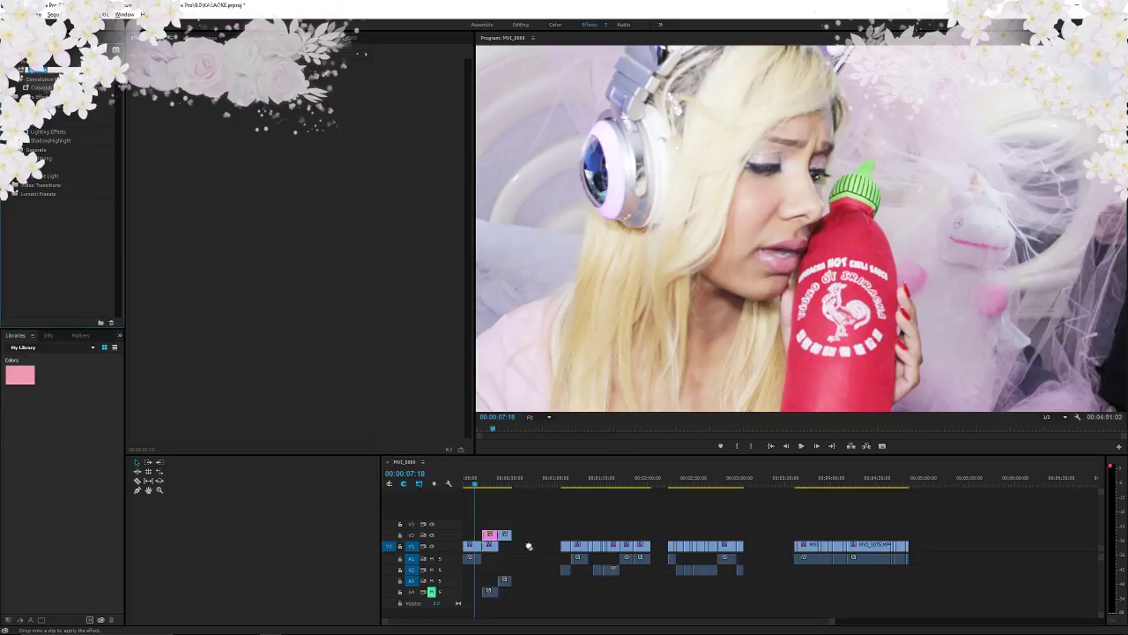
left_click_drag(508, 535, 507, 535)
- Play the sequence from the start into the title section to check the color correction
left_click_drag(475, 483, 416, 477)
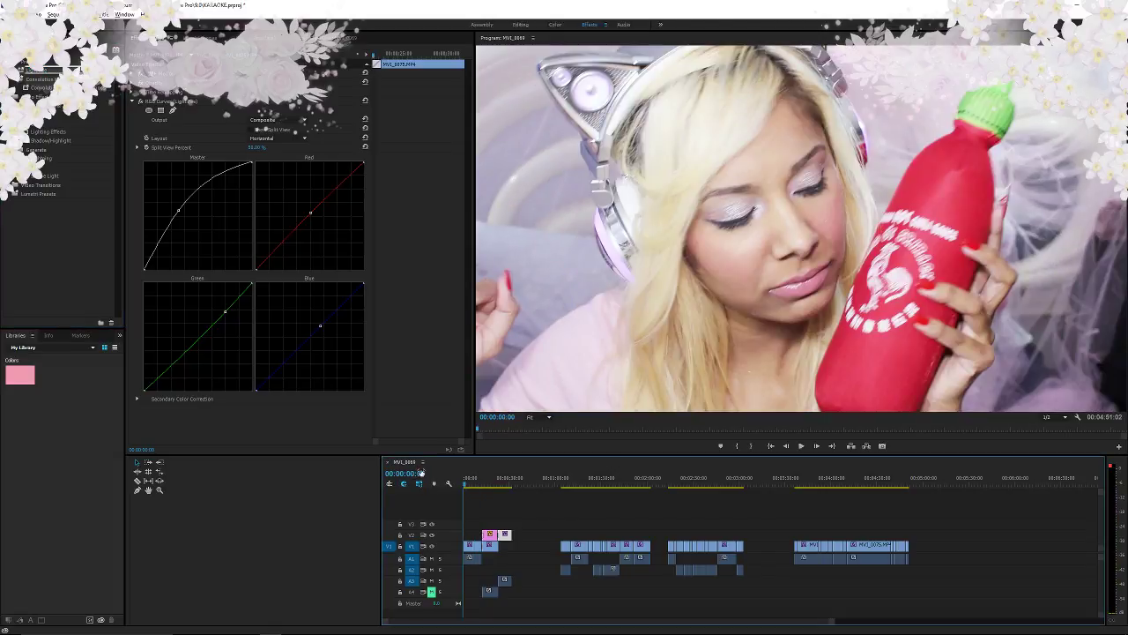
key("space")
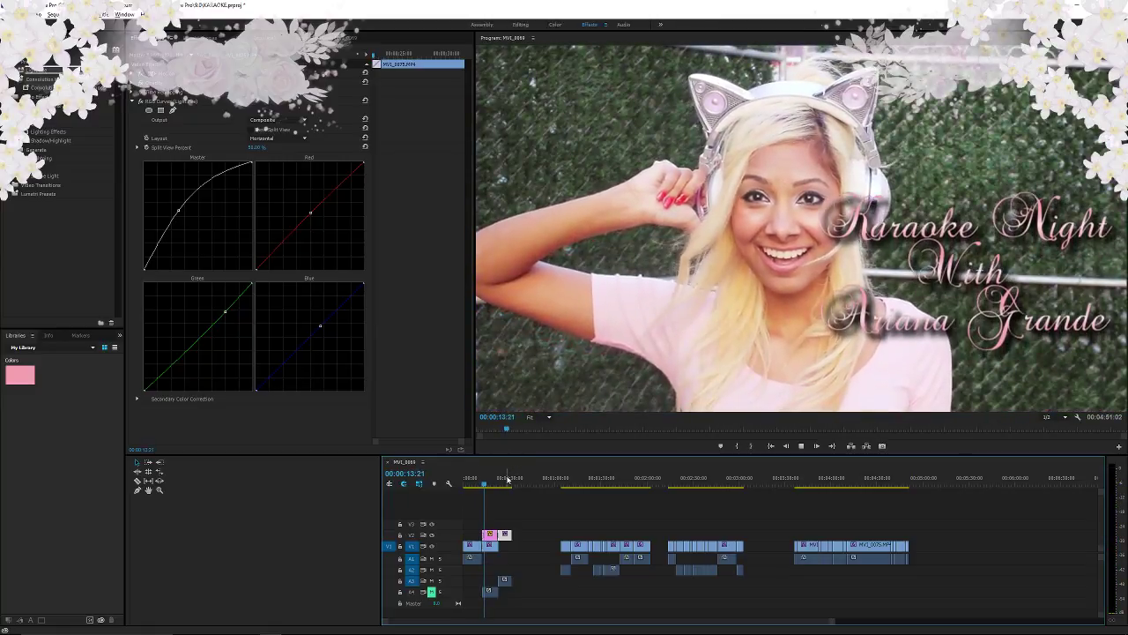
key("space")
- Switch to File Explorer, open the Music folder and preview G-Eazy - Calm Down.mp3 as possible background music
key("alt+Tab")
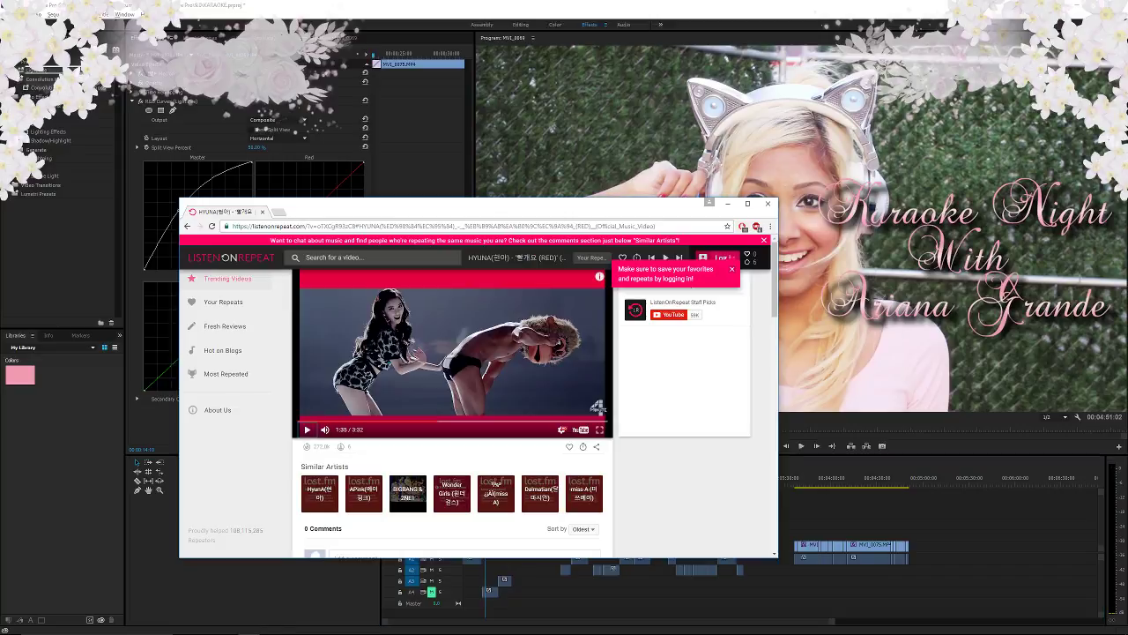
key("super+e")
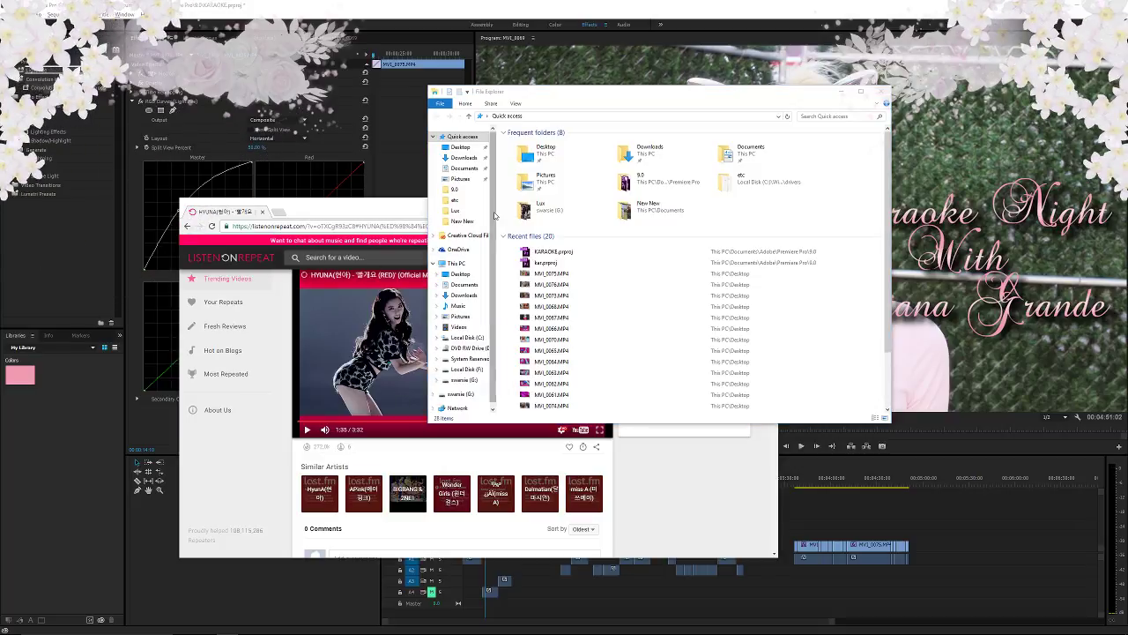
left_click(458, 305)
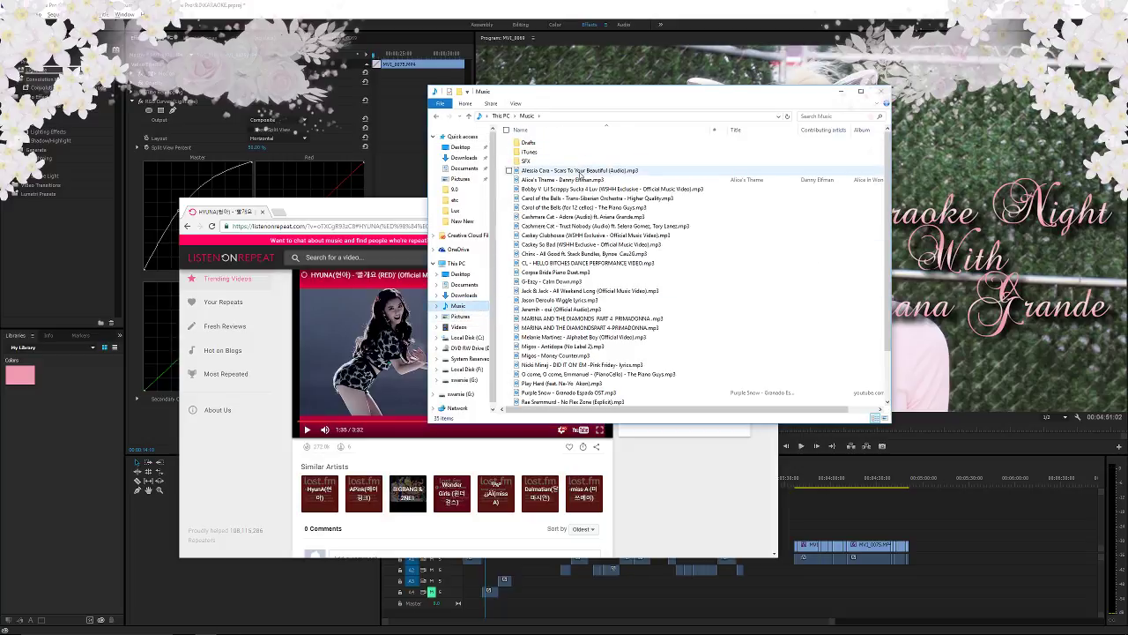
scroll(582, 227, "down", 2)
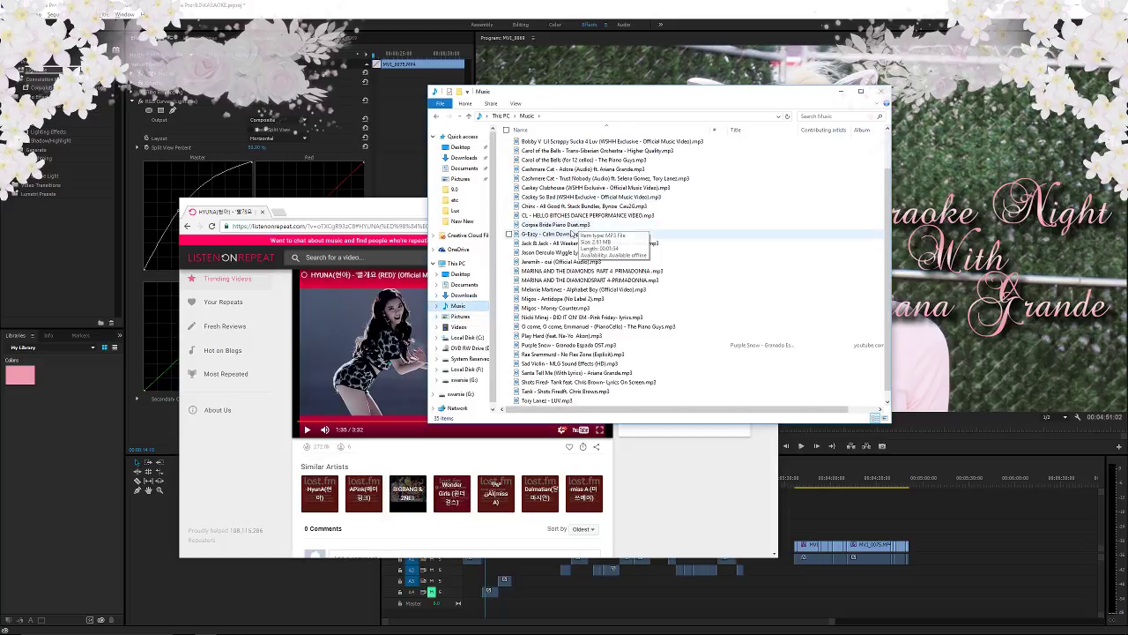
double_click(571, 235)
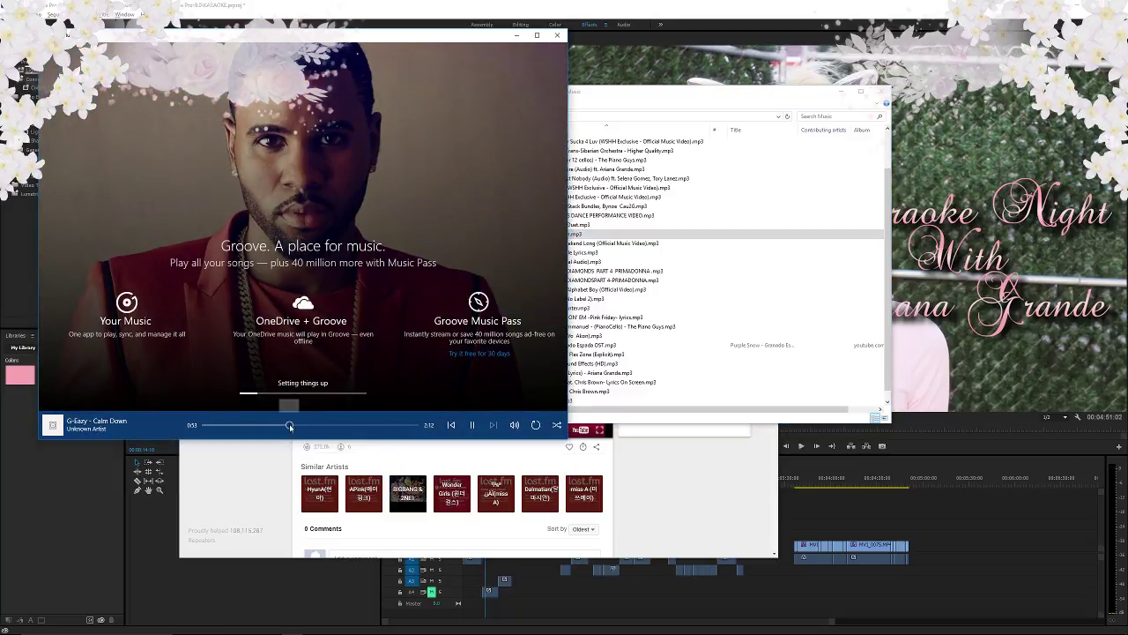
left_click(558, 35)
- Preview the middle sections of Melanie Martinez - Alphabet Boy, Nicki Minaj - DID IT ON' EM and Play Hard
double_click(599, 289)
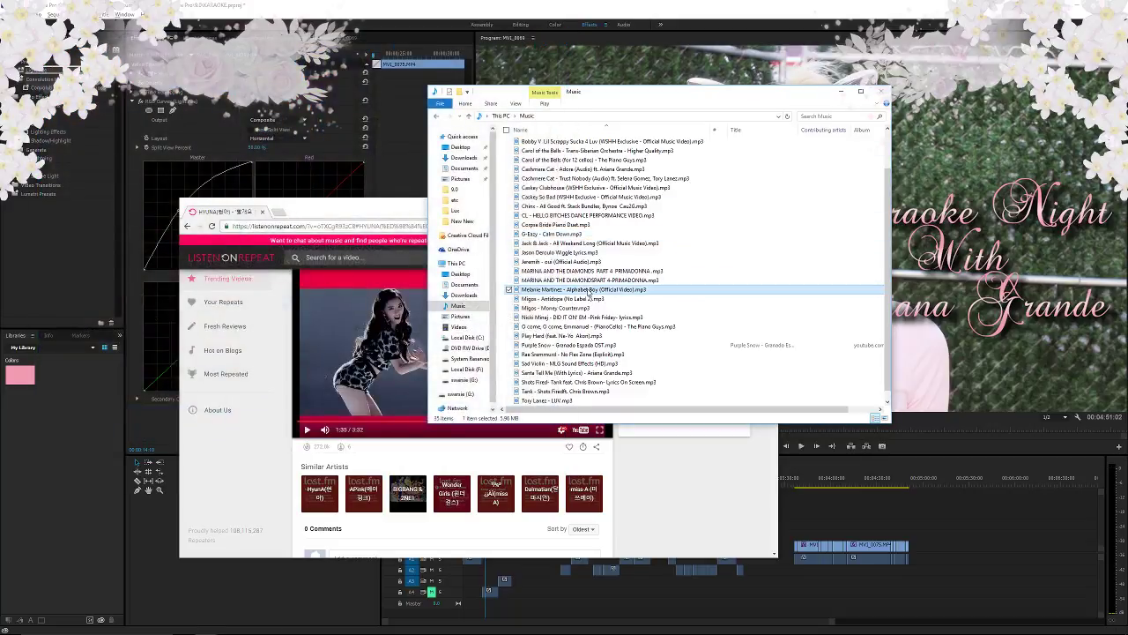
left_click(275, 426)
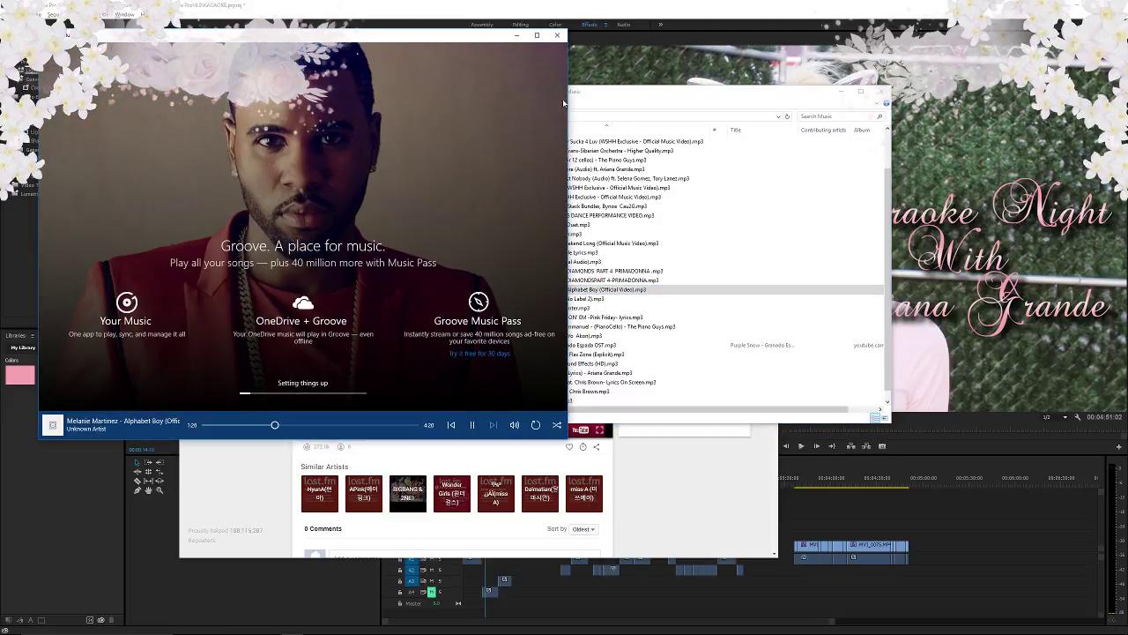
left_click(557, 35)
double_click(600, 316)
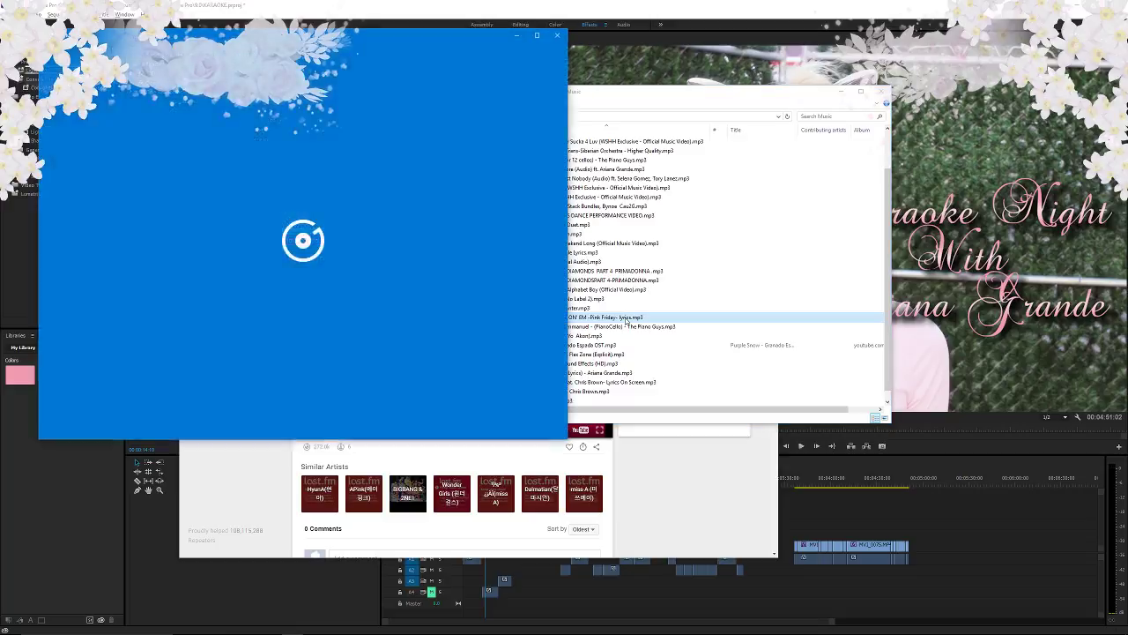
left_click(281, 426)
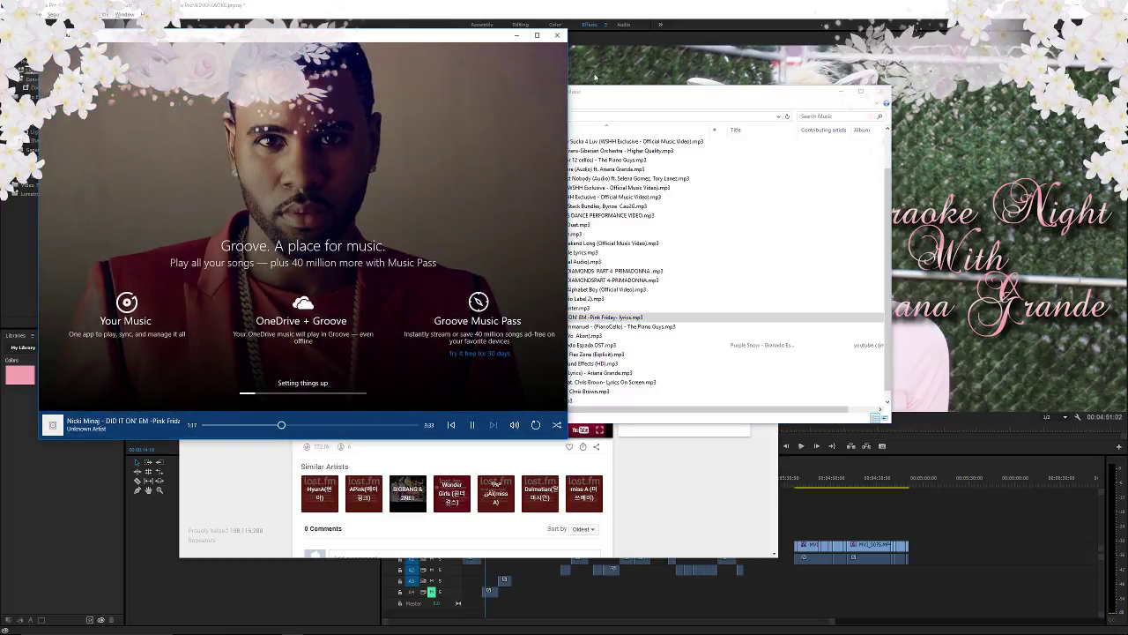
left_click(559, 37)
double_click(600, 335)
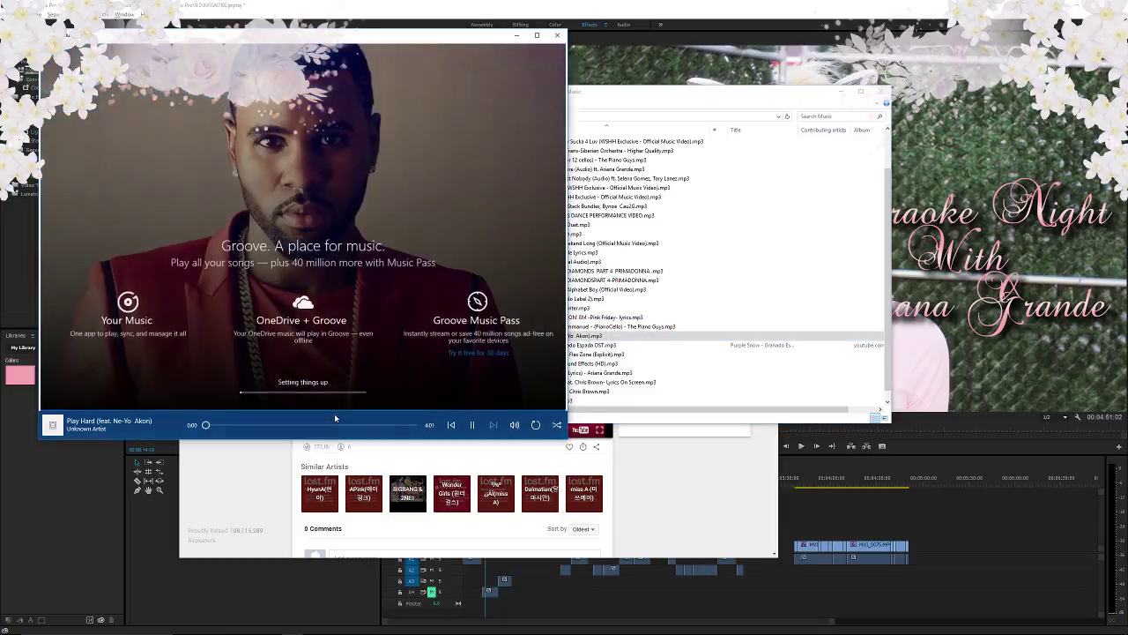
left_click(286, 426)
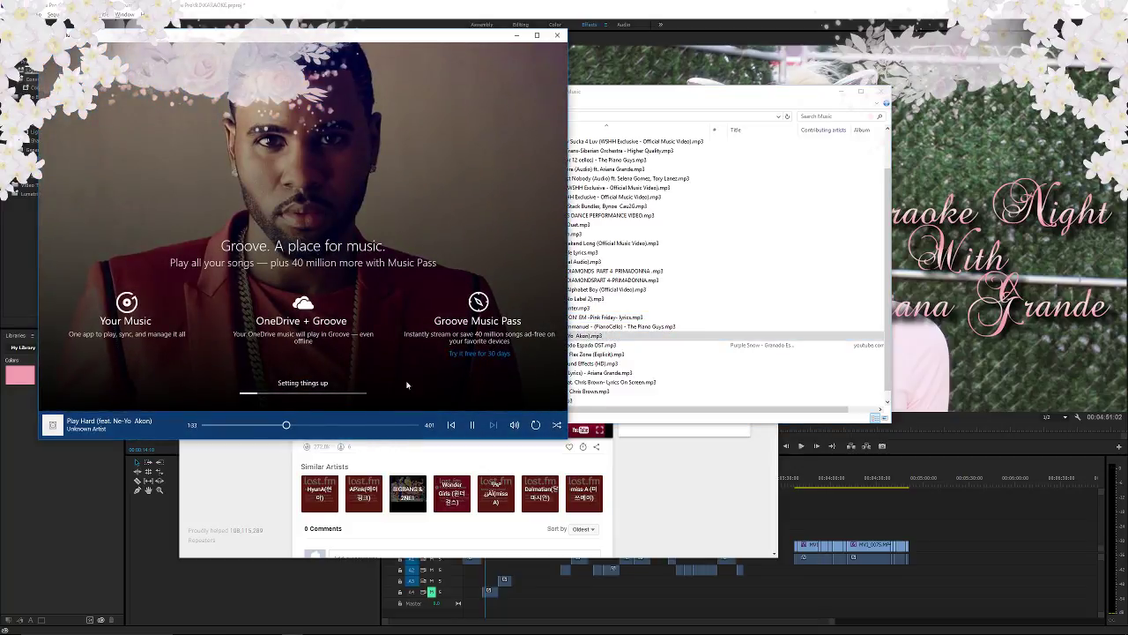
left_click(557, 36)
- Preview Sad Violin - MLG Sound Effects and both versions of Tank's Shots Fired
double_click(544, 356)
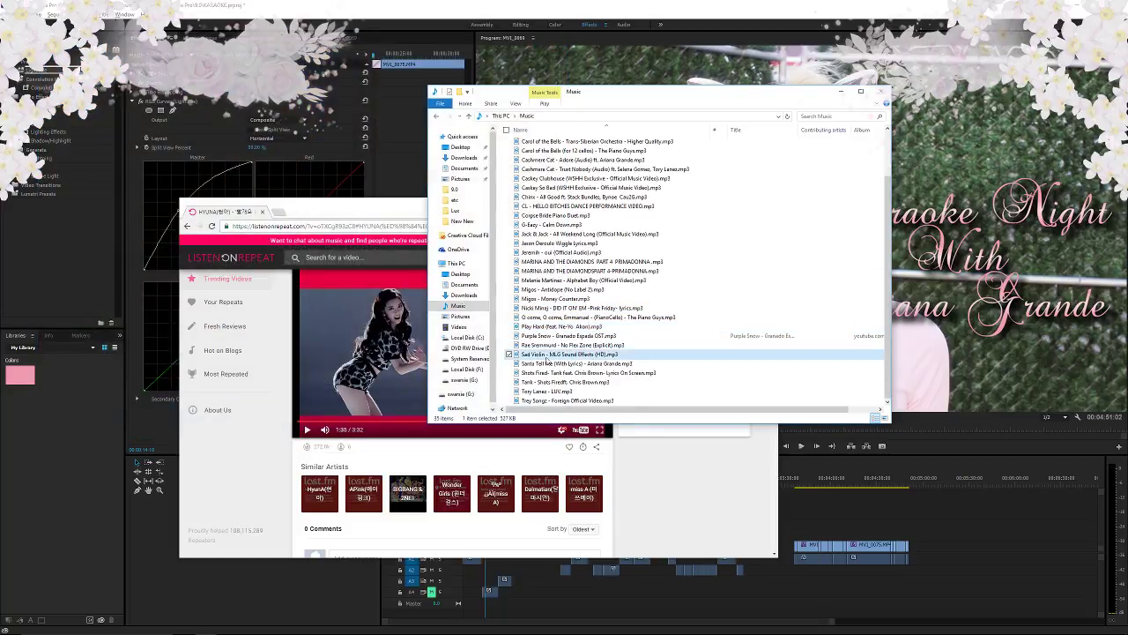
left_click(564, 364)
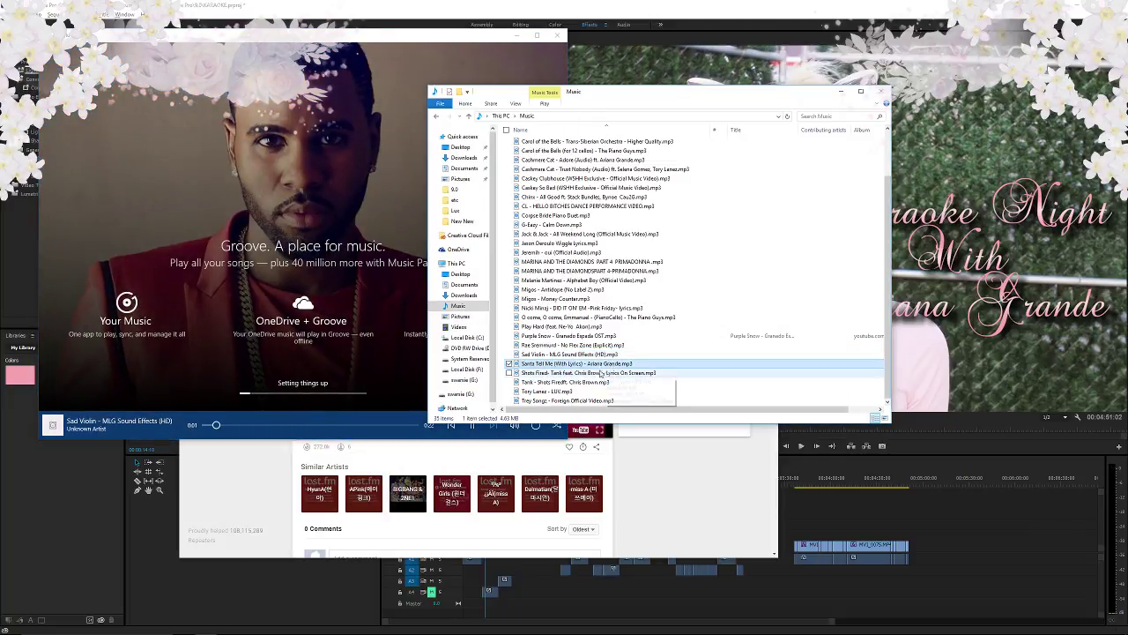
double_click(582, 372)
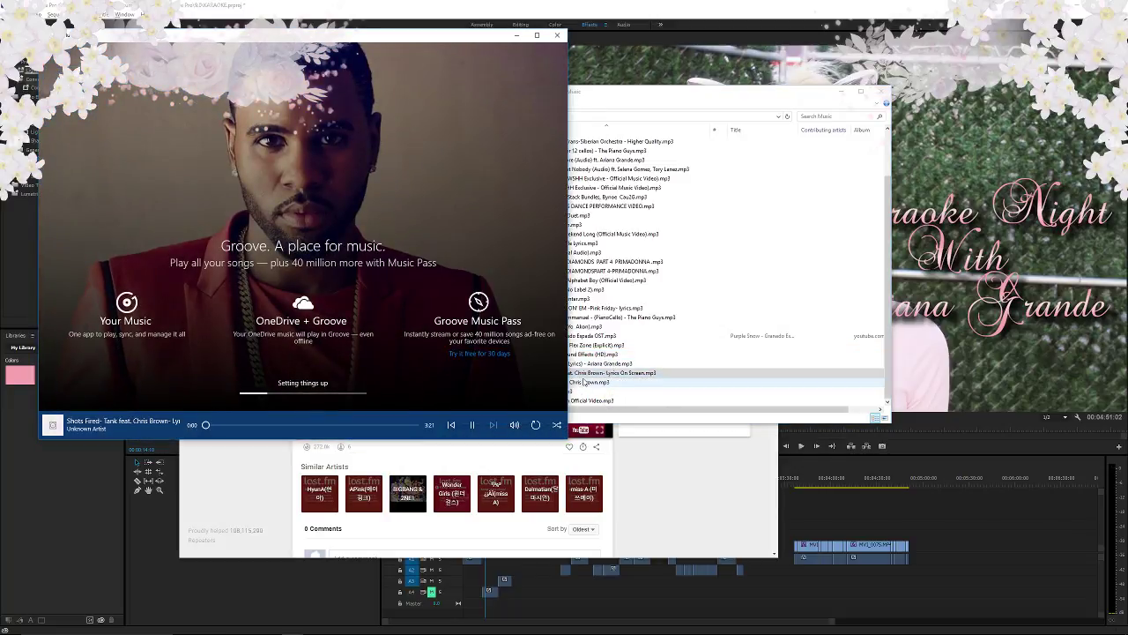
double_click(588, 381)
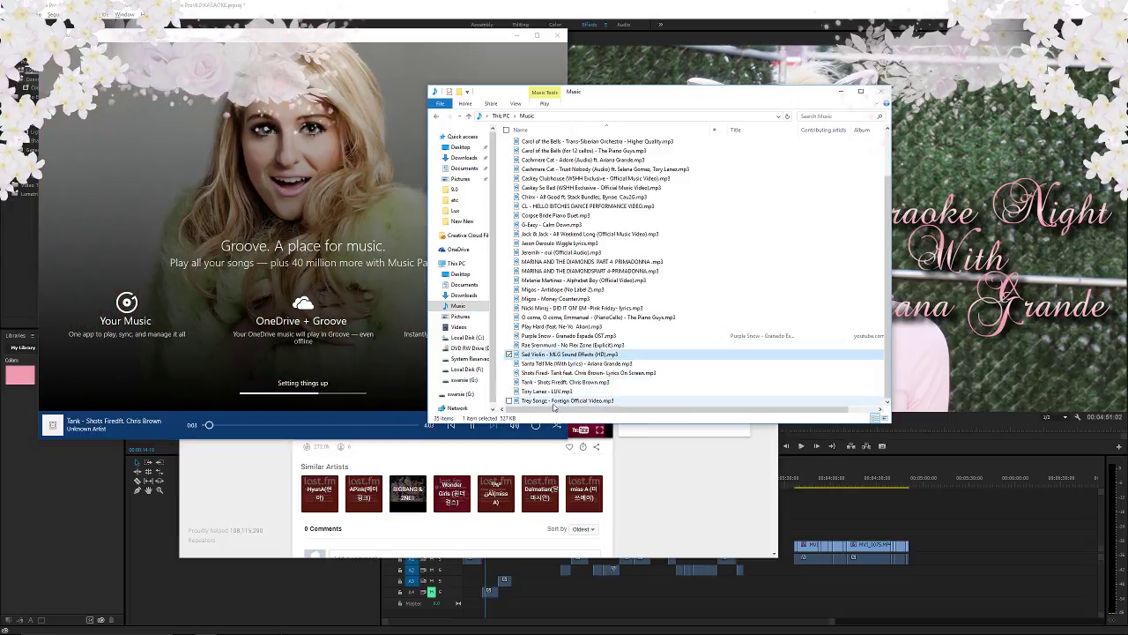
- Preview Jack & Jack - All Weekend Long and Caskey So Bad from further up the music list
scroll(577, 295, "up", 2)
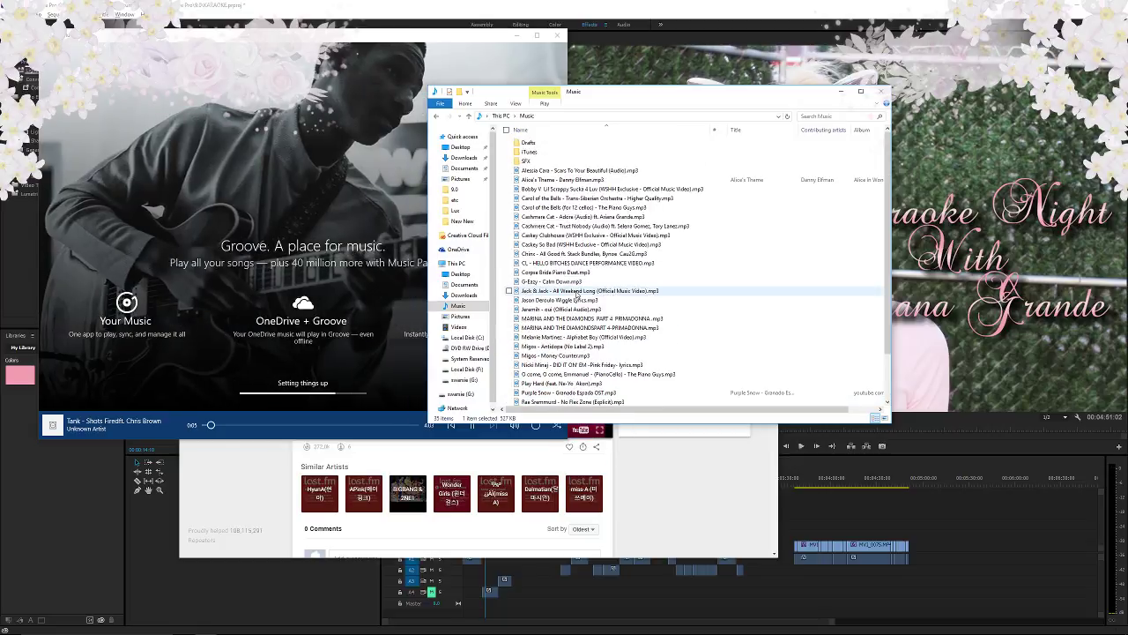
double_click(577, 295)
left_click(589, 300)
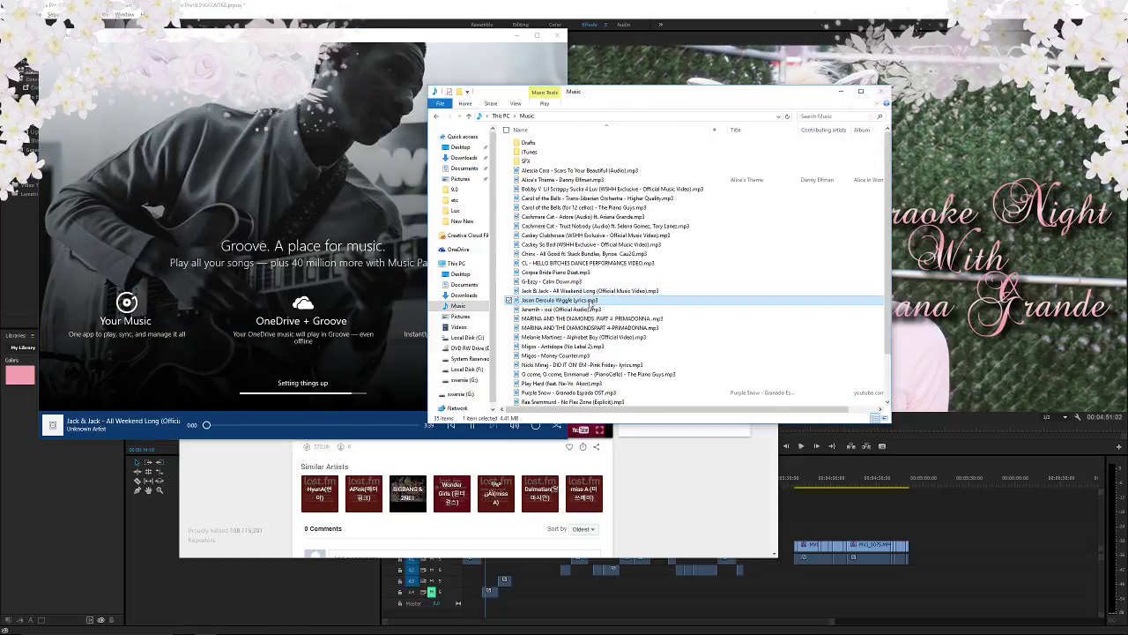
left_click(298, 427)
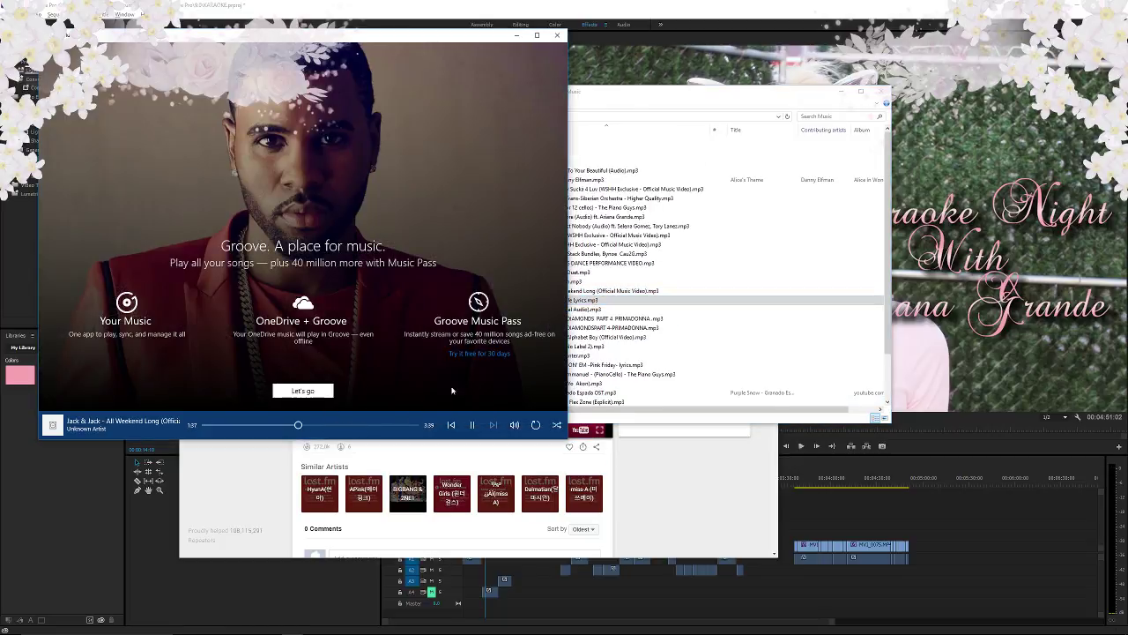
left_click(599, 273)
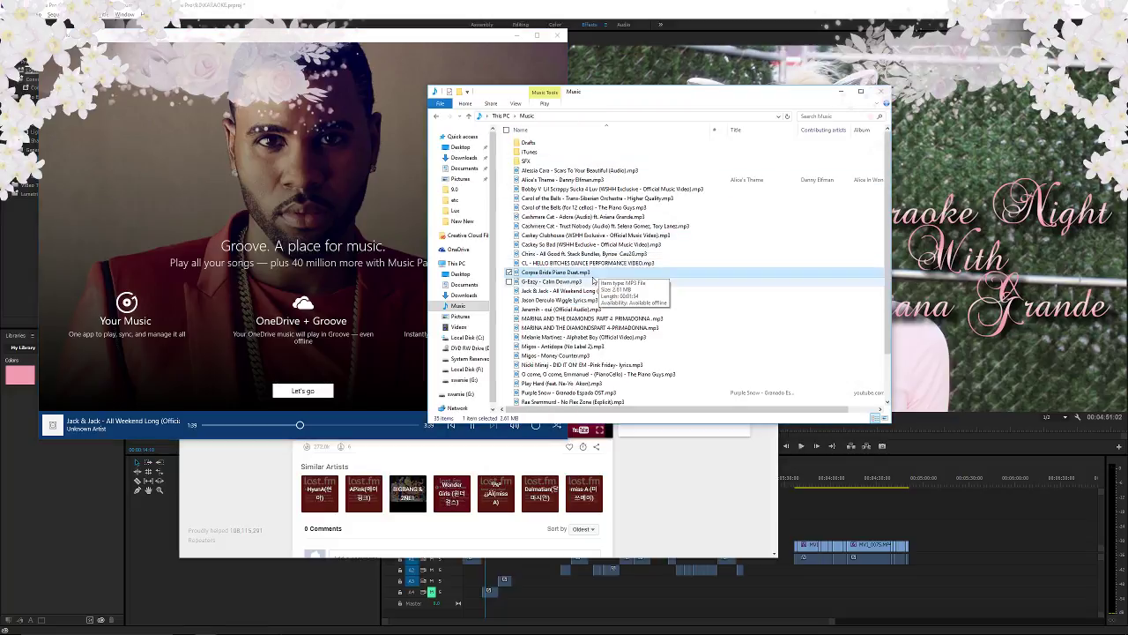
double_click(617, 244)
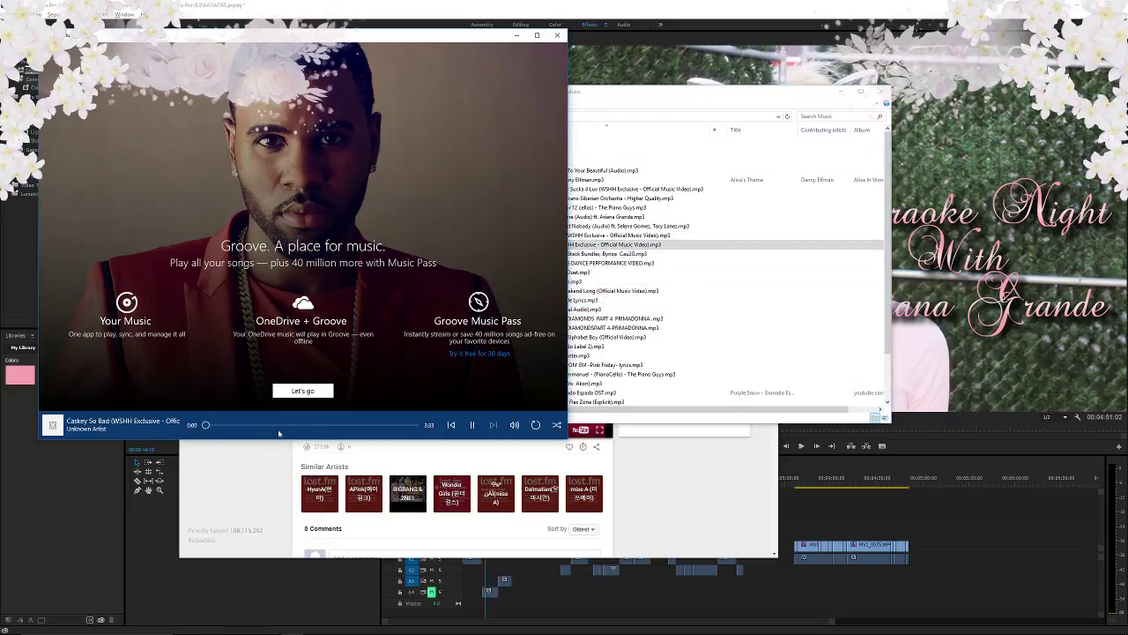
left_click(620, 226)
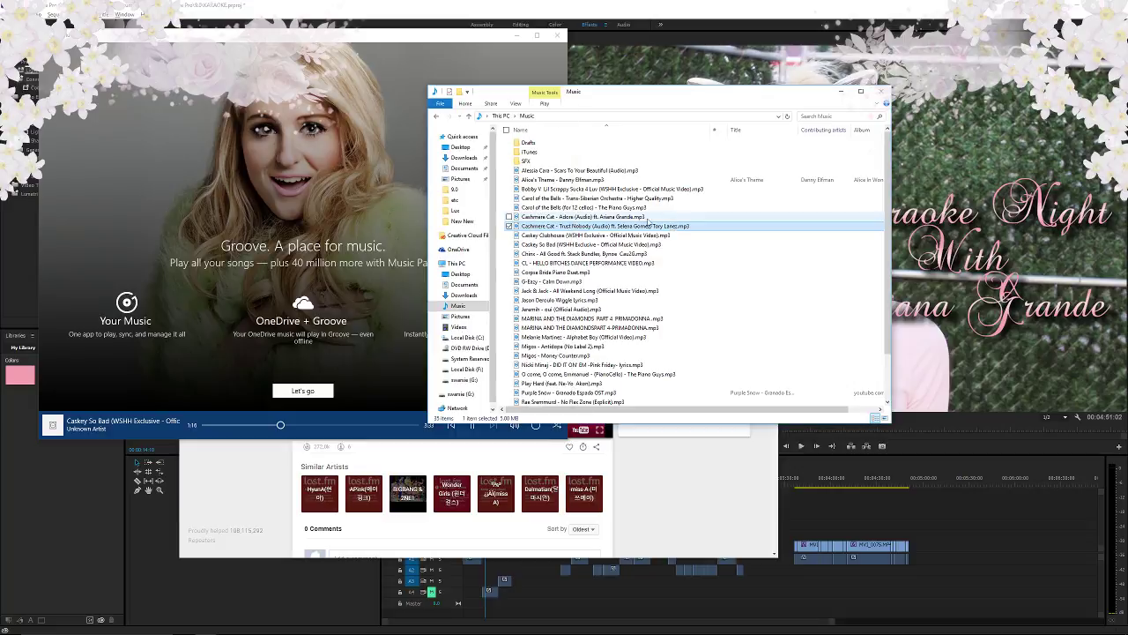
- Preview Cashmere Cat - Adore ft. Ariana Grande, add it to audio track A5 from the title's start, and play that section
double_click(617, 217)
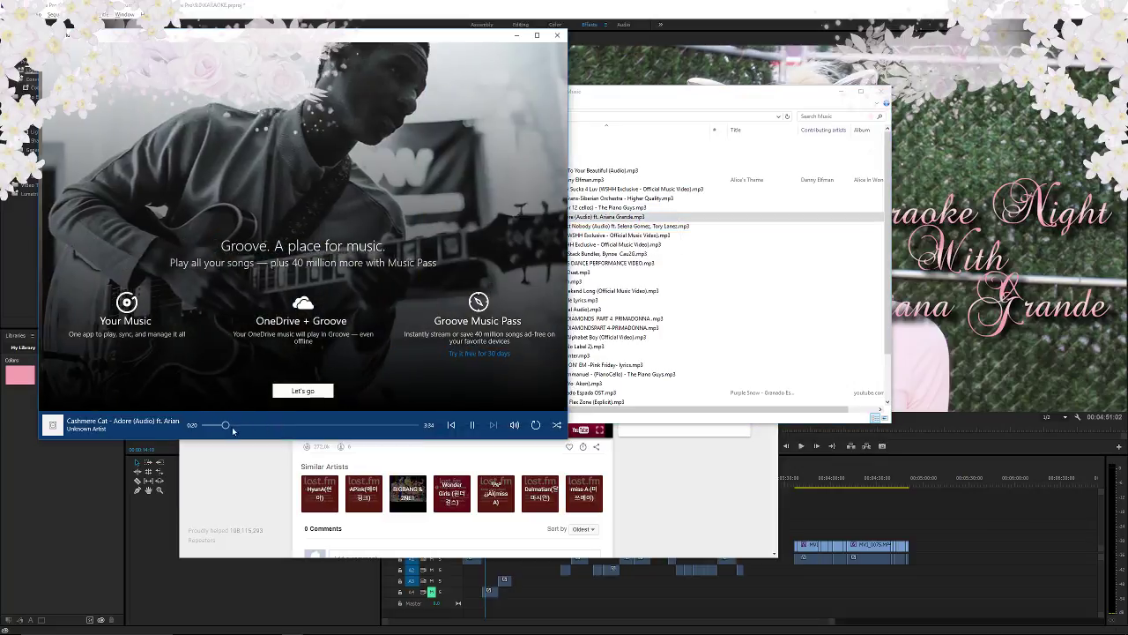
left_click(559, 36)
left_click_drag(588, 221, 515, 611)
left_click(477, 480)
key("space")
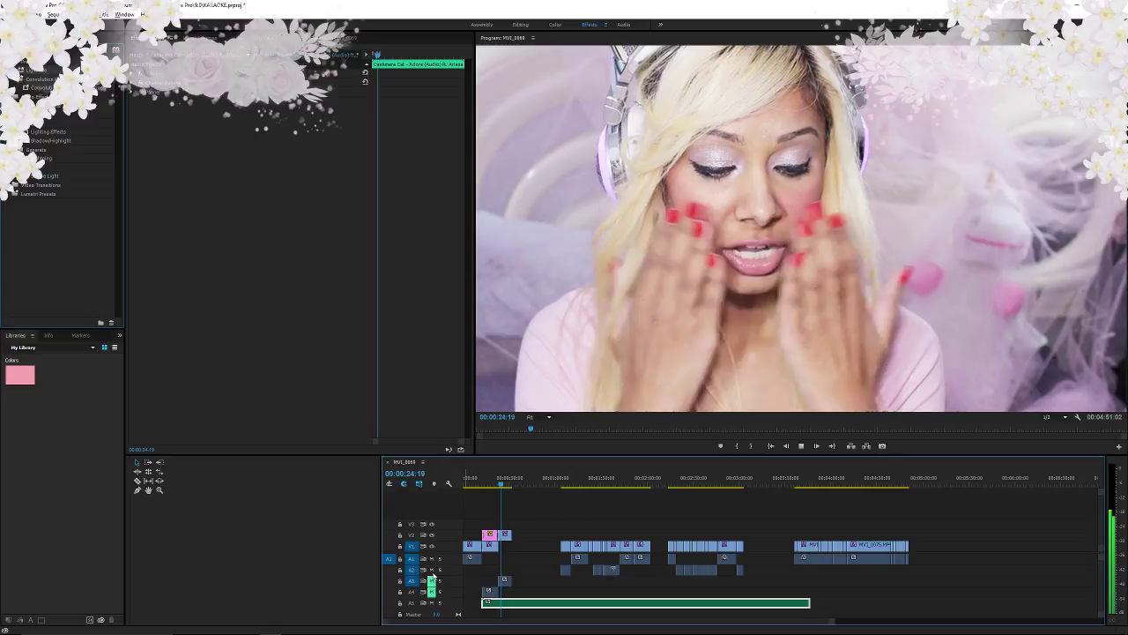
- Split the A5 music at 00:00:25:24, remove its opening piece, move the rest to the title's start, and play it
left_click(505, 603)
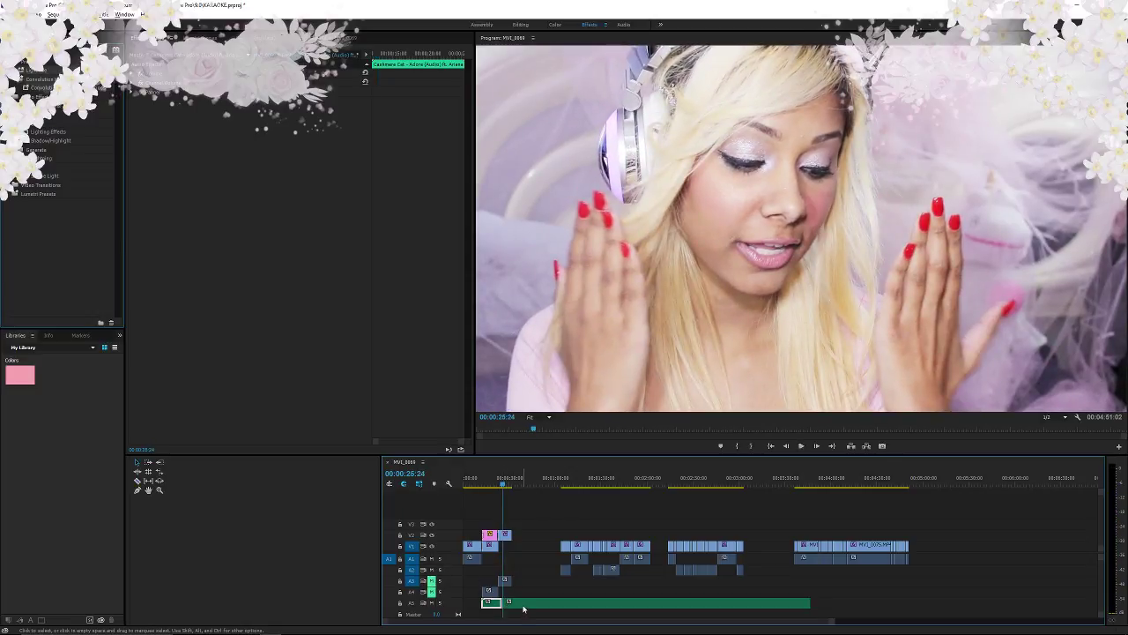
left_click_drag(529, 606, 506, 607)
left_click(479, 484)
key("space")
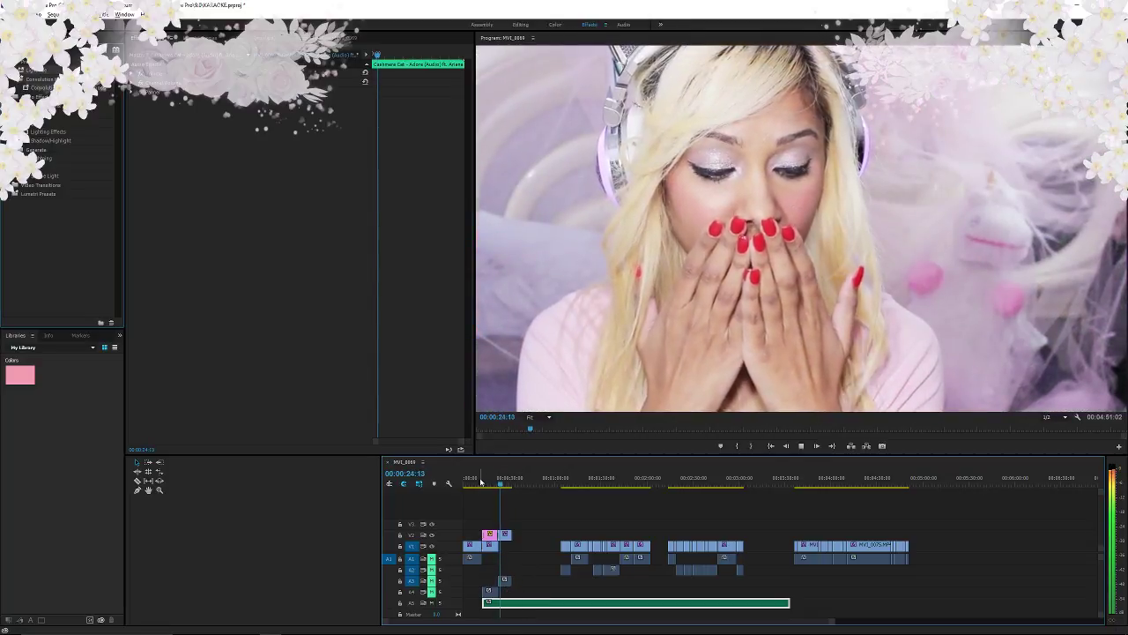
- Play the sequence's opening seconds with audio track A1 muted and unmuted to hear the first clip's own sound
left_click_drag(478, 481, 434, 490)
key("space")
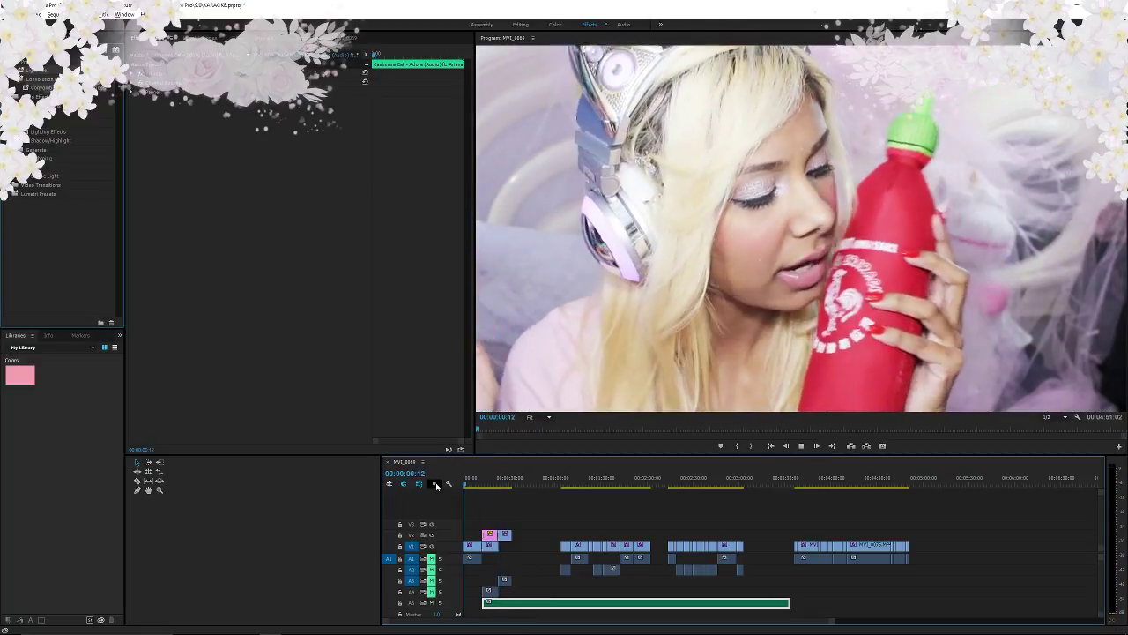
key("space")
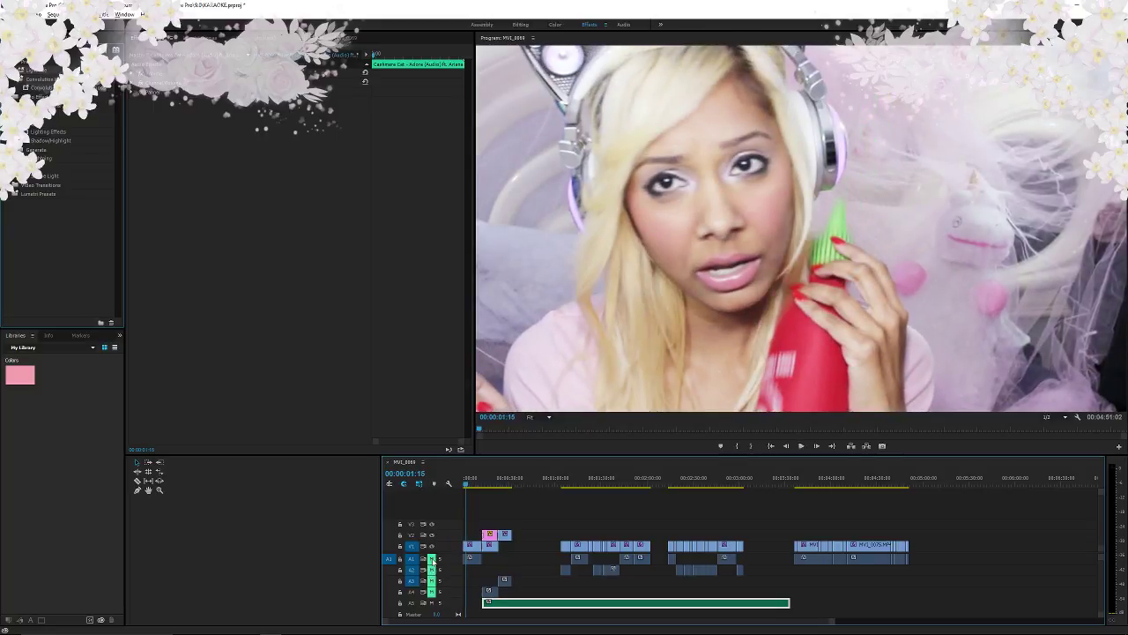
left_click_drag(476, 486, 444, 494)
key("space")
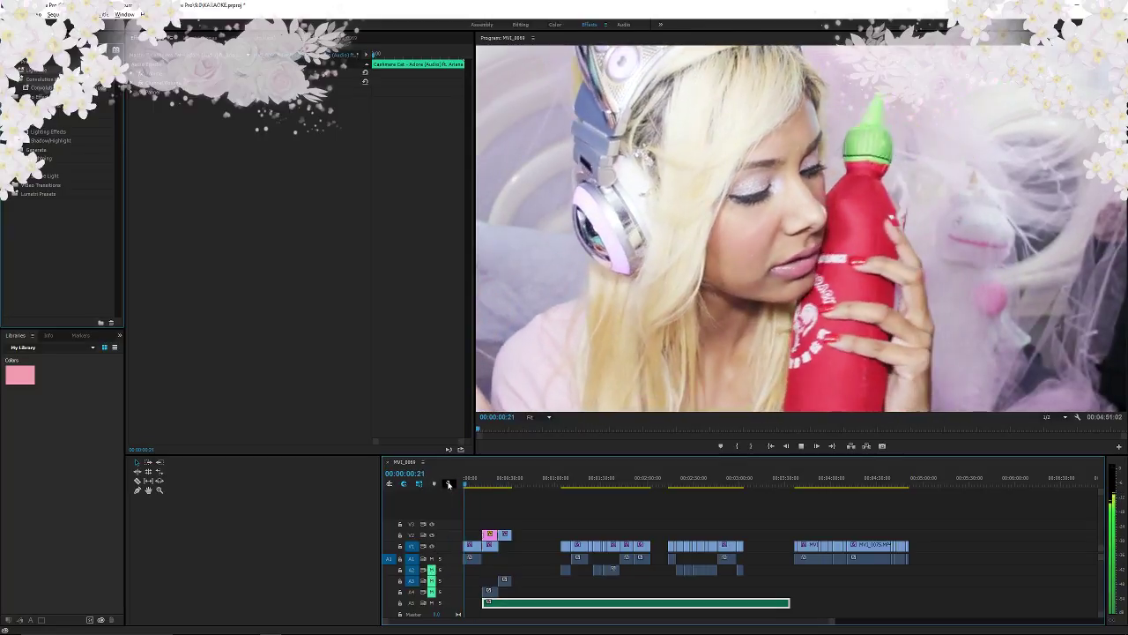
key("space")
- Play the music onward from 00:00:29:19 and split it on track A5 at 00:01:08:07
key("Down")
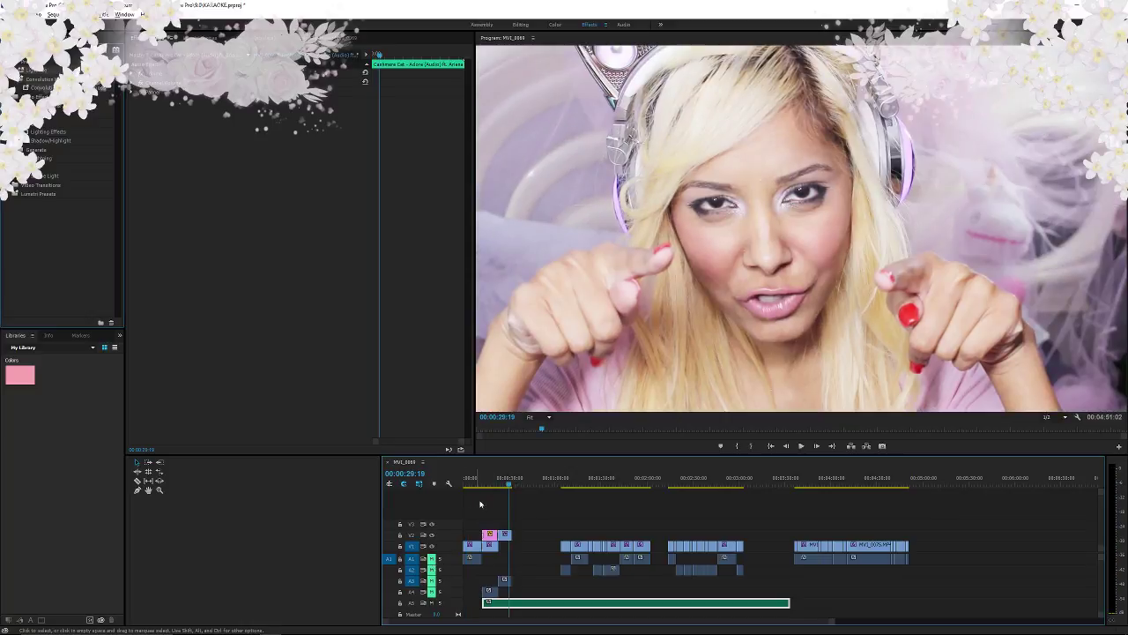
key("space")
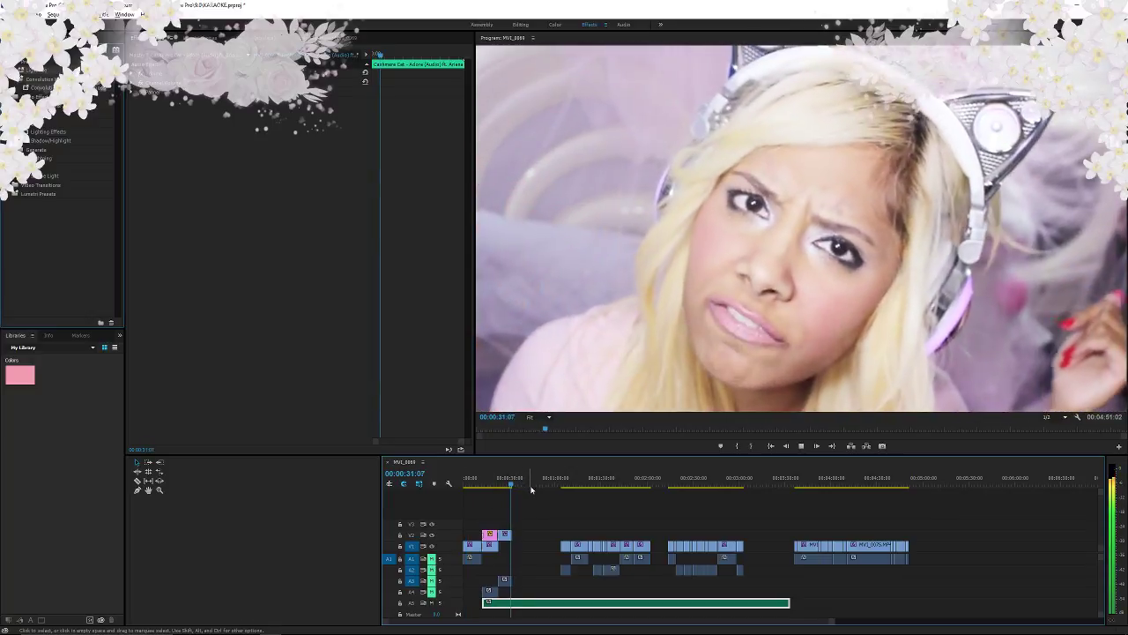
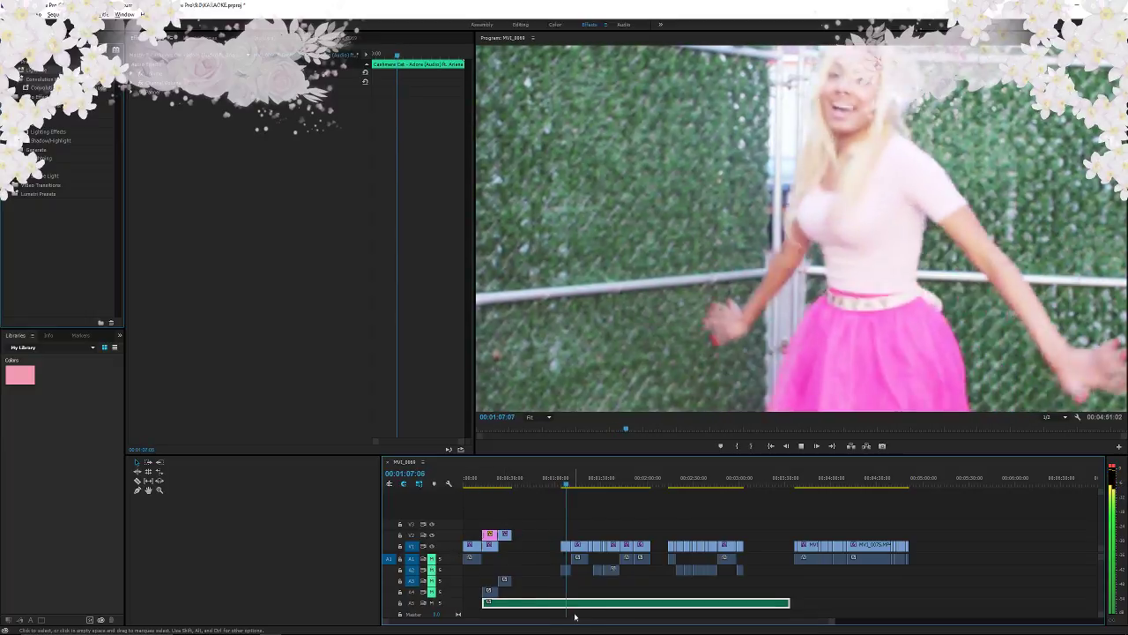
key("space")
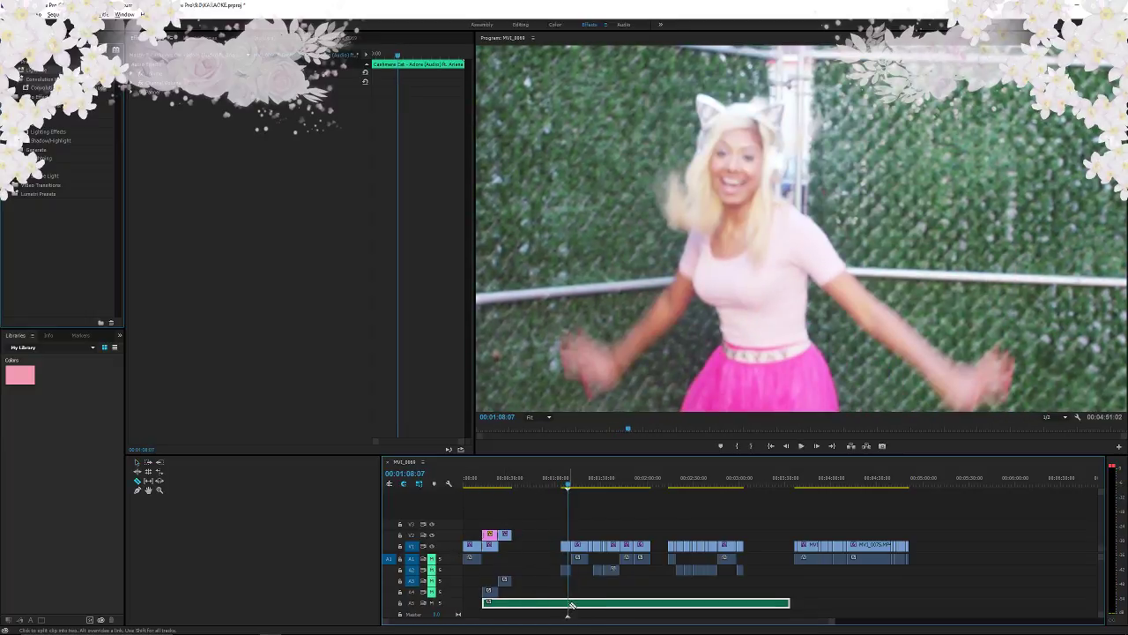
- Replay the first clip from the sequence start with only A1 unmuted among the muted dialogue tracks
key("Home")
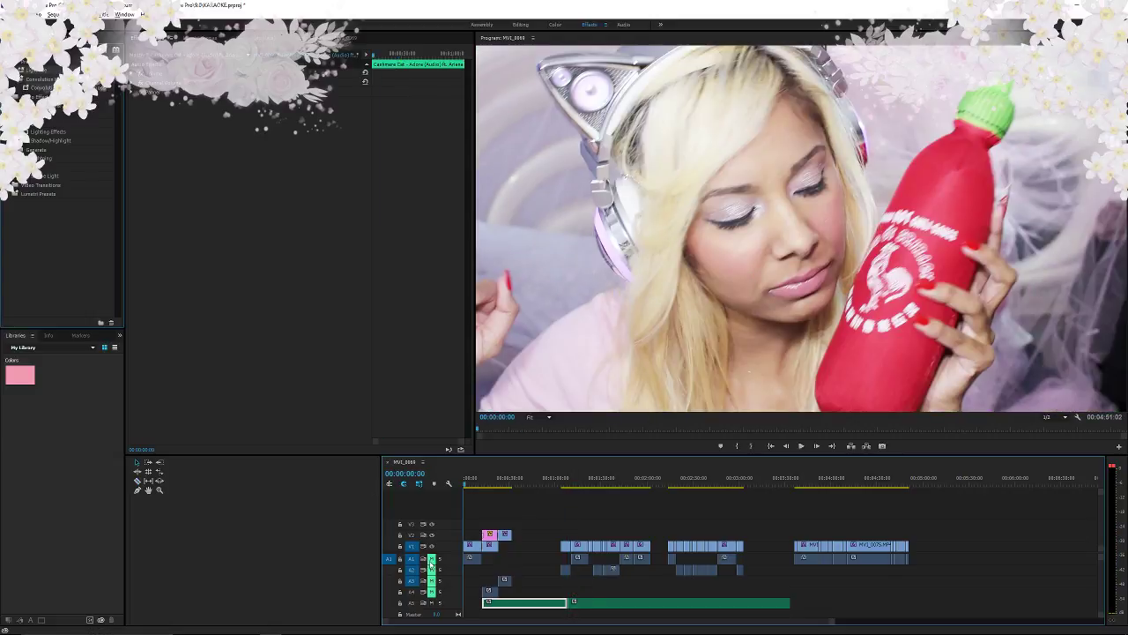
key("space")
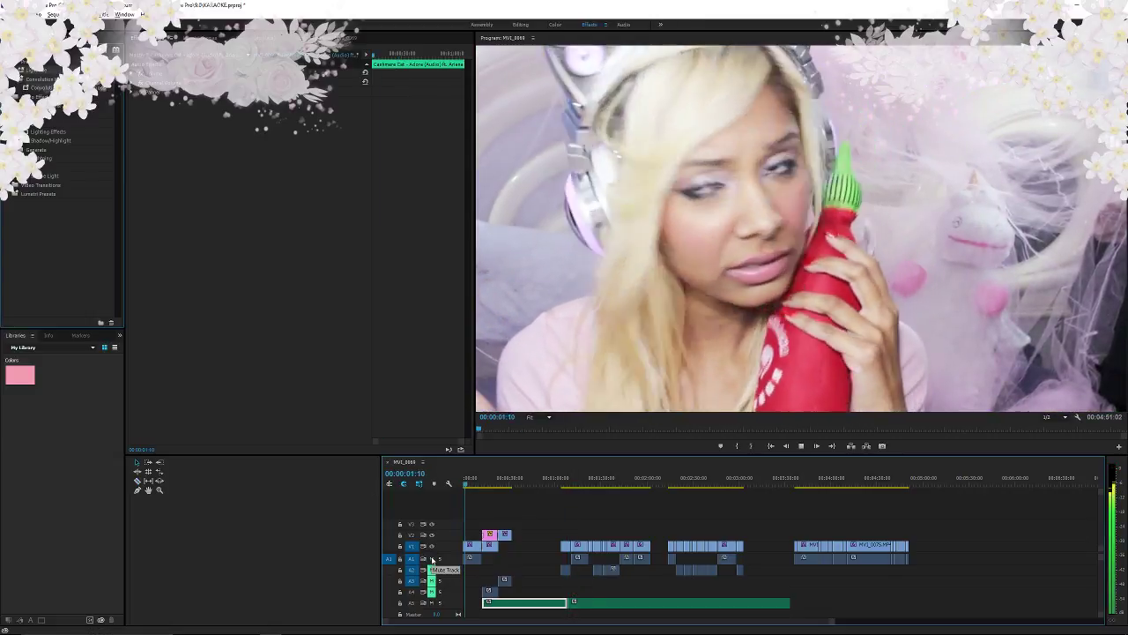
key("space")
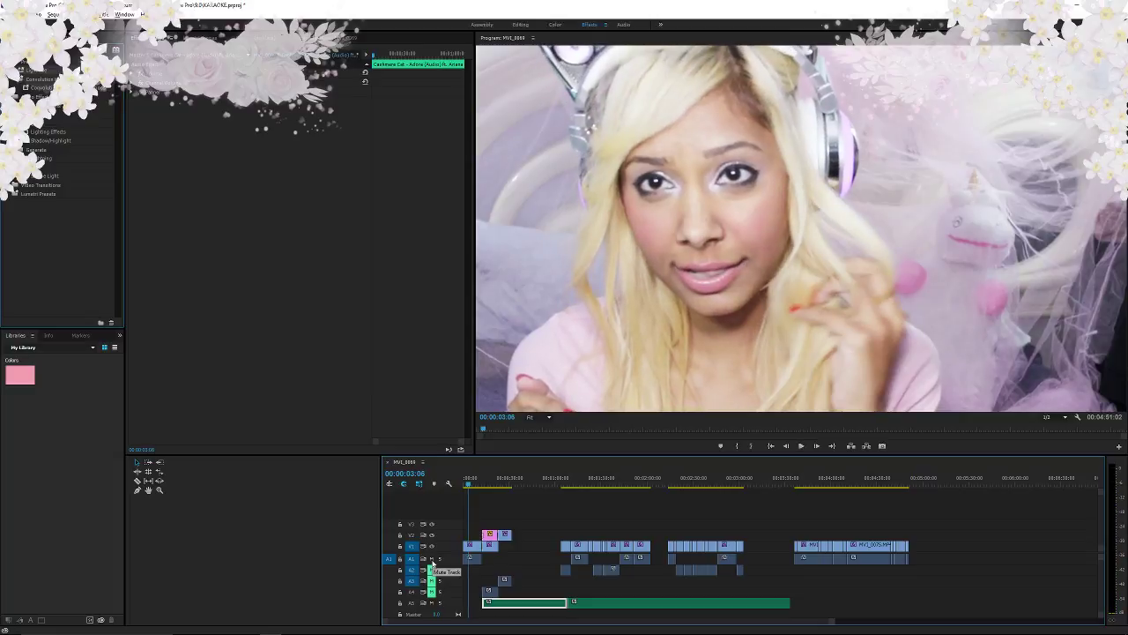
- Split the music again near 00:01:22, delete both earlier pieces and move the remaining piece to the sequence start
left_click_drag(559, 483, 570, 484)
key("space")
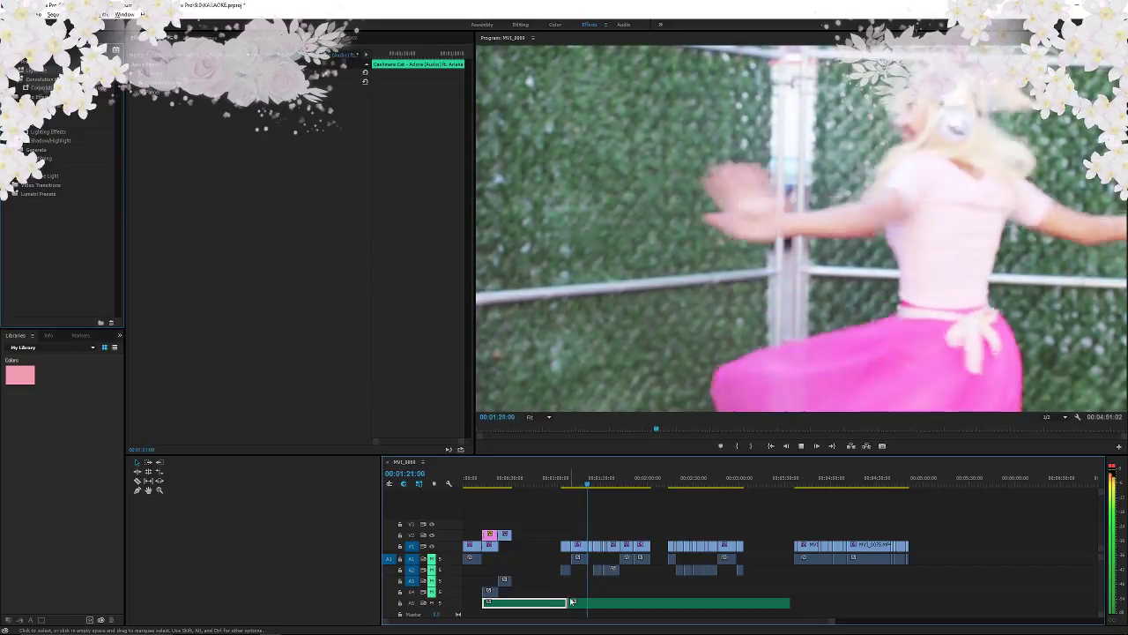
key("space")
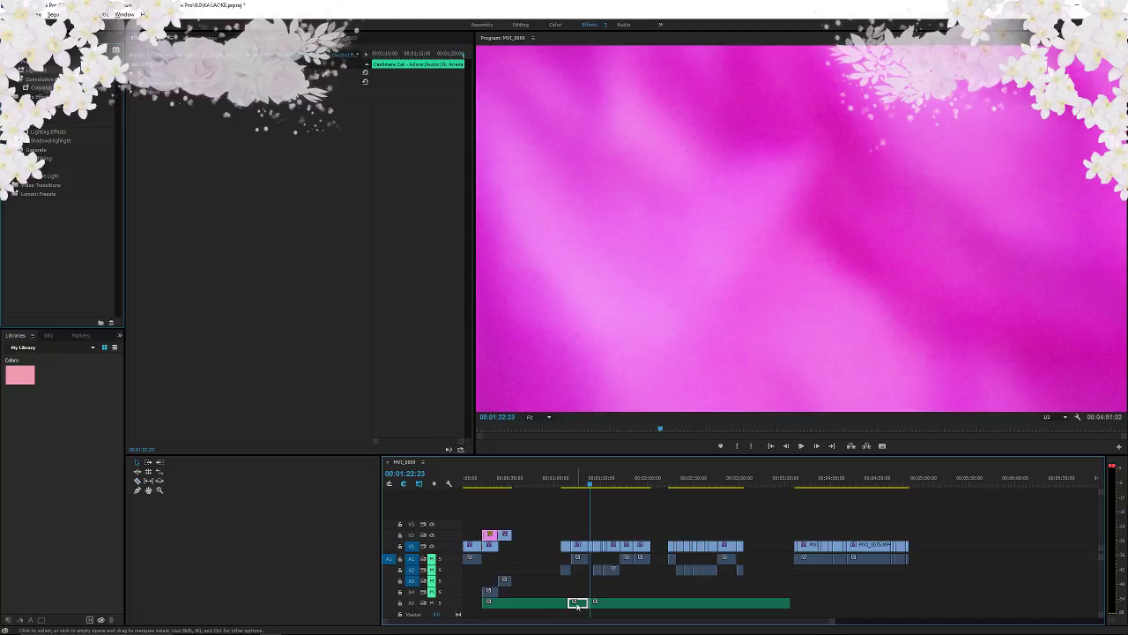
key("Delete")
left_click(553, 605)
key("Delete")
left_click_drag(607, 605, 470, 607)
- Play the intro from the start with the repositioned music, and split the music on A5 at the title clip's end
key("Home")
key("space")
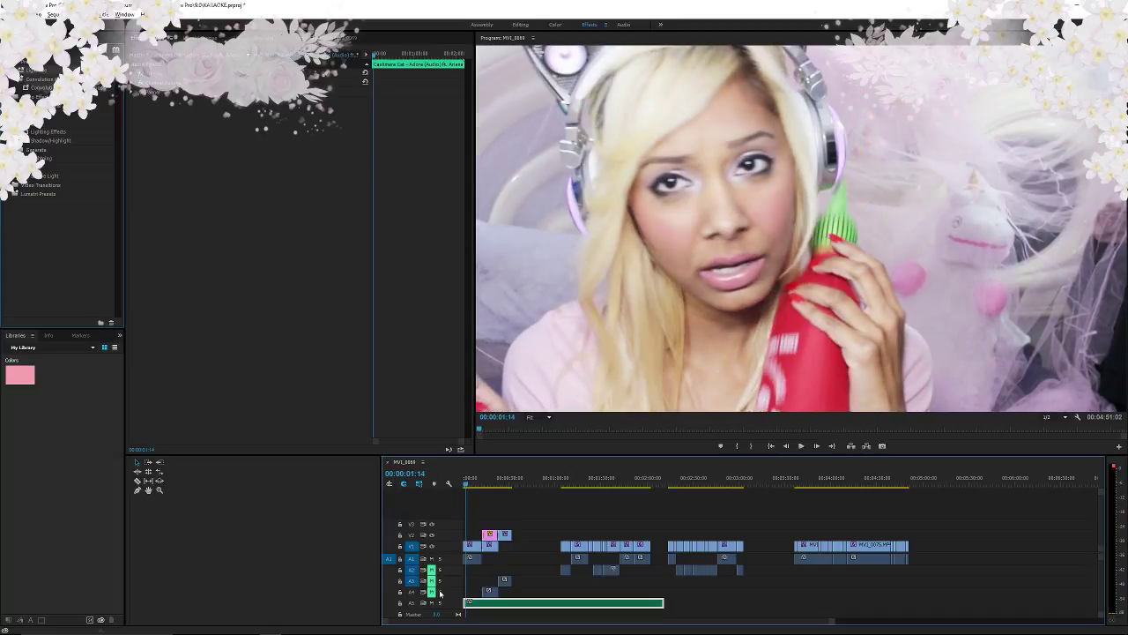
key("space")
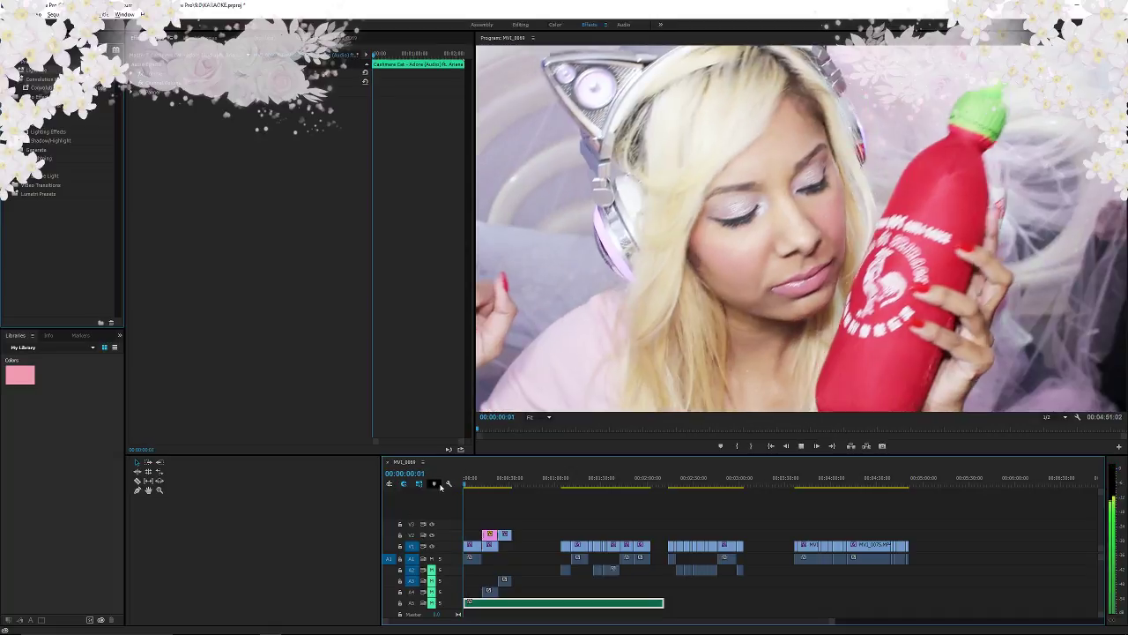
key("space")
key("Home")
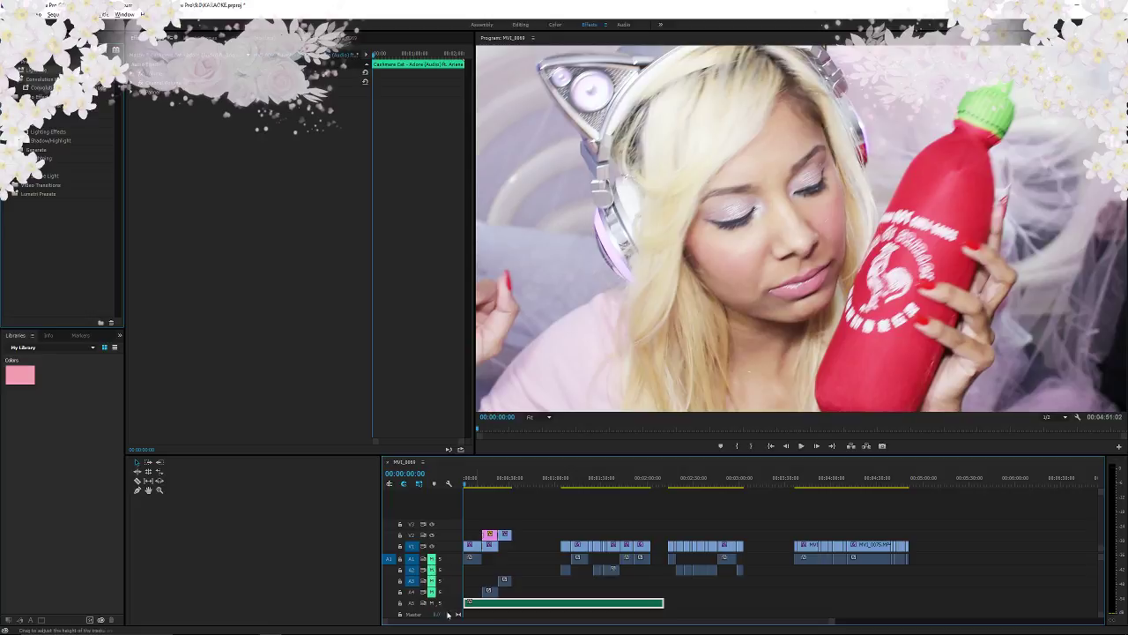
key("space")
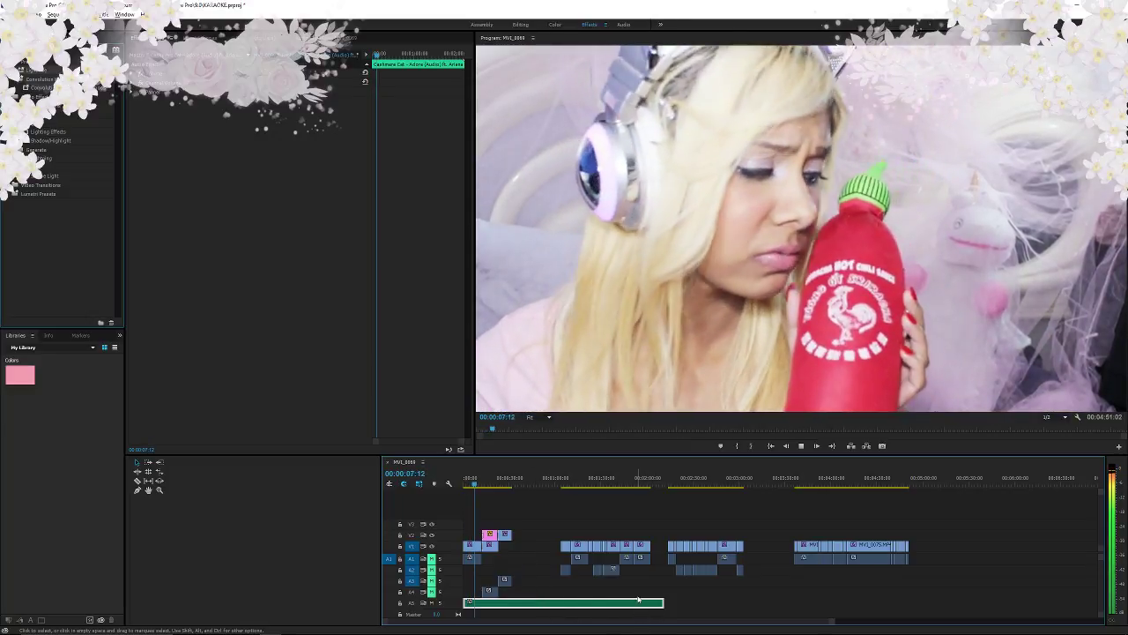
left_click(500, 602)
key("v")
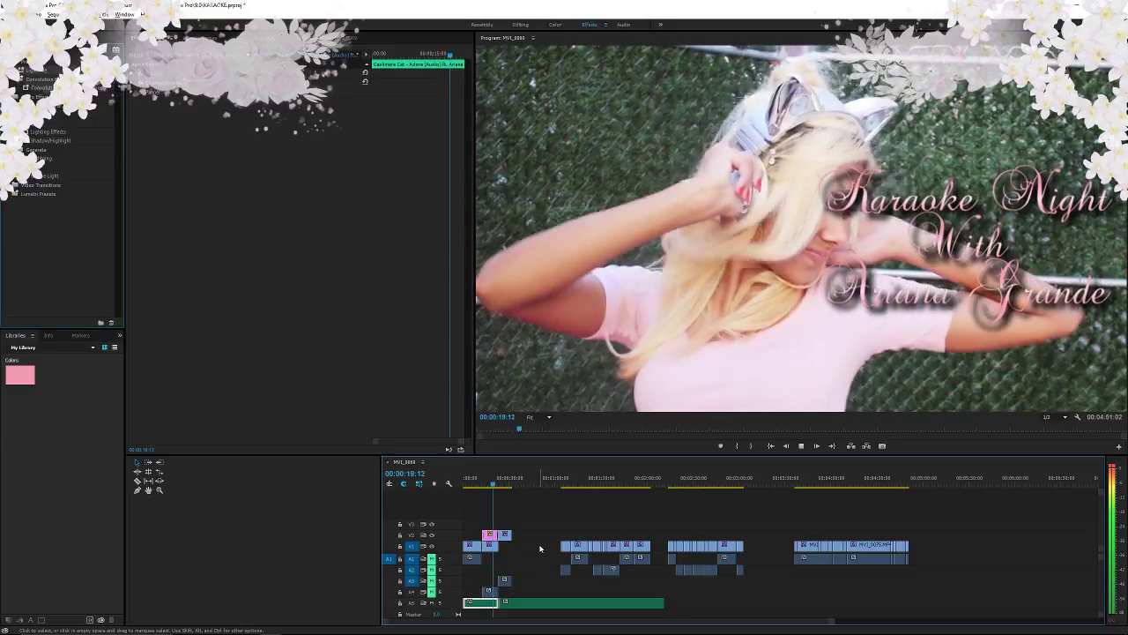
- Cut the title and the video clip beneath it at 00:00:16:12 and delete the parts before the cut
left_click(488, 483)
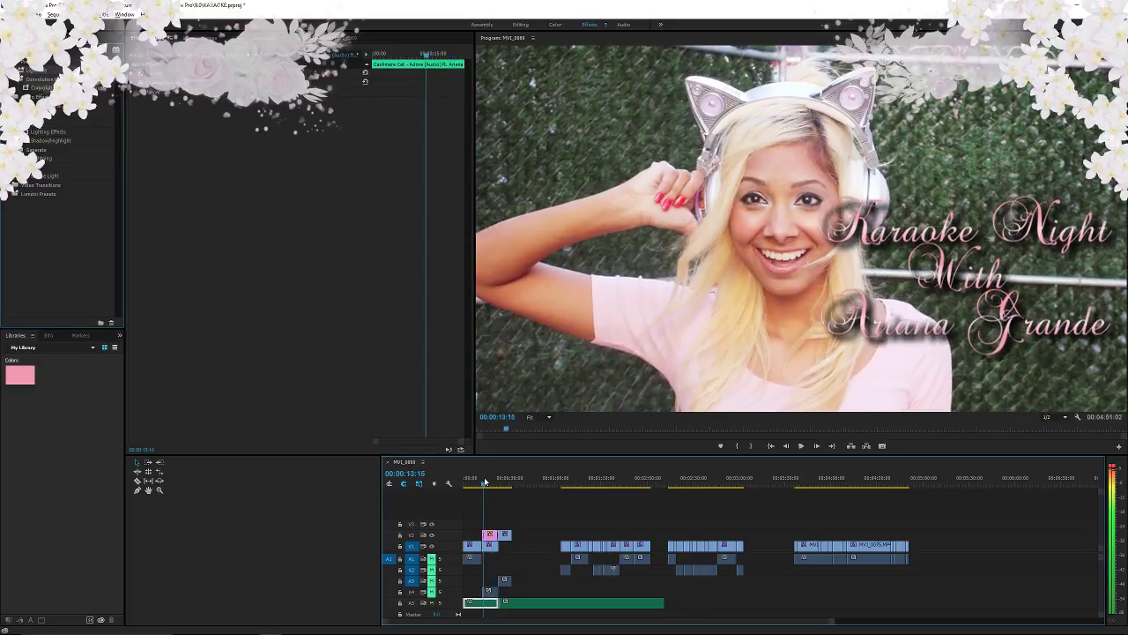
left_click_drag(489, 483, 490, 481)
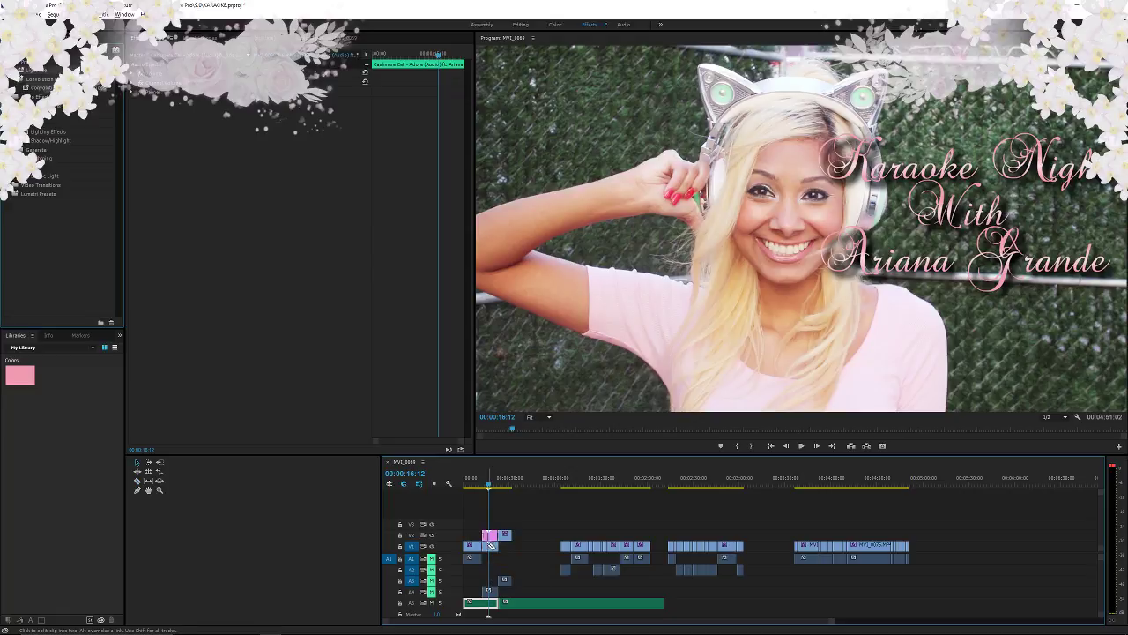
left_click(484, 537)
key("Delete")
left_click(486, 547)
key("Delete")
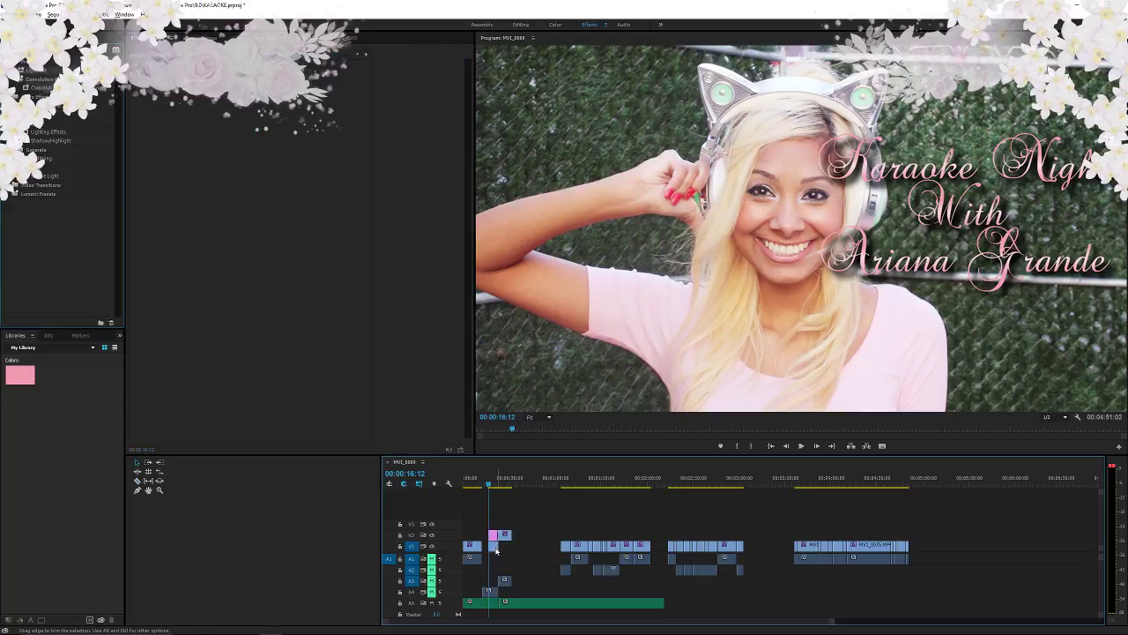
- Close the gap by moving the remaining video and title against the first clip's end, align them, and save the project
left_click(492, 547)
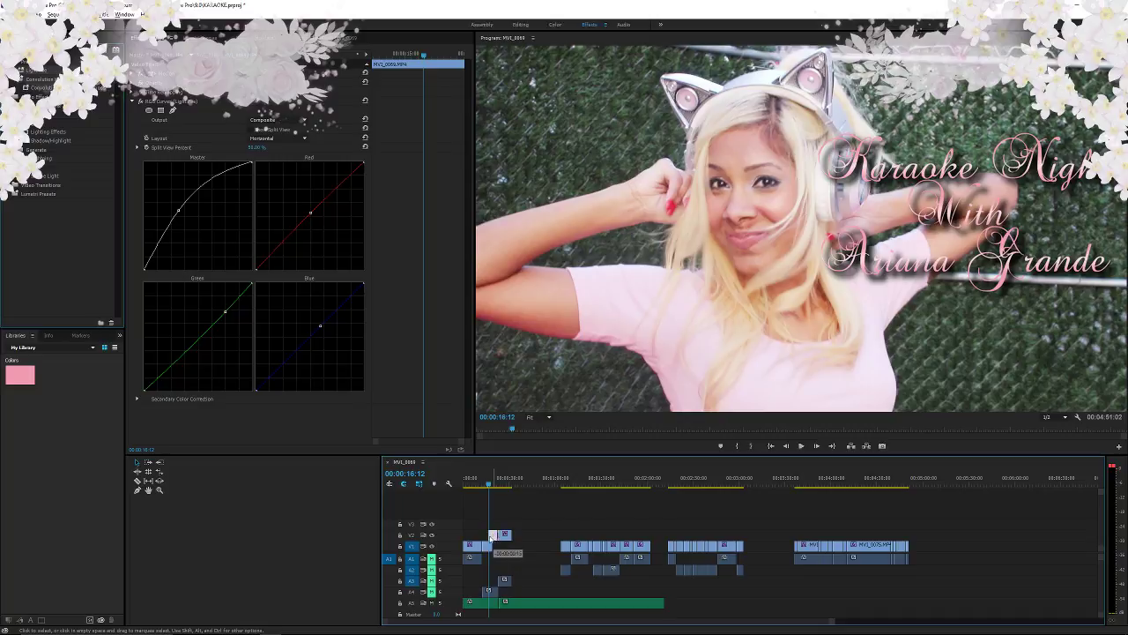
left_click(489, 535)
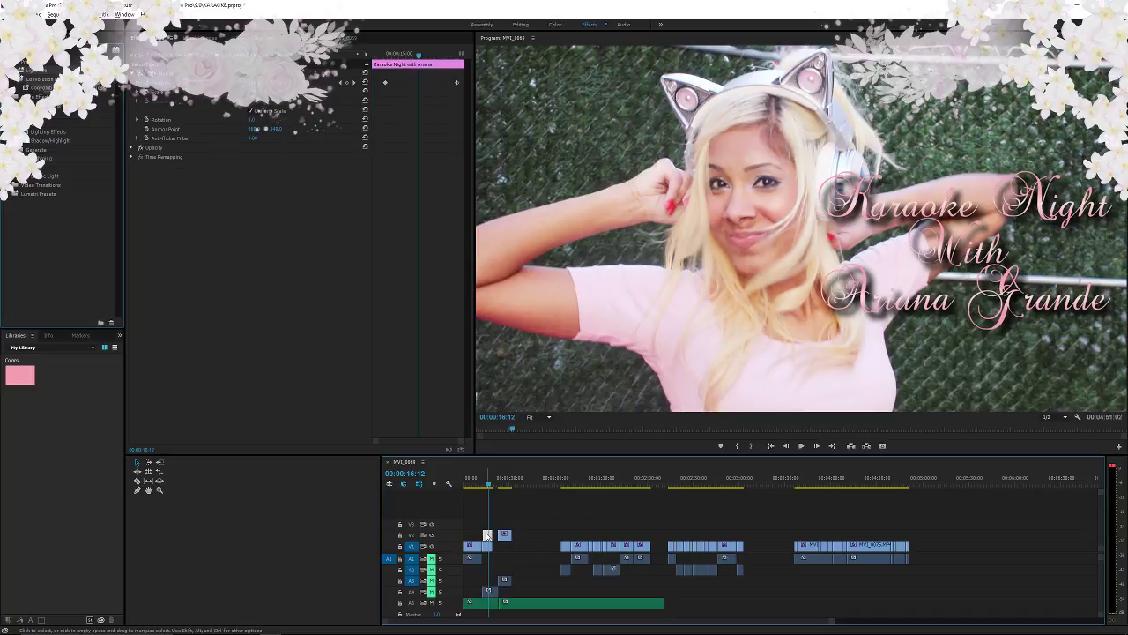
left_click_drag(488, 536, 486, 534)
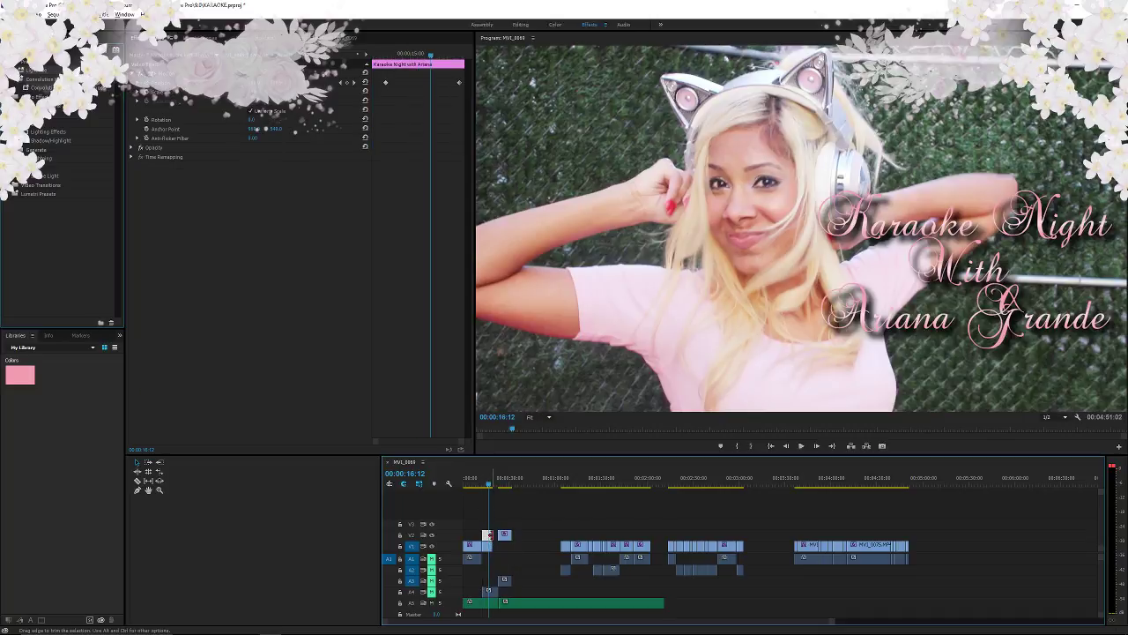
left_click(490, 534)
key("ctrl+s")
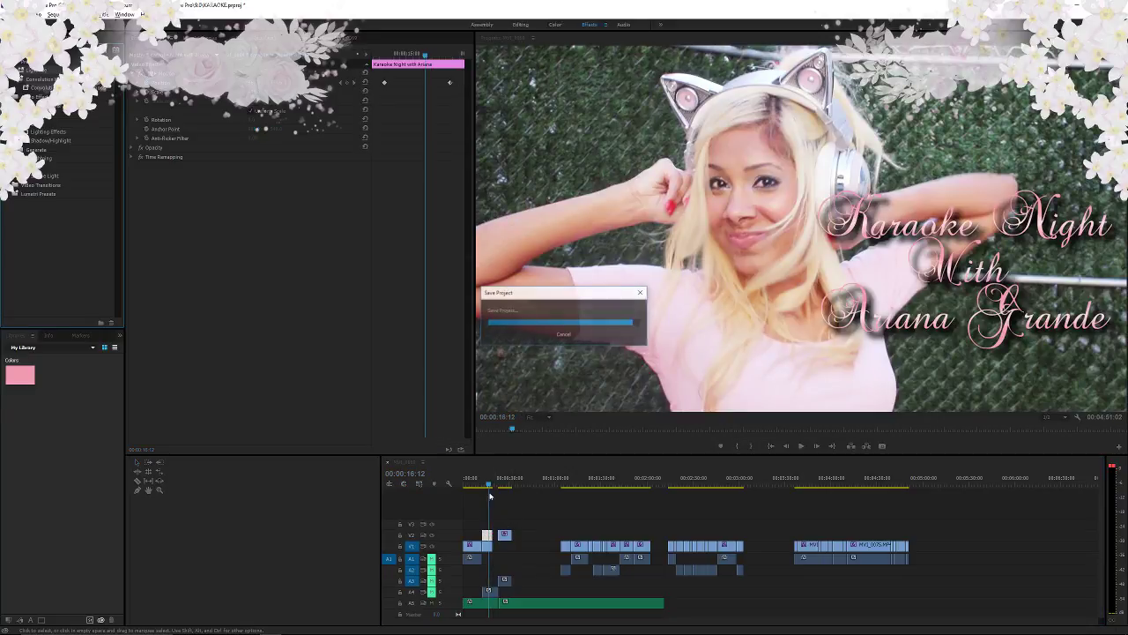
- Add a Cross Dissolve between the first two clips on V1 and lengthen the transition
left_click_drag(490, 484, 446, 484)
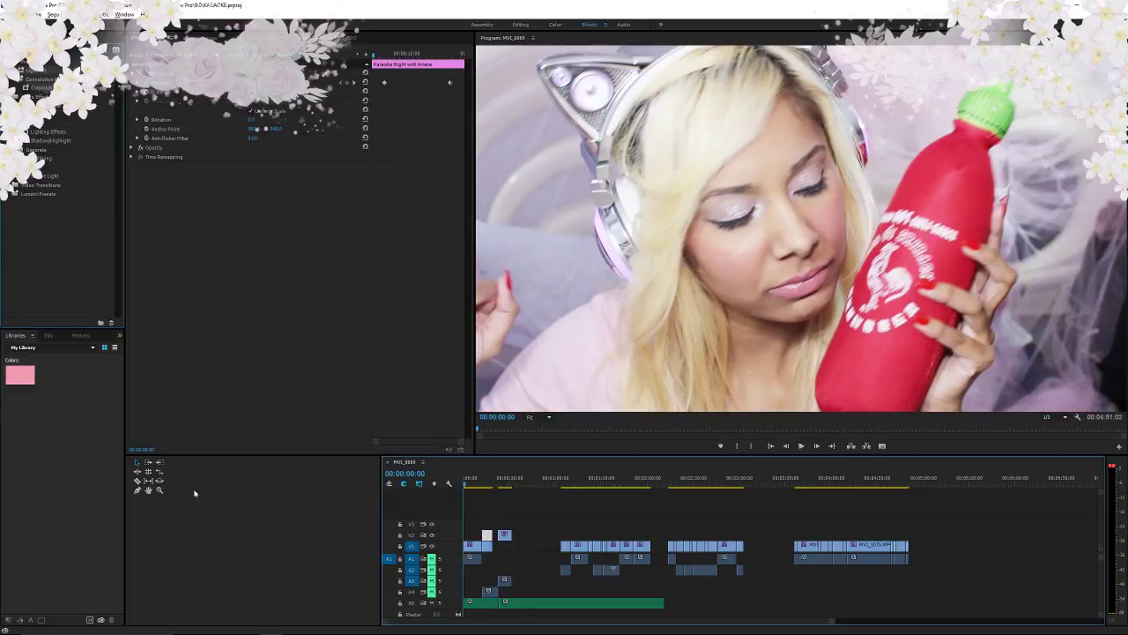
left_click(71, 50)
type("cross")
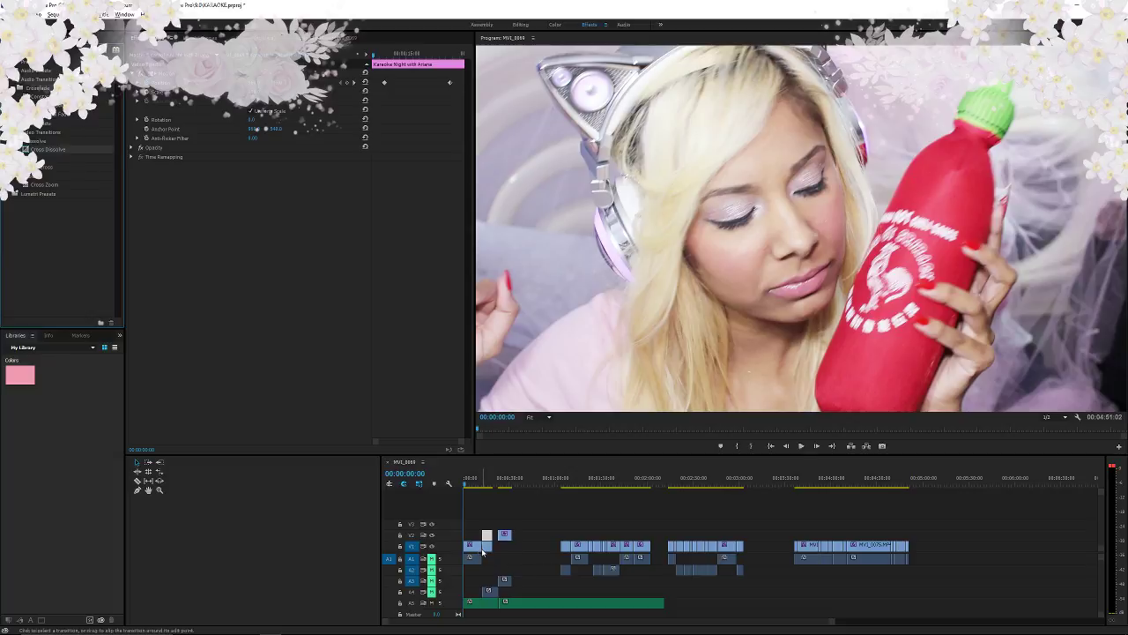
left_click_drag(831, 626, 686, 627)
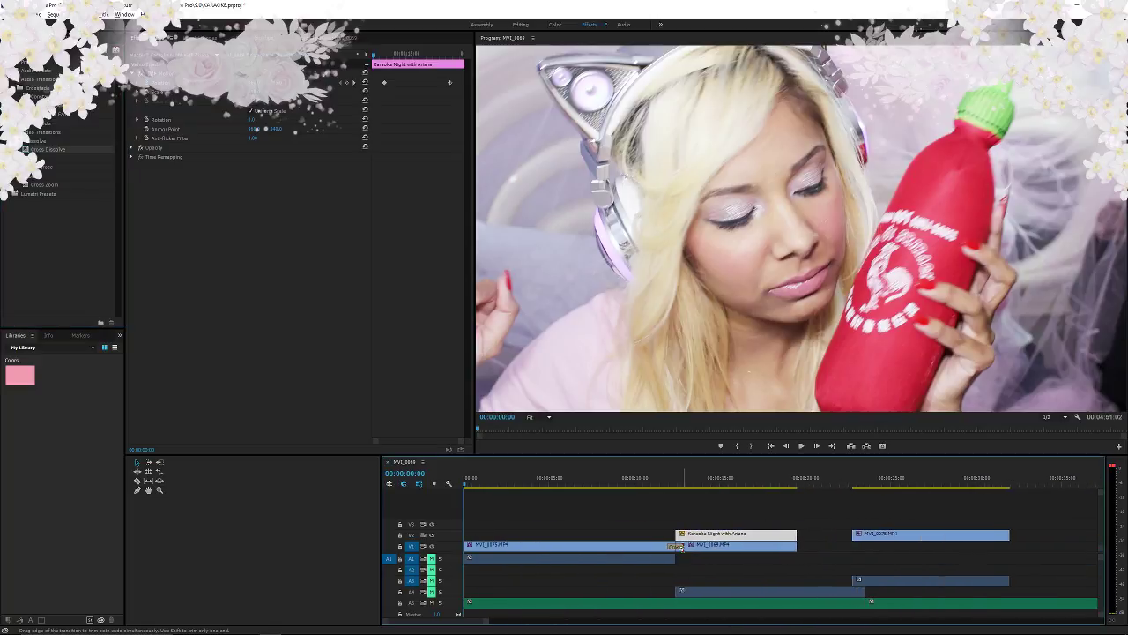
left_click_drag(706, 550, 706, 549)
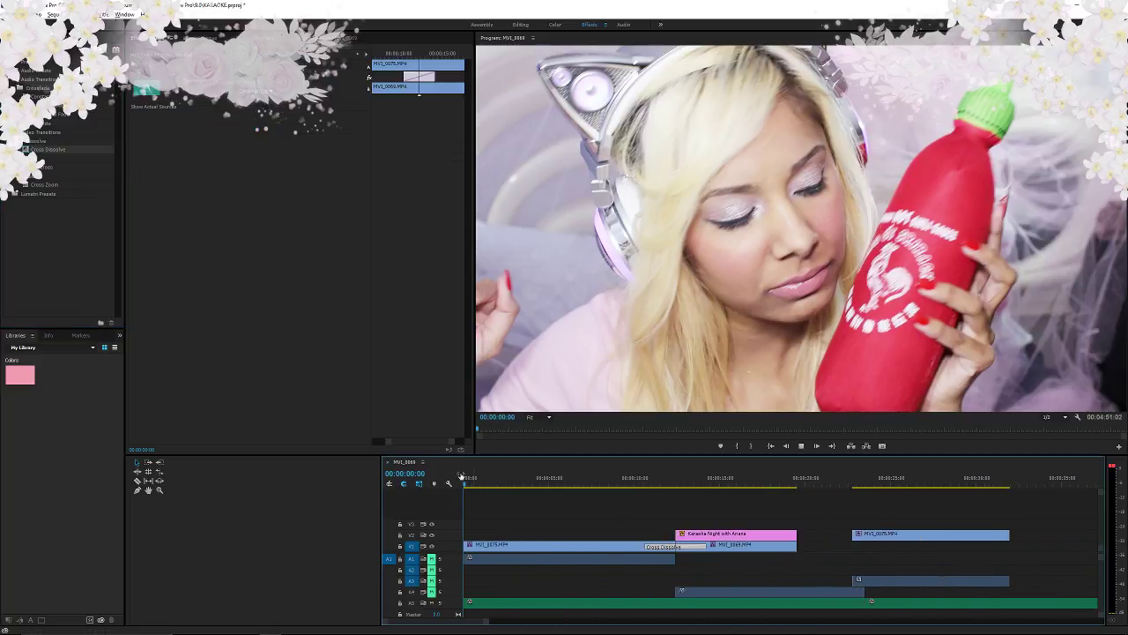
- Play the intro from the start through the title clip to check the dissolve against the music
key("space")
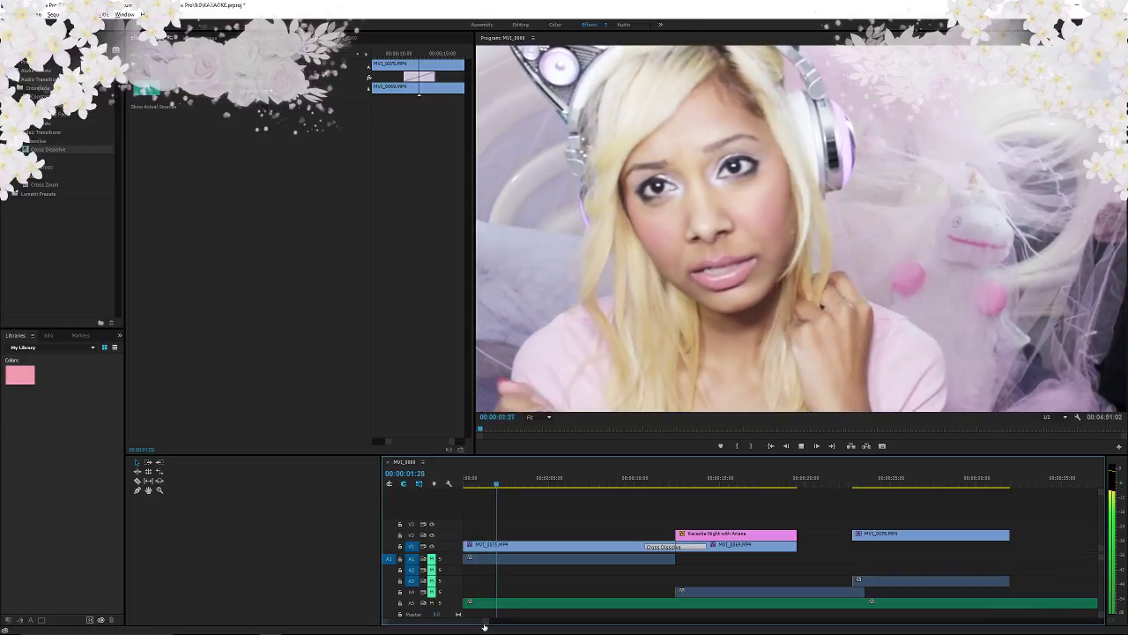
left_click_drag(484, 626, 660, 630)
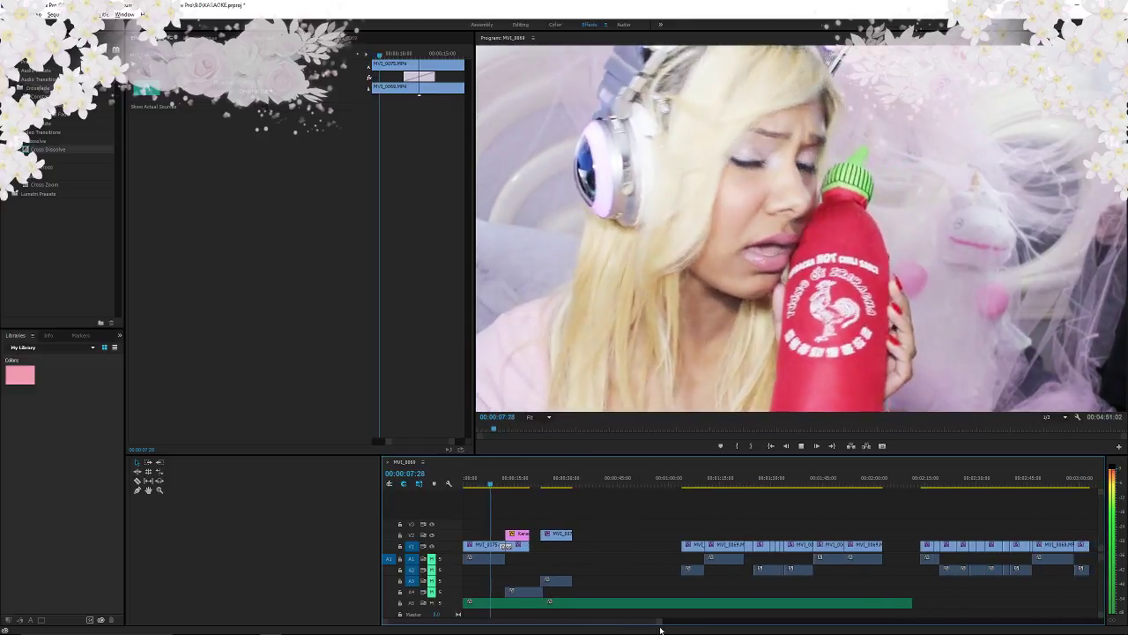
mouse_move(661, 634)
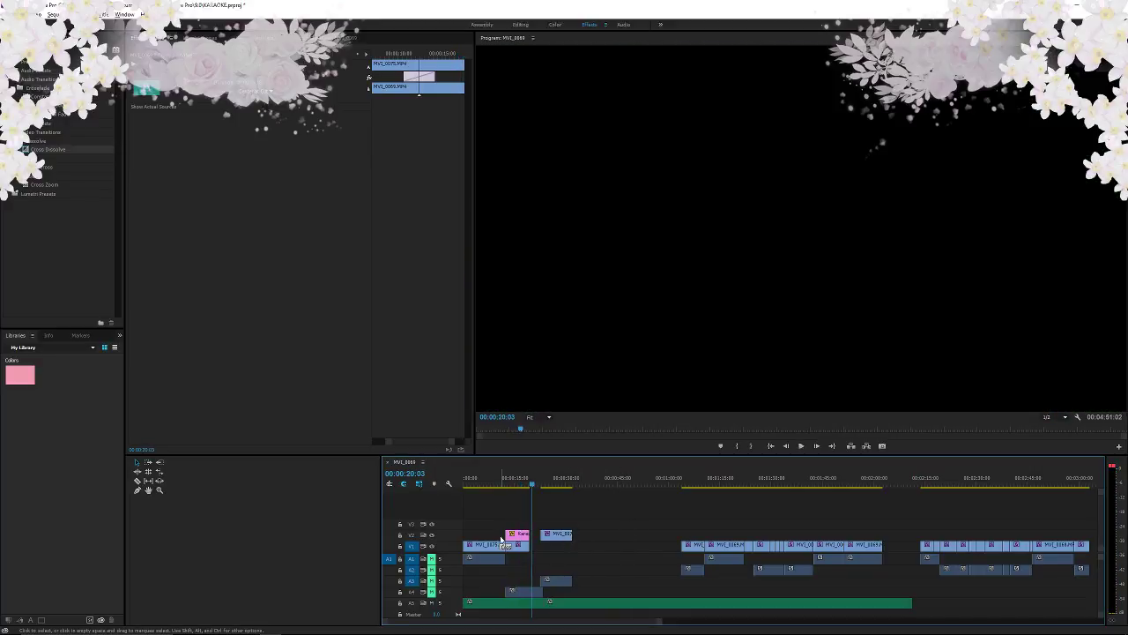
- Delete the title section's audio clip on track A4, save the project and return the playhead to the title
left_click(528, 592)
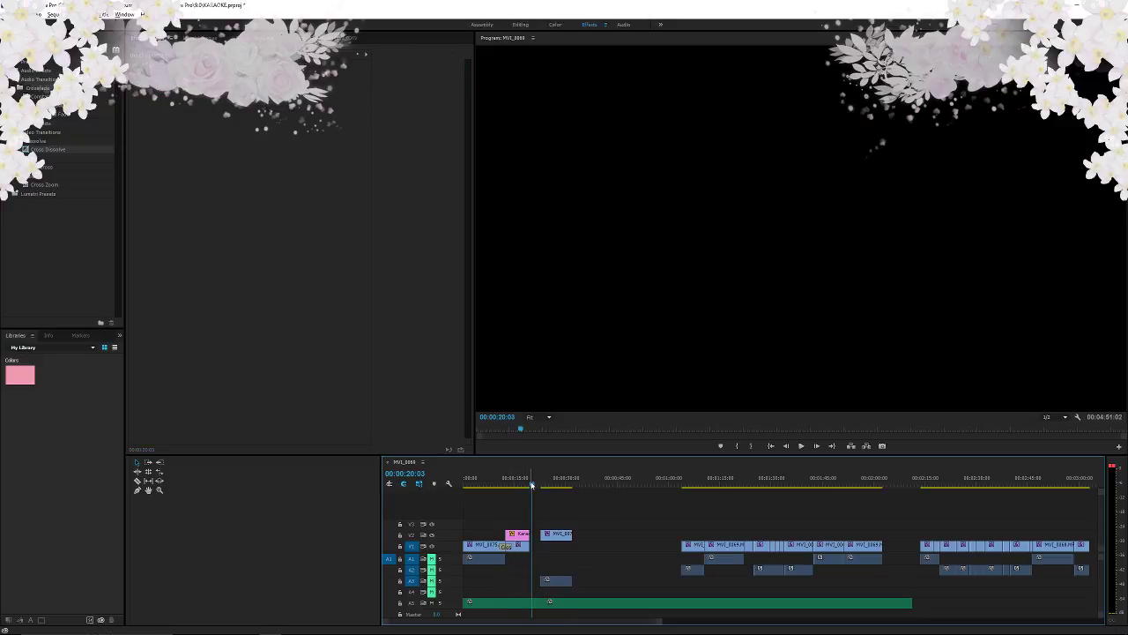
key("ctrl+s")
left_click_drag(533, 485, 514, 486)
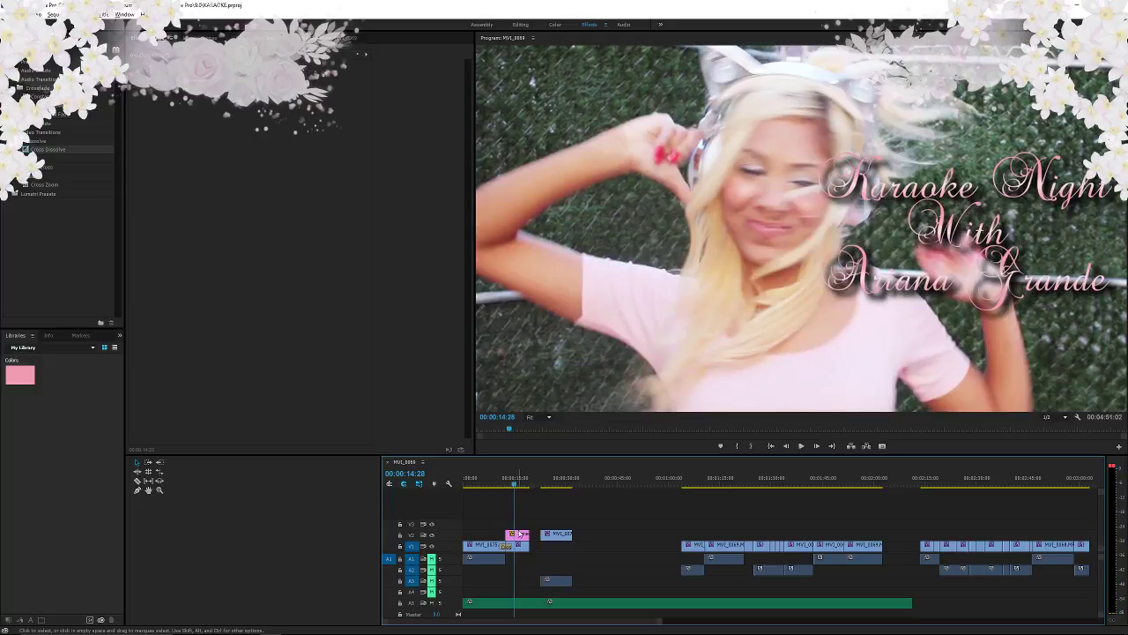
- Open the Karaoke Night title clip on V2 for editing and pause the music video playing in the browser
double_click(519, 534)
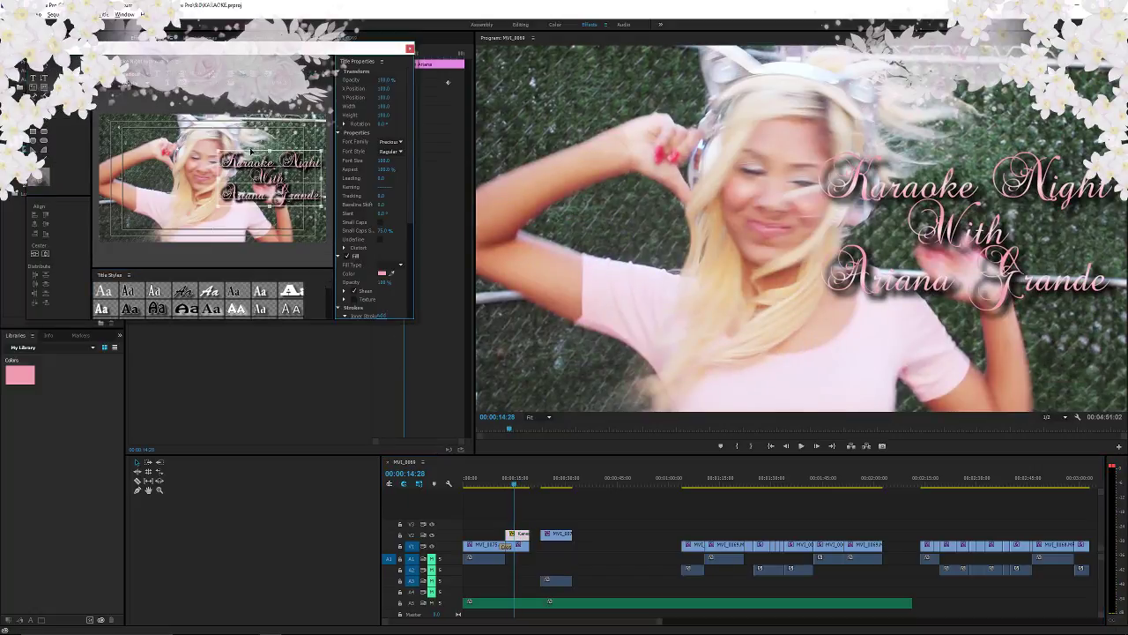
key("alt+Tab")
key("alt+Tab")
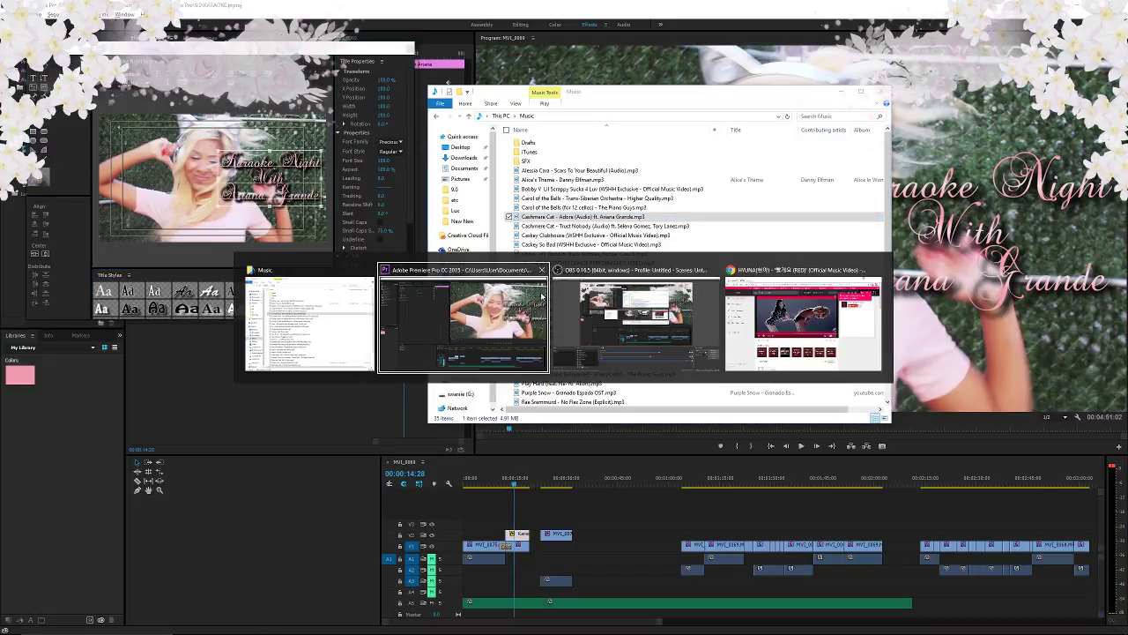
key("alt+Tab")
left_click(851, 345)
left_click(310, 424)
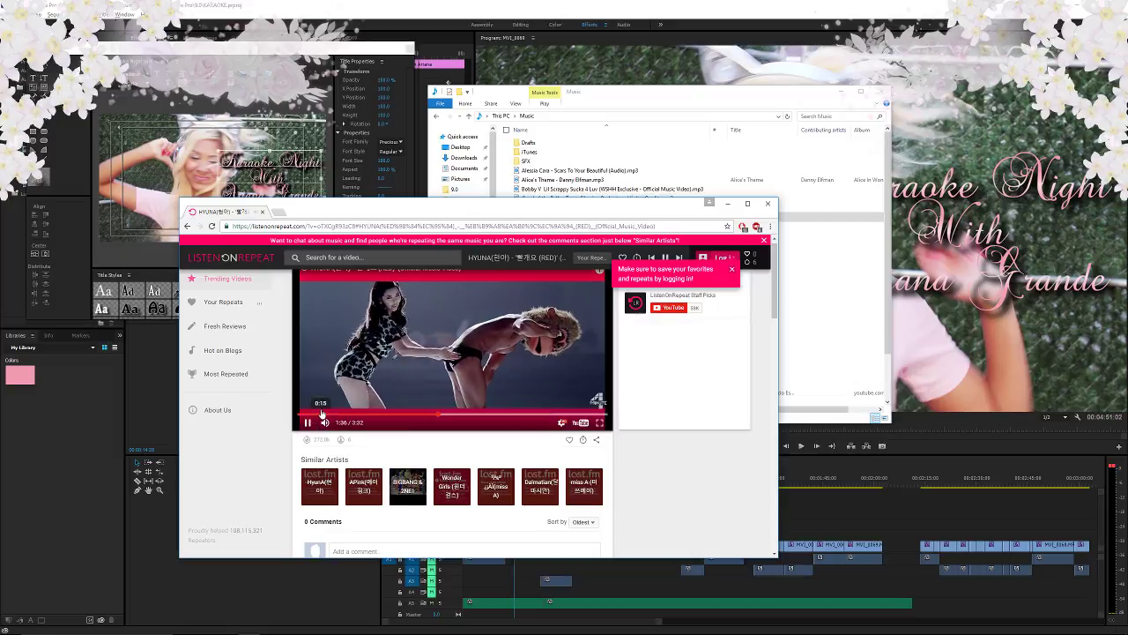
left_click(153, 401)
- Select all of the title's text and try the Rage Italic and Rockwell fonts on it
double_click(270, 178)
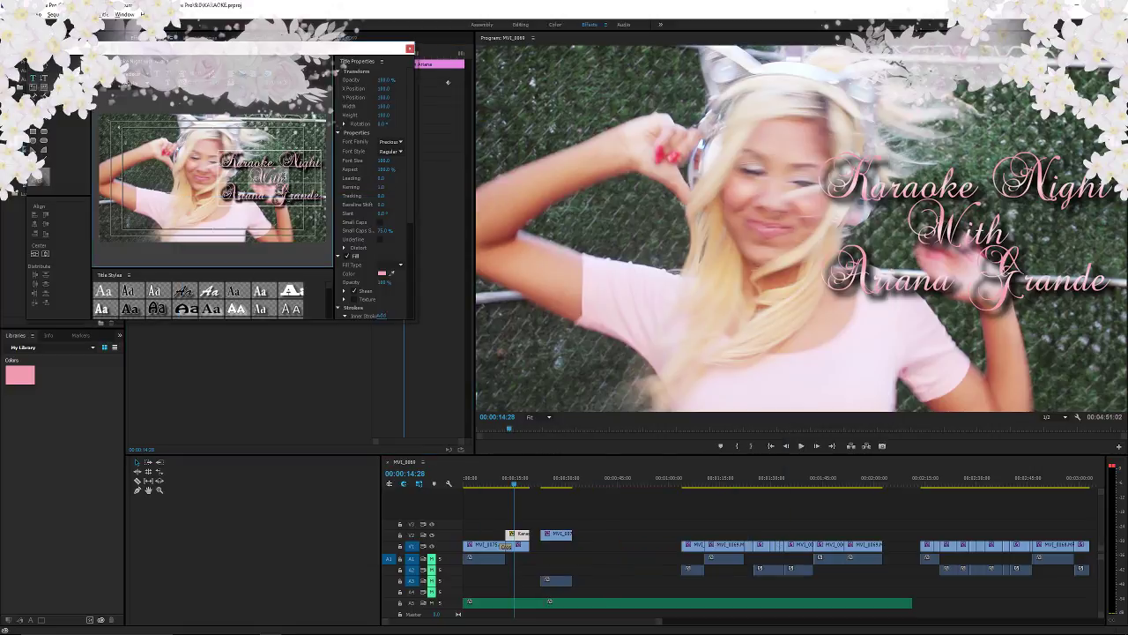
key("ctrl+a")
left_click(150, 75)
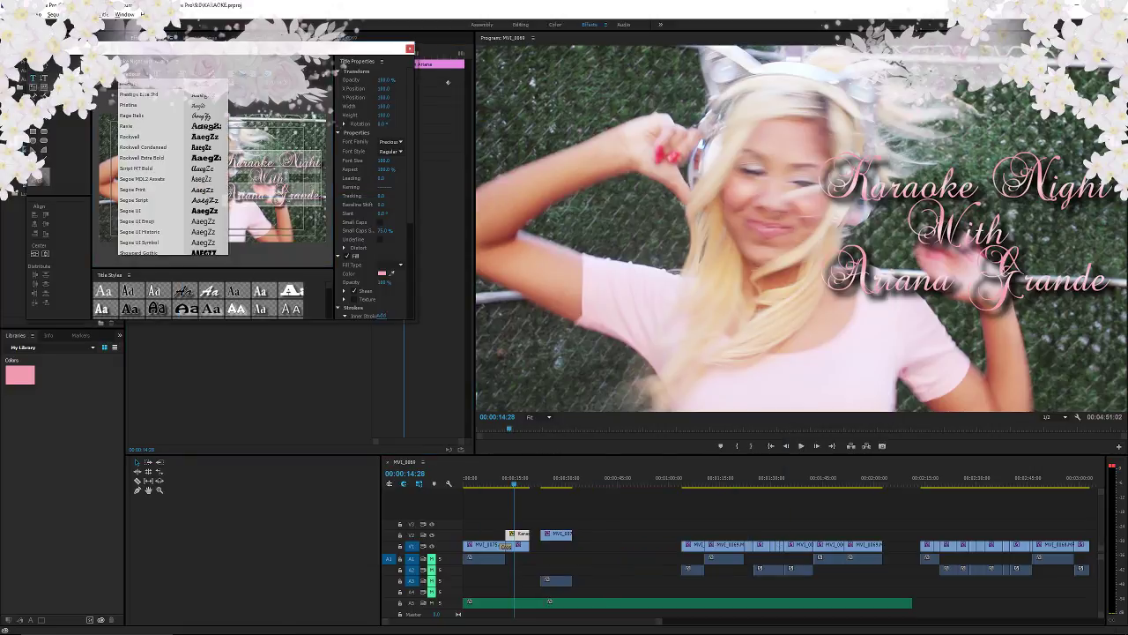
left_click(160, 116)
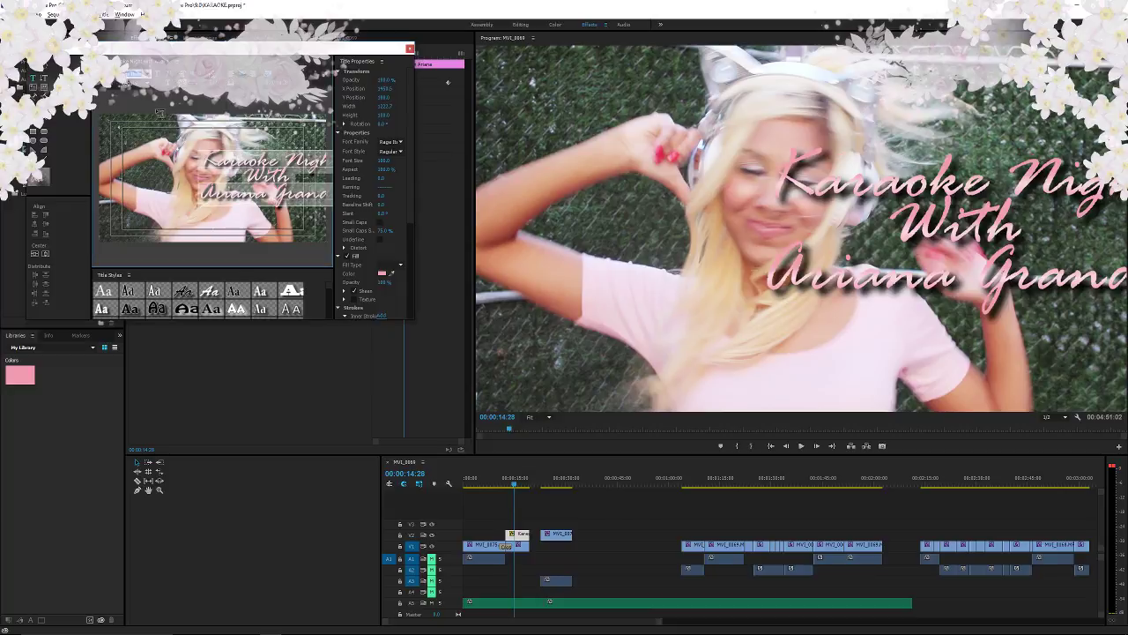
left_click(150, 62)
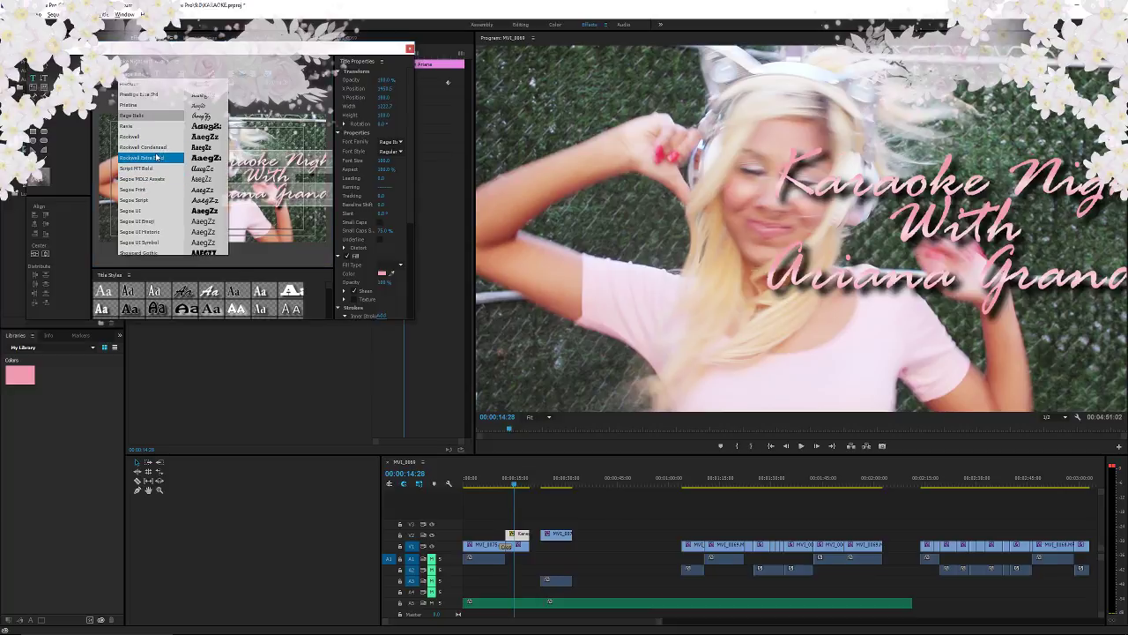
left_click(155, 139)
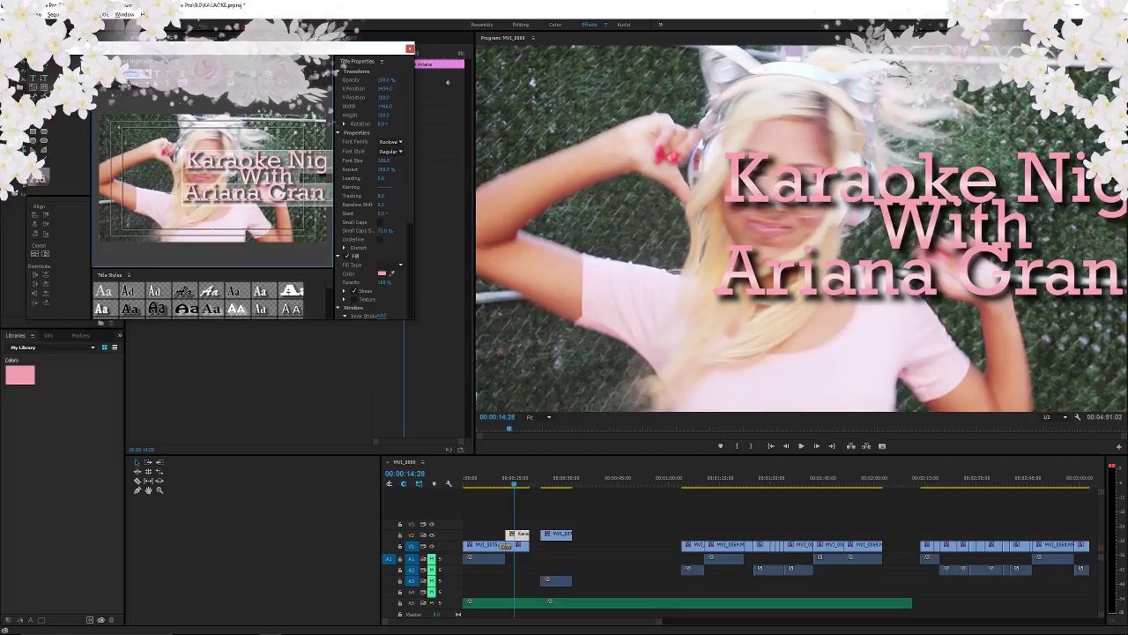
- Preview the fonts further down the list on the title text, choose Walking Stones Personal Use, and close the title editor
left_click(150, 62)
key("Down")
key("Down")
key("Down")
key("Down")
key("Down")
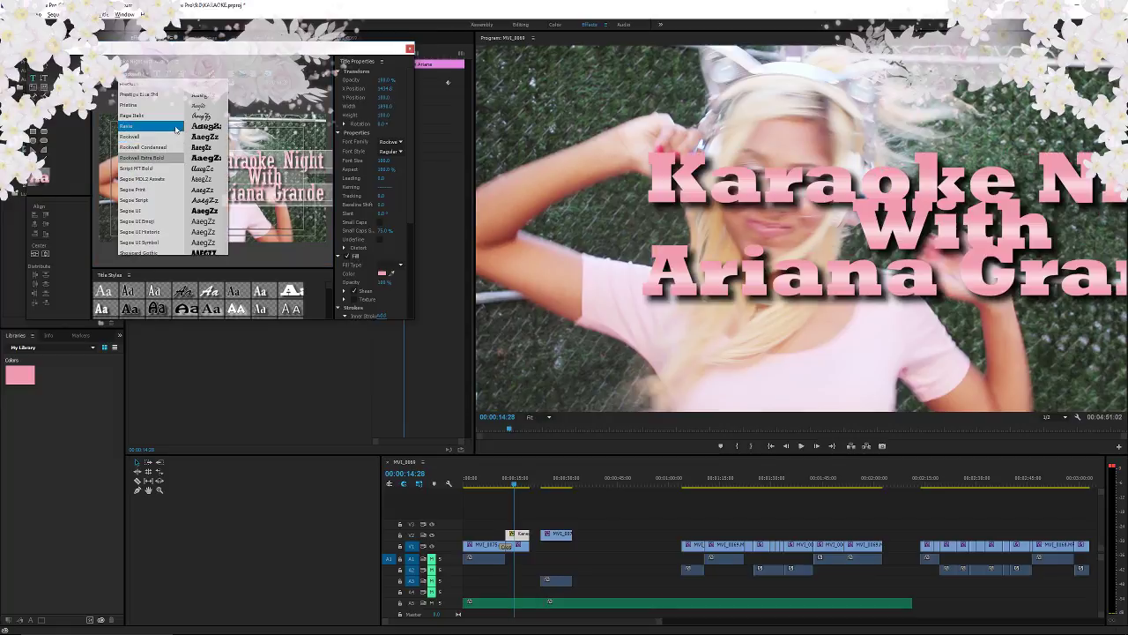
key("Down")
key("Down")
key("Down")
key("Down")
key("Down")
key("Down")
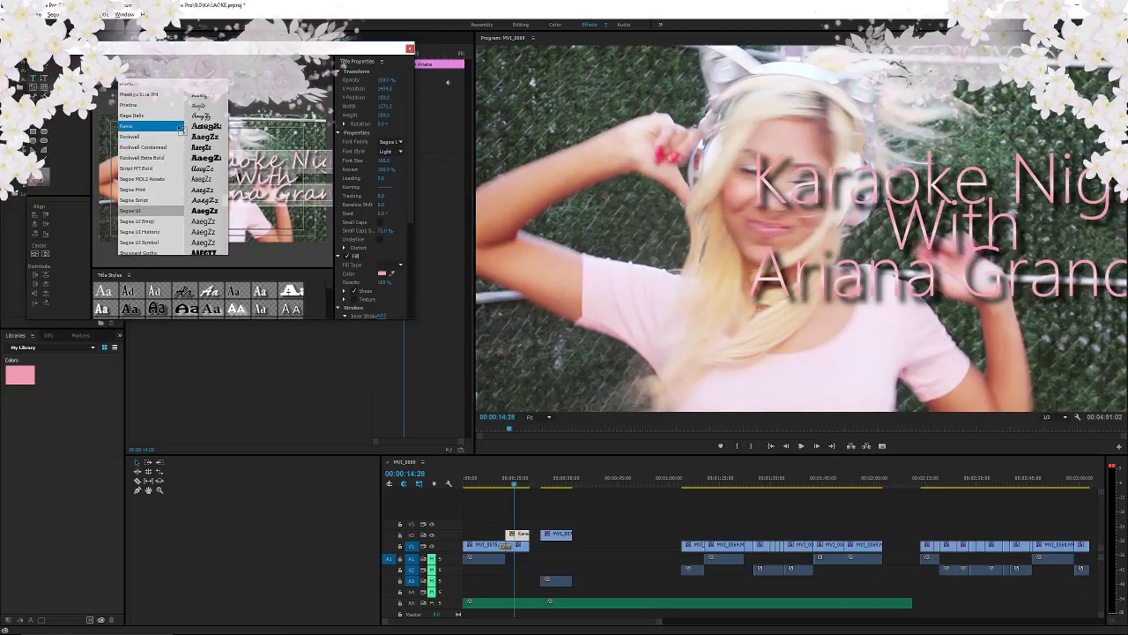
key("Down")
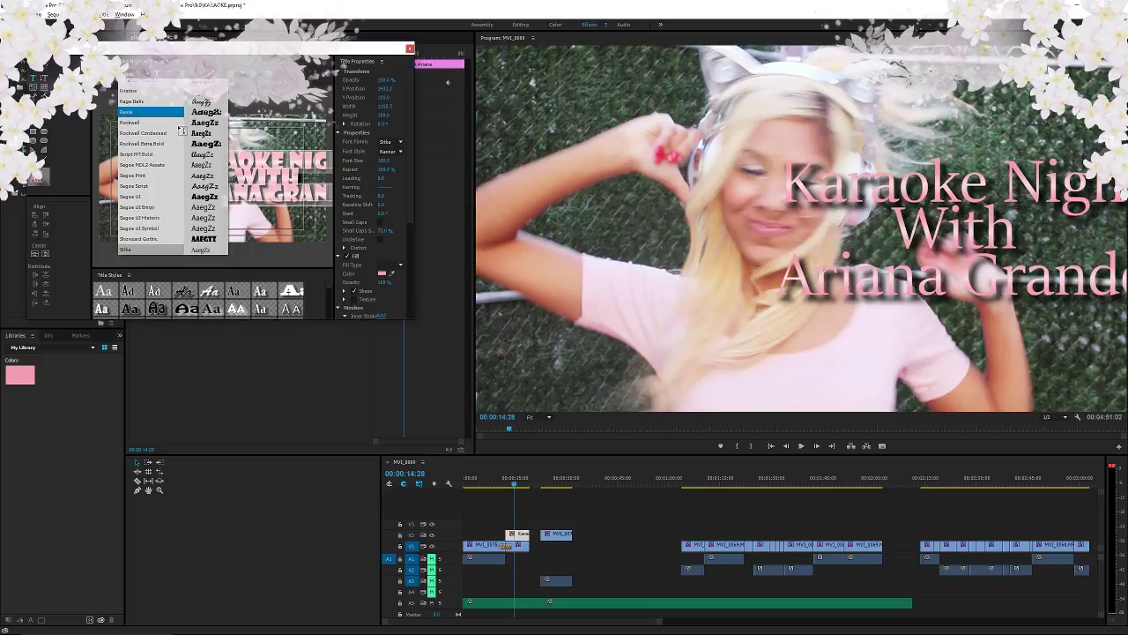
key("Down")
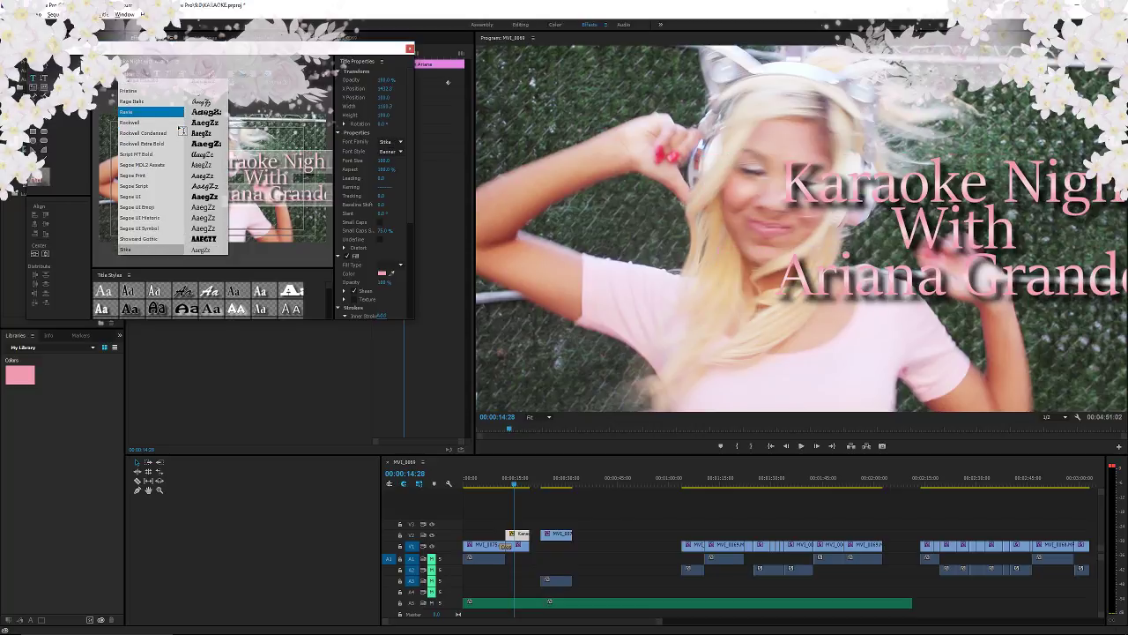
key("Down")
key("Down")
key("Down")
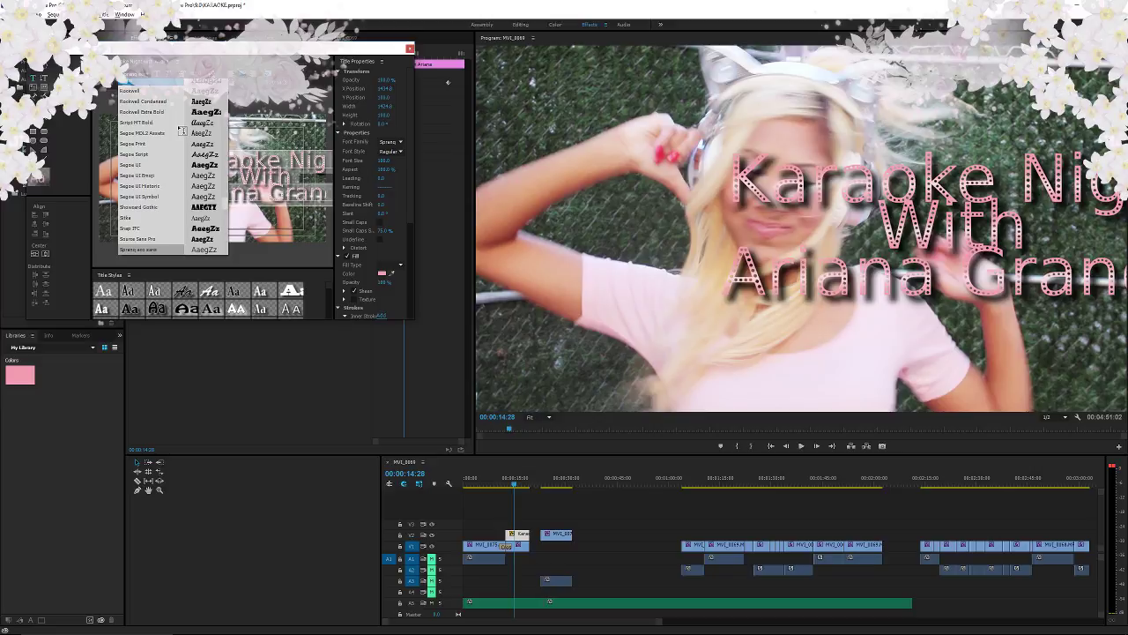
key("Down")
key("Down")
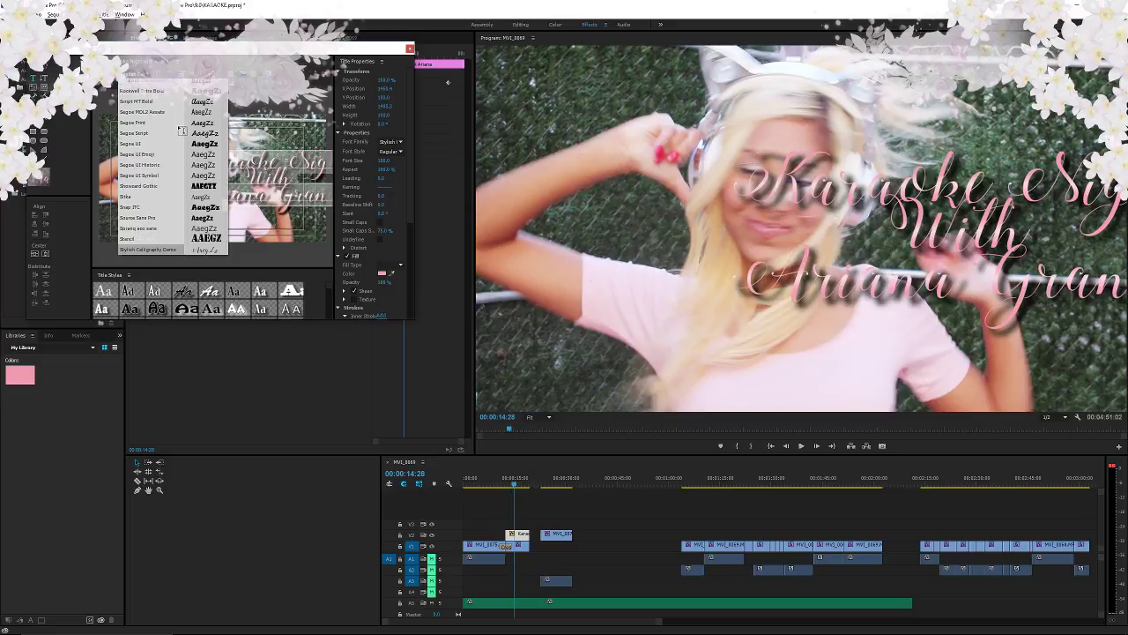
key("Down")
key("Down")
key("Down")
key("Down")
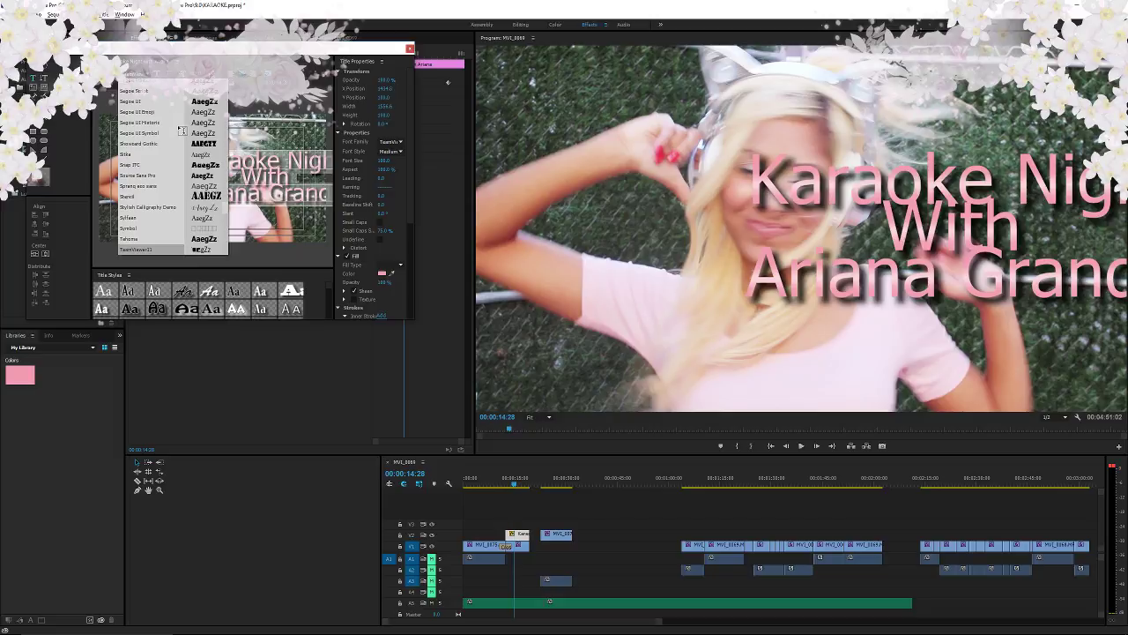
key("Down")
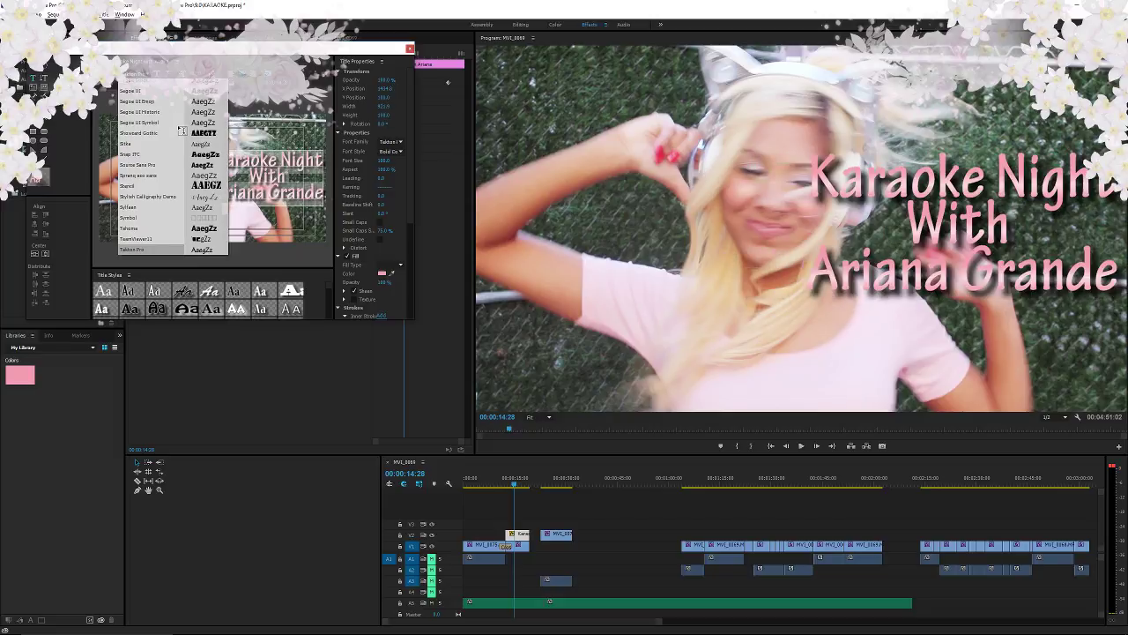
key("Down")
key("Down")
key("Down")
key("Down")
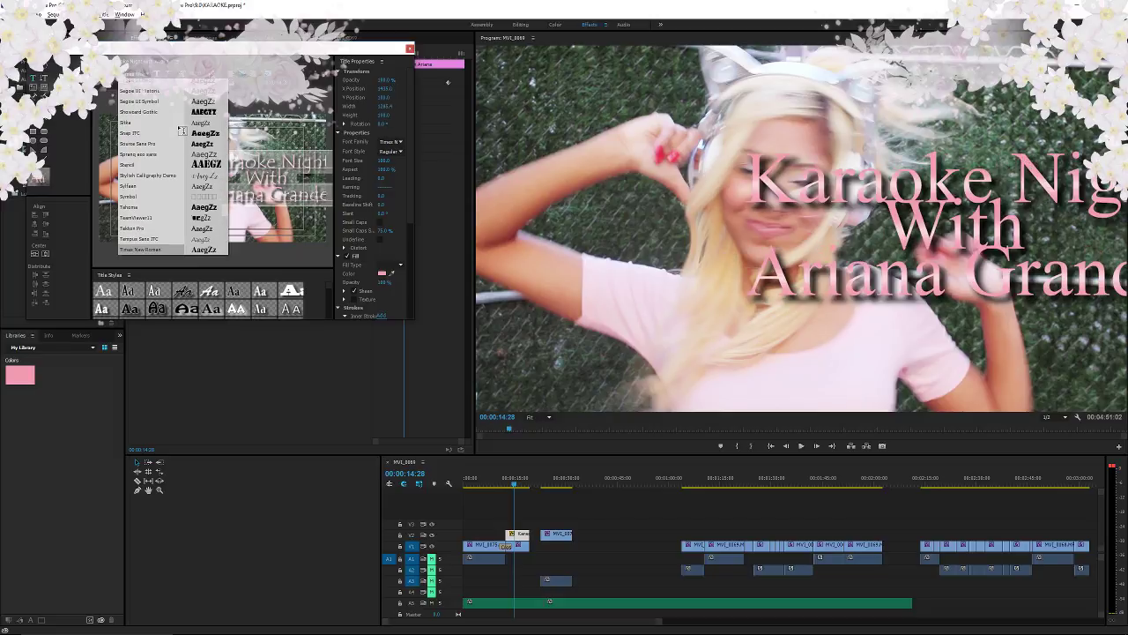
key("Down")
key("Down")
key("Down")
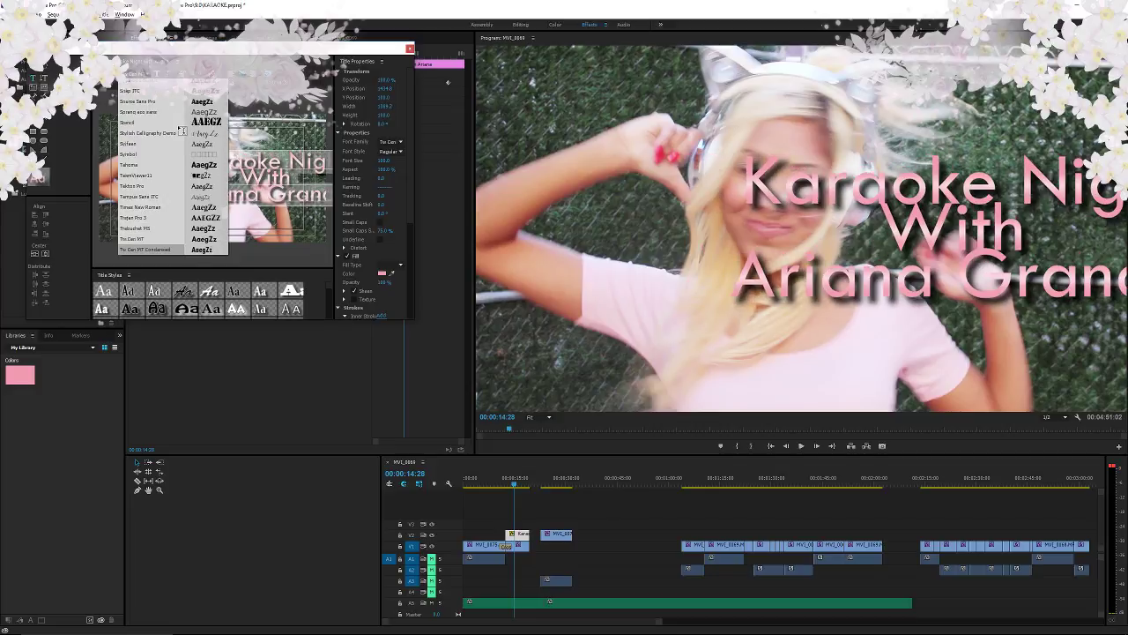
key("Down")
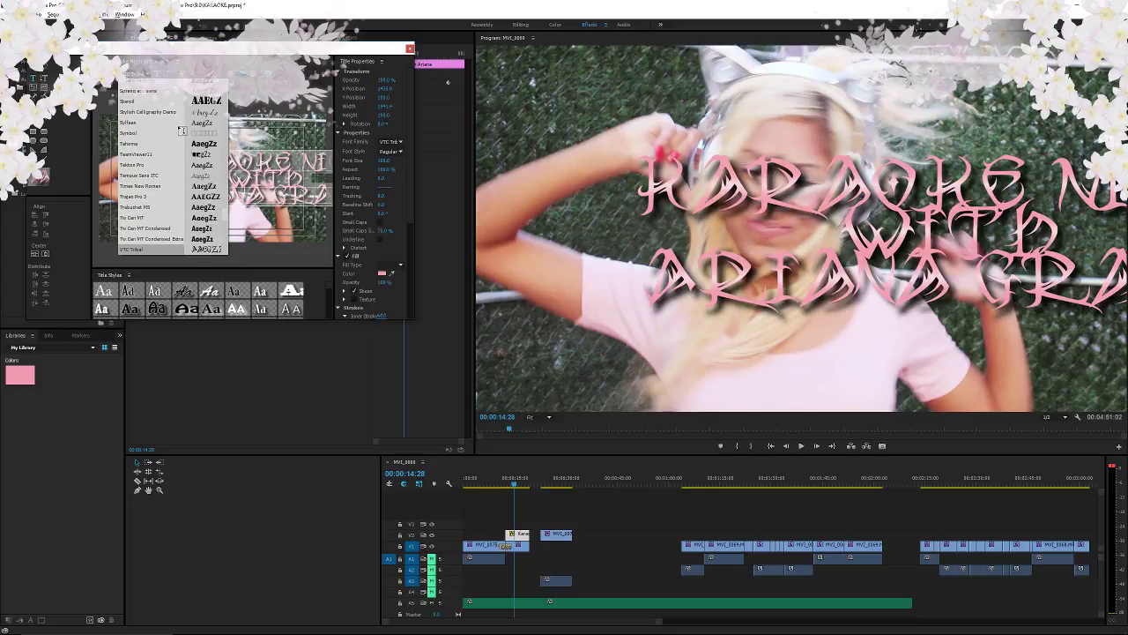
key("Down")
key("Down")
key("Down")
key("Down")
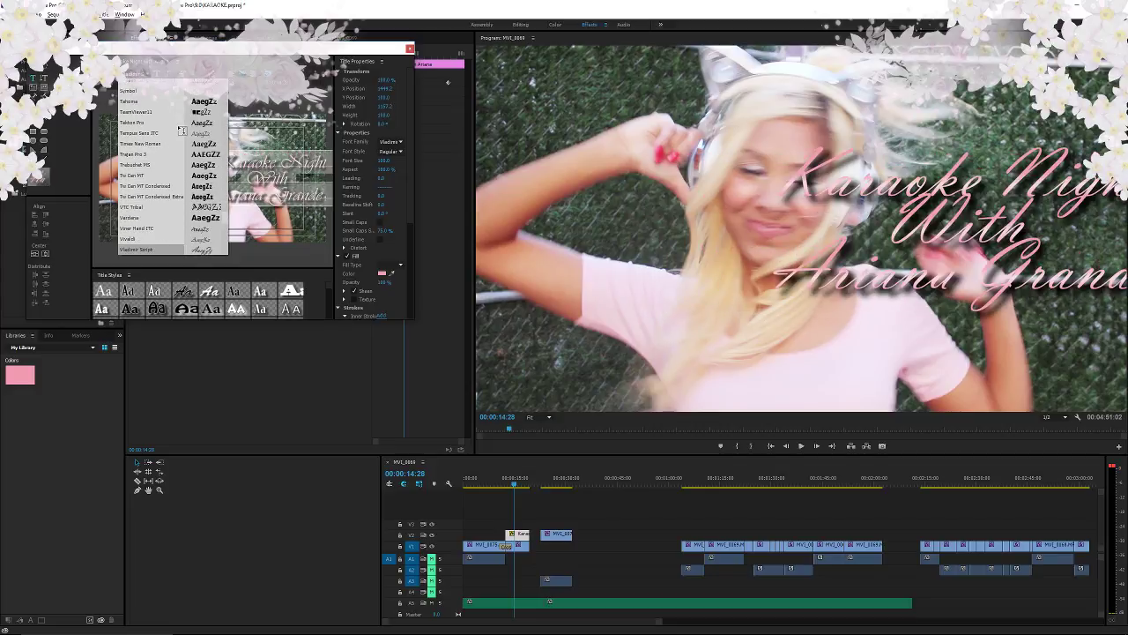
key("Down")
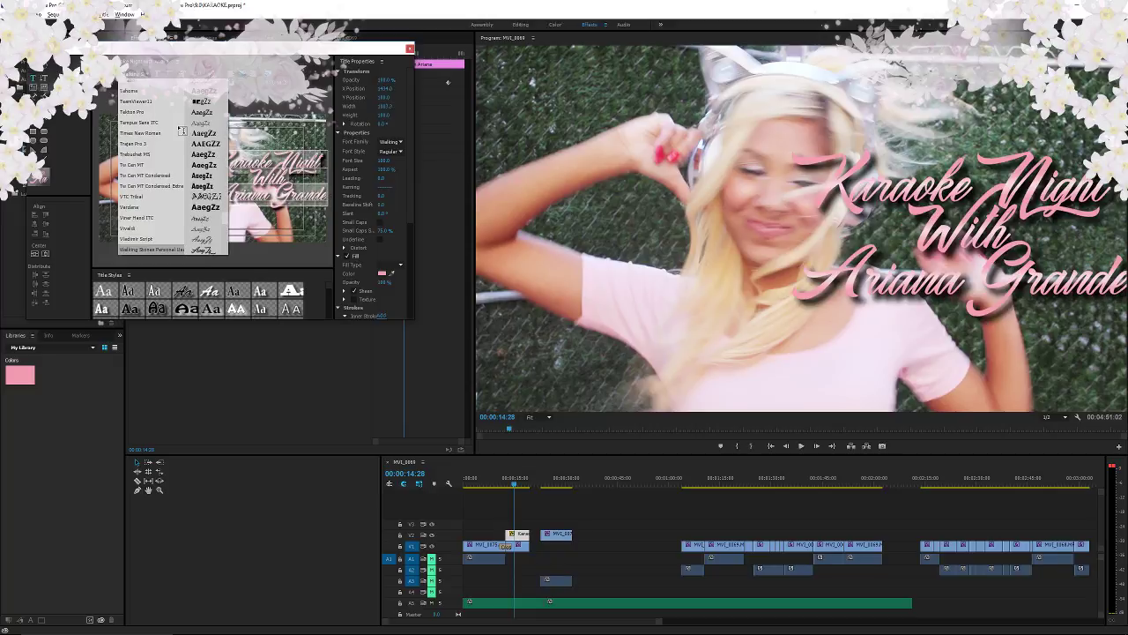
key("Return")
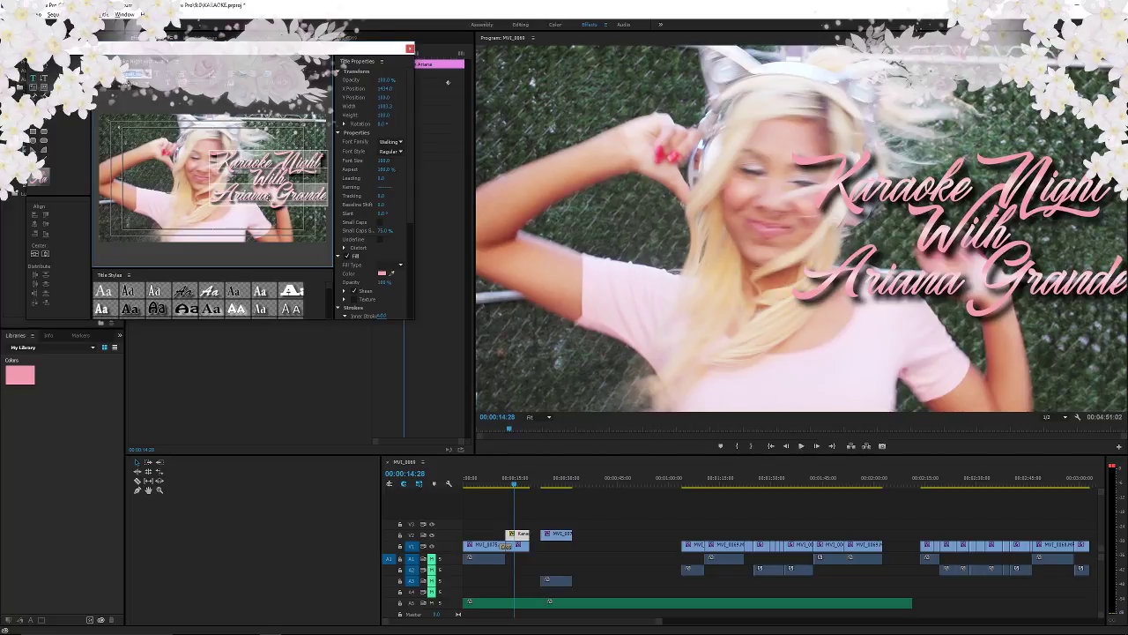
left_click(271, 192)
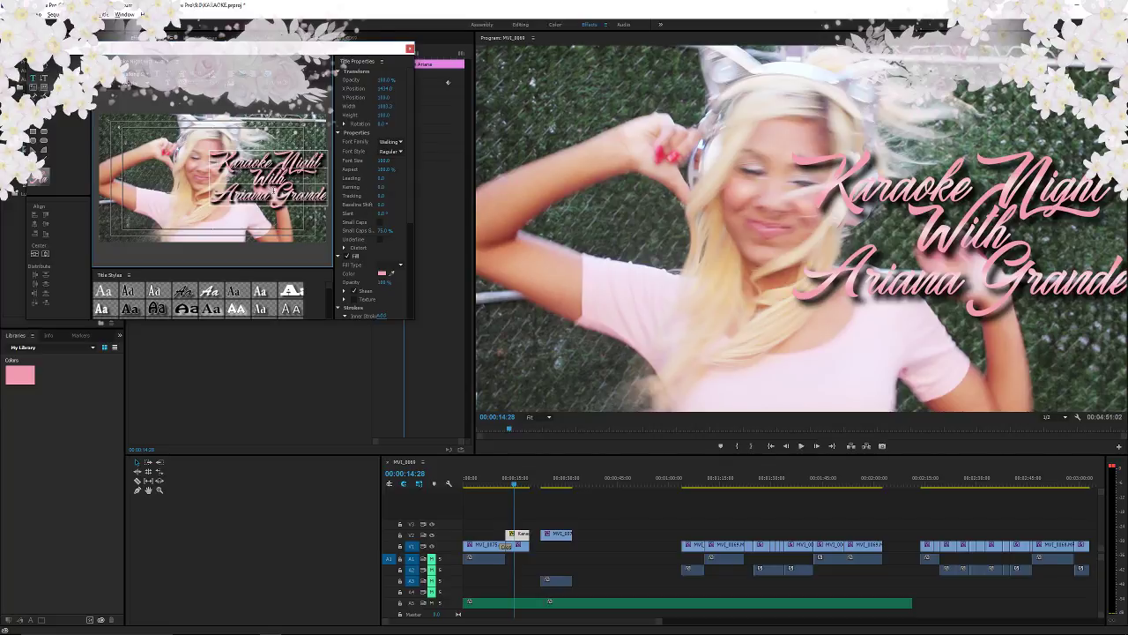
left_click(410, 49)
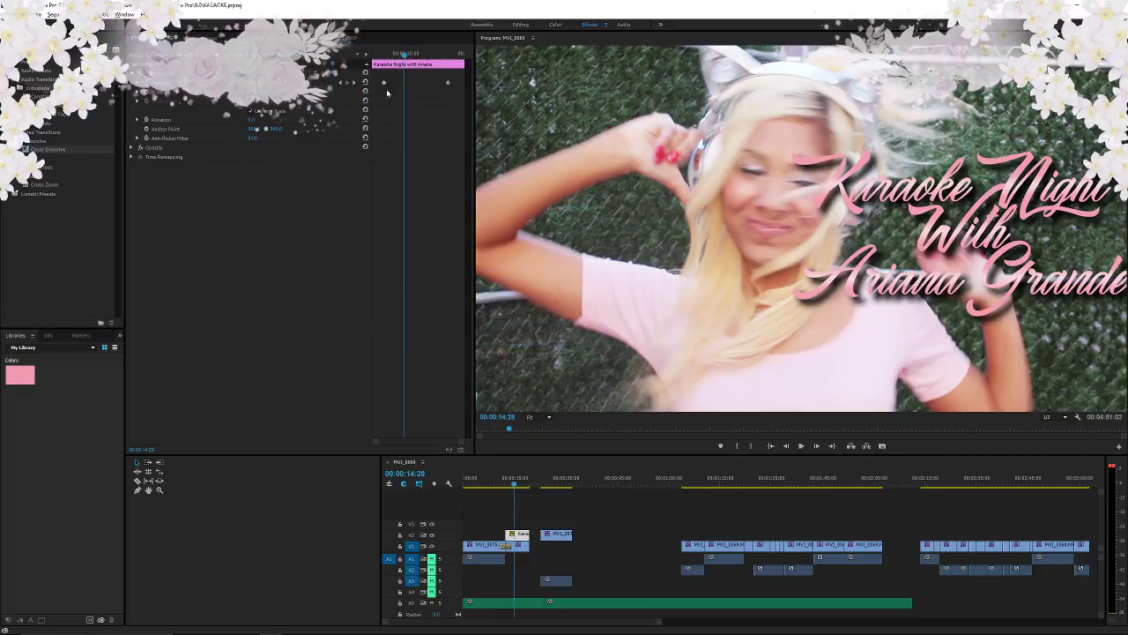
- Replace the title's position keyframes with one at the title's start, placed lower in the frame, and scale the title down slightly
left_click(405, 104)
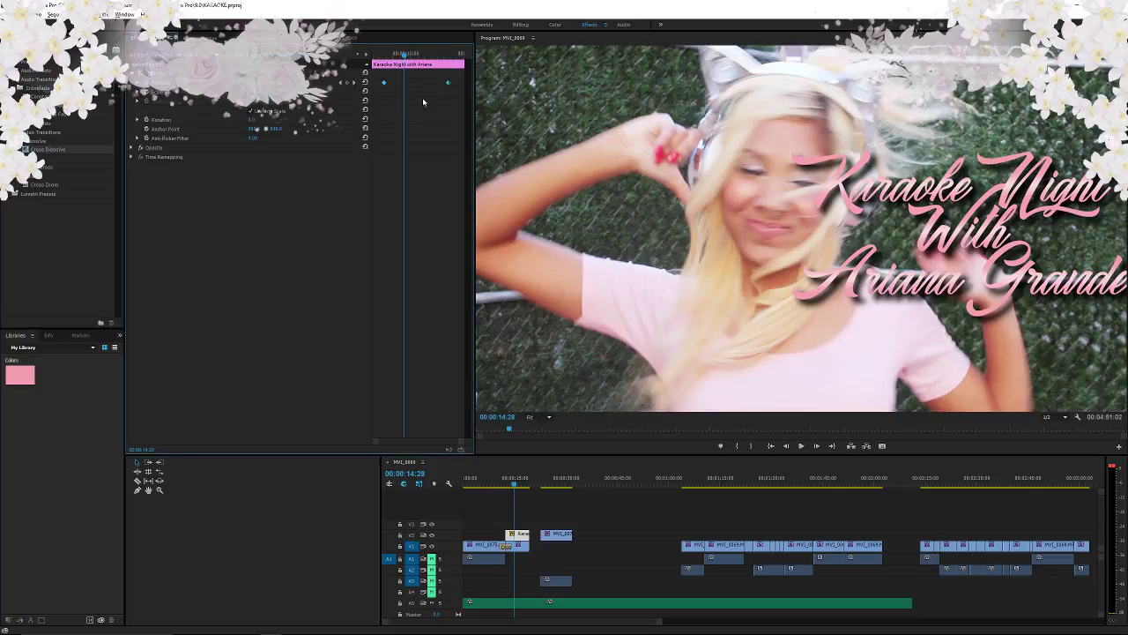
key("Delete")
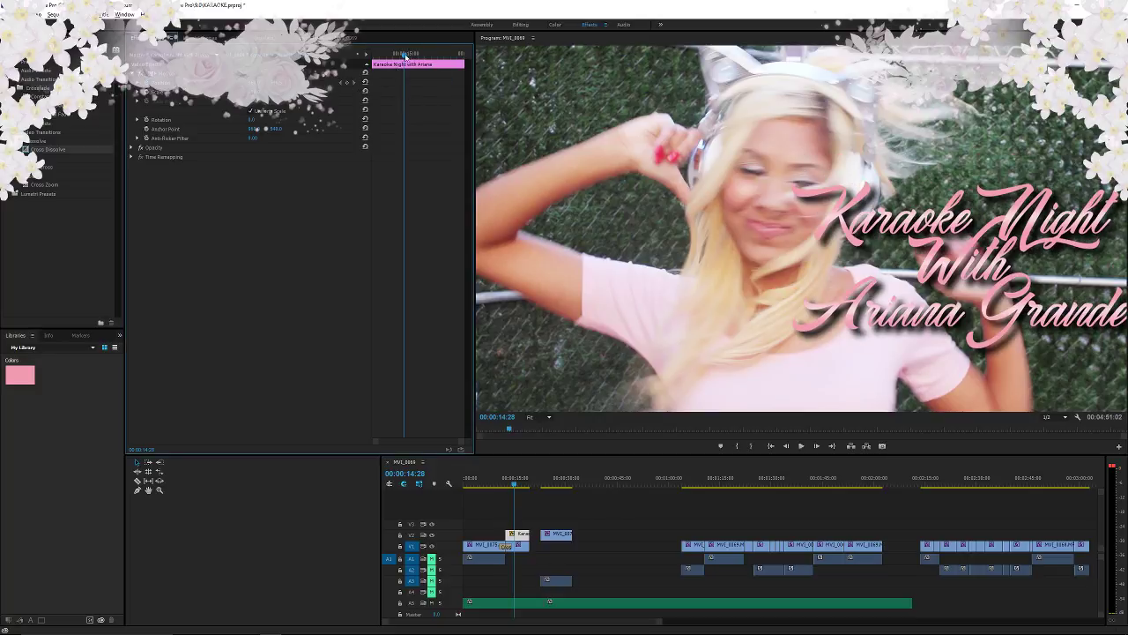
left_click_drag(406, 57, 342, 74)
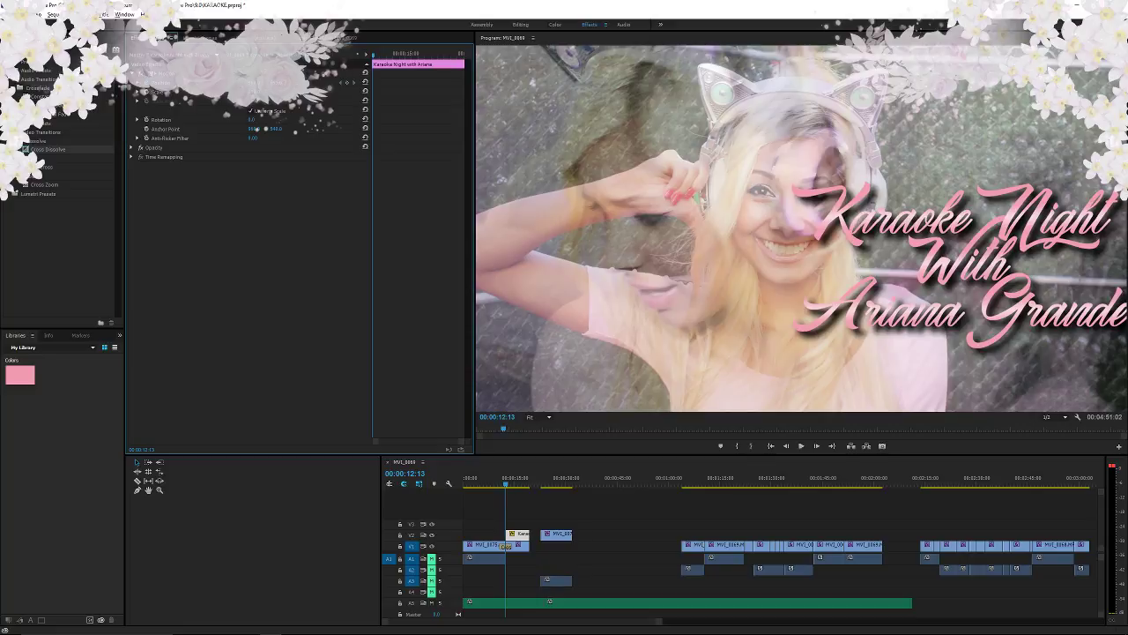
left_click_drag(278, 83, 381, 82)
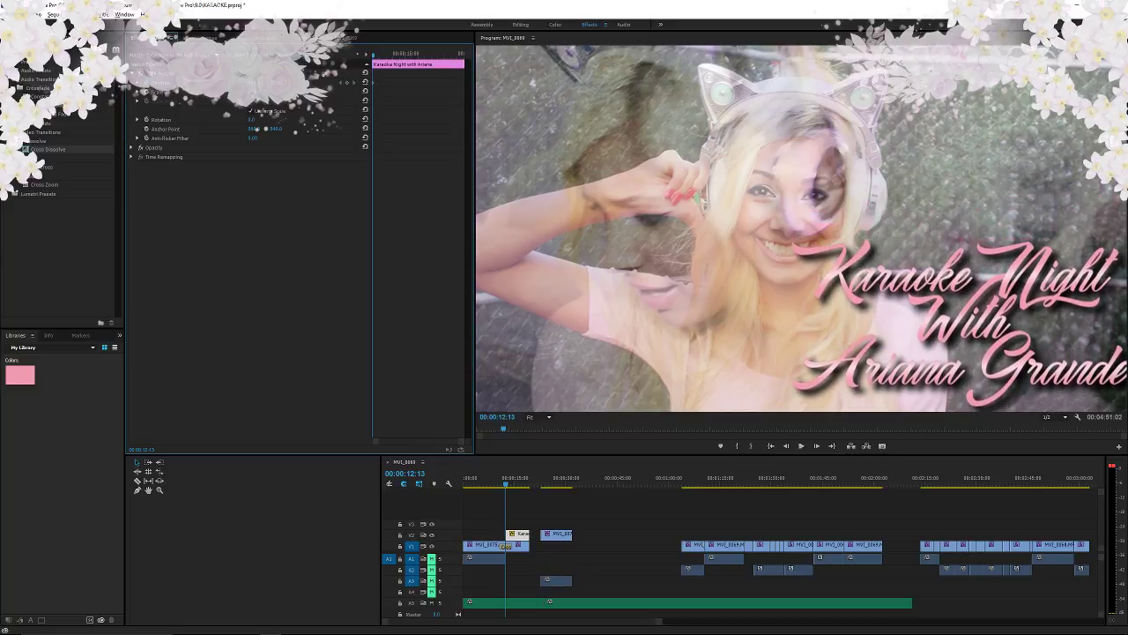
mouse_move(255, 93)
left_mouse_down()
mouse_move(269, 92)
mouse_move(236, 93)
mouse_move(246, 92)
left_mouse_up()
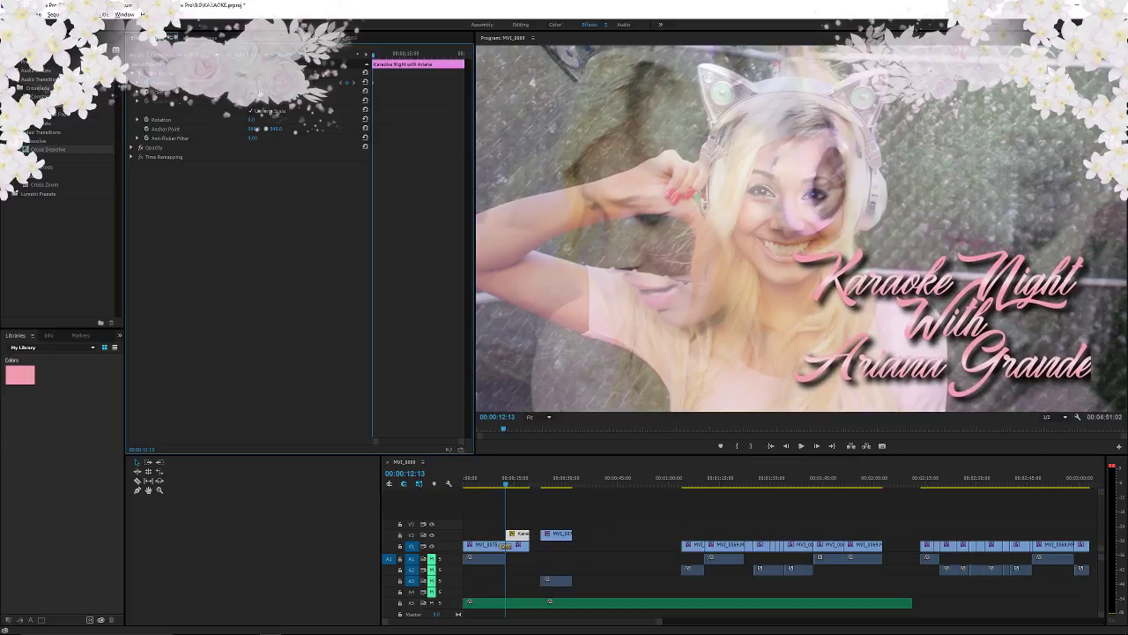
- Move the text block lower inside the title, and shift the title clip's starting position toward the frame's lower-right corner
double_click(517, 538)
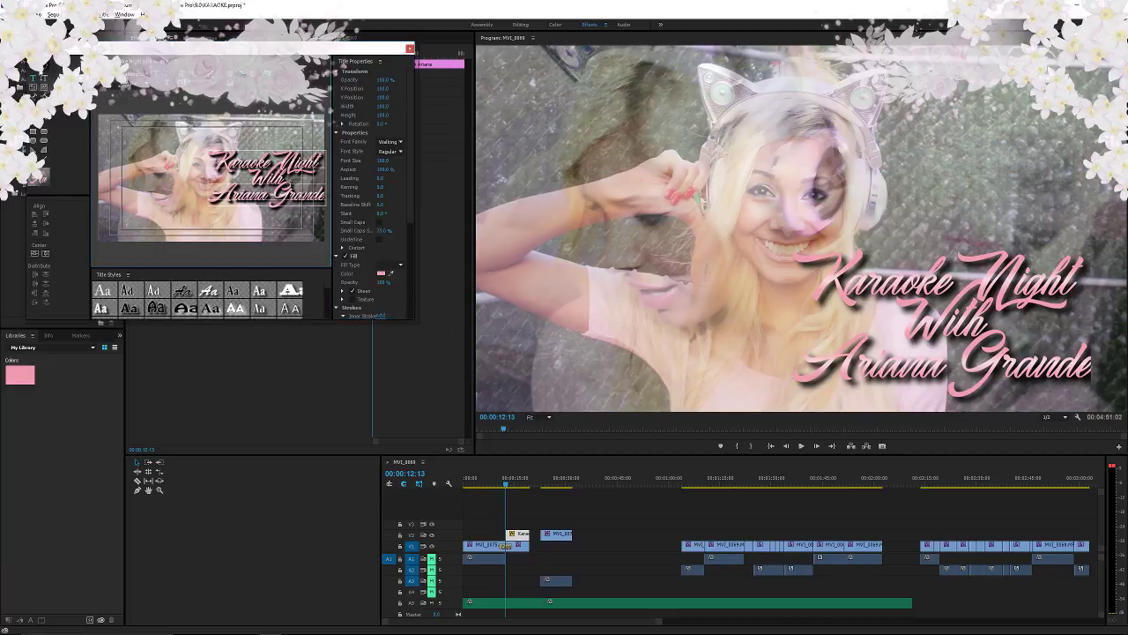
left_click_drag(271, 200, 264, 218)
left_click(410, 49)
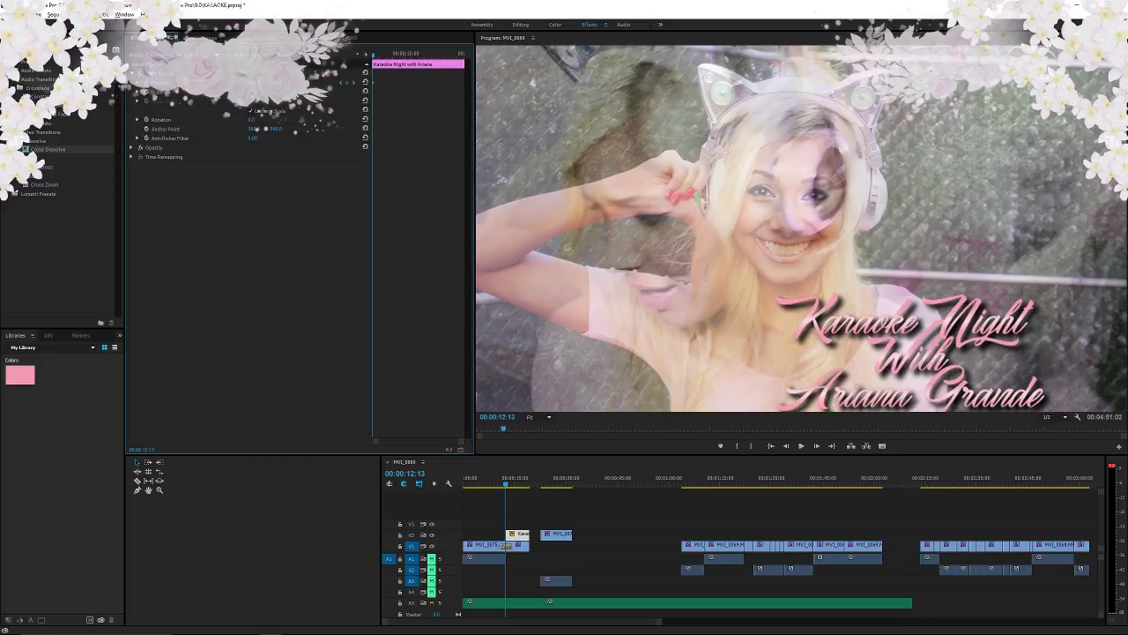
left_click_drag(253, 83, 346, 83)
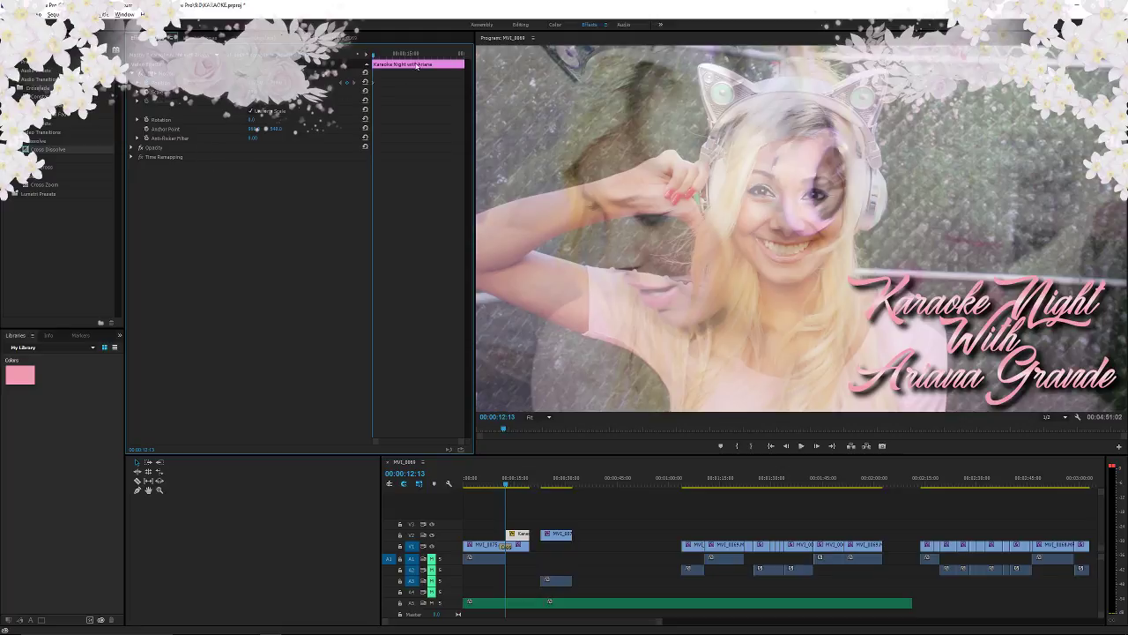
- Add a second position keyframe at 00:00:15:22 with the title raised in the frame, and move the playhead to the title's end
key("space")
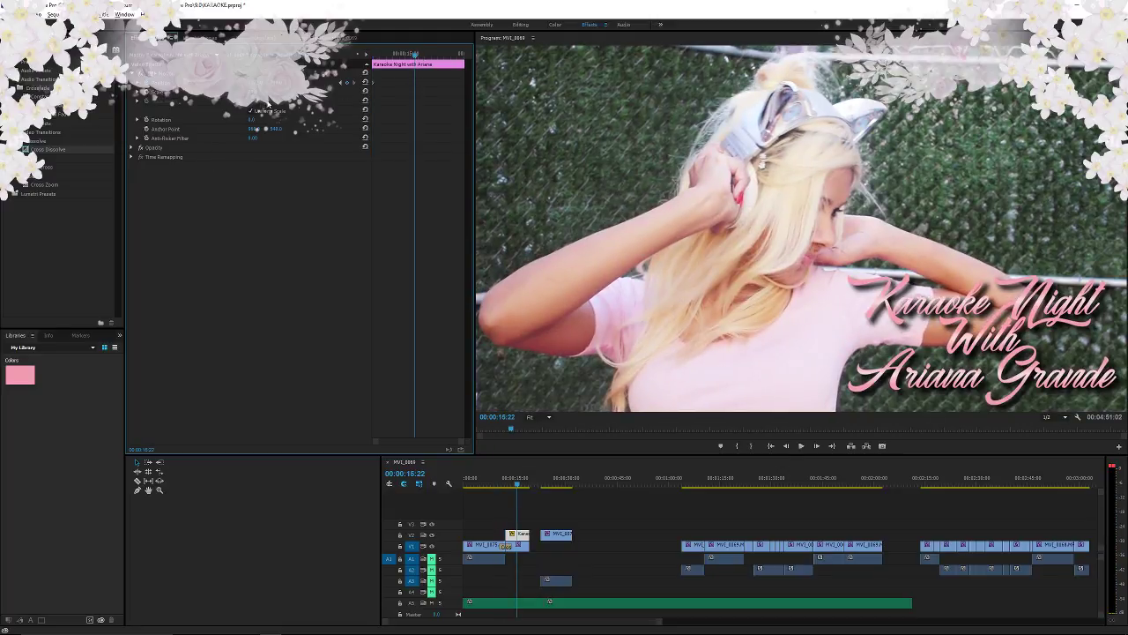
left_click_drag(275, 82, 214, 83)
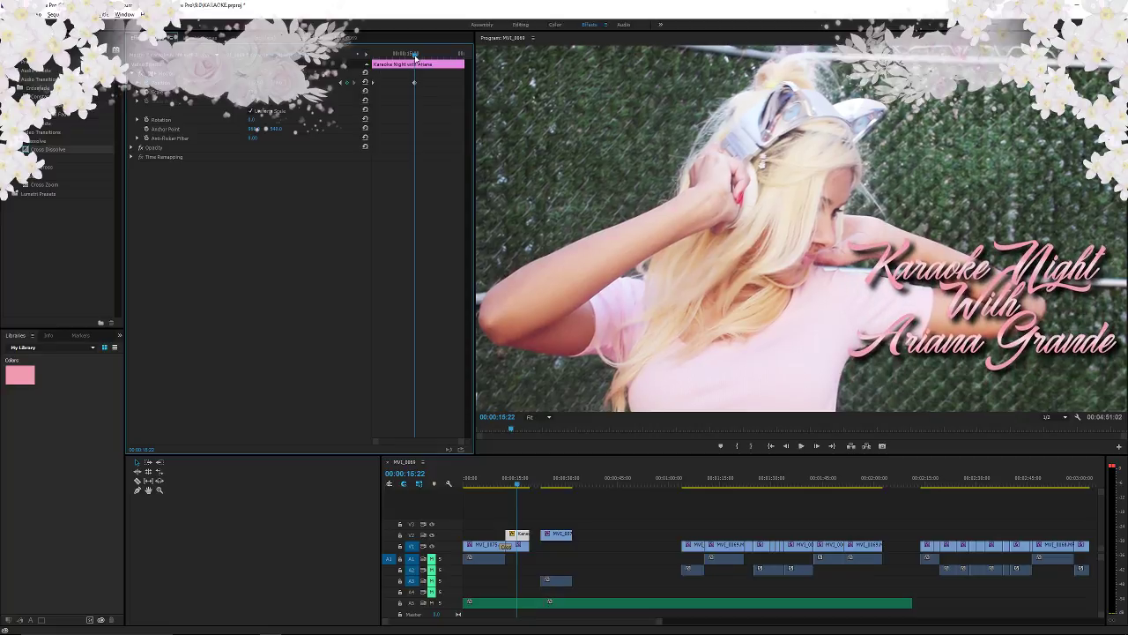
left_click_drag(416, 56, 462, 62)
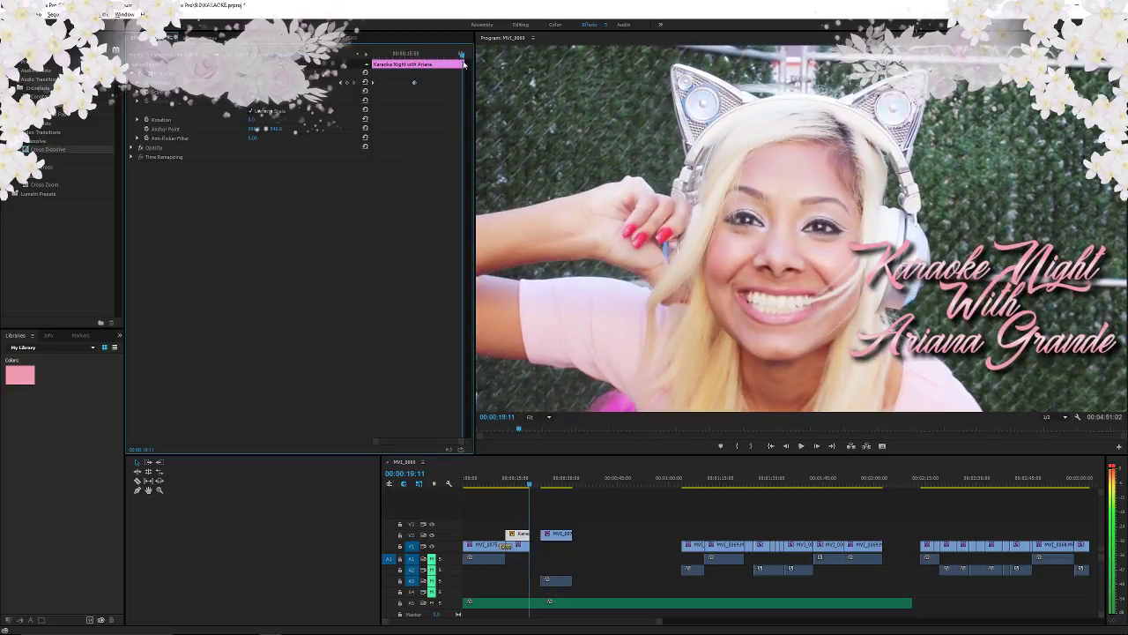
- Add a third position keyframe at 00:00:19:10 with the title lowered in the frame, and save the project
key("Right")
key("Left")
key("Left")
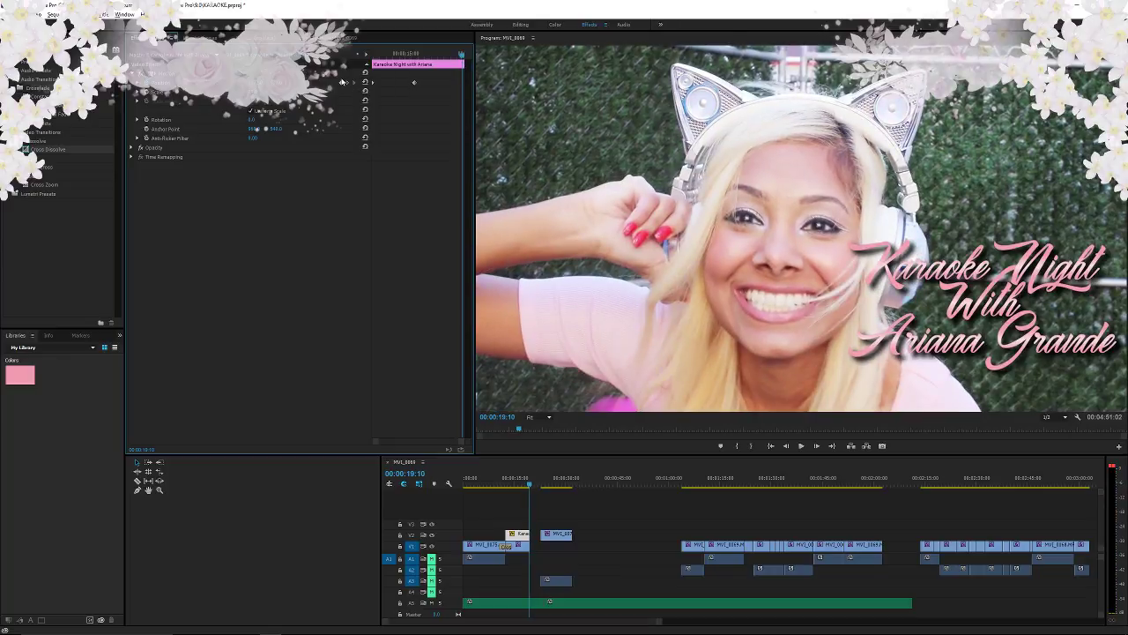
left_click_drag(275, 83, 336, 83)
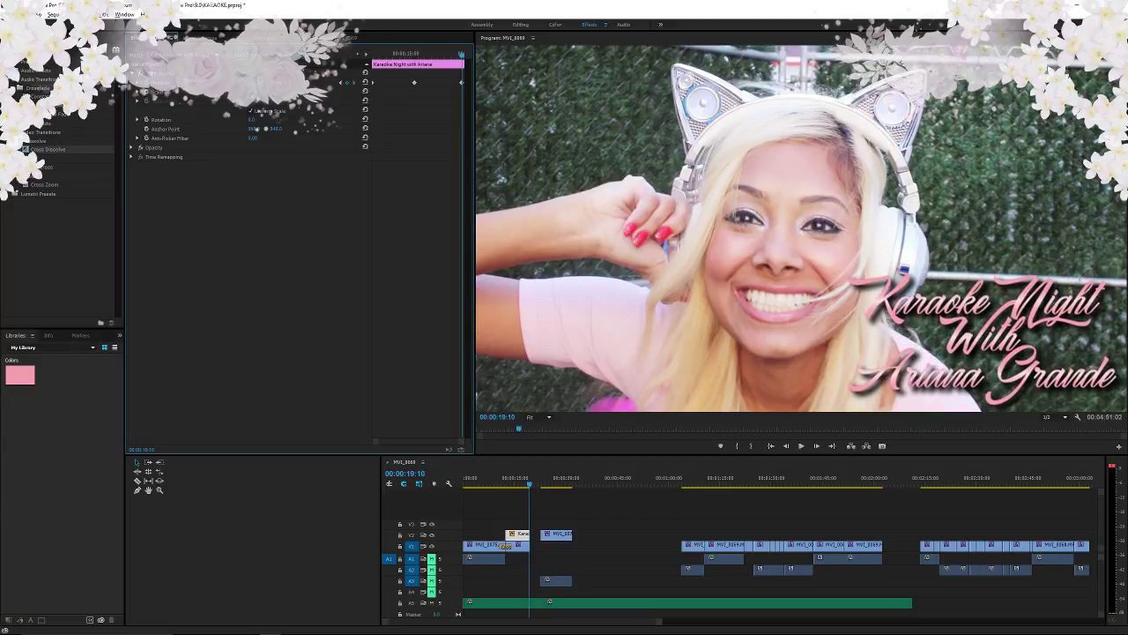
key("ctrl+s")
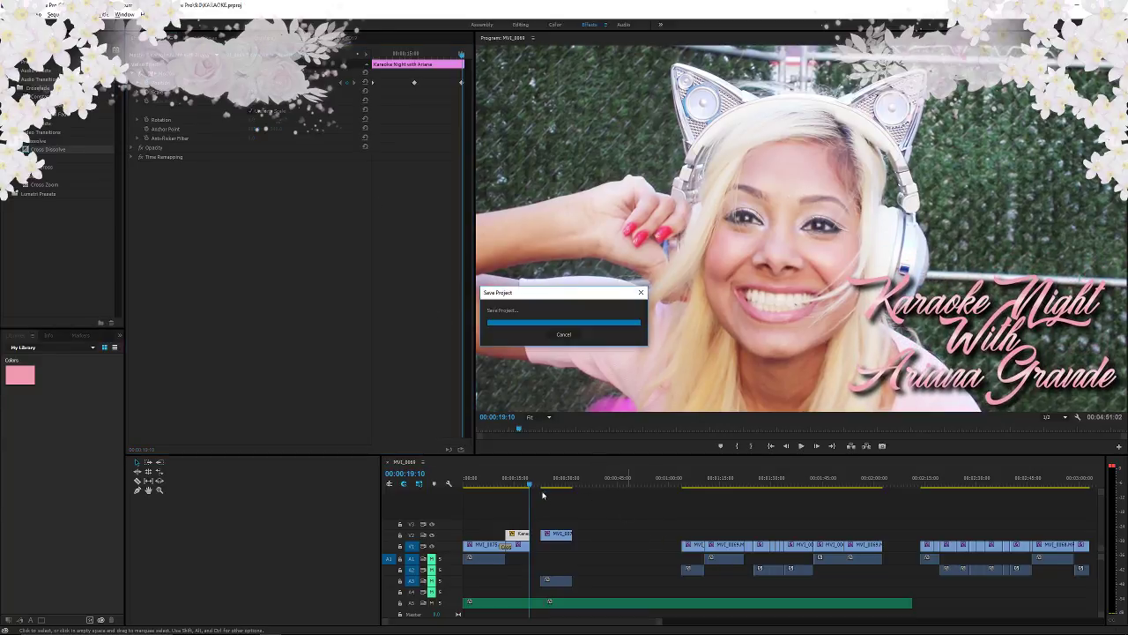
- Play the sequence from its start through the end of the title animation, stop in the gap after it, and save the project
left_click_drag(529, 484, 420, 489)
key("alt+Tab")
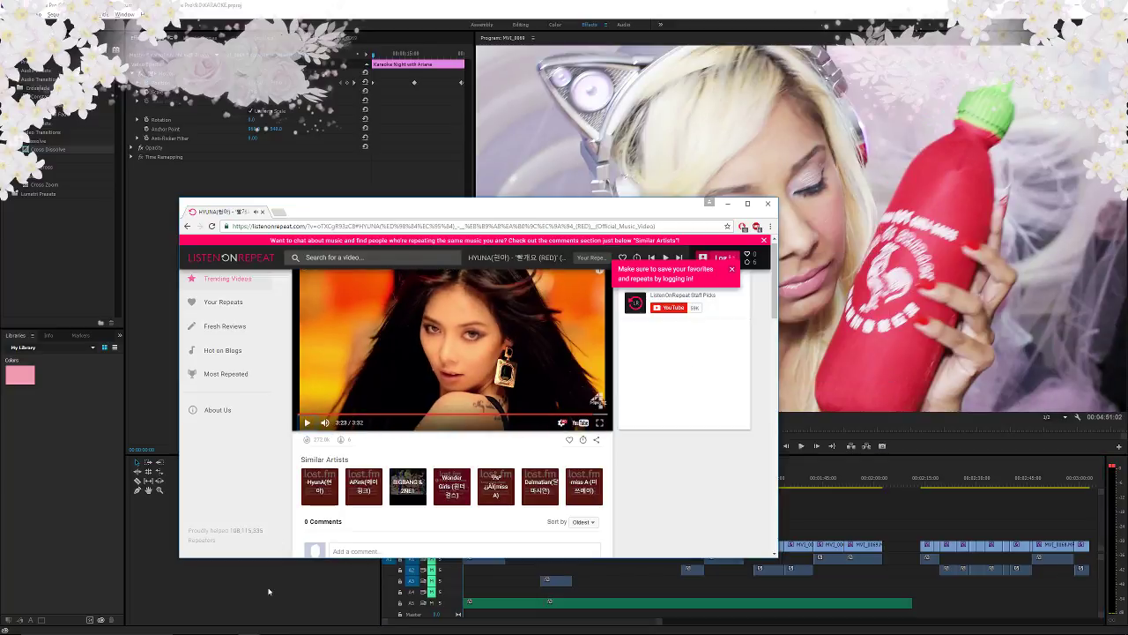
left_click(269, 592)
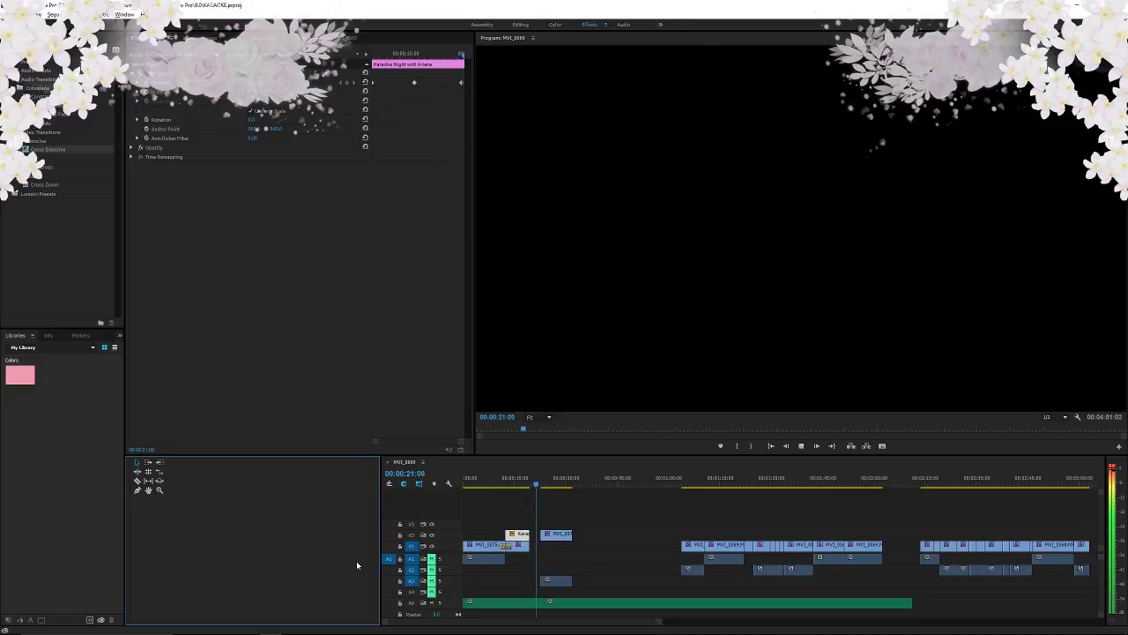
key("space")
key("ctrl+s")
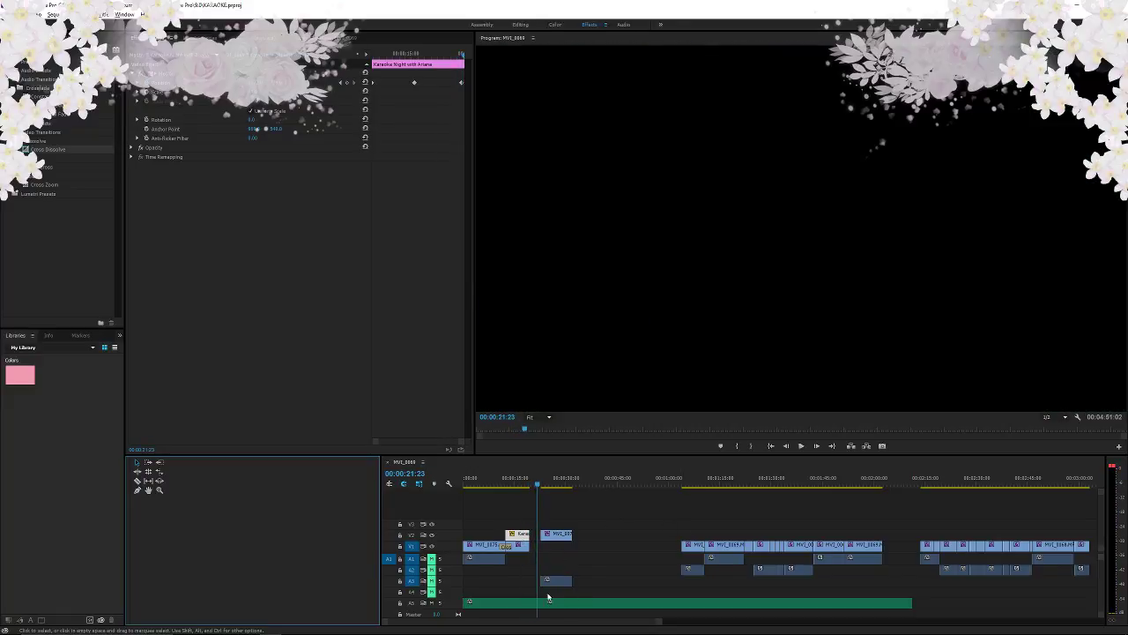
- Split the music clip on A5 at the end of the intro footage and delete the long section following the existing cut
left_click(534, 603)
key("v")
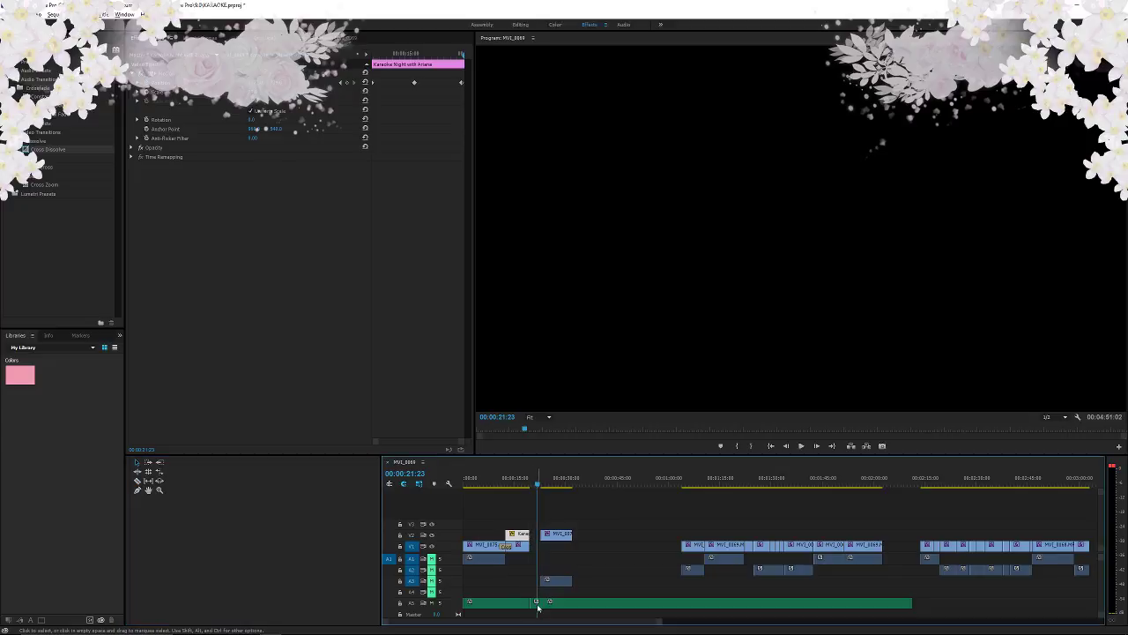
left_click(558, 605)
key("Delete")
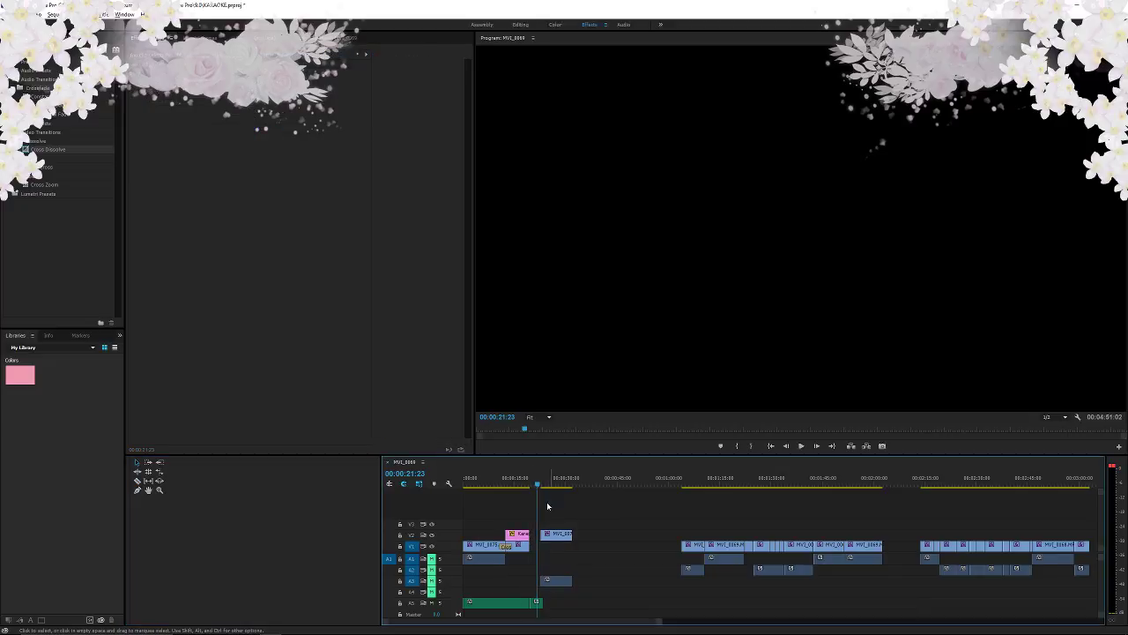
- Move the next clip's V2 video and A3 audio back to the intro's end, and delete the leftover music piece there
left_click(543, 481)
left_click_drag(557, 537, 552, 540)
left_click(537, 603)
key("Delete")
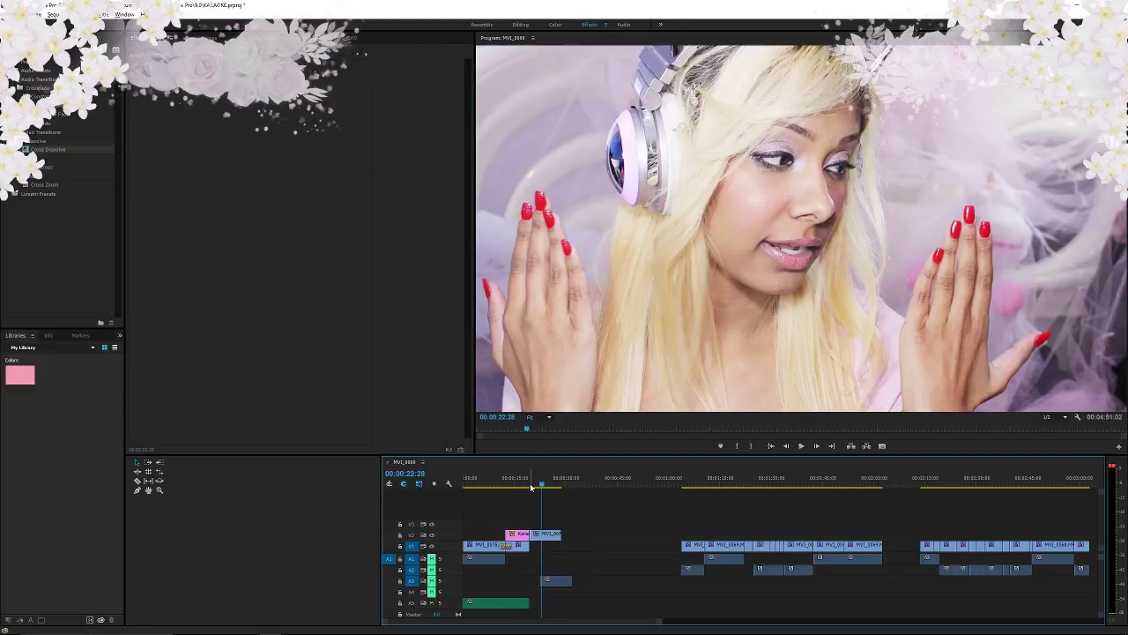
left_click_drag(561, 589, 552, 588)
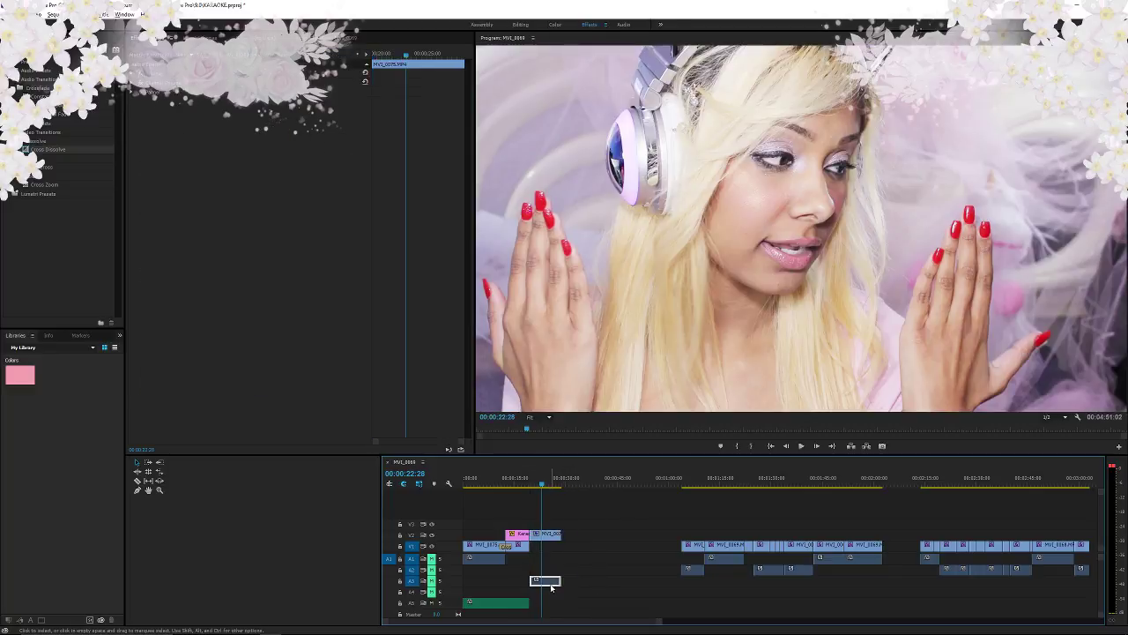
- Apply Cross Dissolve where the title meets the following V2 clip, and play through the transition
left_click(527, 485)
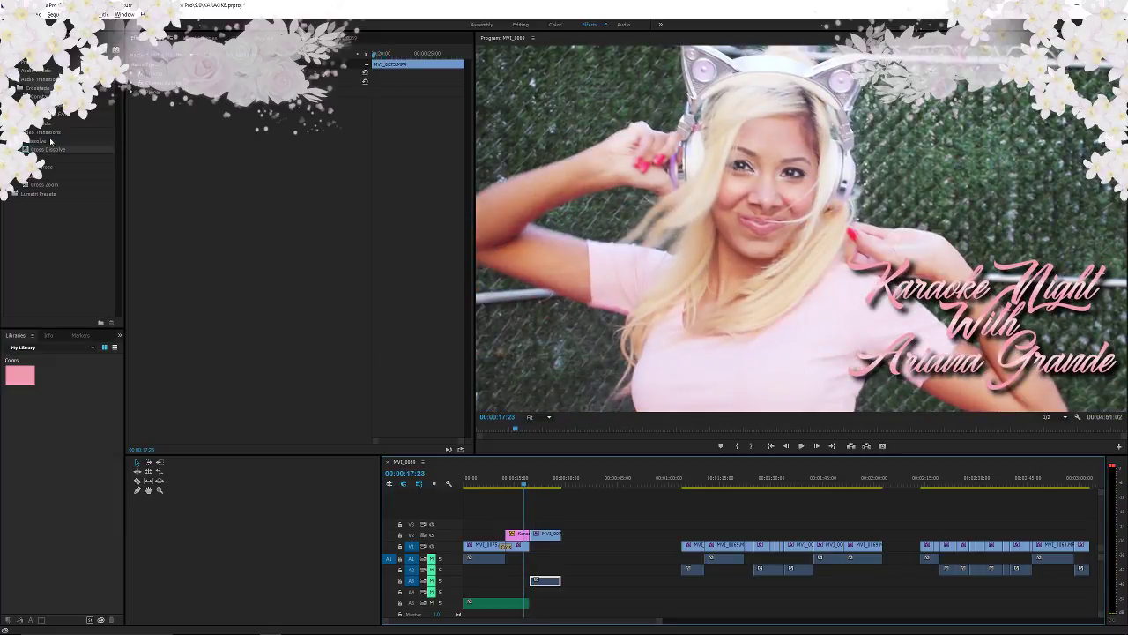
left_click(53, 152)
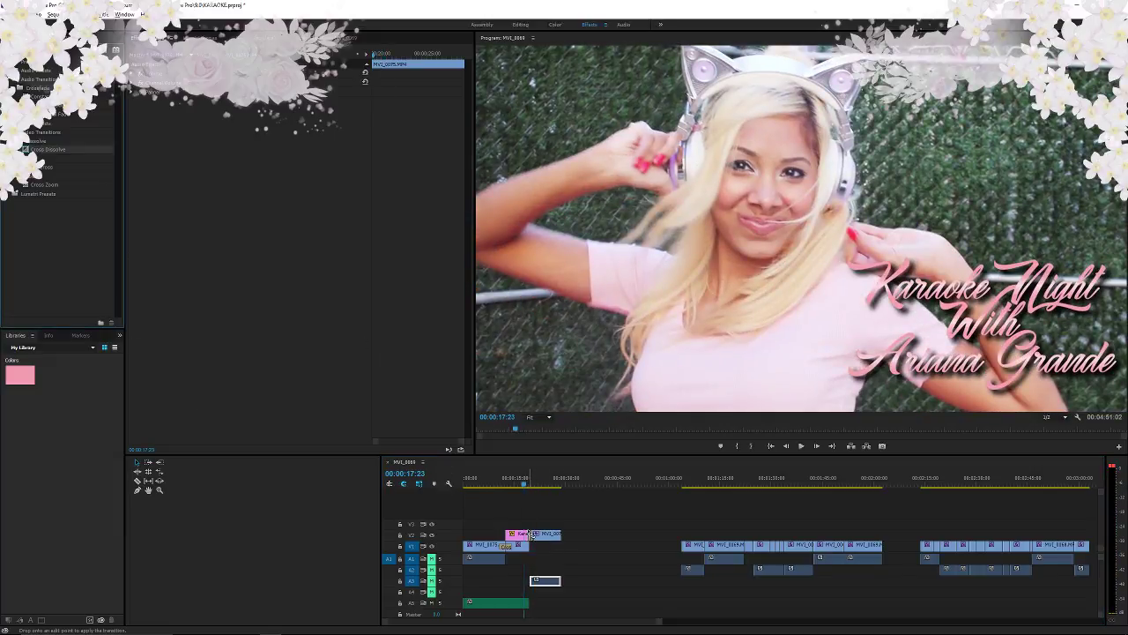
key("space")
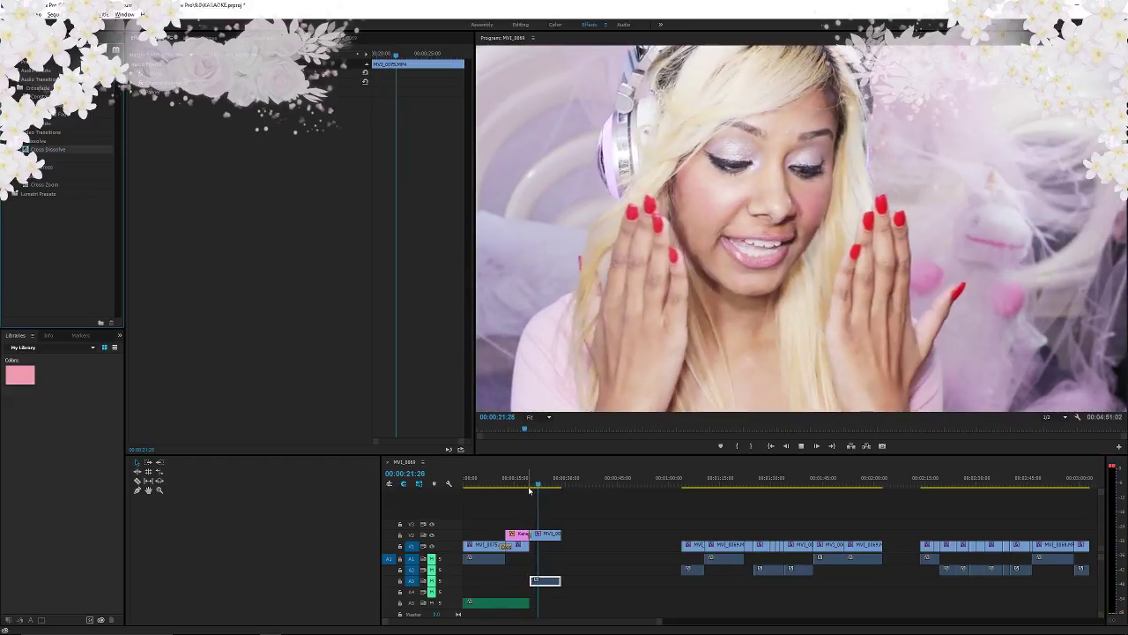
key("space")
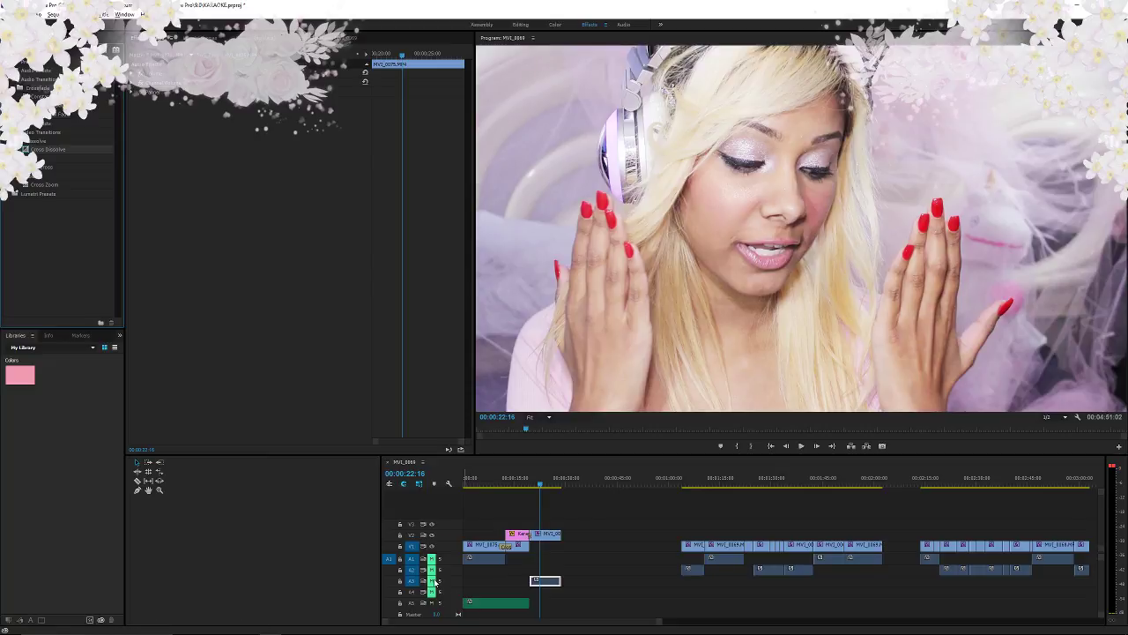
- Open the Karaoke Night title for editing, select its text, and preview the fonts further down the list to SimSun-ExtB
left_click(517, 484)
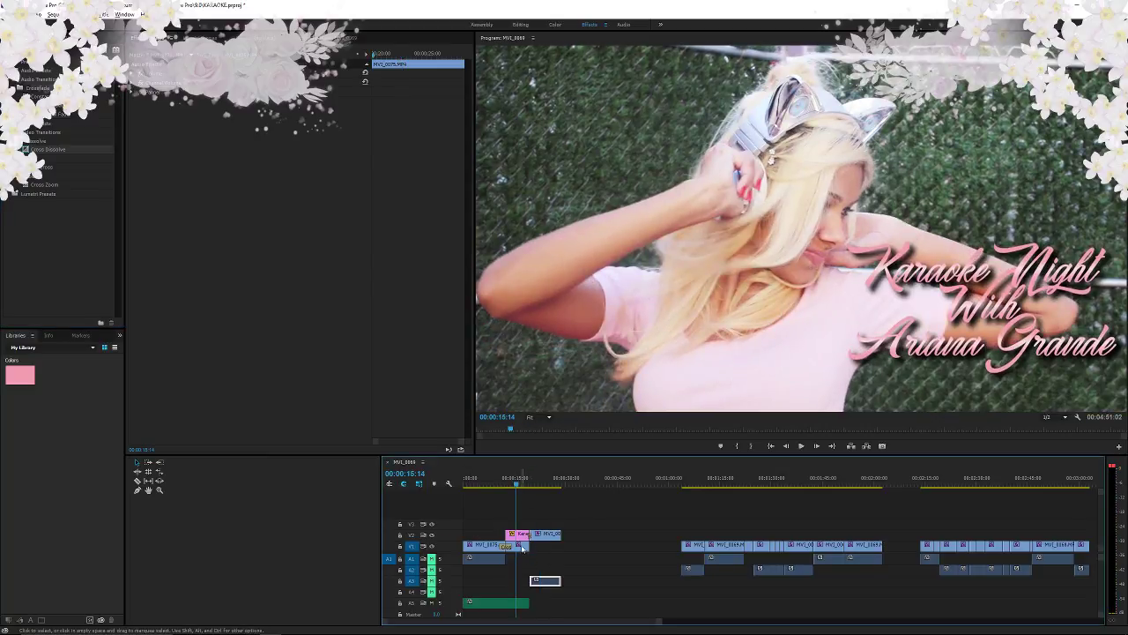
double_click(520, 535)
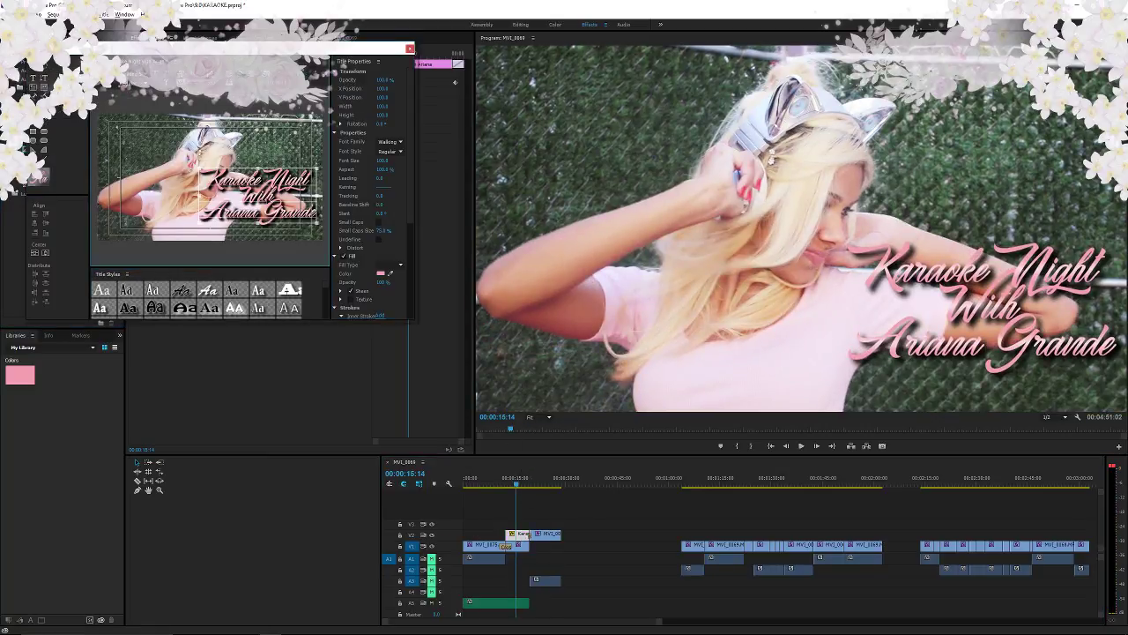
key("ctrl+a")
left_click(146, 74)
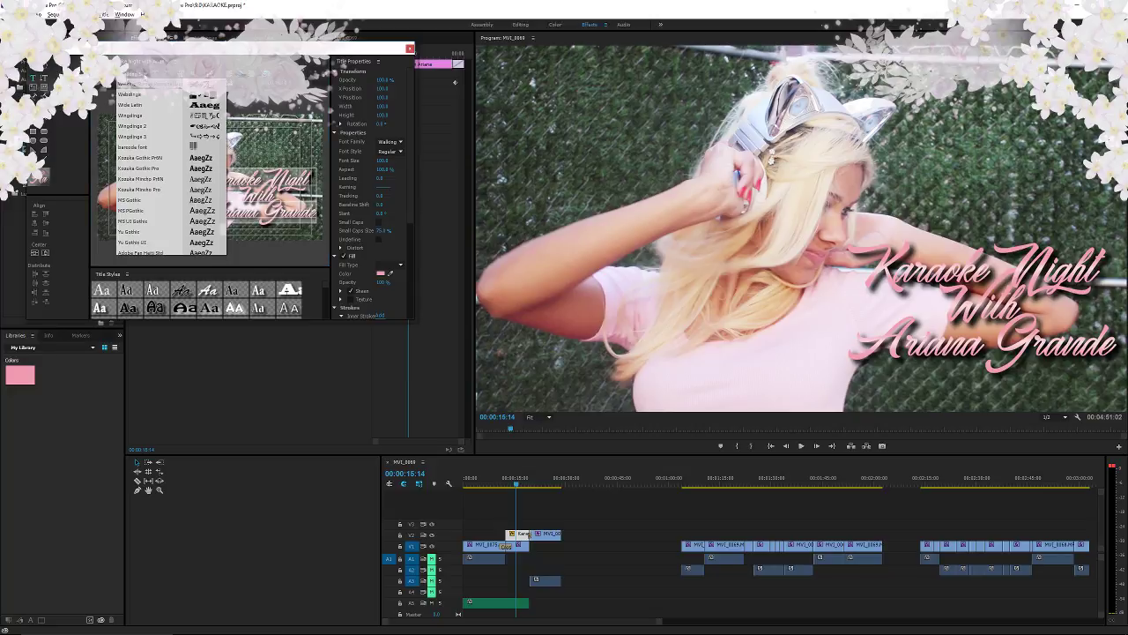
key("Down")
key("Down")
key("Down")
key("Down")
key("Down")
key("Down")
key("Down")
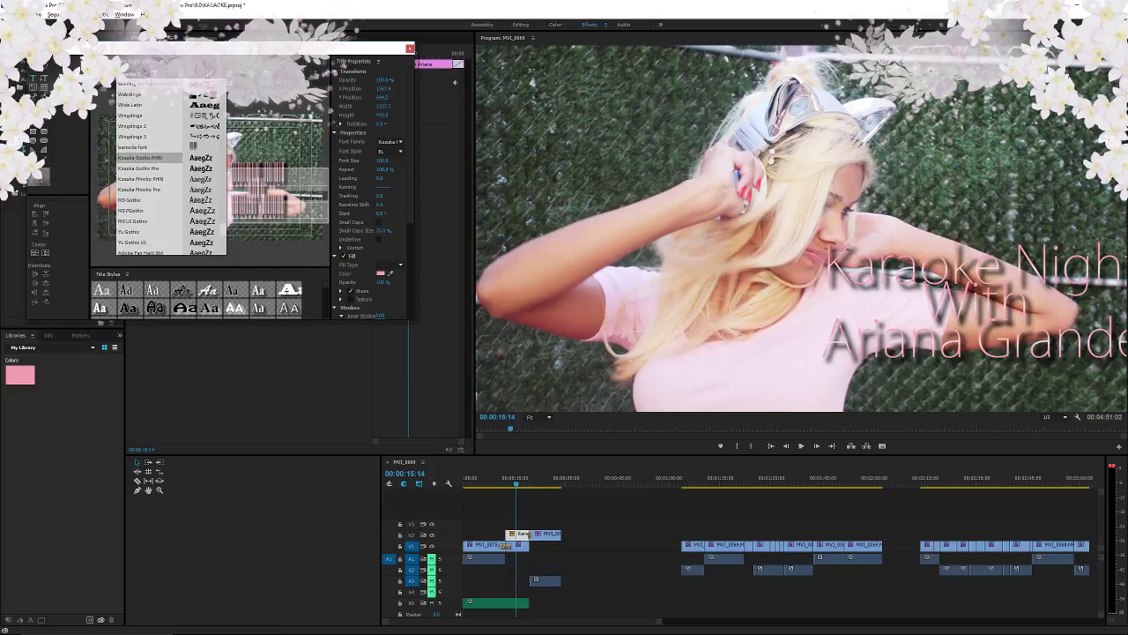
key("Up")
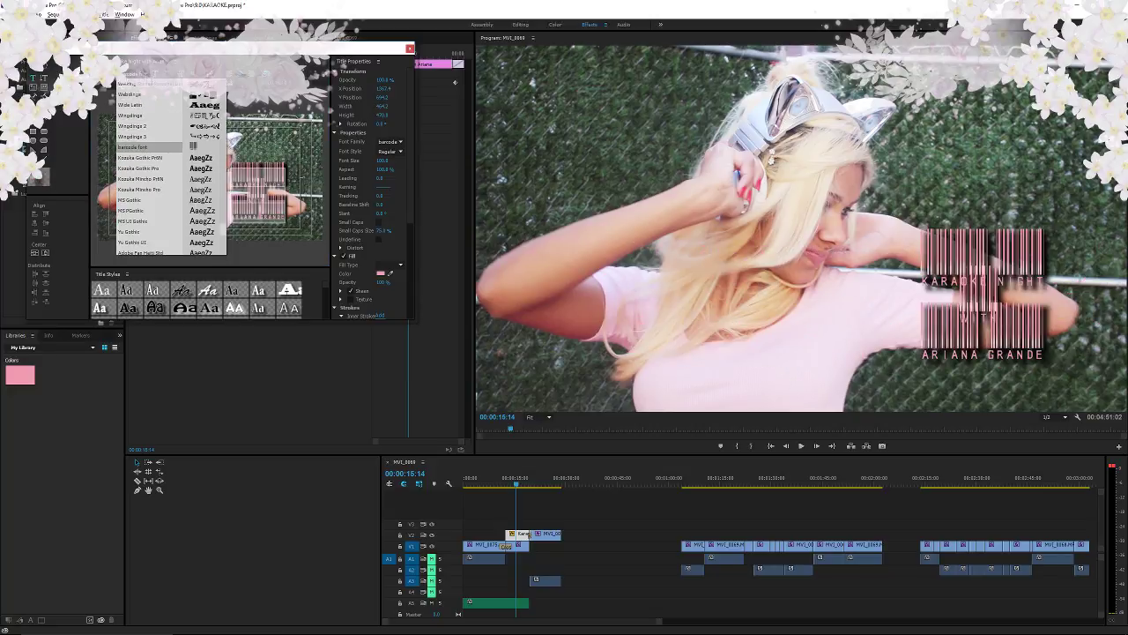
key("Down")
key("Down")
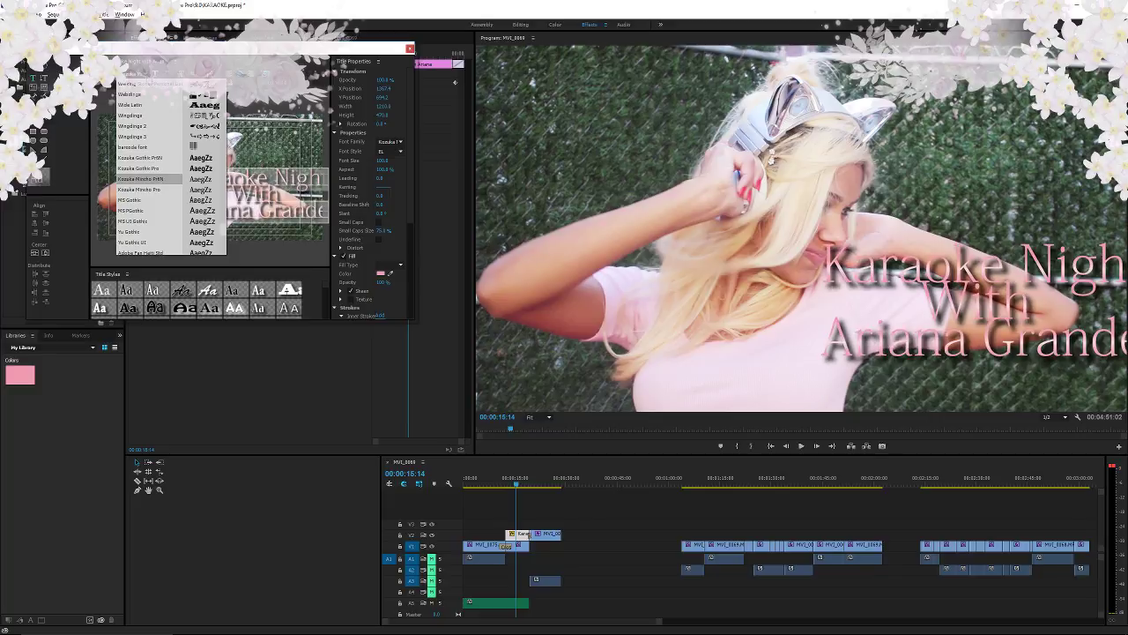
key("Down")
key("Down")
key("Down")
key("Down")
key("Down")
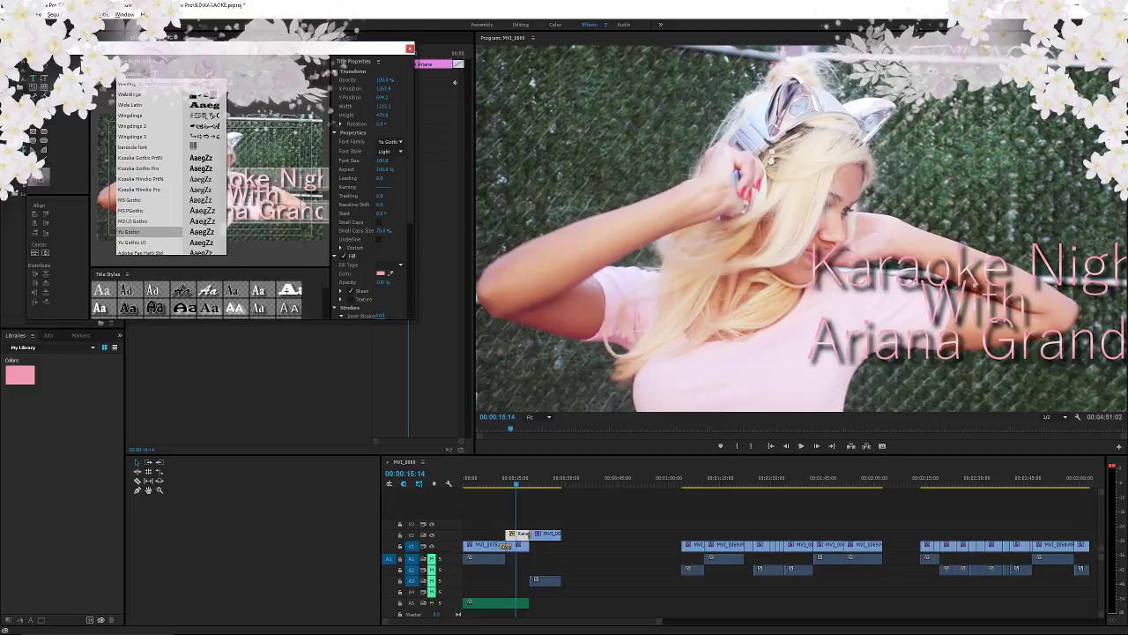
key("Down")
key("Down")
key("Down")
key("Down")
key("Down")
key("Down")
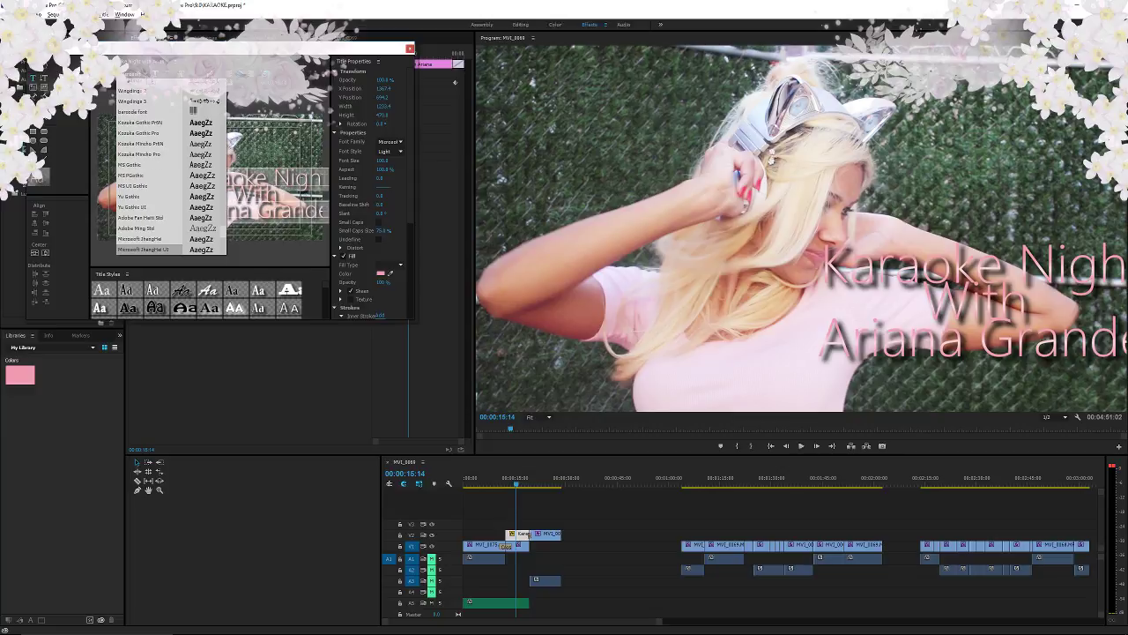
key("Down")
key("Down")
key("Down")
key("Down")
key("Down")
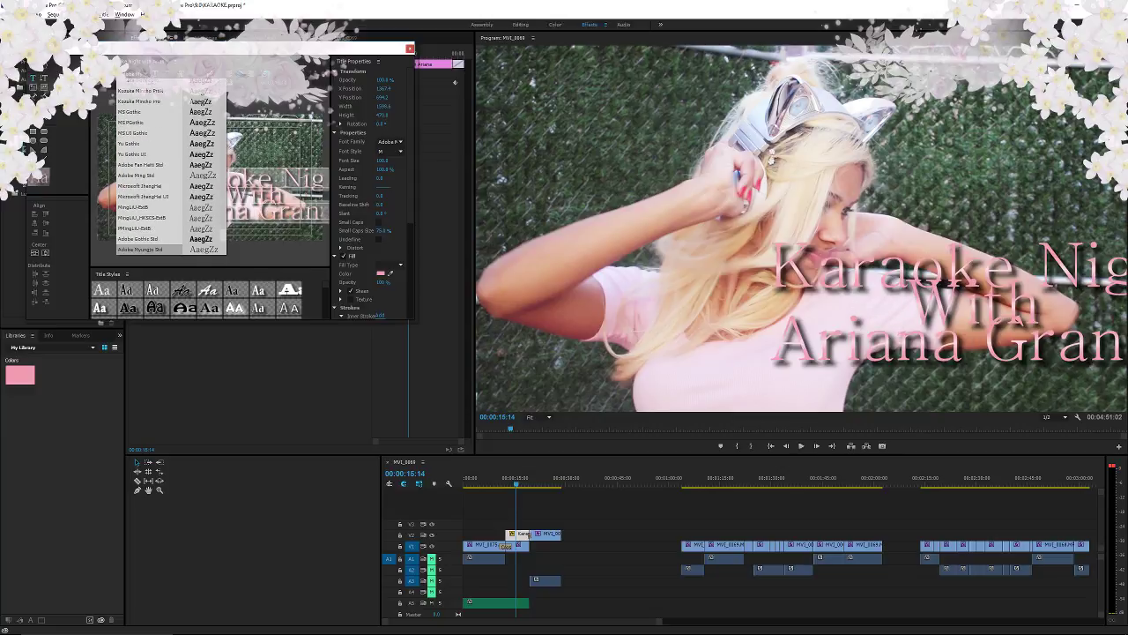
key("Down")
key("Down")
key("Down")
key("Down")
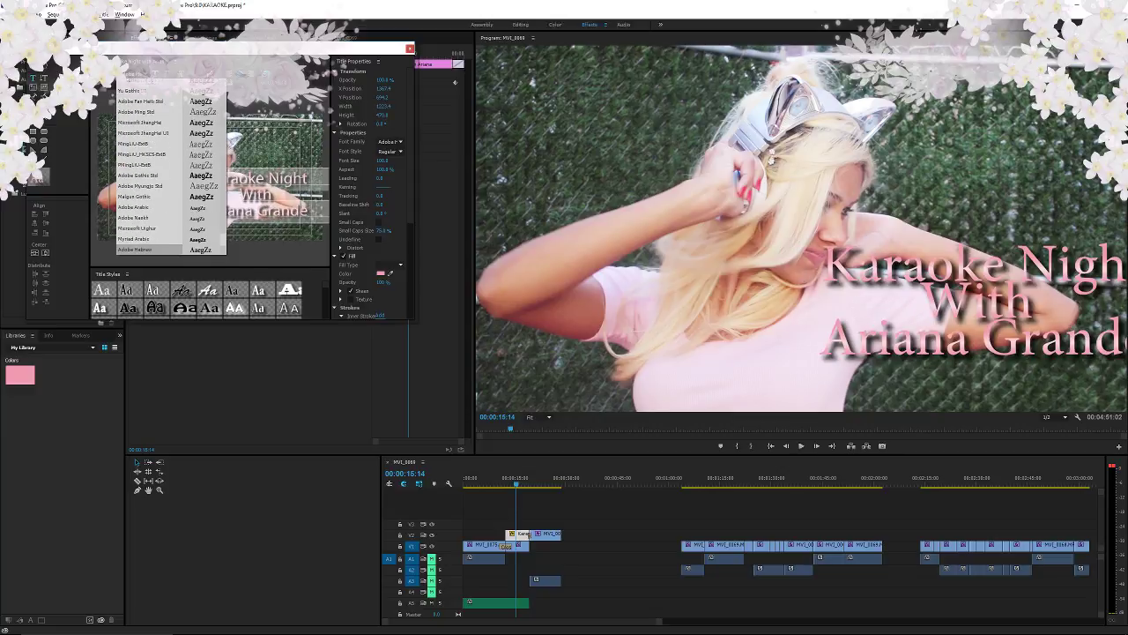
key("Down")
key("Down")
key("Down")
key("Down")
key("Down")
key("Down")
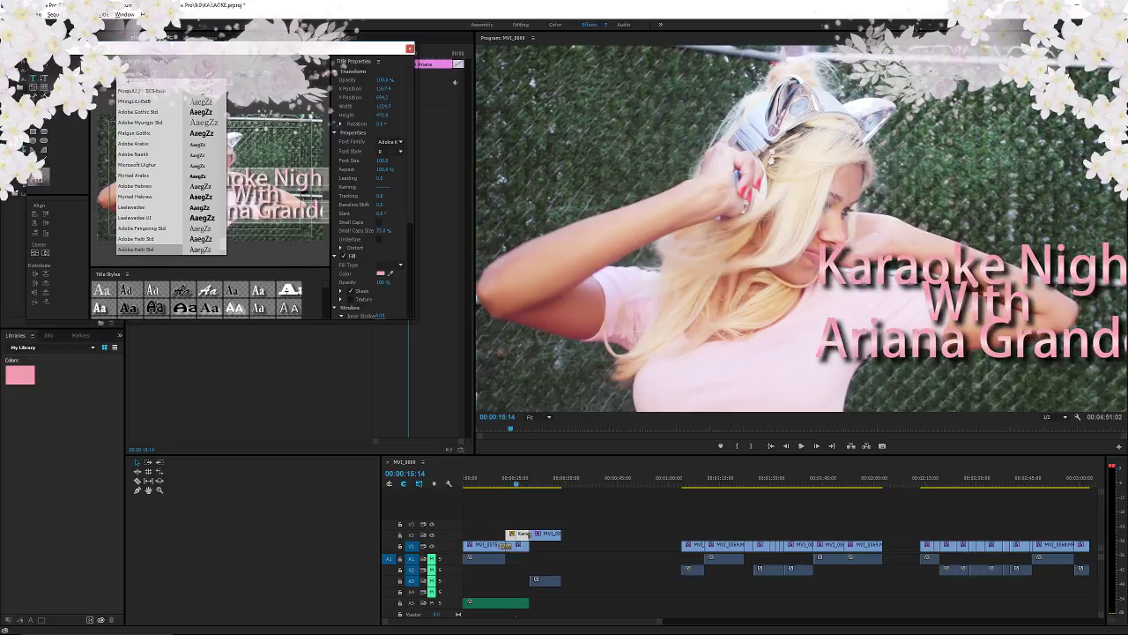
key("Down")
key("Down")
key("Down")
key("Down")
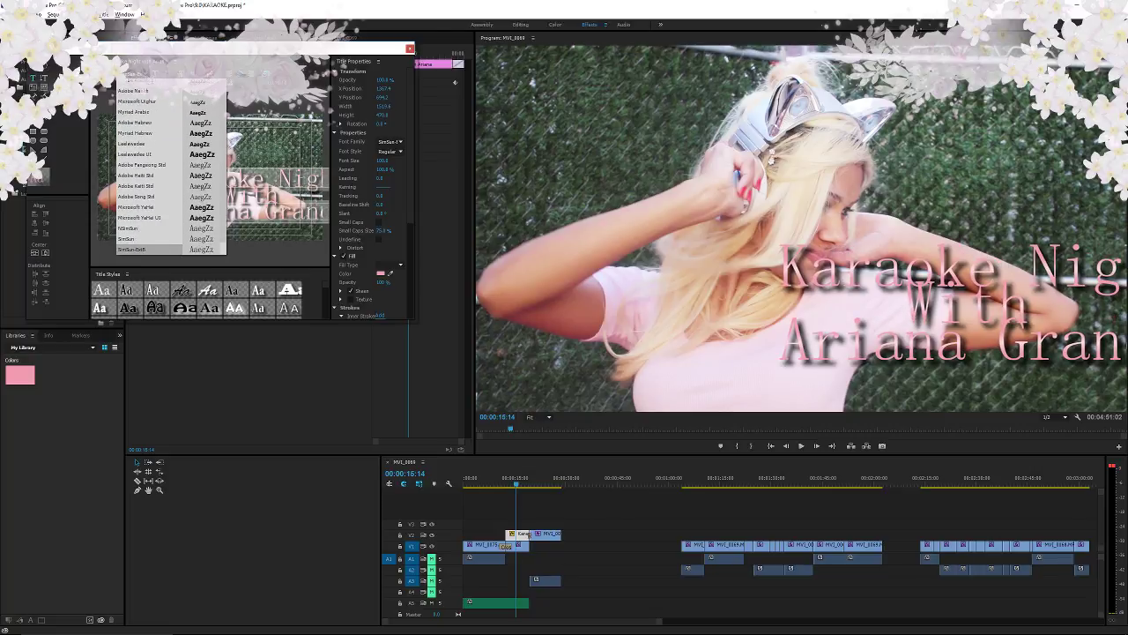
- Preview the fonts on the title text again in reverse order, from SimSun-ExtB back up to Wingdings
key("Up")
key("Up")
key("Up")
key("Up")
key("Up")
key("Up")
key("Up")
key("Up")
key("Up")
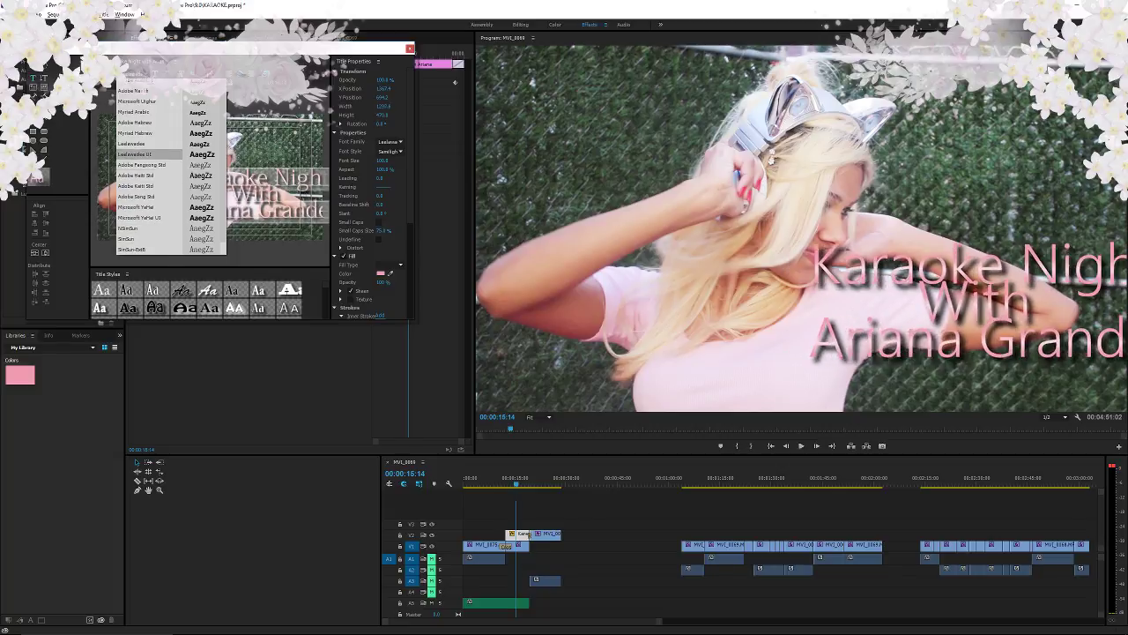
key("Up")
key("Up")
key("Up")
key("Up")
key("Up")
key("Up")
key("Up")
key("Up")
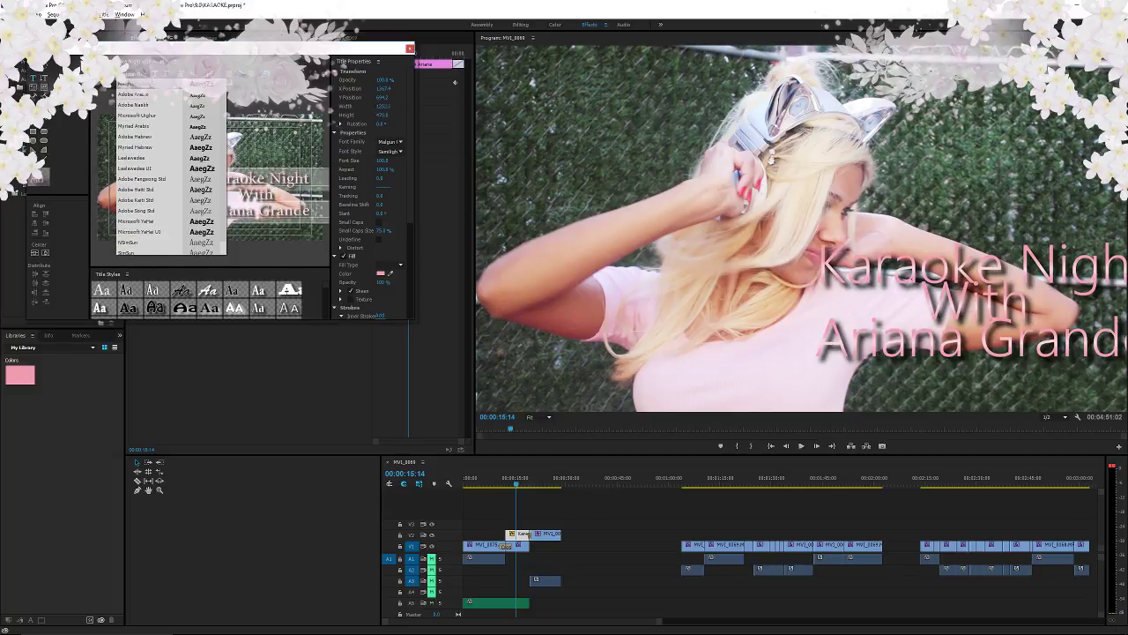
key("Up")
key("Up")
key("Up")
key("Up")
key("Up")
key("Up")
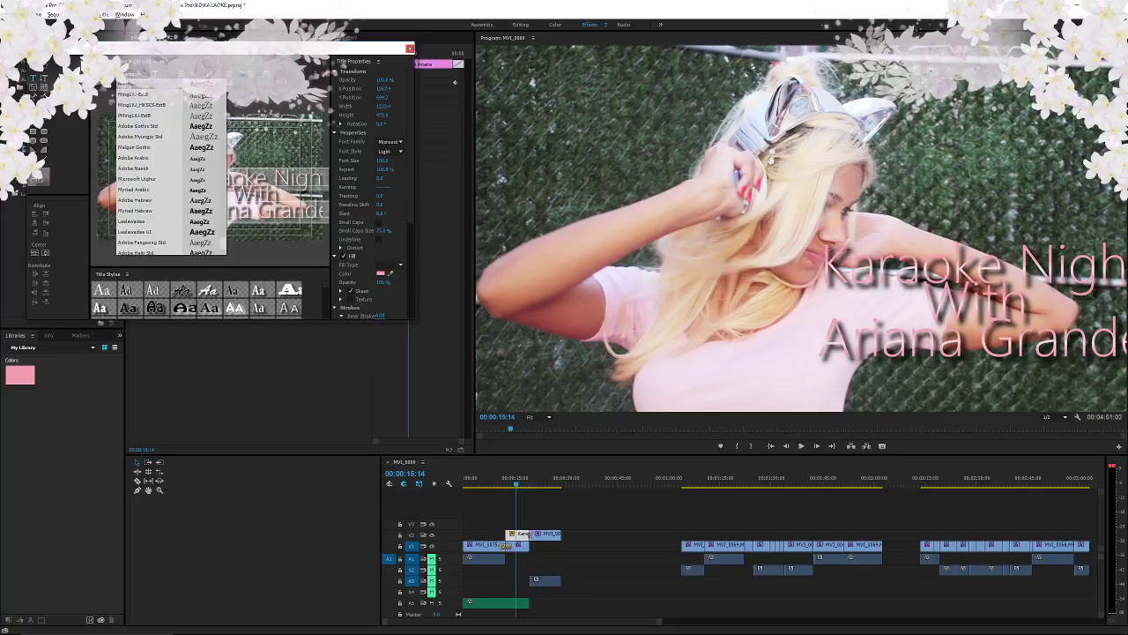
key("Up")
key("Up")
key("Up")
key("Up")
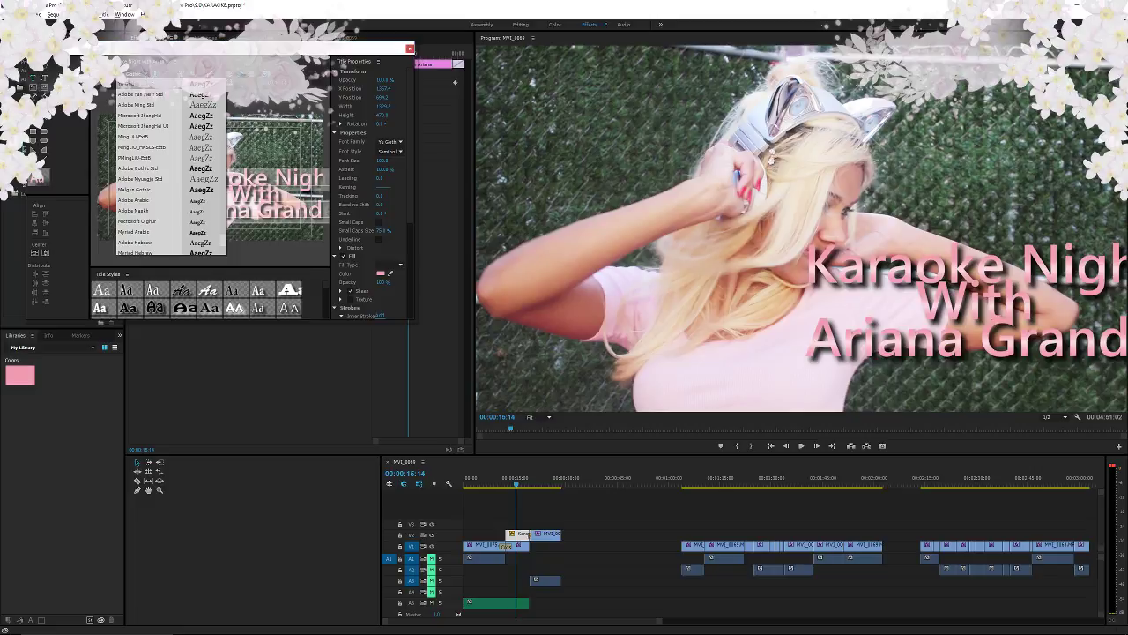
key("Up")
key("Up")
key("Up")
key("Up")
key("Up")
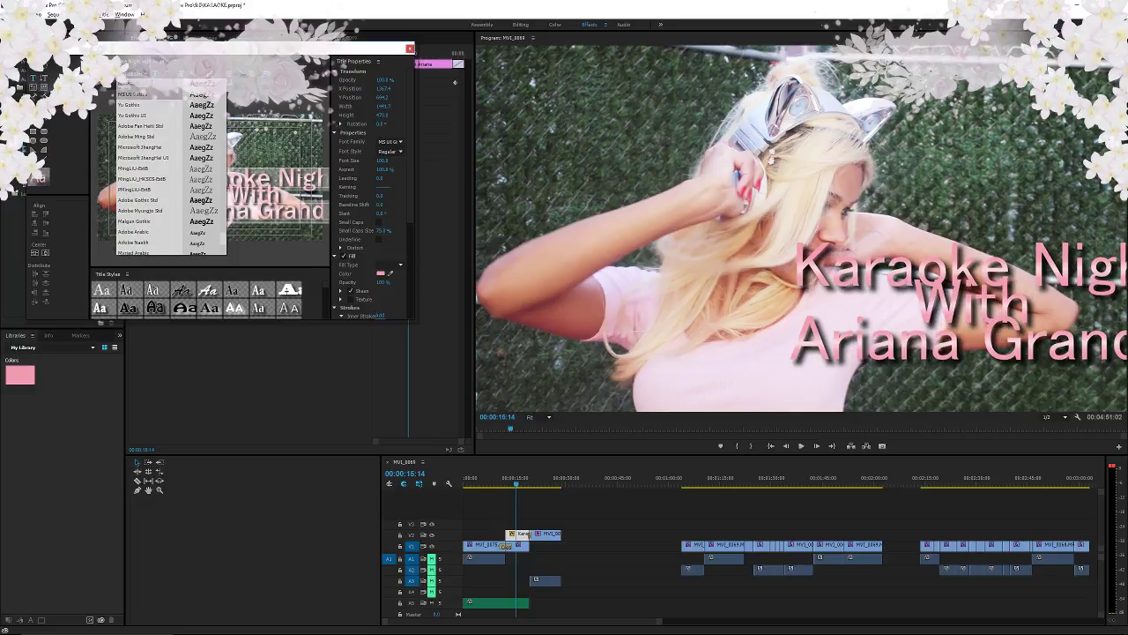
key("Up")
key("Up")
key("Up")
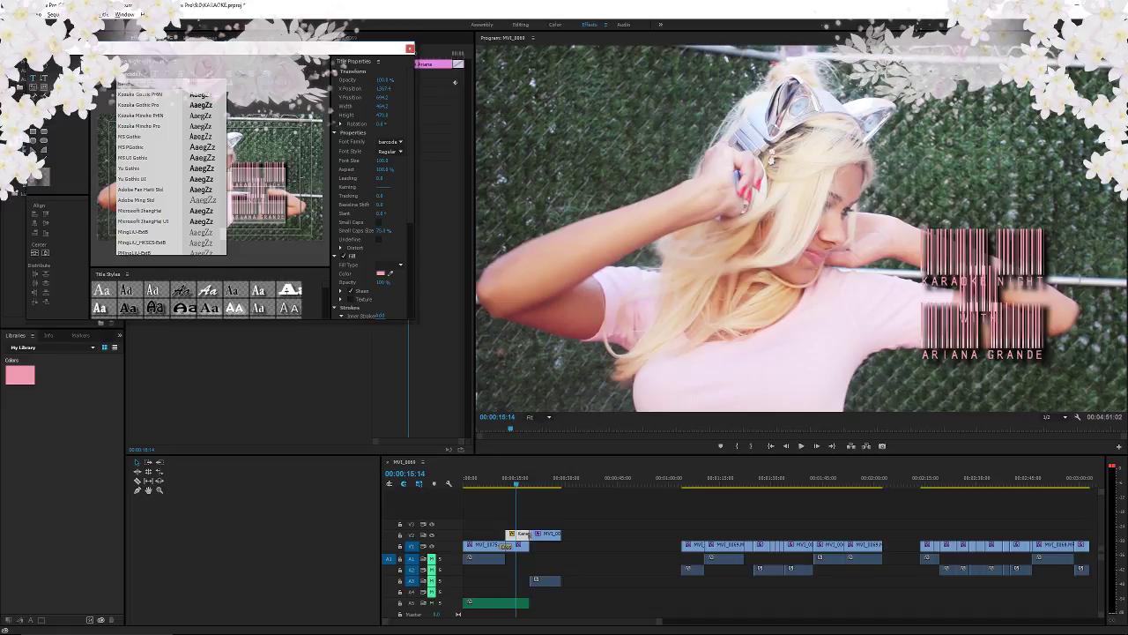
key("Up")
key("Up")
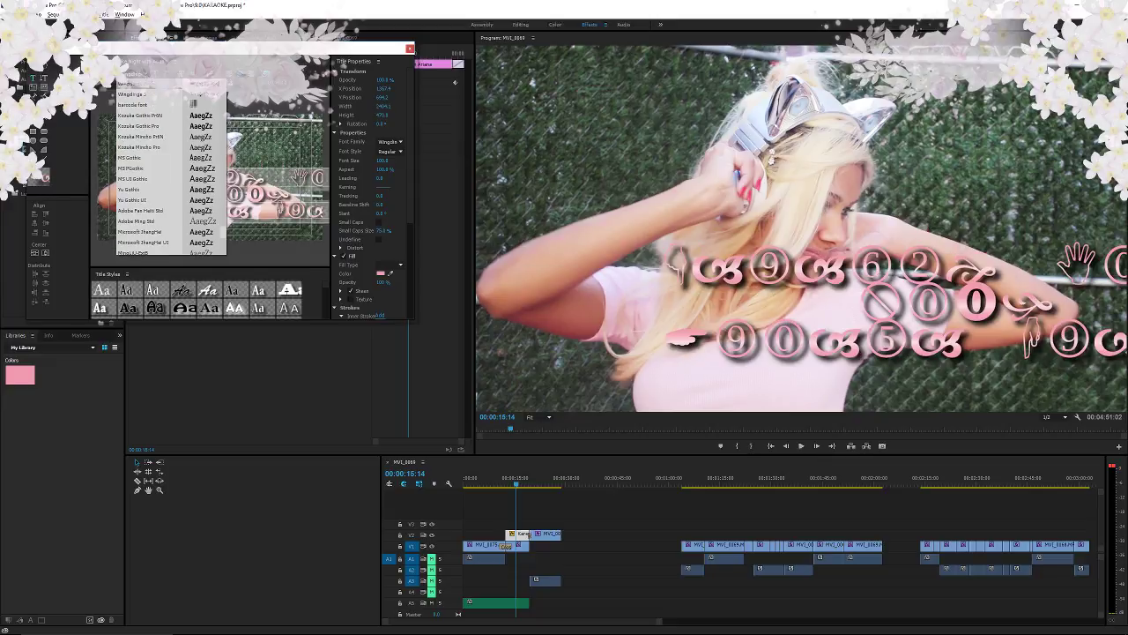
- Set the title text to barcode font and enlarge it to more than twice its size
key("Down")
key("Down")
key("Down")
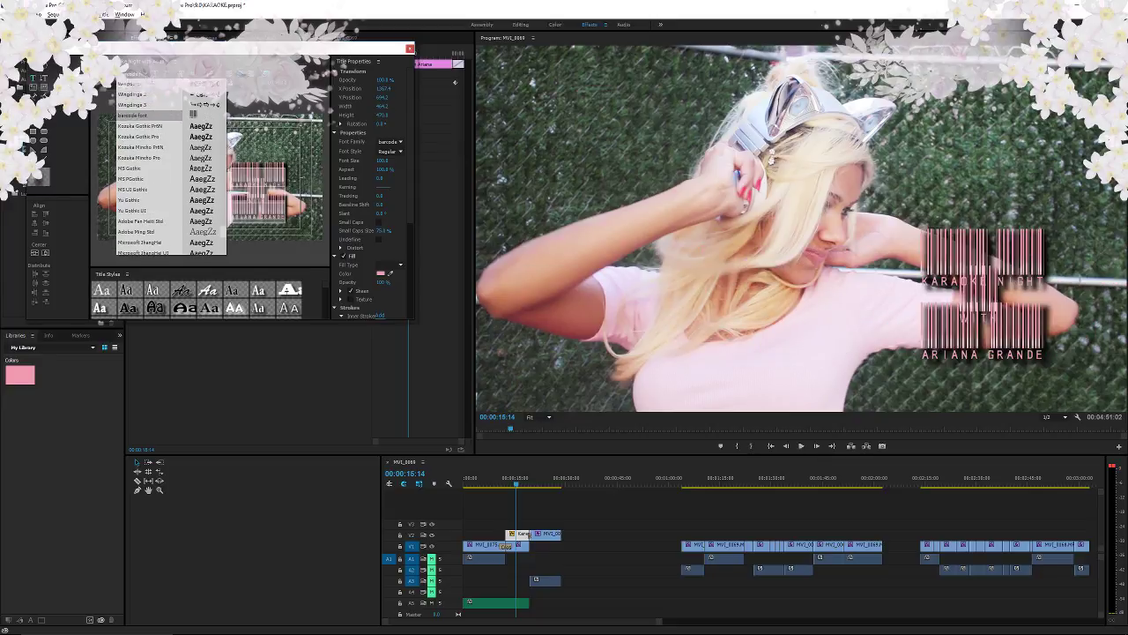
key("Return")
left_click_drag(186, 81, 227, 81)
left_click_drag(454, 161, 506, 160)
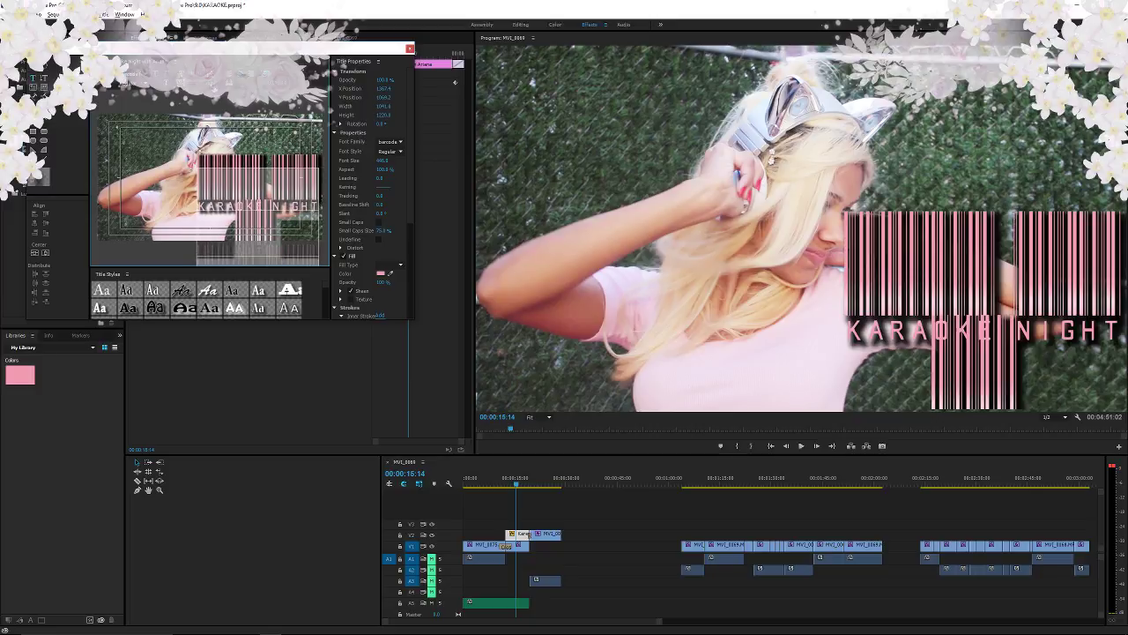
- Set the barcode title's leading to 100 and stretch its text box wider across the frame
left_click_drag(213, 82, 272, 82)
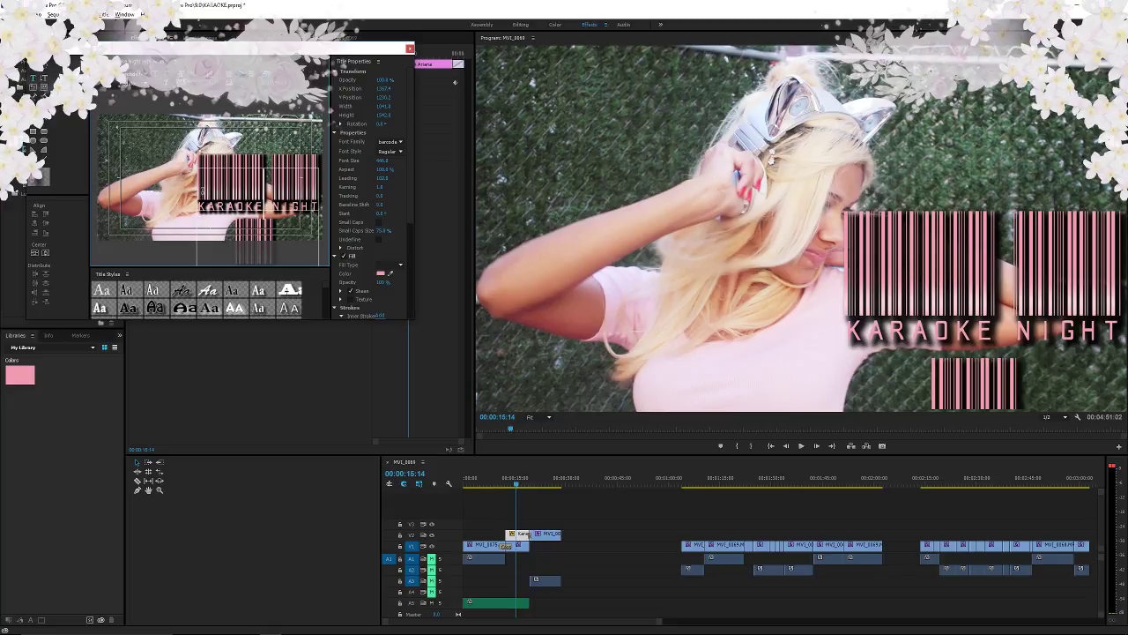
left_click(33, 69)
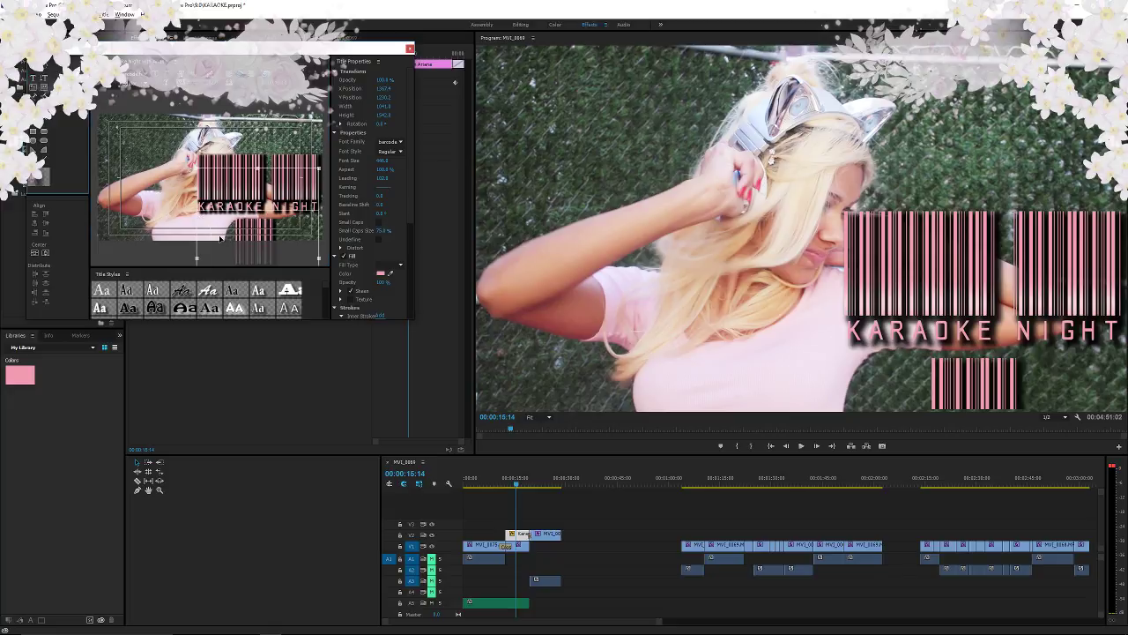
left_click_drag(197, 258, 109, 241)
- Select all of the title's text and tighten its letter spacing with a negative kerning value
double_click(272, 191)
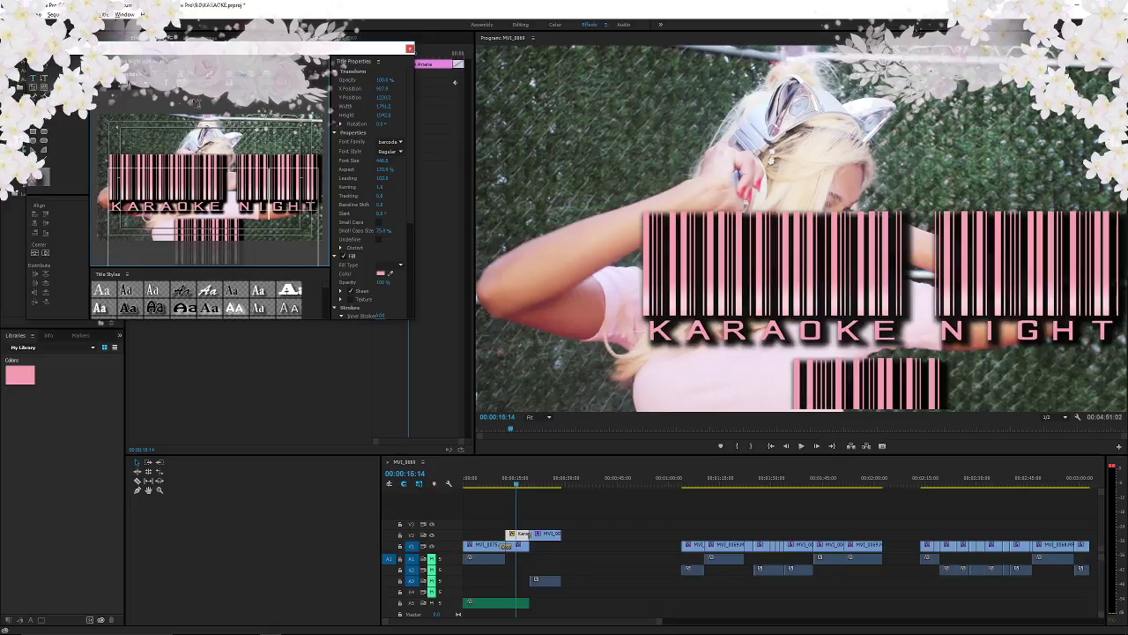
key("ctrl+a")
left_click_drag(384, 187, 351, 187)
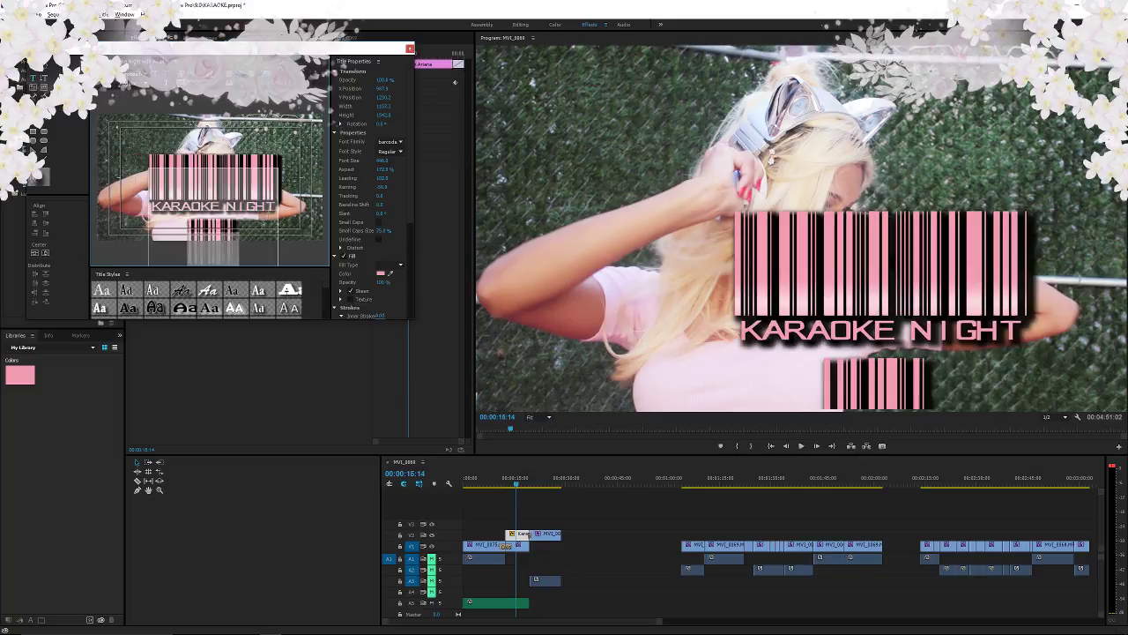
- Put the title on a single line reading KARAOKE NIGHT WITH ARIANA GRANDE and reduce its font size to 350
left_click(261, 215)
type("WITH")
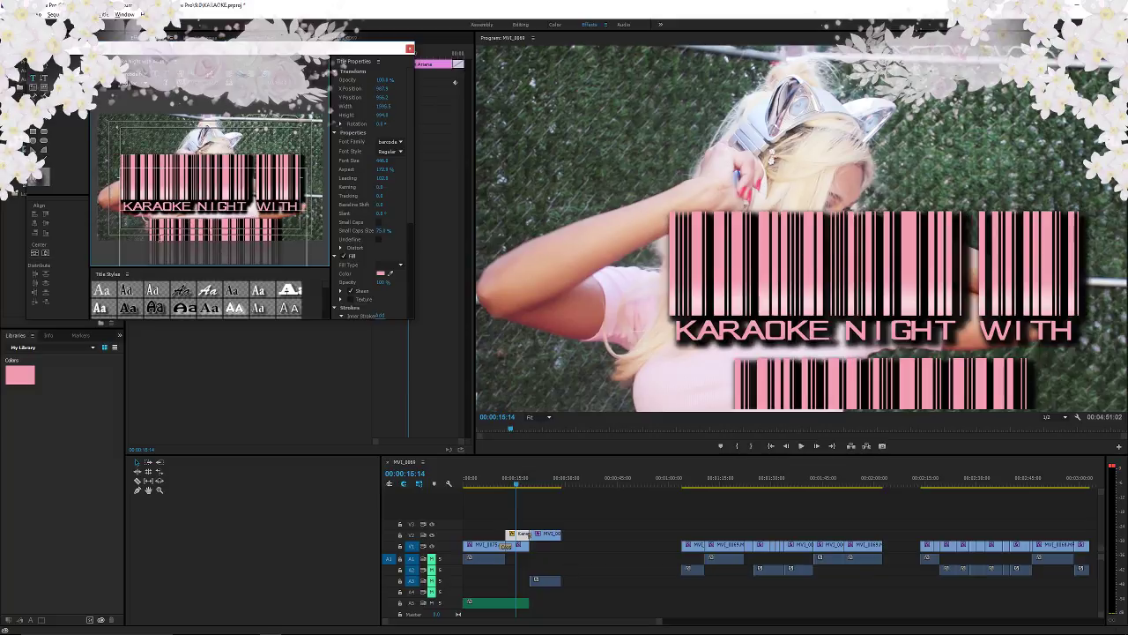
type(" ARIANA GR")
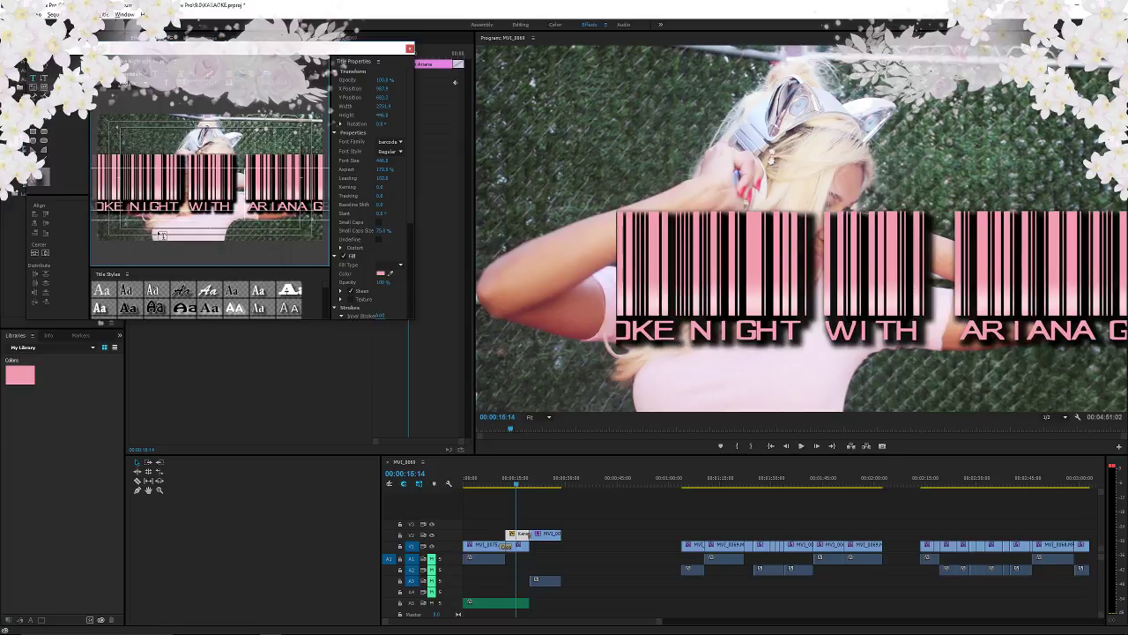
key("ctrl+a")
left_click_drag(383, 160, 348, 160)
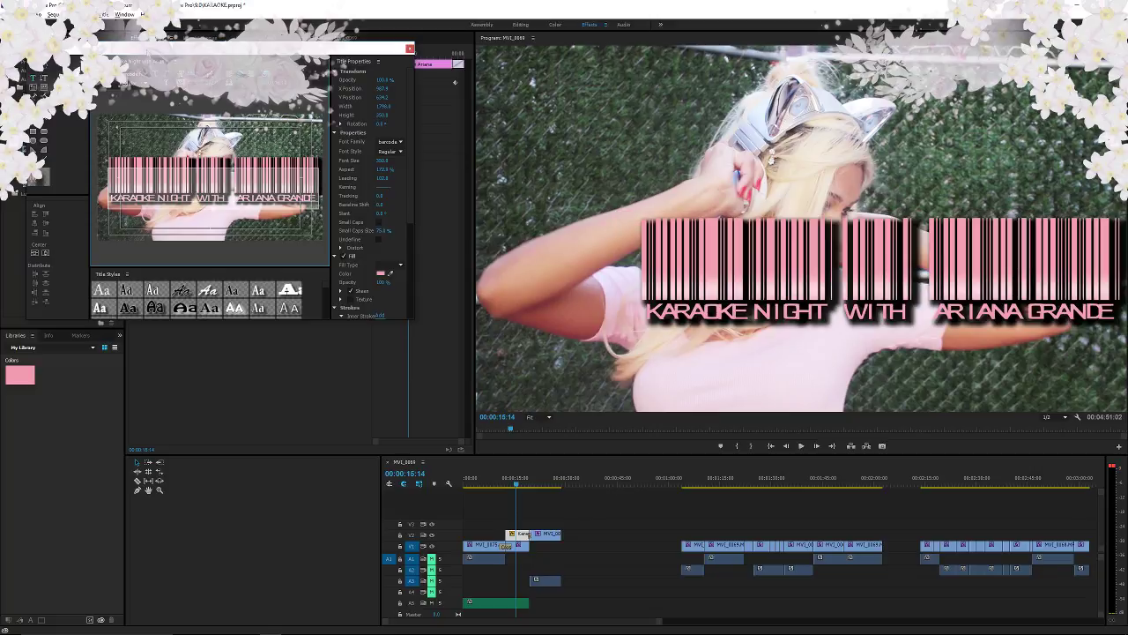
- Preview other fonts on the single-line title, from Kozuka Gothic up the list to Tw Cen MT Condensed
left_click(152, 80)
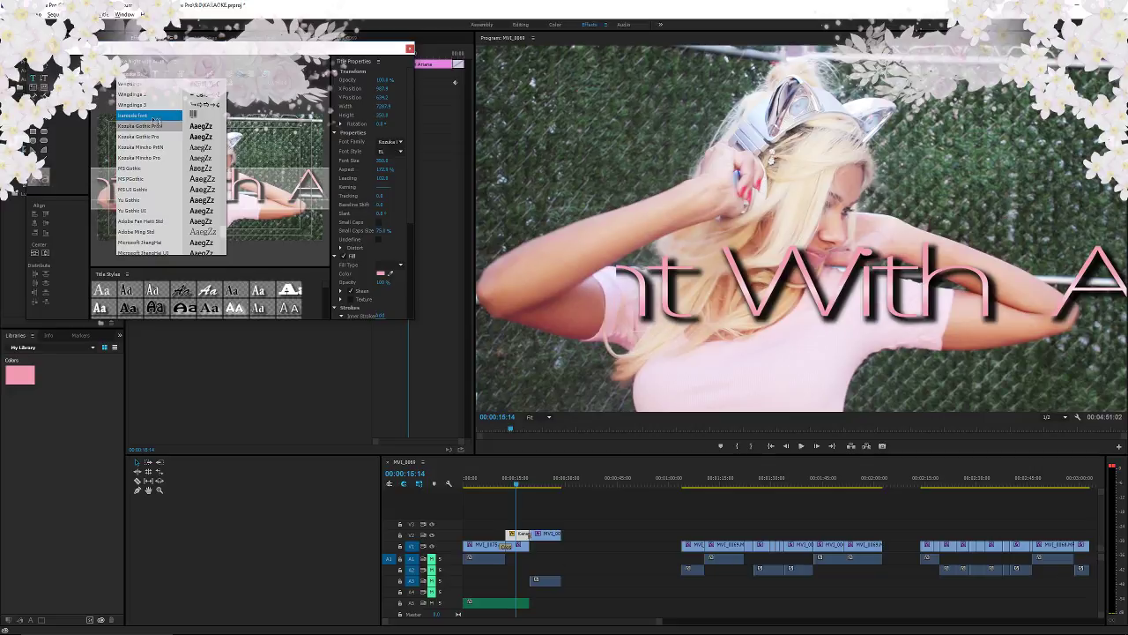
scroll(155, 119, "up", 3)
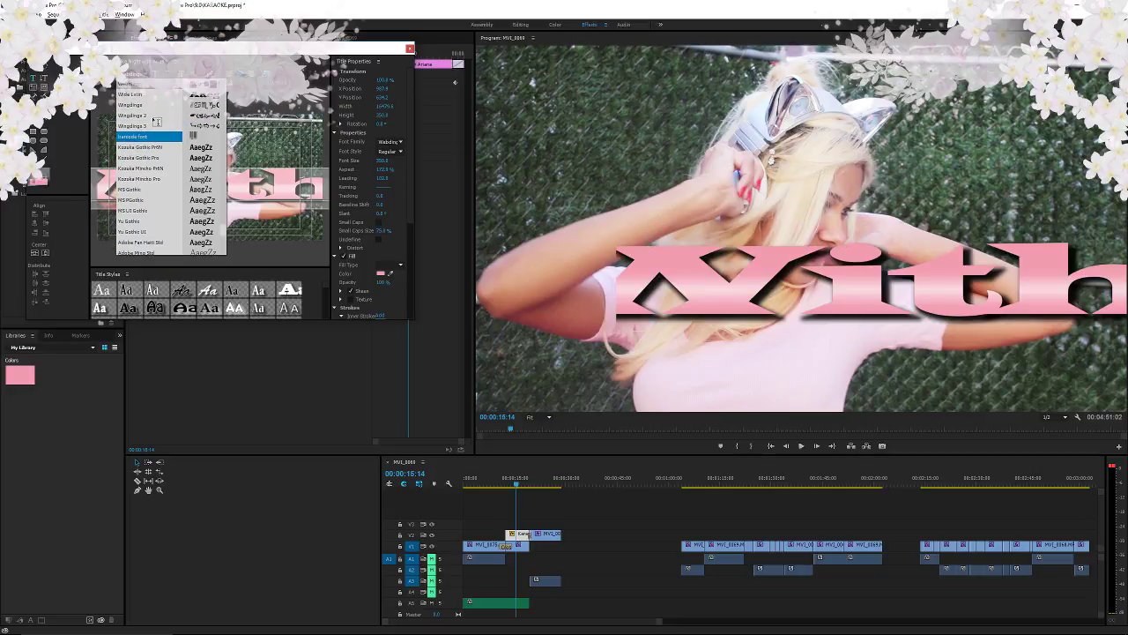
scroll(154, 119, "up", 4)
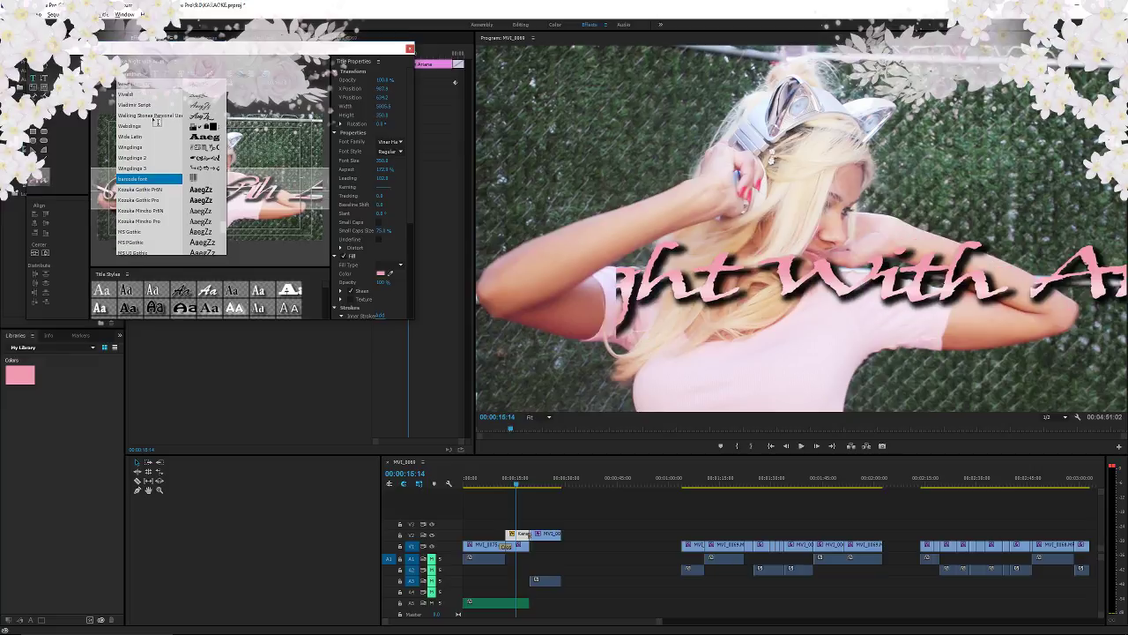
scroll(156, 121, "up", 5)
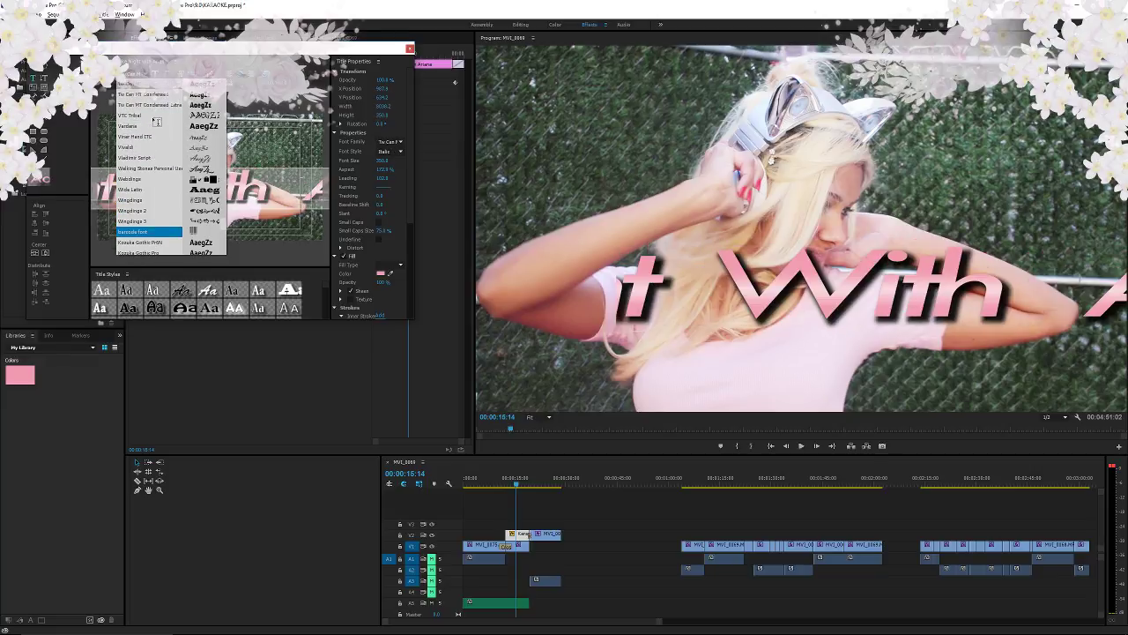
left_click(258, 246)
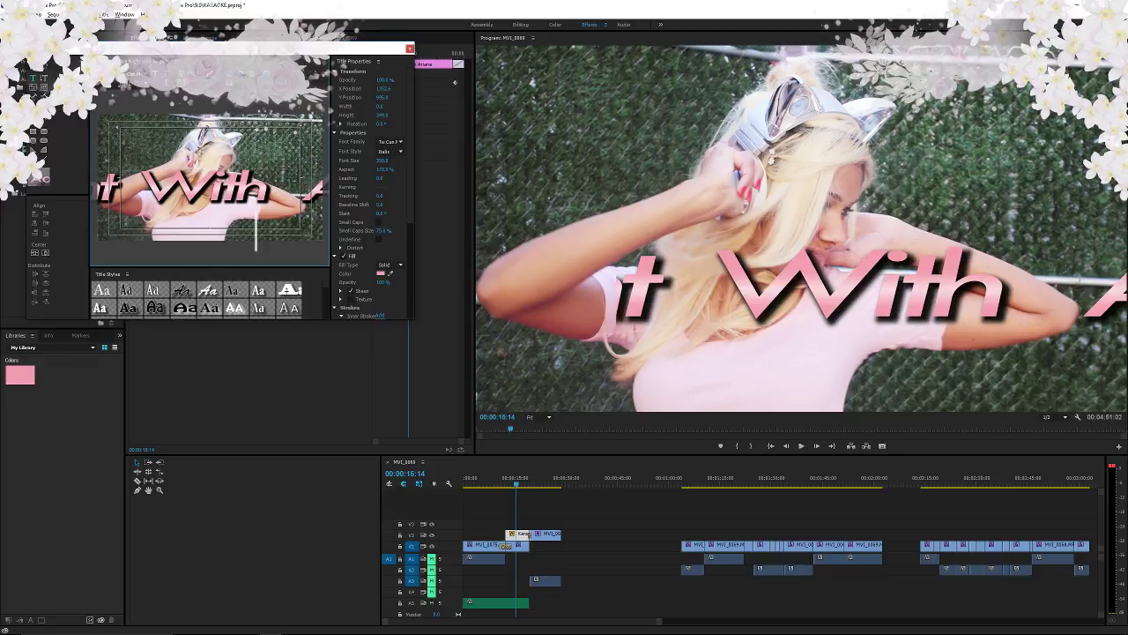
- Undo the font previews and all barcode title changes back to the three-line Wingdings text
left_click(33, 69)
left_click(191, 258)
key("ctrl+z")
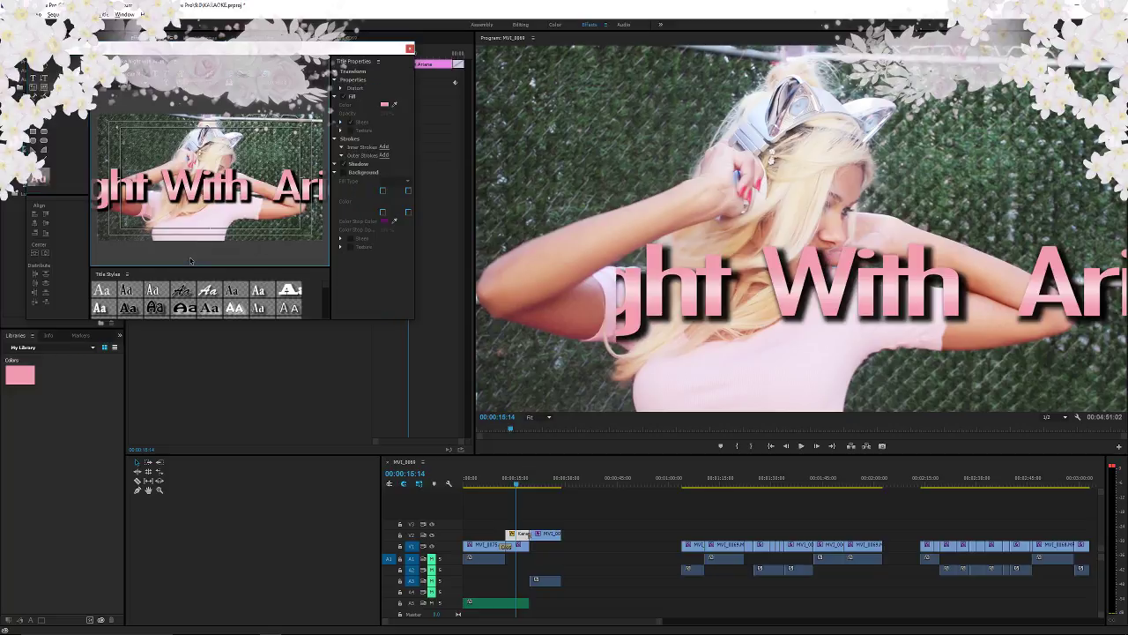
key("Down")
key("Down")
key("Down")
key("Down")
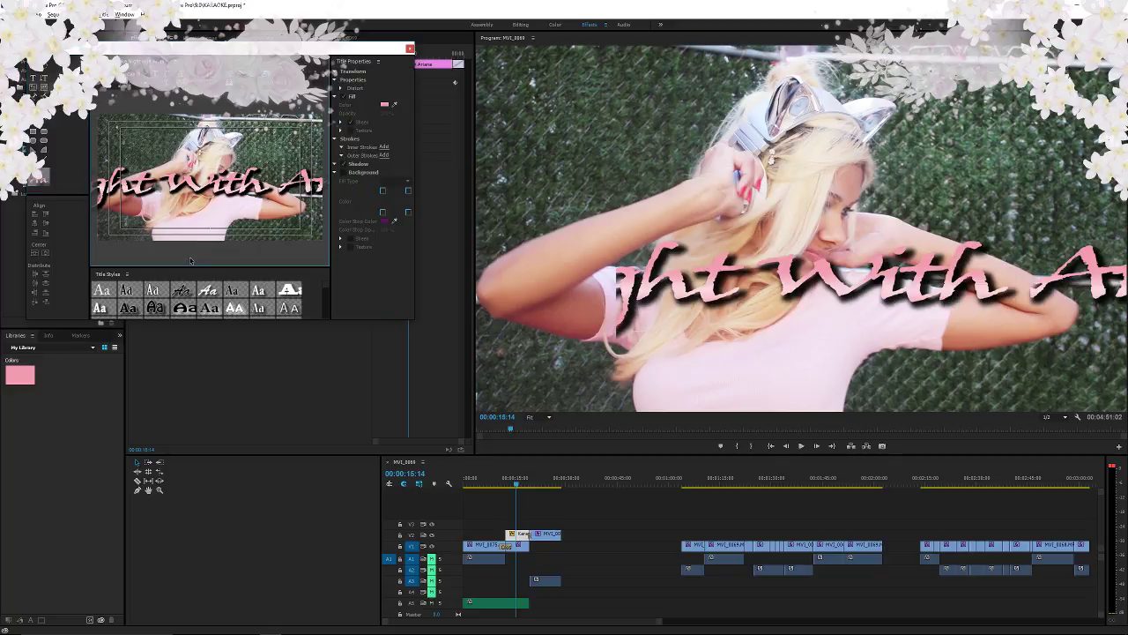
key("Down")
key("Down")
key("Down")
key("Down")
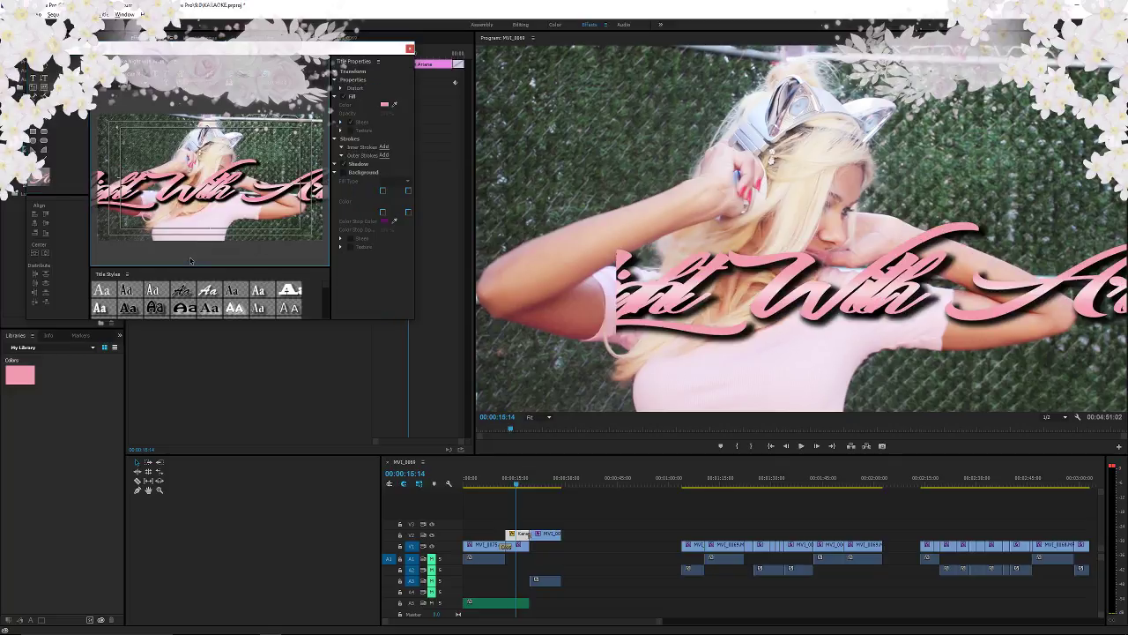
key("Down")
key("Down")
key("Down")
key("Down")
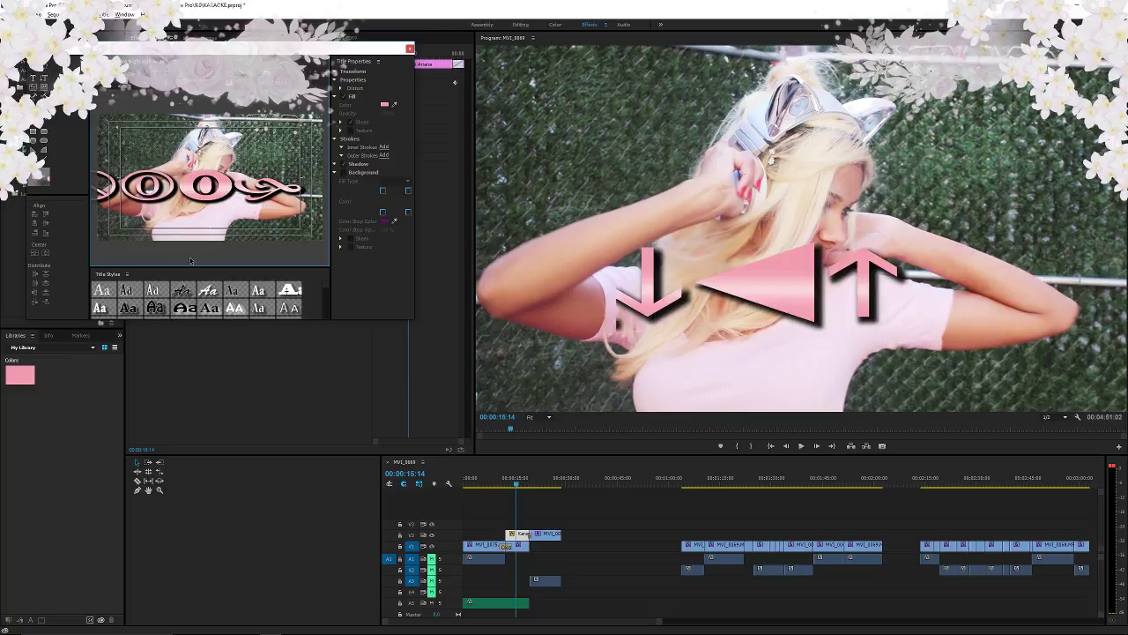
key("Down")
key("Down")
key("Down")
key("Down")
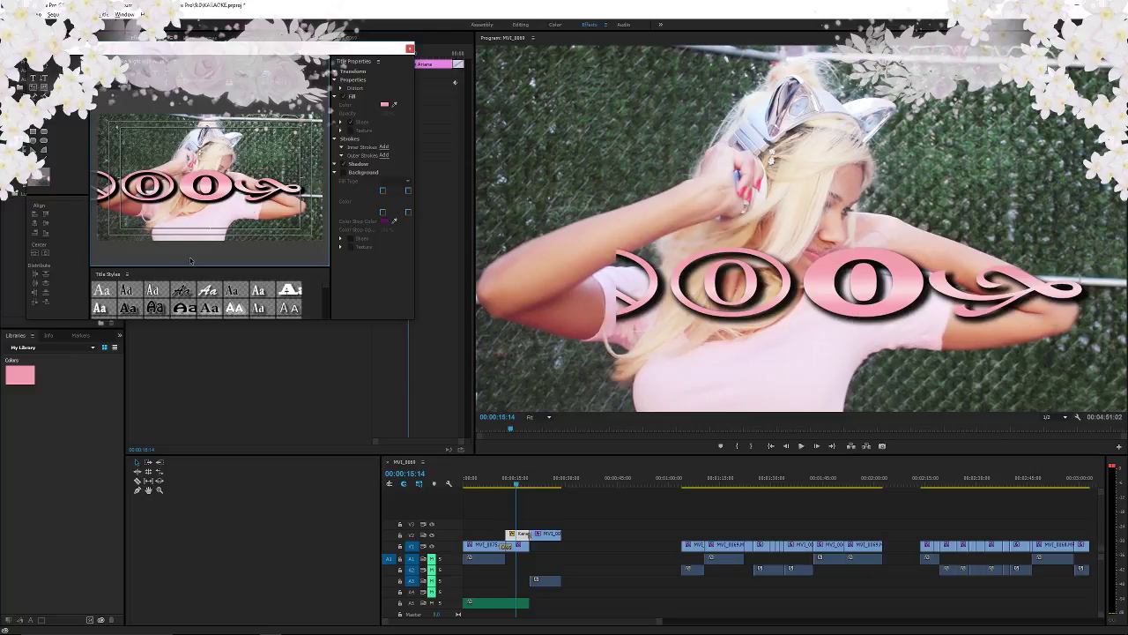
key("Down")
key("Down")
key("Down")
key("Down")
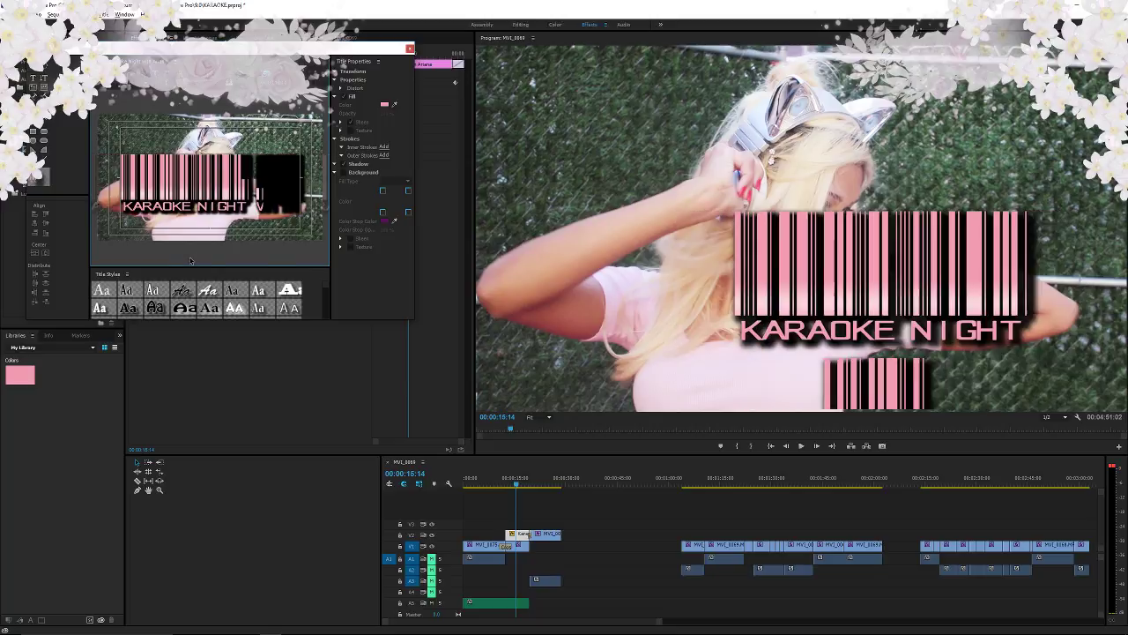
key("Down")
key("Down")
key("Down")
key("Down")
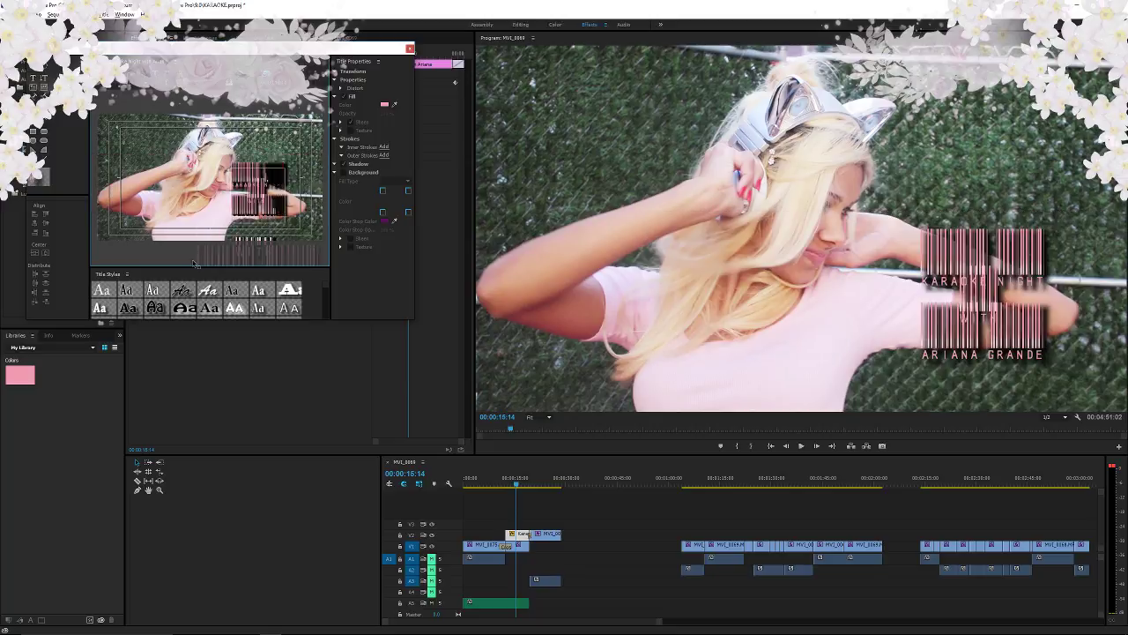
key("Down")
key("Down")
key("Down")
key("Down")
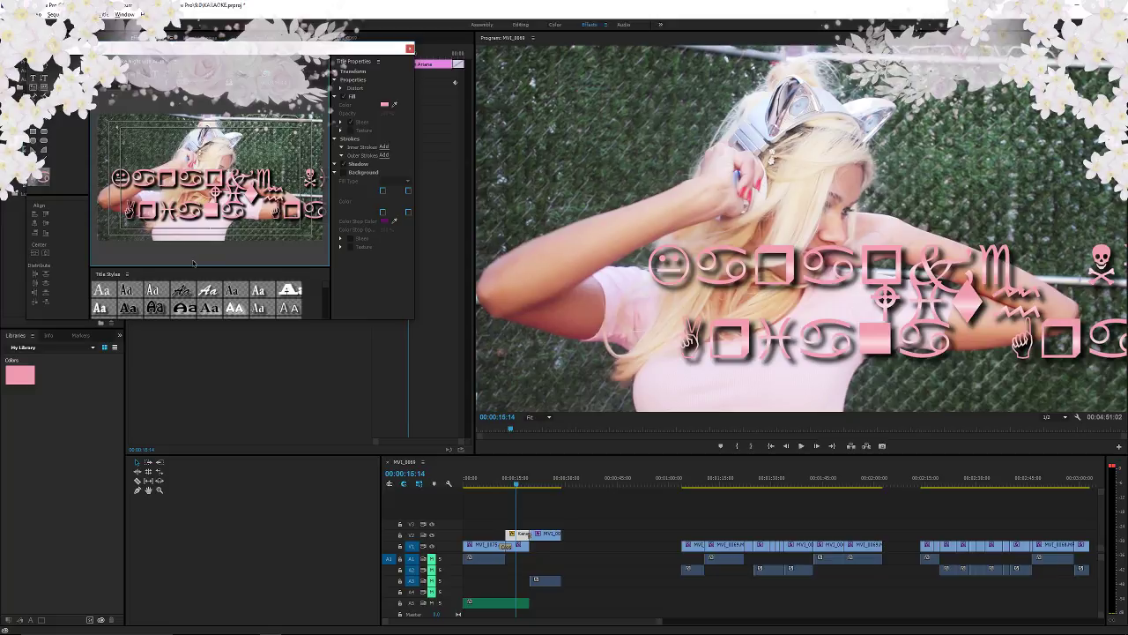
- Save the project and select all of the three-line title's text for editing
key("ctrl+s")
double_click(205, 187)
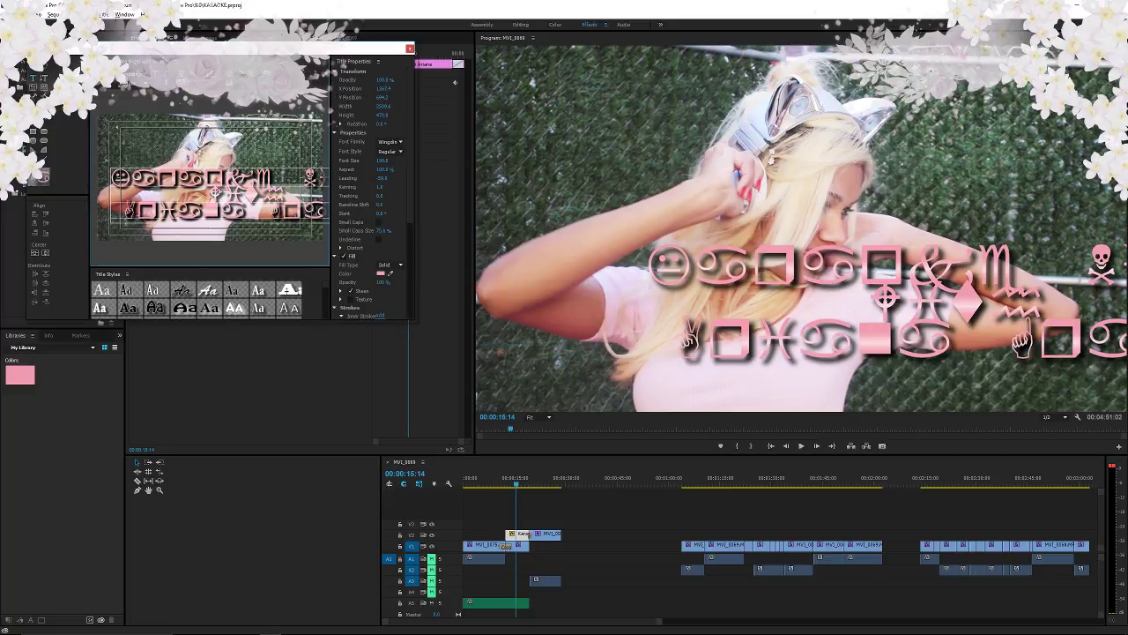
key("ctrl+a")
- Preview fonts on the three-line title, going up the font list from Wingdings to Perpetua Titling MT
left_click(147, 76)
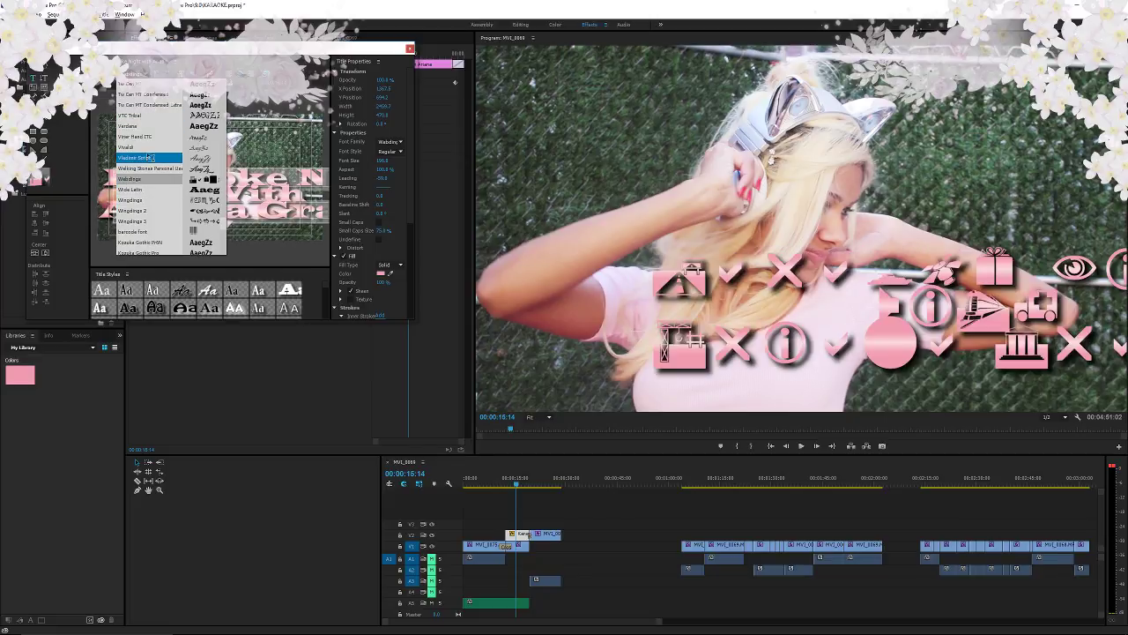
key("Up")
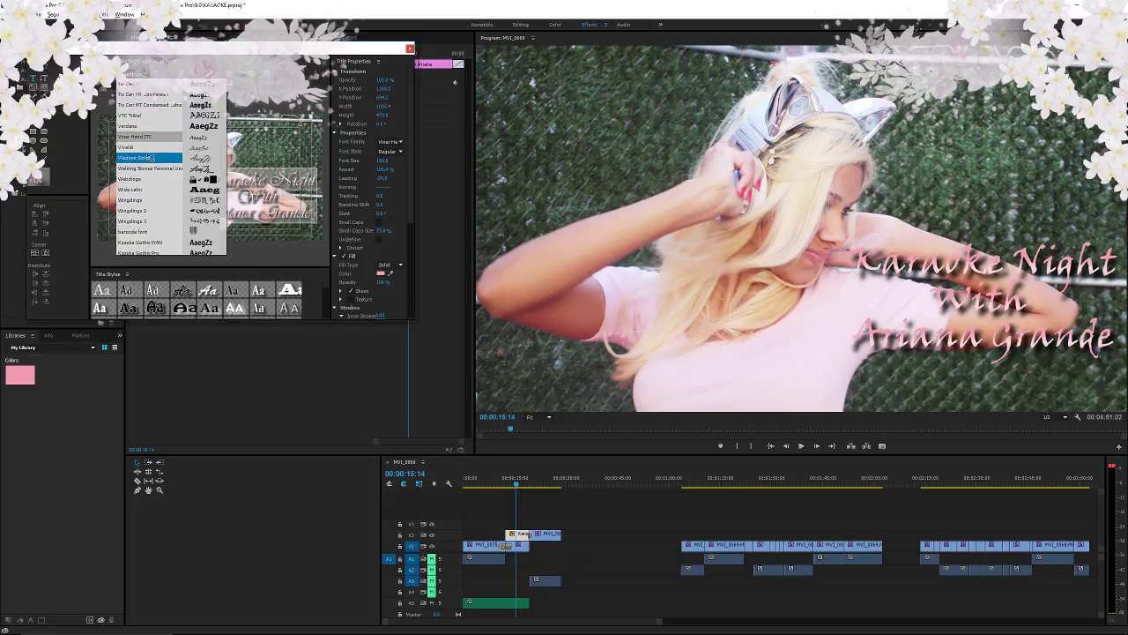
key("Up")
key("Up")
key("Up")
key("Up")
key("Up")
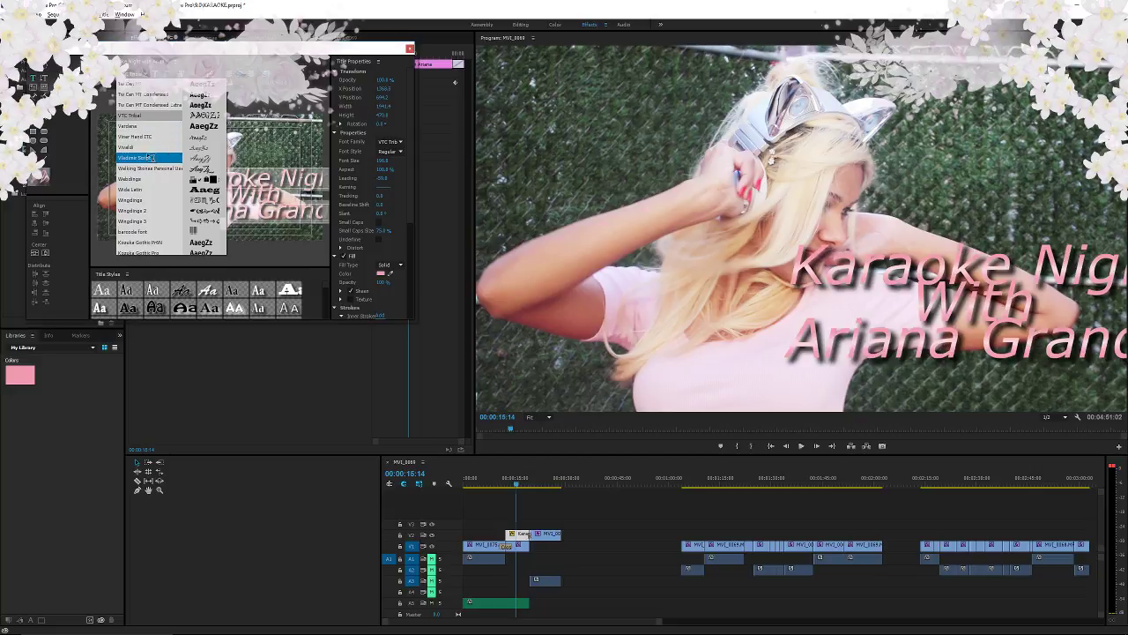
key("Up")
key("Up")
key("Up")
key("Up")
key("Up")
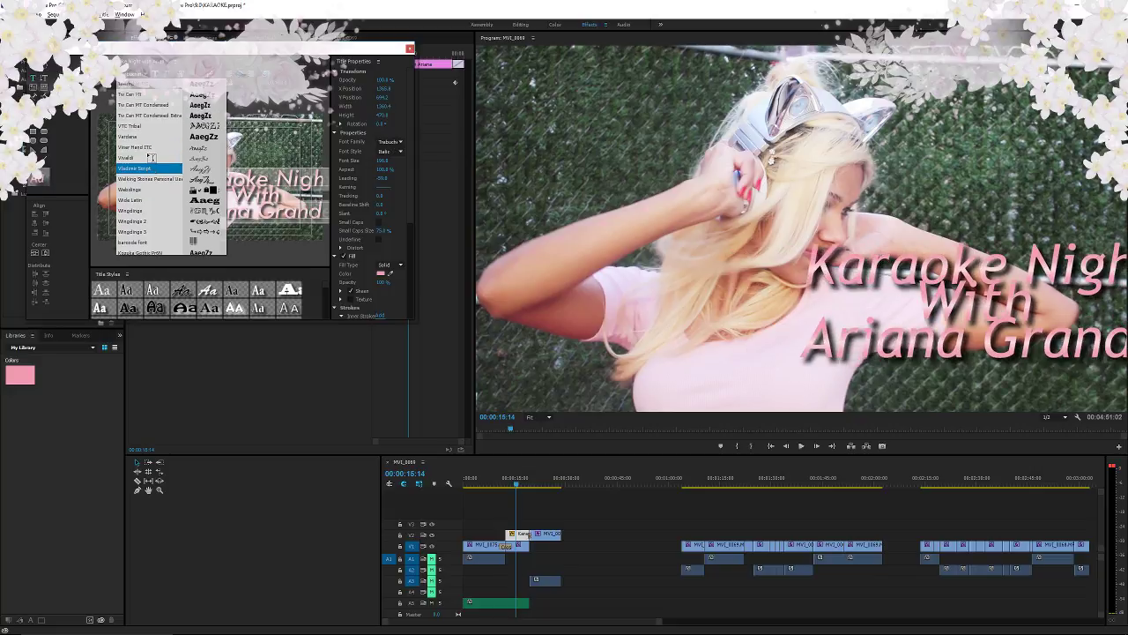
key("Up")
key("Up")
key("Up")
key("Up")
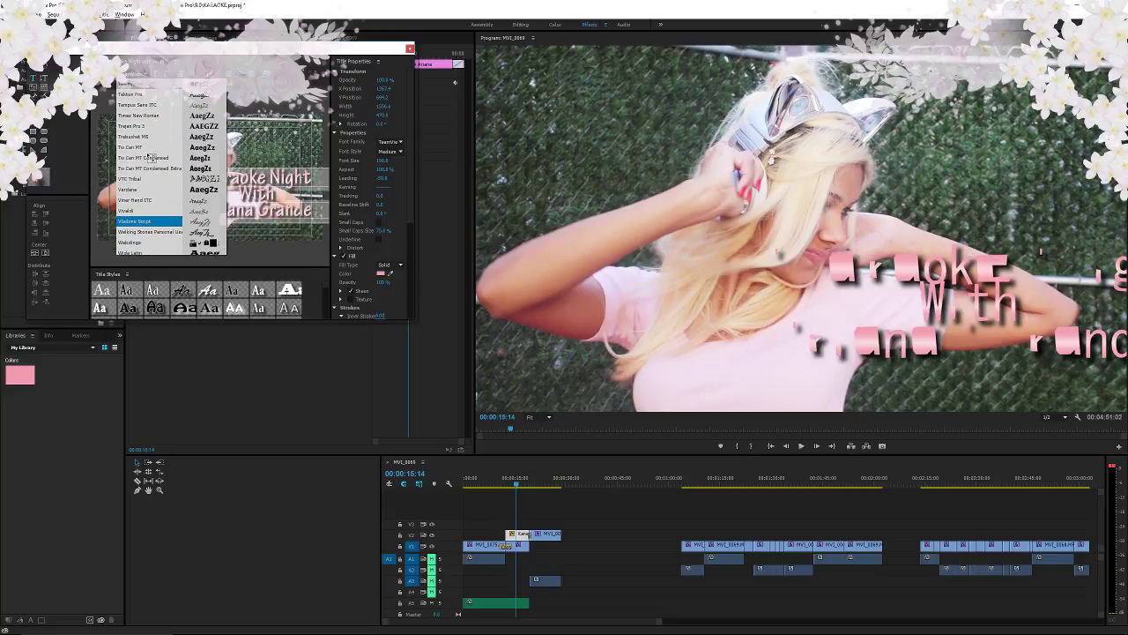
key("Up")
key("Up")
key("Up")
key("Up")
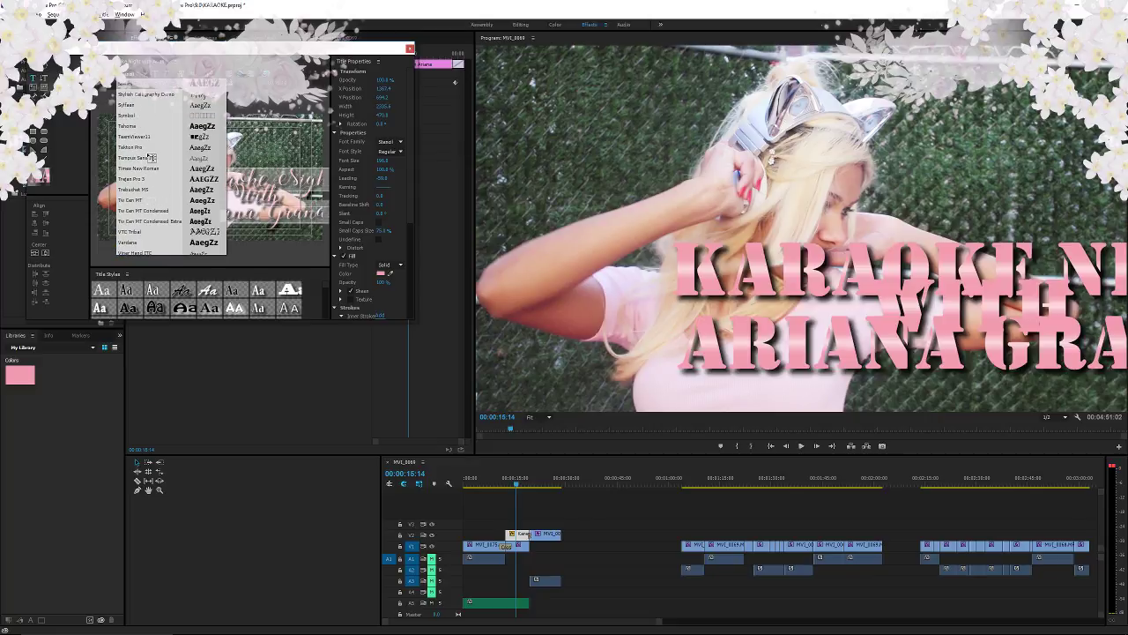
key("Up")
key("Up")
key("Up")
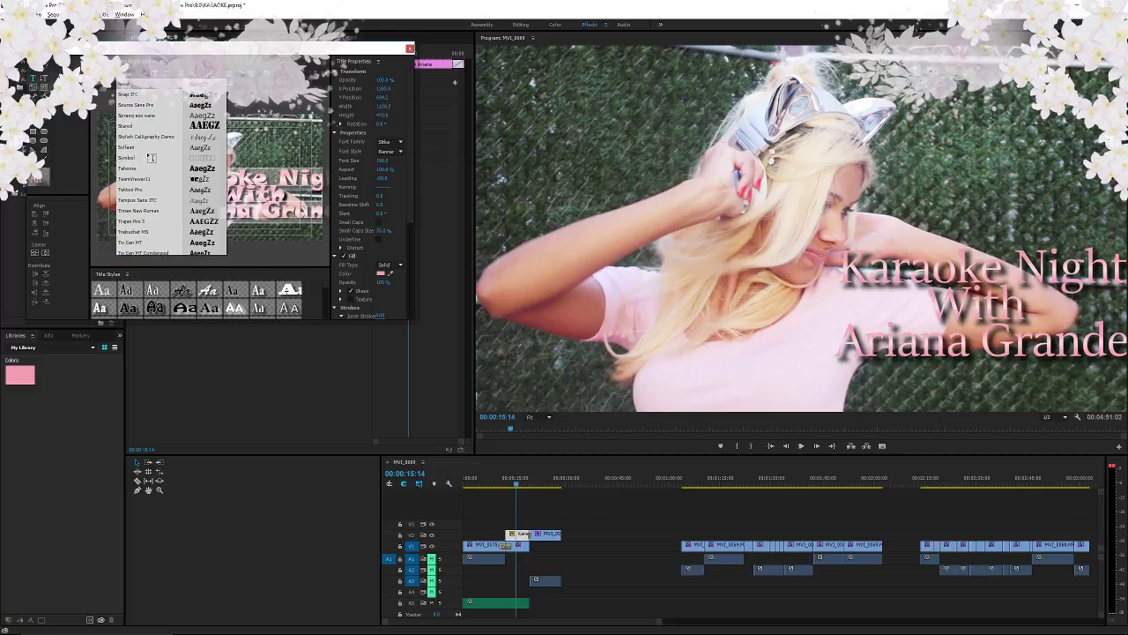
key("Up")
key("Up")
key("Up")
key("Up")
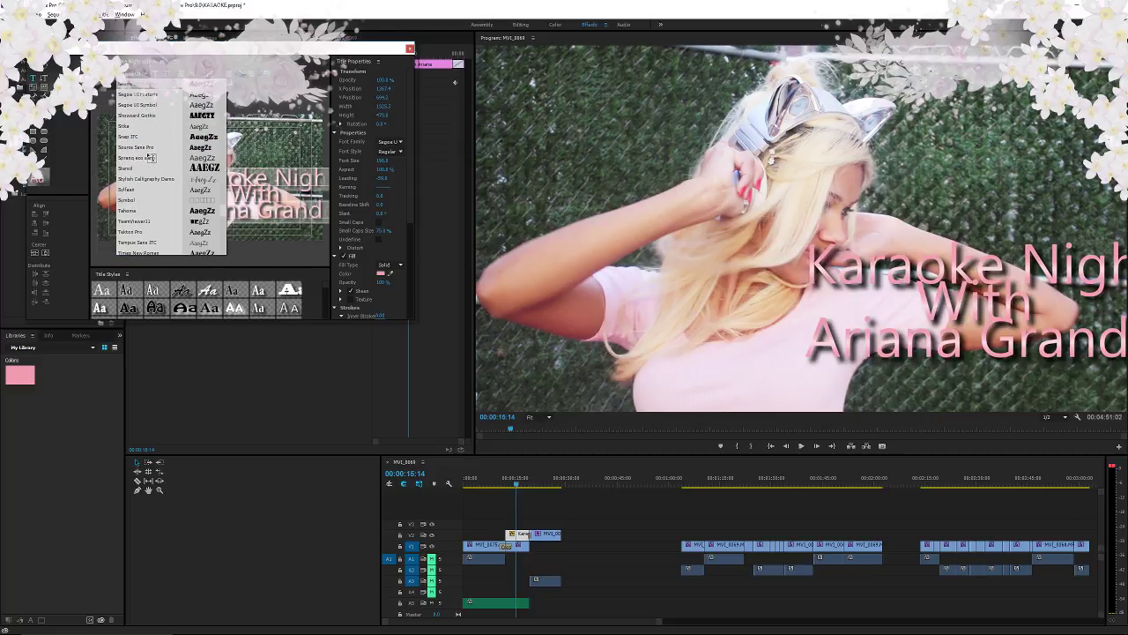
key("Up")
key("Up")
key("Up")
key("Up")
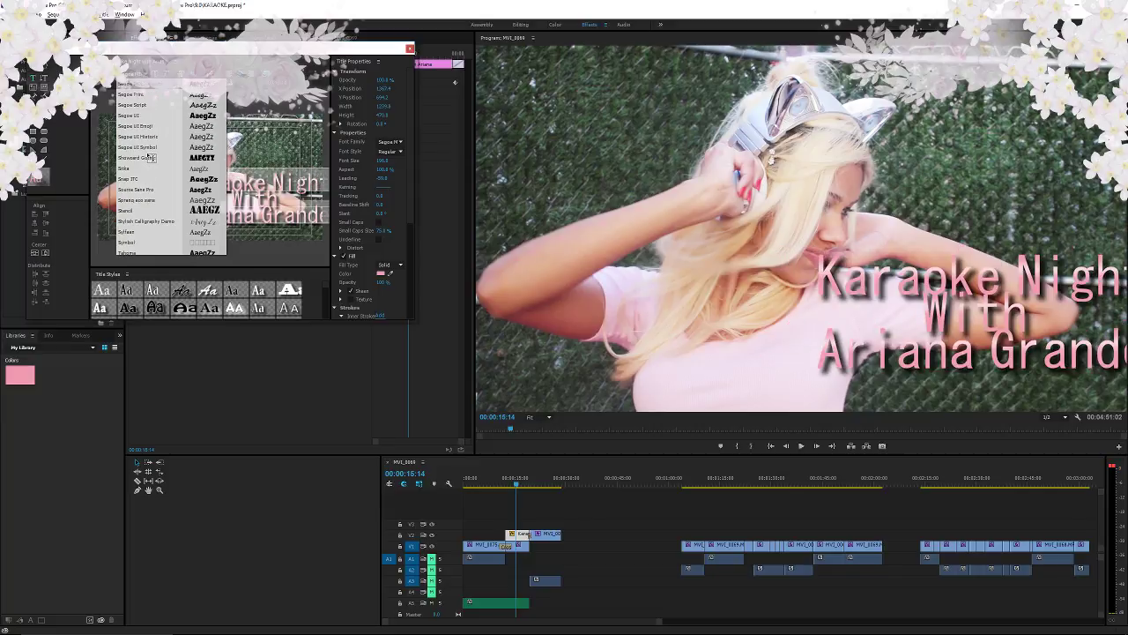
key("Down")
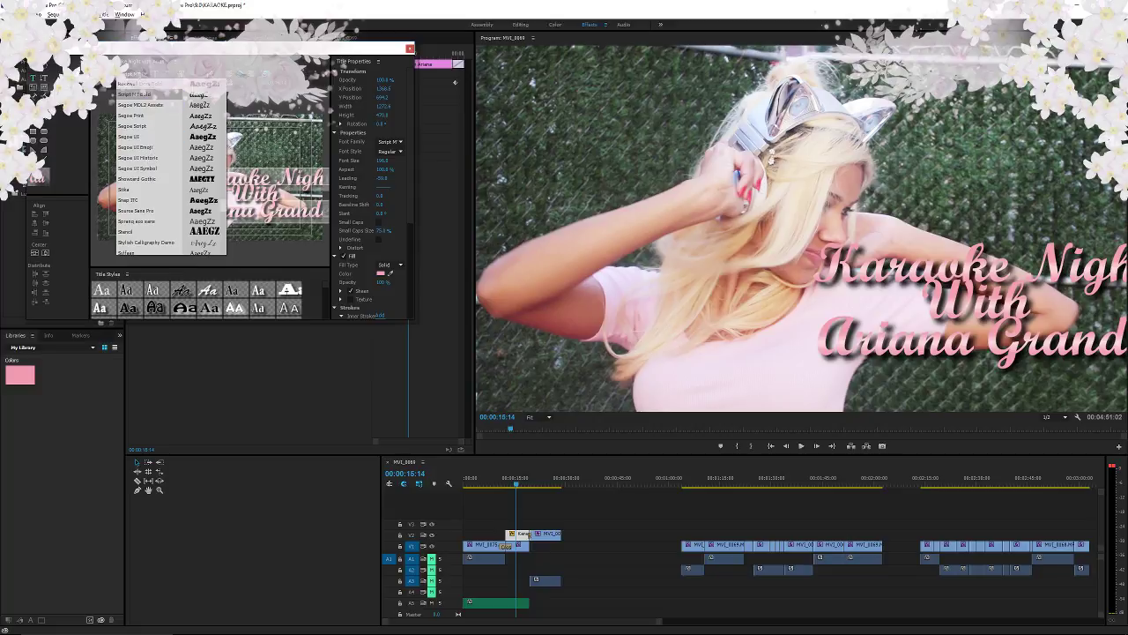
key("Up")
key("Up")
key("Up")
key("Up")
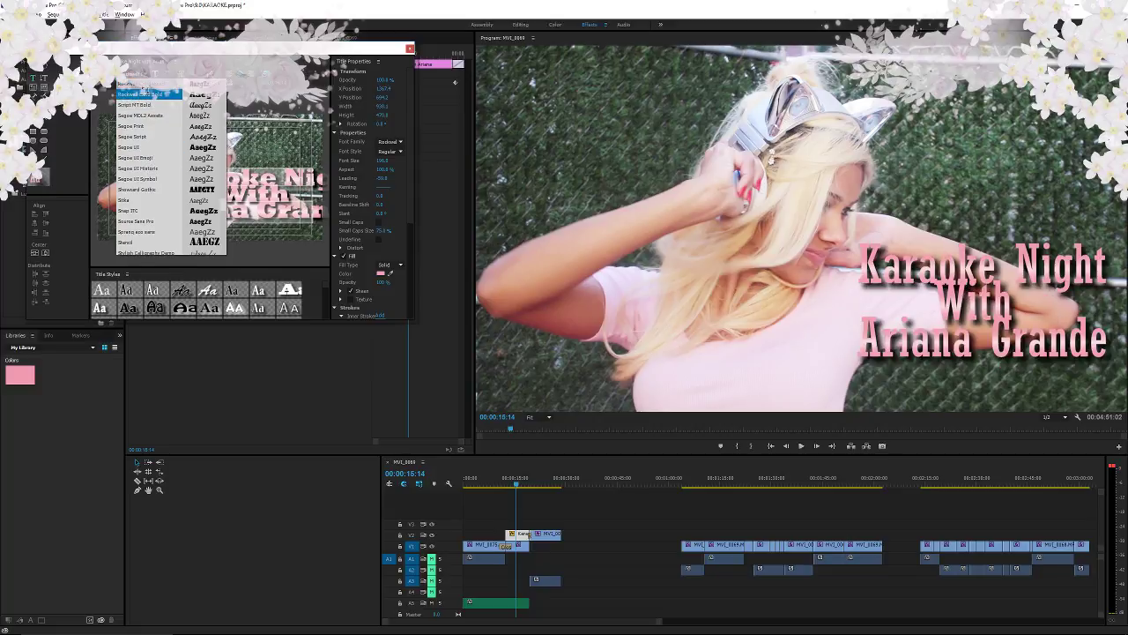
key("Up")
key("Up")
key("Up")
key("Up")
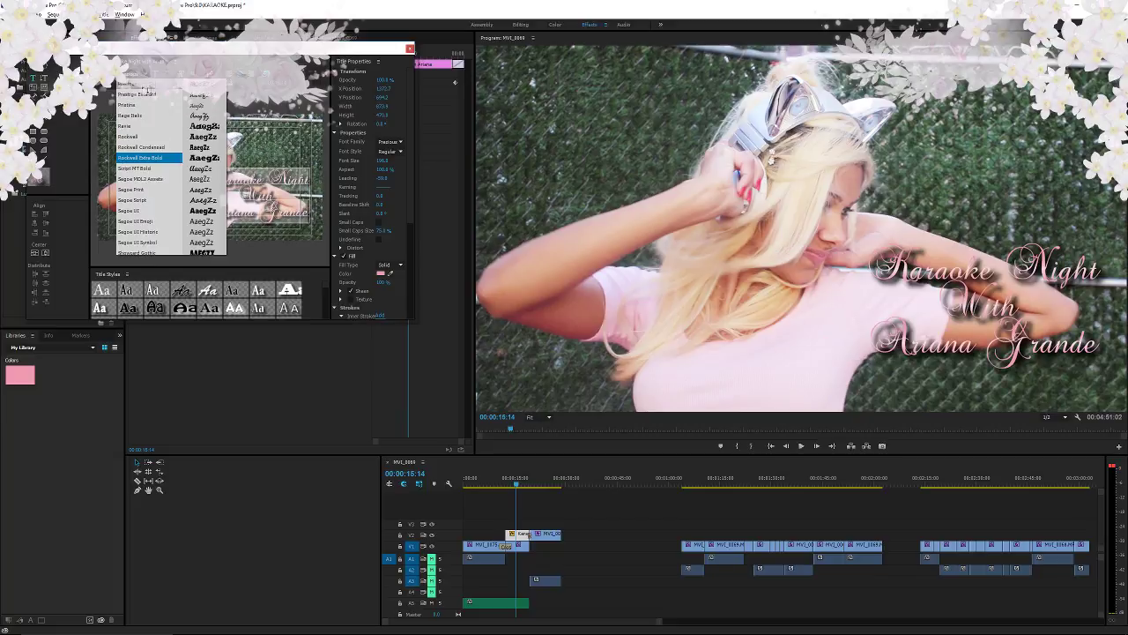
key("Up")
key("Up")
key("Up")
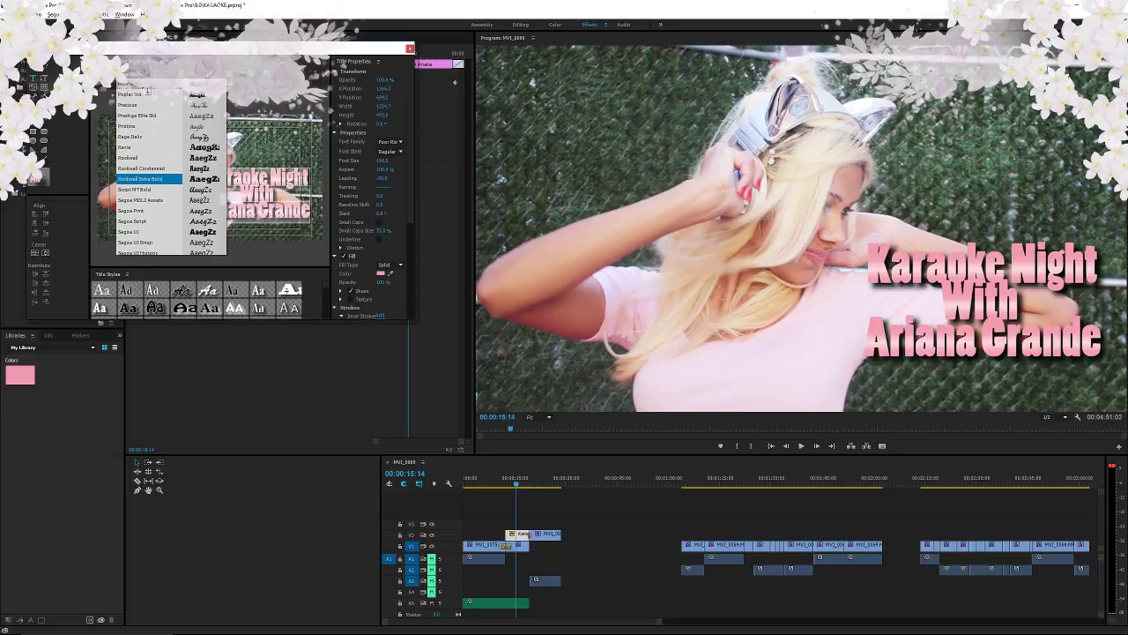
key("Up")
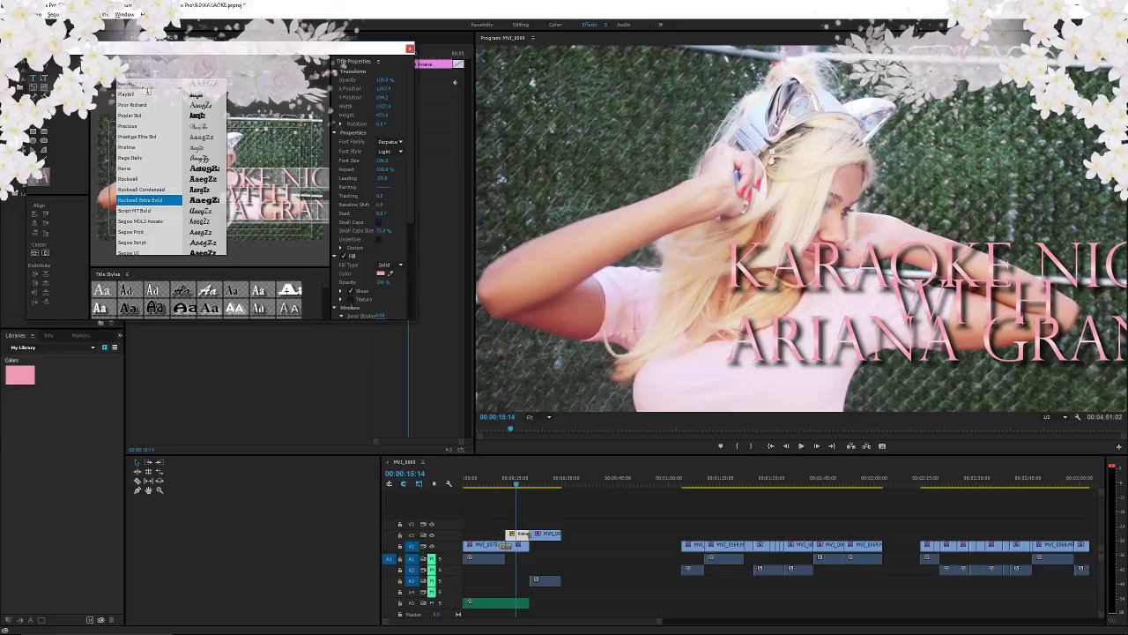
key("Escape")
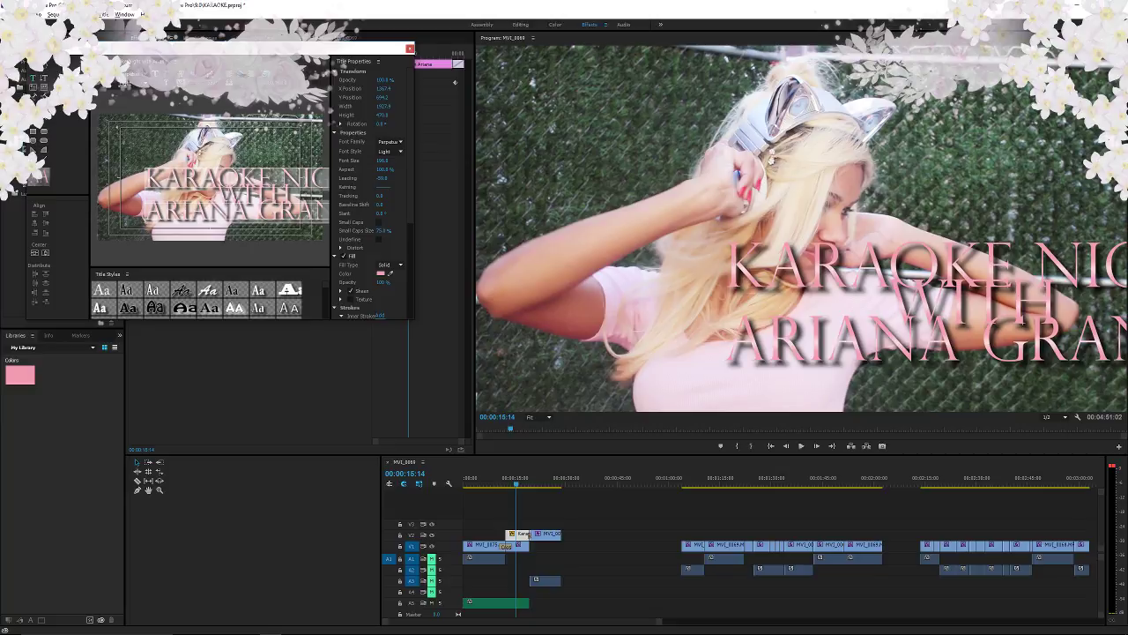
- Preview more fonts on the three-line title, from Perpetua Titling MT up past KR Shake and Harrington to the script font above Haettenschweiler
left_click(144, 75)
key("Up")
key("Up")
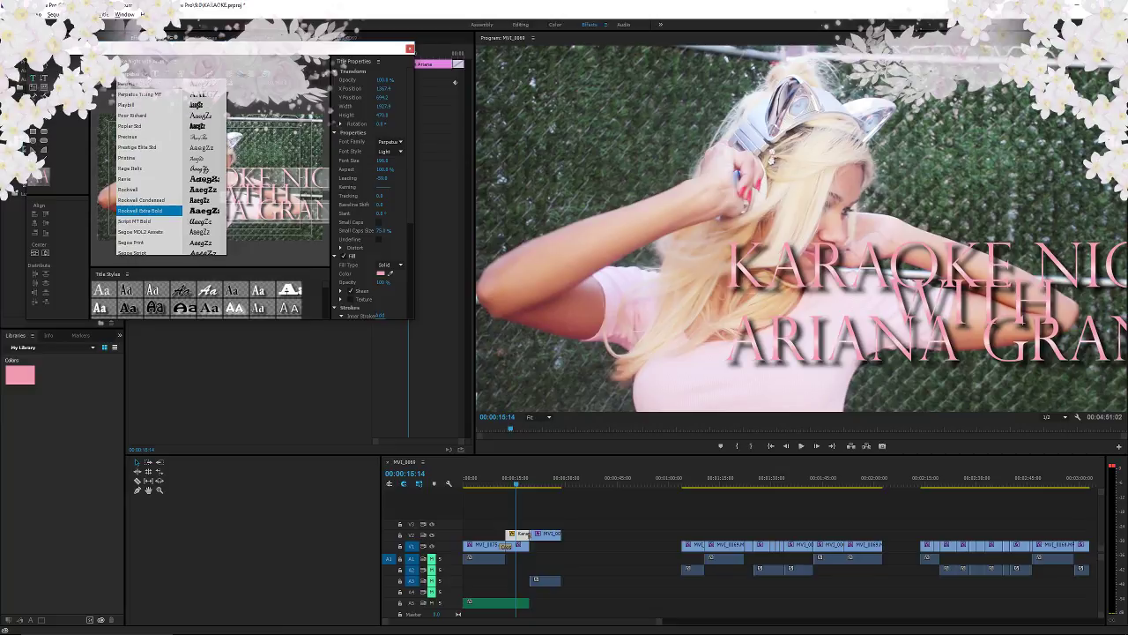
key("Down")
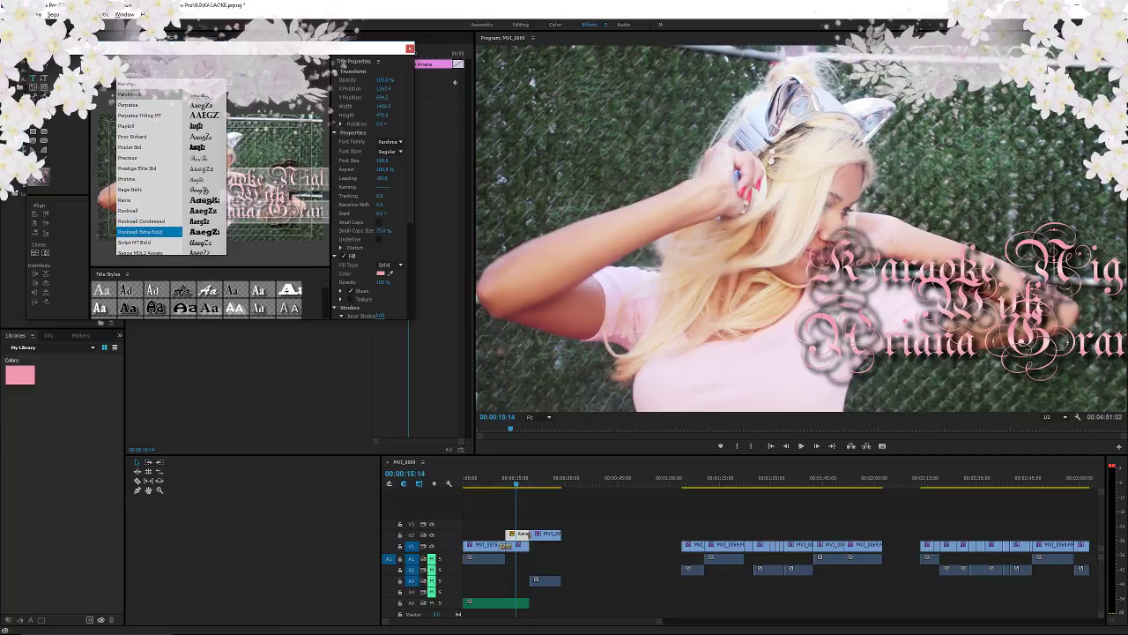
key("Up")
key("Down")
key("Up")
key("Up")
key("Up")
key("Up")
key("Up")
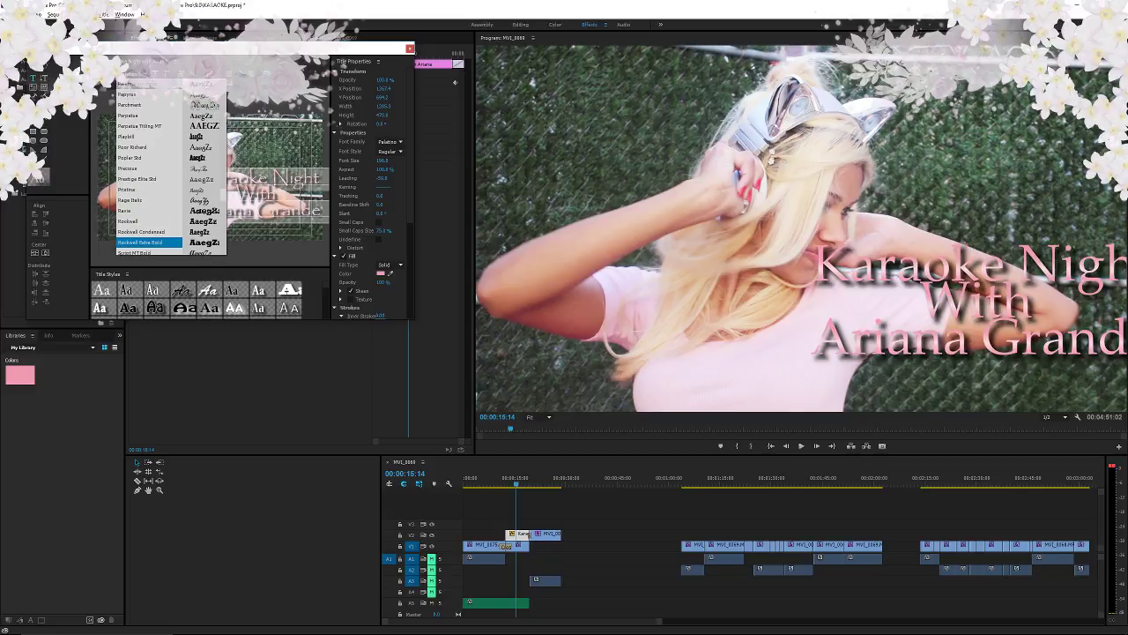
key("Up")
key("Up")
key("Up")
key("Up")
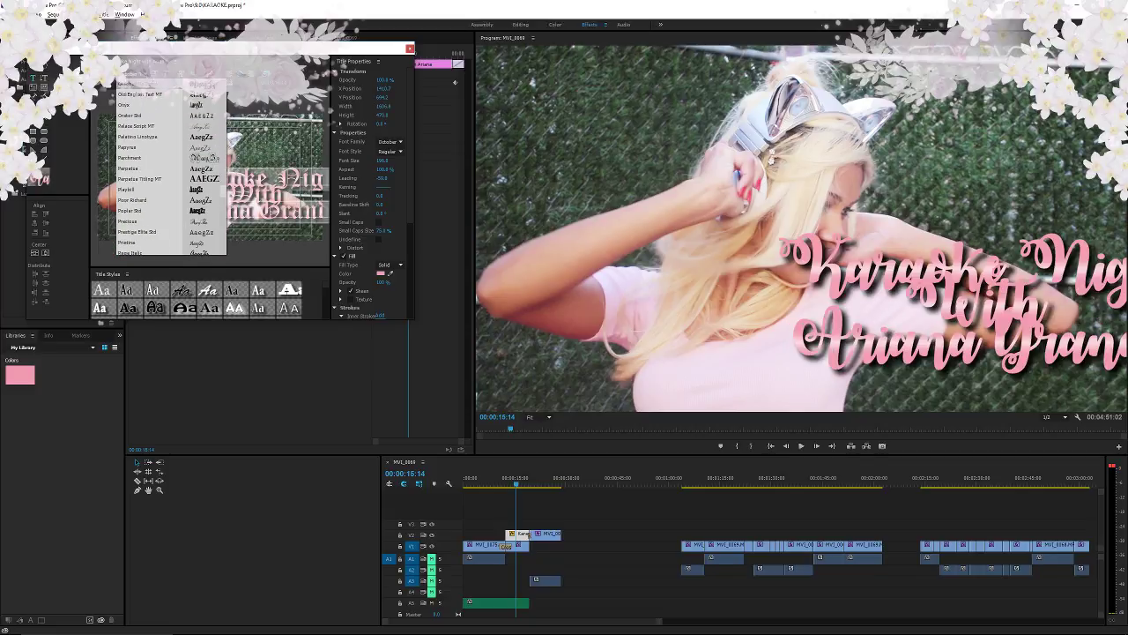
key("Up")
key("Up")
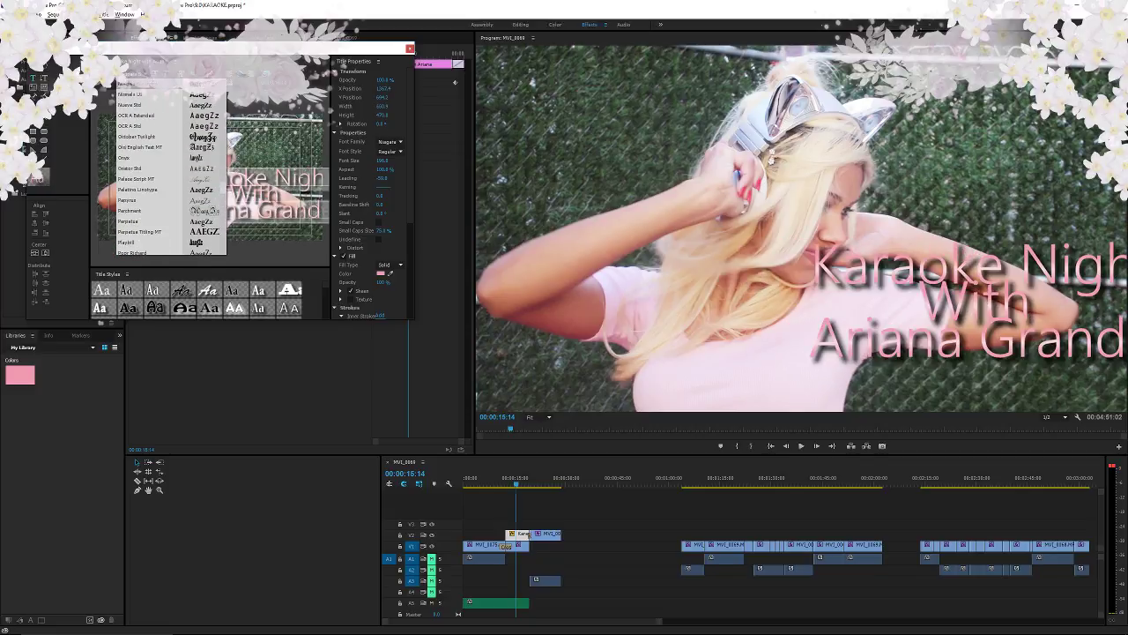
key("Up")
key("Down")
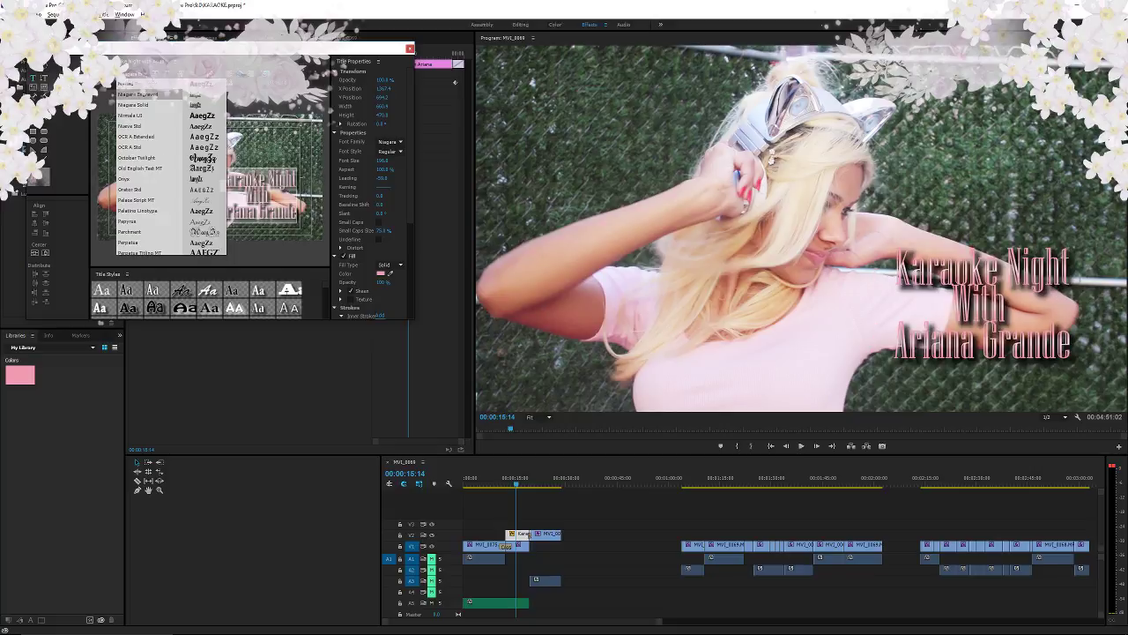
key("Up")
key("Up")
key("Up")
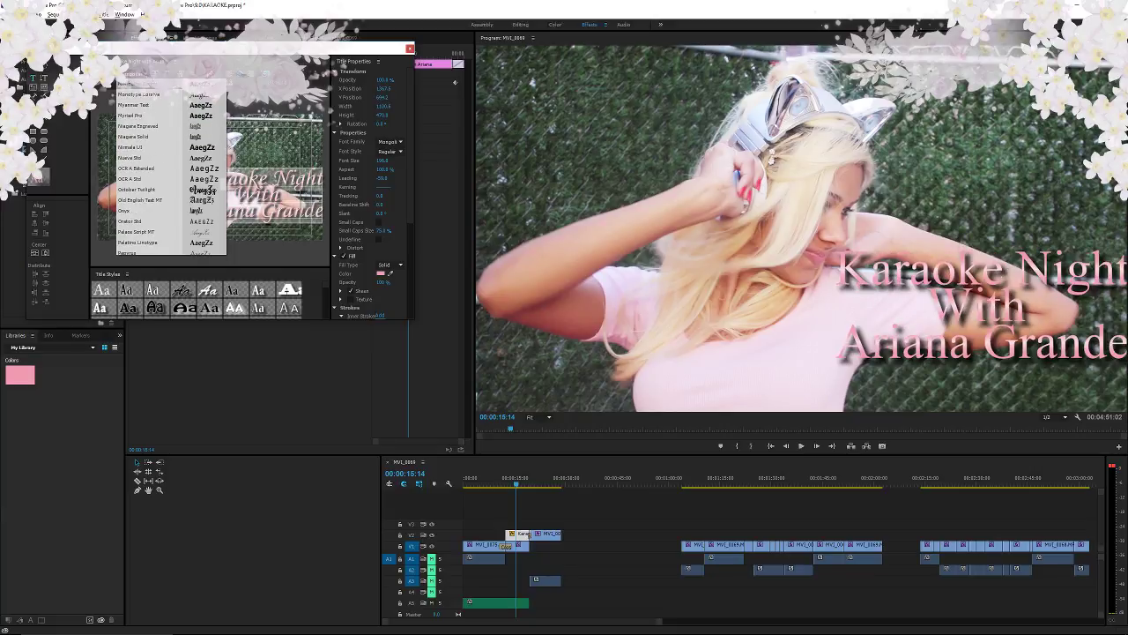
key("Up")
key("Up")
key("Up")
key("Up")
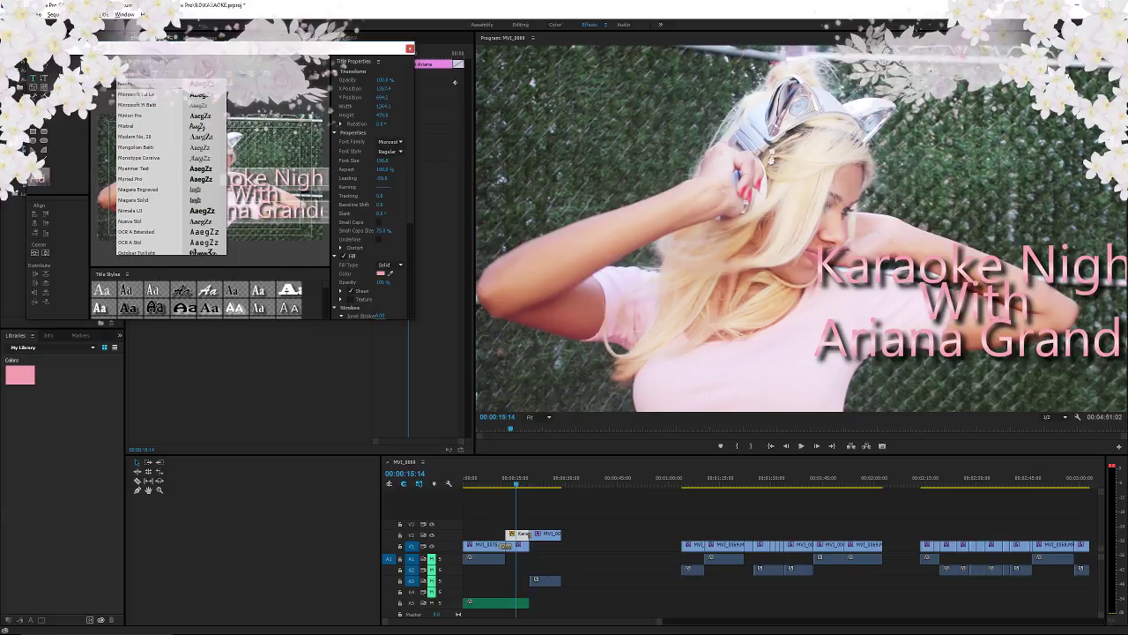
key("Up")
key("Up")
key("Up")
key("Up")
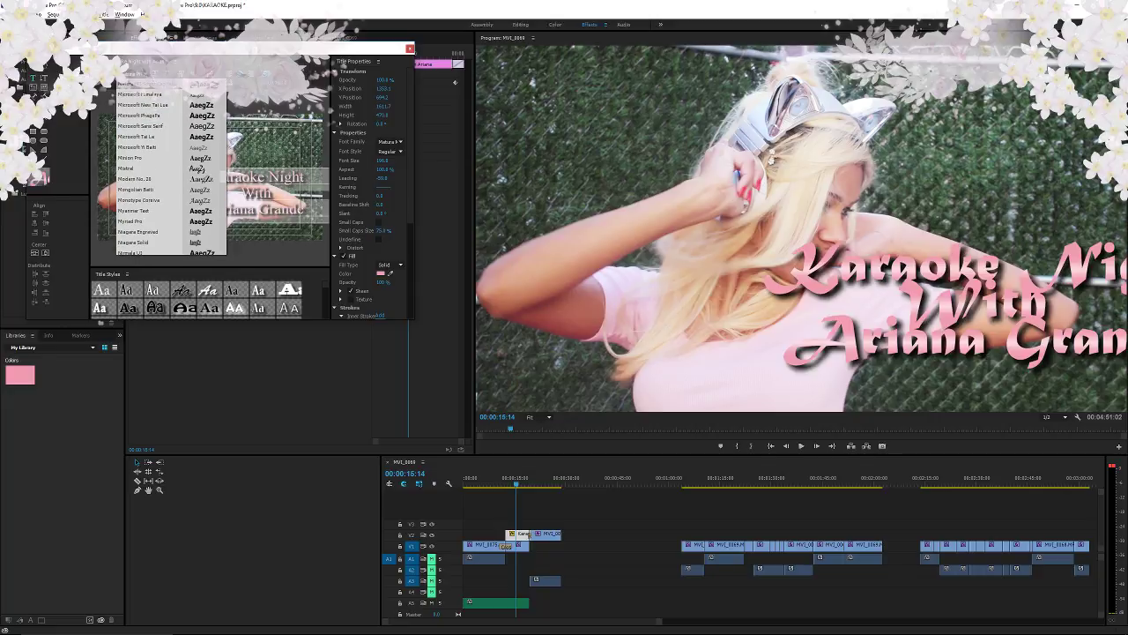
key("Up")
key("Up")
key("Up")
key("Up")
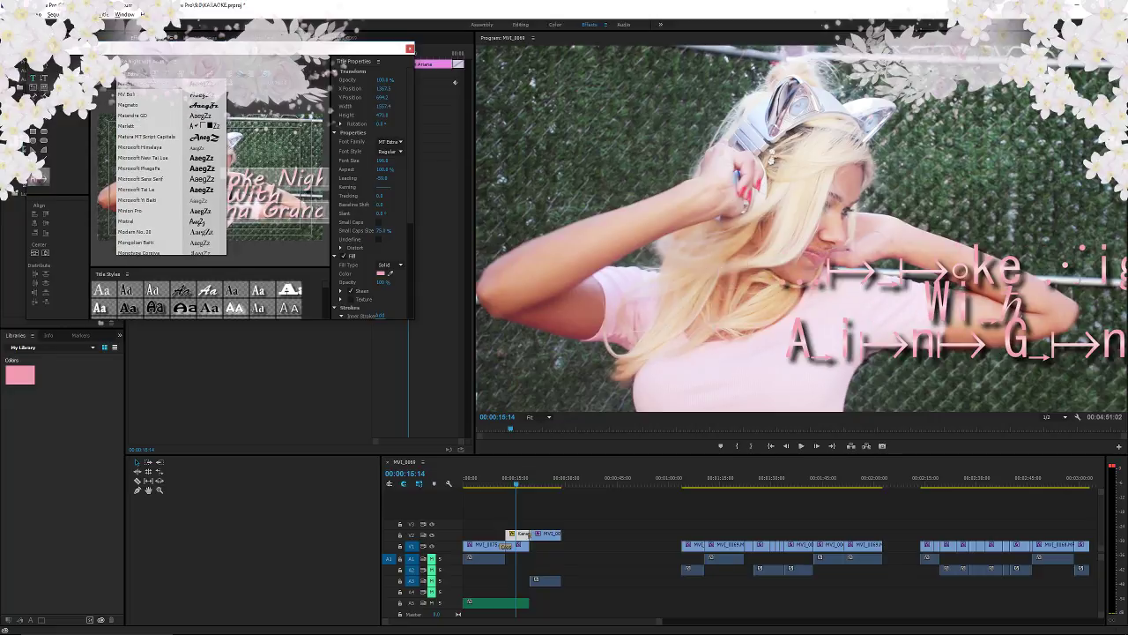
key("Up")
key("Up")
key("Up")
key("Up")
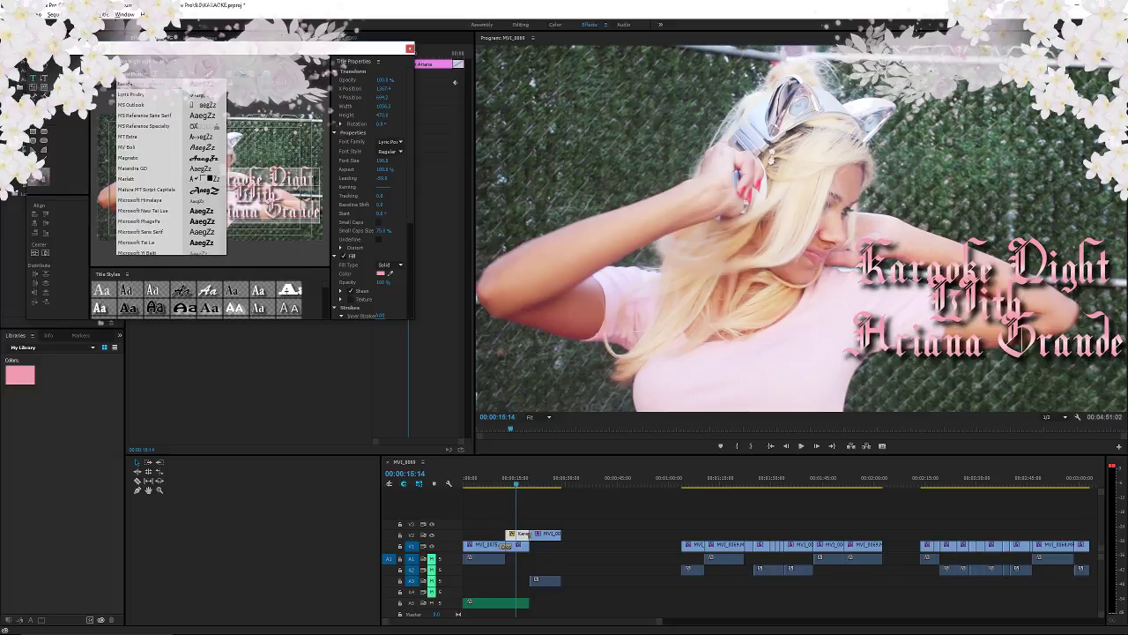
key("Up")
key("Up")
key("Up")
key("Up")
key("Up")
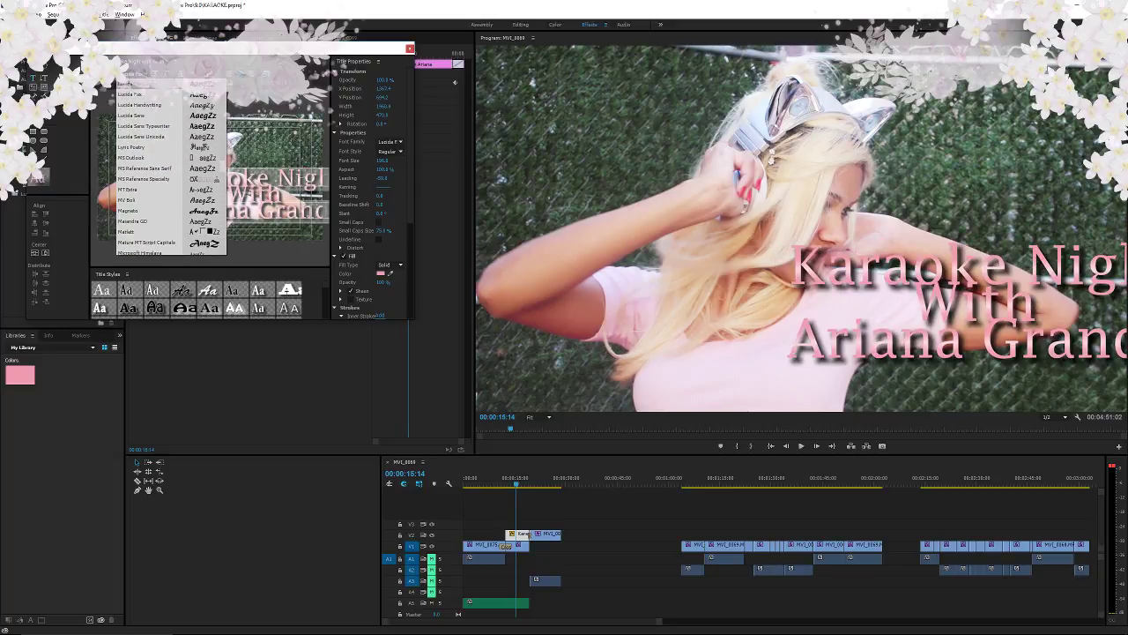
key("Up")
key("Up")
key("Up")
key("Up")
key("Up")
key("Up")
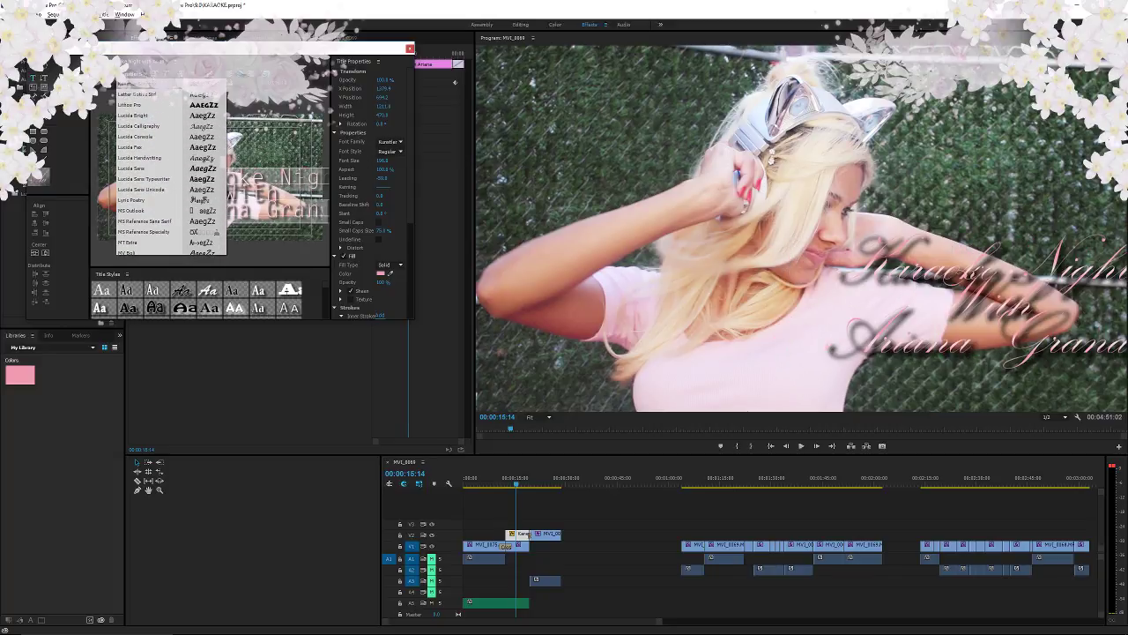
key("Up")
key("Up")
key("Up")
key("Up")
key("Up")
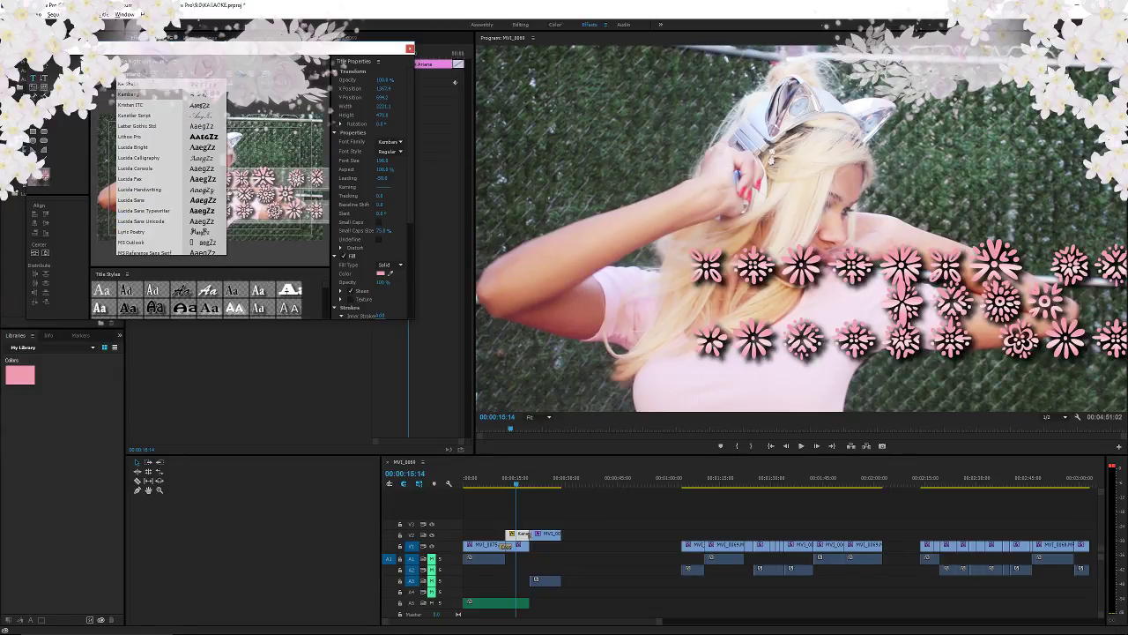
key("Up")
key("Down")
key("Up")
key("Up")
key("Down")
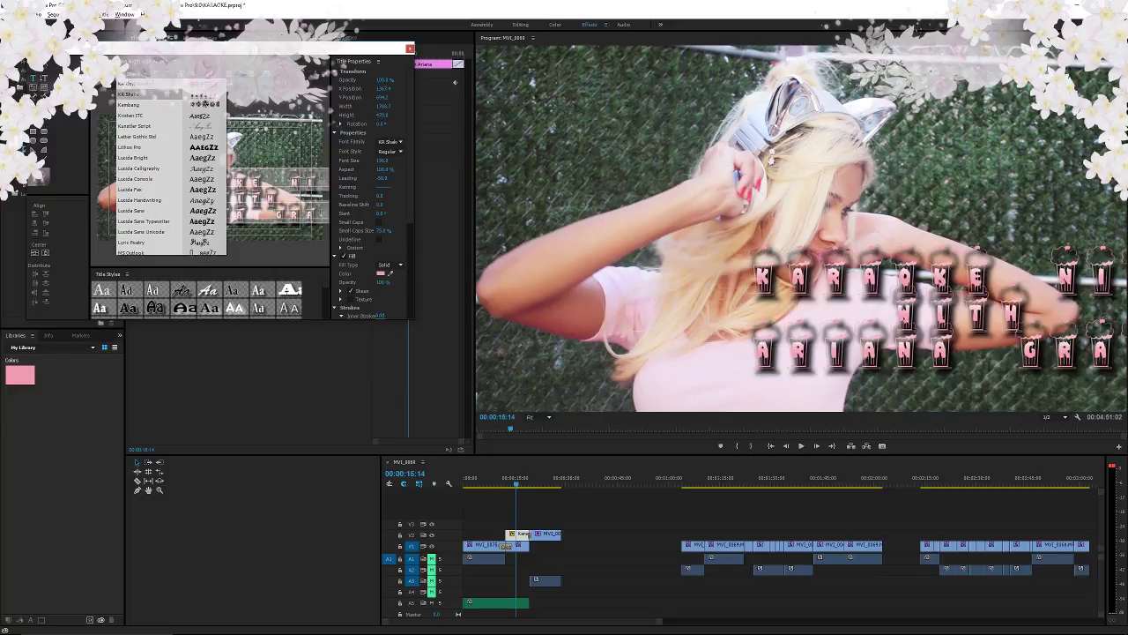
key("Up")
key("Up")
key("Up")
key("Up")
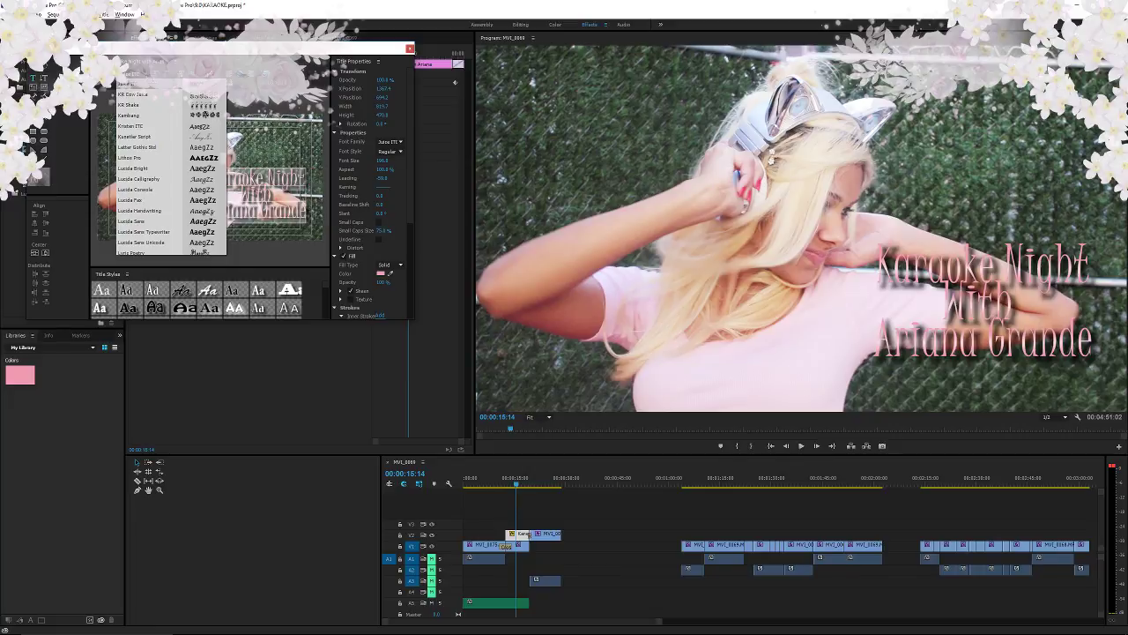
key("Up")
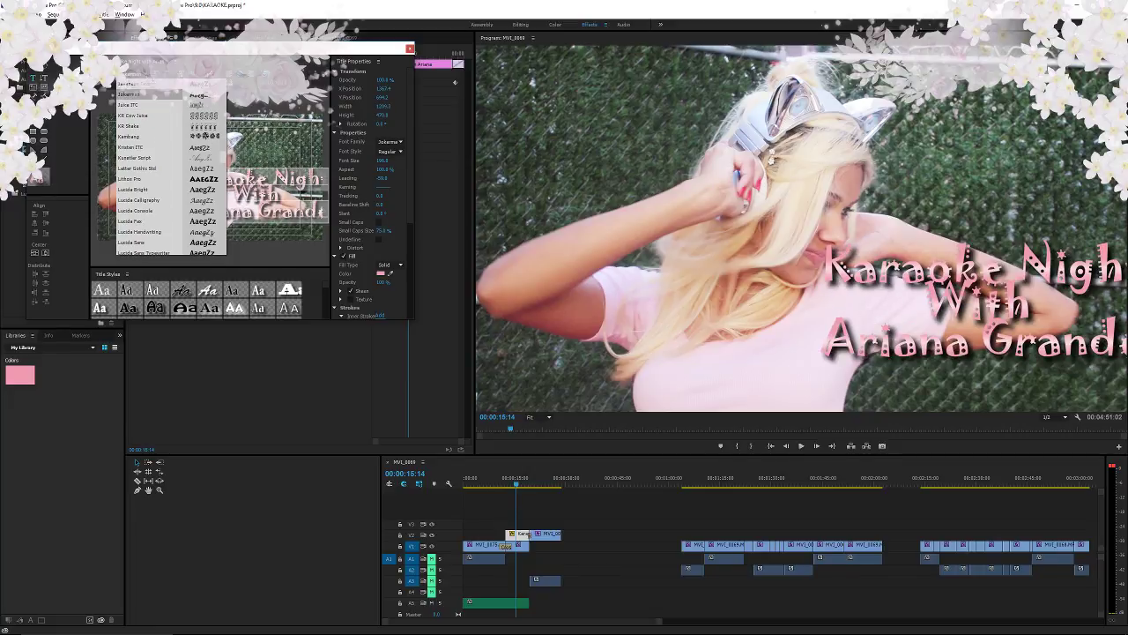
key("Up")
key("Up")
key("Up")
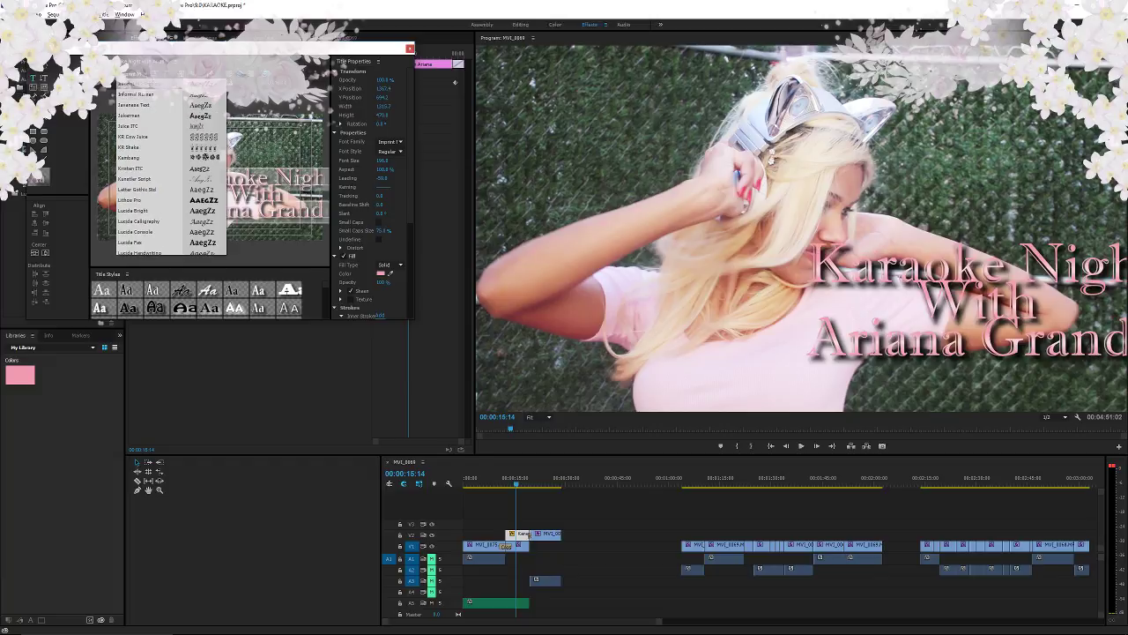
key("Up")
key("Up")
key("Up")
key("Up")
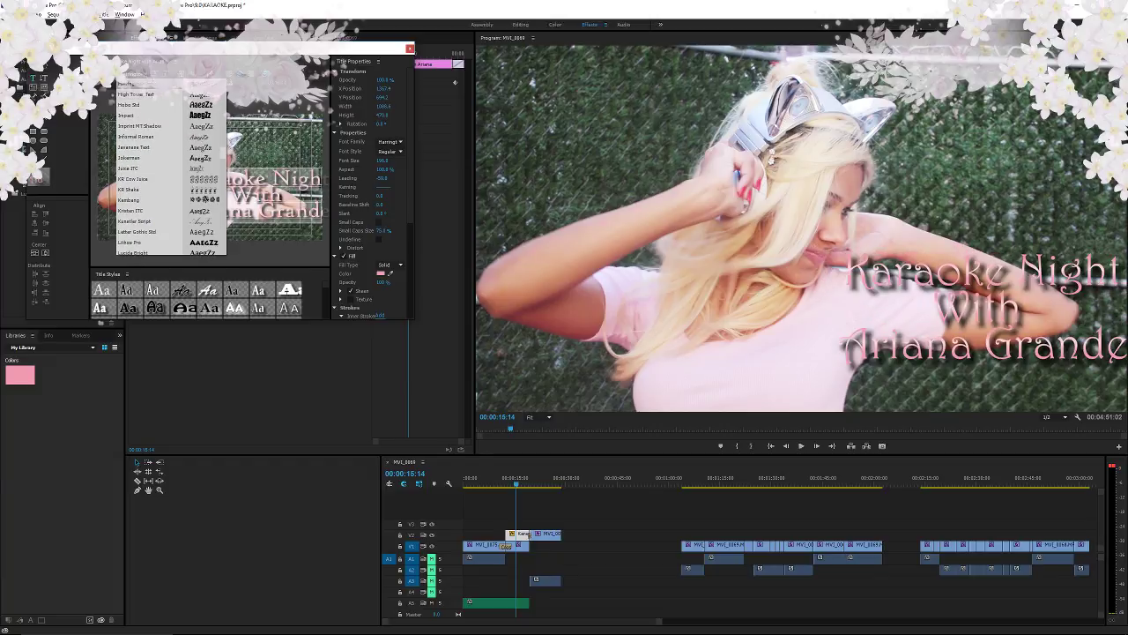
key("Up")
key("Up")
key("Up")
key("Up")
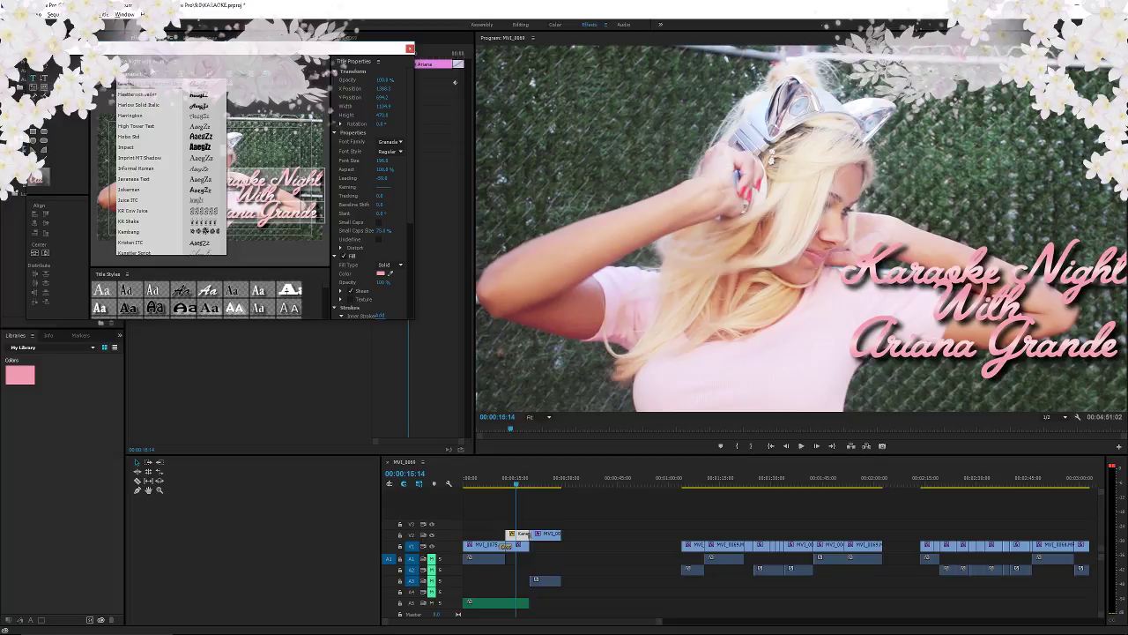
- Replace the script-font title's text with the three lines "Karaoke", "With" and "Ari", and slightly increase the spacing between the lines
key("Return")
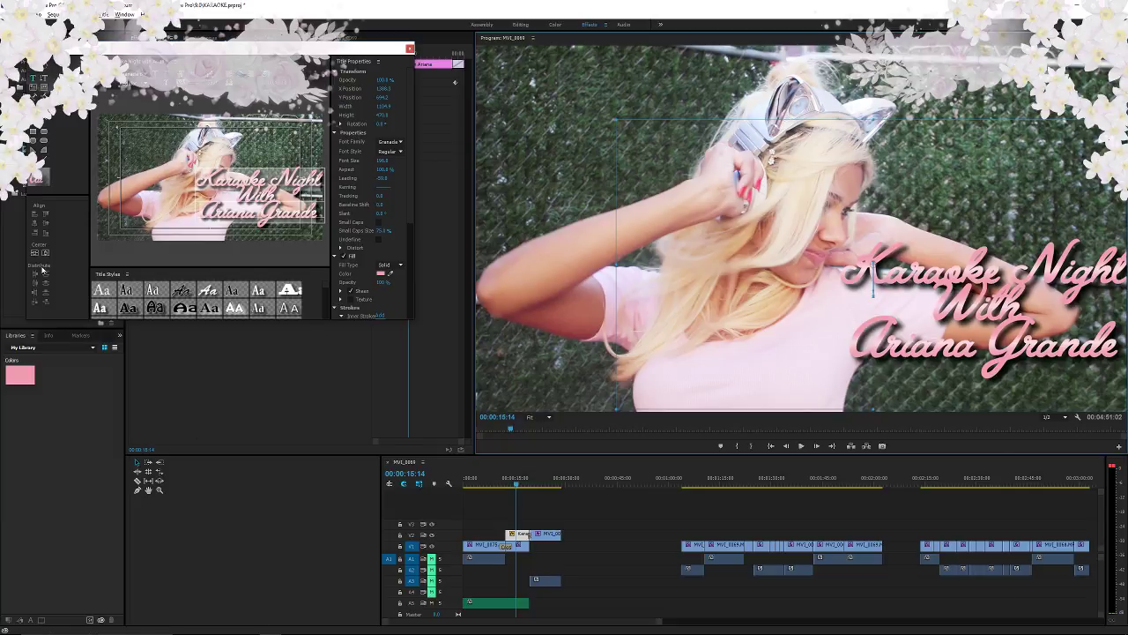
left_click(257, 196)
key("ctrl+a")
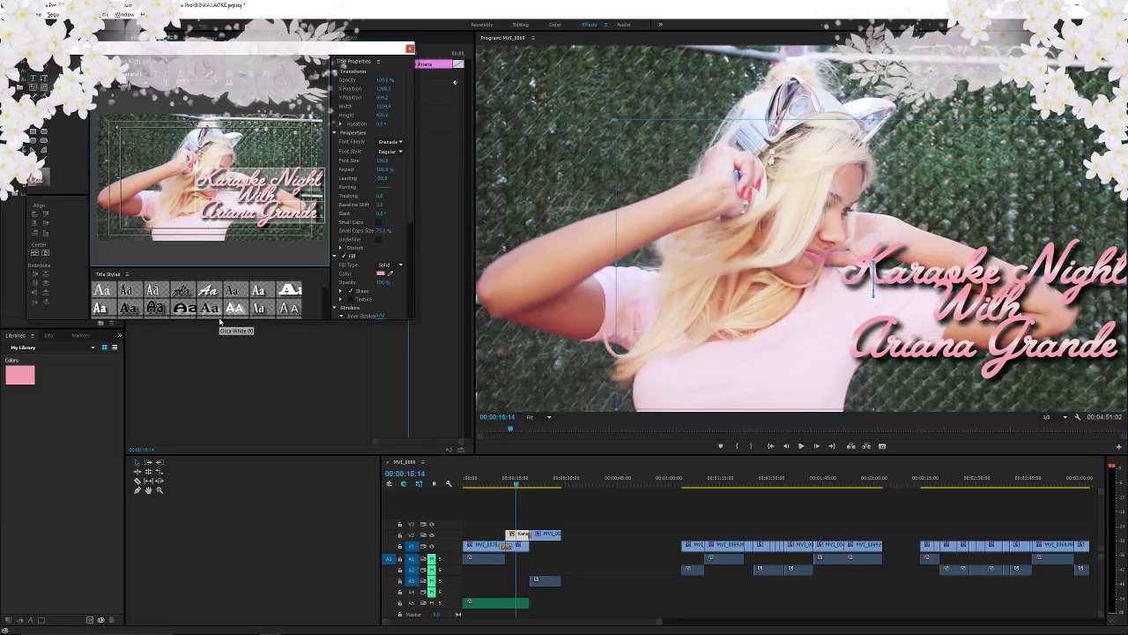
type("Karaoke")
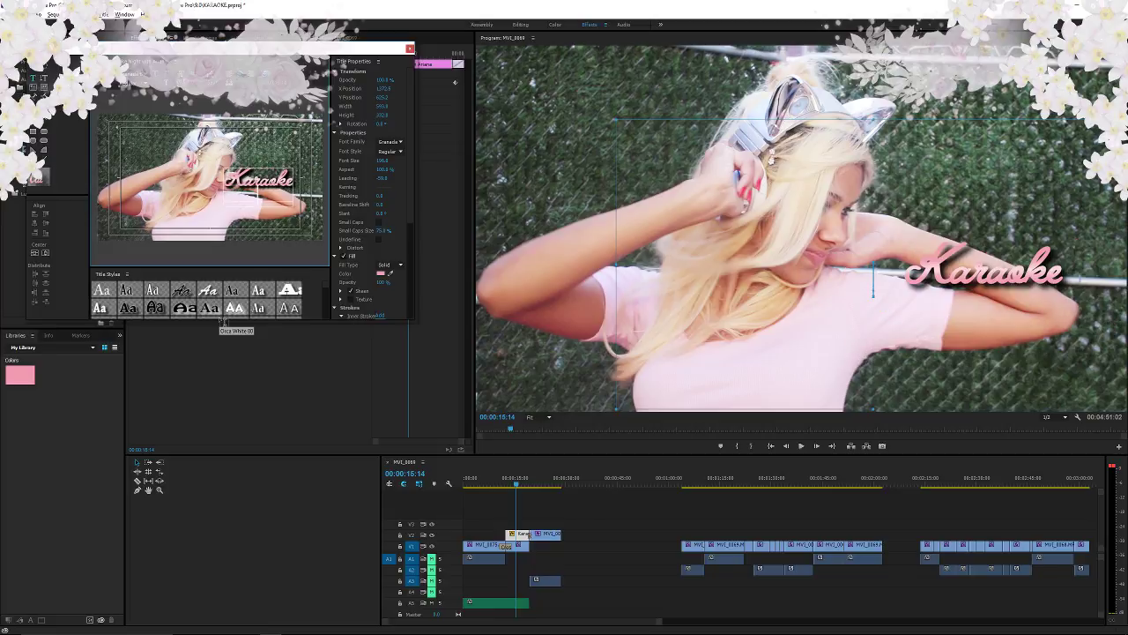
key("Return")
type("With")
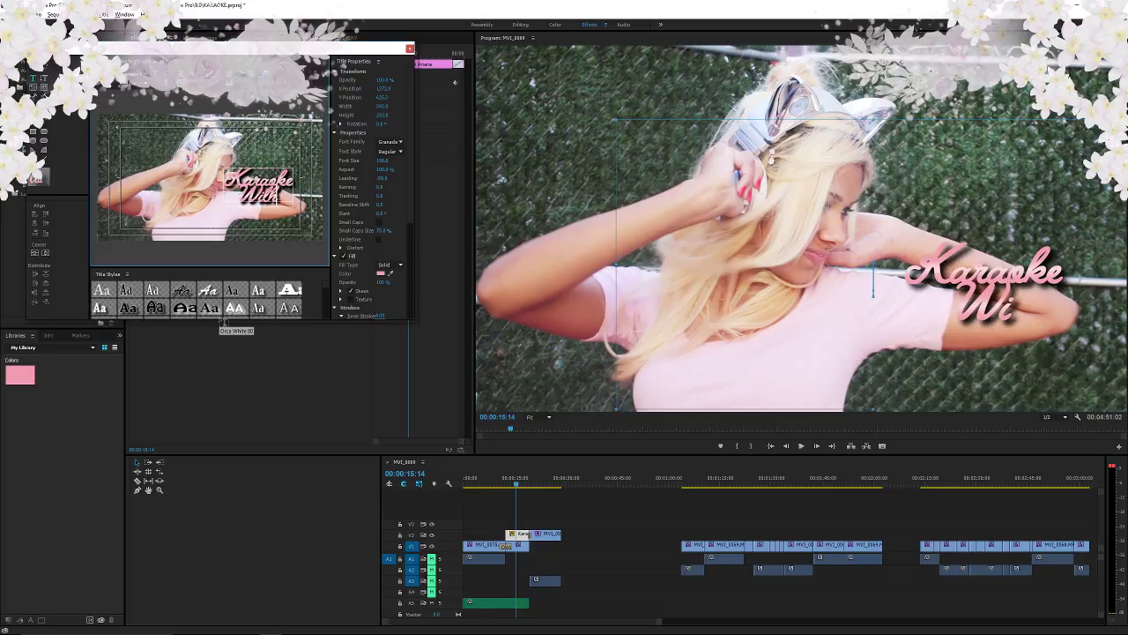
key("Return")
type("Ari")
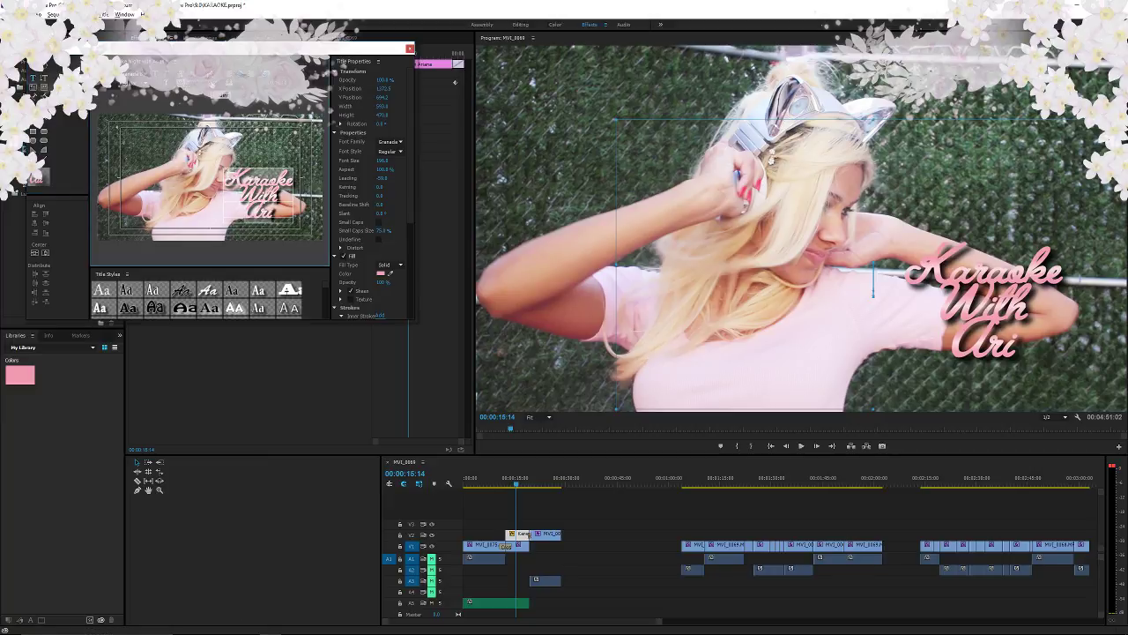
left_click_drag(212, 81, 232, 81)
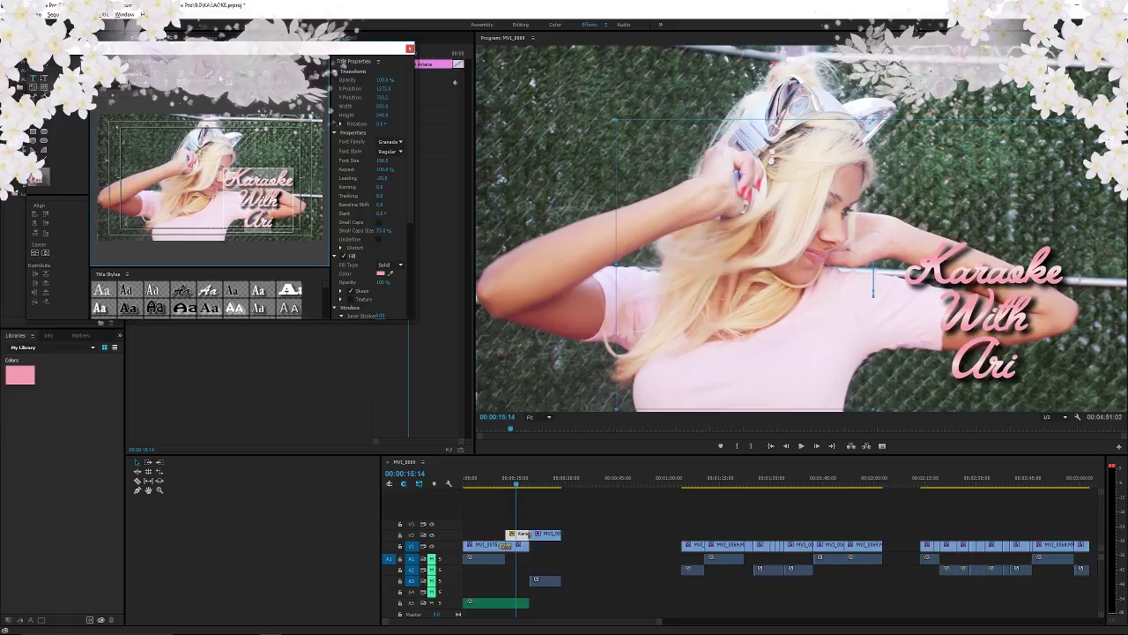